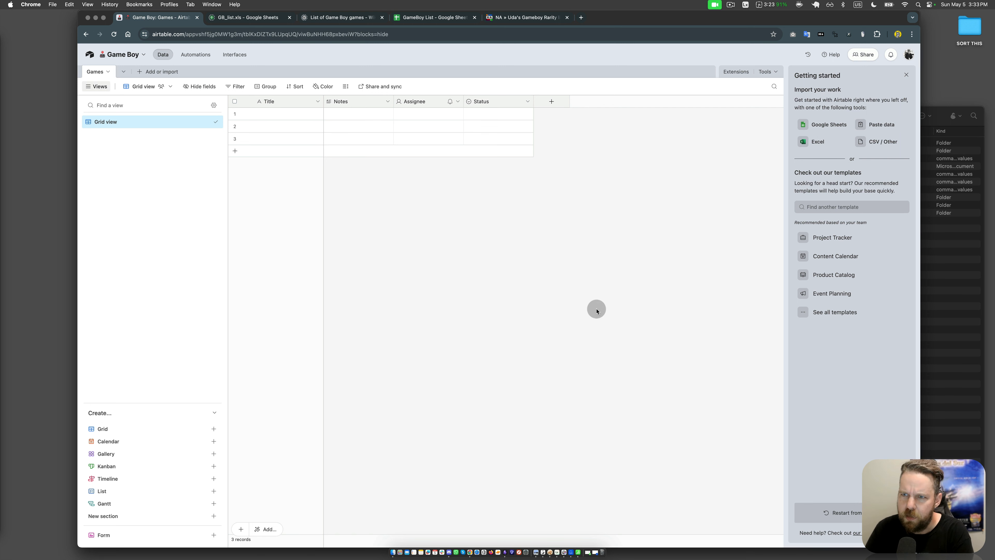
Step: Switch to the Finder Downloads window, look through the Game Boy folder's files and preview PriceCharting-GameBoy.csv
click(610, 295)
click(967, 311)
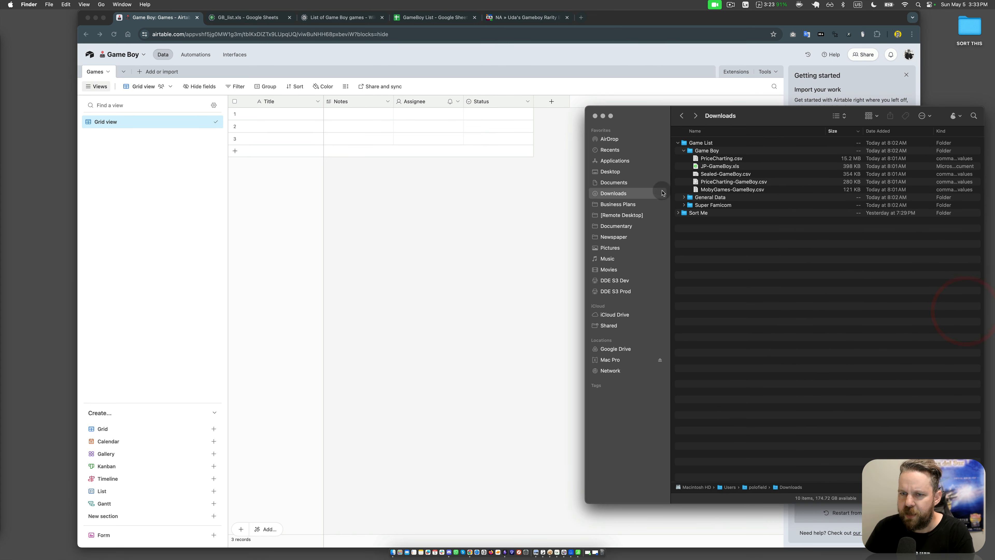
click(724, 158)
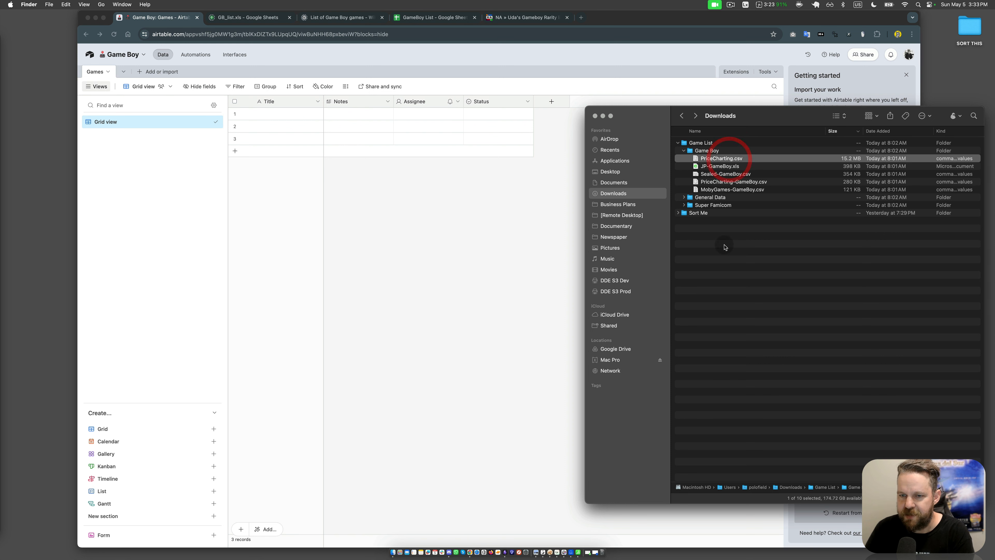
click(728, 167)
click(732, 197)
click(732, 189)
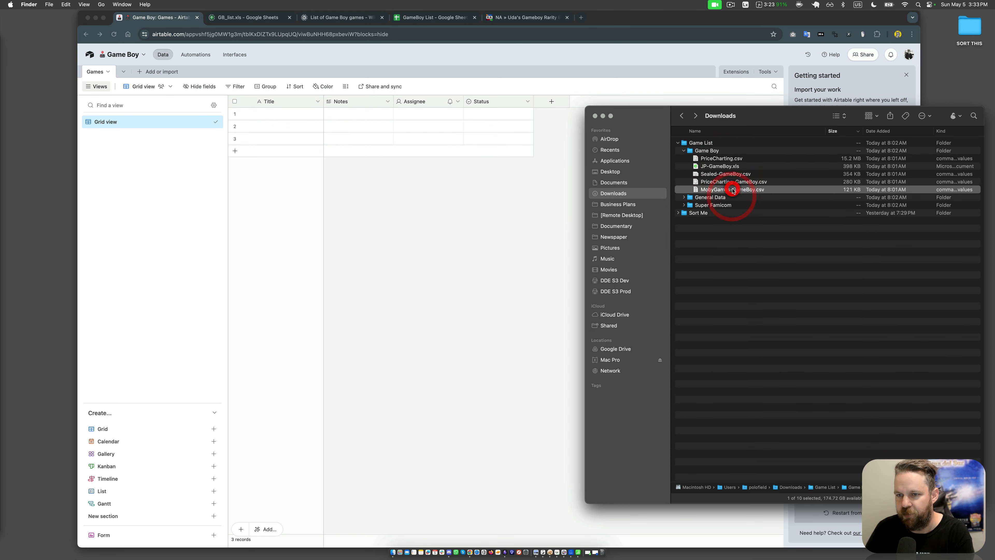
click(729, 181)
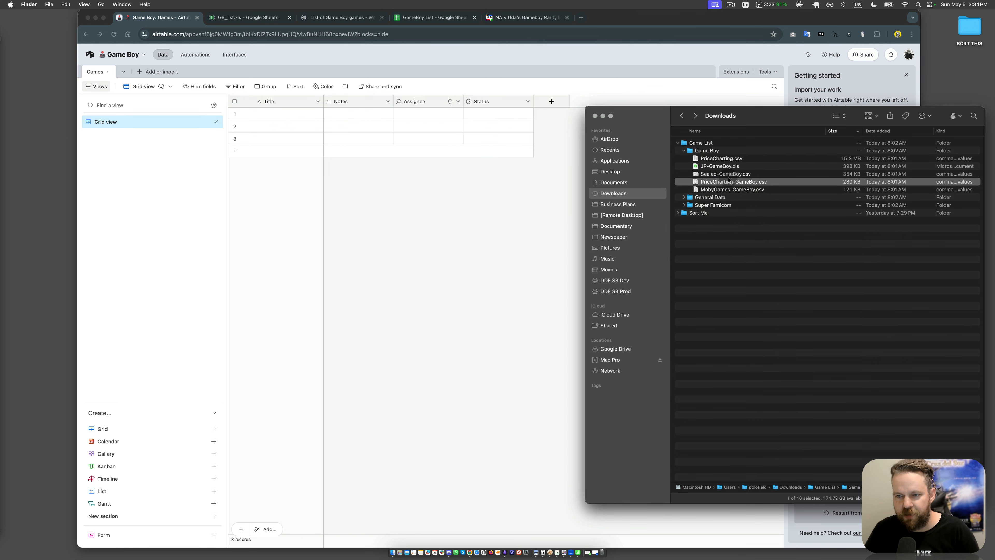
key(space)
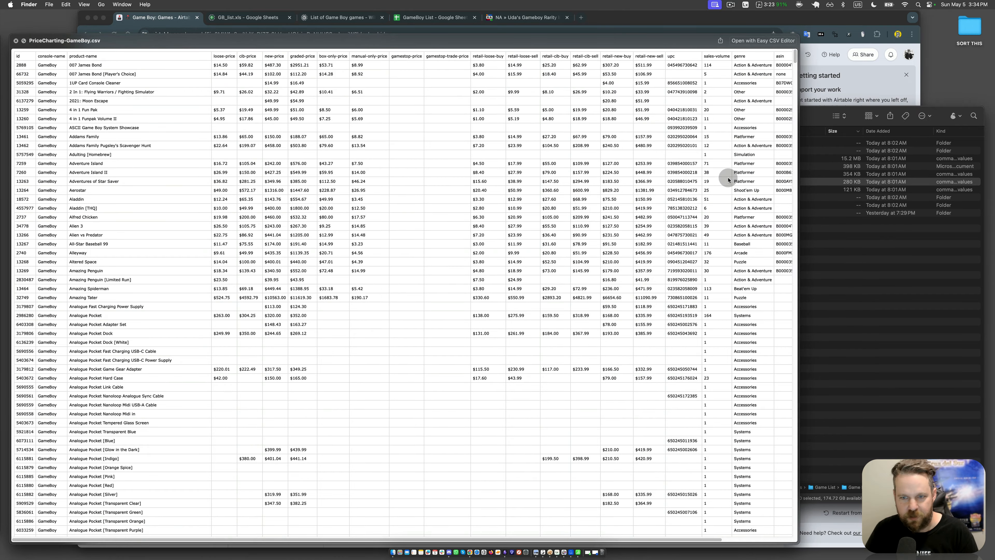
key(space)
Step: Open PriceCharting-GameBoy.csv in Easy CSV Editor with the proposed import properties and reposition its window
double_click(728, 181)
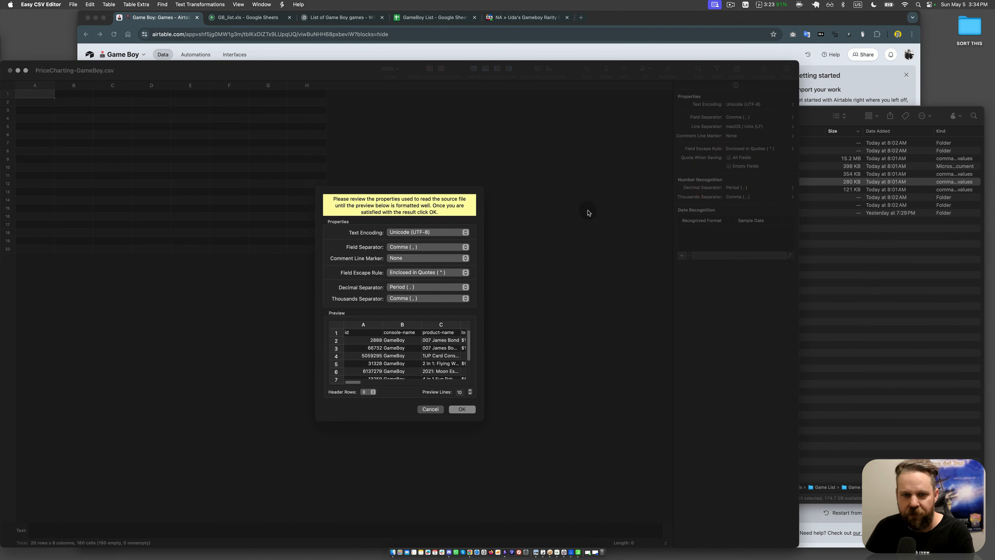
click(463, 410)
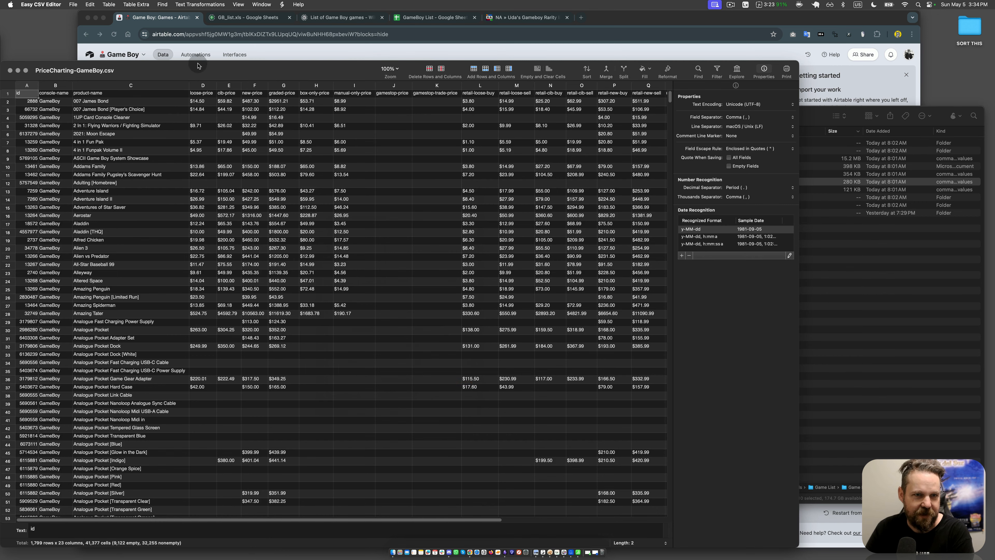
drag(198, 66, 328, 50)
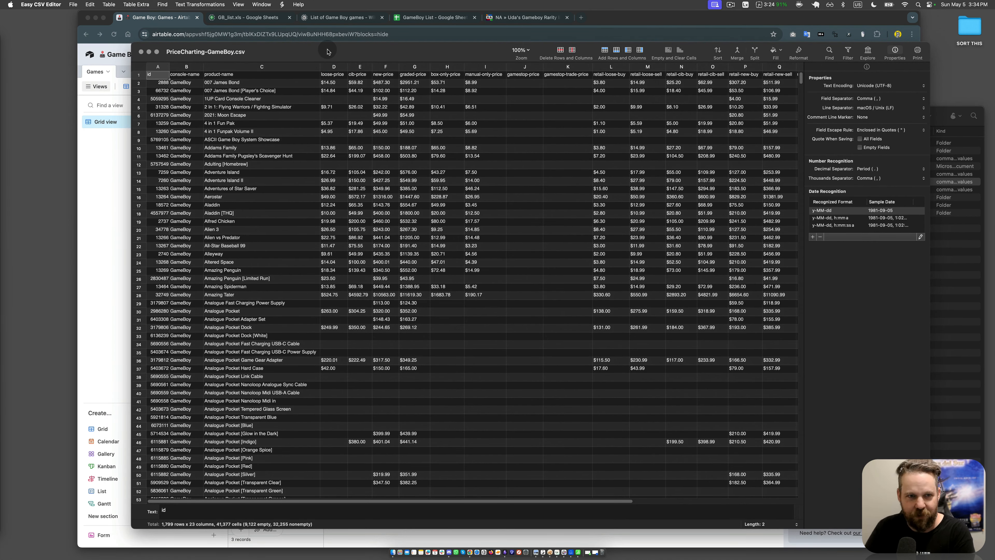
Step: Examine the product names and the loose, CIB and box-only price columns of the Game Boy price list
click(340, 164)
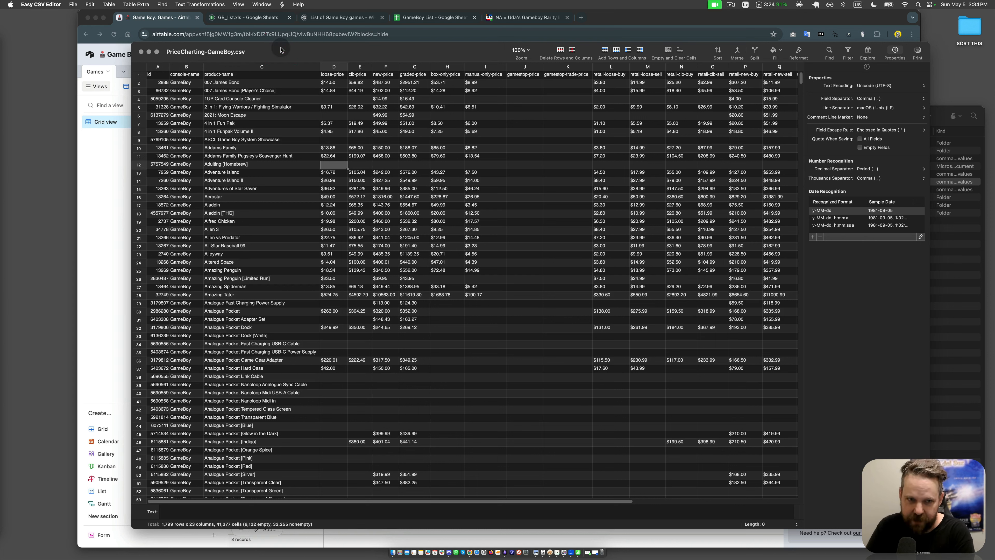
click(328, 246)
click(358, 167)
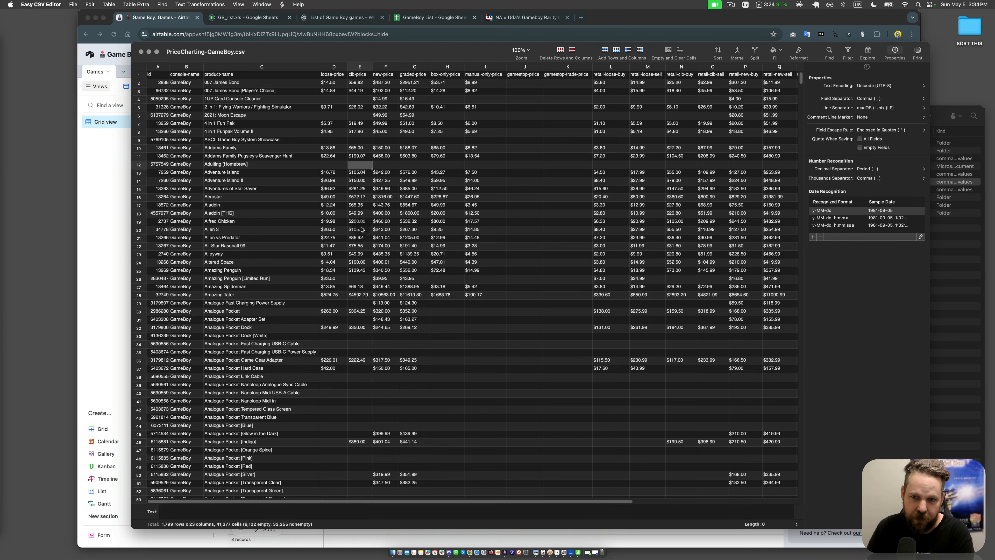
click(245, 254)
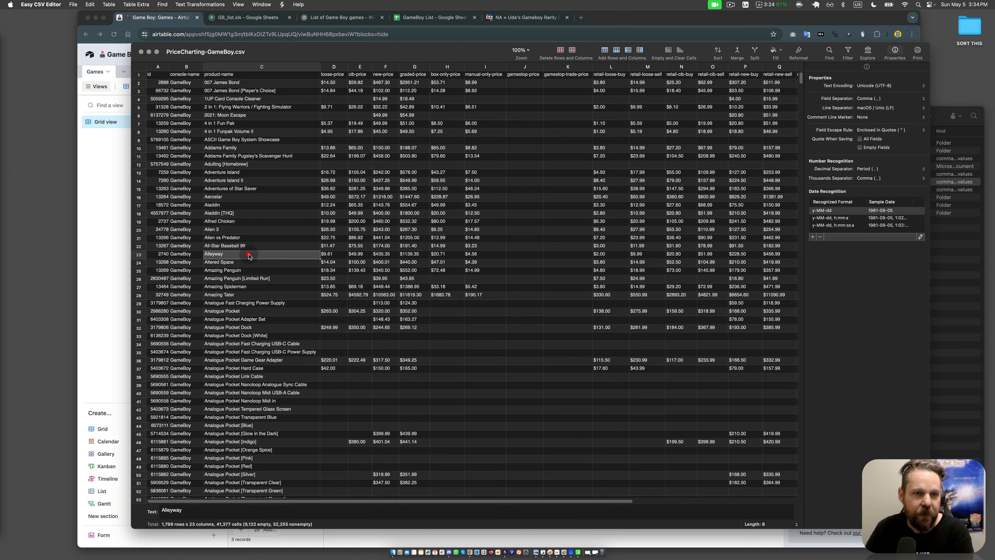
click(260, 150)
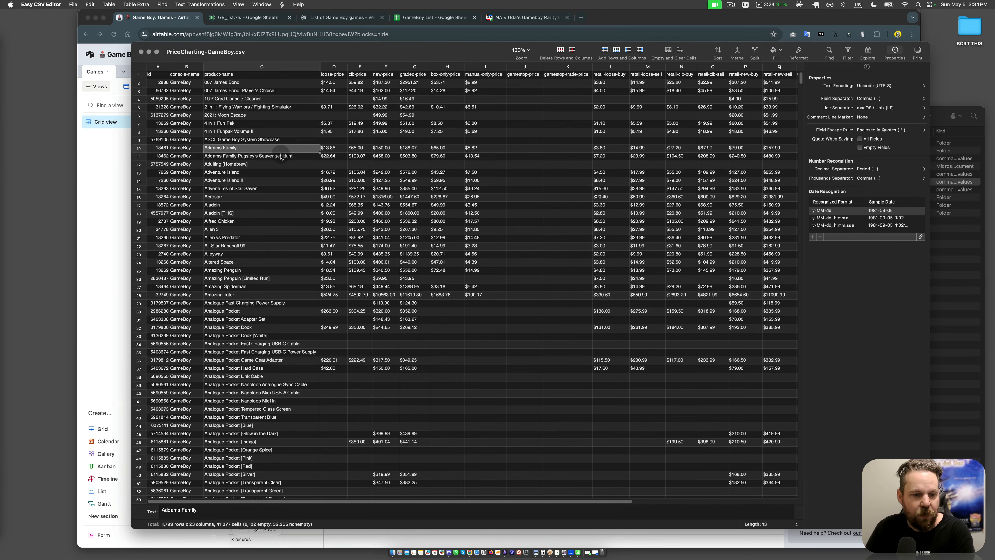
scroll(280, 158, down, 8)
scroll(281, 158, down, 12)
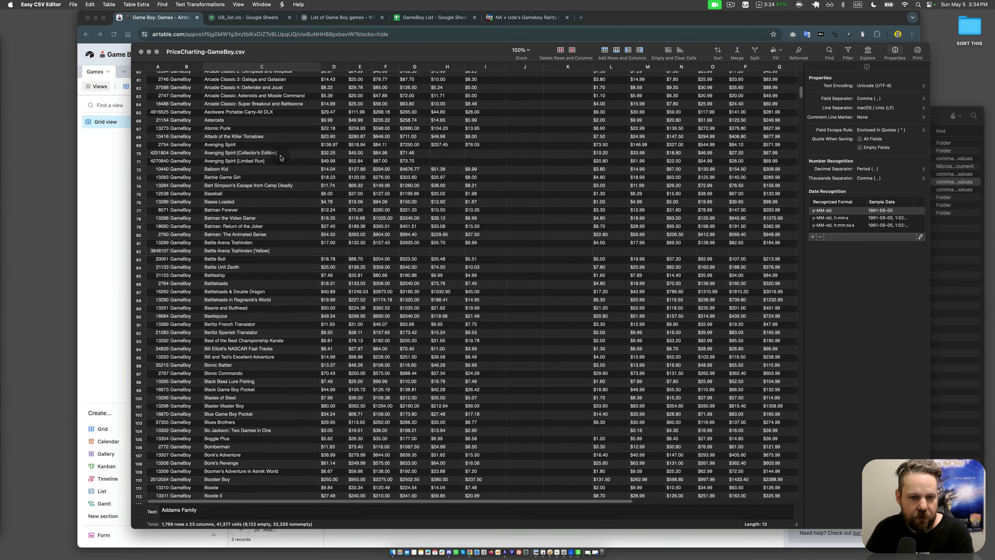
scroll(281, 157, up, 20)
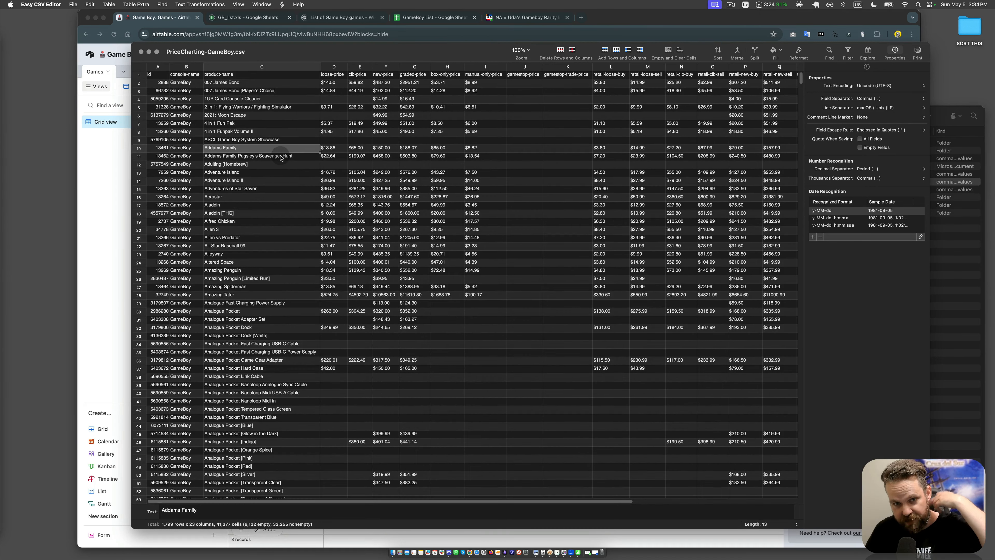
click(435, 173)
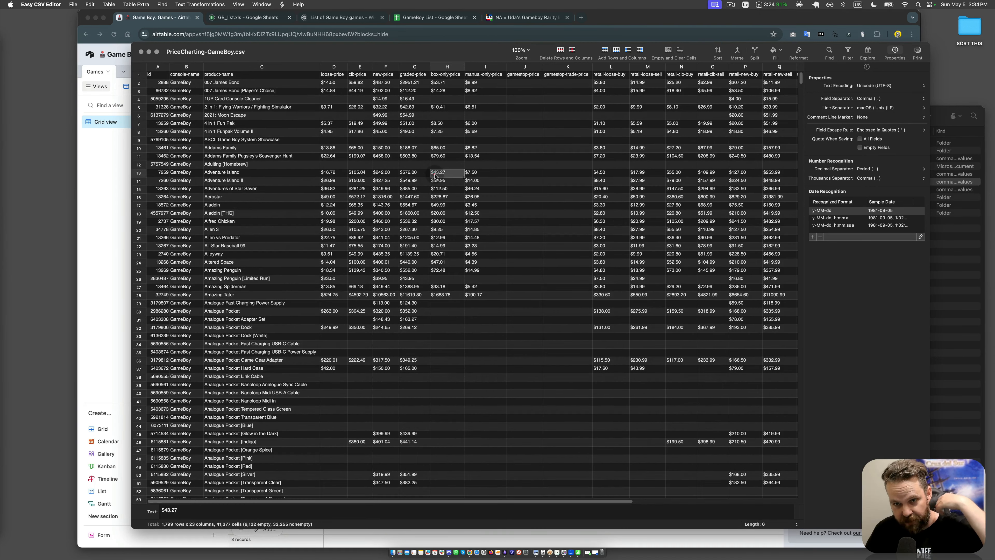
Step: Examine the GameStop price columns and the retail loose and CIB buy/sell columns
click(530, 66)
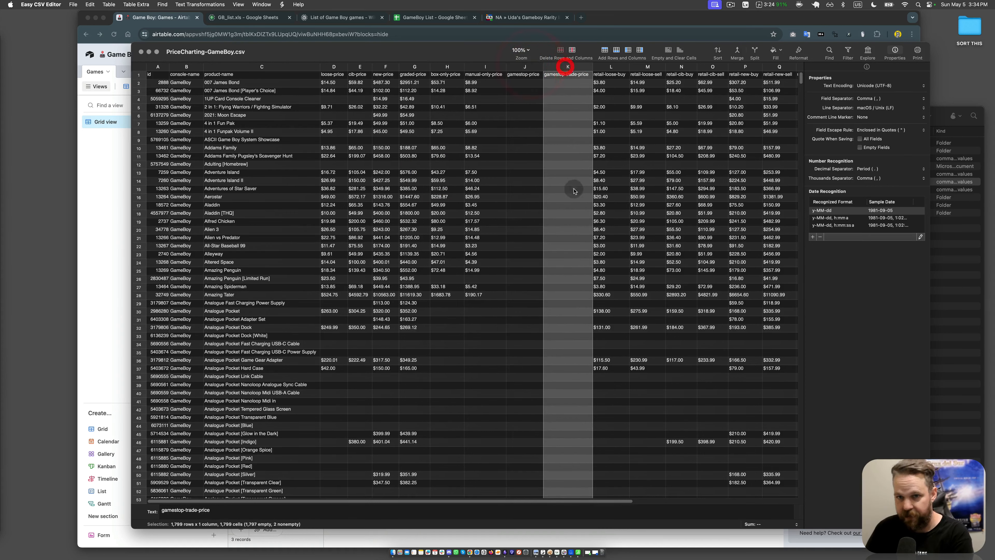
click(512, 165)
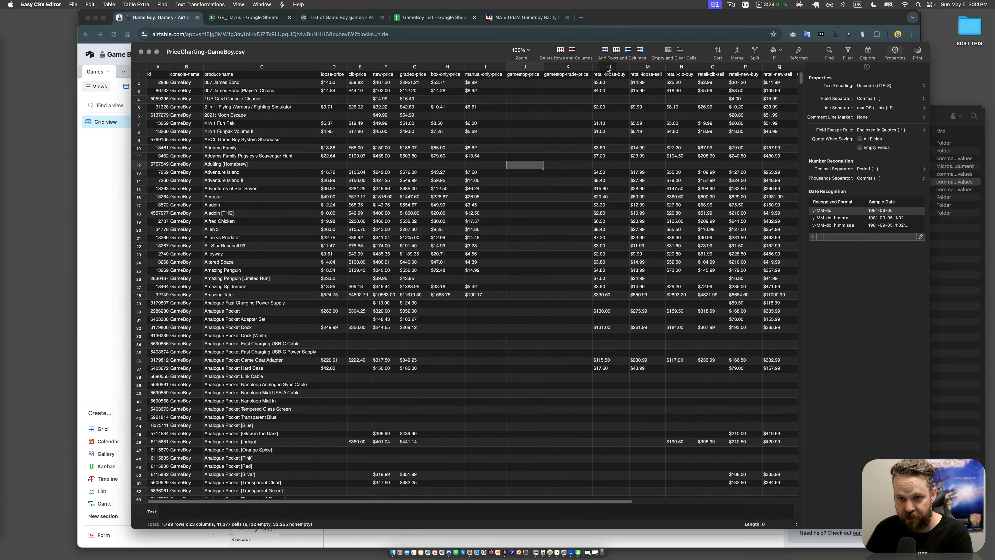
click(610, 66)
click(659, 67)
click(681, 66)
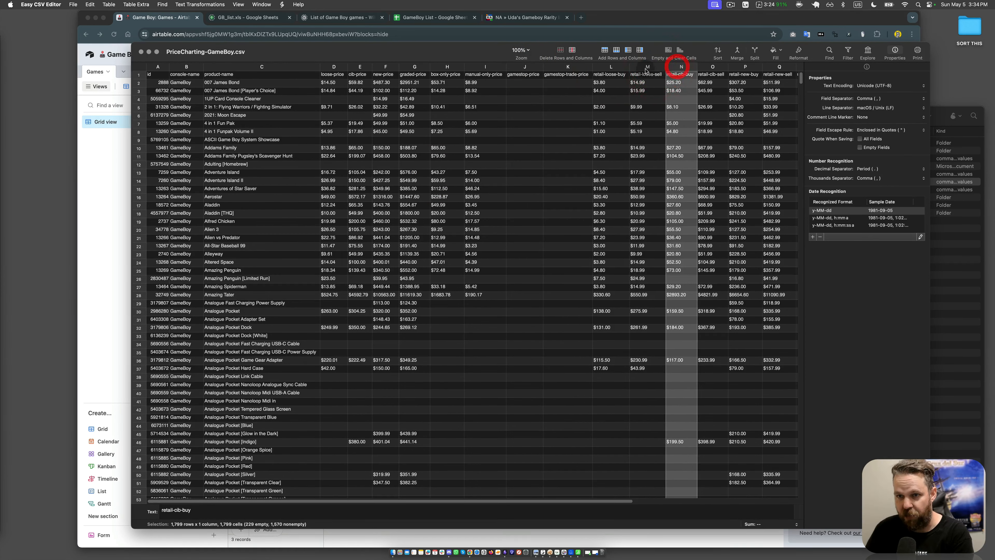
click(647, 67)
click(611, 66)
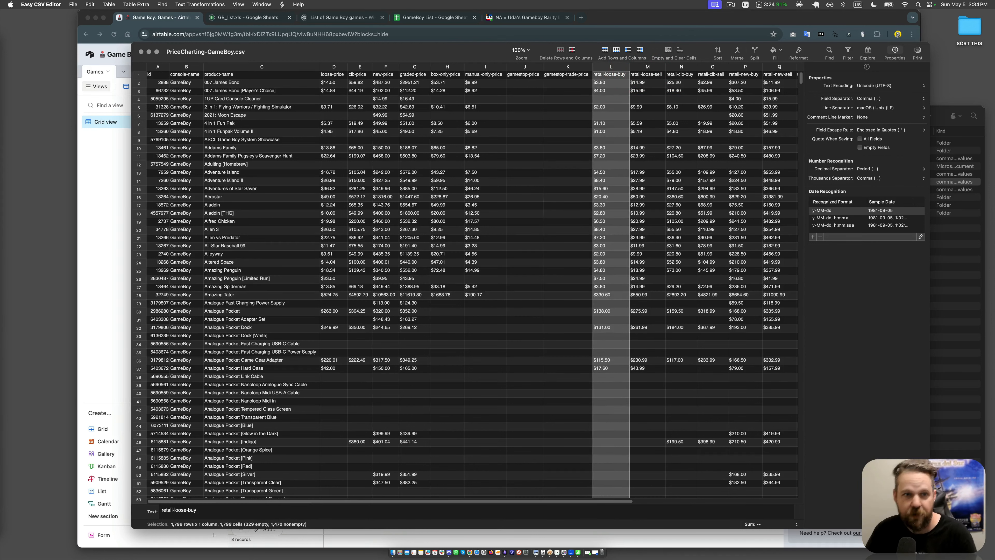
click(531, 205)
Step: Check the product names for entries that are not original games and highlight the Analogue Pocket rows 30 to 58
click(303, 181)
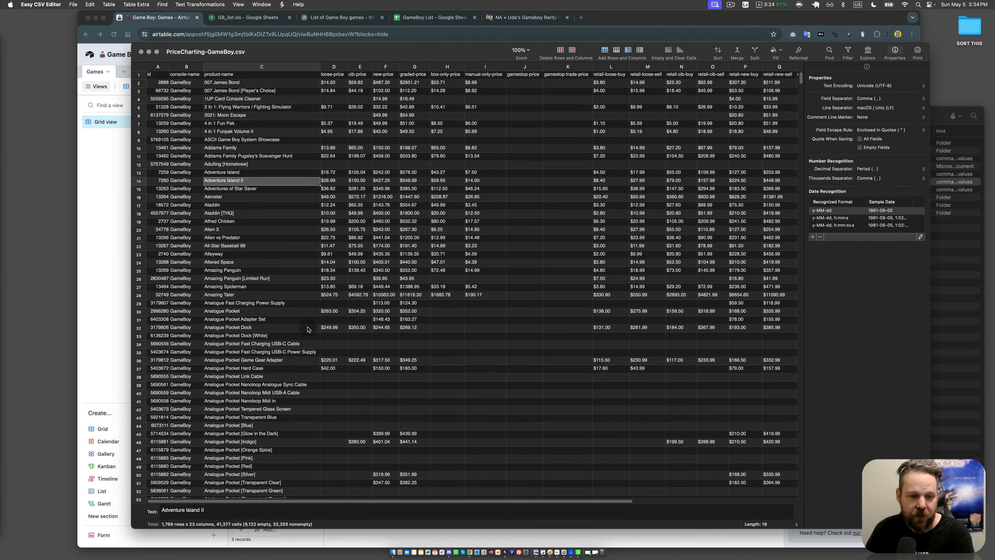
click(271, 154)
click(265, 180)
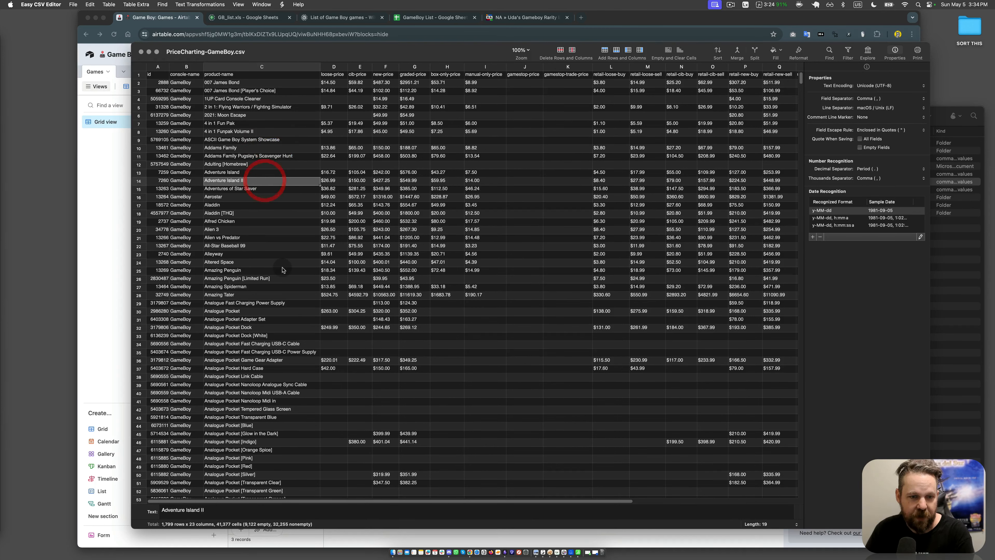
scroll(283, 270, down, 5)
click(254, 165)
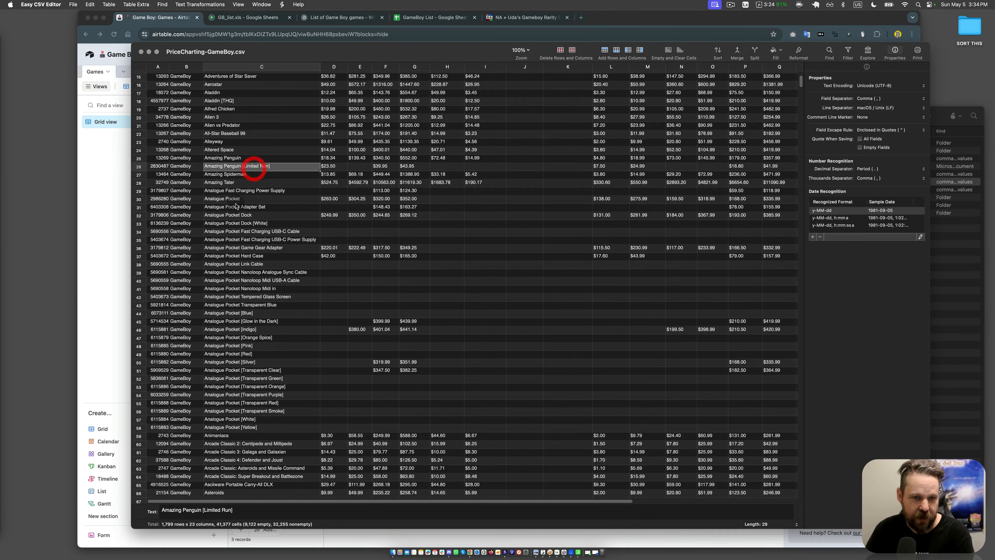
click(237, 206)
drag(139, 199, 134, 432)
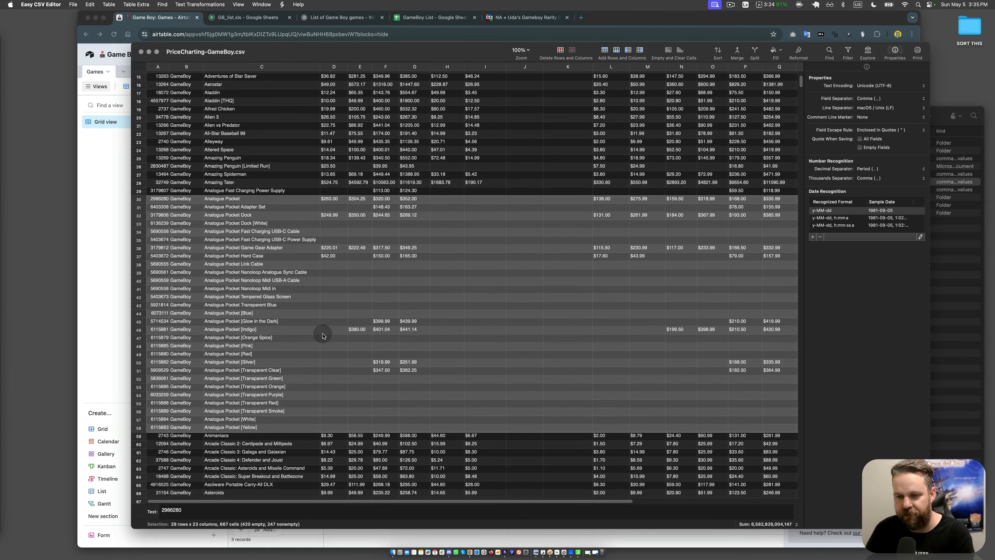
scroll(320, 333, down, 5)
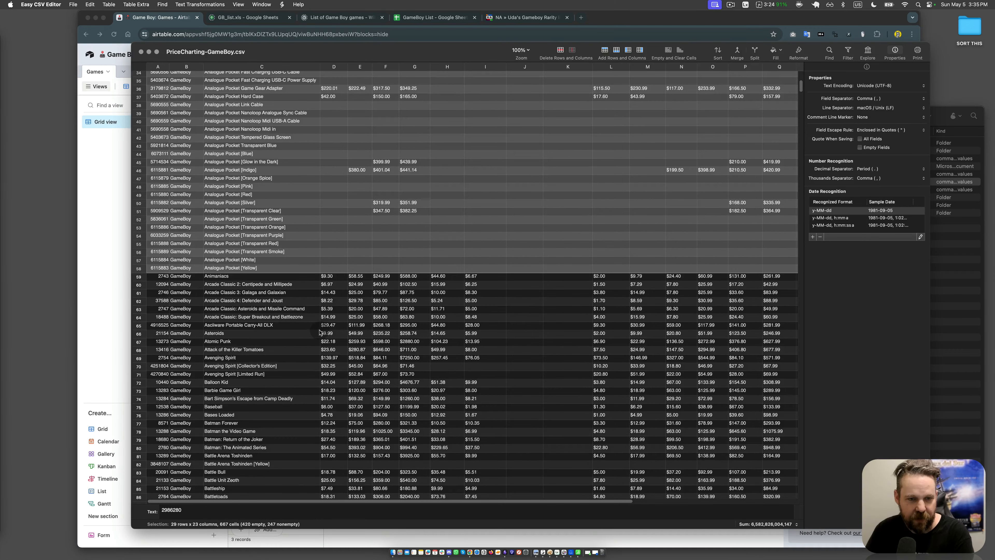
Step: Look further down the product names and highlight the Avenging Spirit Collector's Edition and Limited Run rows
click(286, 300)
scroll(294, 333, down, 3)
click(288, 286)
click(288, 301)
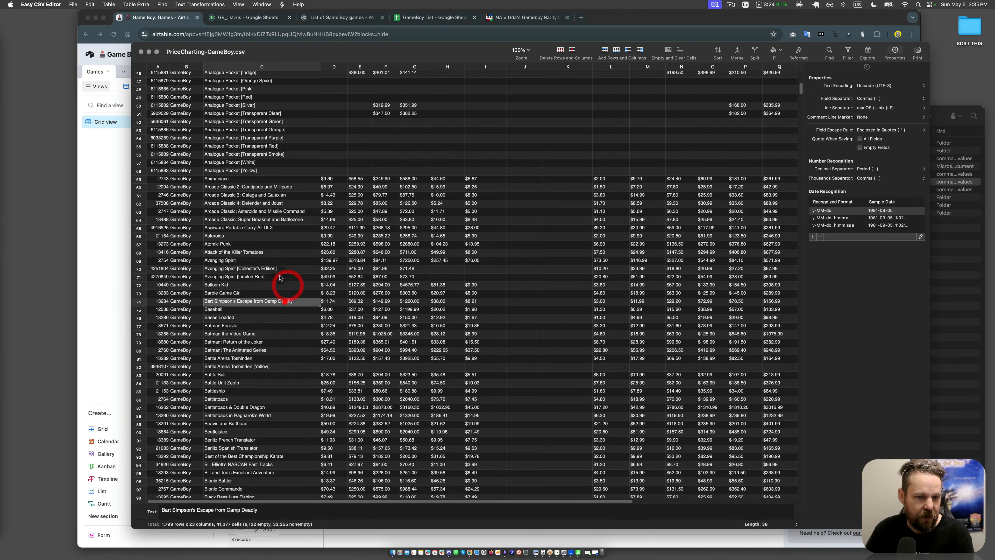
click(279, 268)
drag(139, 270, 138, 277)
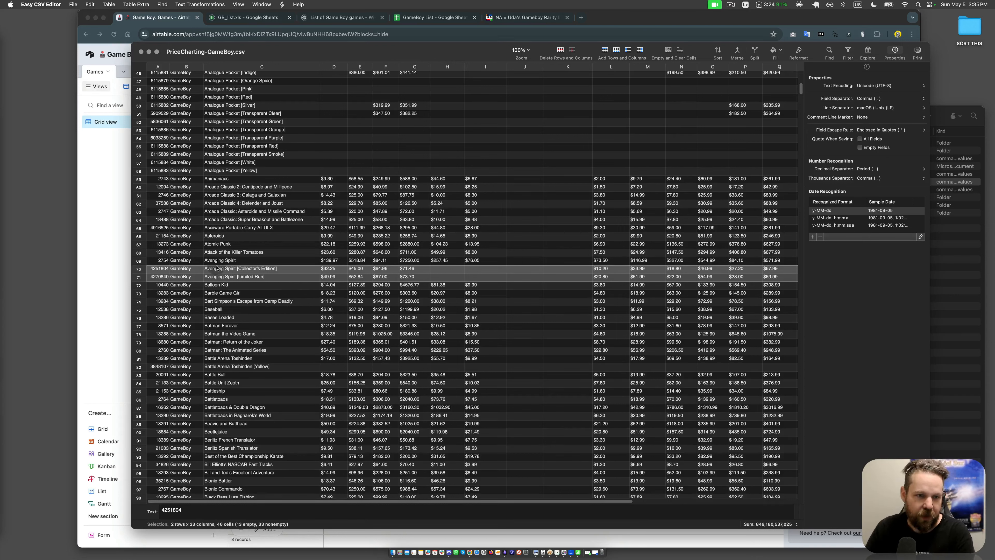
Step: Switch back to the Game Boy base in Airtable and close the Getting started panel
click(119, 223)
click(505, 312)
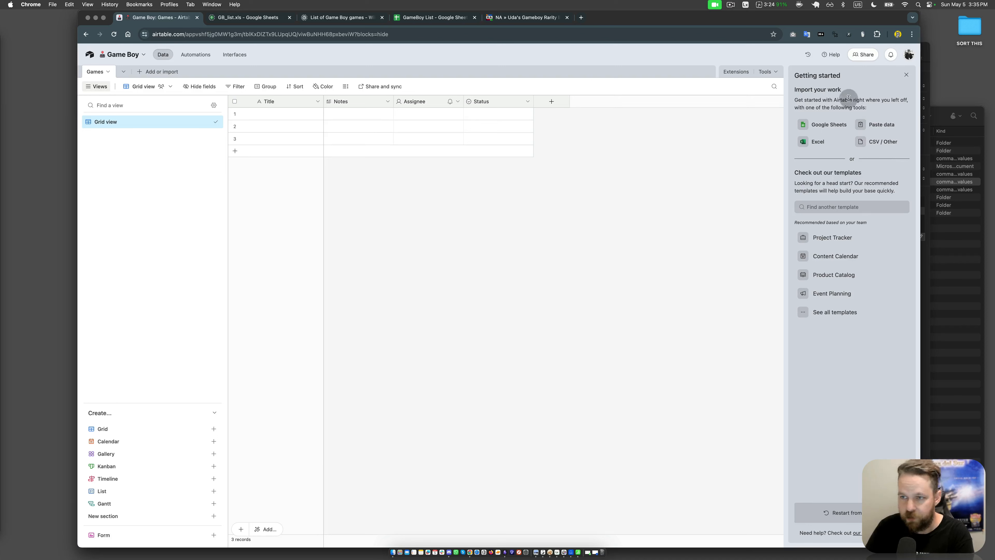
click(904, 79)
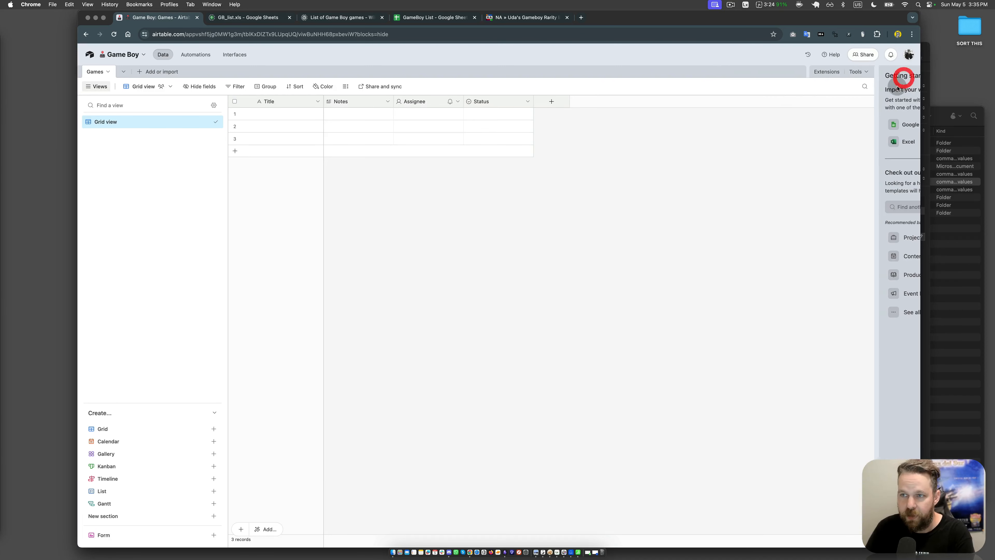
click(603, 250)
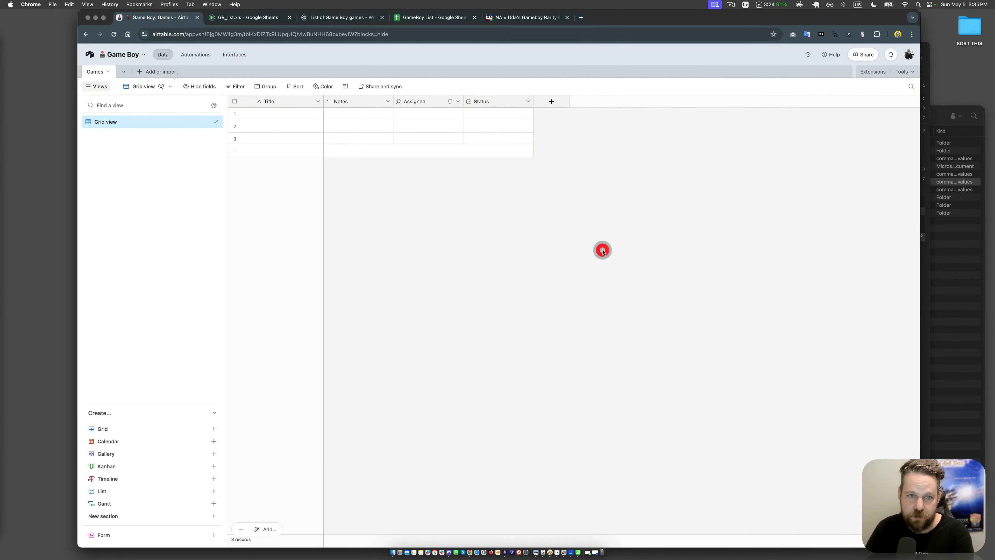
Step: Delete the Notes, Assignee and Status fields from the Games table, keeping only Title
click(387, 101)
click(373, 323)
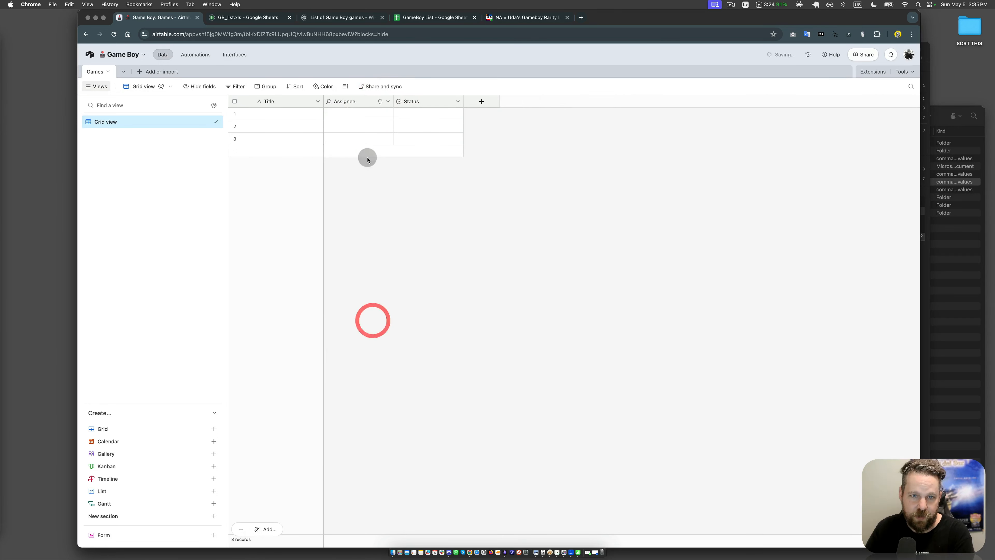
click(387, 101)
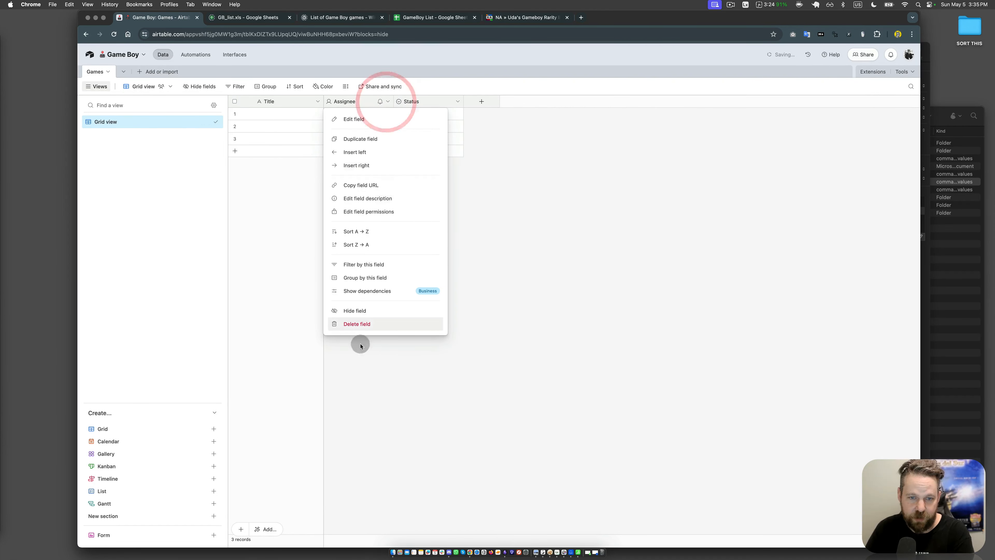
click(357, 323)
click(385, 102)
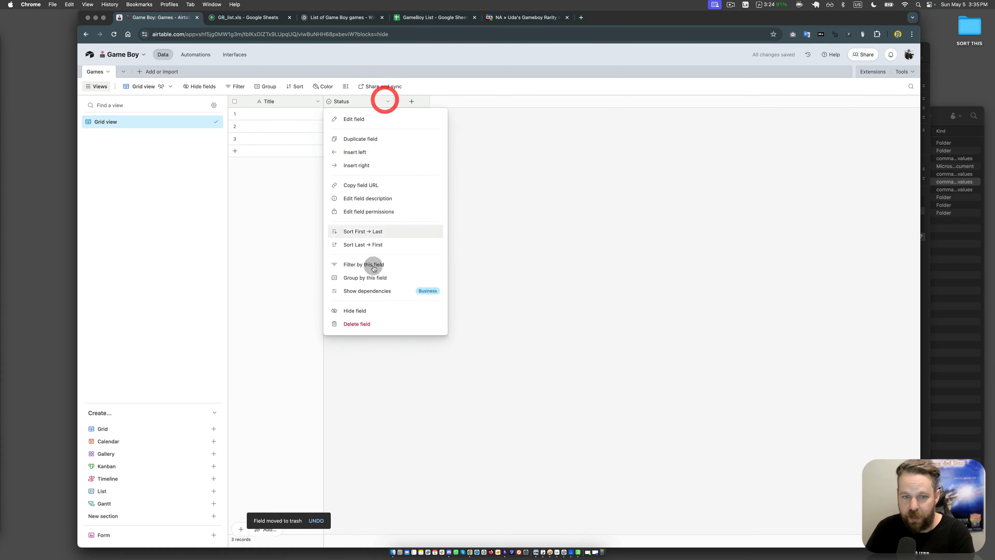
click(365, 324)
Step: Narrow the views sidebar to give the Games grid more room
click(402, 237)
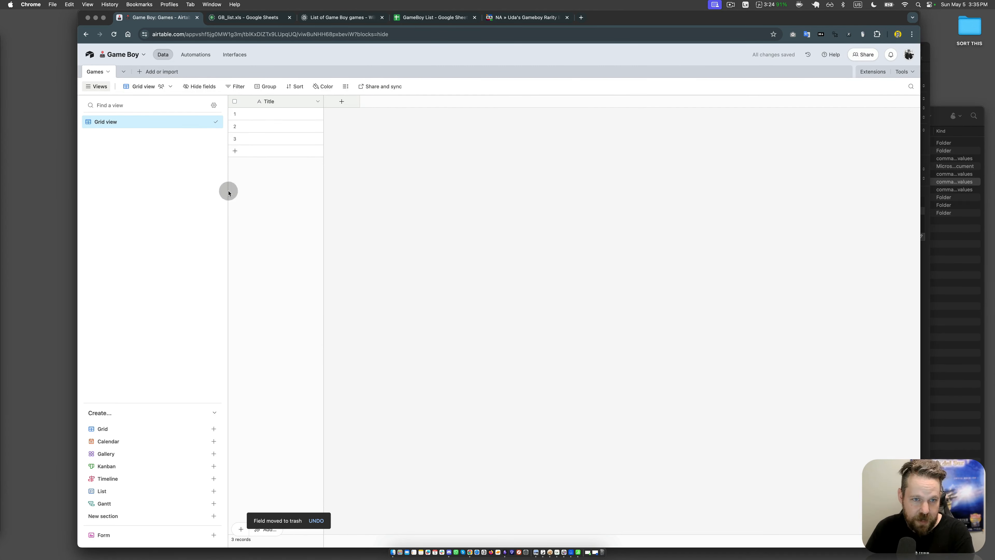
drag(225, 191, 188, 192)
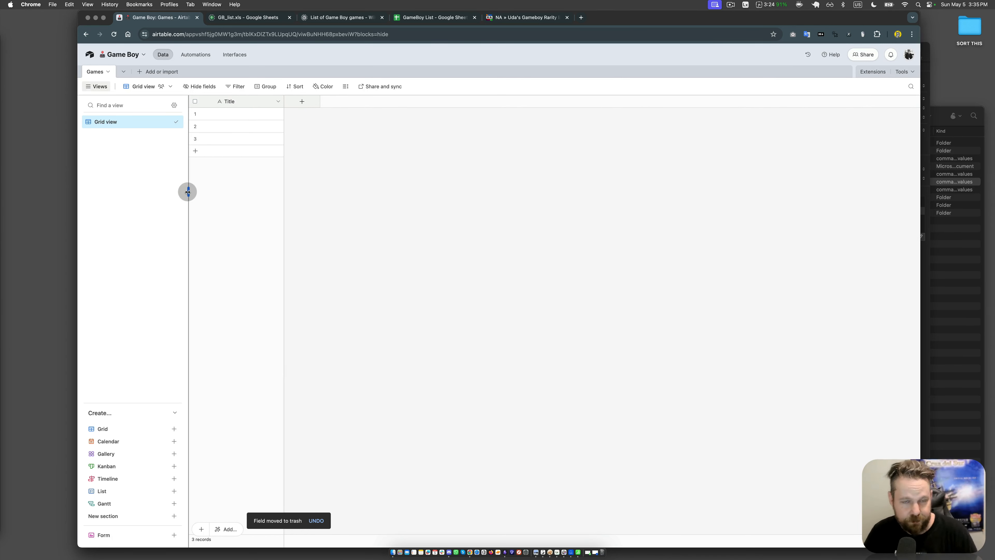
click(436, 214)
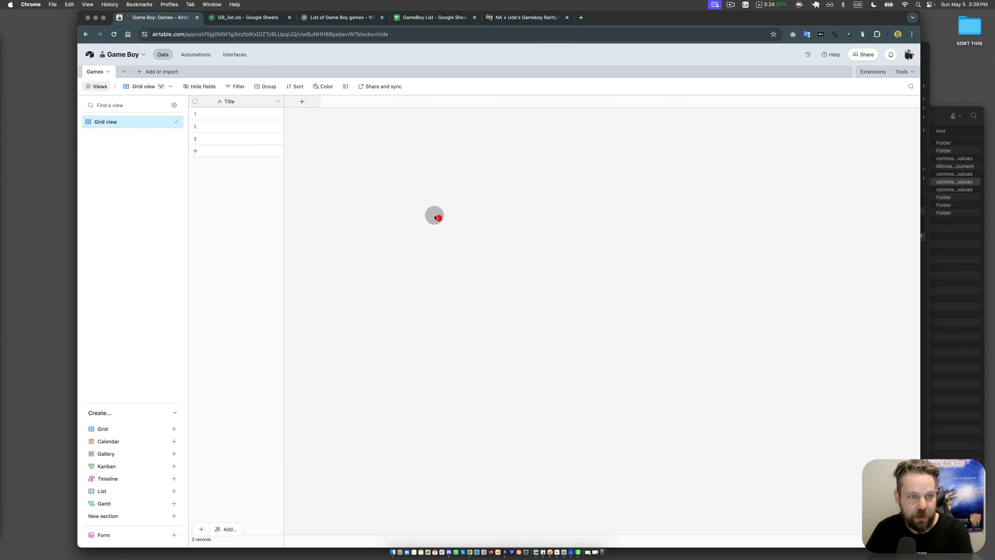
Step: Find the CSV import extension in the extensions marketplace and add it to the Game Boy base
click(436, 216)
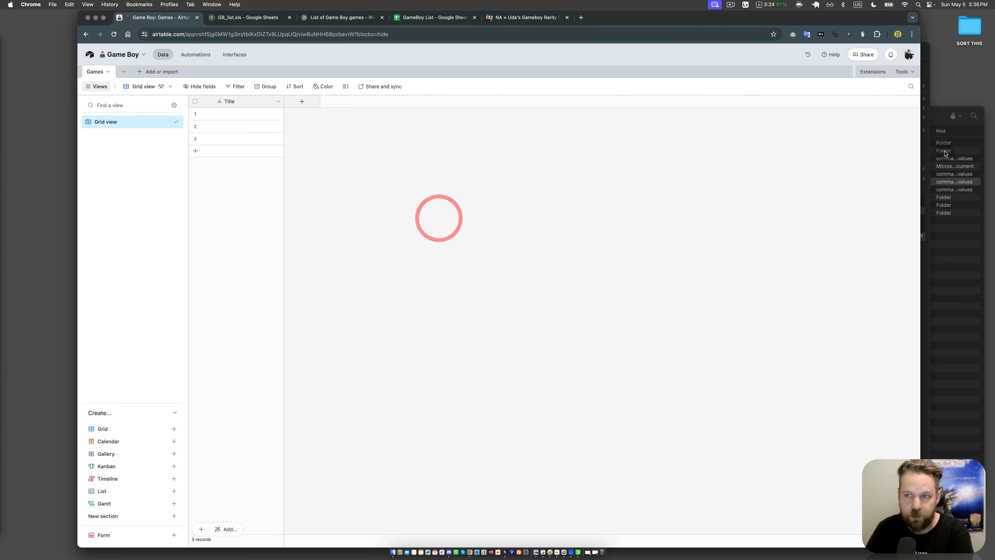
click(866, 74)
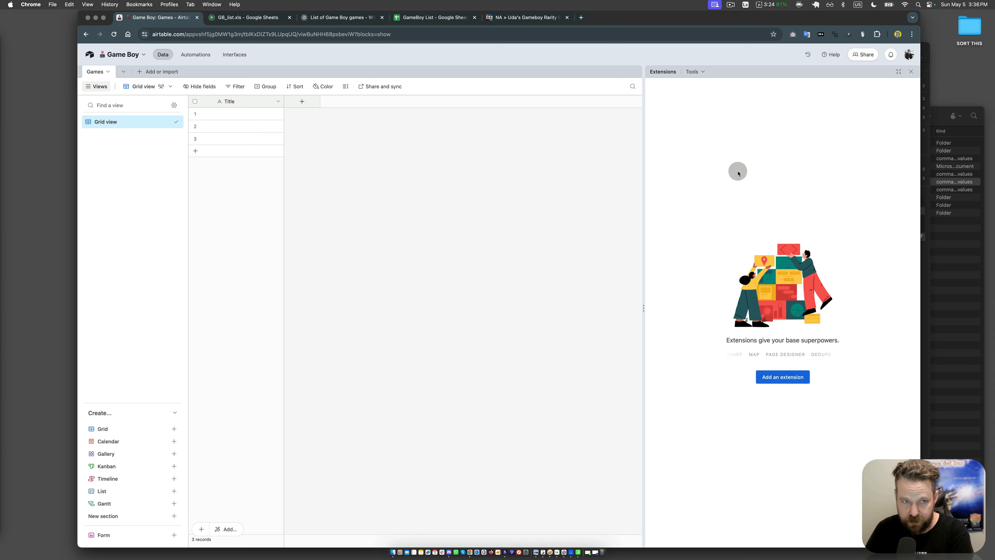
click(793, 379)
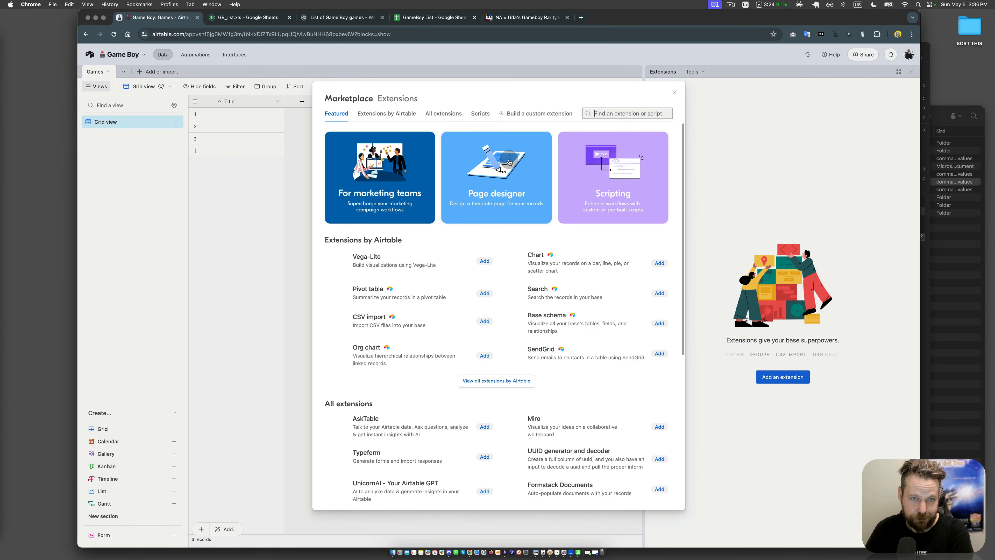
click(624, 113)
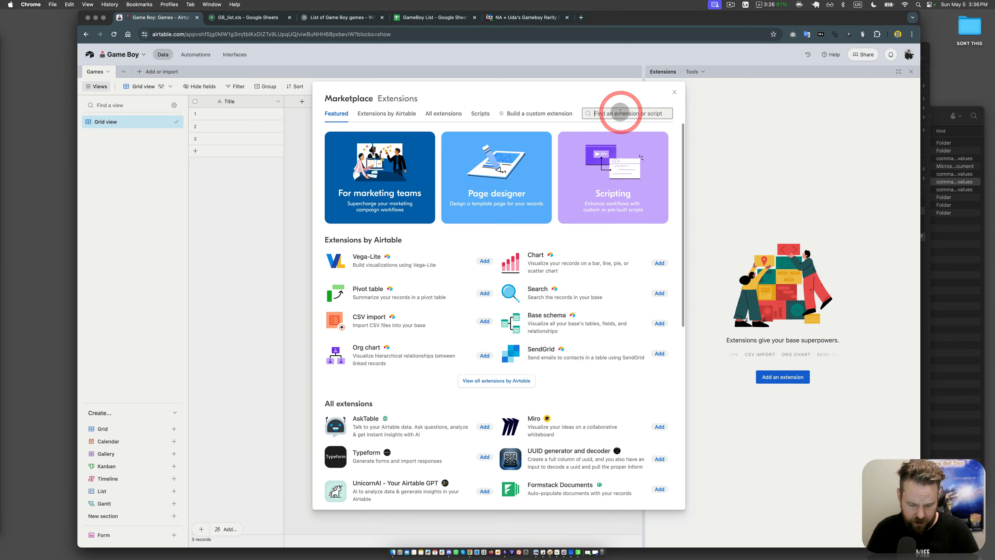
text(csv)
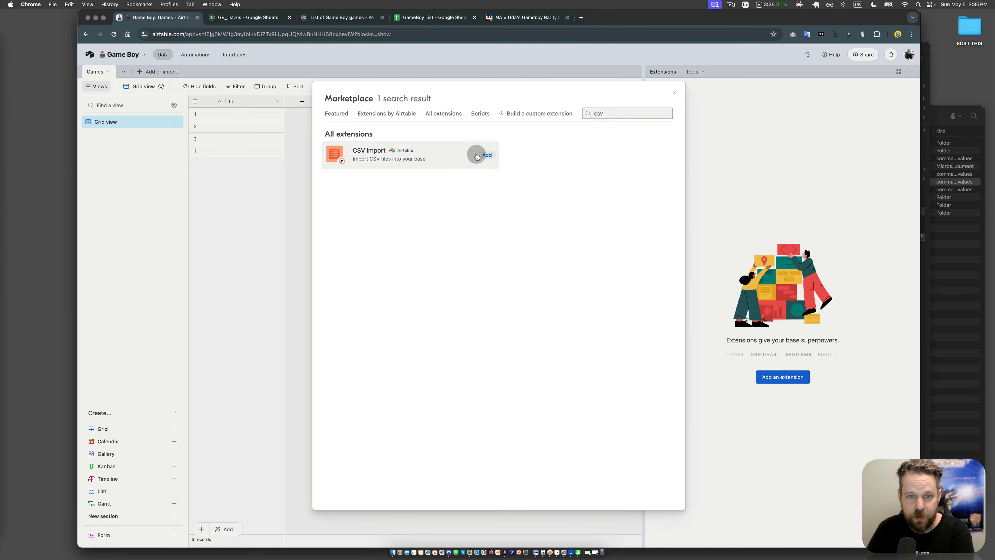
click(486, 155)
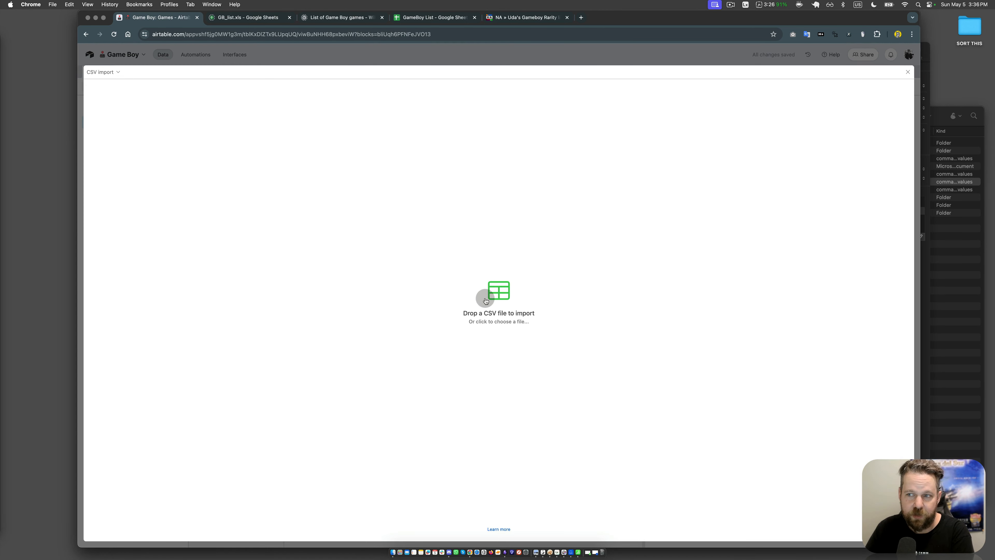
Step: Load PriceCharting-GameBoy.csv from the Game Boy folder inside Game List in Downloads into the CSV import extension
click(486, 301)
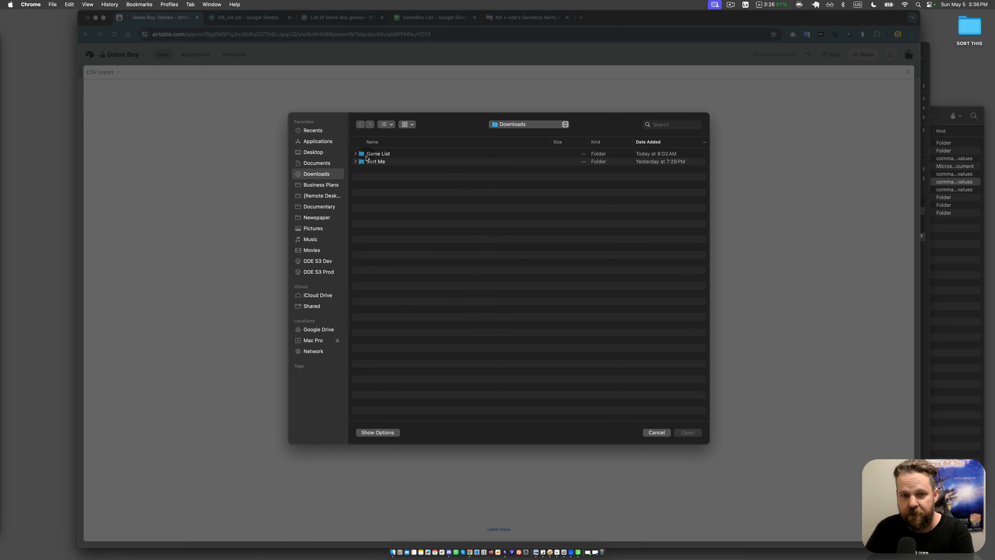
click(356, 154)
click(361, 161)
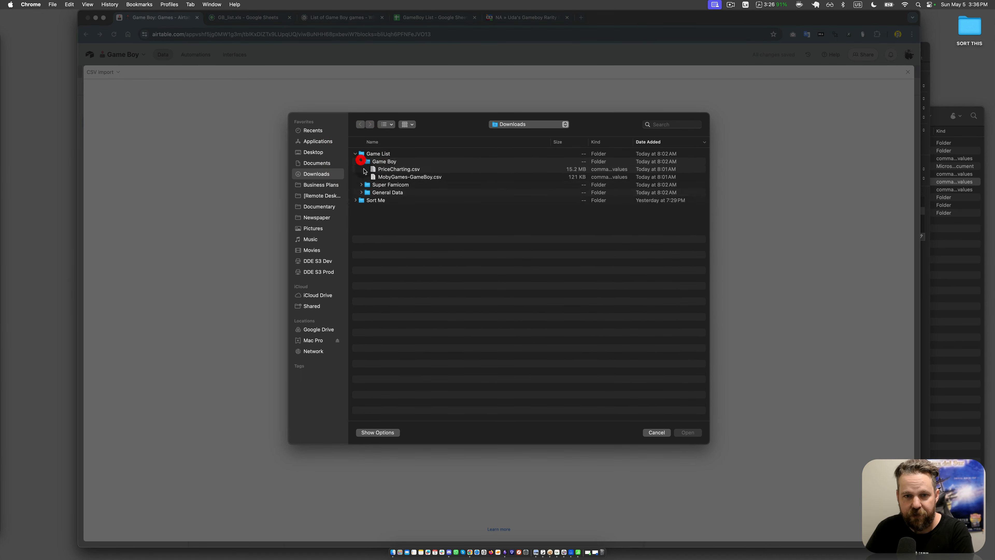
click(388, 169)
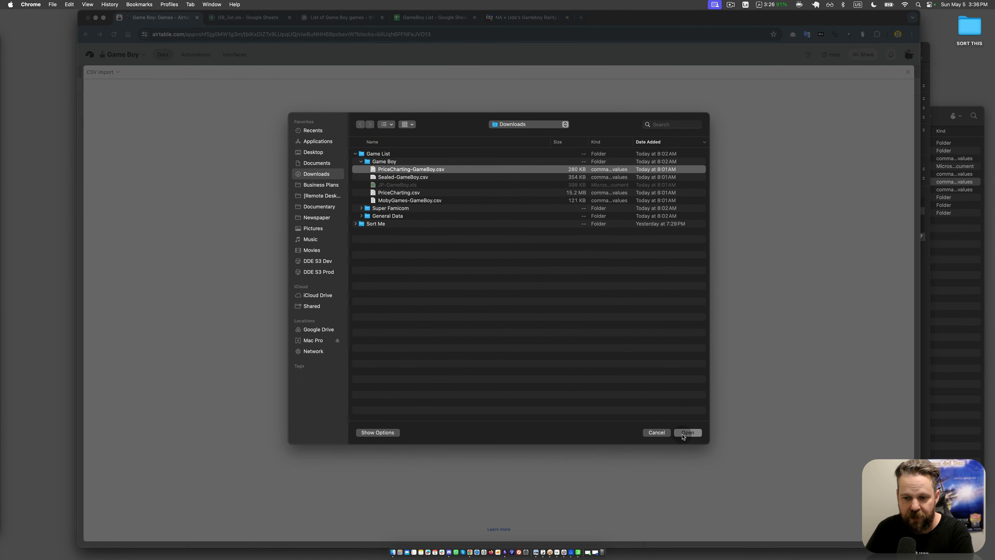
click(684, 434)
click(134, 153)
click(270, 247)
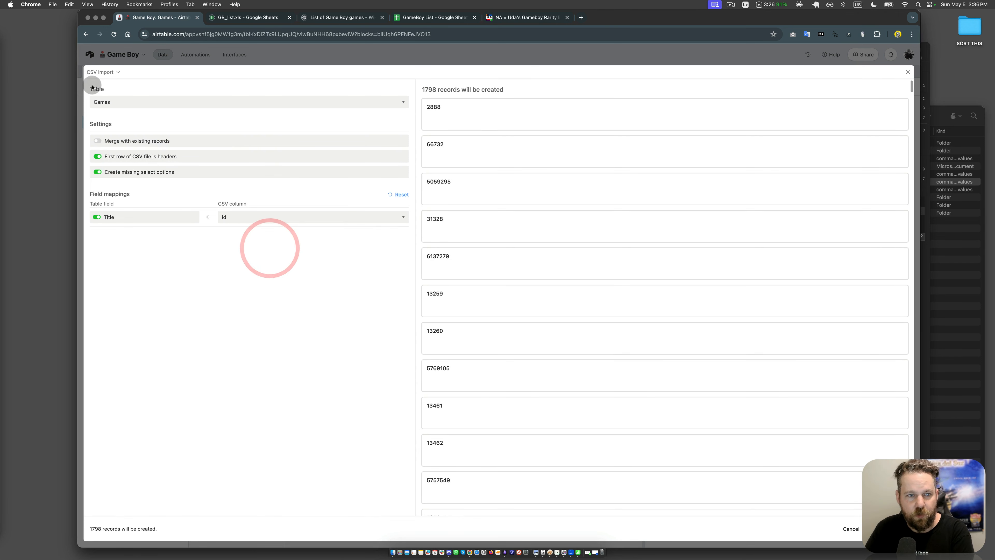
Step: Map the Title field to the product-name CSV column, with merging into existing records off
click(140, 144)
click(137, 141)
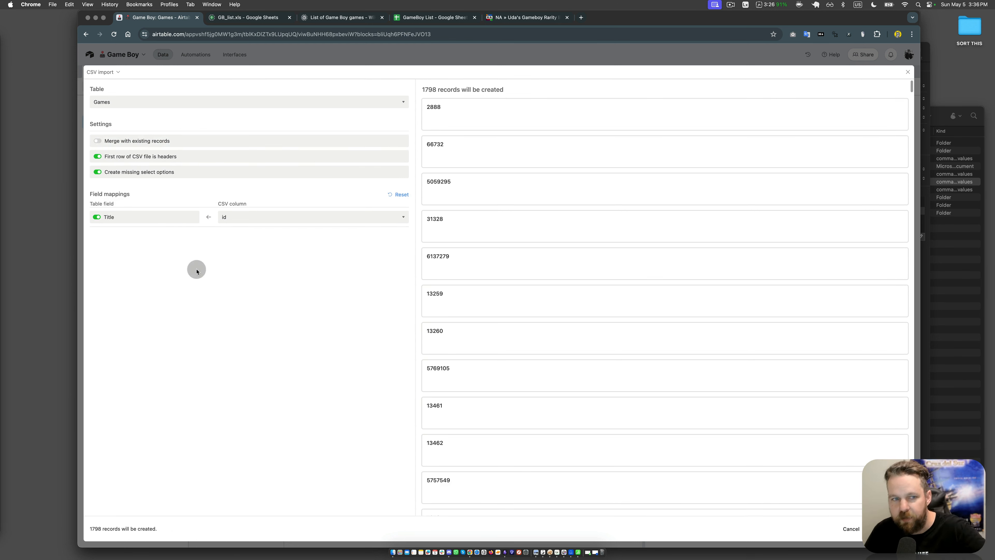
click(269, 326)
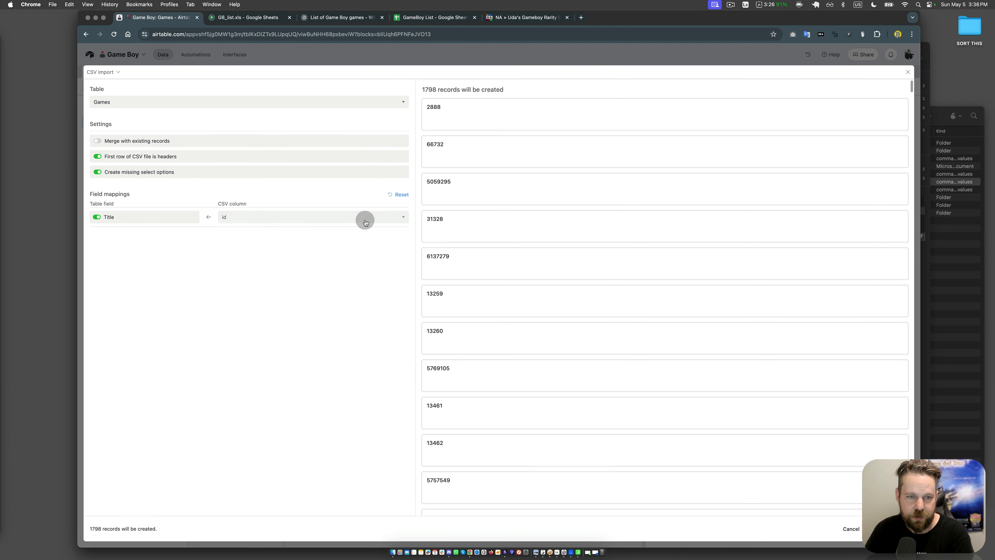
click(332, 217)
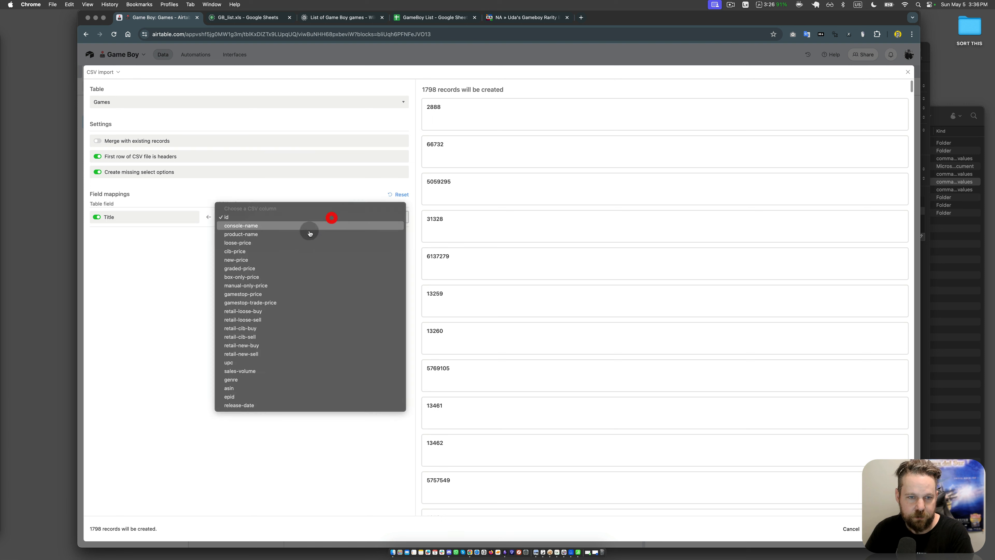
click(288, 234)
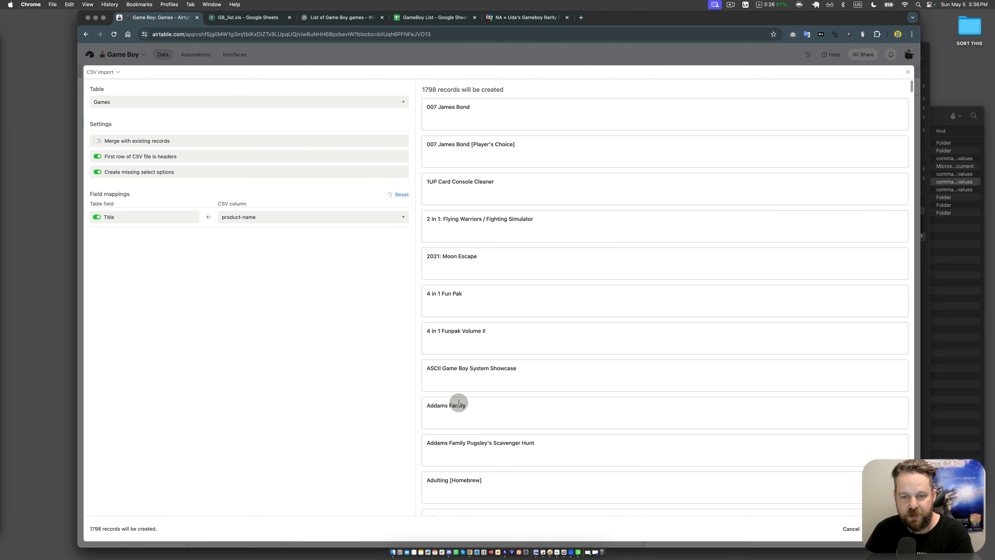
click(336, 476)
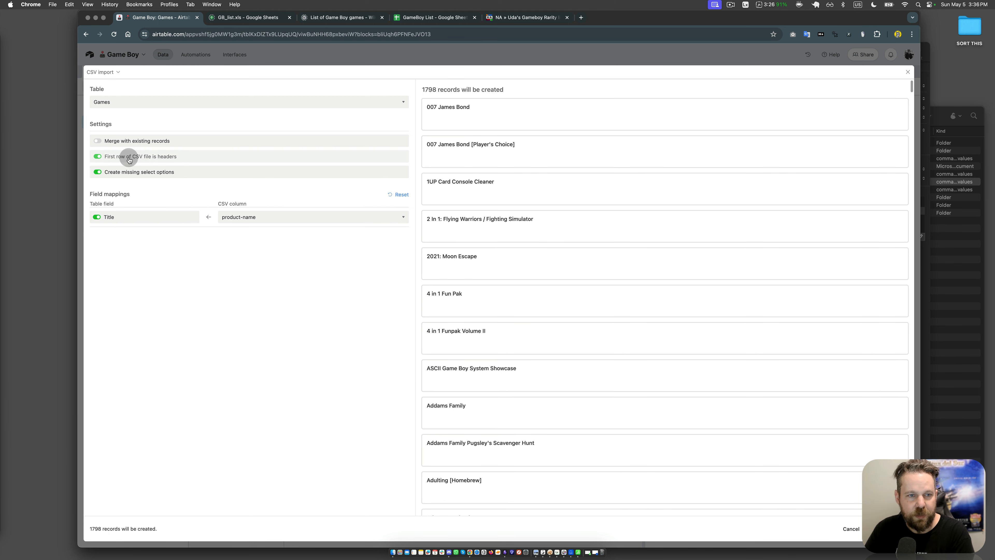
Step: Examine the header row of PriceCharting-GameBoy.csv in Easy CSV Editor, and return to the CSV import in Airtable
click(129, 159)
click(117, 156)
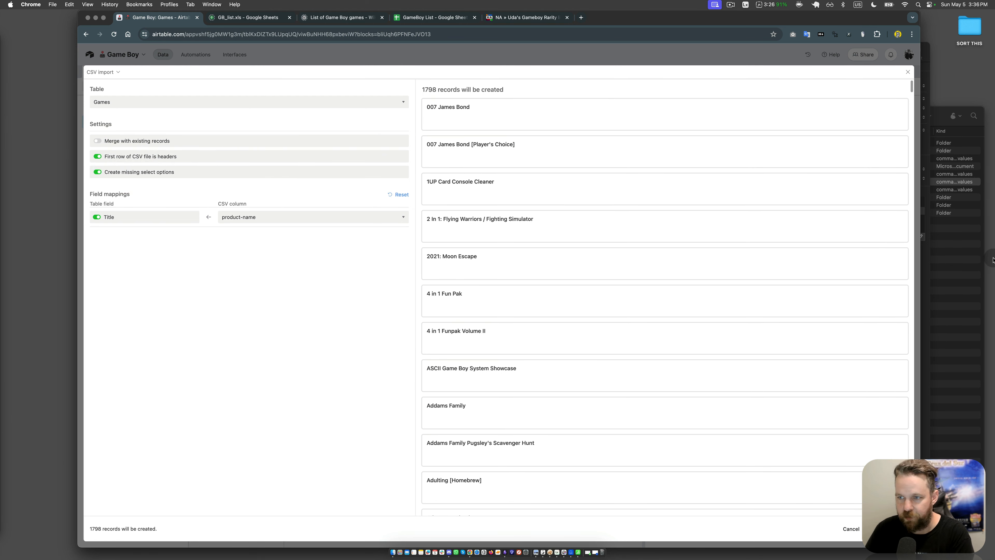
click(951, 276)
middle_click(890, 309)
click(677, 137)
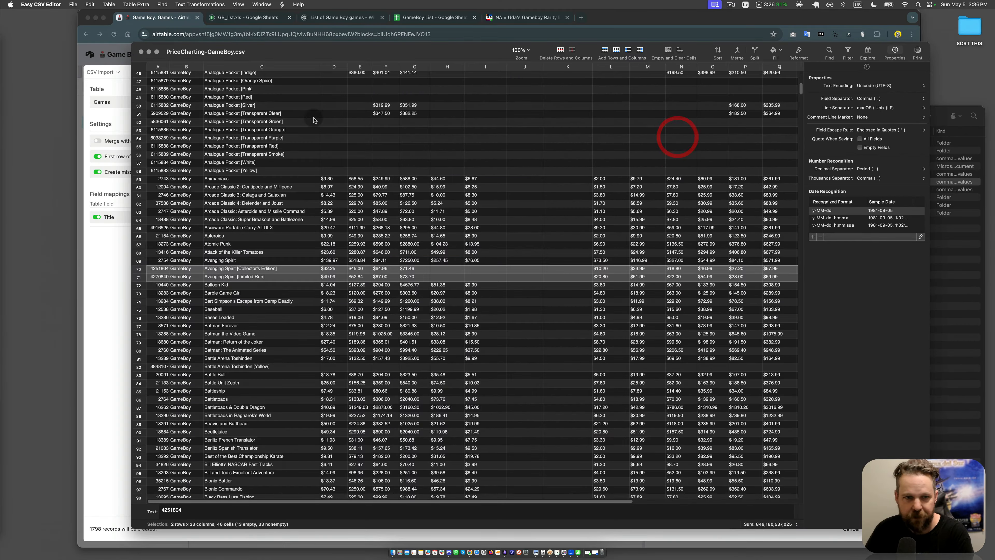
click(224, 105)
scroll(224, 106, up, 10)
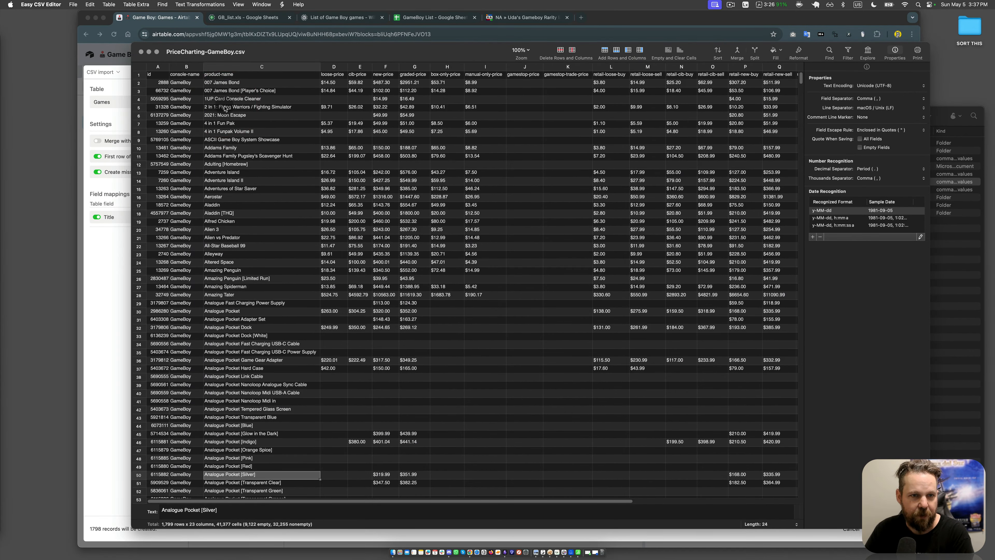
click(138, 74)
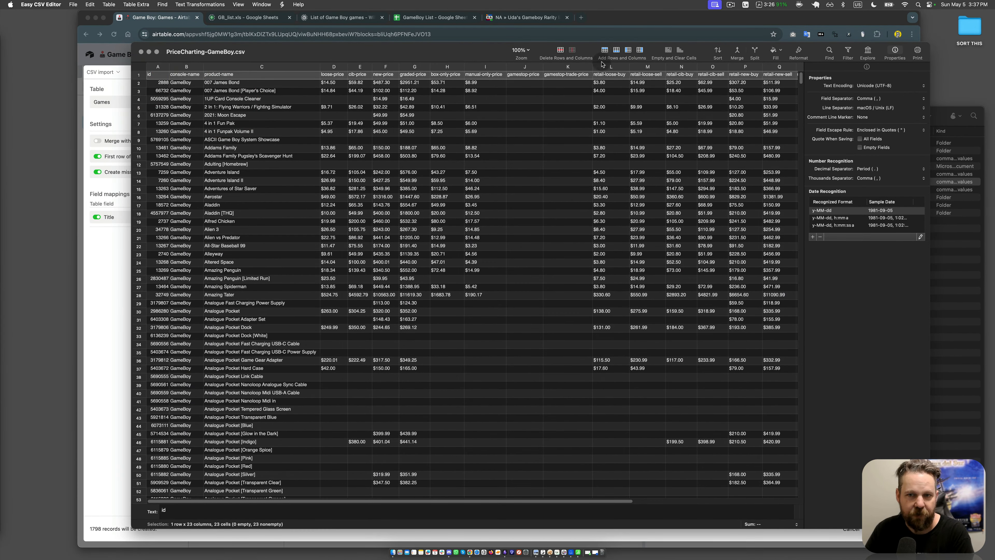
click(103, 296)
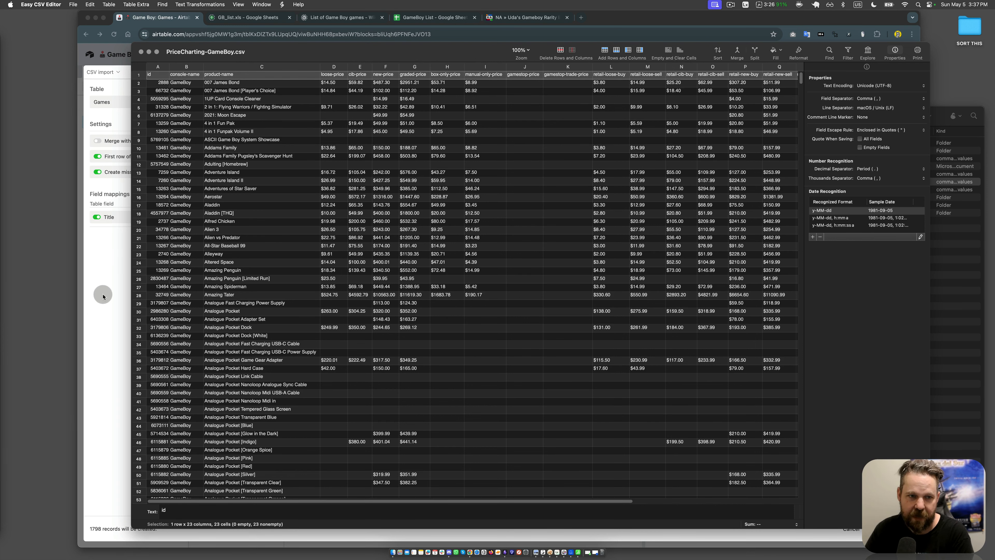
click(103, 295)
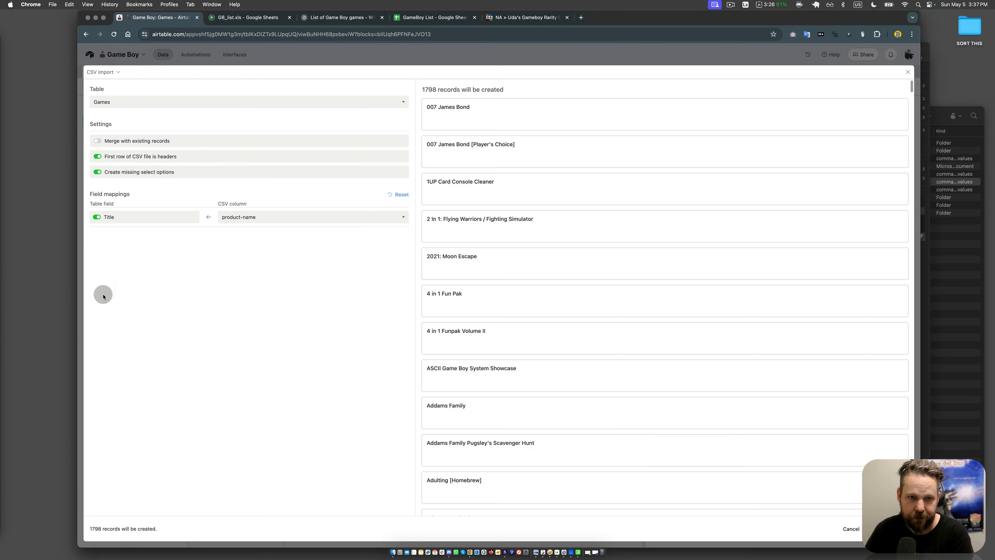
Step: Cancel the pending CSV import into the Games table and close the expanded extension window
click(299, 269)
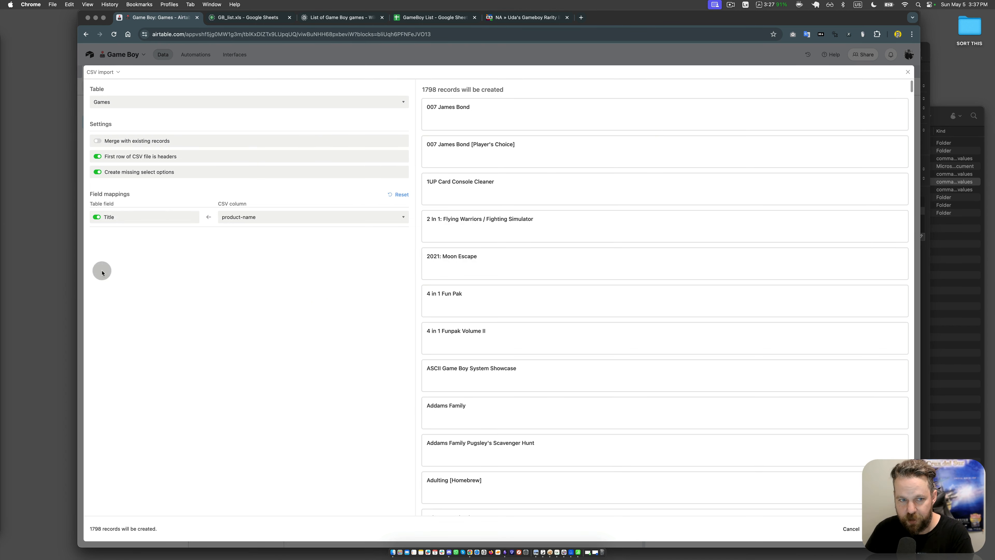
drag(272, 347, 265, 270)
click(154, 243)
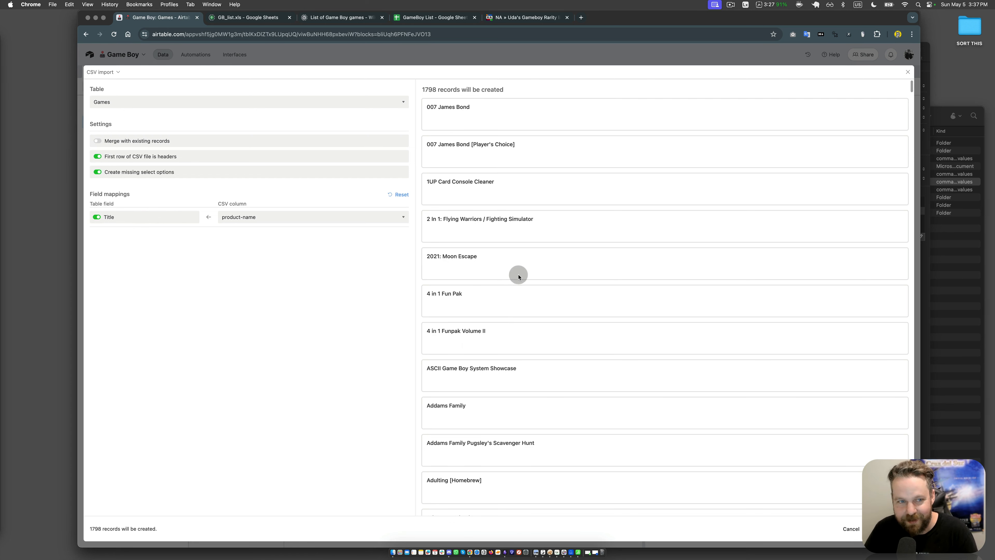
click(848, 528)
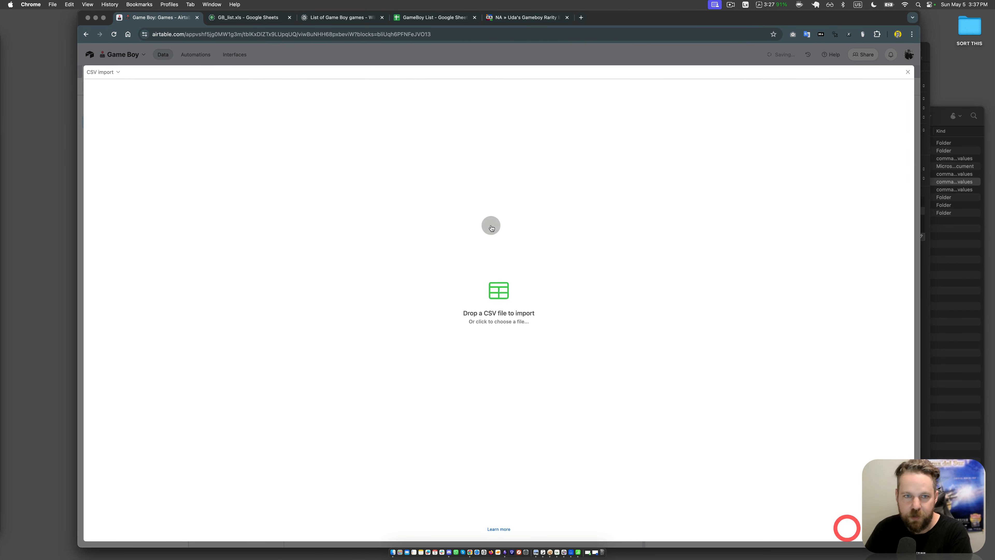
click(908, 72)
click(847, 356)
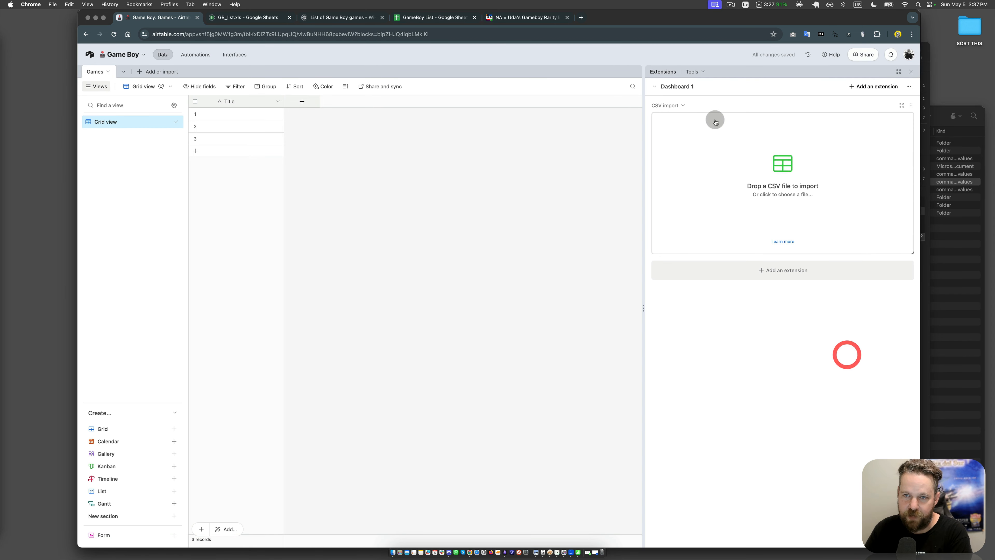
Step: Rename the extensions dashboard as Import
click(687, 87)
click(709, 81)
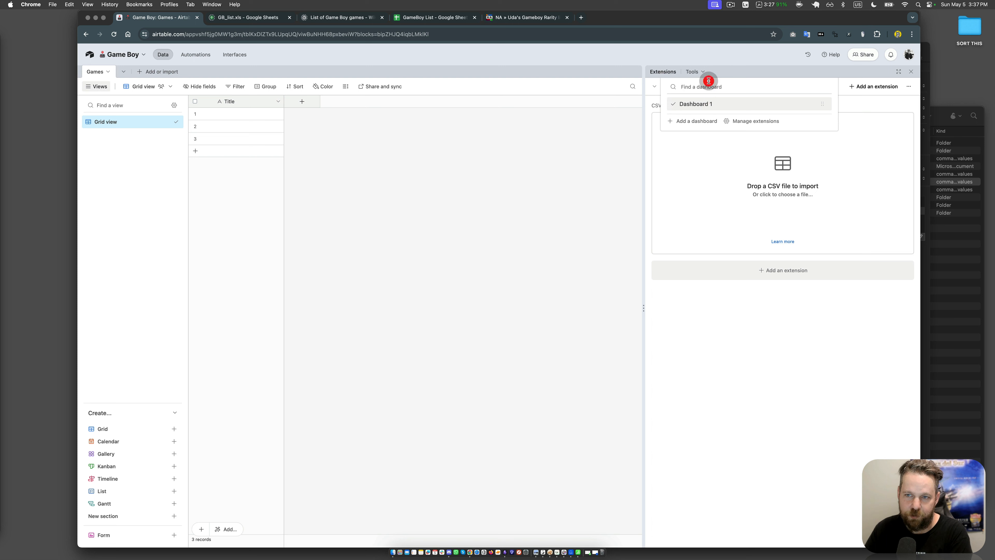
click(851, 98)
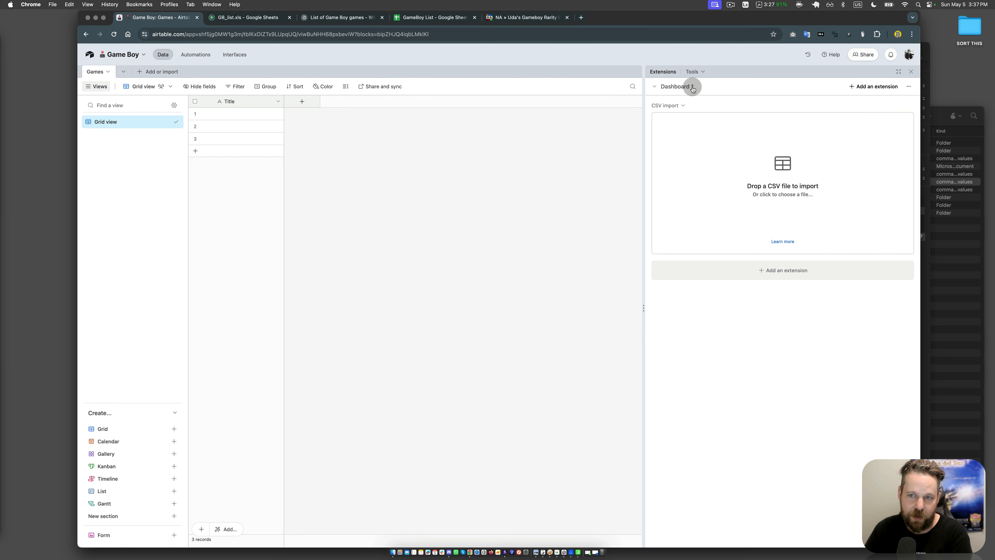
double_click(692, 87)
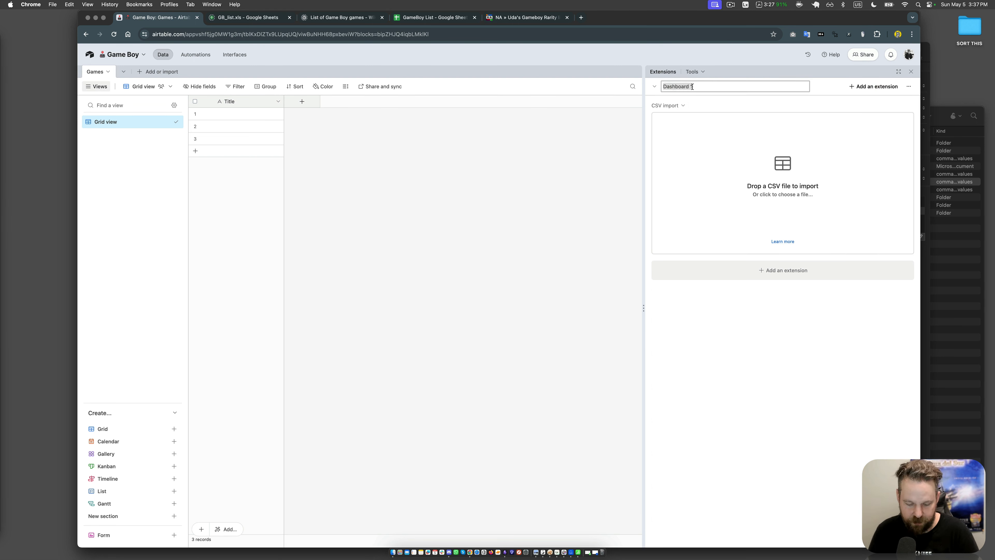
text(Imports)
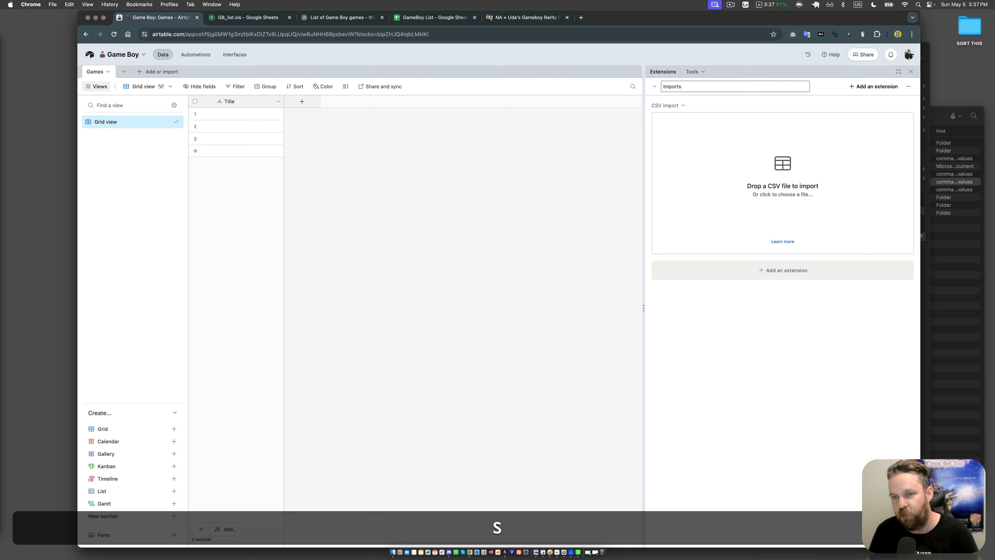
key(Return)
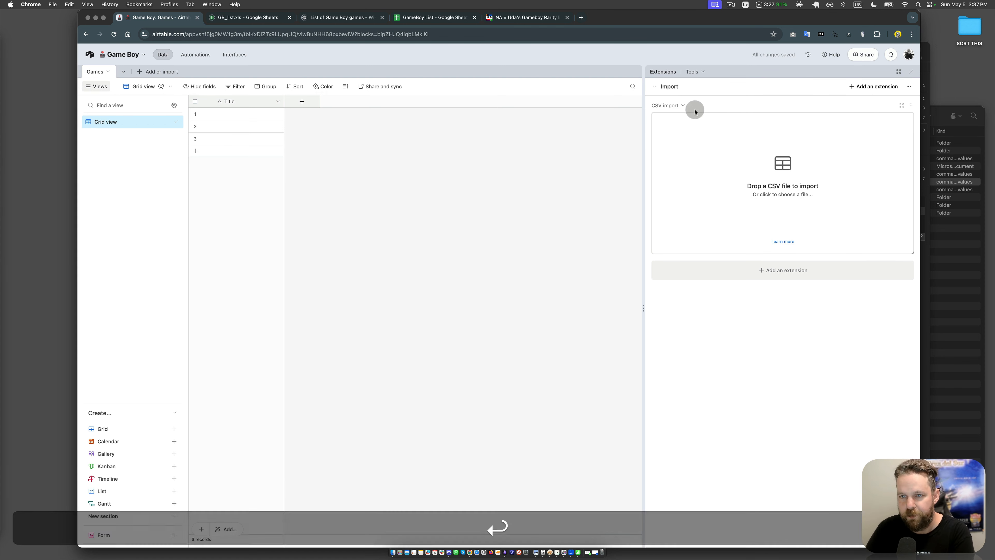
Step: Rename the CSV import extension as PriceCharting Import
click(683, 105)
click(696, 126)
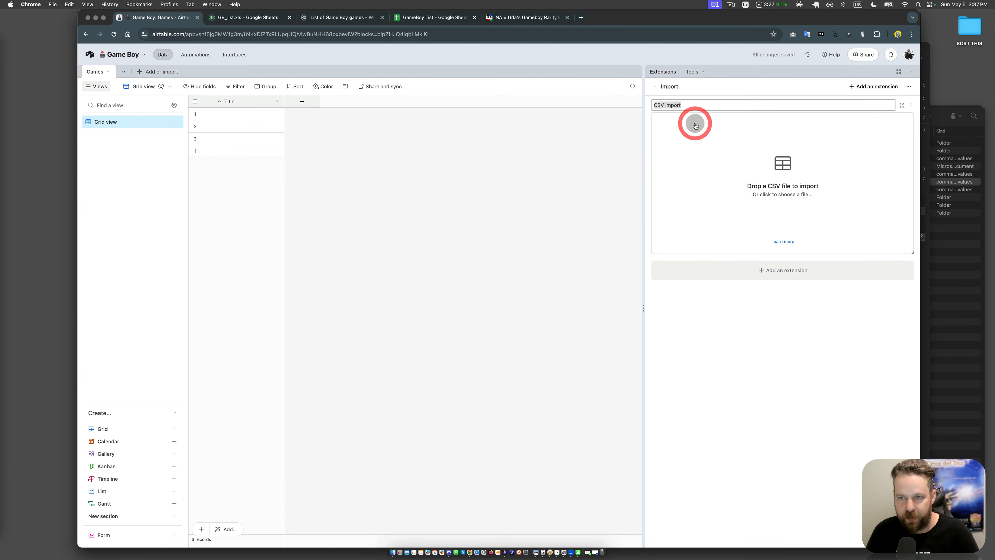
text(PriceCharting Import)
key(Return)
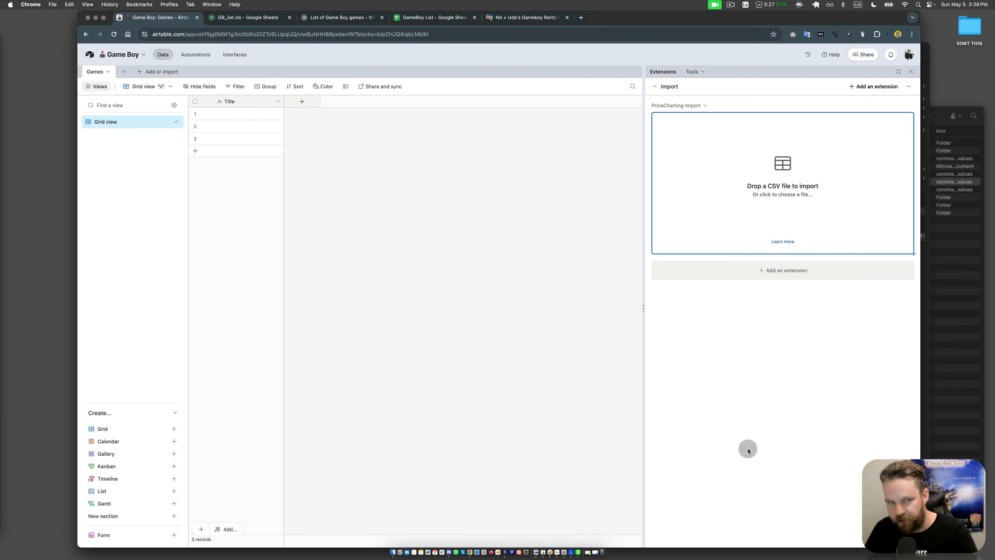
Step: Start adding a table from a CSV file and supply PriceCharting-GameBoy.csv from the Finder's Game Boy folder
click(447, 315)
click(481, 157)
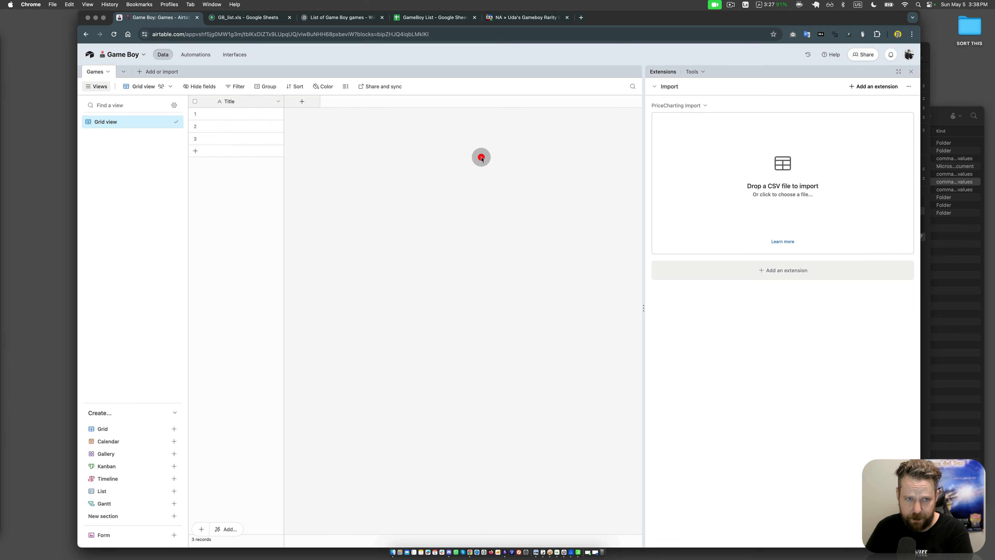
click(950, 279)
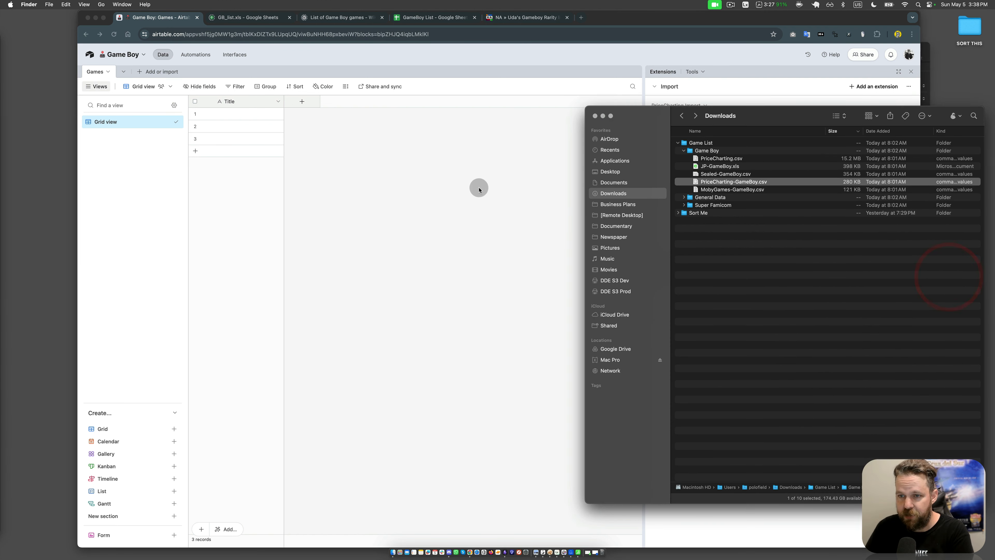
click(159, 65)
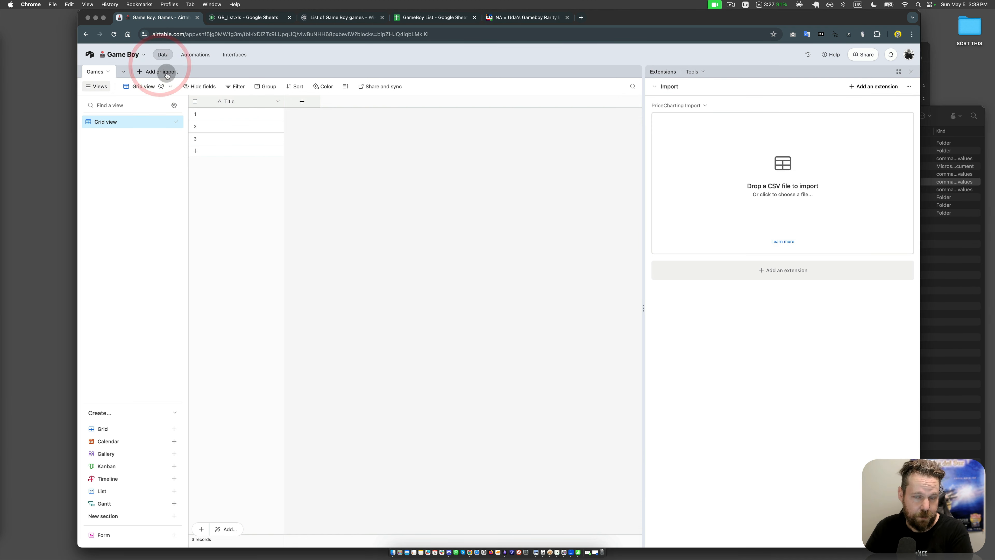
click(167, 73)
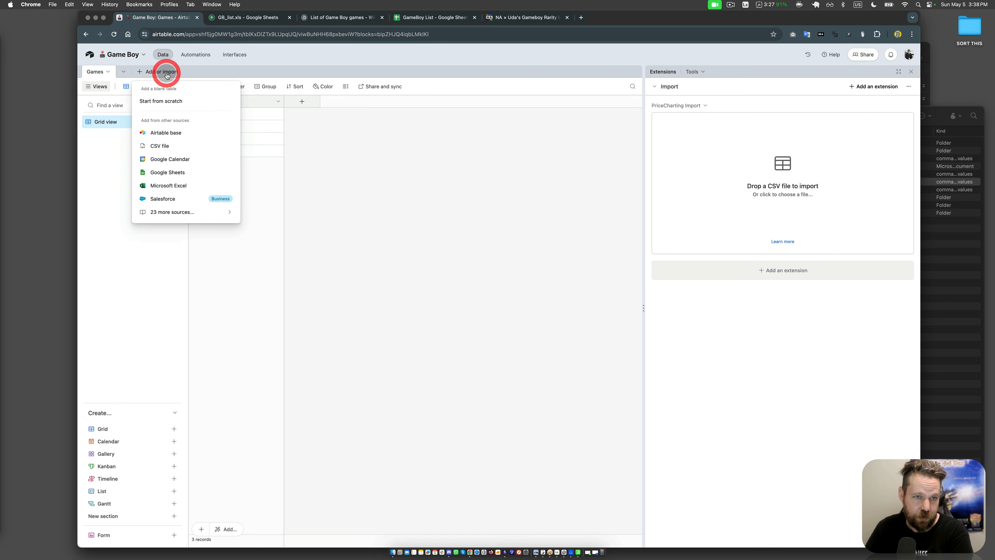
click(171, 146)
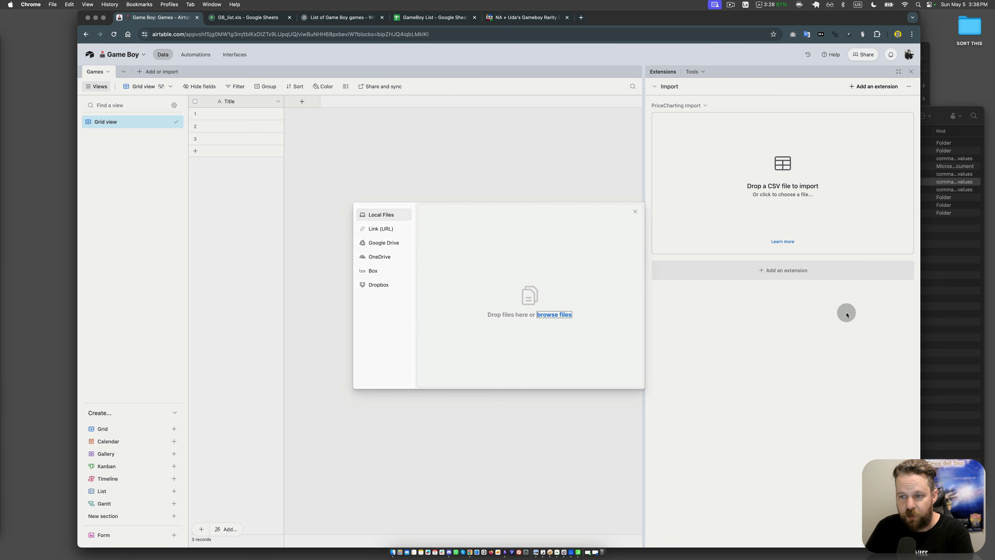
click(954, 311)
drag(733, 181, 530, 298)
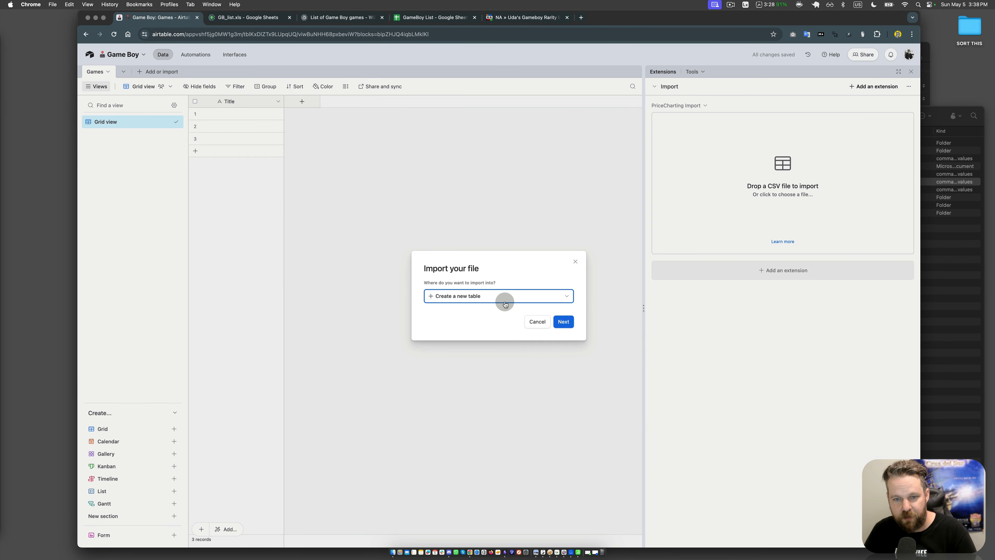
Step: Keep a new table as the import destination for the CSV file and continue
click(498, 298)
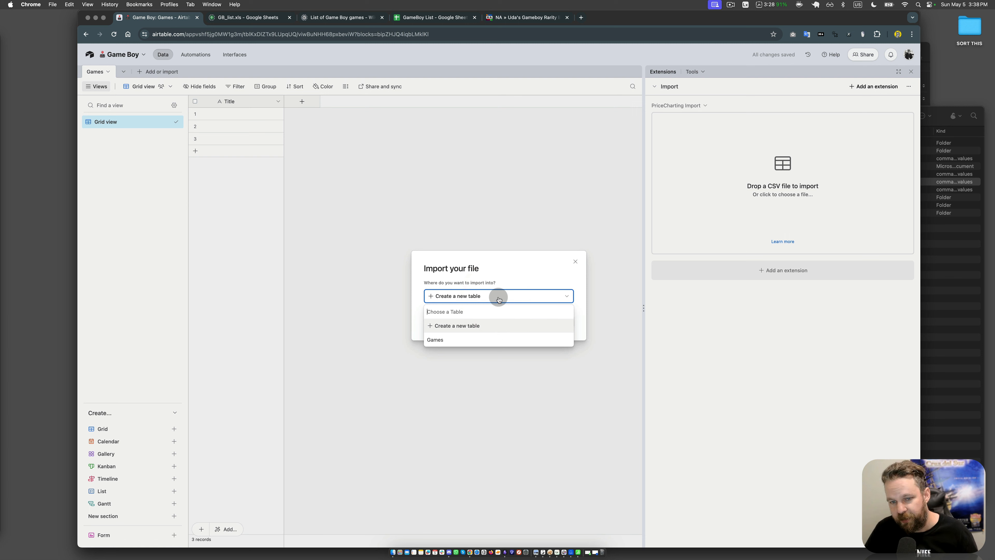
click(498, 298)
click(563, 322)
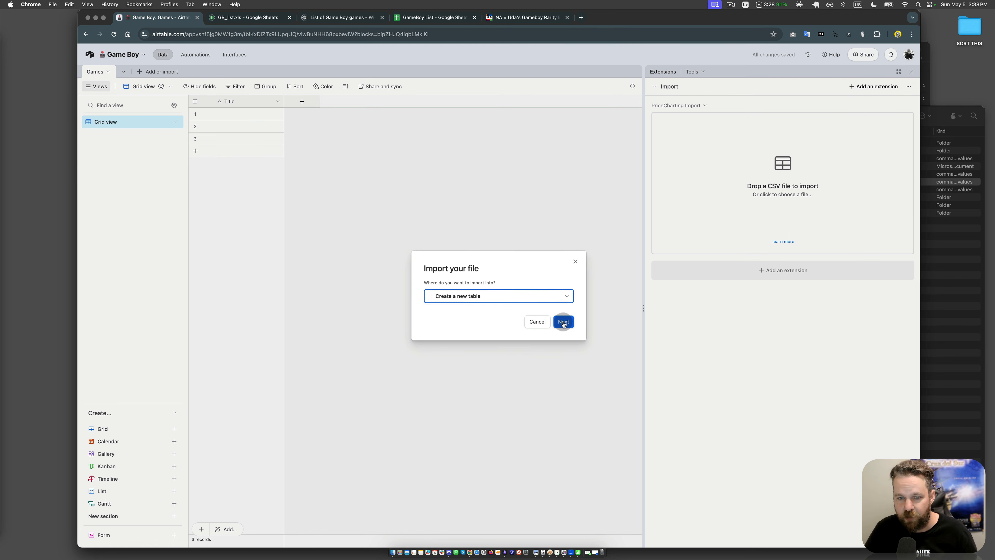
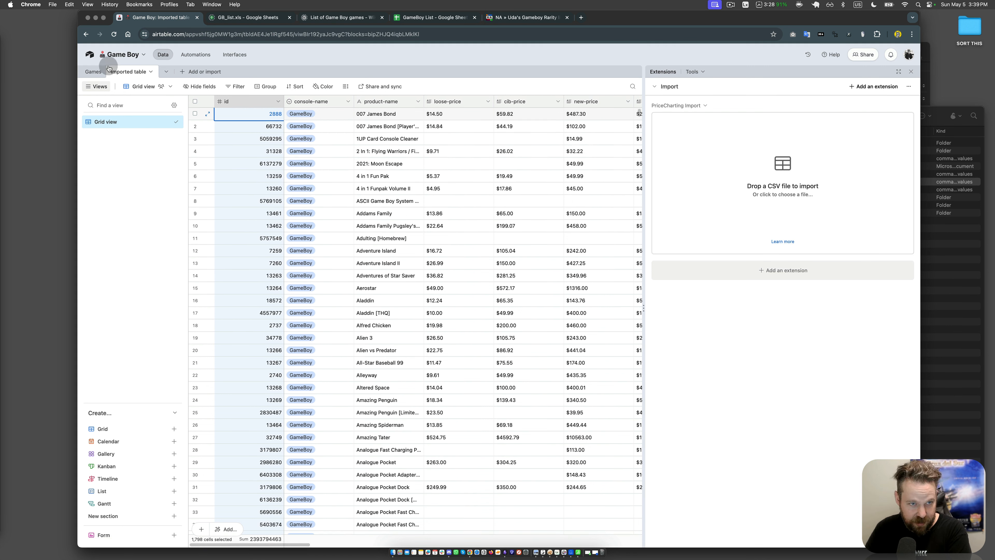
Step: Examine the id primary field of the imported records, expanding the 2 In 1: Flying Warriors / Fighting Simulator record
click(261, 154)
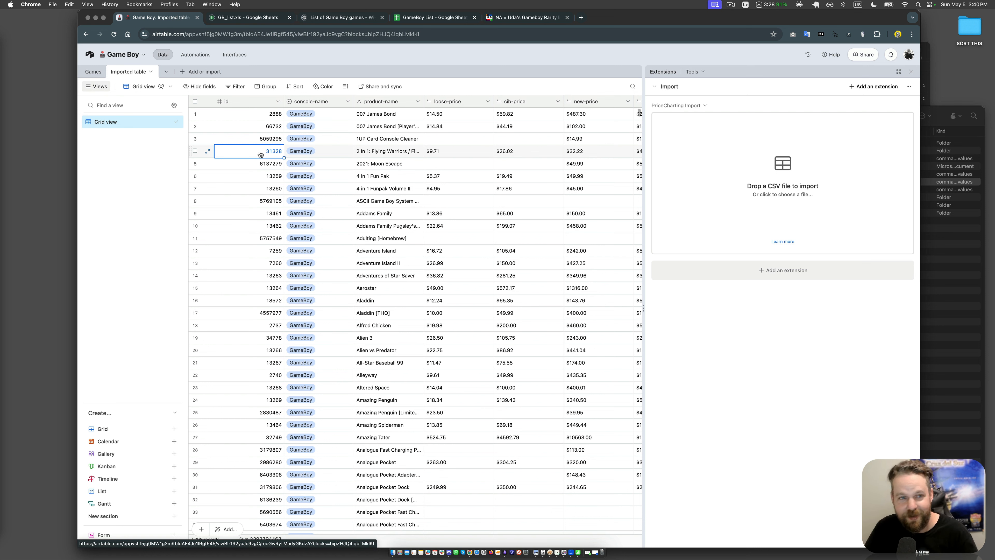
click(268, 148)
click(273, 112)
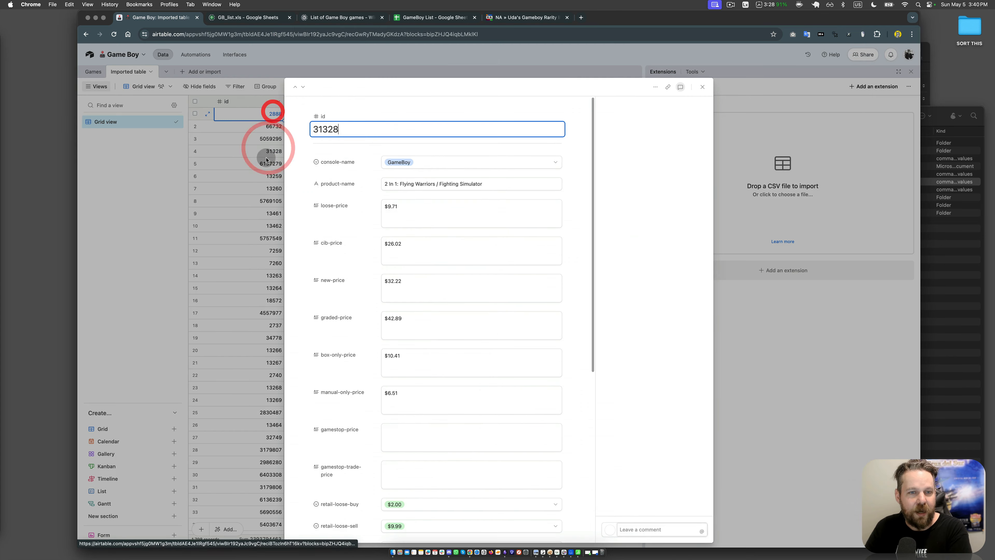
click(266, 160)
click(262, 213)
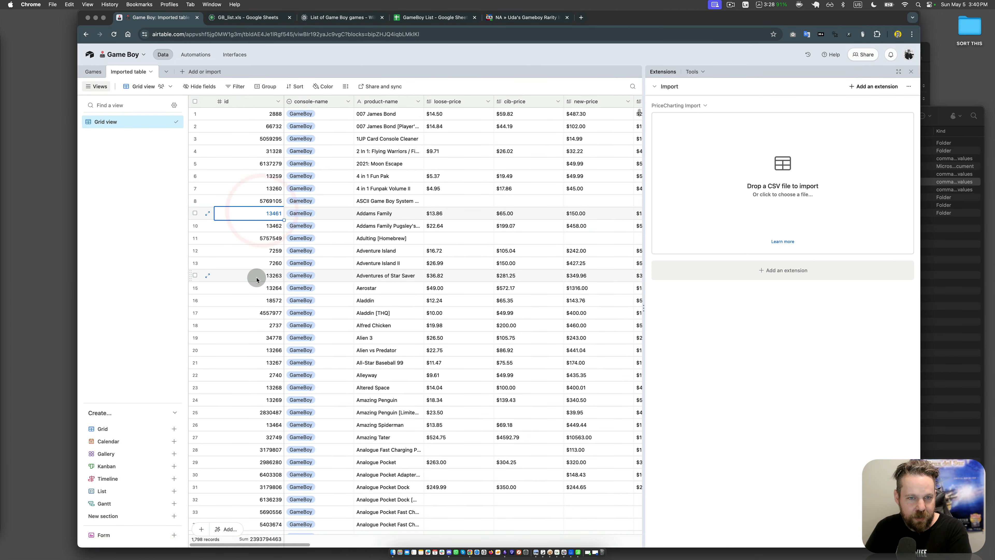
Step: Create a collaborative gallery view named Gallery for the imported table
click(118, 459)
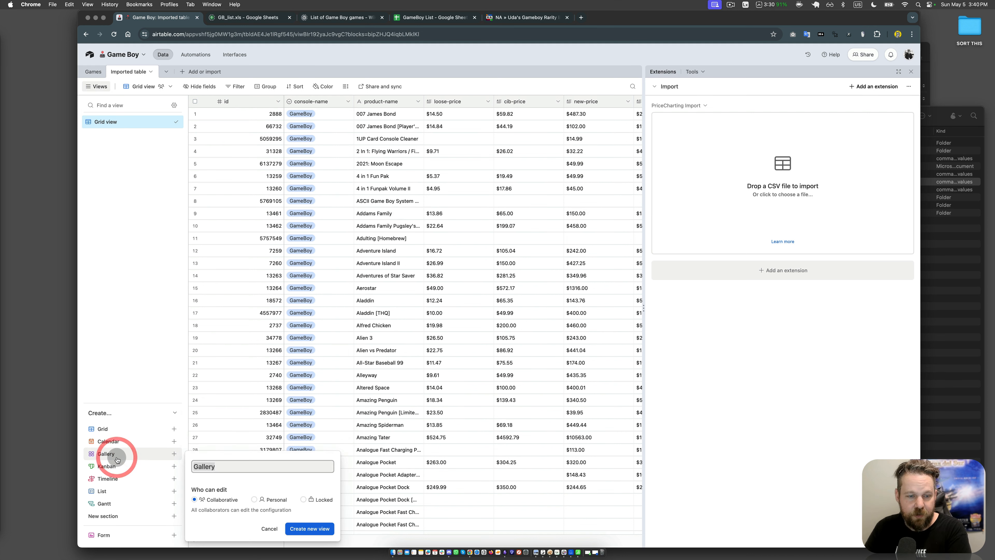
click(310, 529)
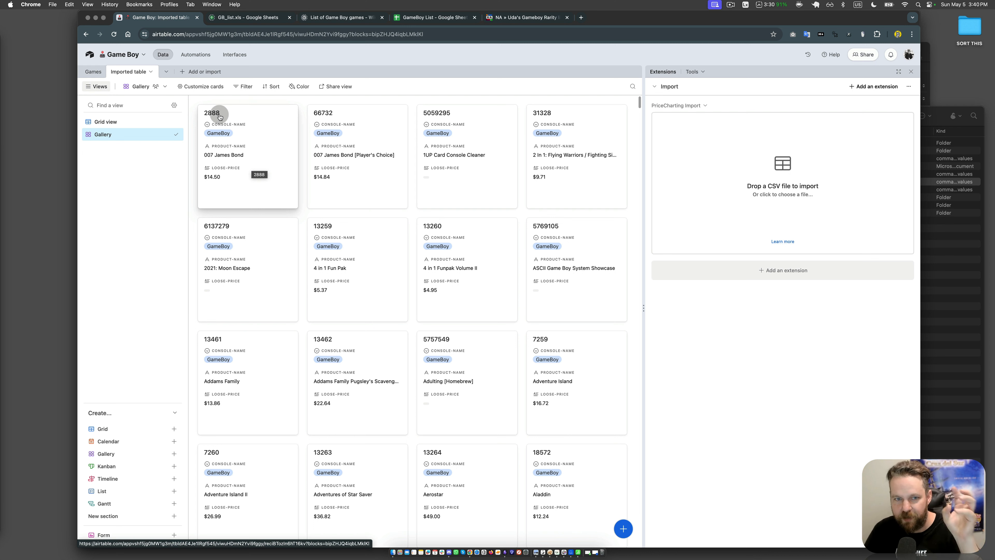
Step: Delete the imported table from the Game Boy base
click(150, 71)
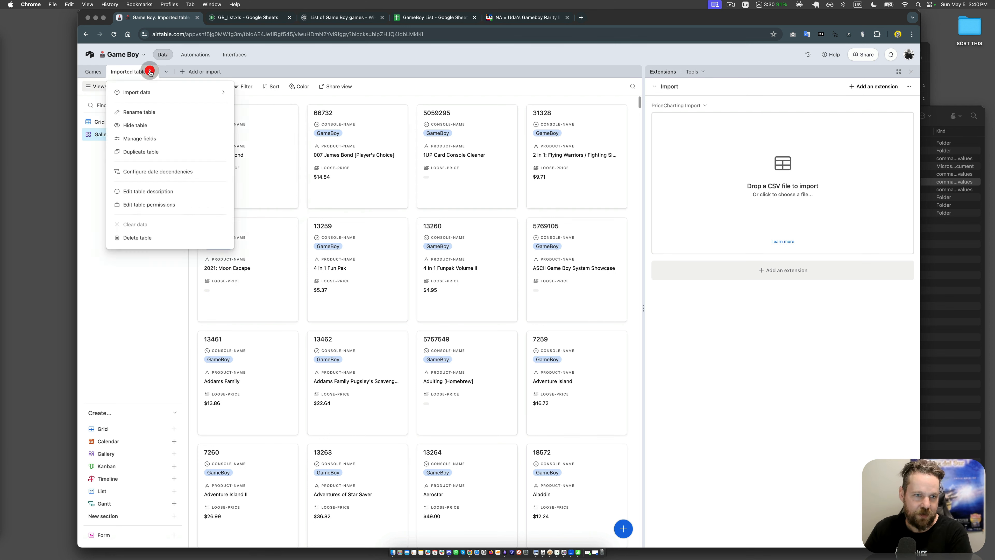
click(147, 236)
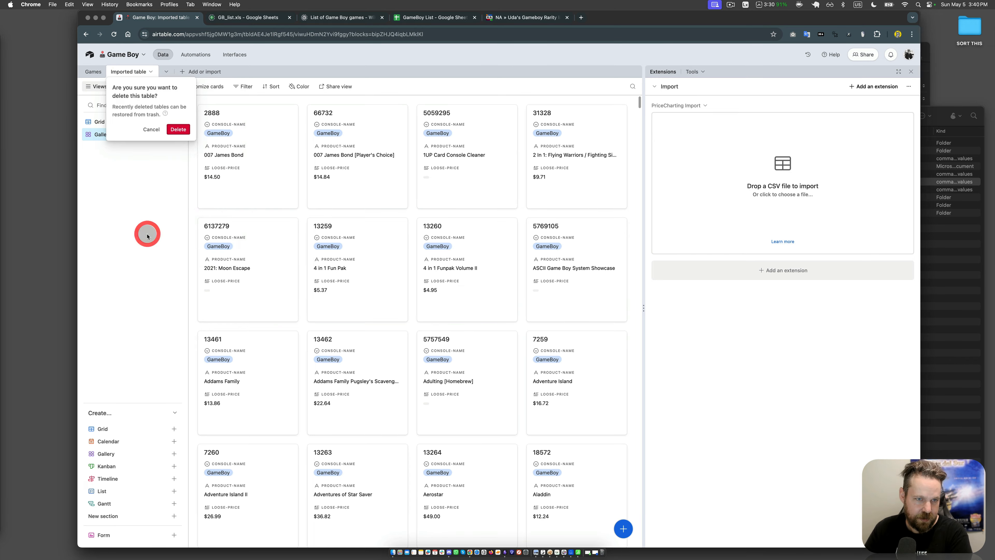
click(178, 129)
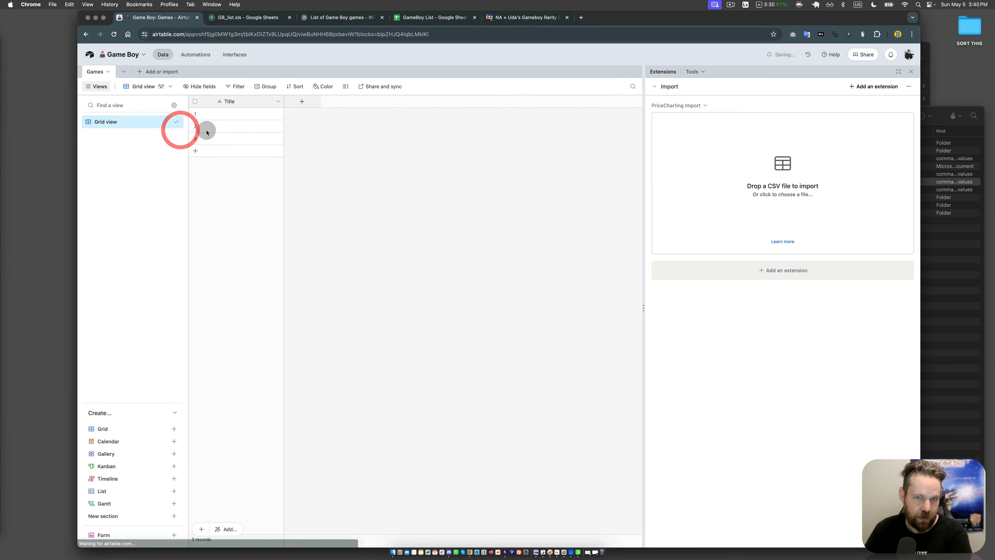
Step: Switch to the PriceCharting-GameBoy.csv window in Easy CSV Editor
key(ctrl+Up)
click(716, 249)
click(650, 187)
click(371, 246)
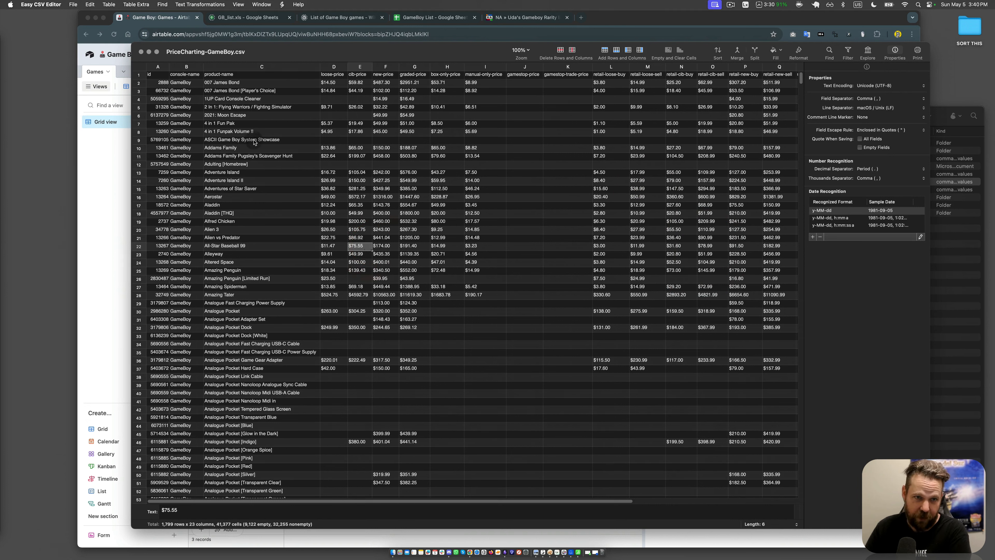
click(186, 67)
right_click(195, 131)
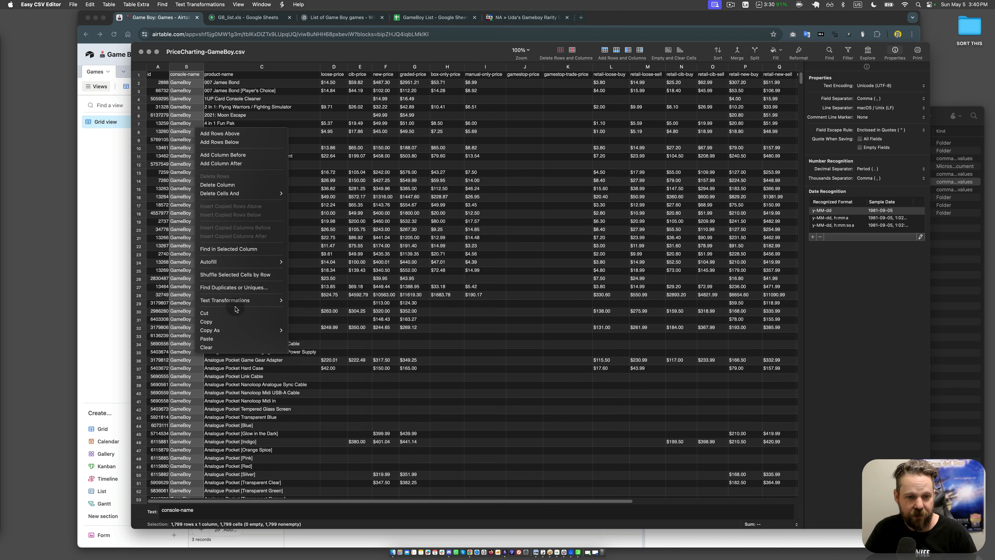
click(204, 313)
key(super+z)
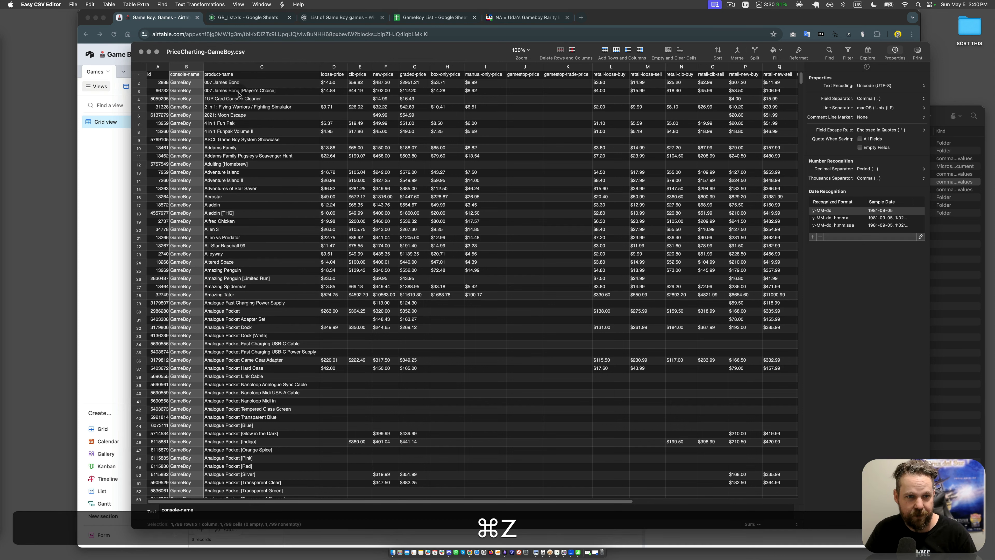
Step: Cut the product-name column and paste it into a new column added before the id column
click(234, 68)
right_click(250, 182)
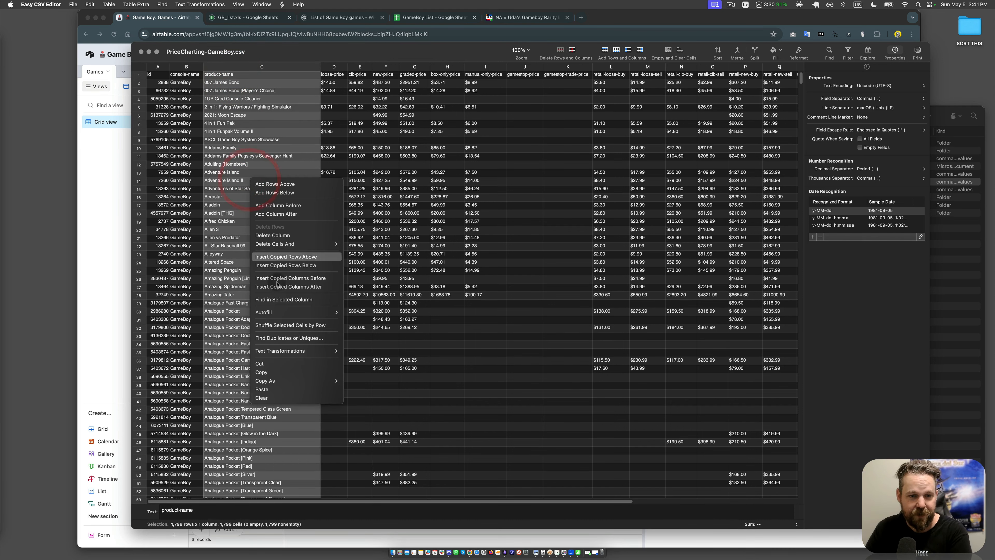
click(277, 364)
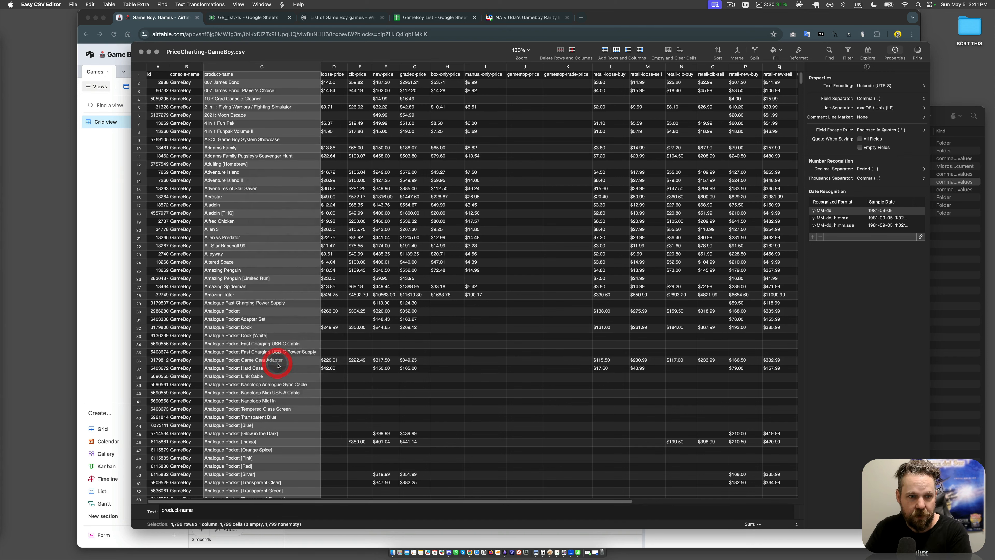
click(158, 68)
right_click(158, 68)
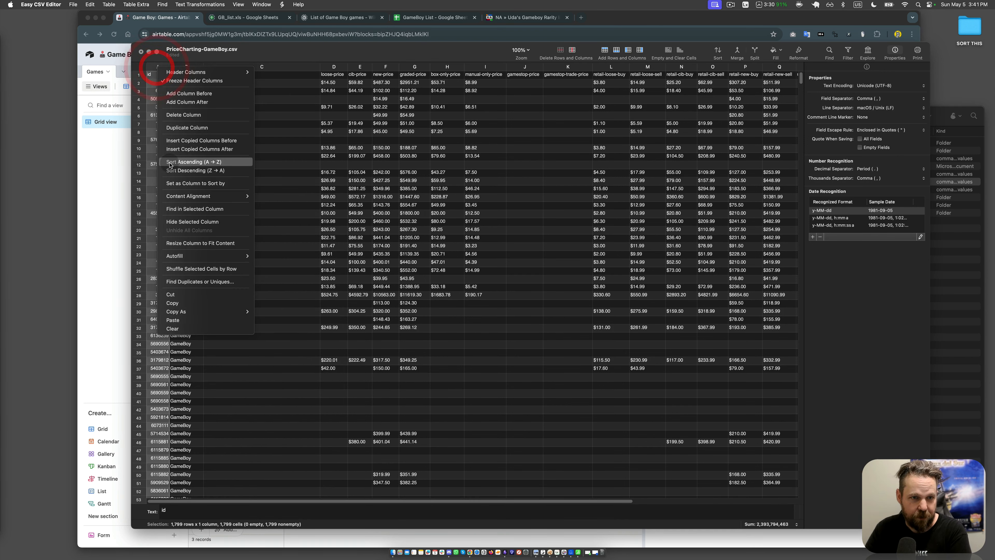
click(181, 93)
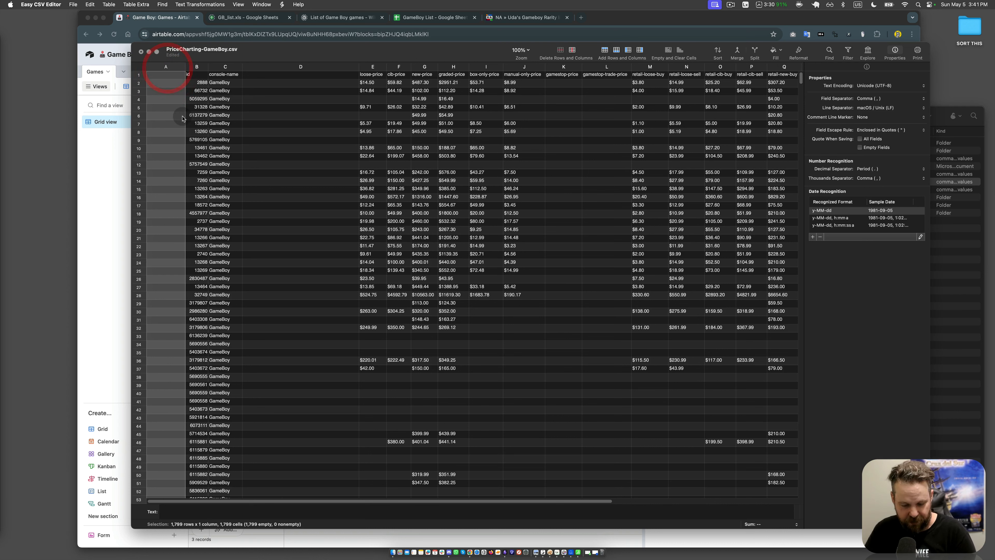
key(cmd+v)
Step: Delete the empty column left between console-name and loose-price
click(340, 190)
click(274, 67)
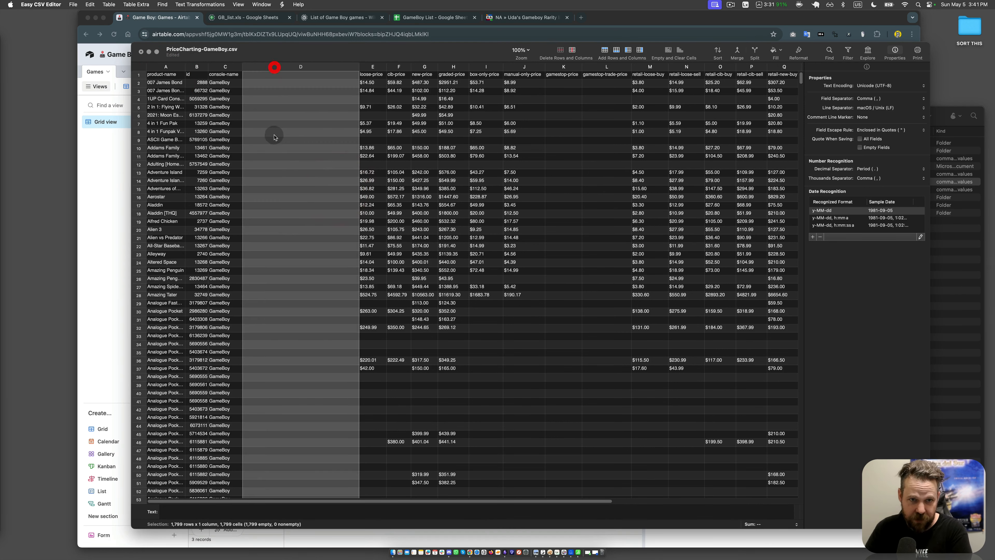
right_click(274, 136)
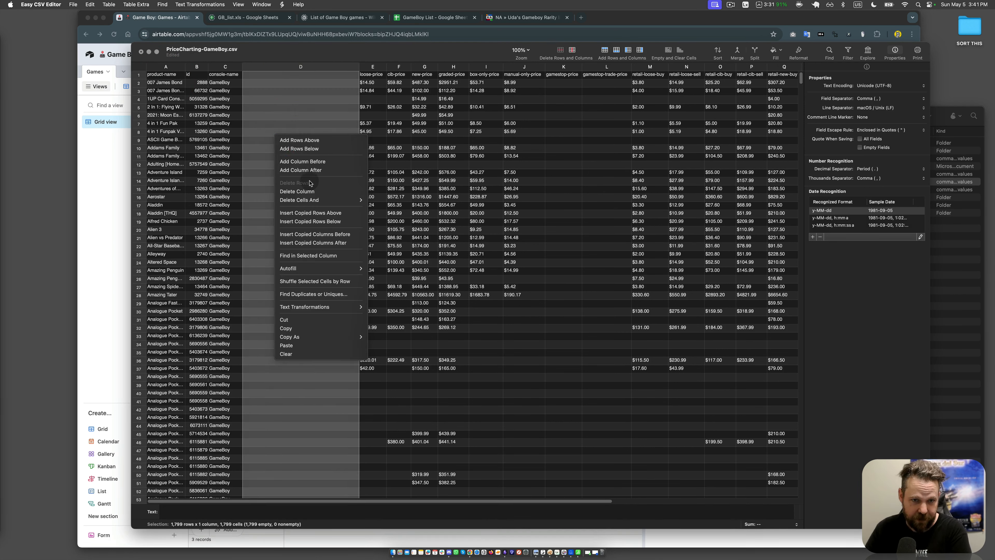
click(297, 192)
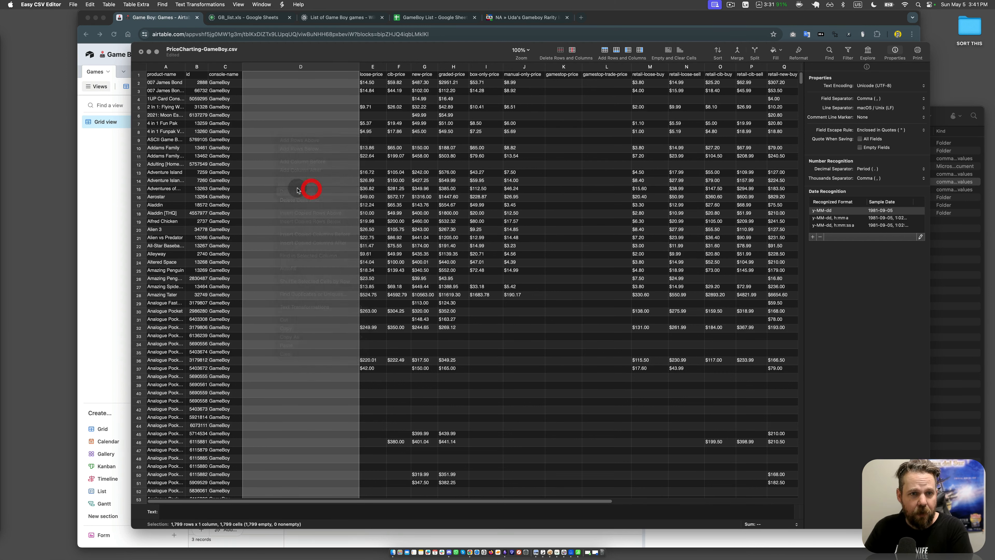
click(196, 156)
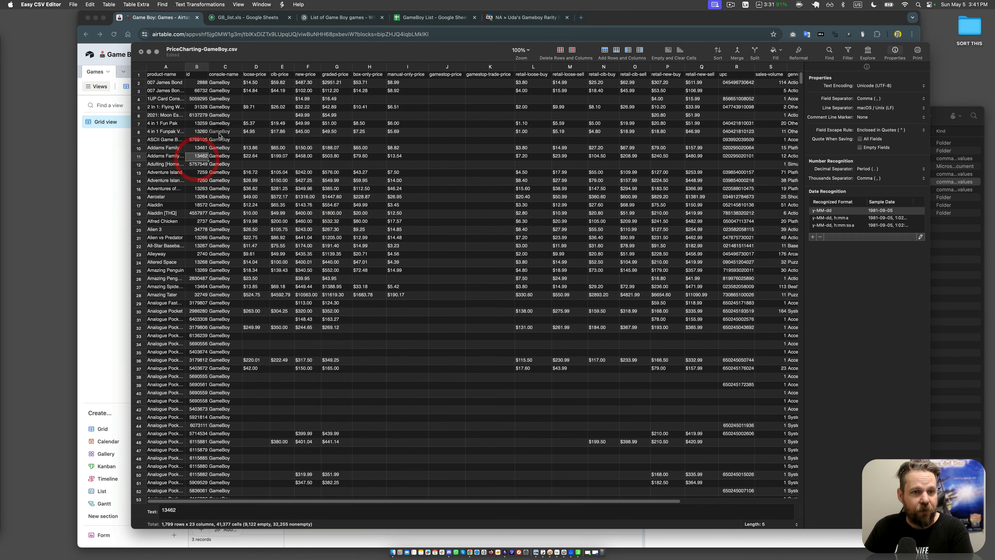
click(199, 76)
click(198, 66)
click(176, 123)
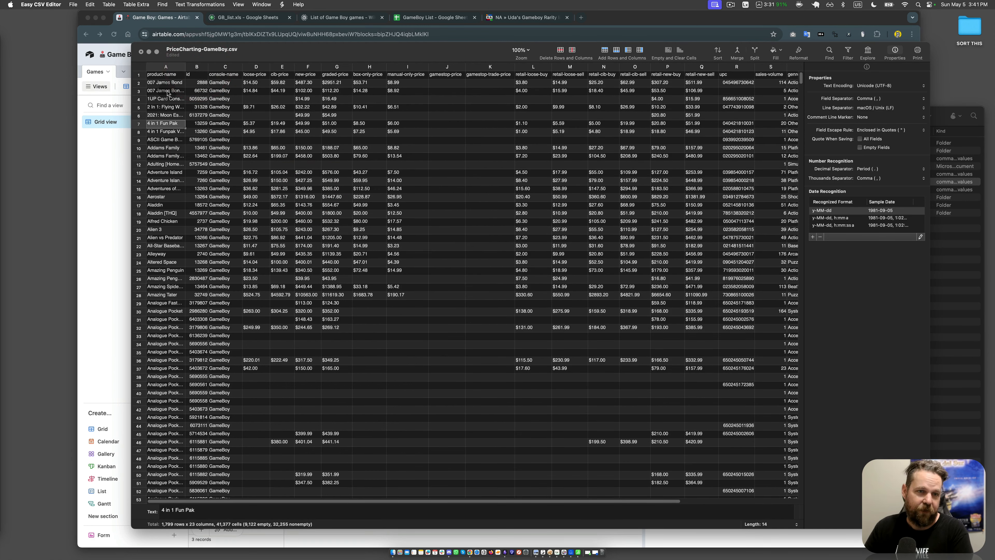
click(197, 83)
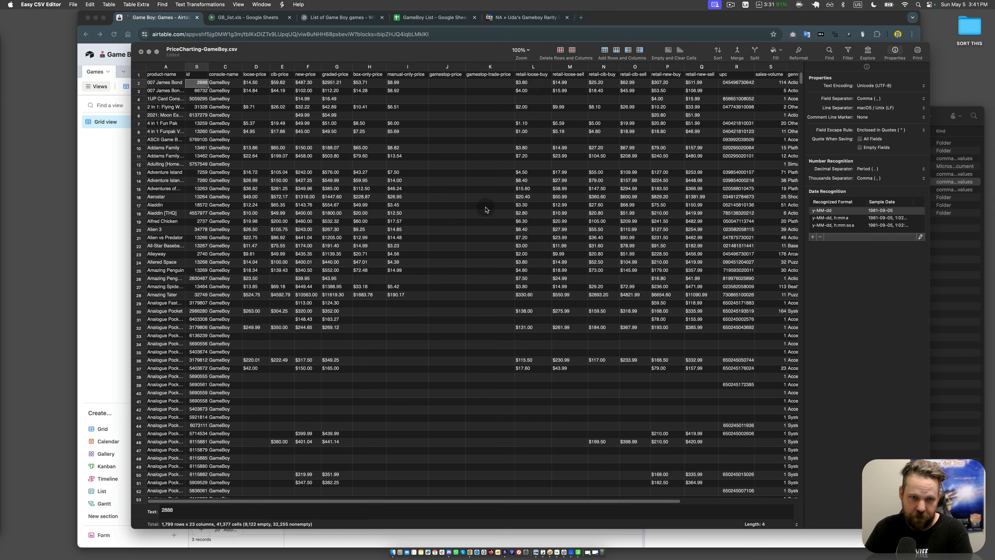
Step: Save the reordered PriceCharting-GameBoy.csv file
click(83, 4)
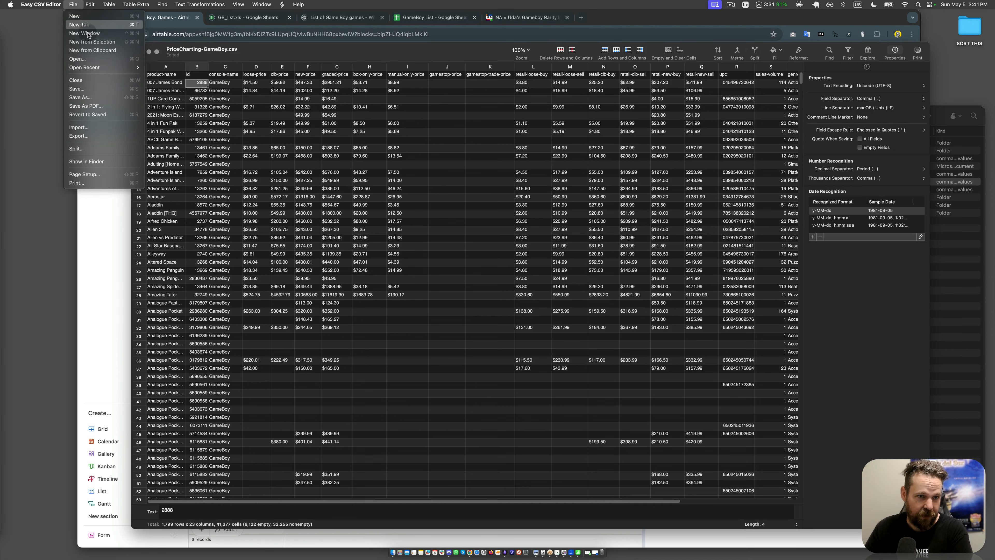
click(85, 88)
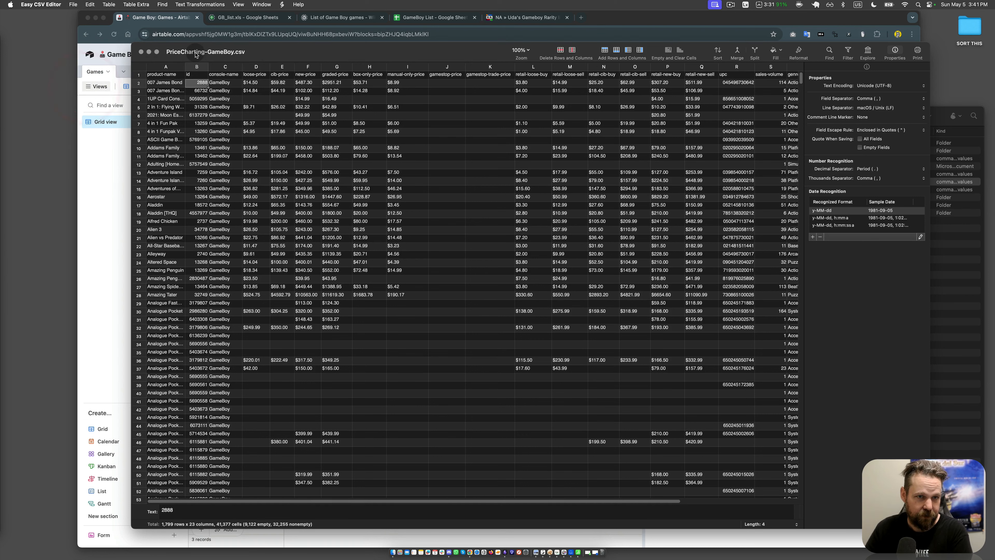
click(195, 55)
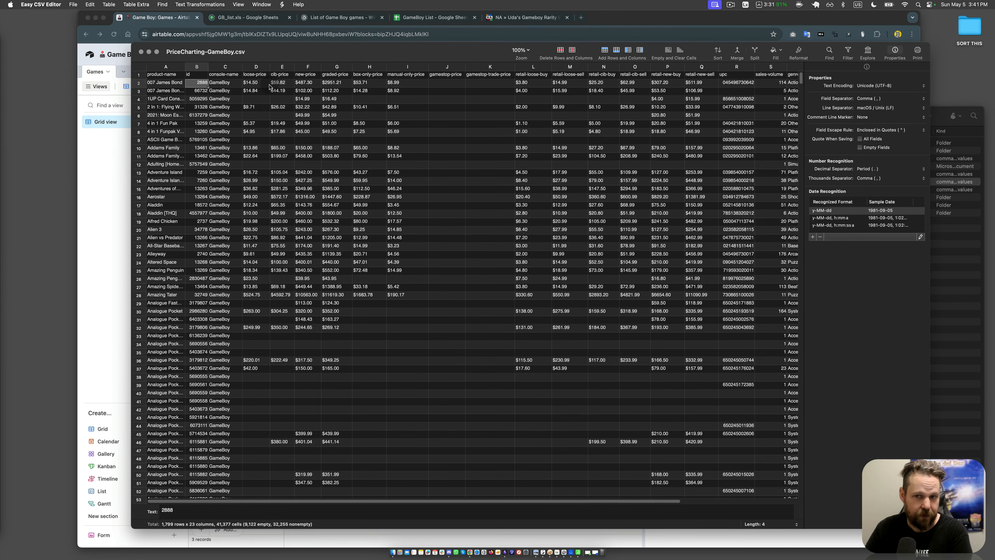
Step: Switch back to Airtable, start adding a table from a CSV file and upload PriceCharting-GameBoy.csv from the Game Boy folder
click(643, 19)
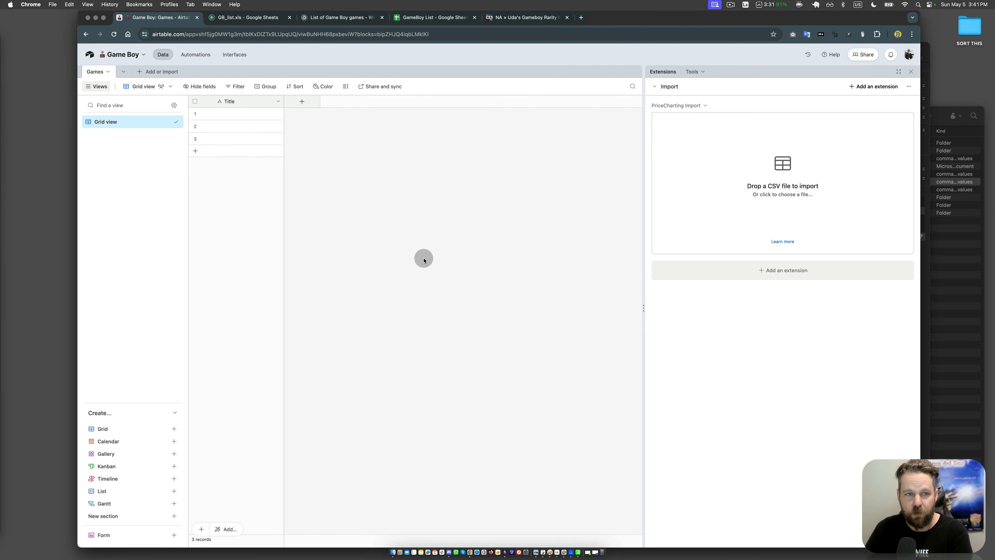
click(160, 72)
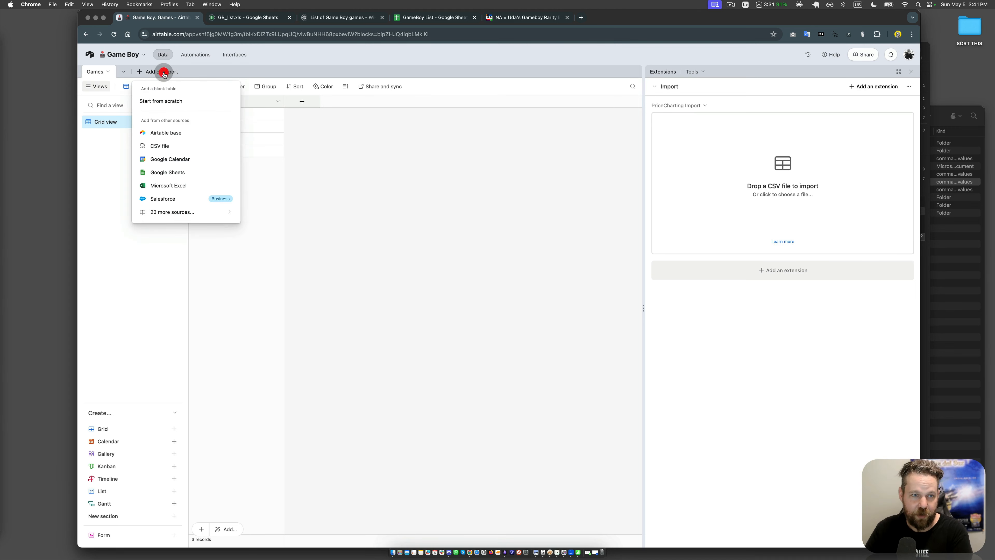
click(177, 146)
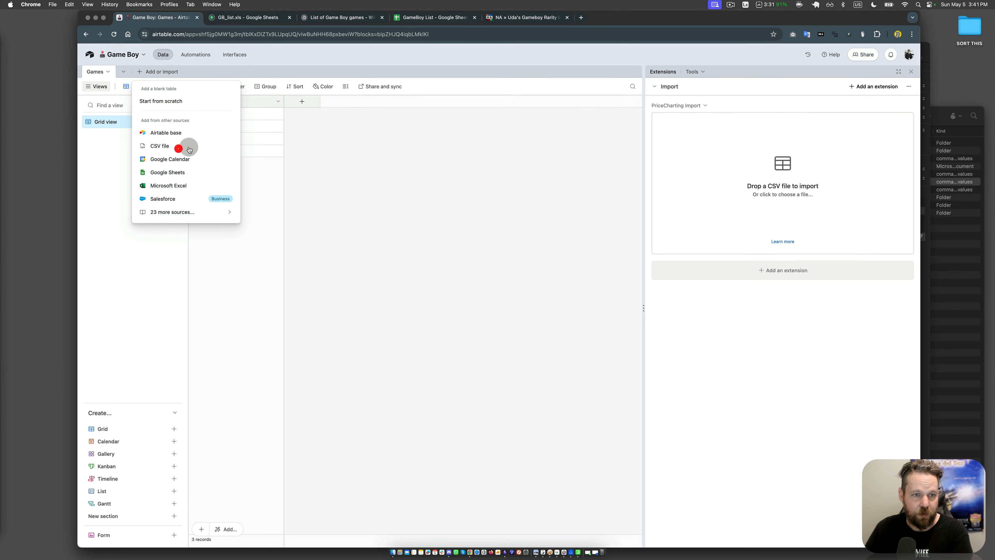
click(555, 314)
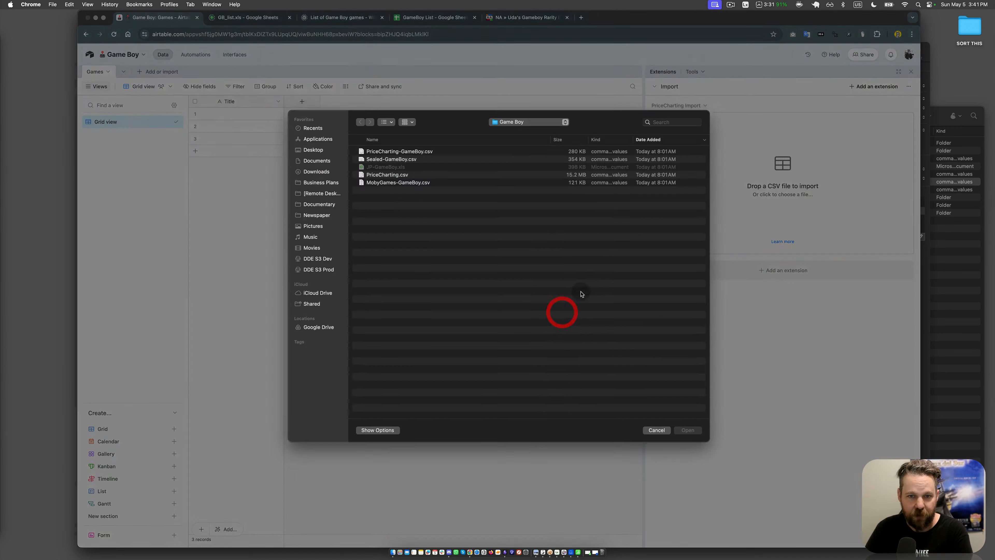
double_click(392, 155)
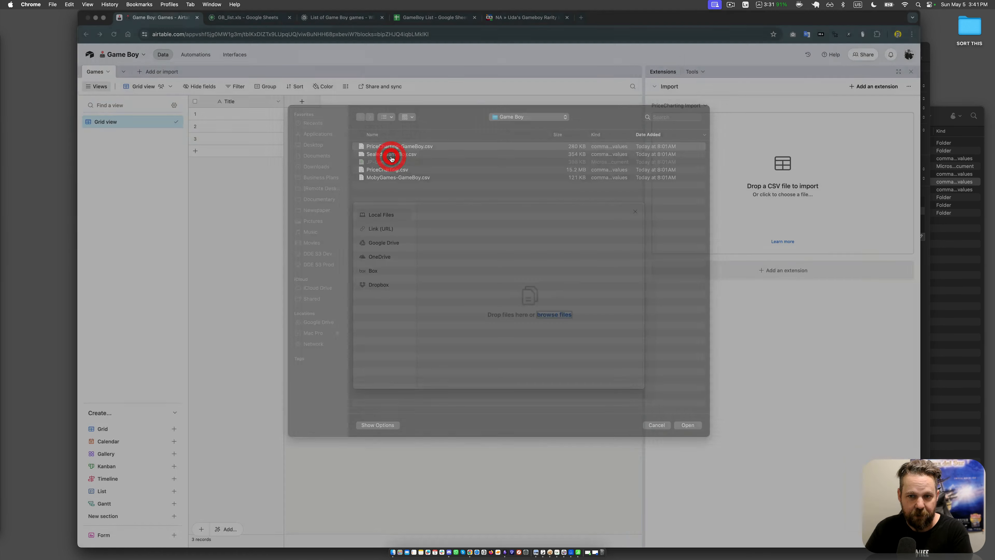
click(612, 377)
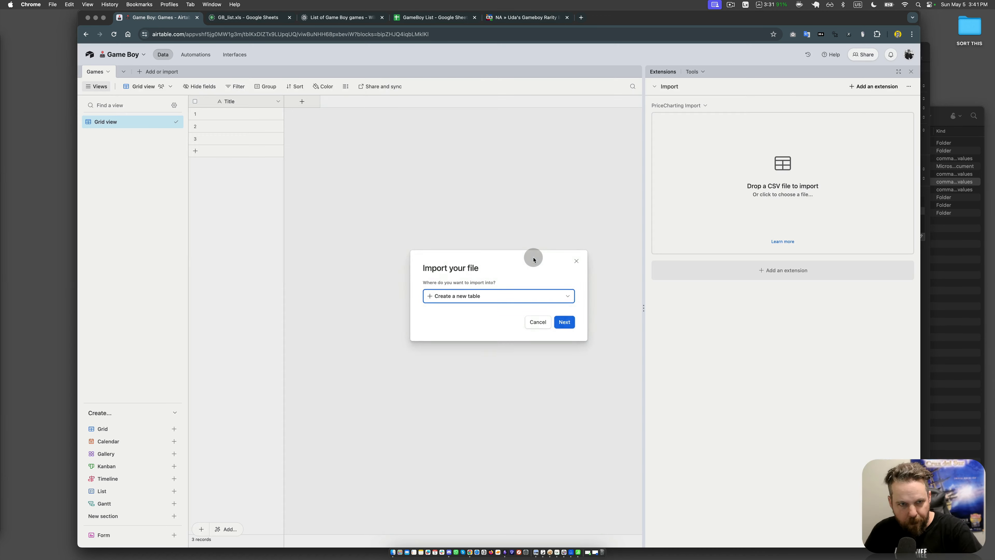
Step: Keep a new table as the import destination and convert the product-name field to single line text
click(564, 323)
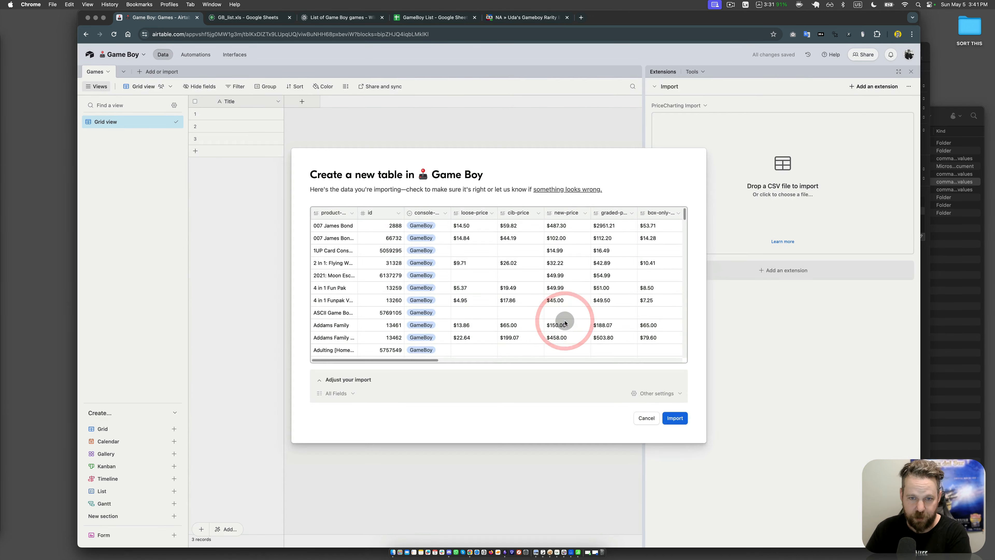
click(352, 215)
click(351, 263)
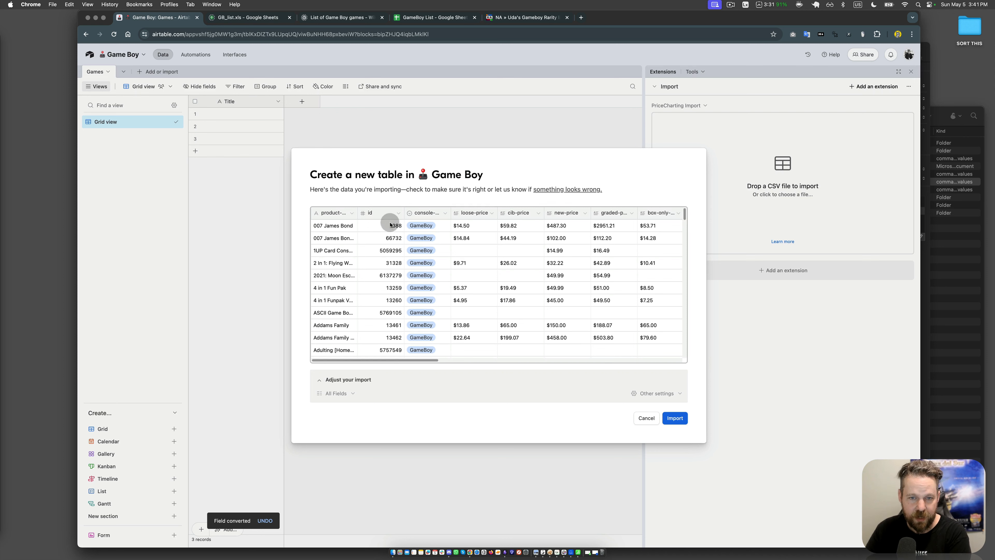
Step: Import the CSV data as a new table and widen its product-name column
click(673, 416)
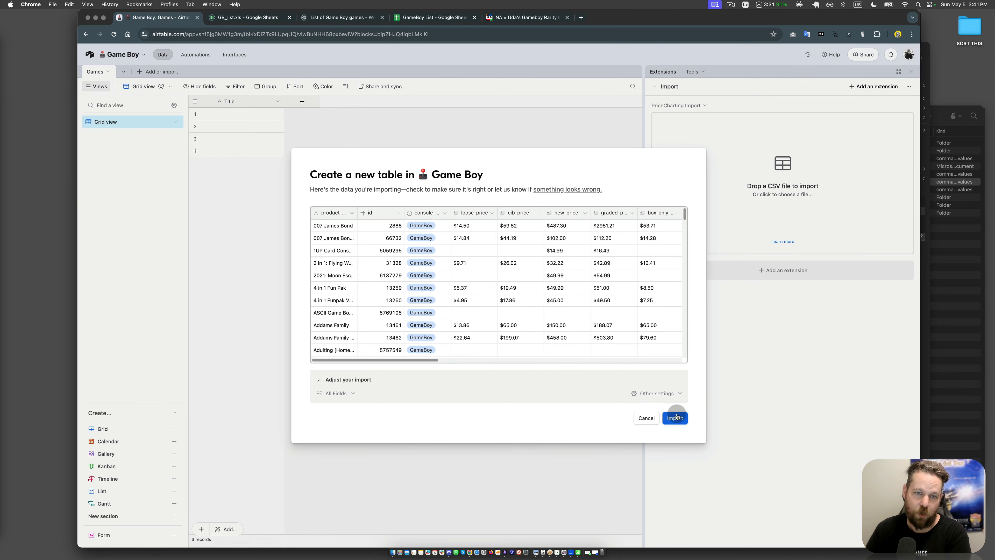
right_click(676, 414)
click(669, 415)
click(676, 418)
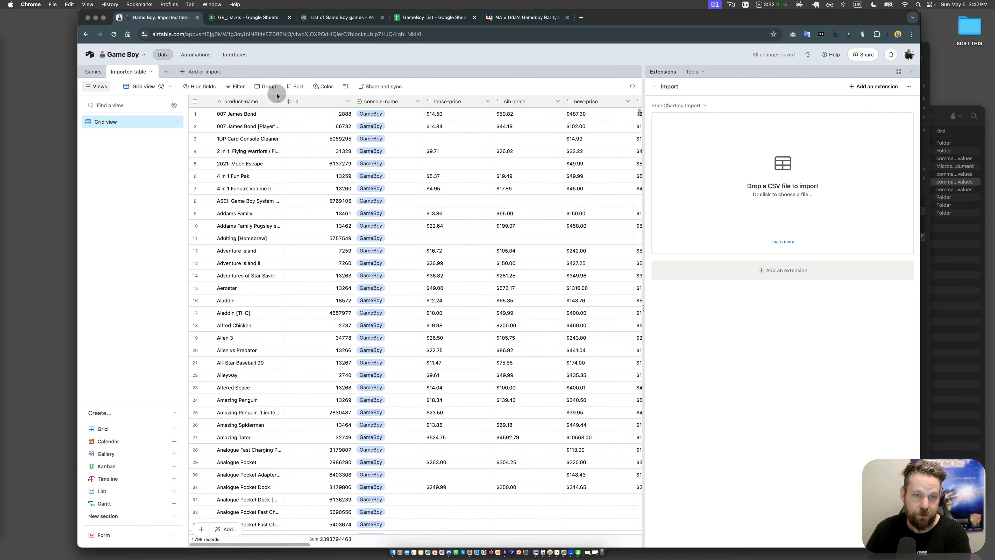
drag(284, 101, 329, 101)
Step: Delete the empty Games table from the base
click(93, 72)
click(95, 71)
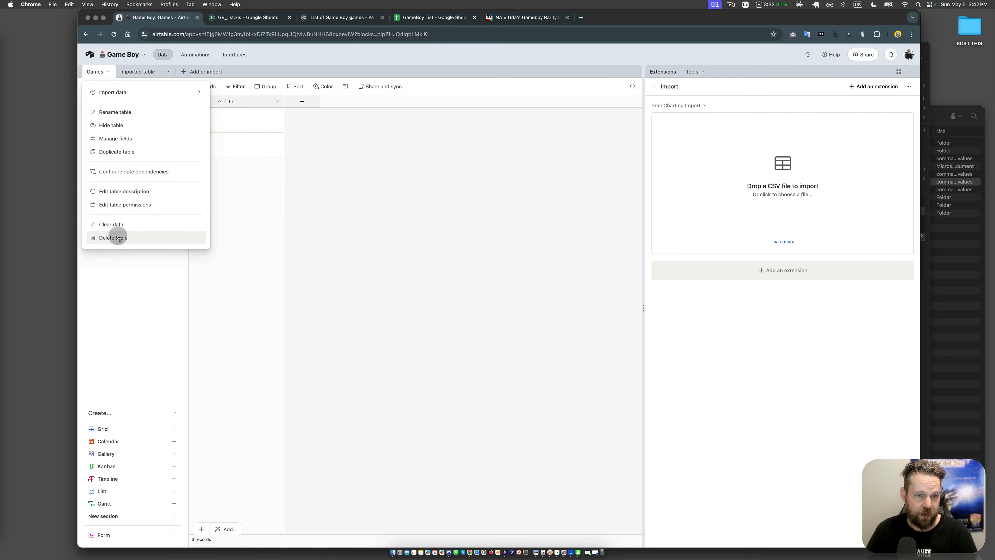
click(117, 234)
click(154, 129)
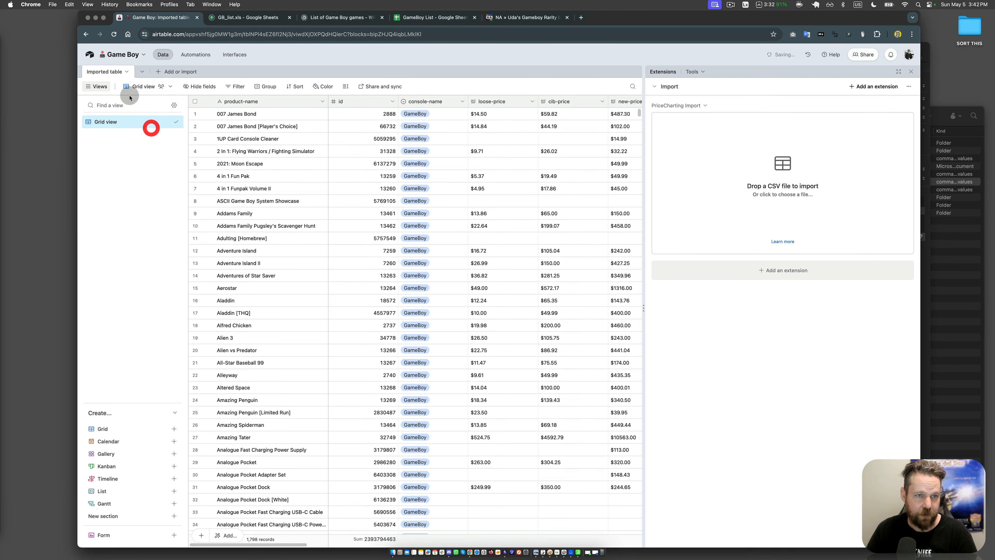
Step: Rename the imported table as Games
double_click(111, 72)
text(Games)
key(Return)
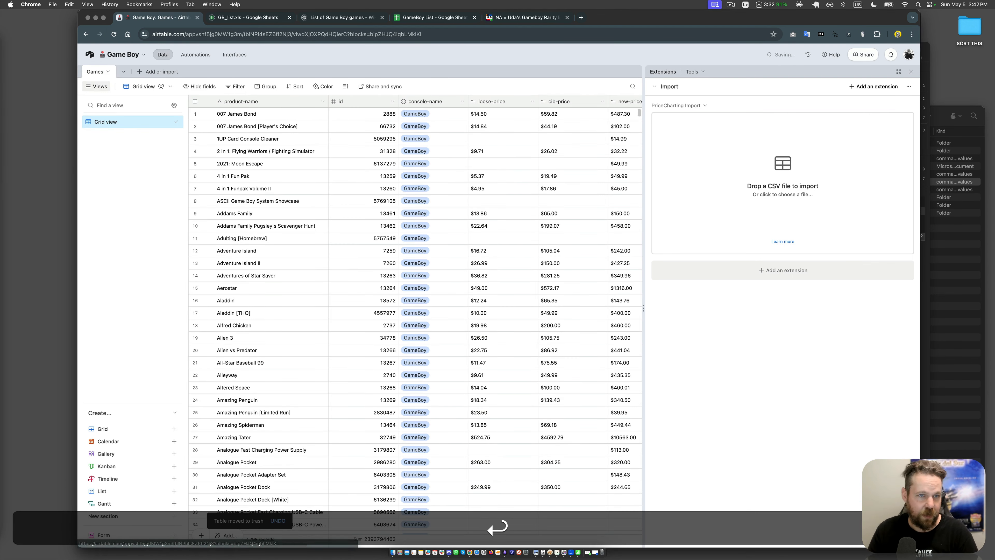
click(310, 338)
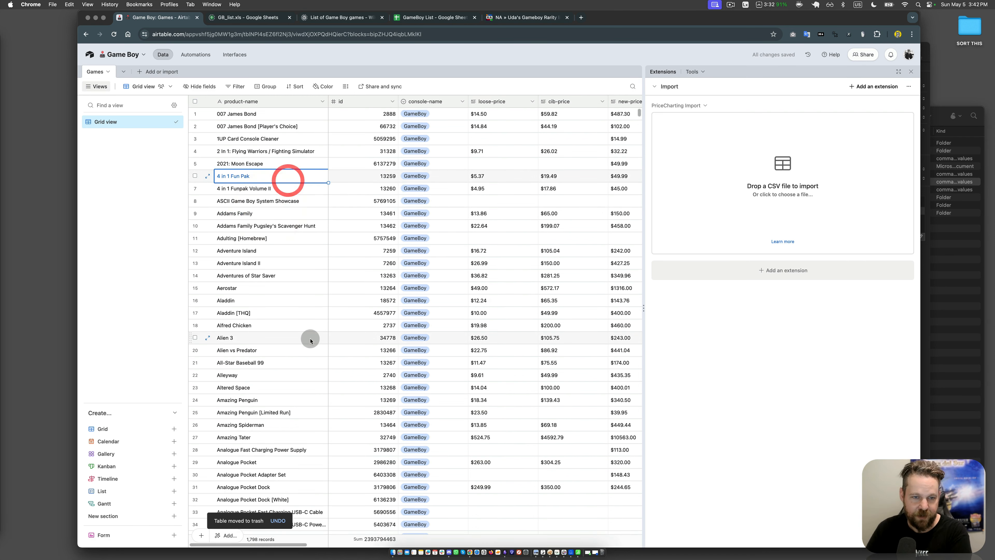
click(309, 227)
click(300, 237)
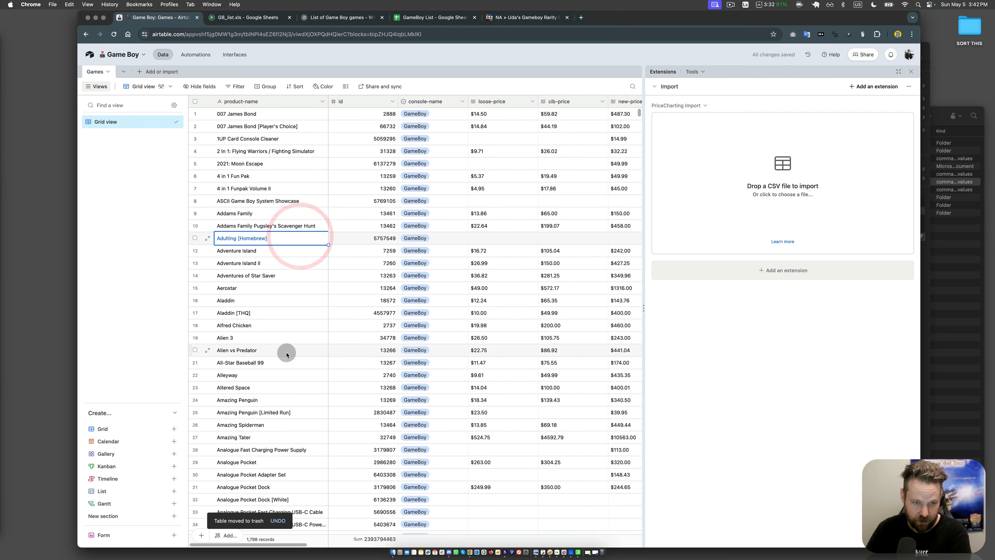
click(287, 353)
click(277, 409)
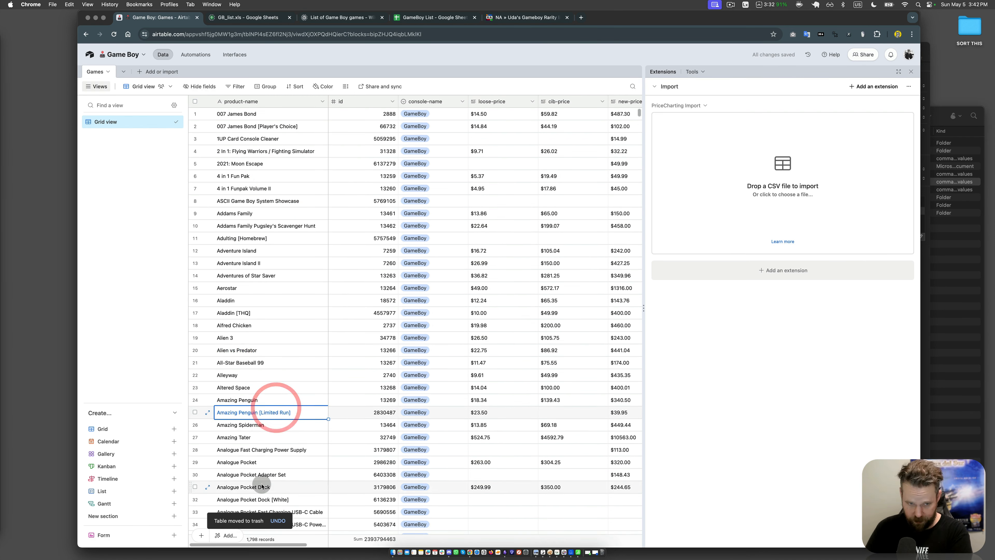
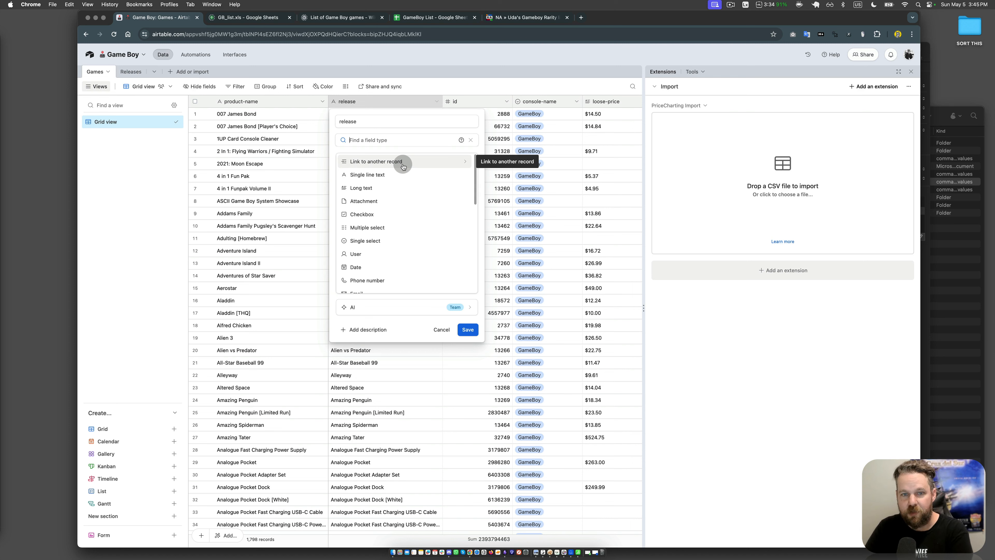
Step: Convert the release field into a link to the Releases table with linking to multiple records disabled
click(403, 166)
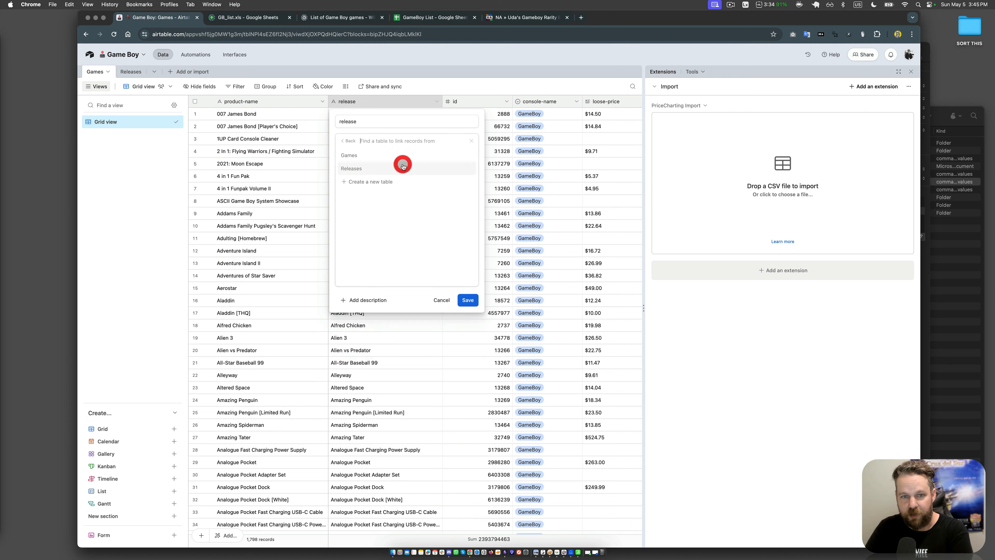
click(373, 168)
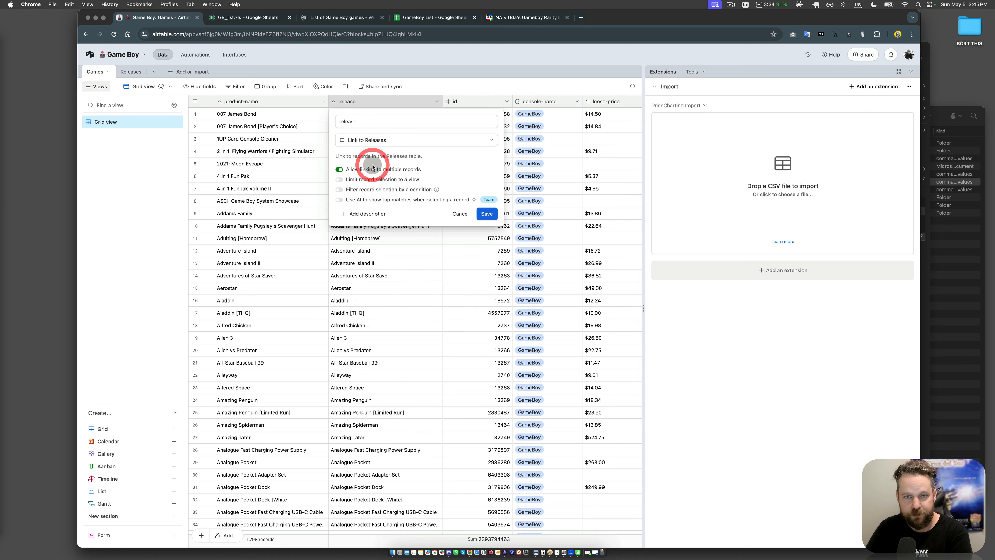
click(366, 169)
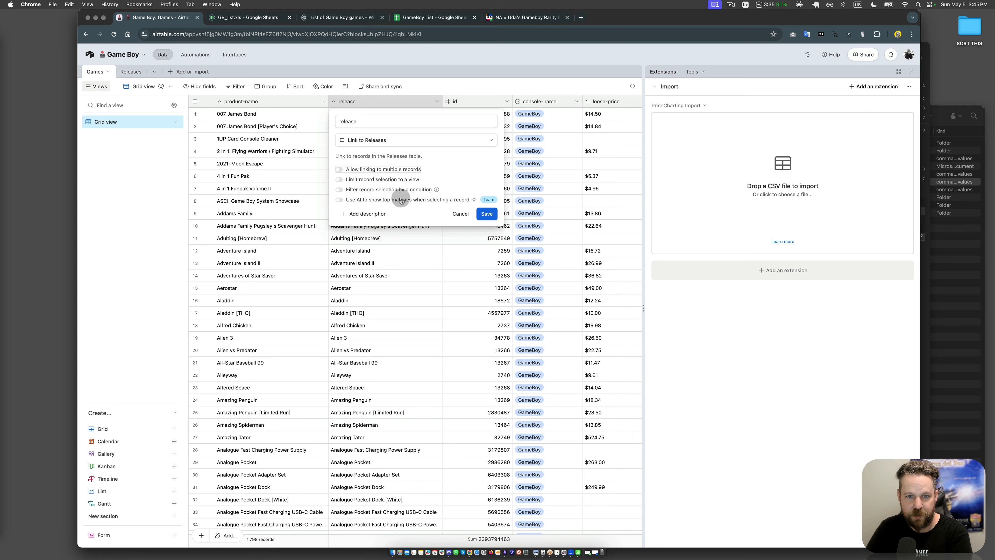
click(487, 215)
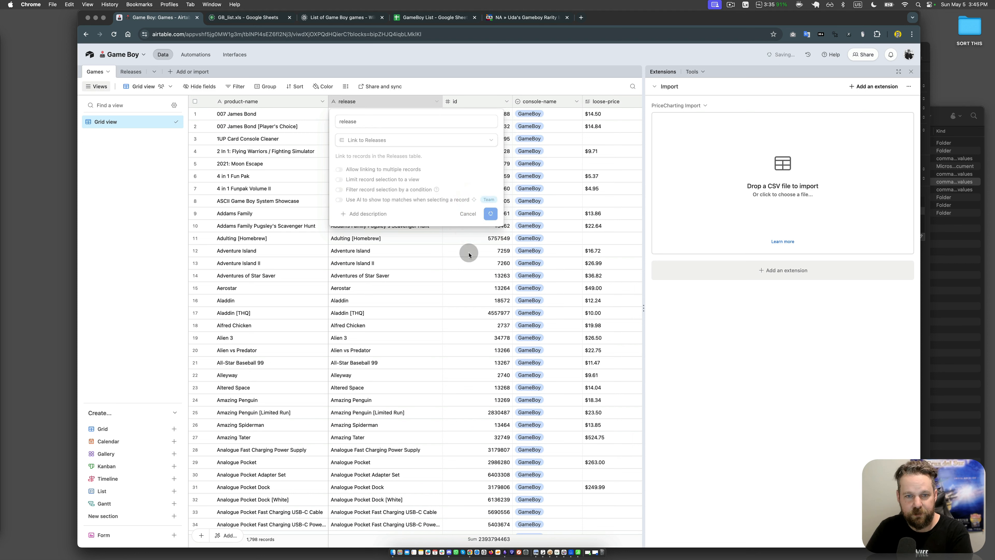
click(441, 299)
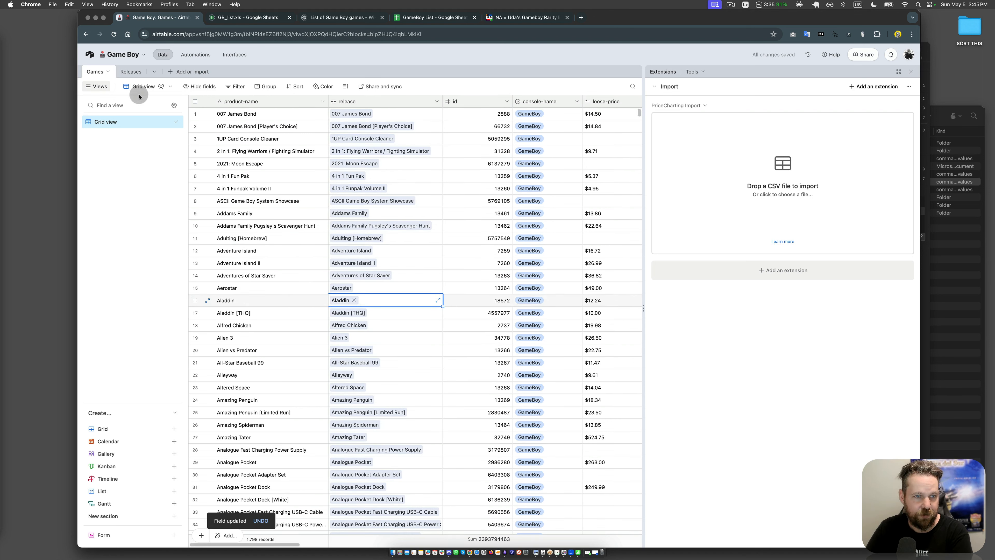
Step: Widen the Games link column in the Releases table so the linked records can be read
click(129, 71)
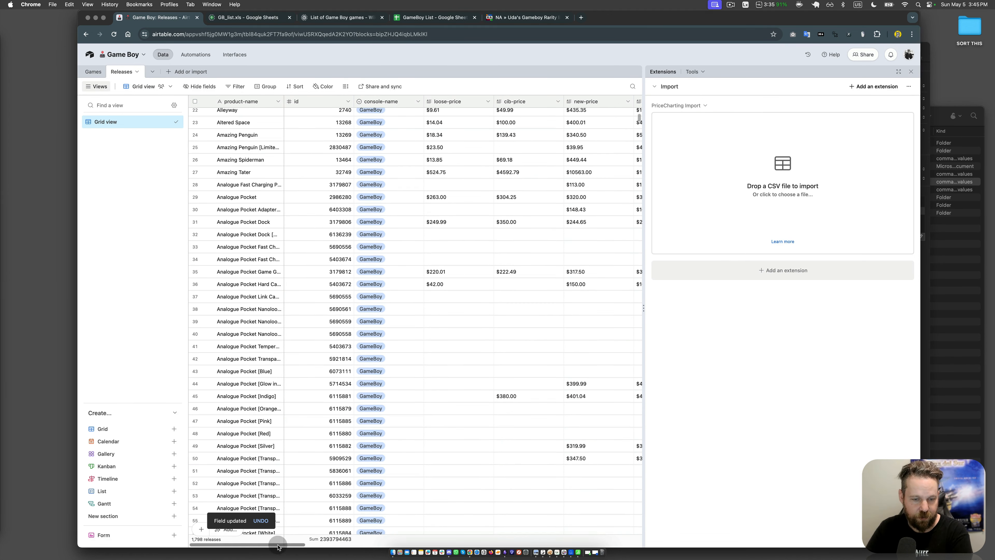
drag(277, 545, 665, 538)
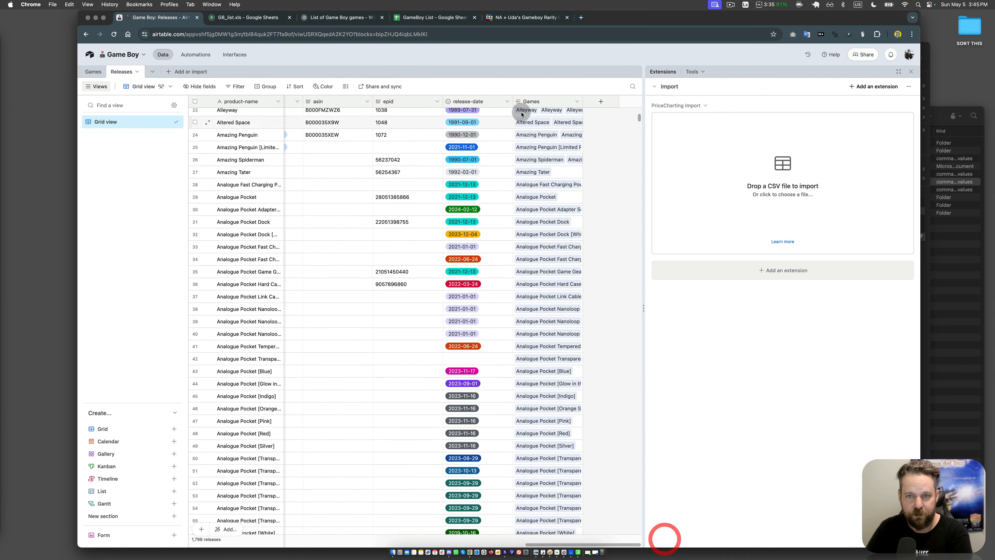
drag(581, 101, 638, 100)
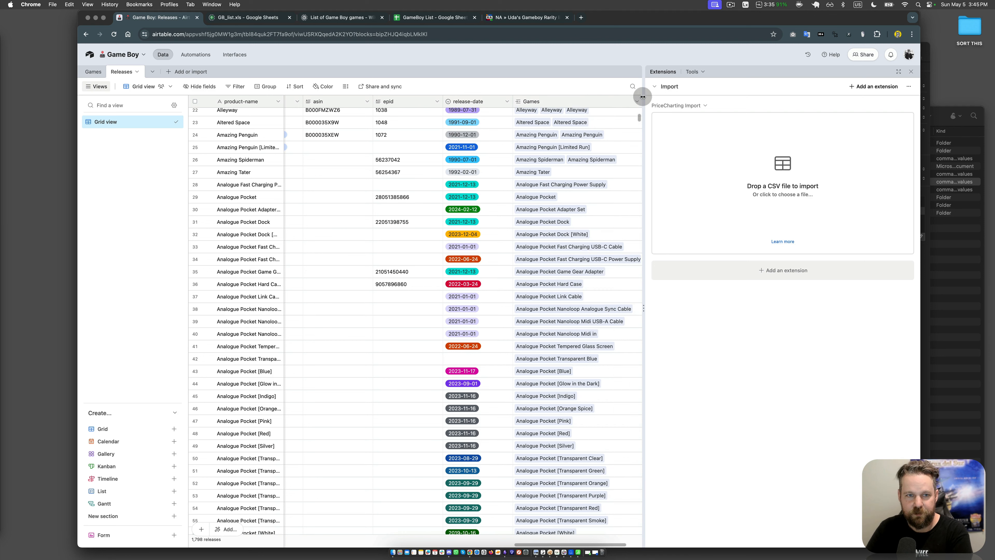
click(617, 118)
Step: Examine which game records are linked to each release, including Alleyway, and review the other Releases fields
scroll(612, 221, up, 10)
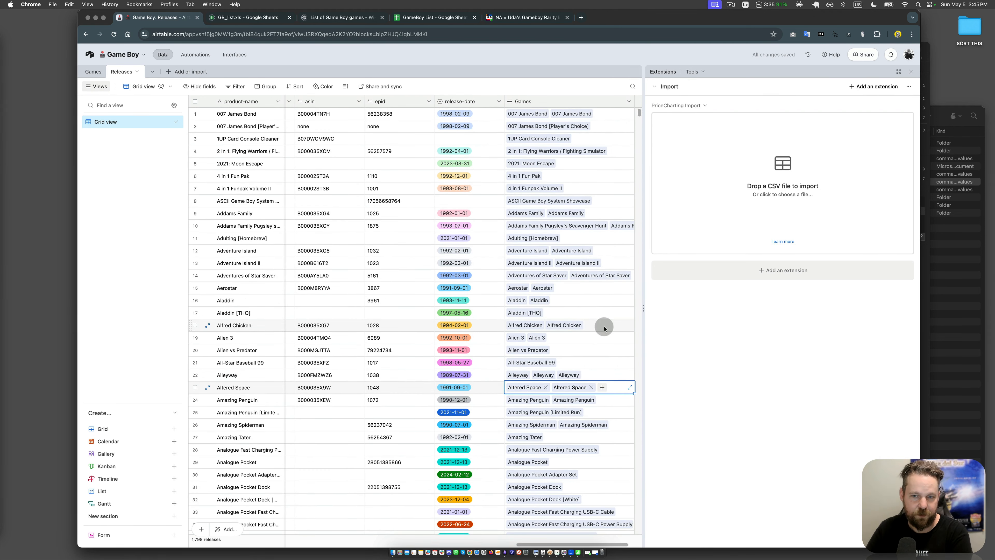
drag(620, 357, 619, 354)
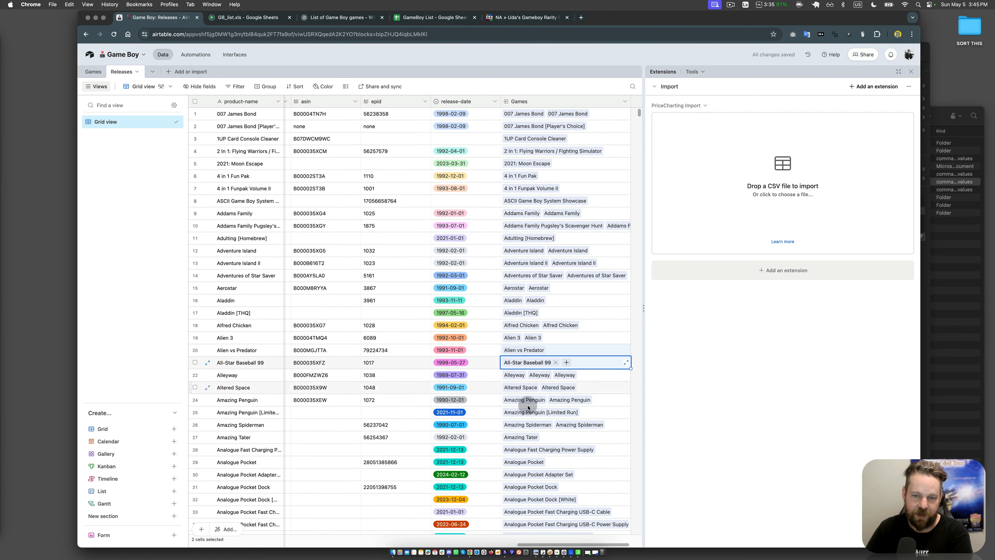
click(602, 375)
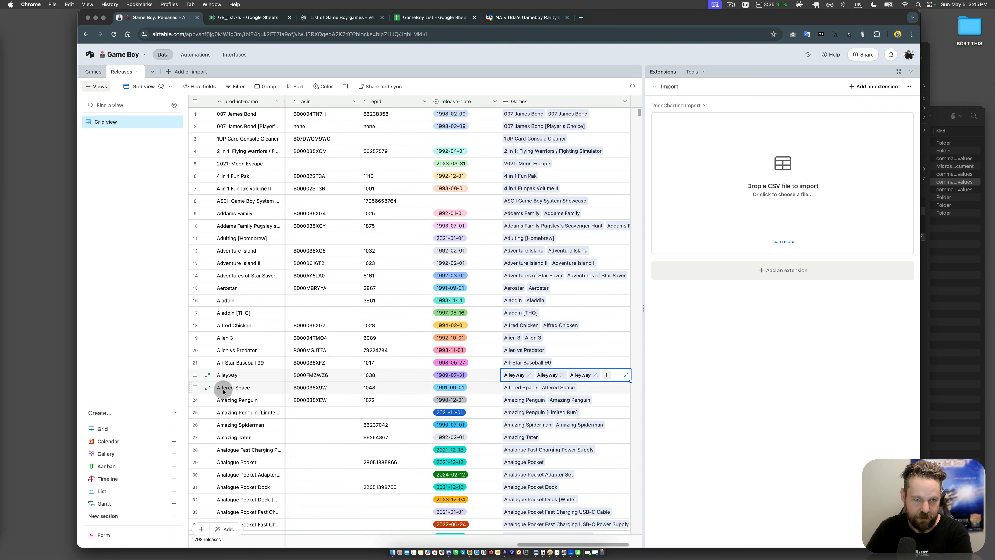
click(229, 375)
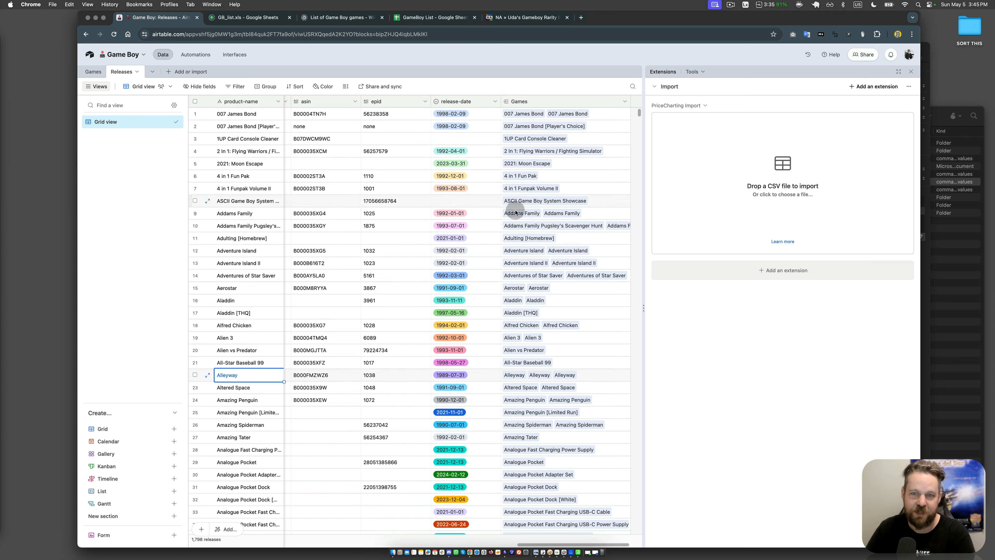
click(586, 289)
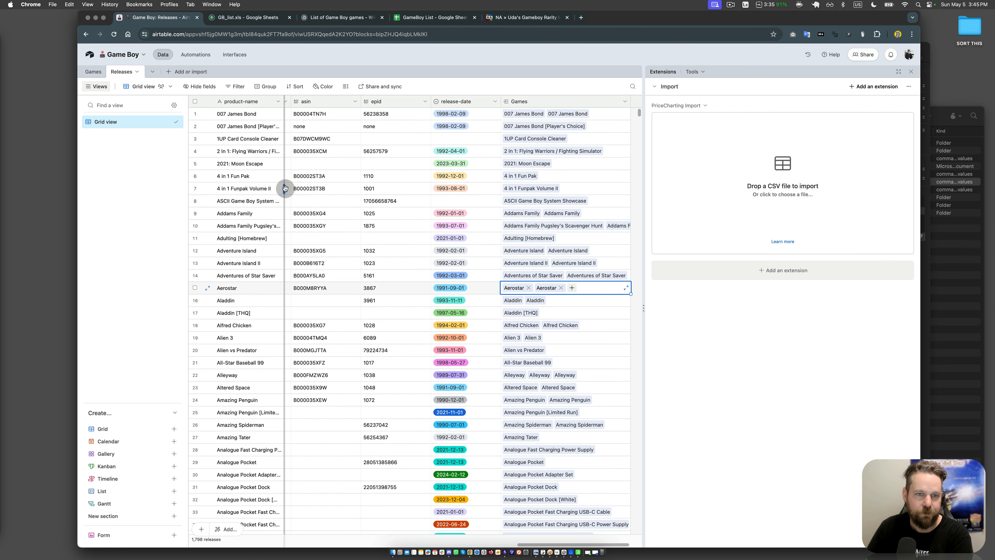
click(317, 204)
scroll(317, 204, left, 10)
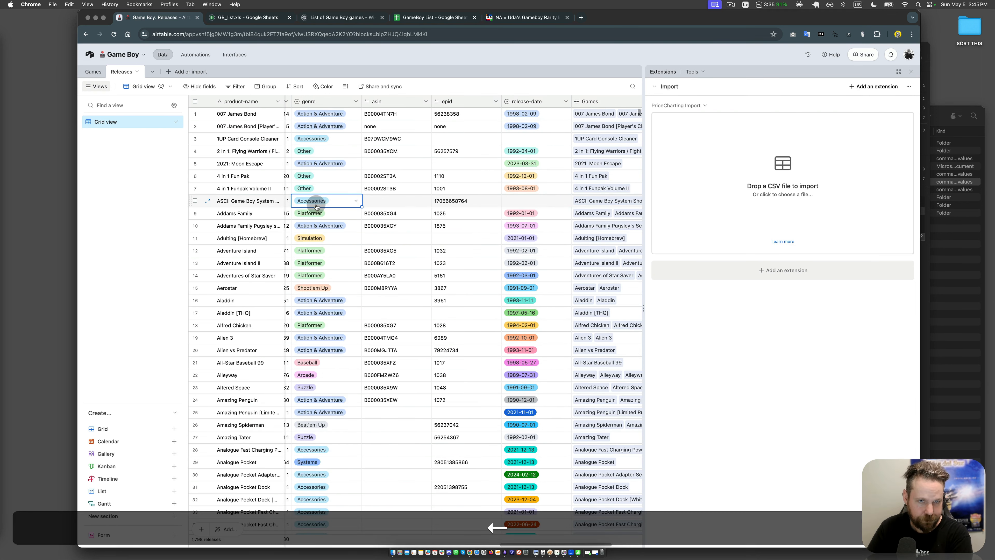
scroll(317, 206, left, 5)
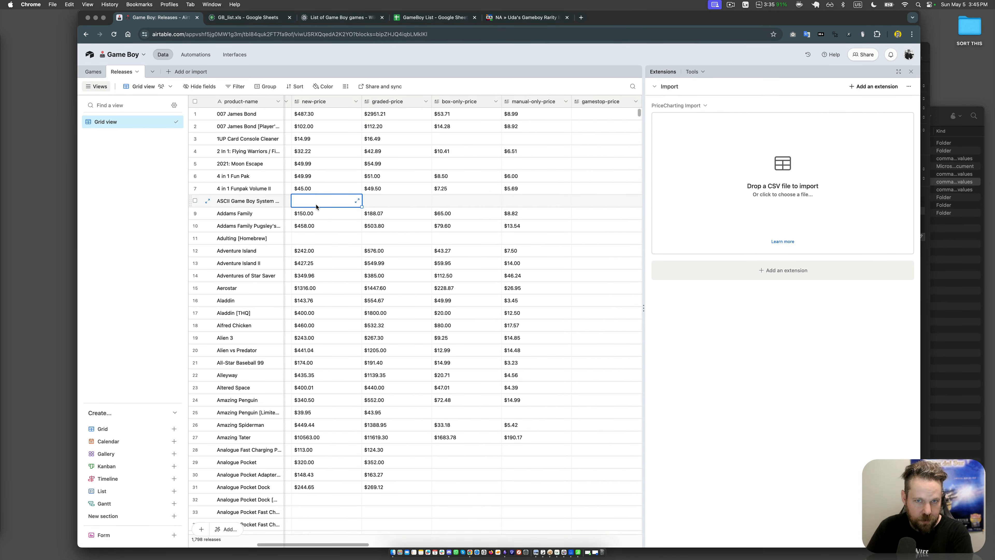
scroll(317, 206, left, 5)
click(497, 187)
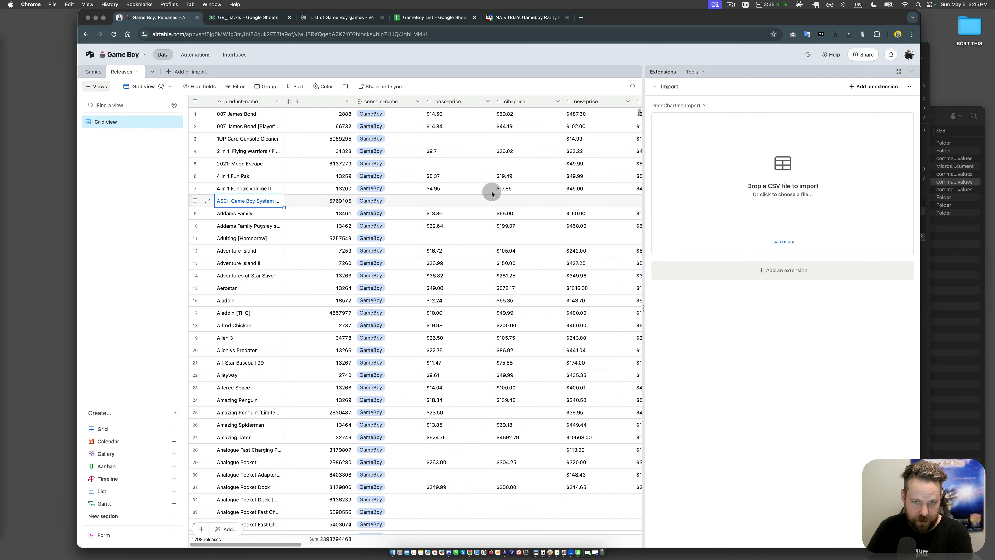
Step: Browse the product names and their linked releases in the Games table
click(94, 71)
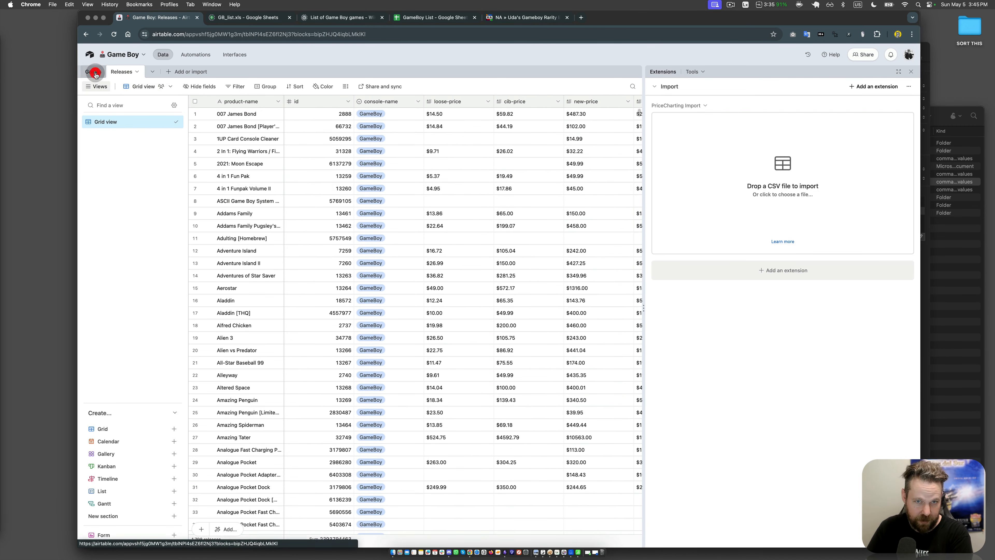
click(388, 270)
click(274, 288)
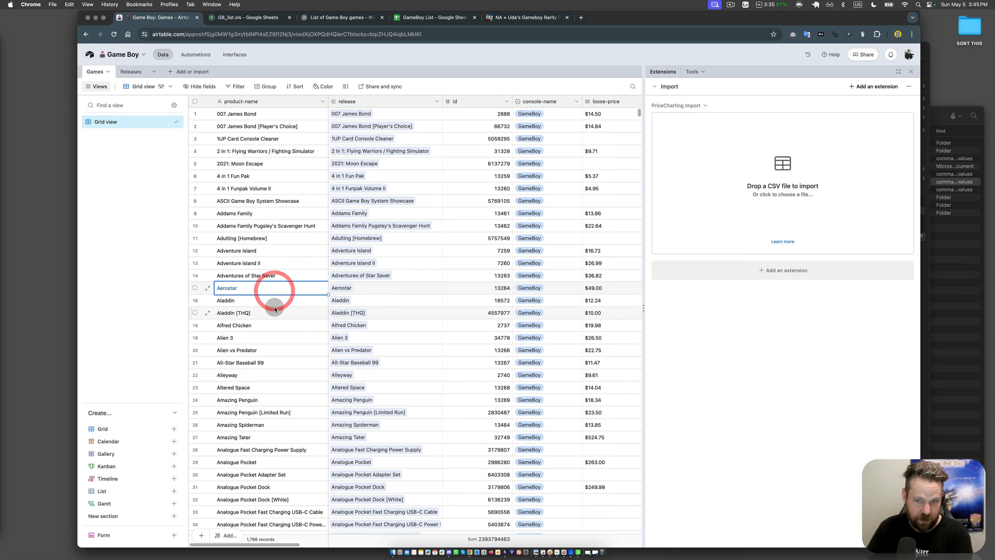
scroll(274, 309, down, 20)
scroll(275, 309, down, 20)
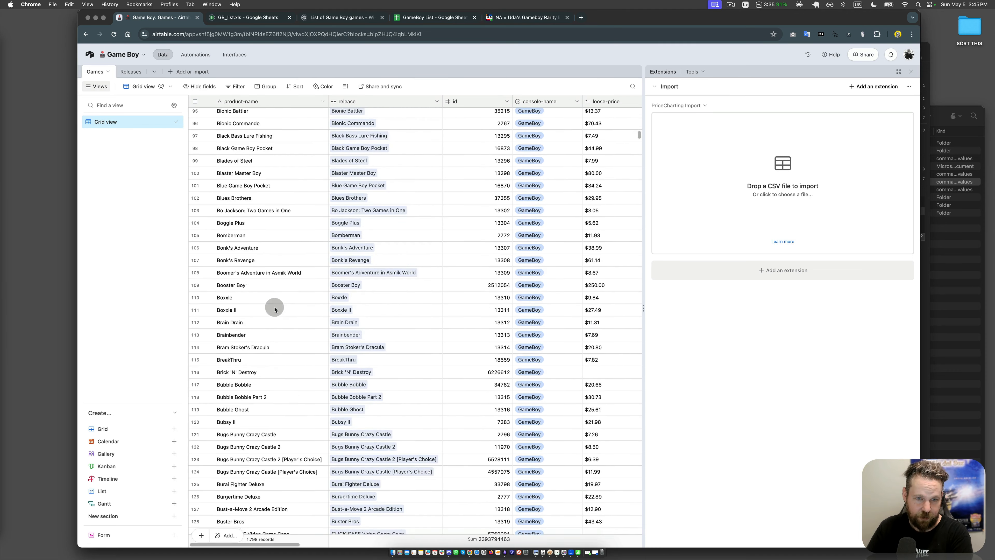
scroll(274, 310, down, 10)
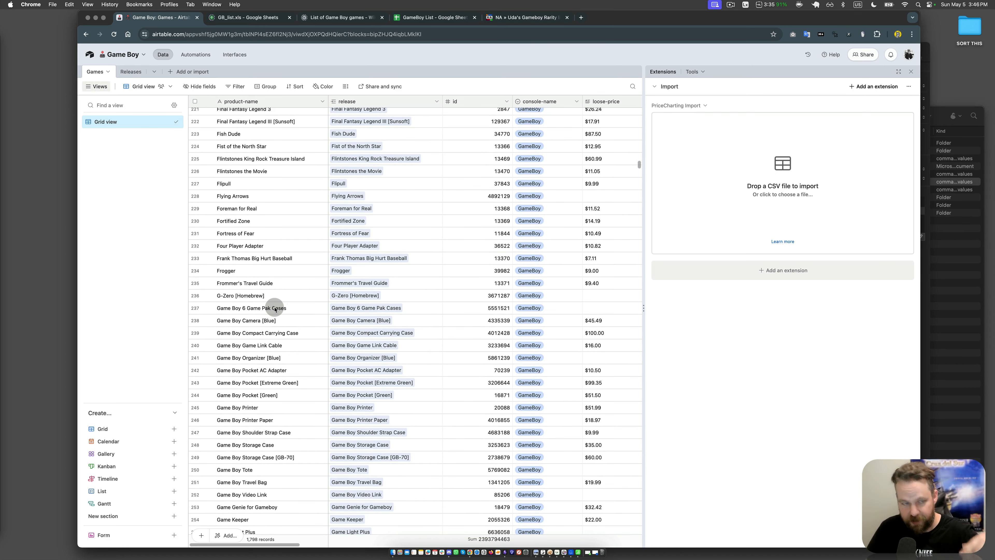
Step: Switch to Finder and preview the Game Boy source files from JP-GameBoy.xls through MobyGames-GameBoy.csv
click(971, 346)
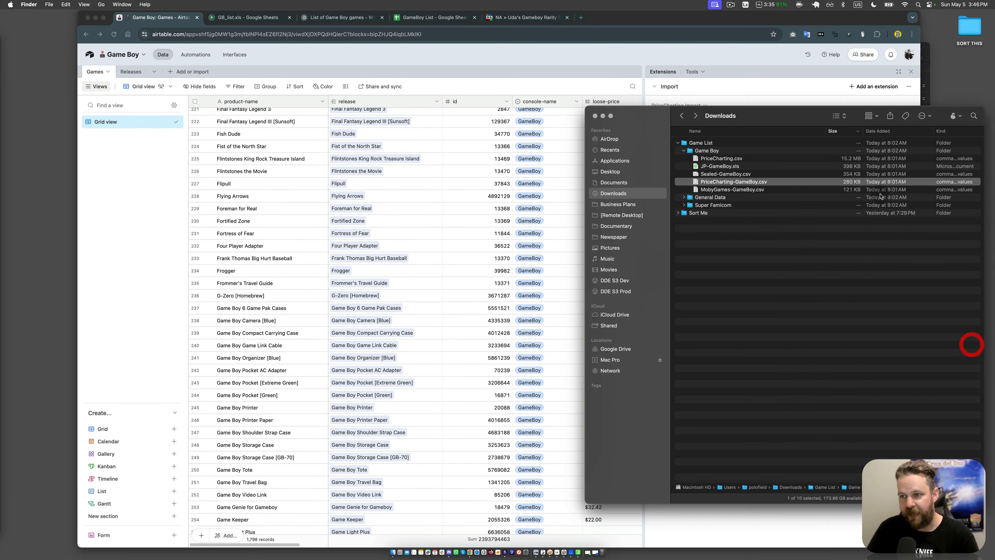
click(717, 166)
key(space)
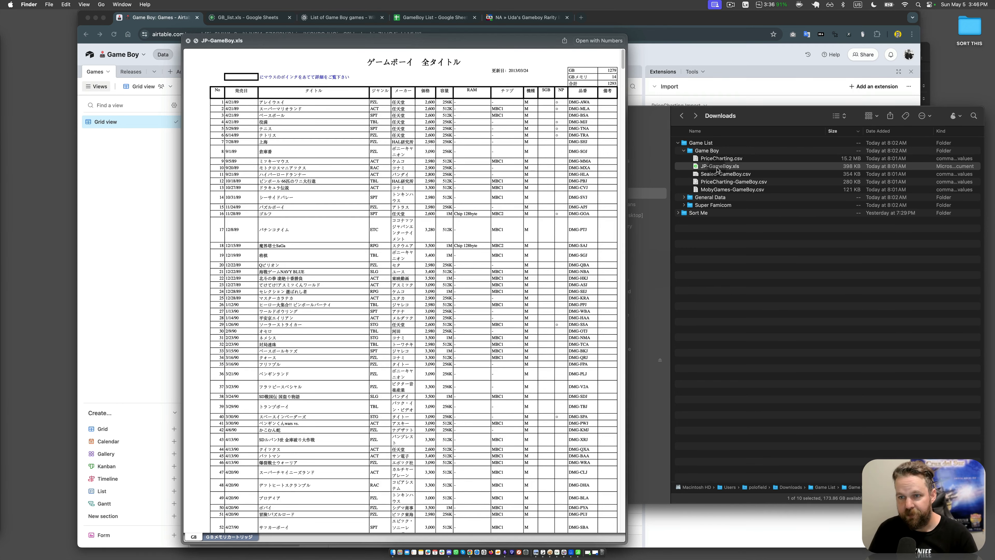
key(Down)
key(Down)
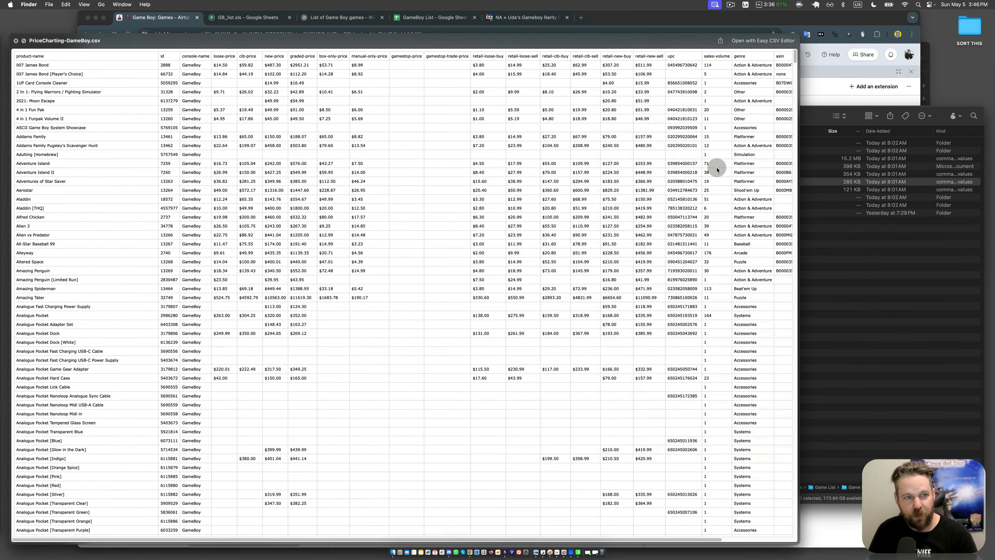
key(Down)
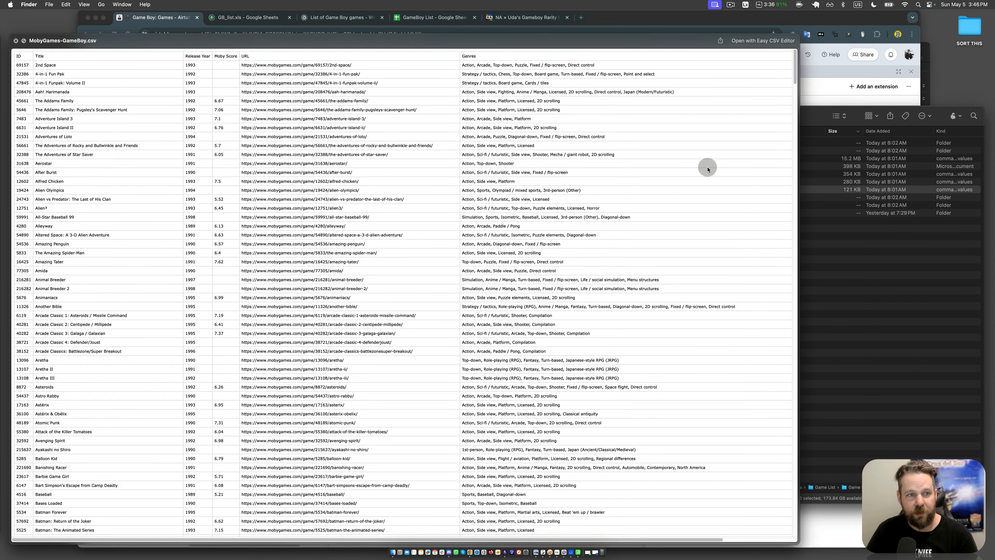
key(space)
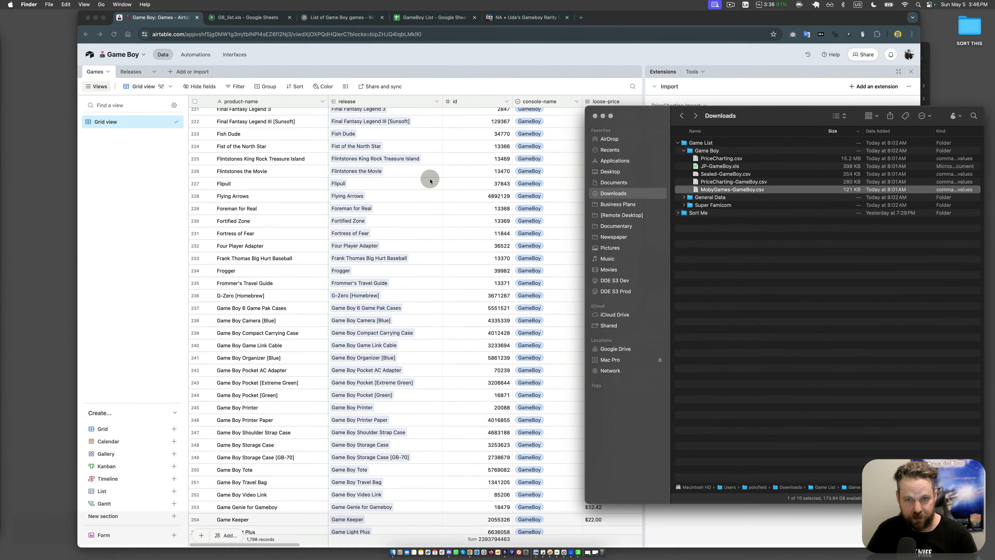
Step: Back in Airtable, narrow the Games table's id column, rename the field id_pricecharting and disallow negative numbers
click(430, 179)
drag(516, 102, 486, 101)
double_click(474, 102)
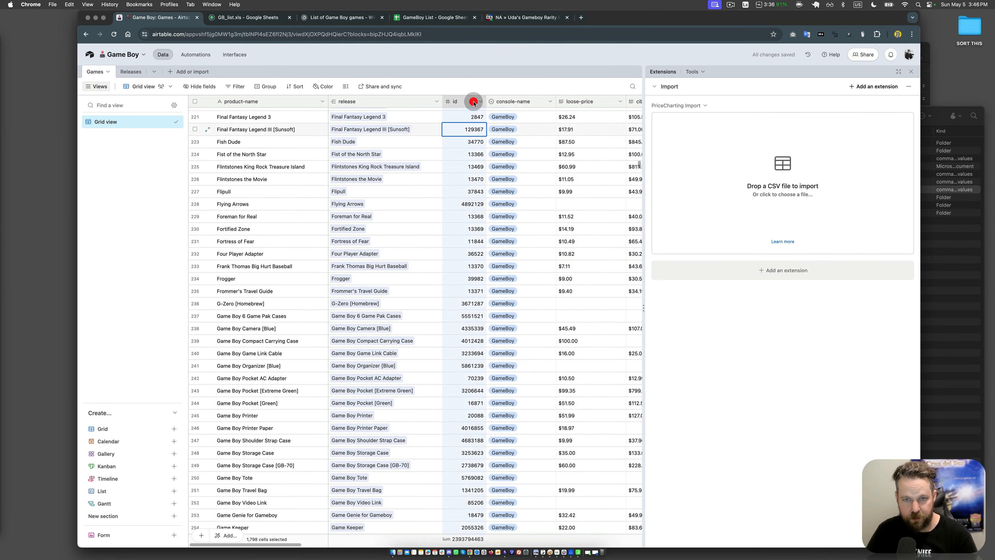
key(Left)
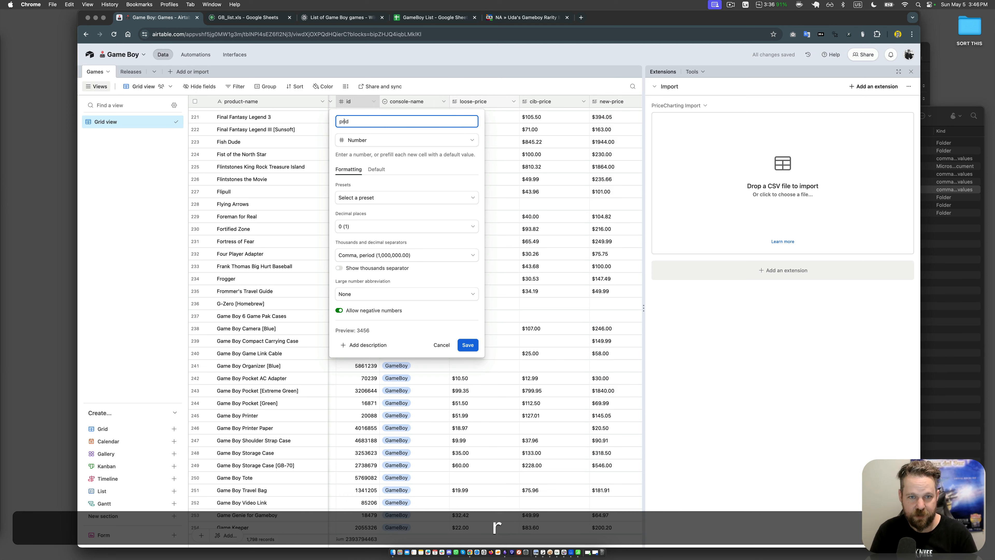
key(shift+super+Left)
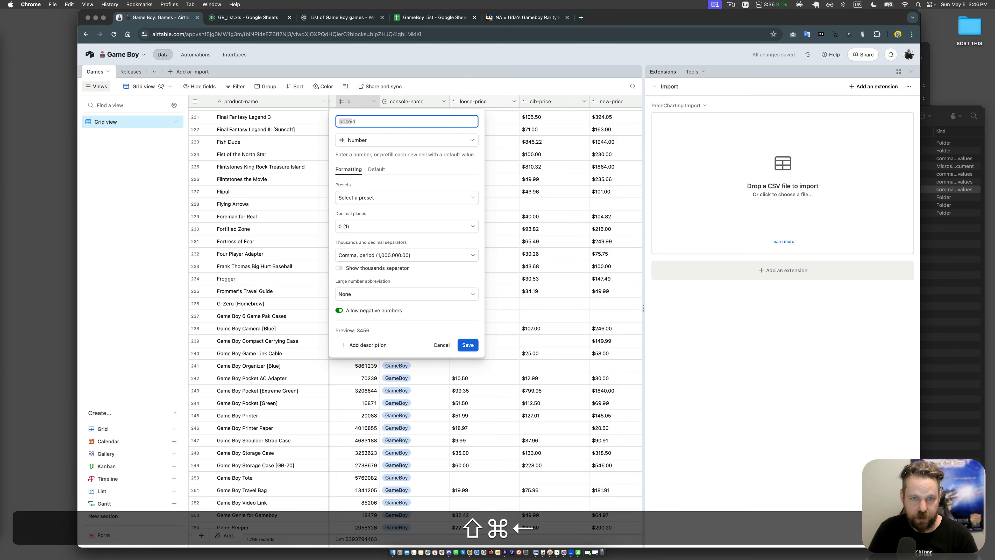
key(BackSpace)
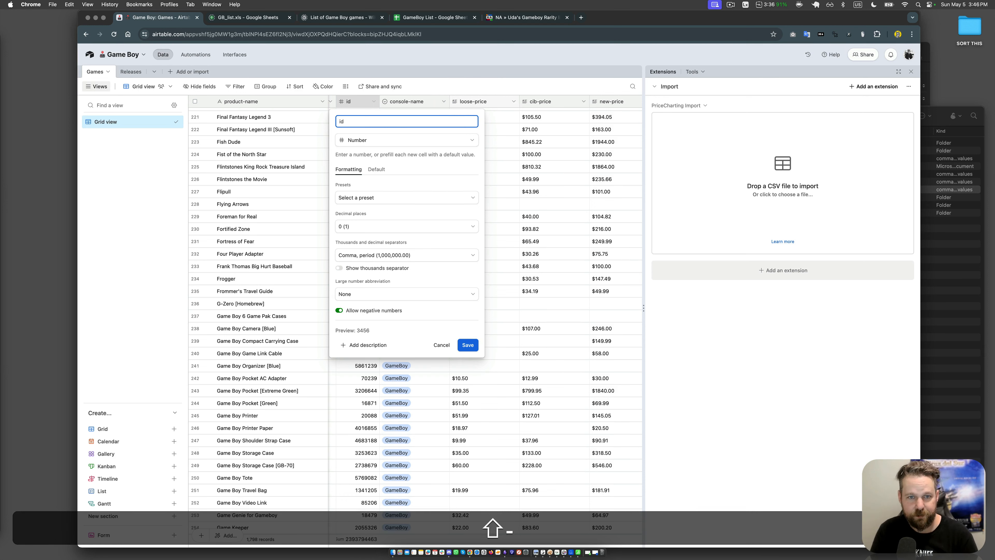
text(_price)
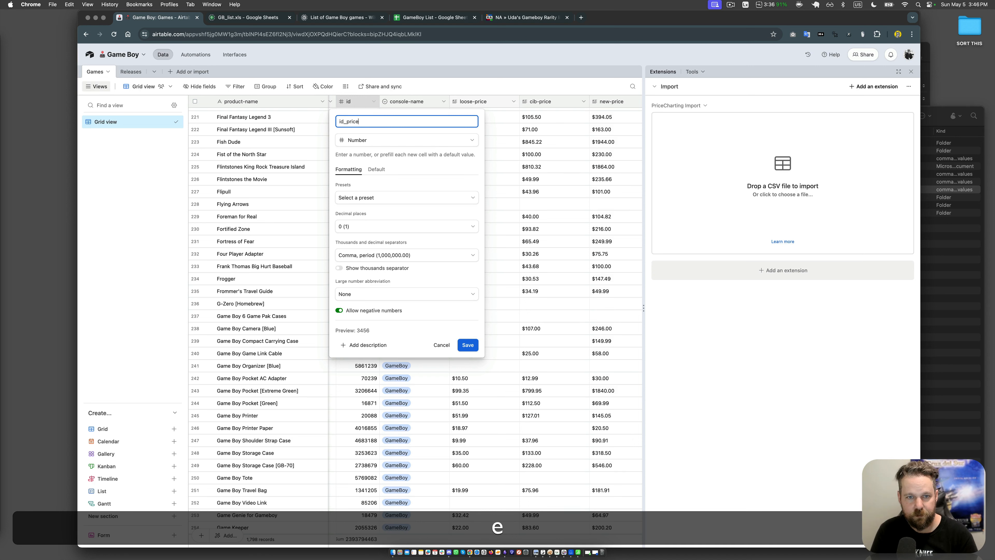
text(charting)
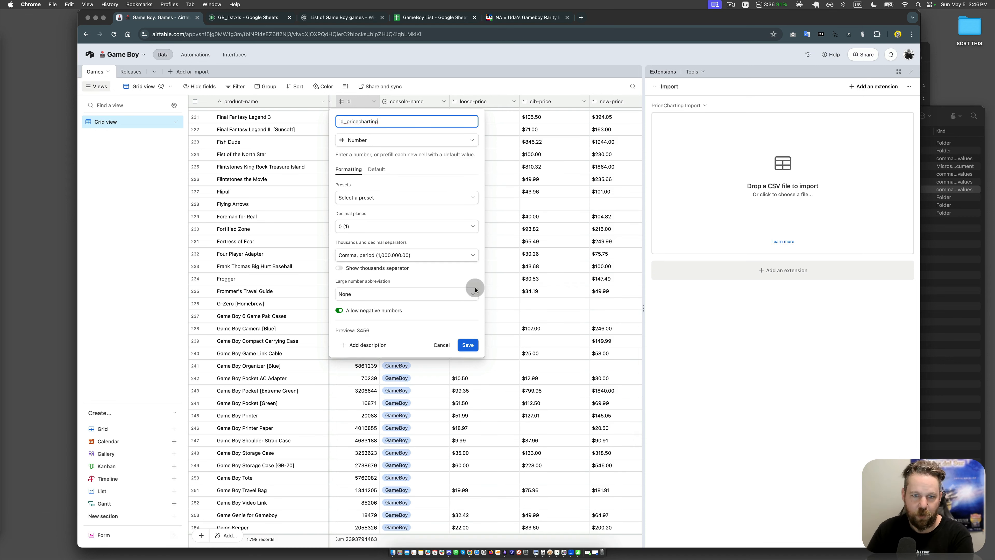
click(367, 310)
click(468, 345)
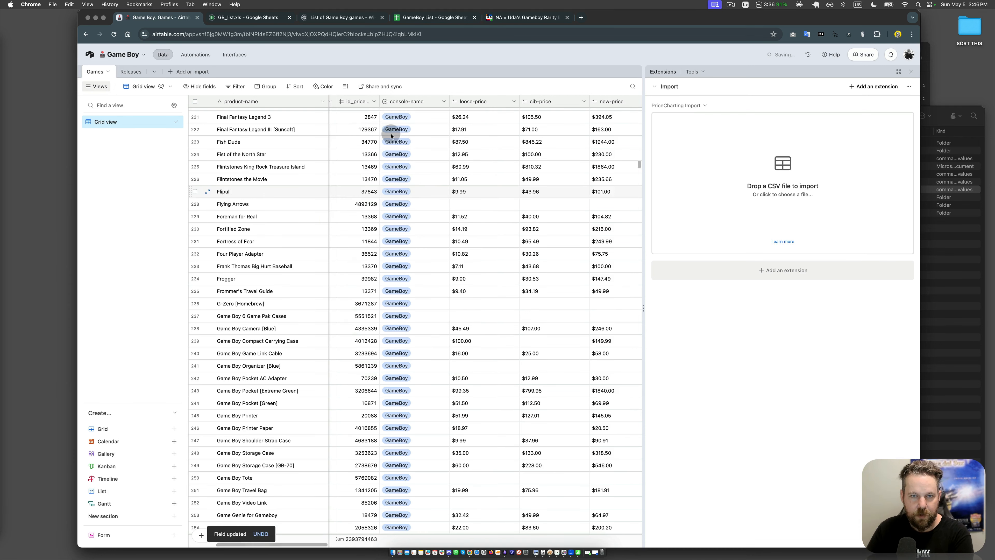
click(374, 101)
click(506, 115)
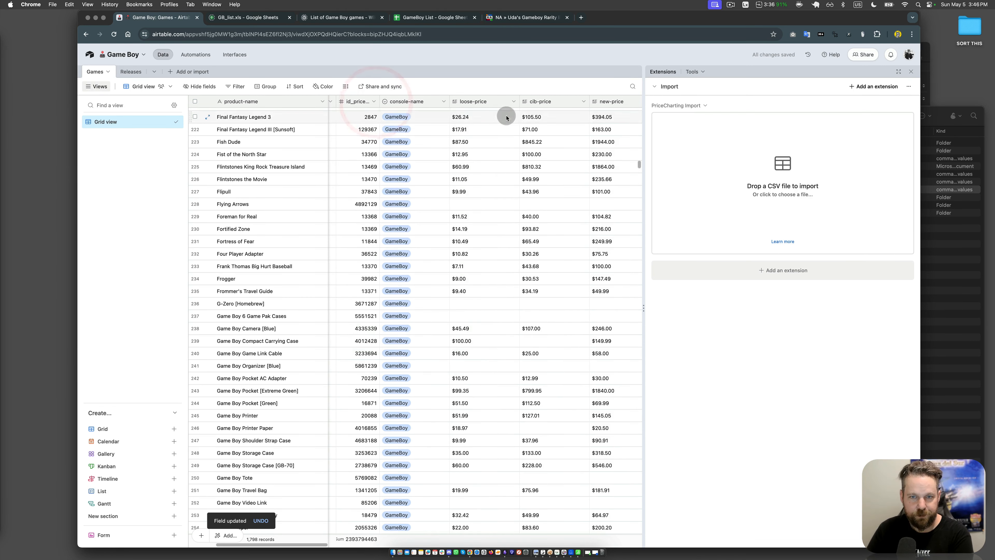
click(514, 101)
click(301, 174)
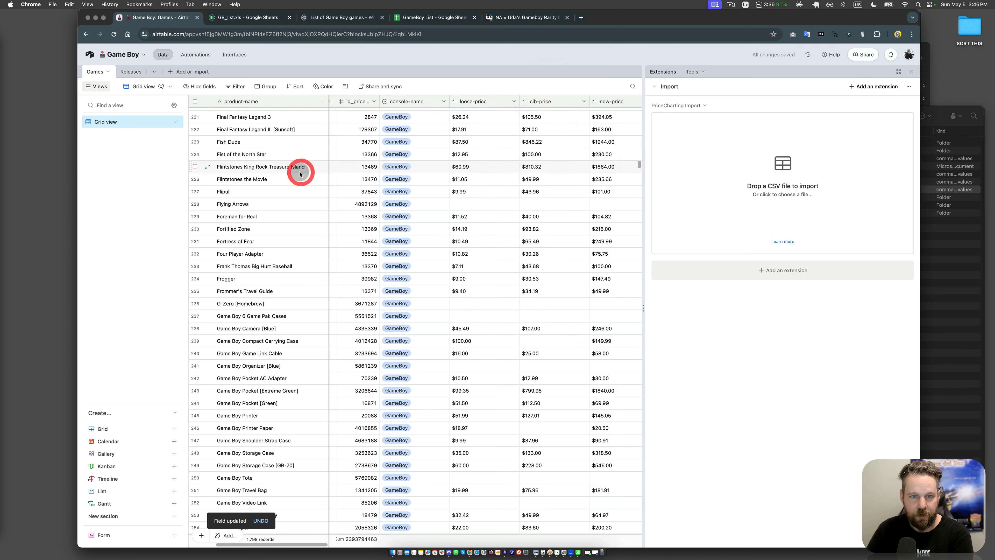
click(471, 263)
key(Left)
key(Left)
key(Left)
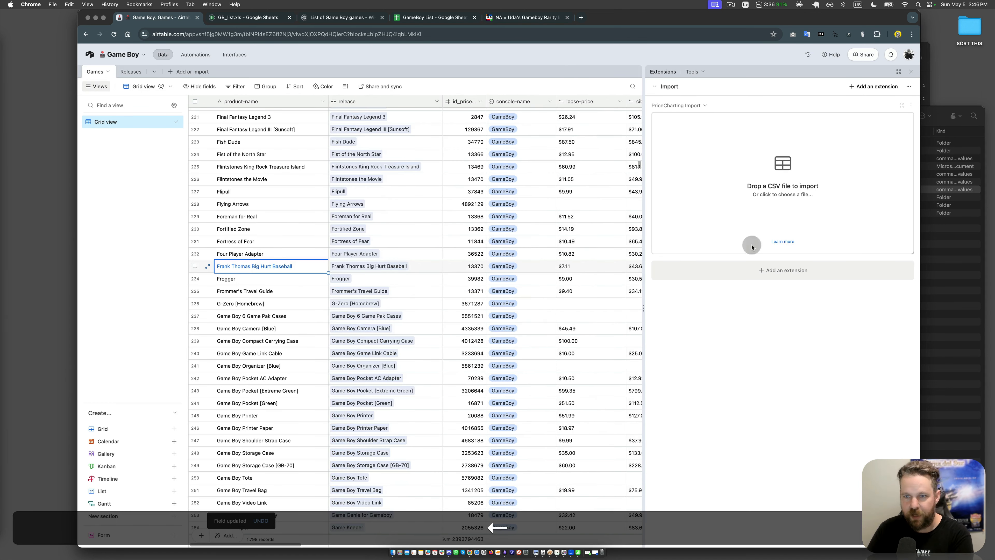
Step: Load the PriceCharting CSV into the import extension for the Games table and merge with existing records by product-name
click(749, 374)
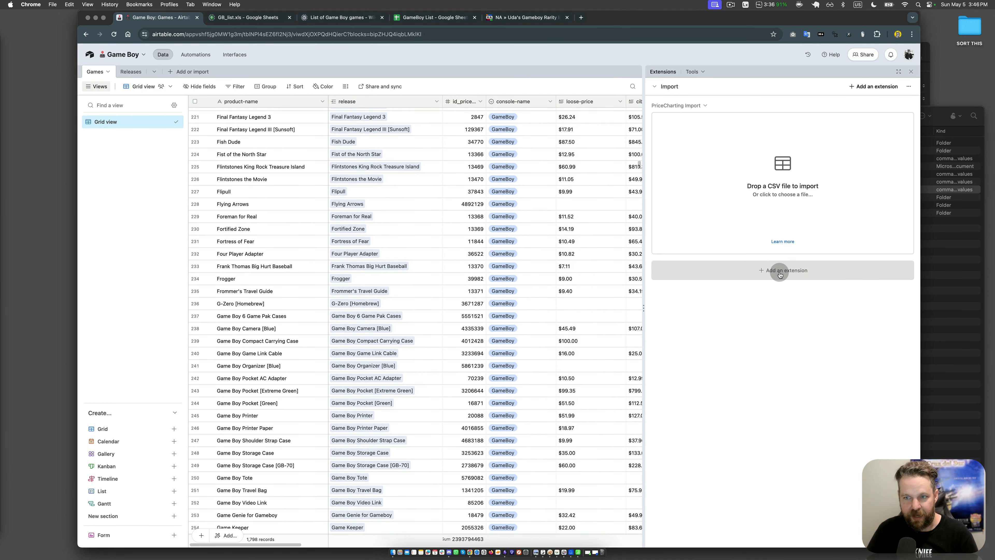
click(792, 176)
double_click(421, 154)
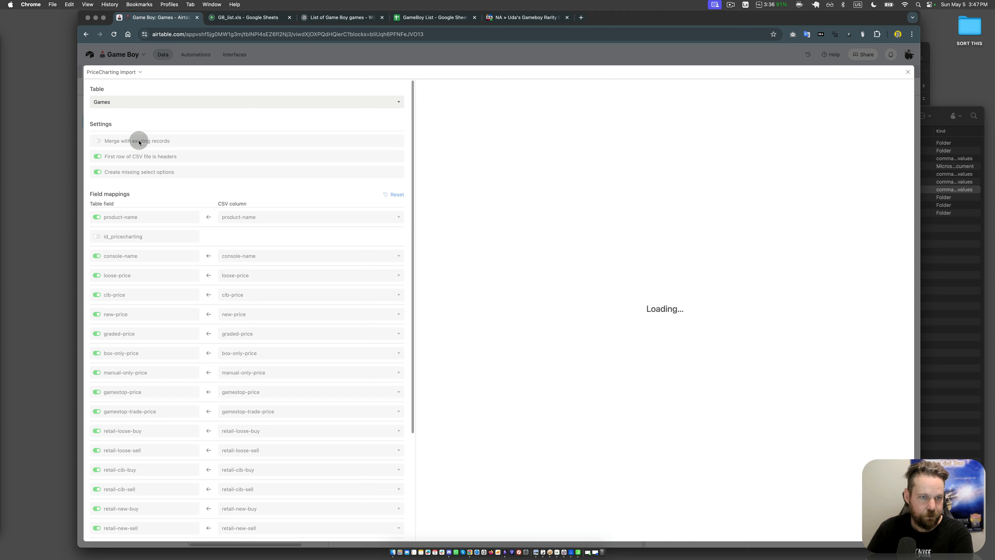
click(139, 141)
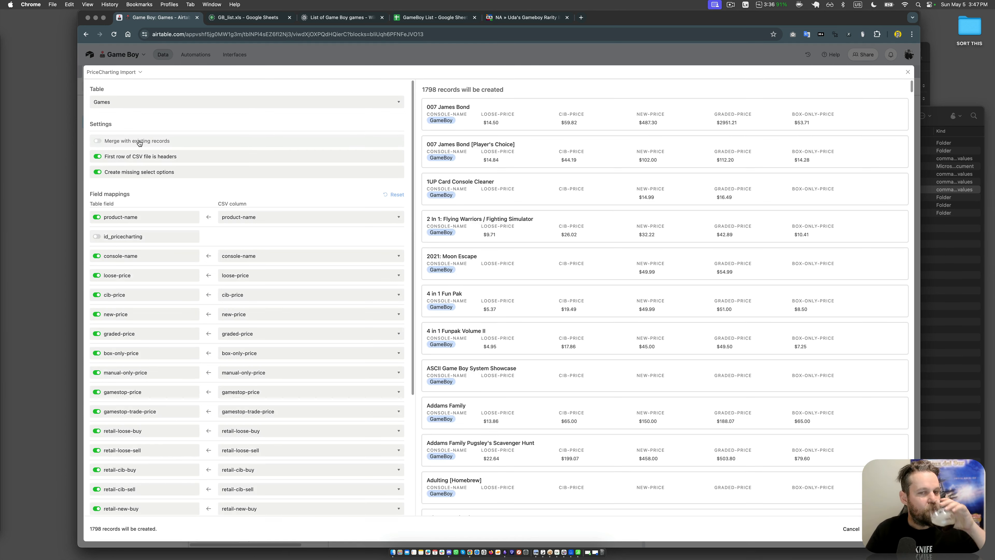
click(139, 142)
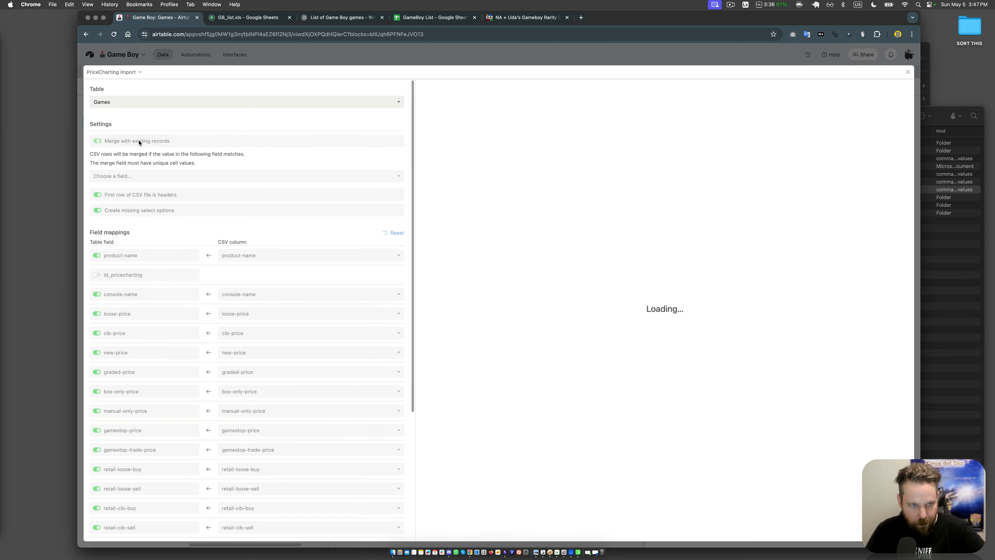
click(154, 175)
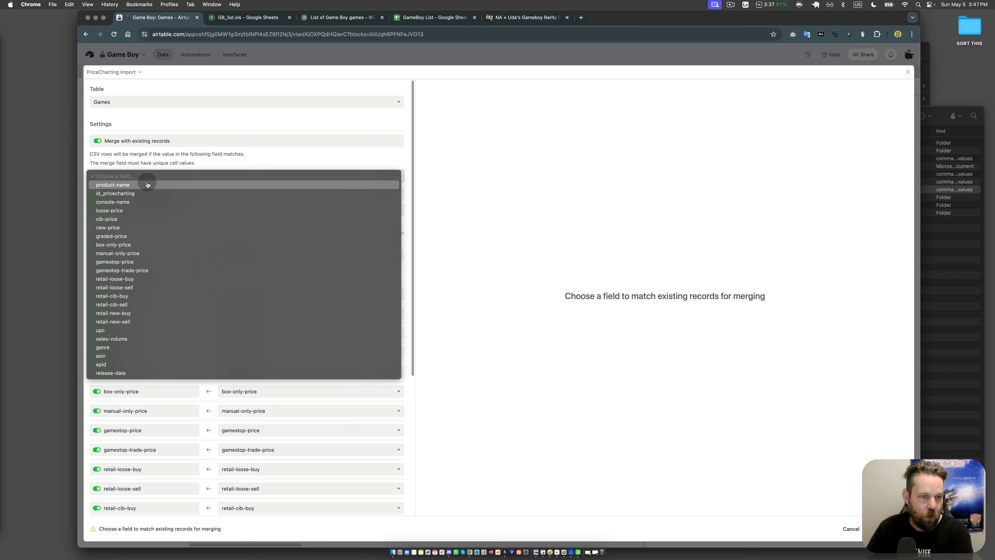
click(147, 184)
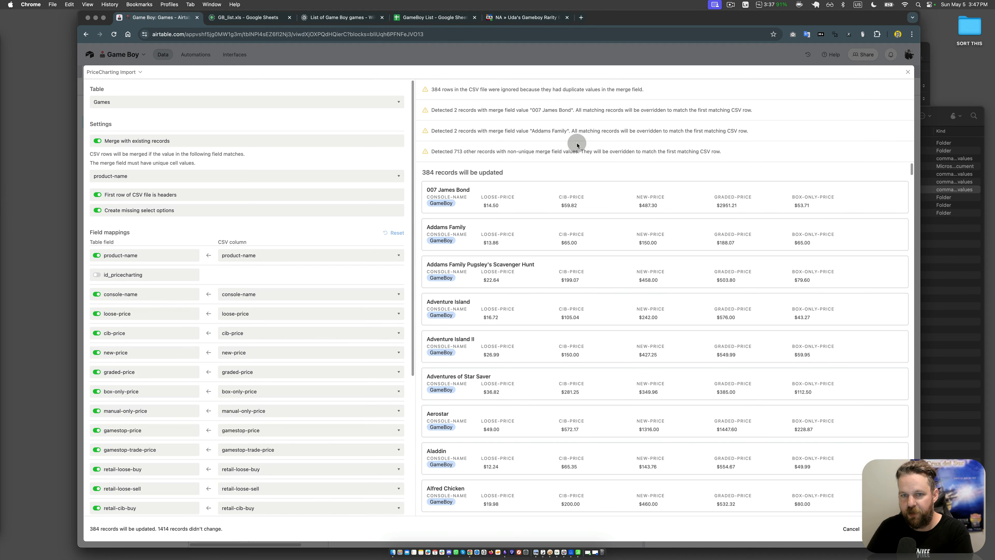
Step: Map the id_pricecharting field to the CSV's id column, review the import preview and cancel the import
click(124, 275)
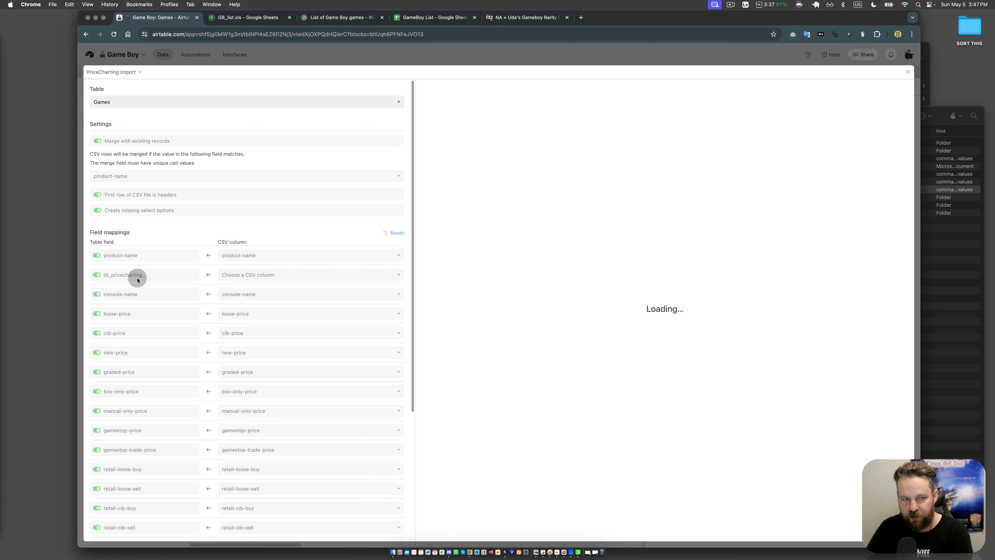
click(268, 277)
click(260, 292)
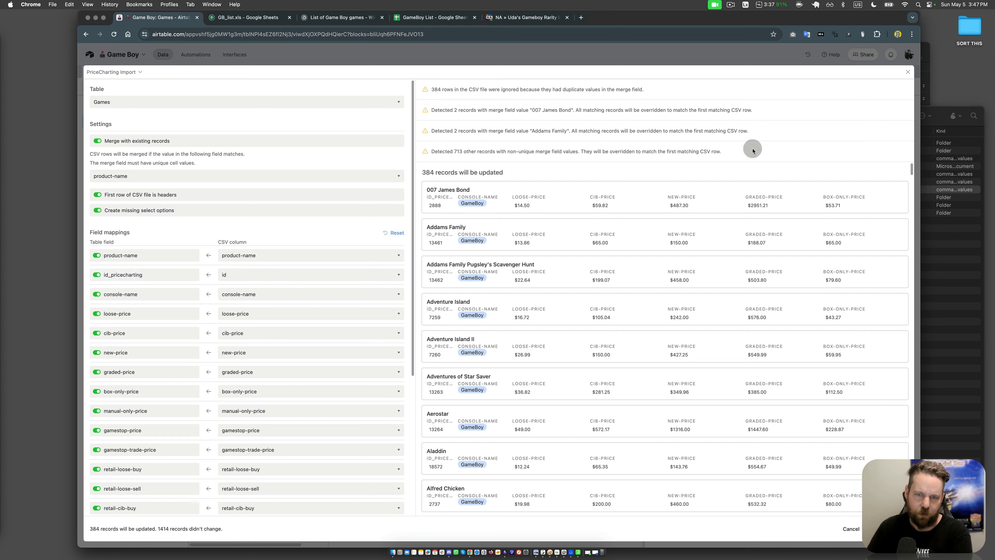
click(848, 530)
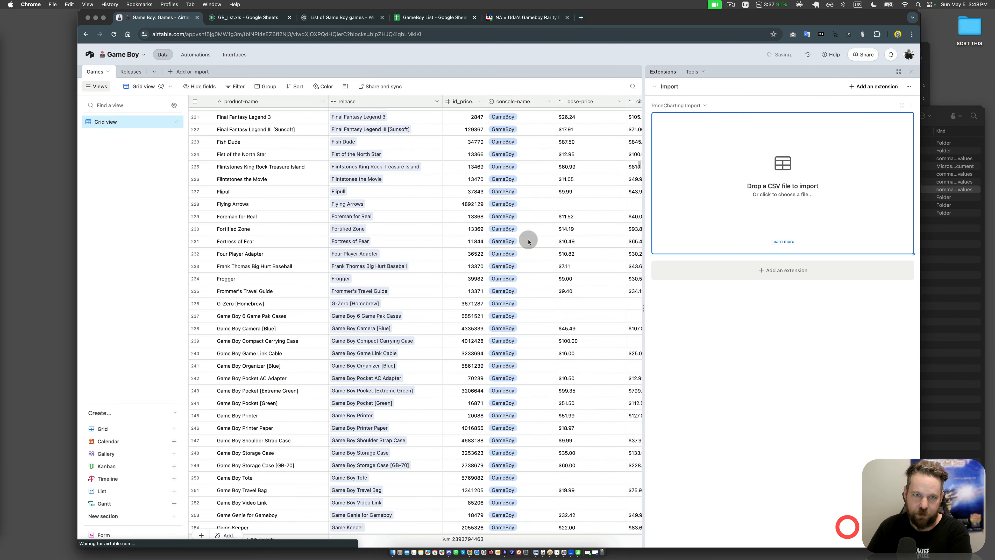
click(189, 71)
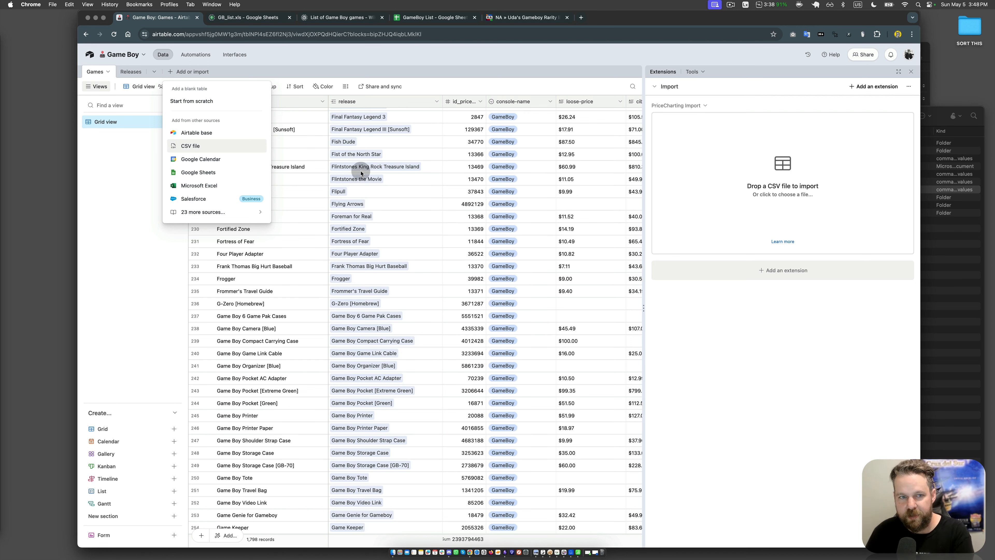
click(391, 181)
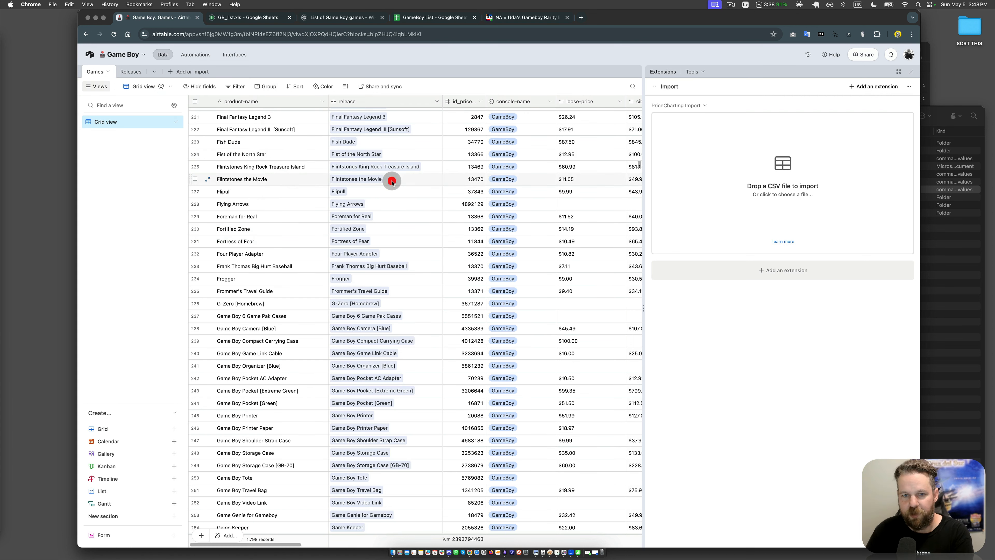
click(793, 393)
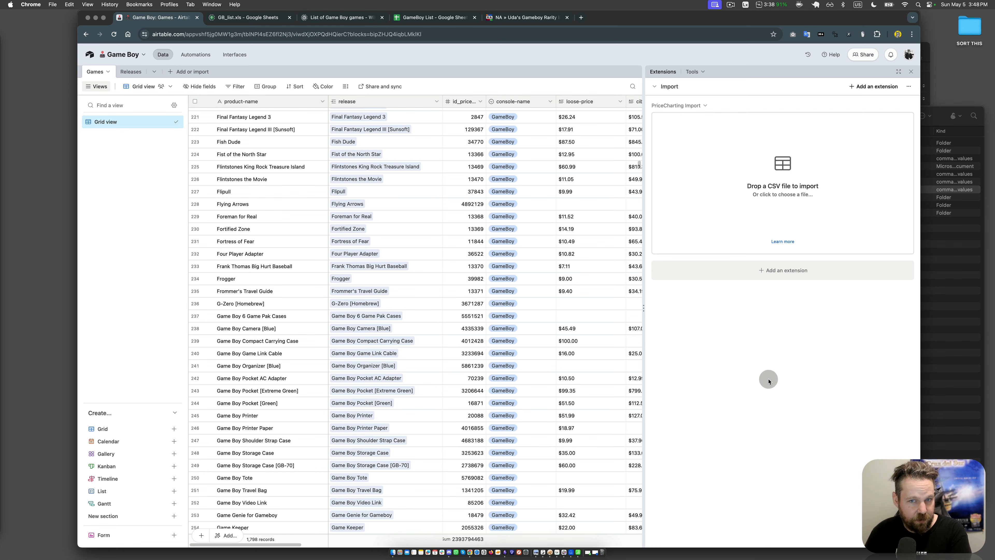
Step: Switch to Finder, open MobyGames-GameBoy.csv in Easy CSV Editor with the proposed reading properties and enlarge its window
click(973, 310)
double_click(717, 190)
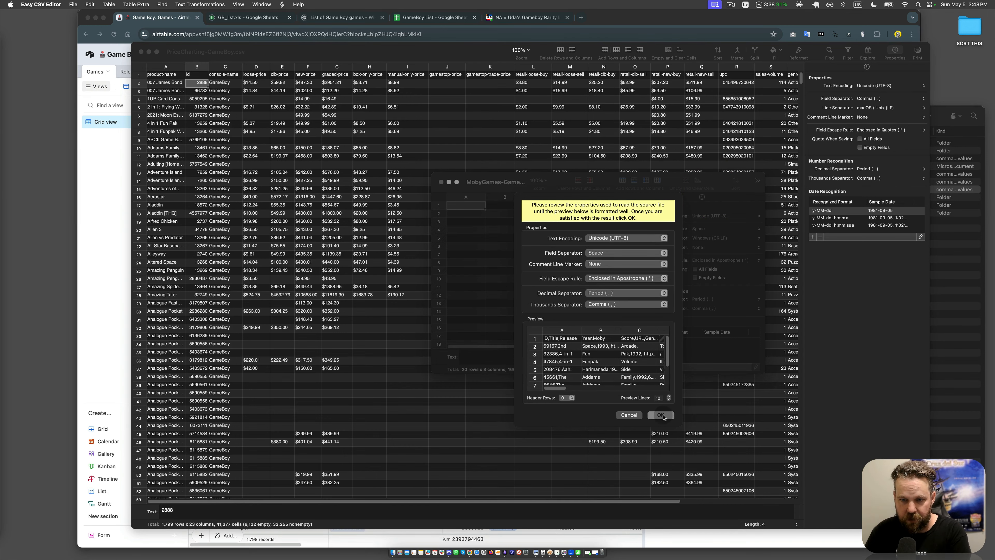
click(662, 416)
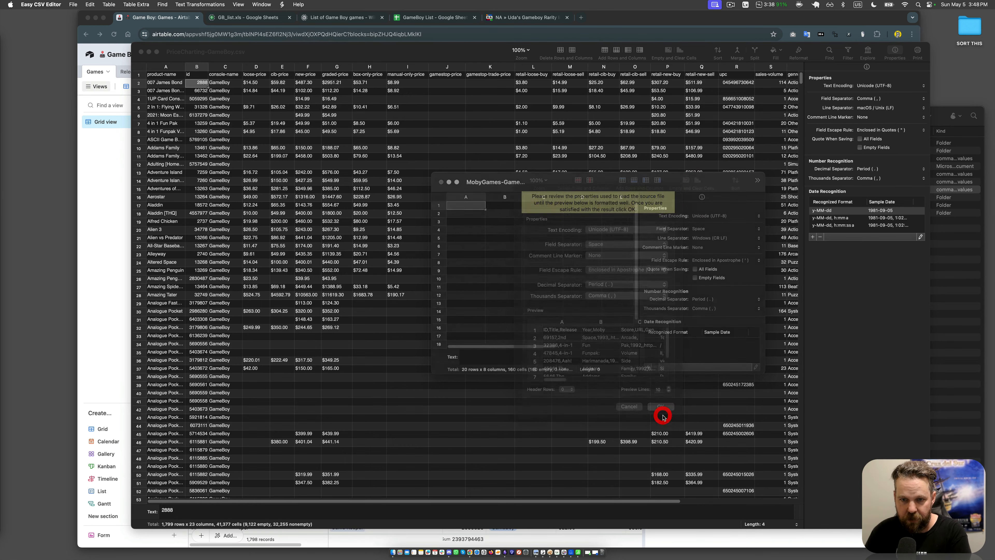
double_click(504, 176)
click(238, 205)
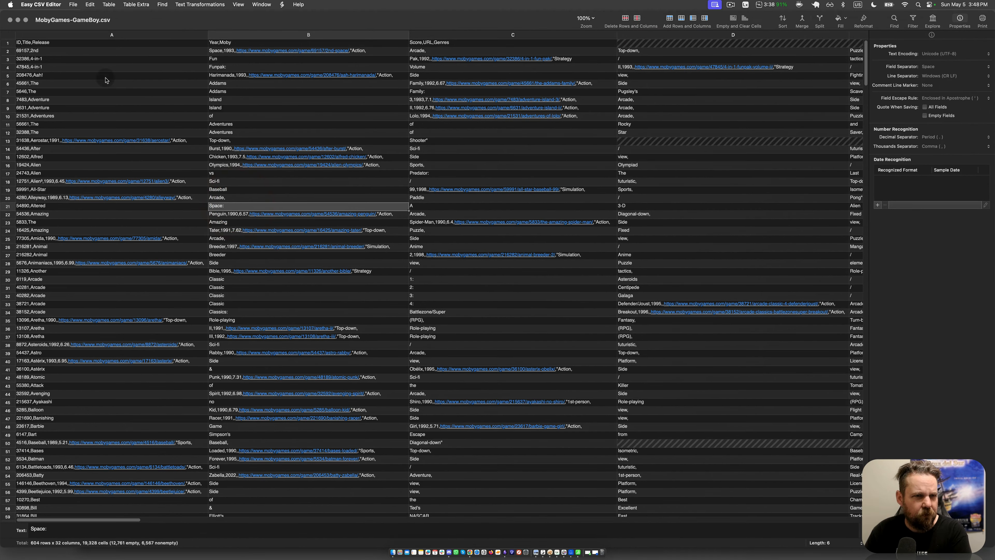
Step: Examine the header row of the MobyGames file, covering ID, Title, Release Year, Moby Score, URL and Genres
click(51, 43)
click(9, 43)
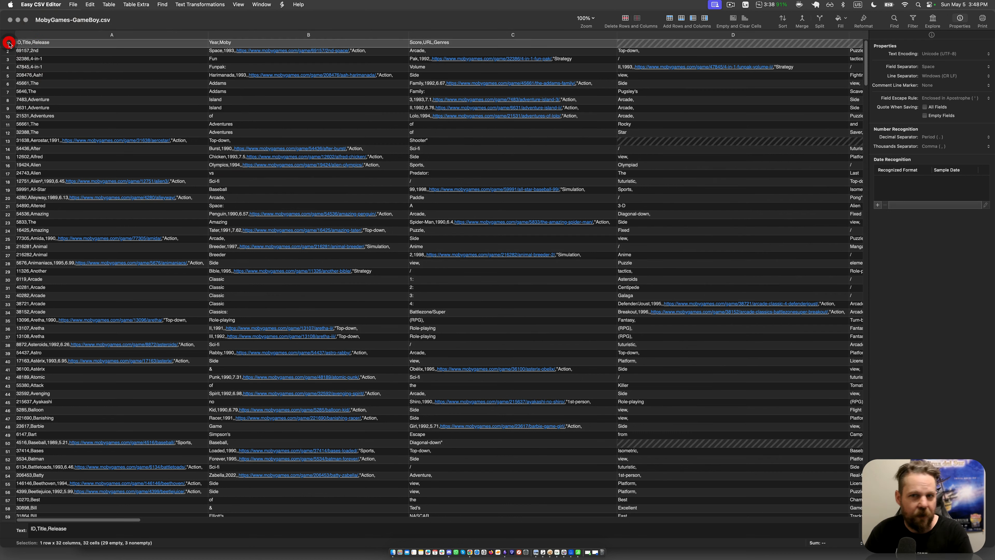
click(356, 69)
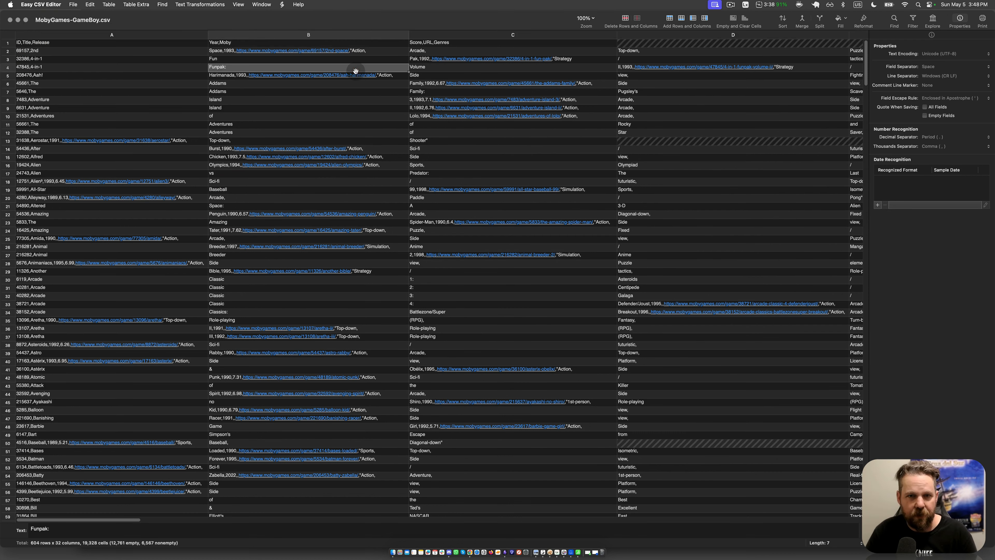
click(228, 43)
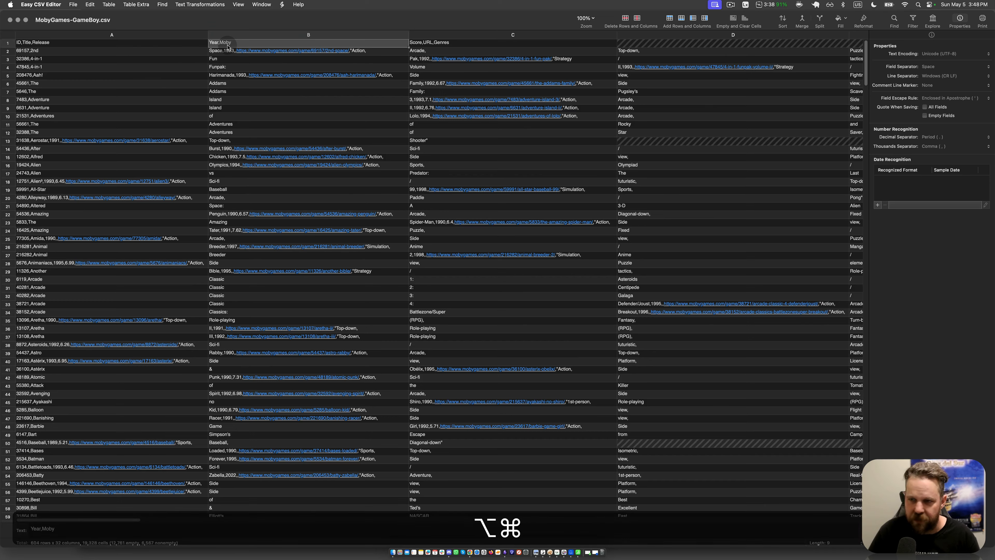
key(alt+super+Right)
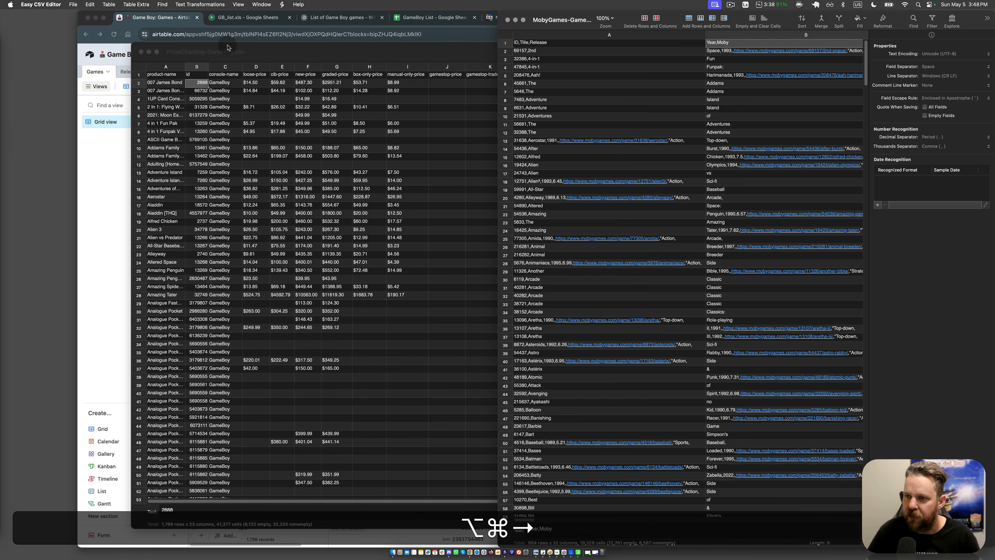
click(547, 43)
key(alt+super+Up)
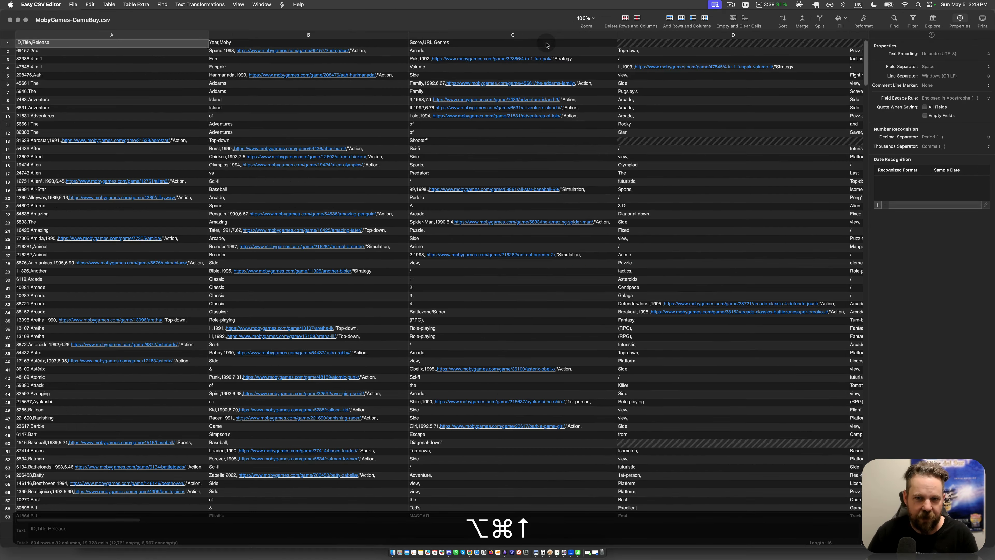
click(442, 92)
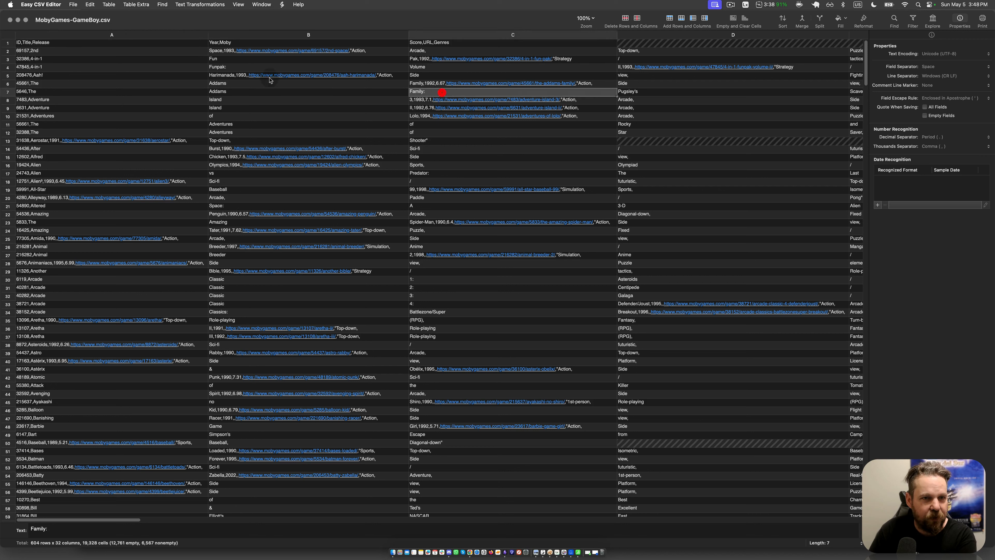
click(282, 45)
click(42, 42)
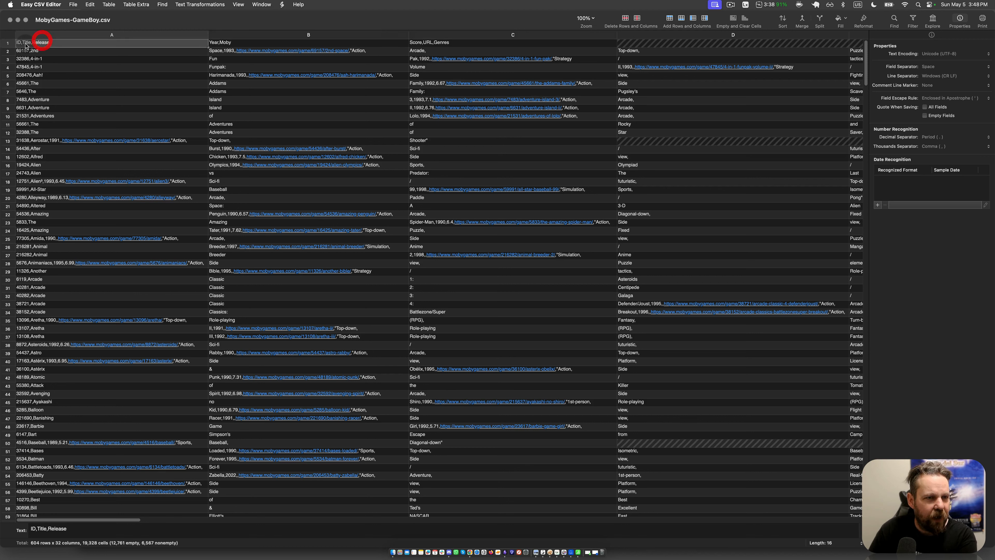
click(31, 45)
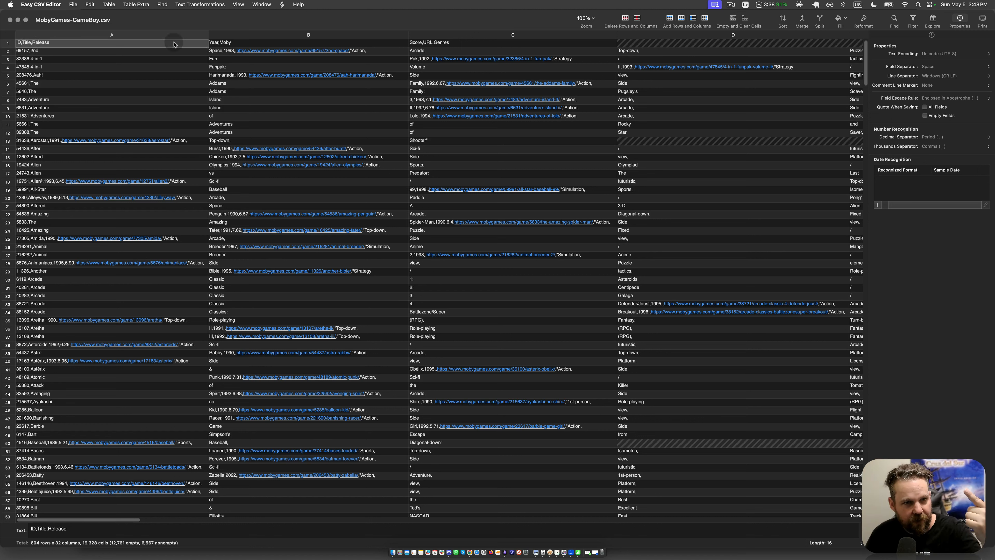
click(227, 44)
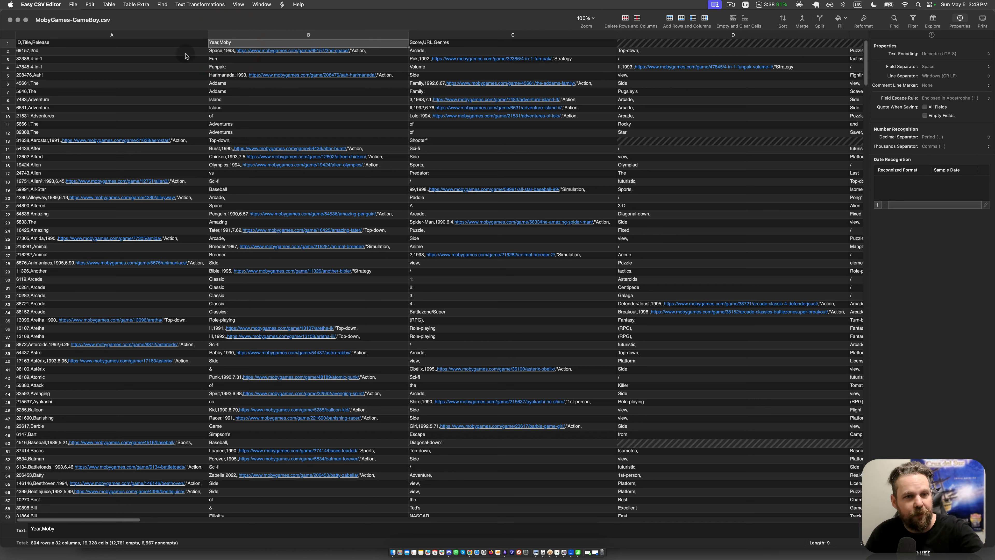
click(450, 44)
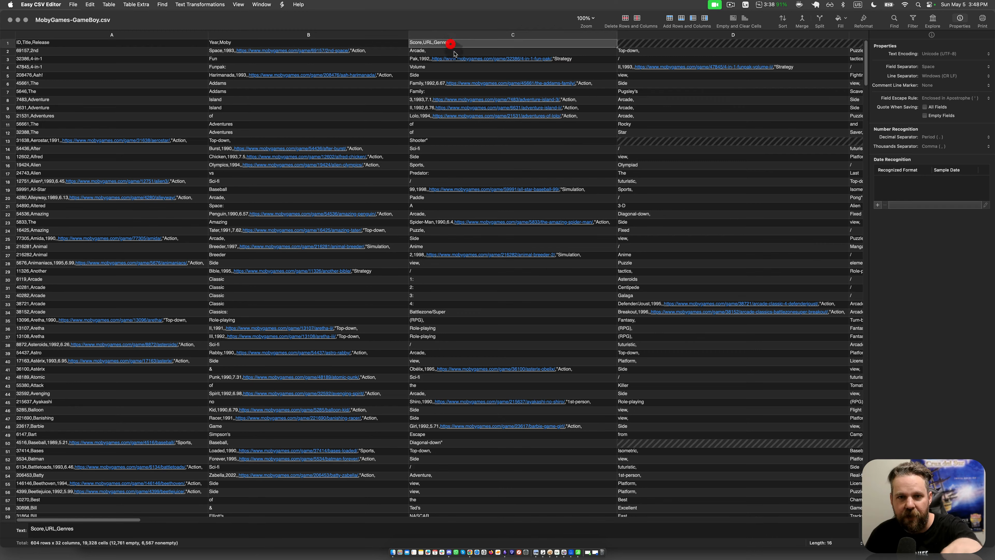
Step: Arrange the MobyGames file and the Airtable window side by side and close Airtable's extensions area
click(395, 181)
key(alt+super+Right)
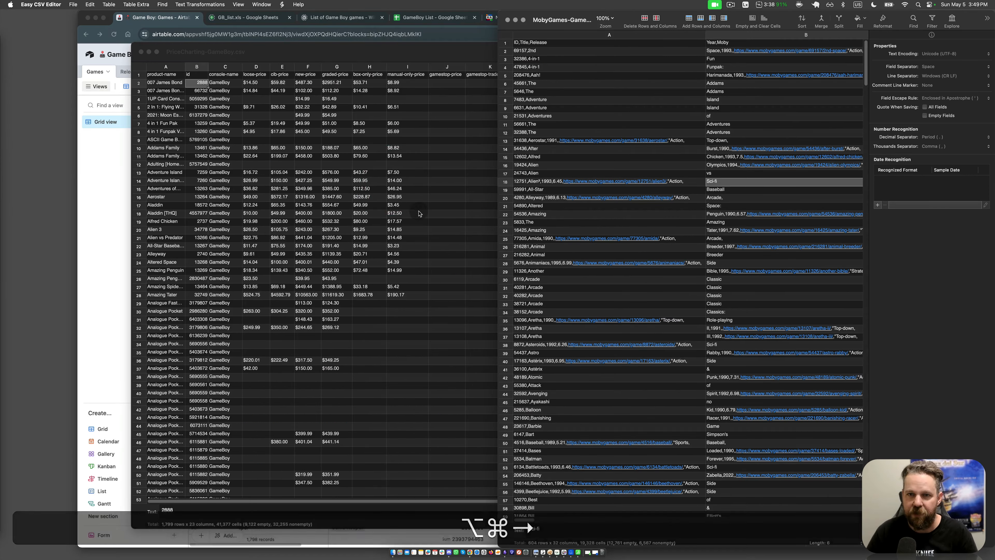
click(95, 165)
key(alt+super+Left)
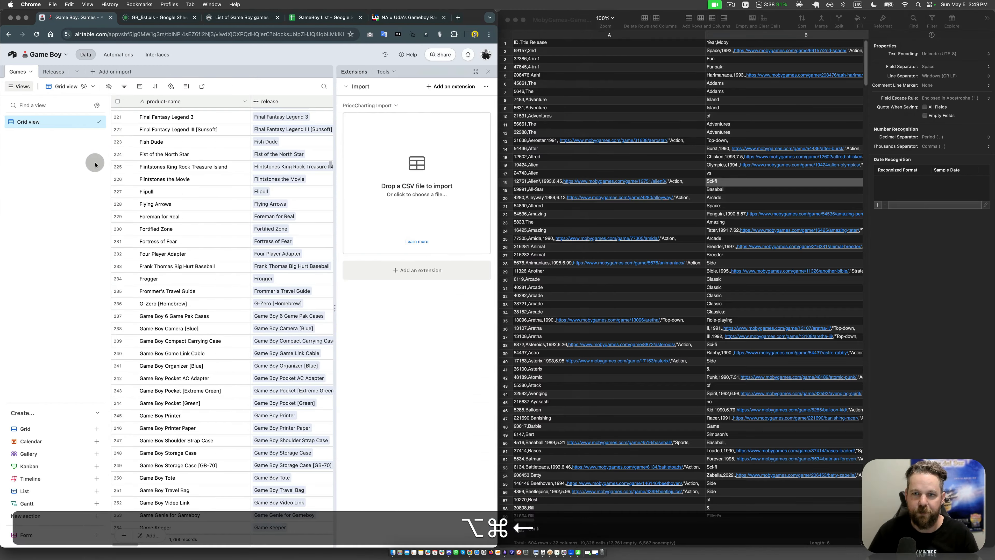
click(488, 71)
click(327, 157)
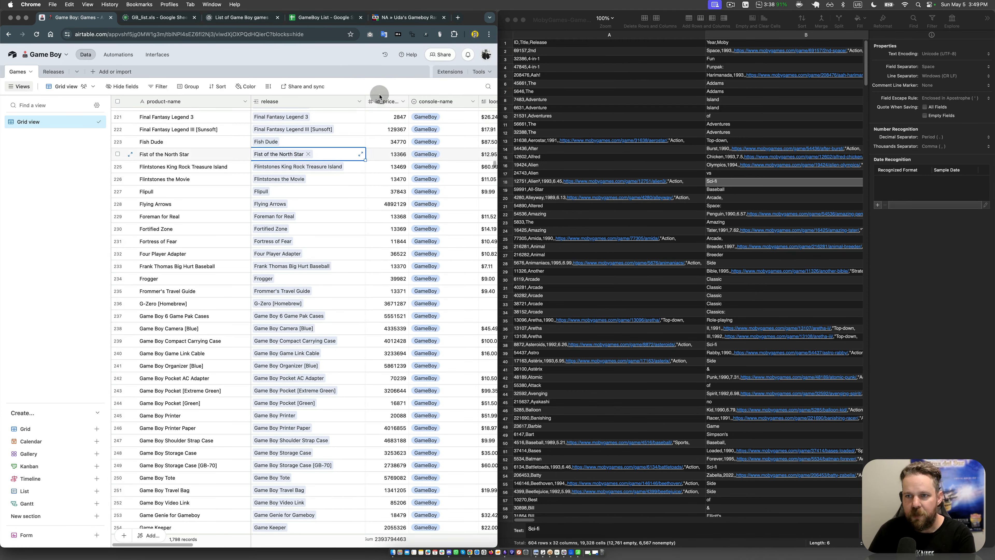
Step: Check the MobyGames title heading and rename the Games table's product-name field to title
click(557, 57)
click(535, 43)
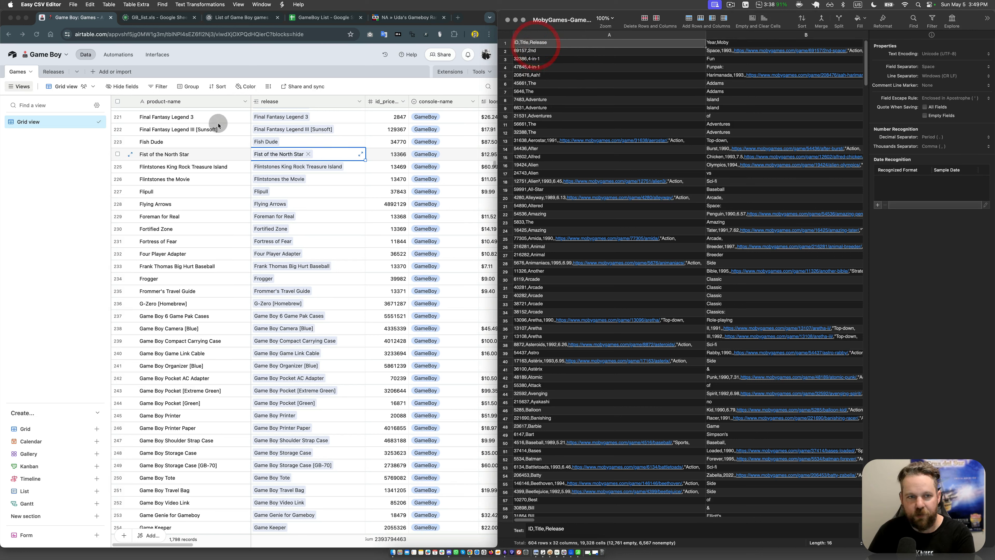
double_click(174, 104)
text(I)
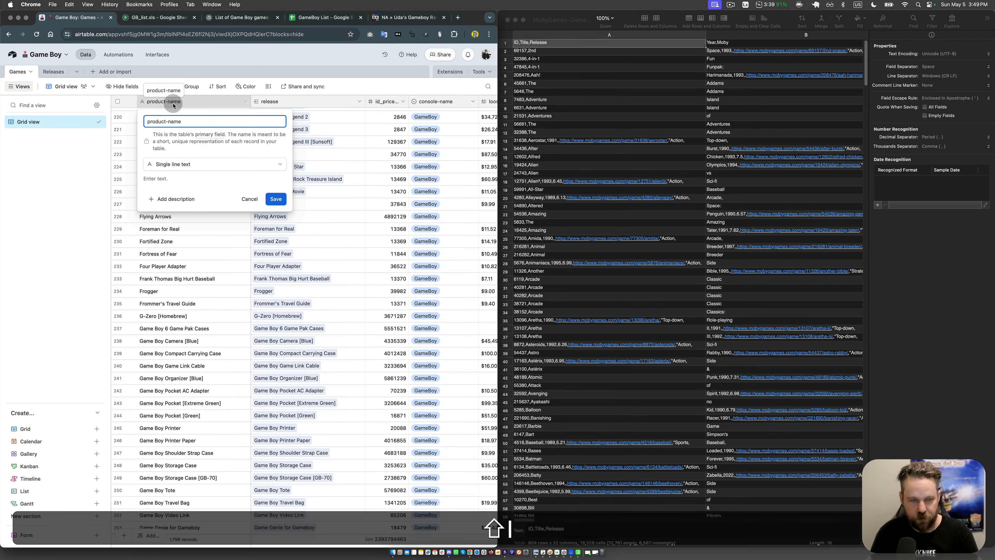
triple_click(185, 116)
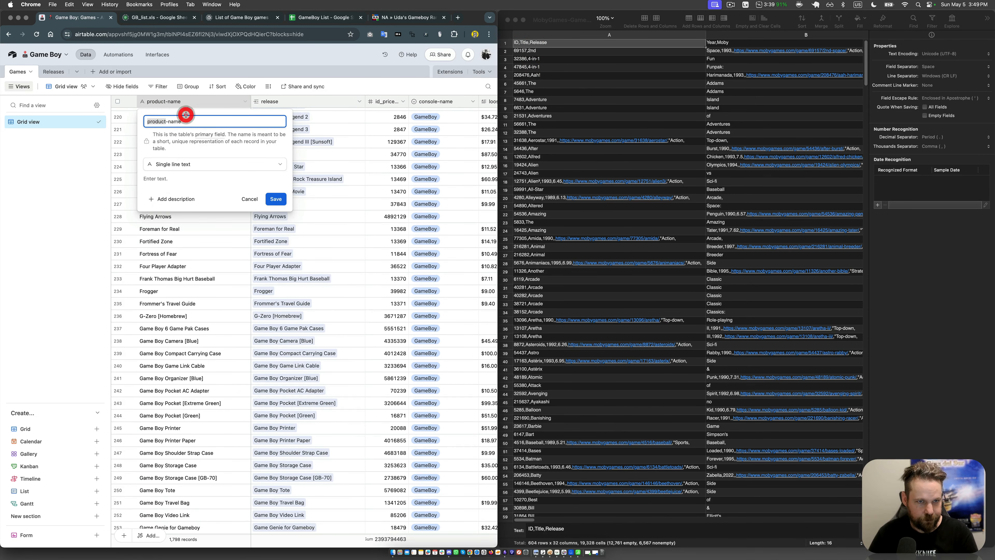
text(T)
key(BackSpace)
text(title)
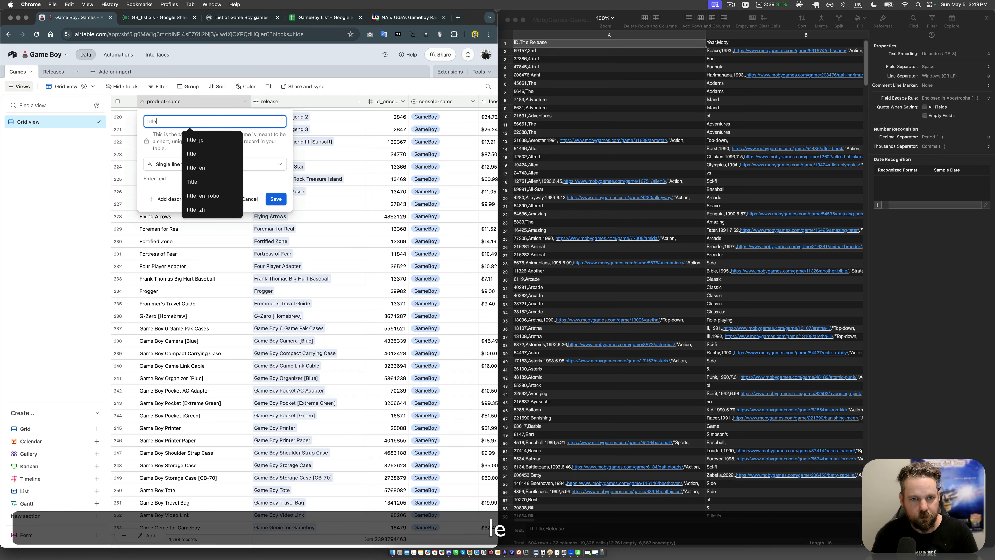
key(Return)
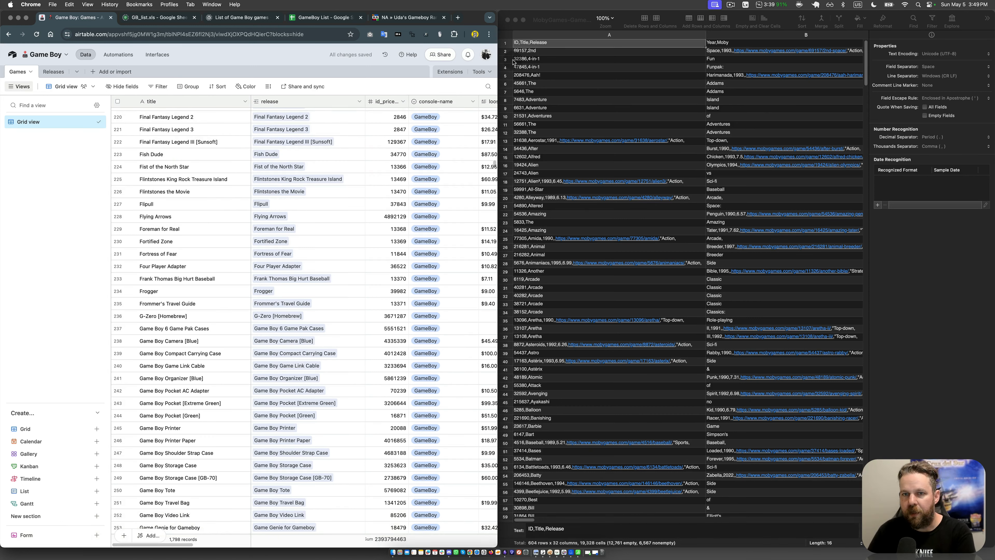
Step: Duplicate the Games table's id_pricecharting field without copying its cell values
click(243, 155)
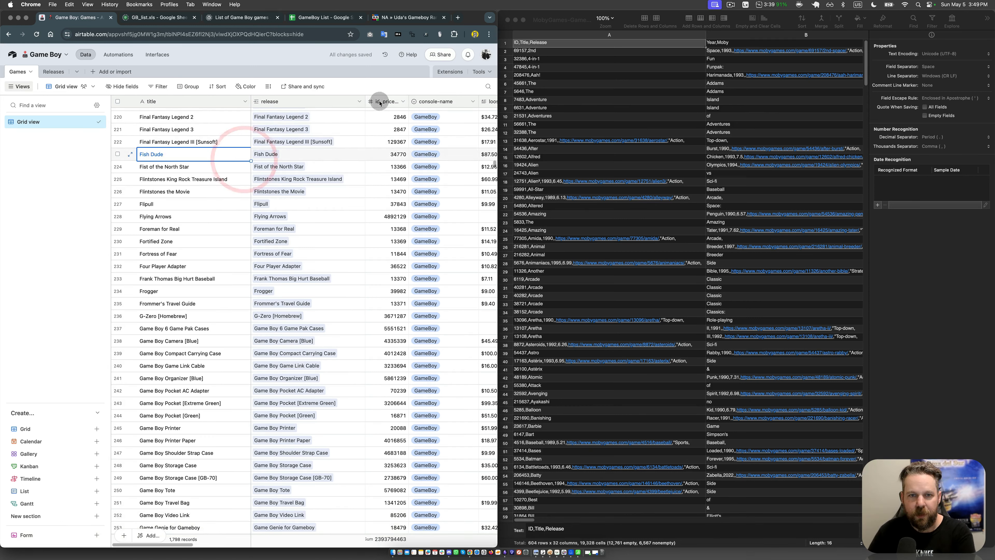
click(401, 103)
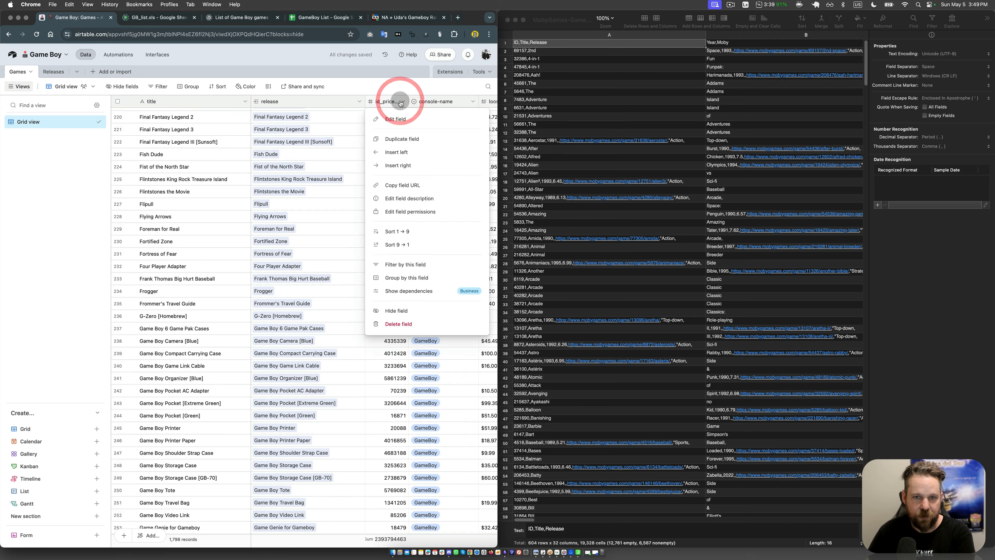
click(417, 137)
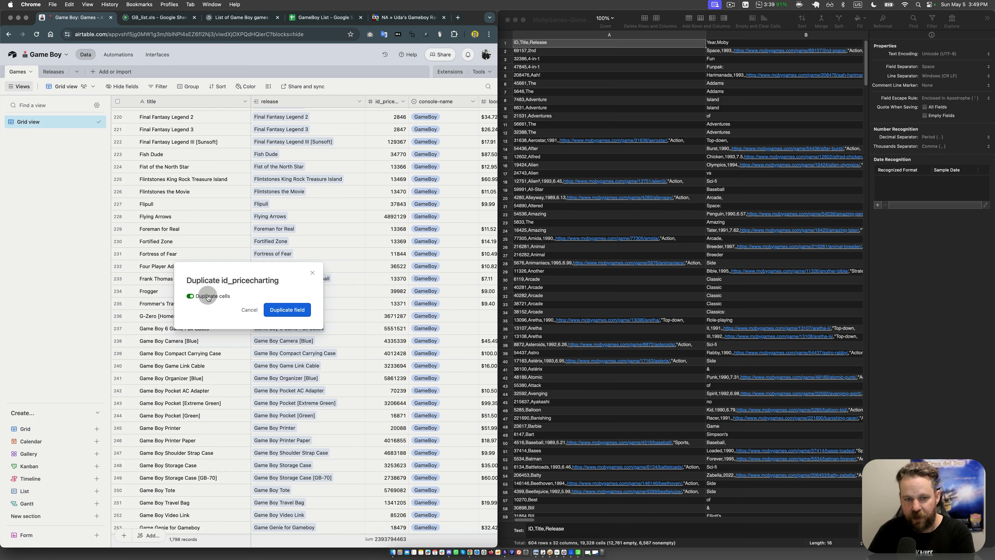
click(208, 298)
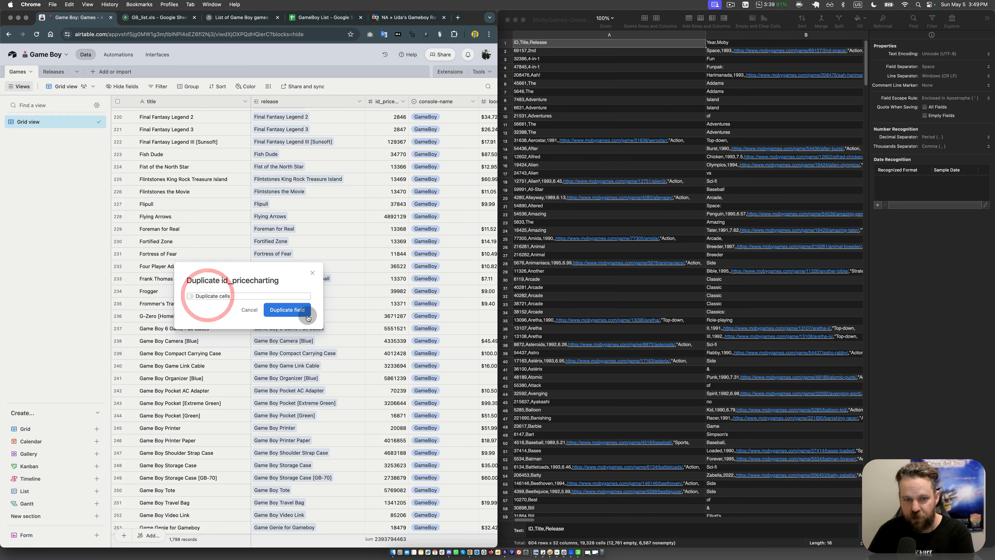
click(288, 311)
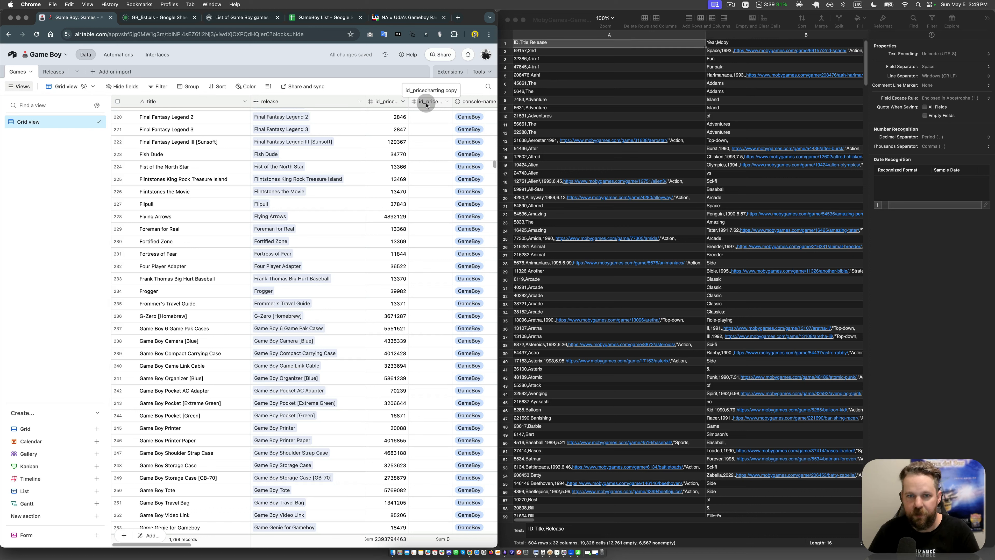
Step: Rename the duplicated id_pricecharting field to id_moby
double_click(427, 106)
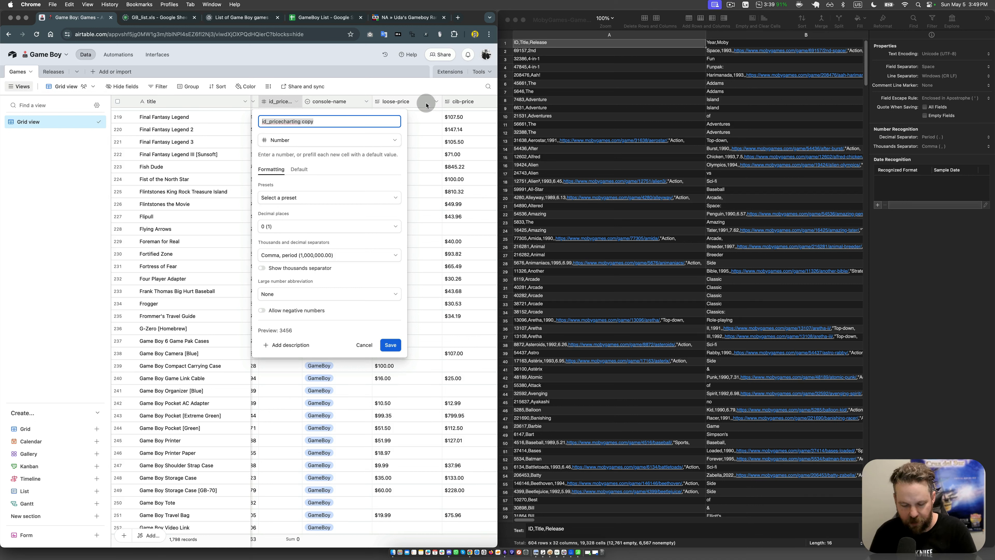
text(id)
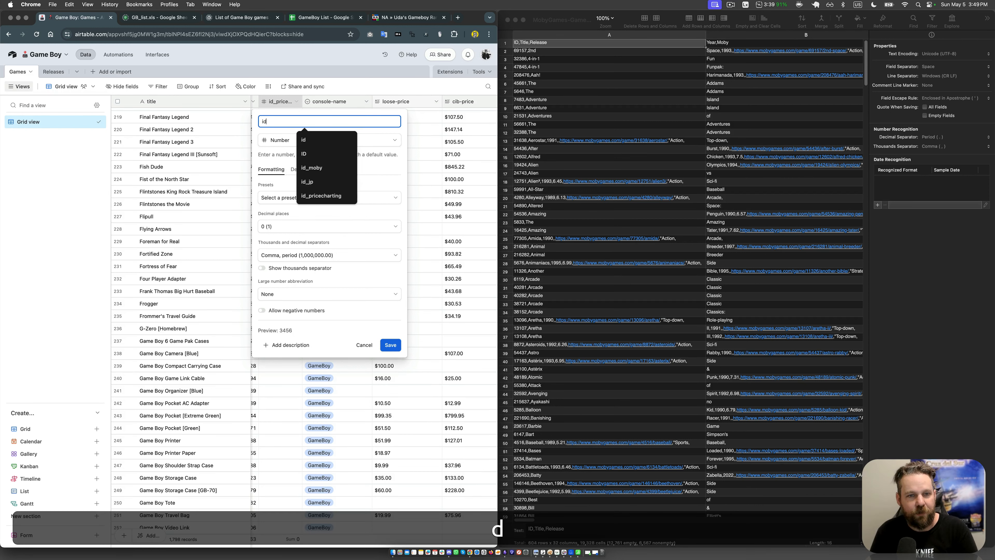
text(_moby)
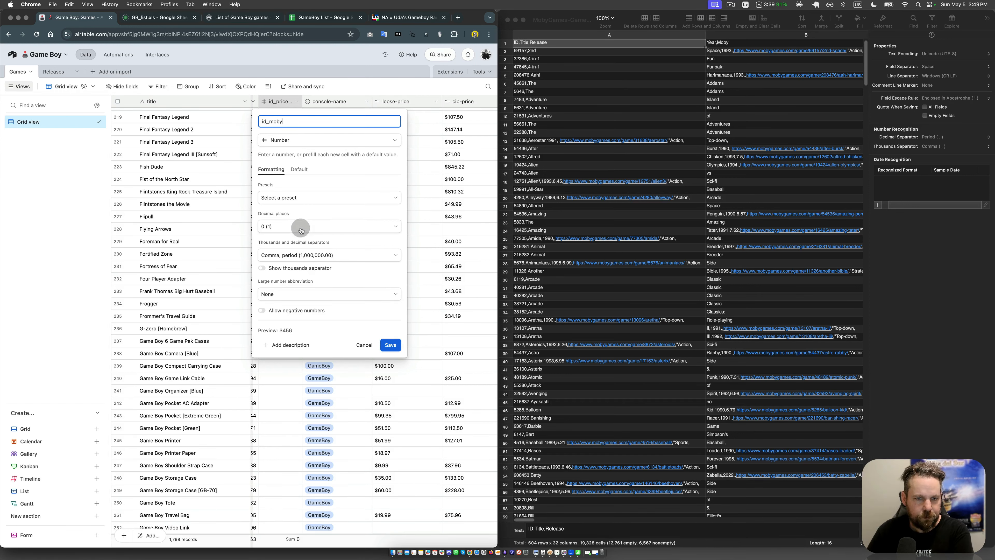
click(390, 345)
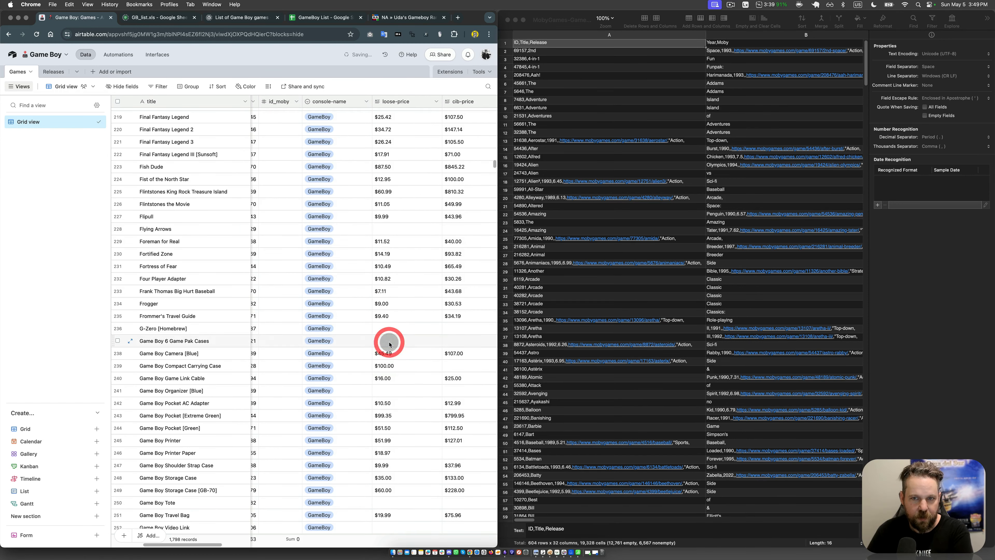
Step: Insert a Single select field named Release Year just before the console-name field
click(300, 119)
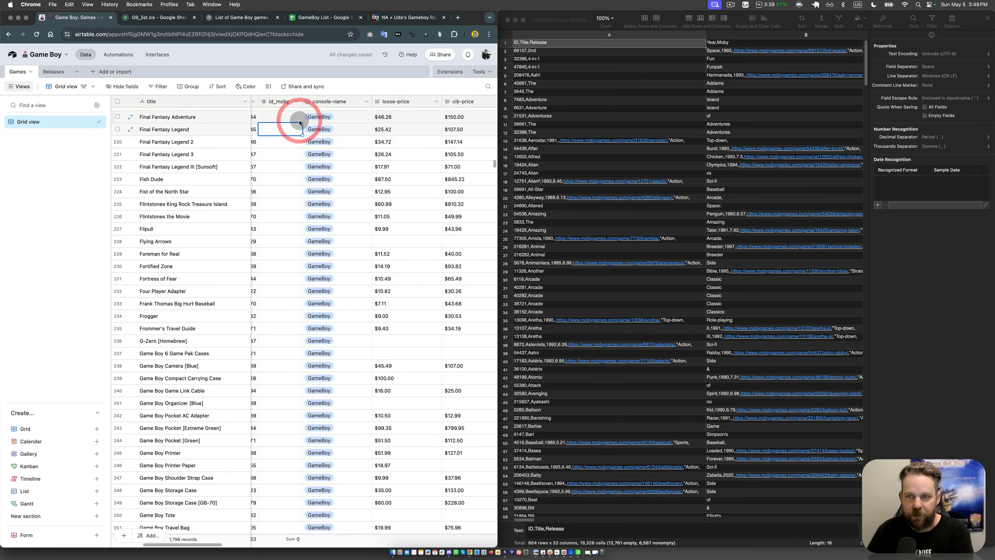
right_click(335, 103)
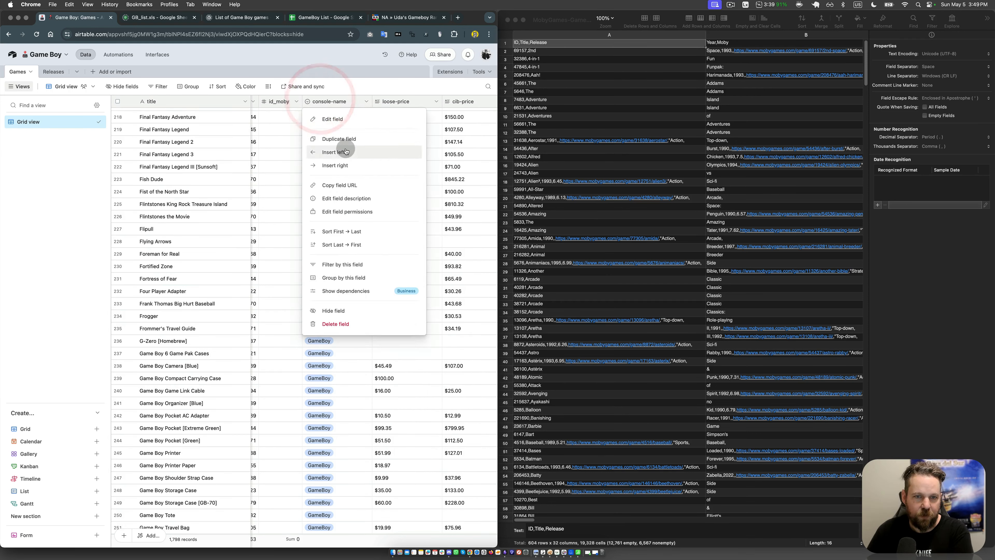
click(345, 151)
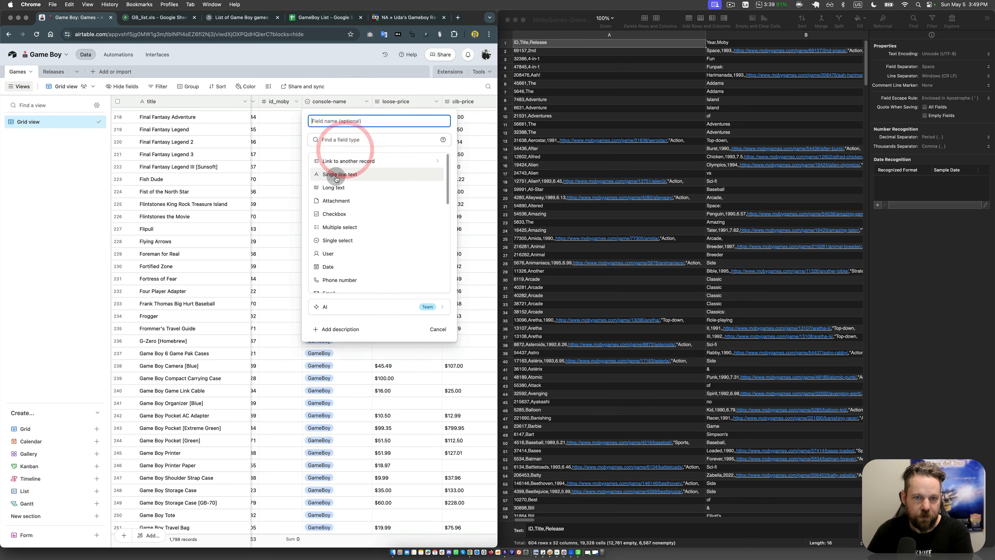
click(338, 240)
click(348, 123)
text(Year)
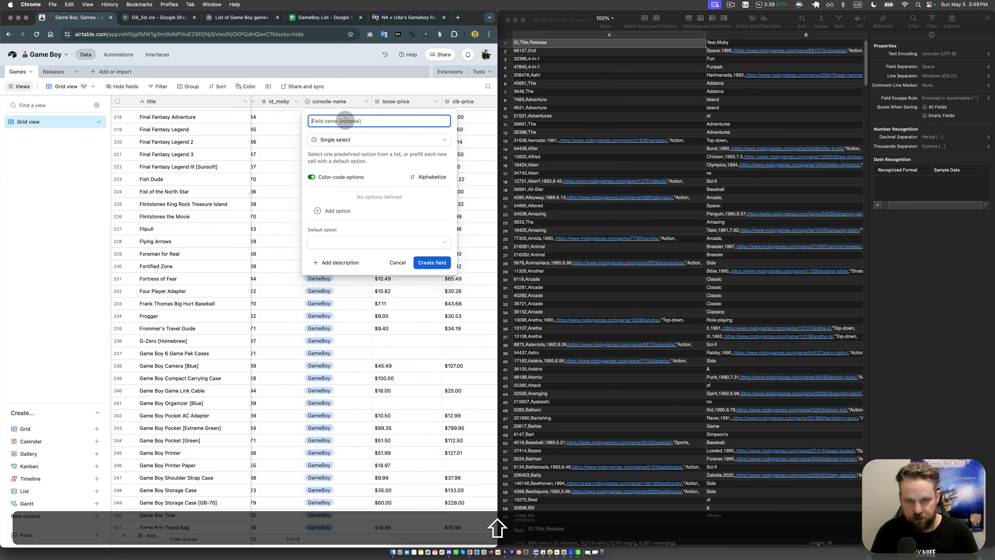
key(super+shift+Left)
text(Release Year)
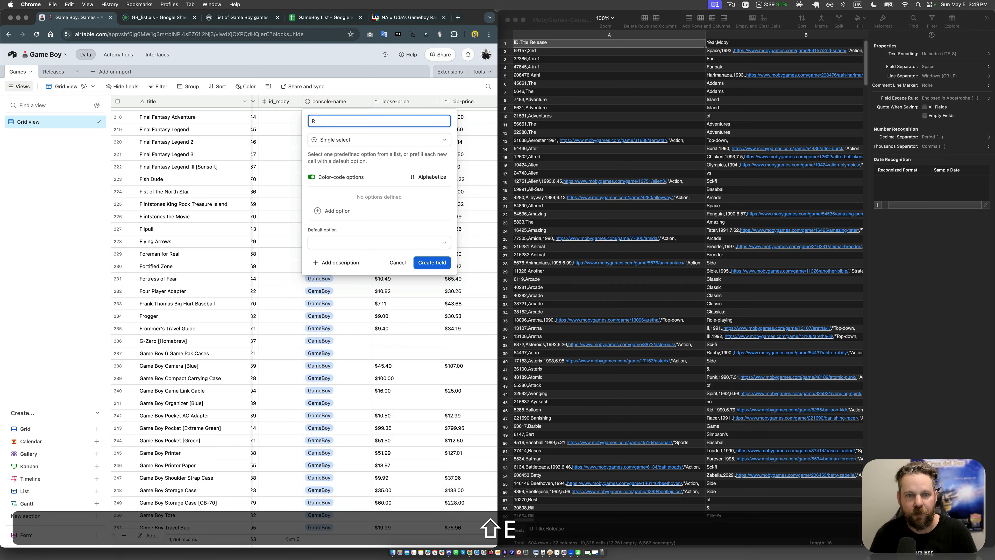
click(443, 263)
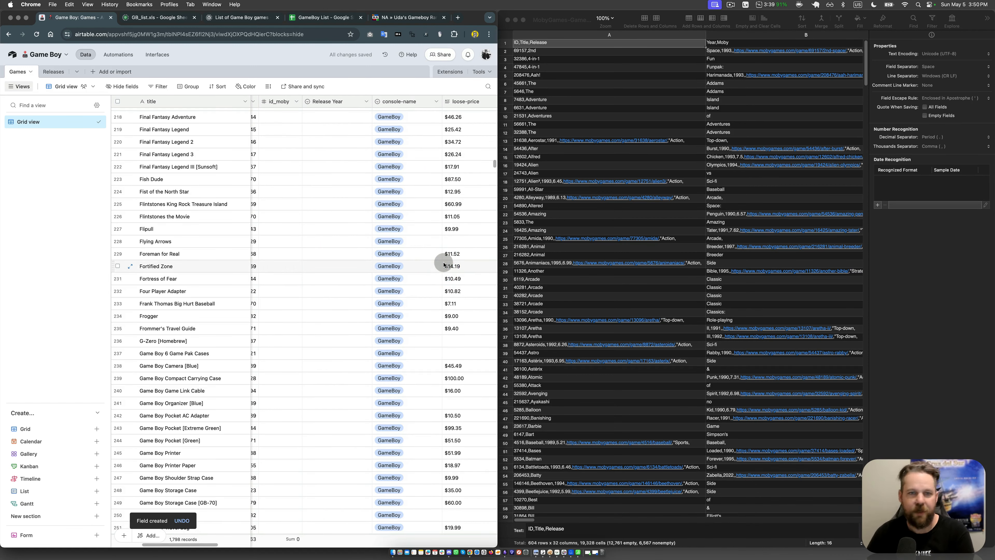
Step: Review the field types available for Release Year and keep it as Single select
click(366, 102)
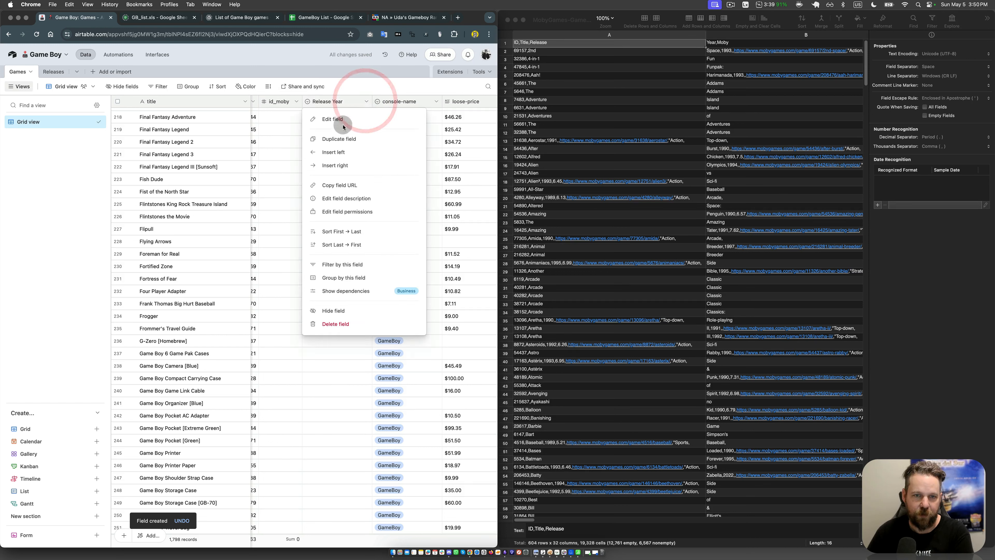
click(332, 119)
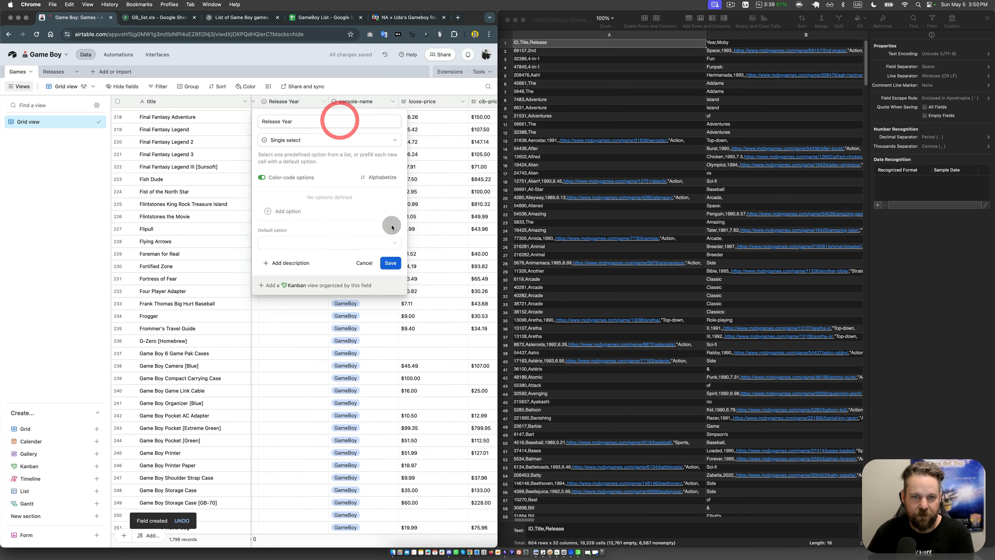
click(283, 140)
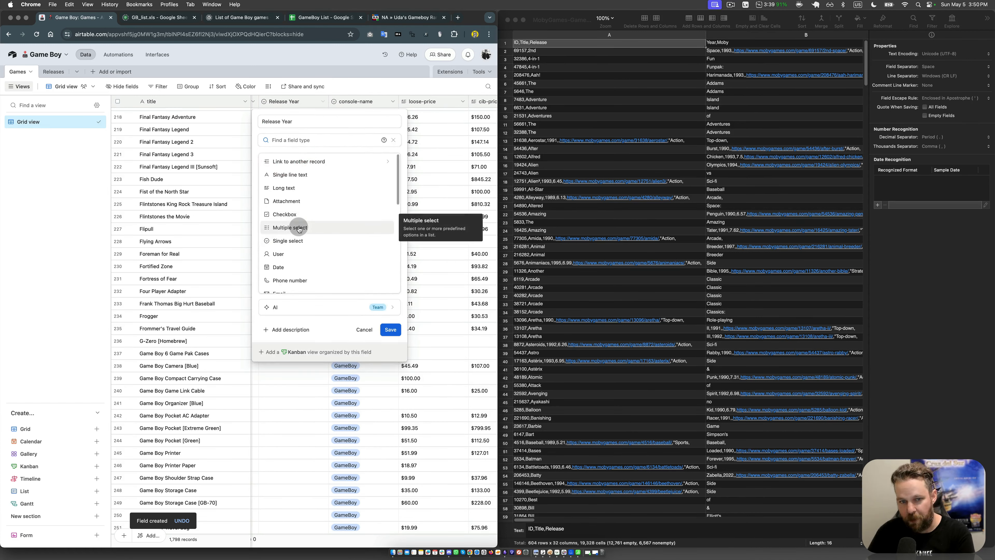
click(301, 240)
click(390, 262)
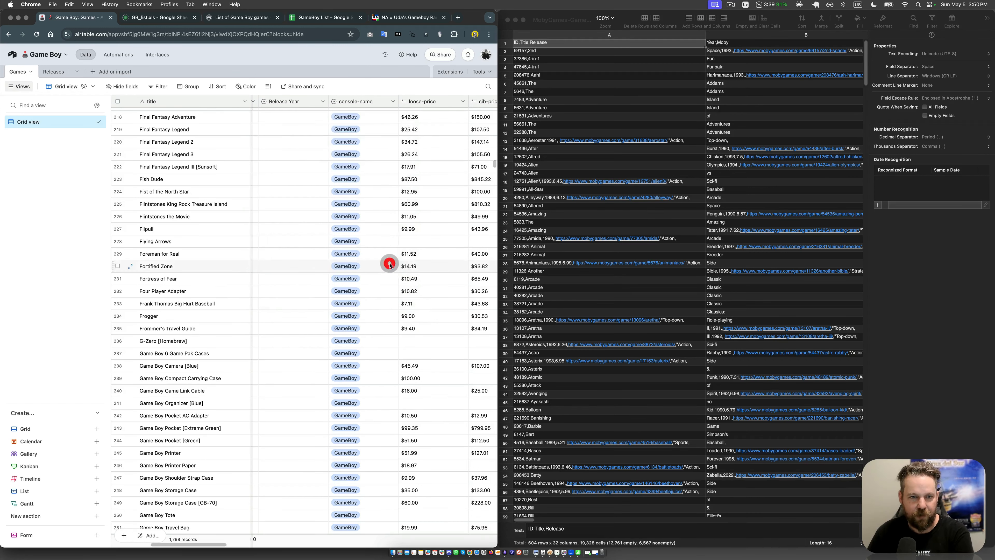
Step: Check the MobyGames file's header row for the columns that follow Release Year
click(285, 142)
scroll(284, 145, up, 10)
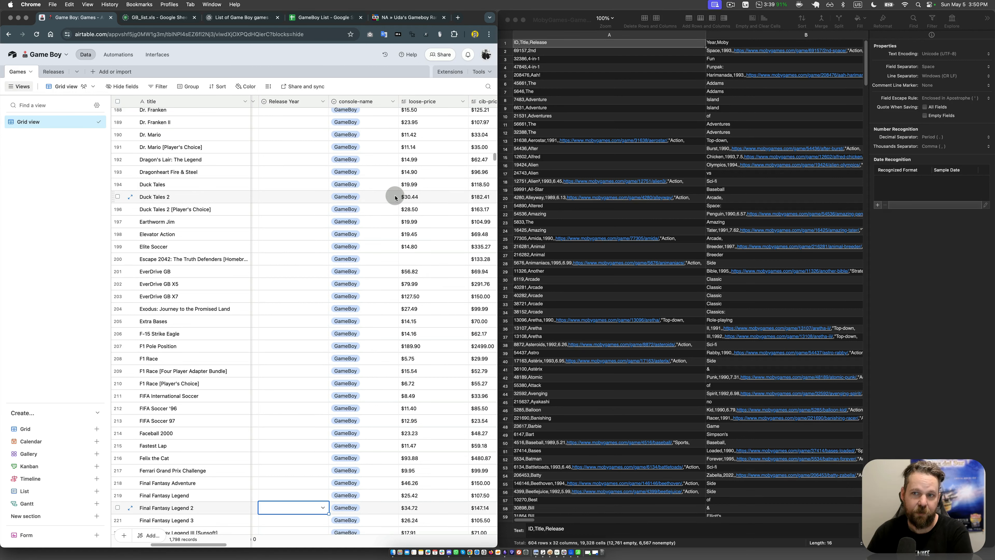
click(811, 117)
click(716, 46)
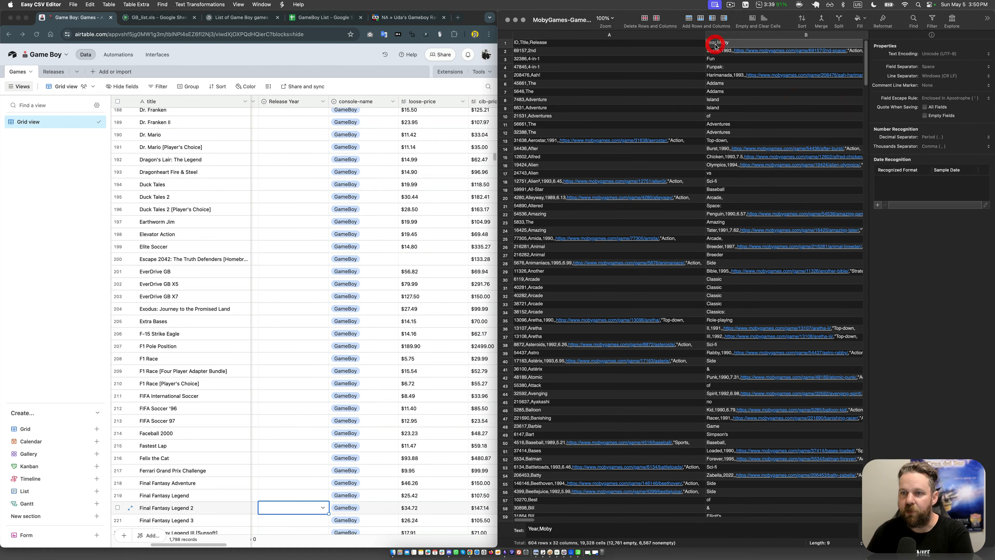
key(Right)
Step: Duplicate the id_moby field in the Games table and name the copy moby_score
click(279, 173)
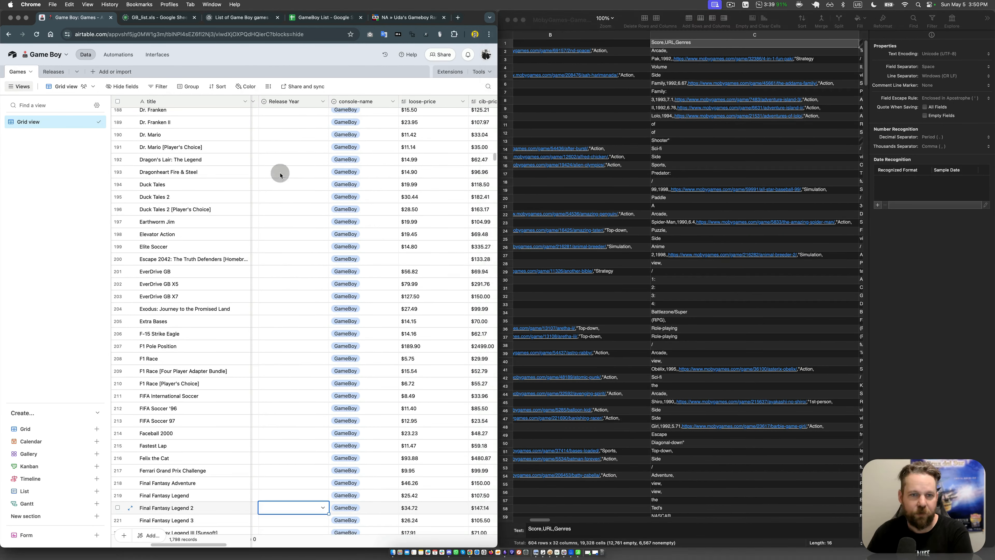
click(268, 119)
key(Left)
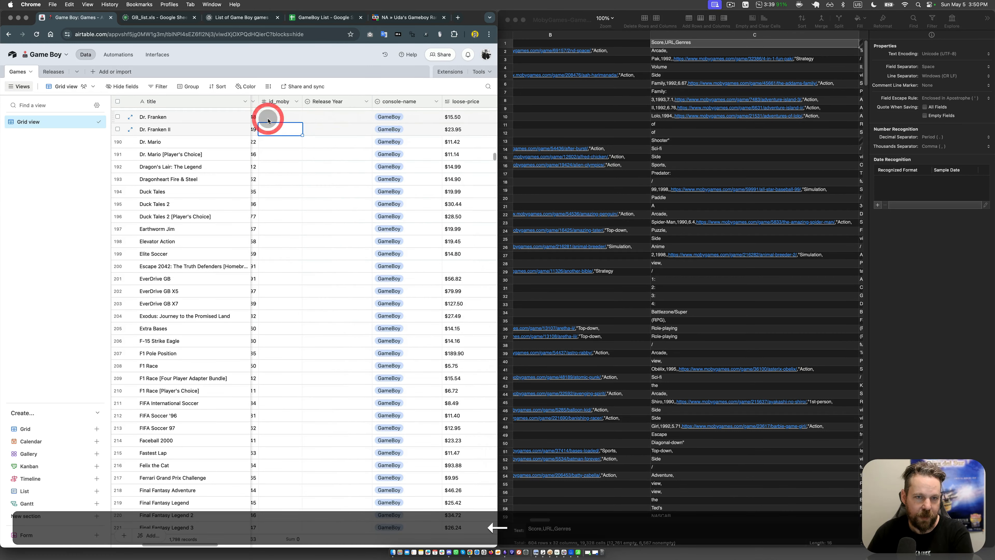
click(297, 103)
click(297, 138)
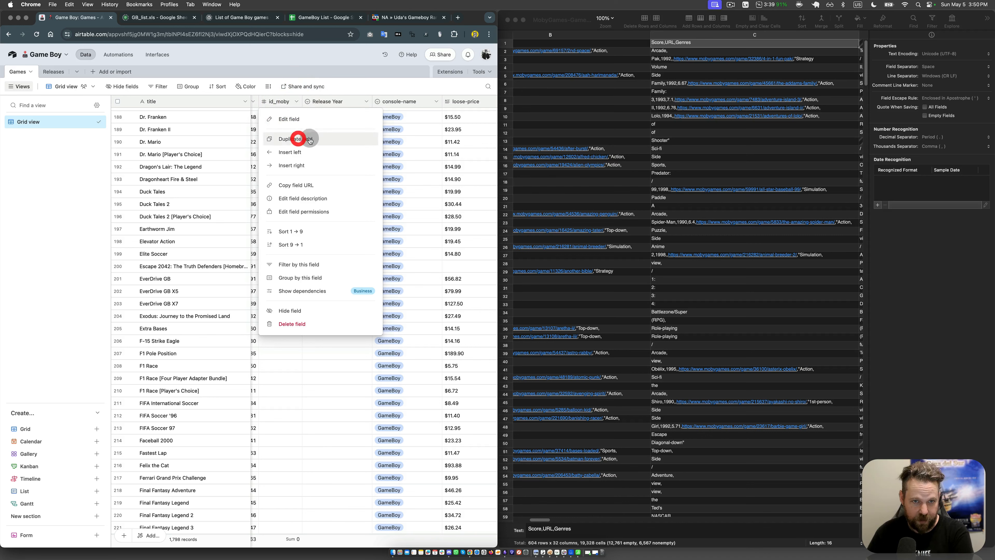
double_click(319, 102)
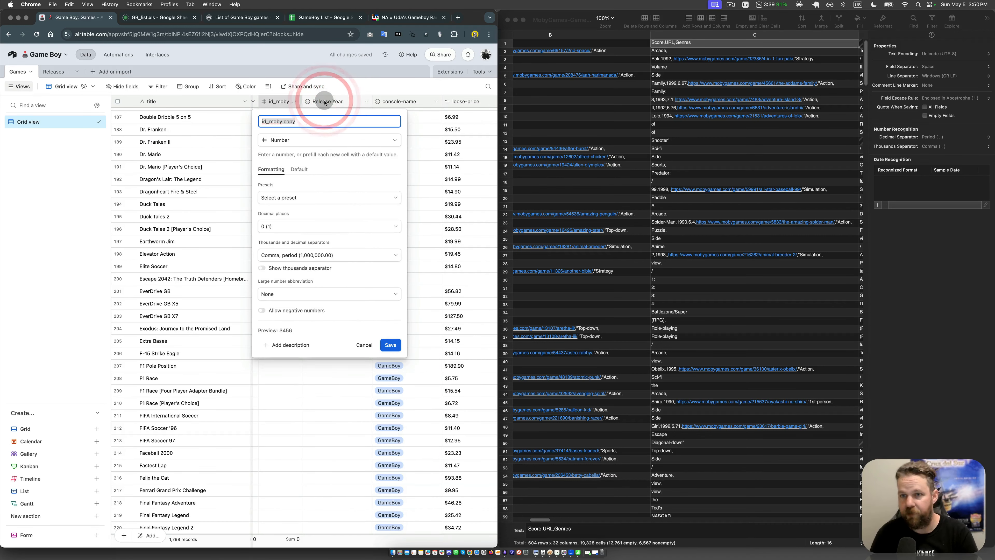
key(shift)
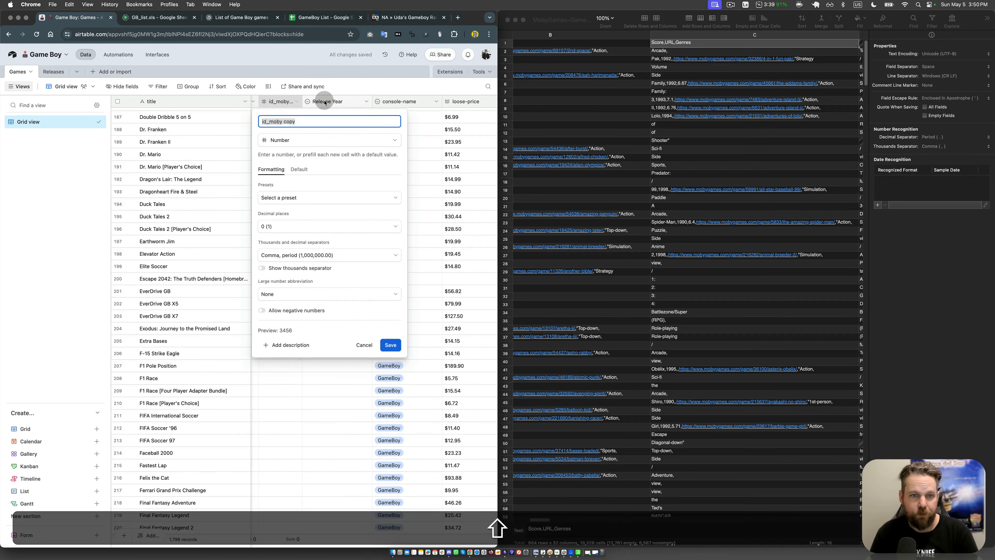
text(moby_score)
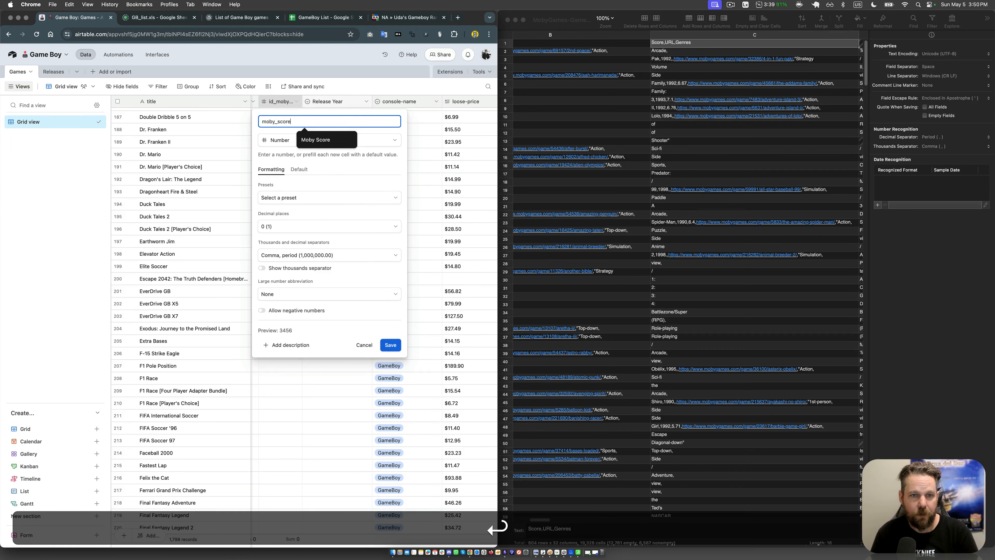
Step: Rename the Release Year field to release_year
double_click(350, 102)
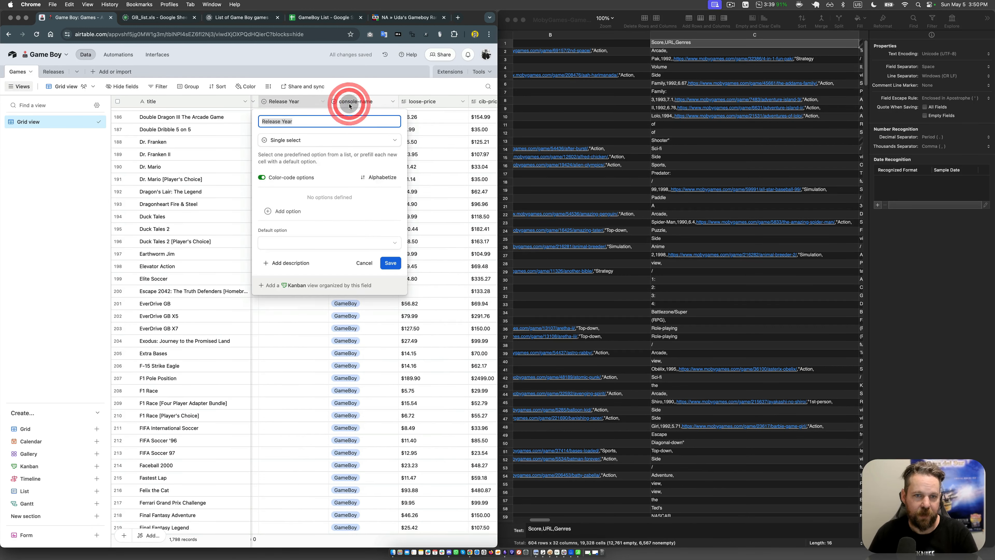
text(release_year)
key(Return)
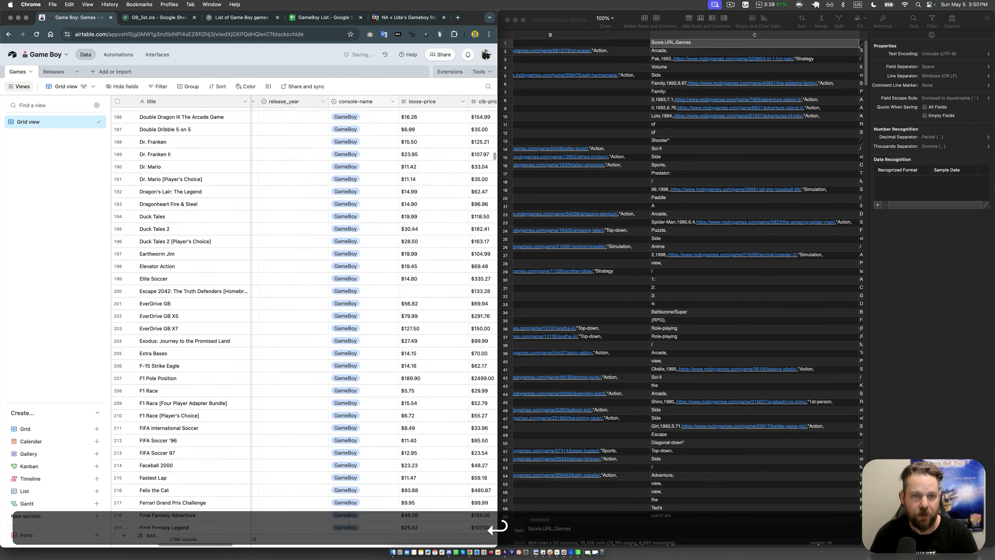
Step: Change the release year field's name to the hyphenated form release-year
double_click(306, 102)
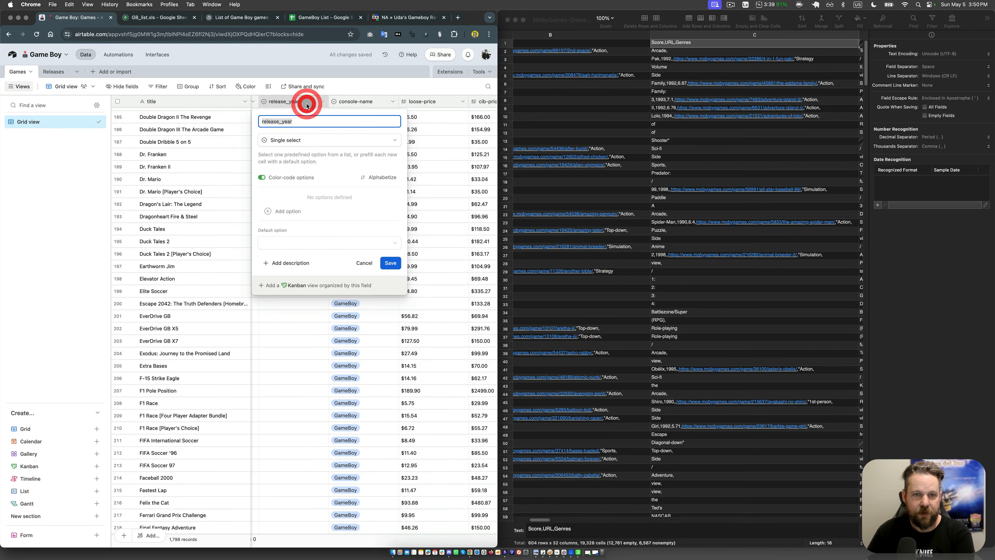
click(285, 119)
key(BackSpace)
text(-)
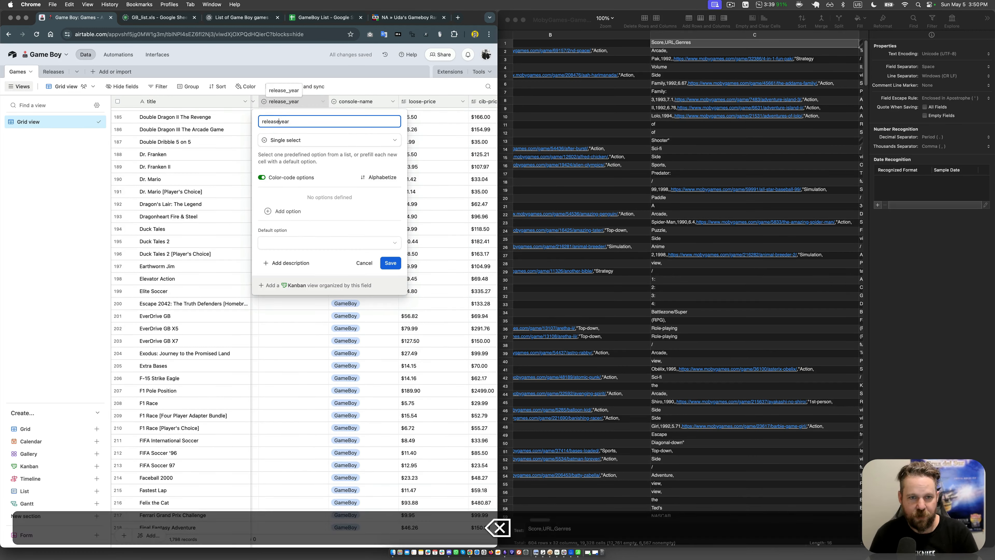
key(Return)
Step: Rename the Moby score field to moby-score, using a hyphen as the separator
click(276, 133)
key(Left)
key(Left)
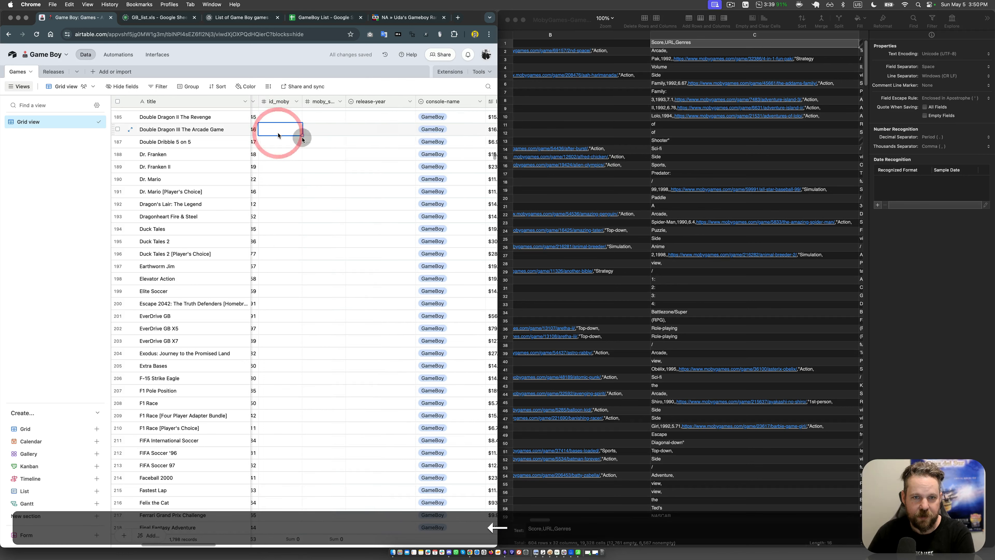
double_click(324, 102)
click(278, 122)
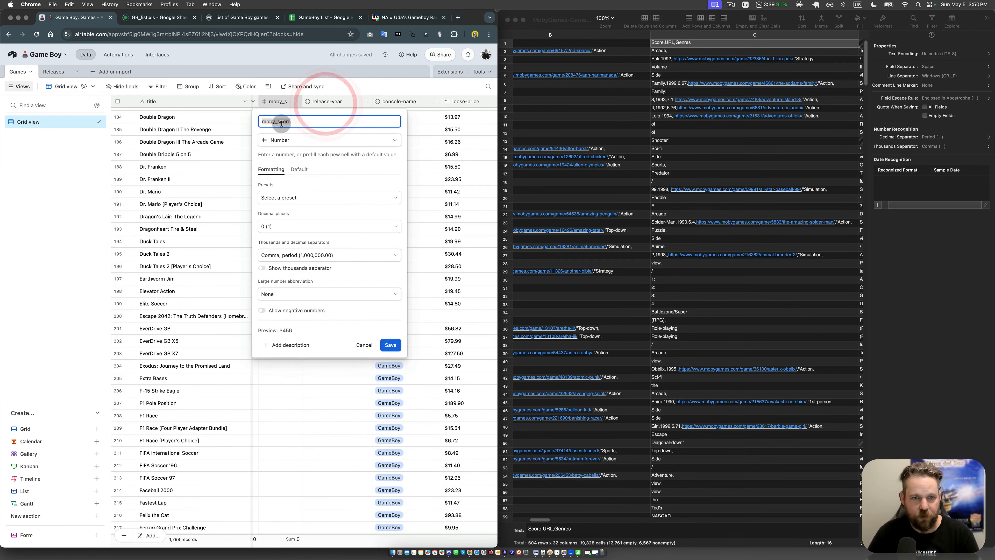
key(BackSpace)
text(-)
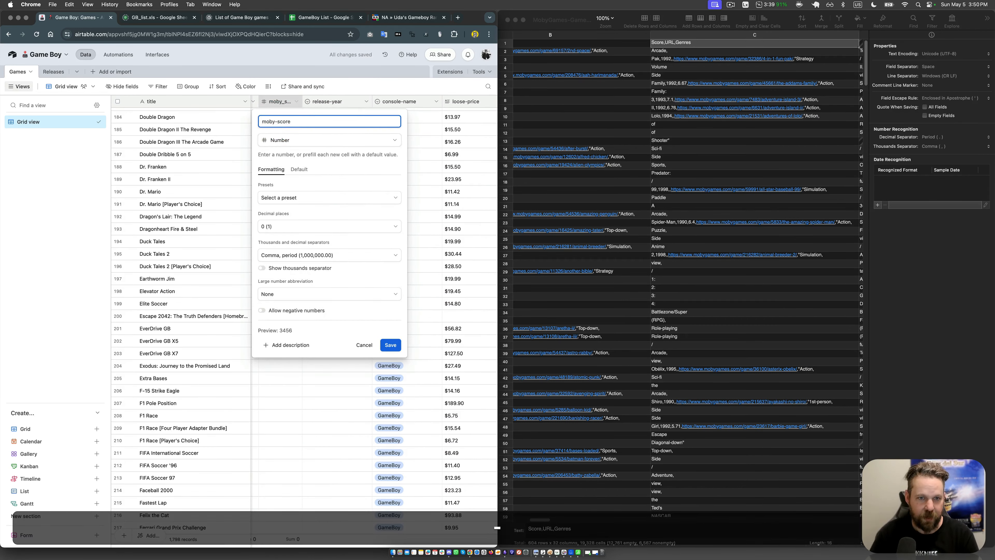
key(Return)
click(267, 142)
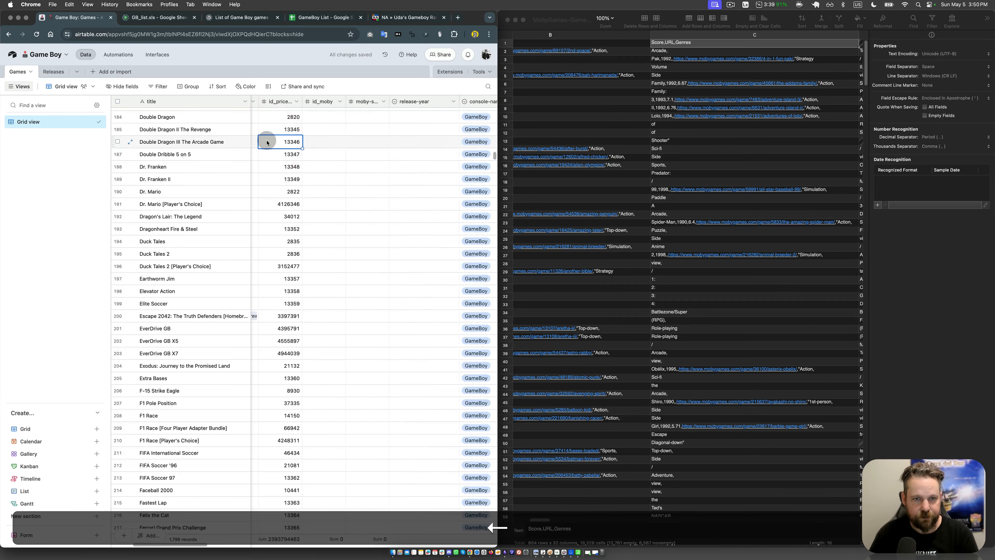
Step: Rename the id_moby field in the Games table to id-moby, using a hyphen as the separator
key(Left)
double_click(422, 100)
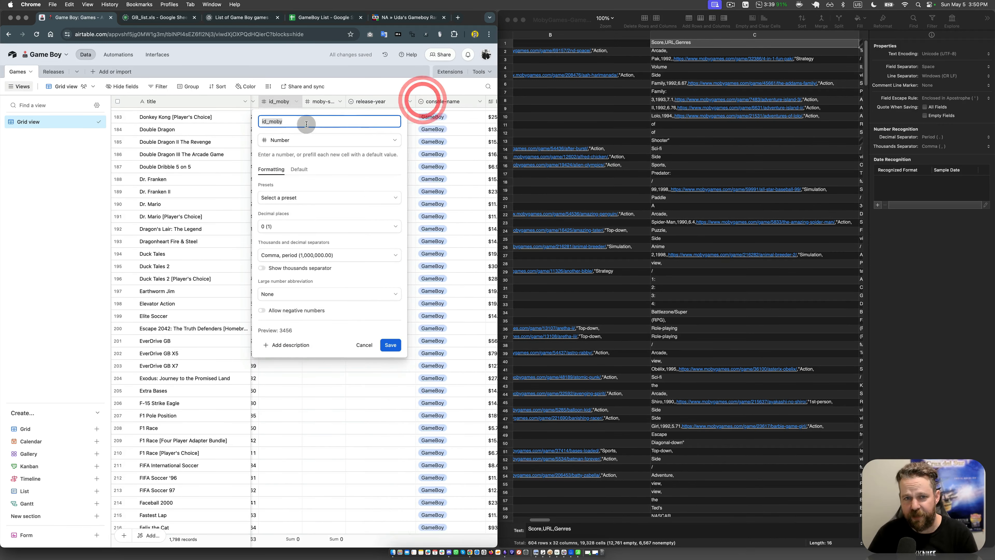
click(270, 121)
key(BackSpace)
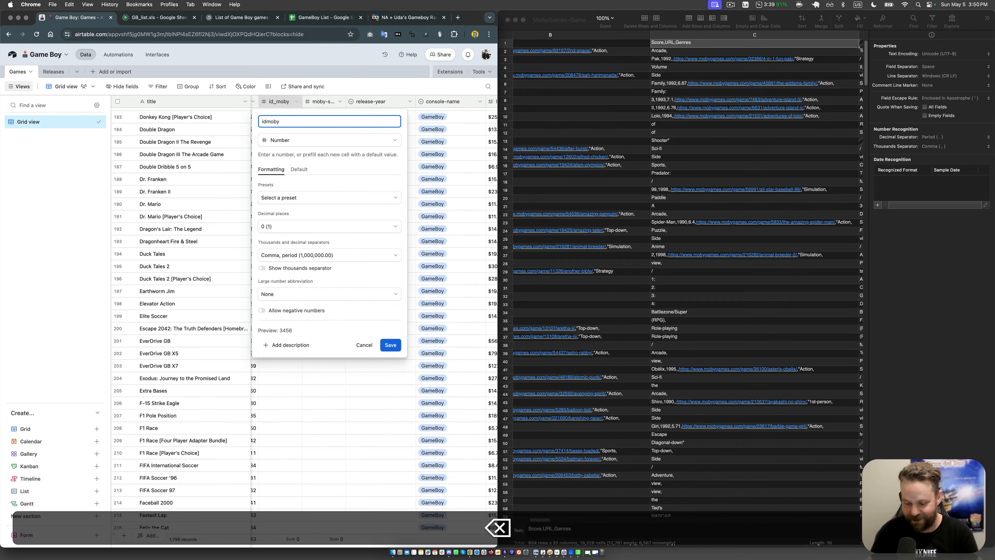
key(Return)
click(310, 113)
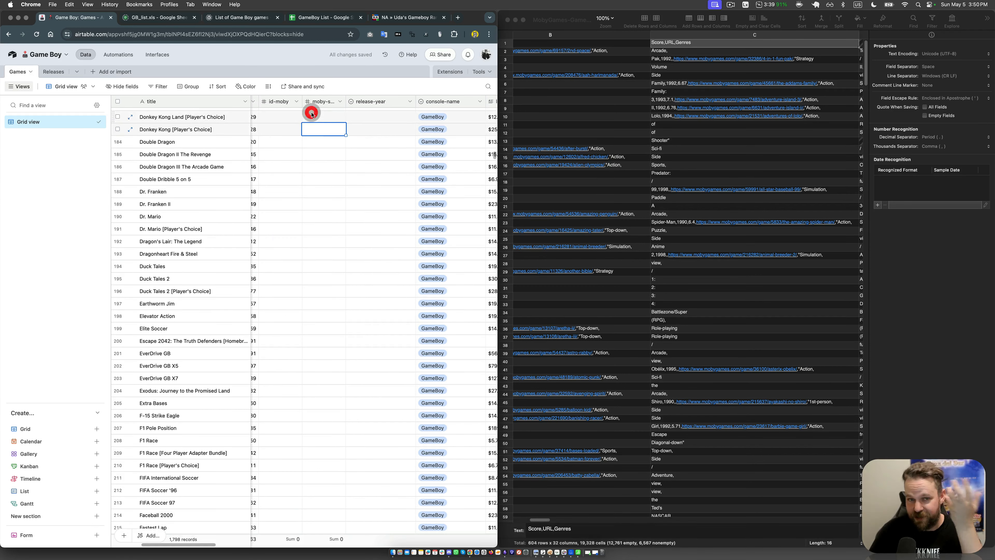
Step: Review the Games table's fields from release through cib-price to check their names and order
click(315, 172)
key(Left)
key(Left)
key(Left)
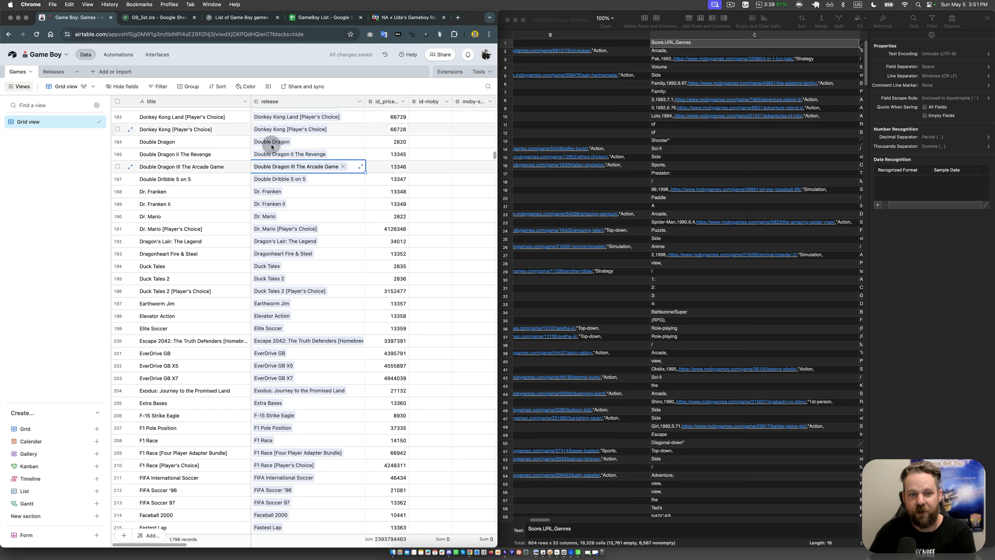
click(328, 267)
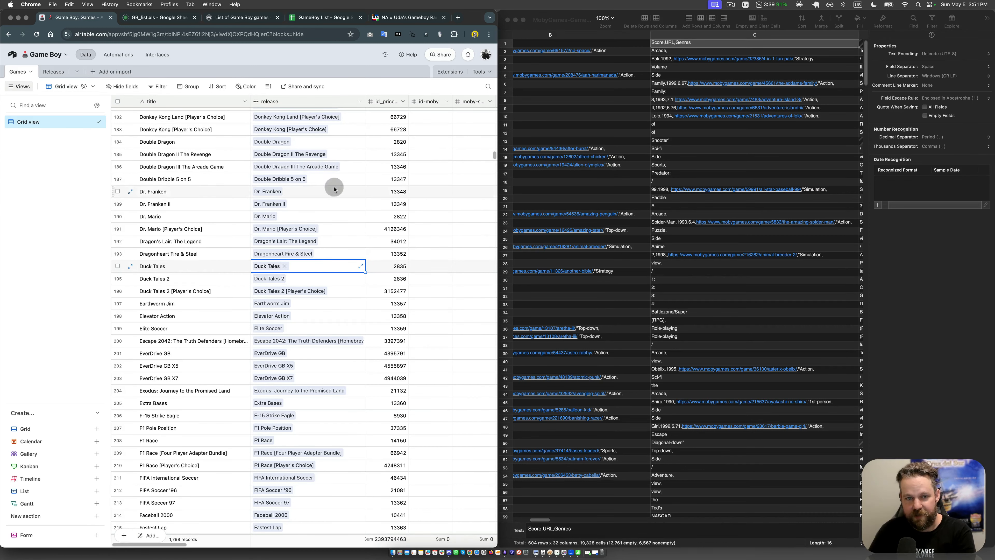
click(433, 229)
key(Right)
key(Right)
key(Right)
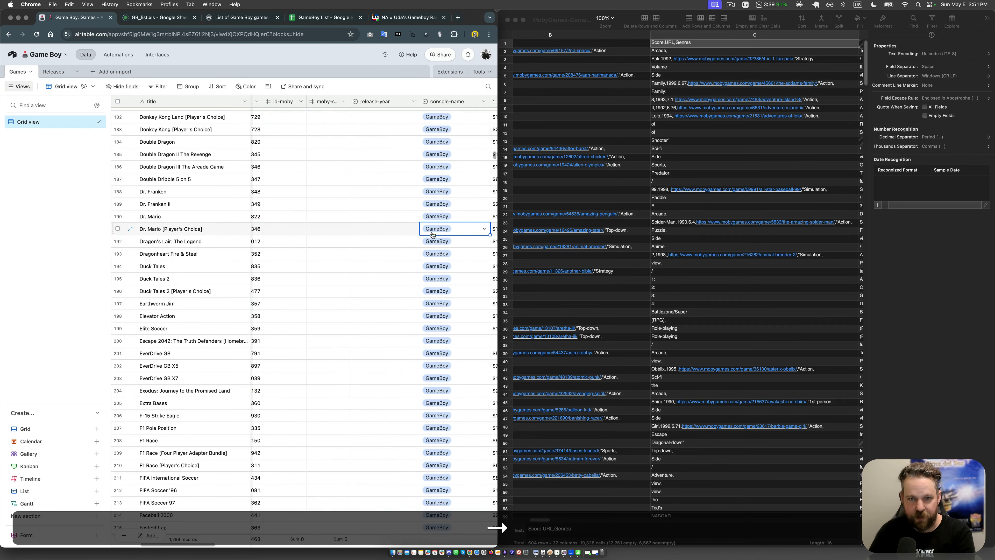
click(304, 208)
click(392, 212)
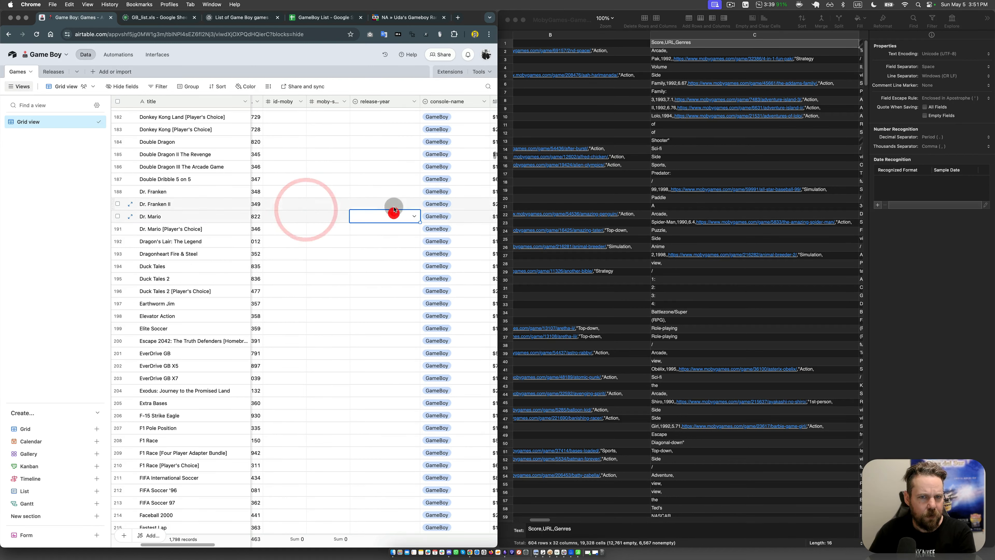
key(Right)
key(Right)
key(Right)
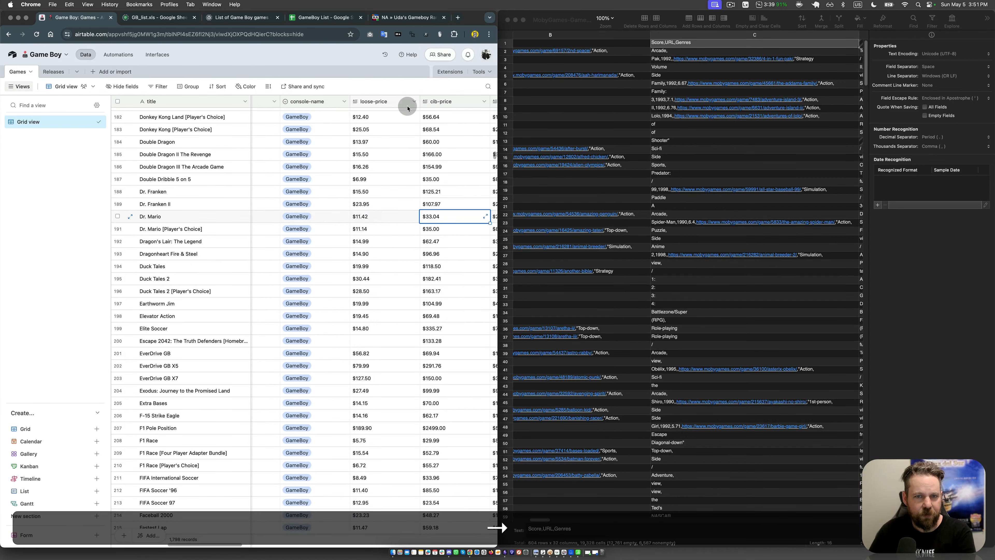
key(Left)
key(Left)
key(Left)
Step: Check the MobyGames CSV header and start inserting a new field directly before console-name in the Games table
click(750, 73)
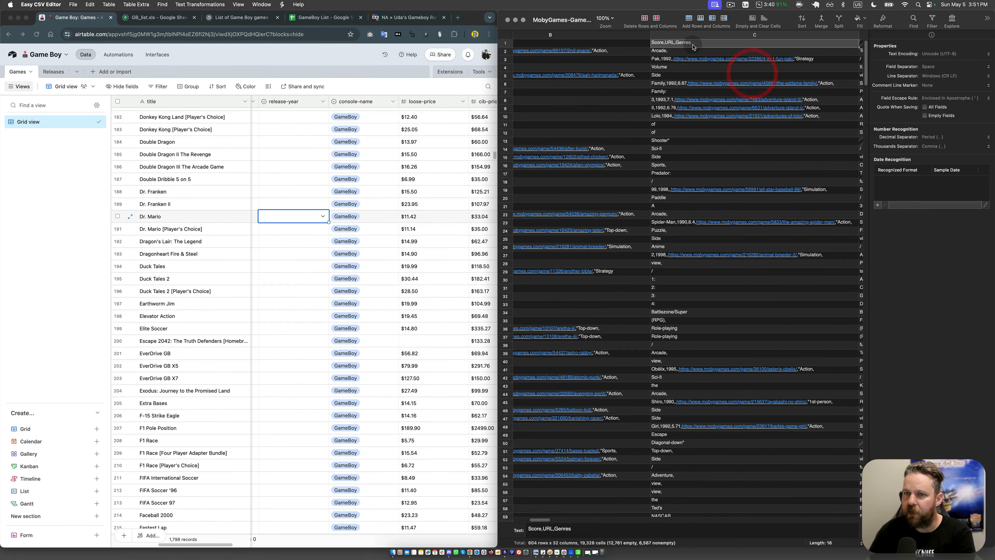
right_click(343, 105)
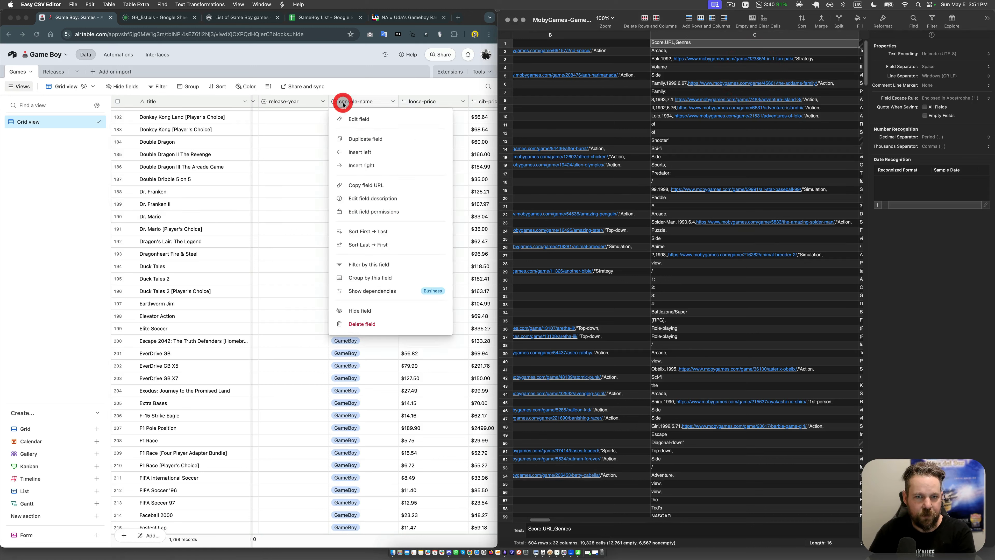
click(352, 152)
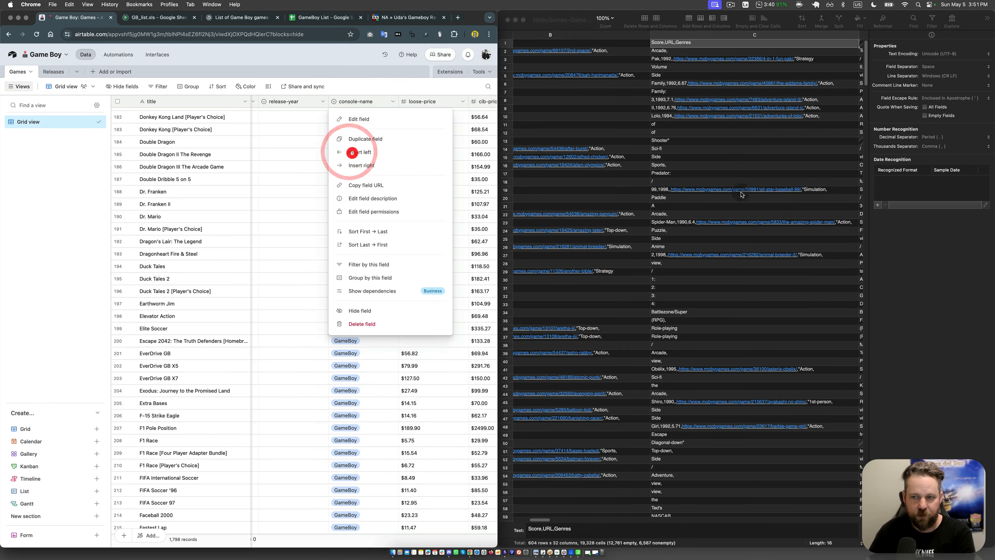
Step: Examine how the genre values are laid out across the columns of the MobyGames CSV file
click(800, 280)
key(Right)
key(Right)
key(Right)
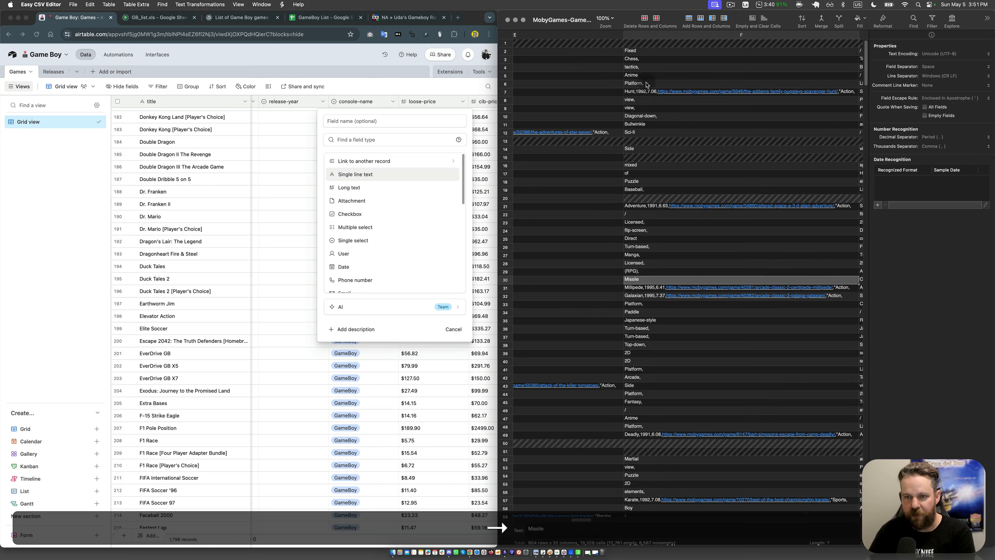
drag(643, 67, 652, 96)
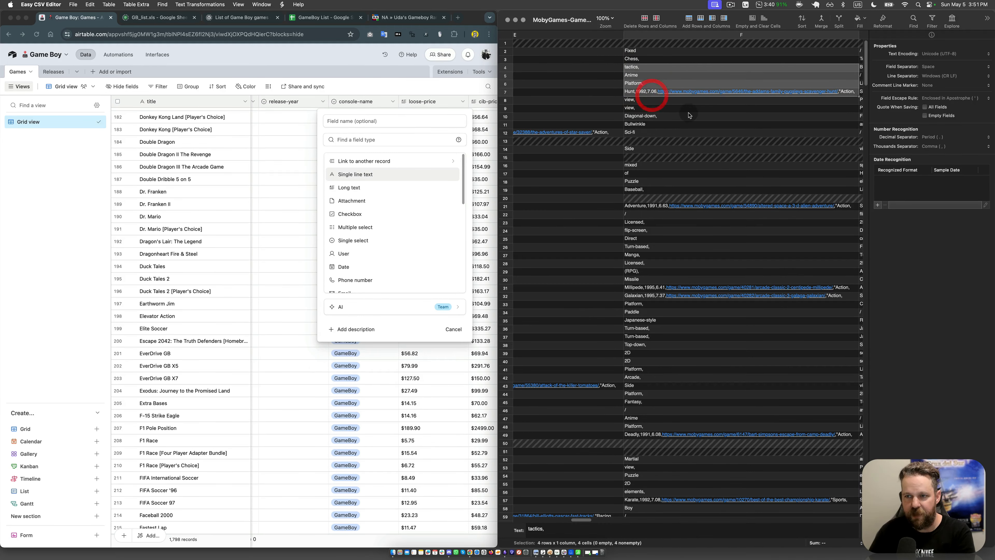
click(690, 102)
click(639, 93)
key(Right)
key(Right)
key(Right)
key(Right)
key(Right)
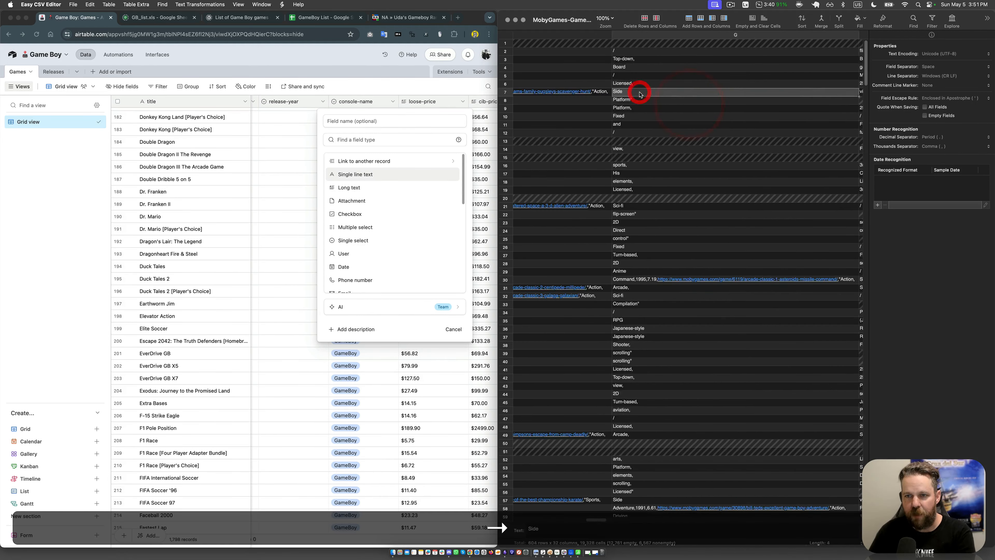
key(Left)
key(Left)
key(Left)
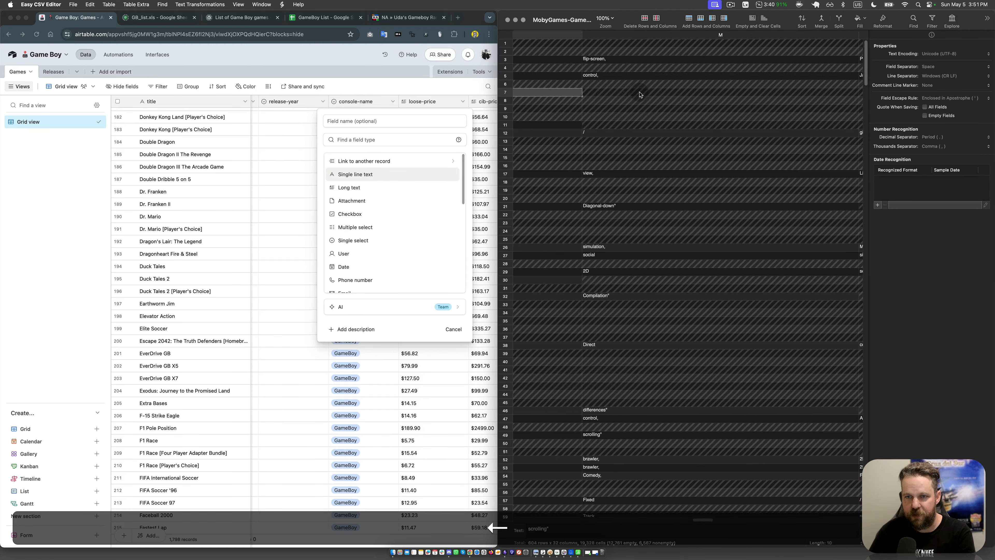
key(Right)
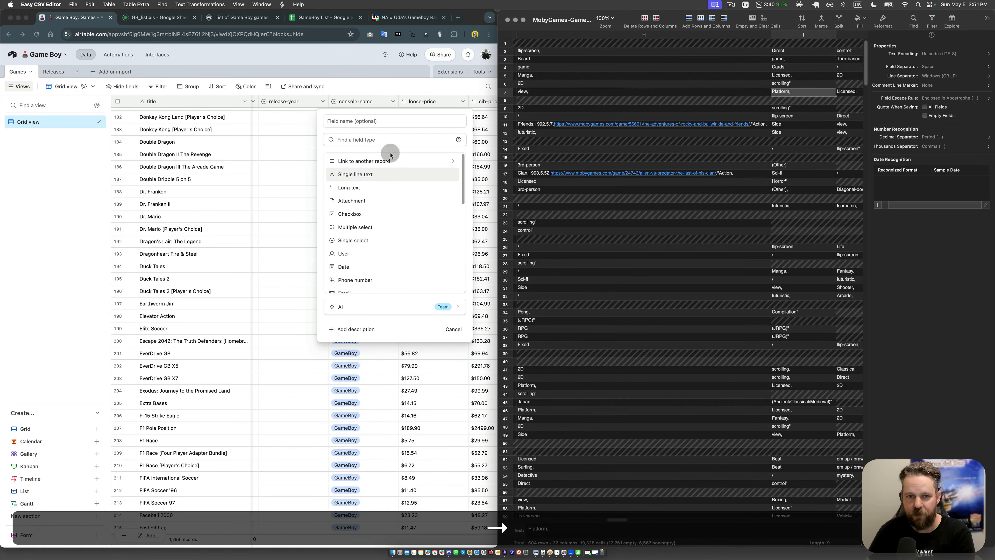
Step: Set the new field's type to Multiple select, name it genres, and create it
click(364, 197)
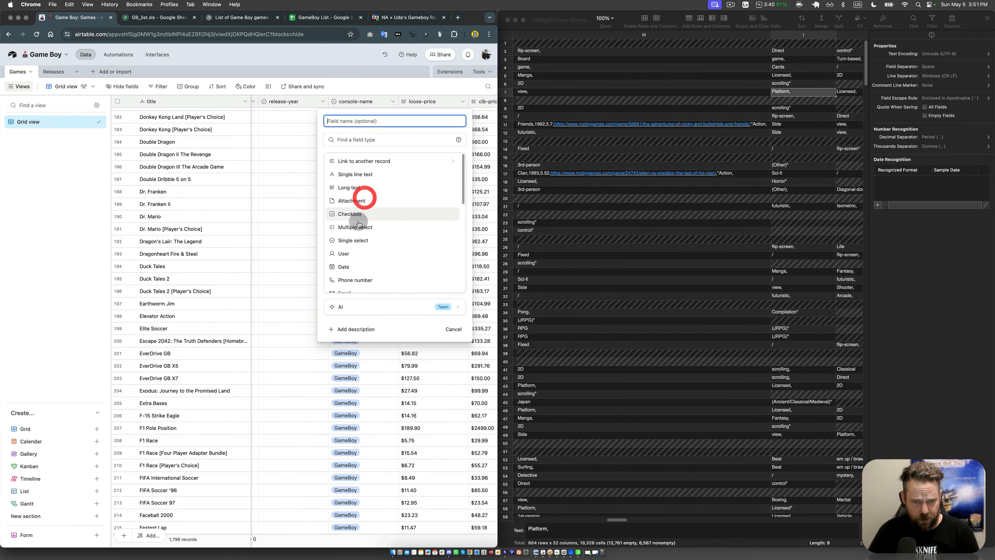
click(360, 226)
click(364, 120)
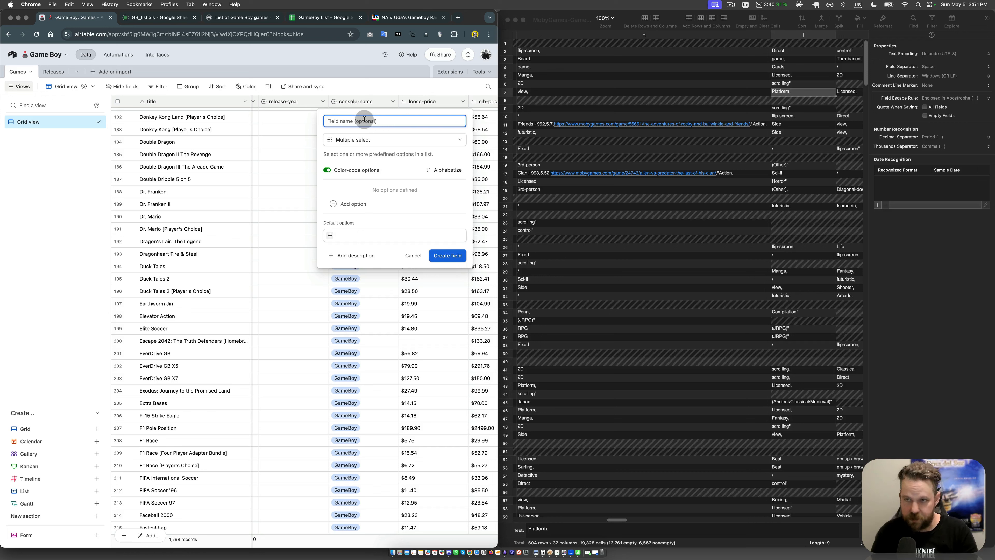
text(genres)
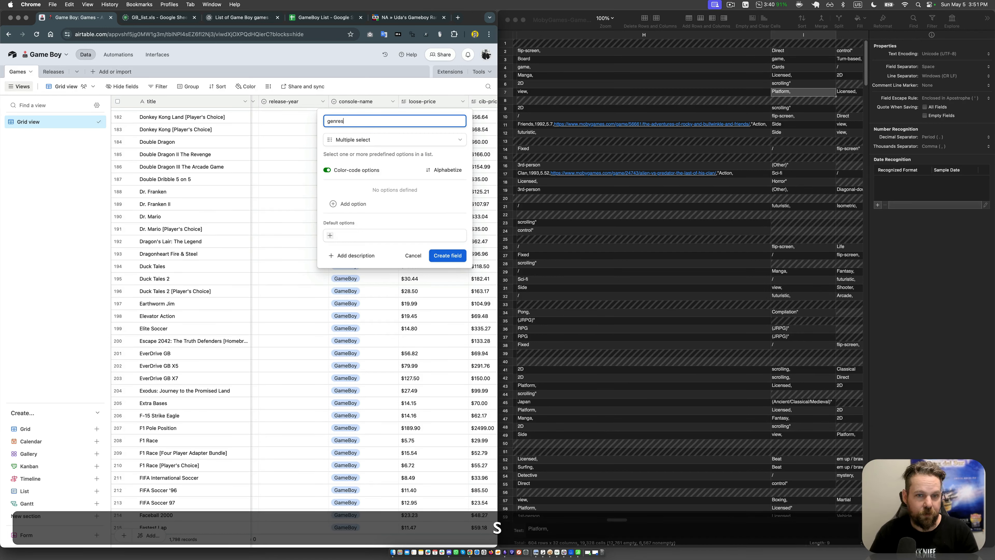
key(Return)
click(368, 153)
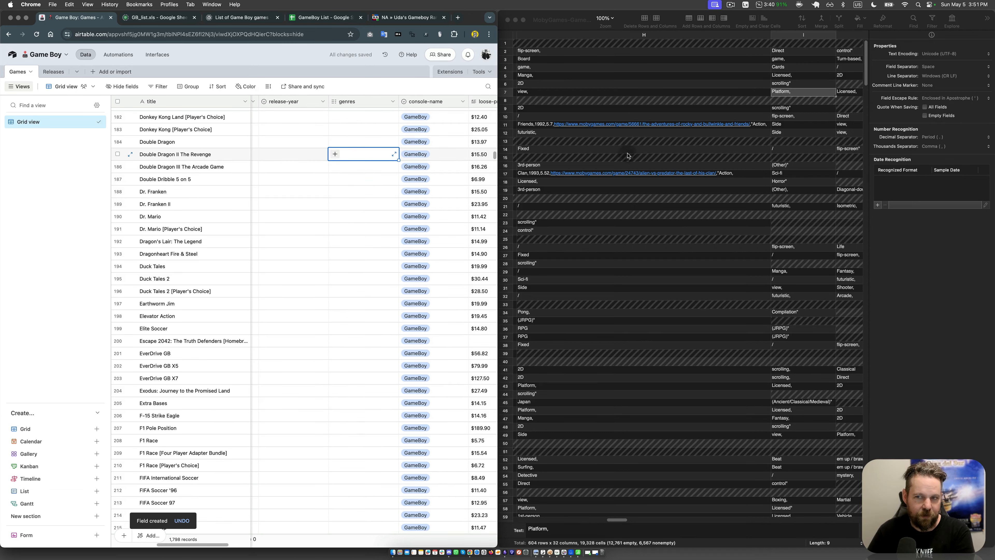
Step: Recheck the MobyGames CSV header and insert a URL field named url between genres and console-name in the Games table
click(813, 208)
scroll(609, 51, left, 10)
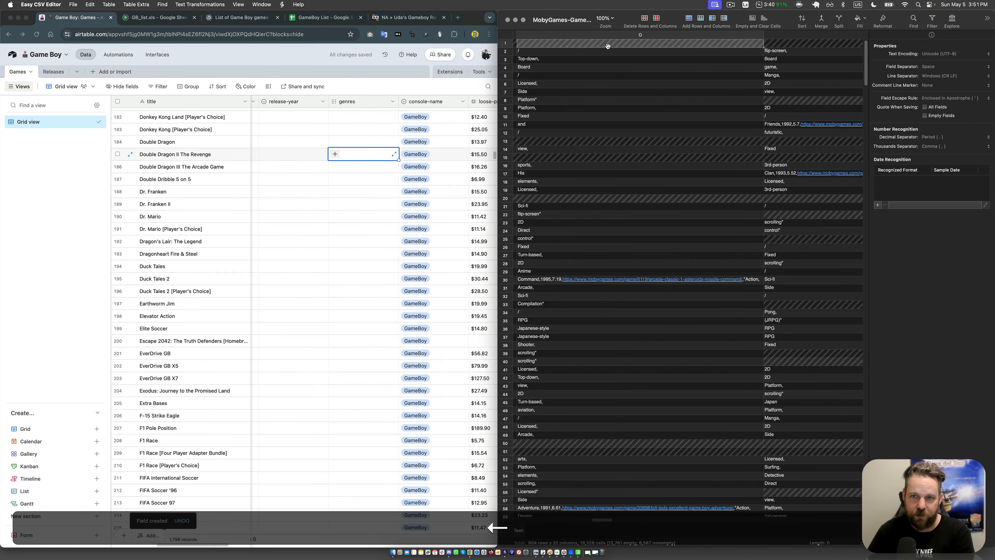
scroll(608, 46, left, 6)
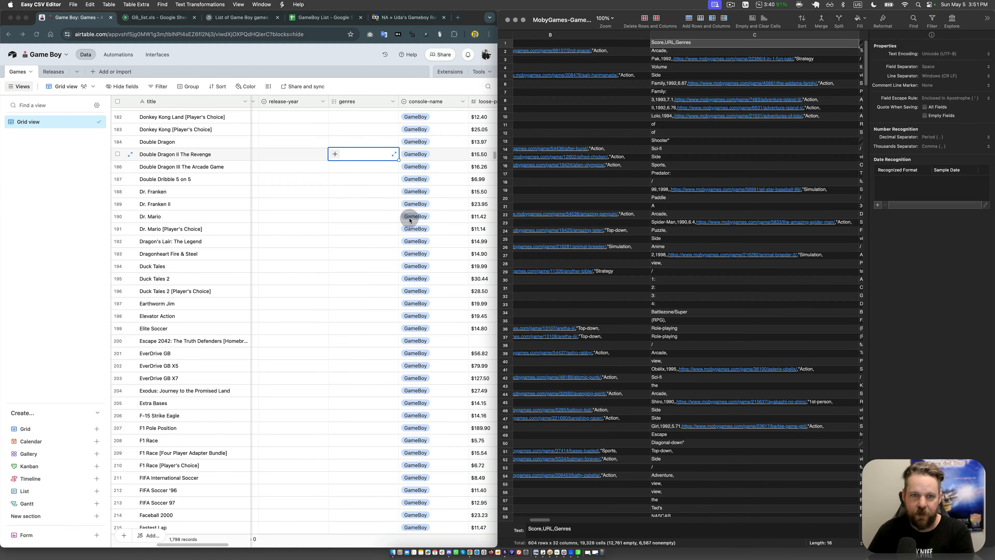
click(364, 212)
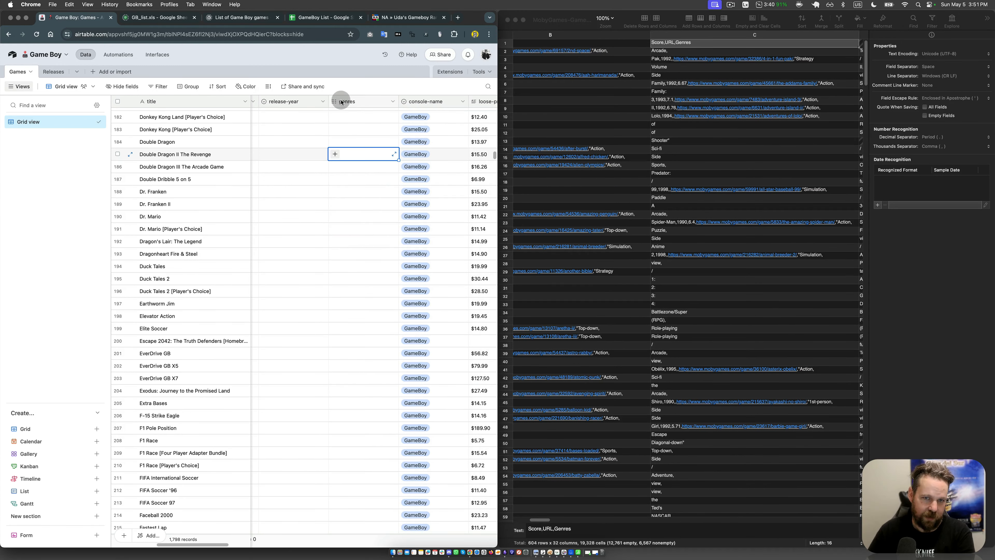
right_click(422, 99)
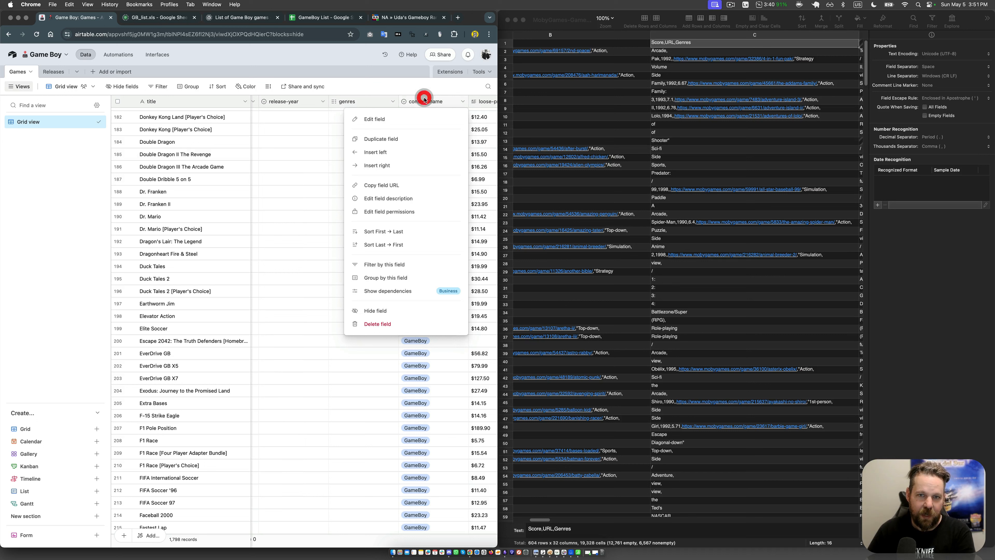
click(377, 151)
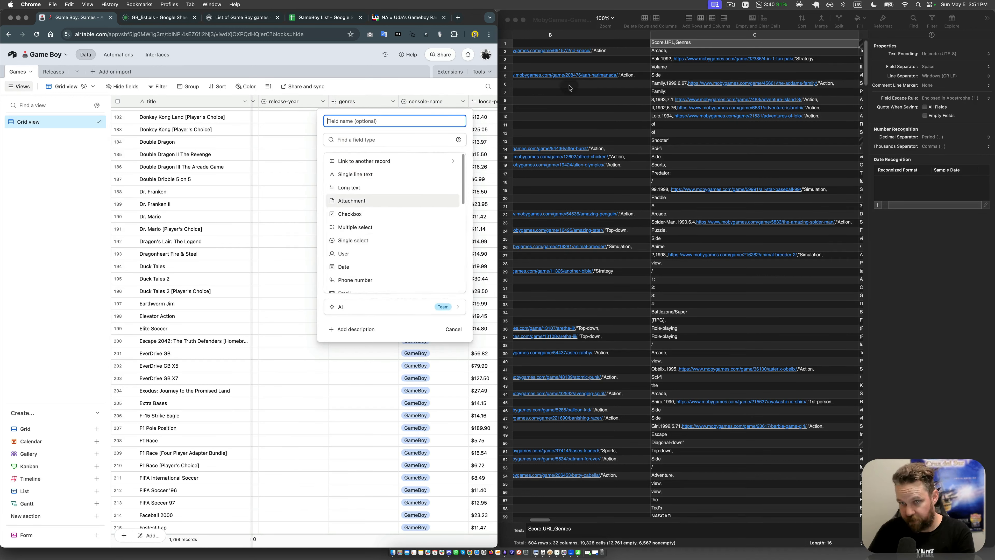
scroll(382, 205, down, 3)
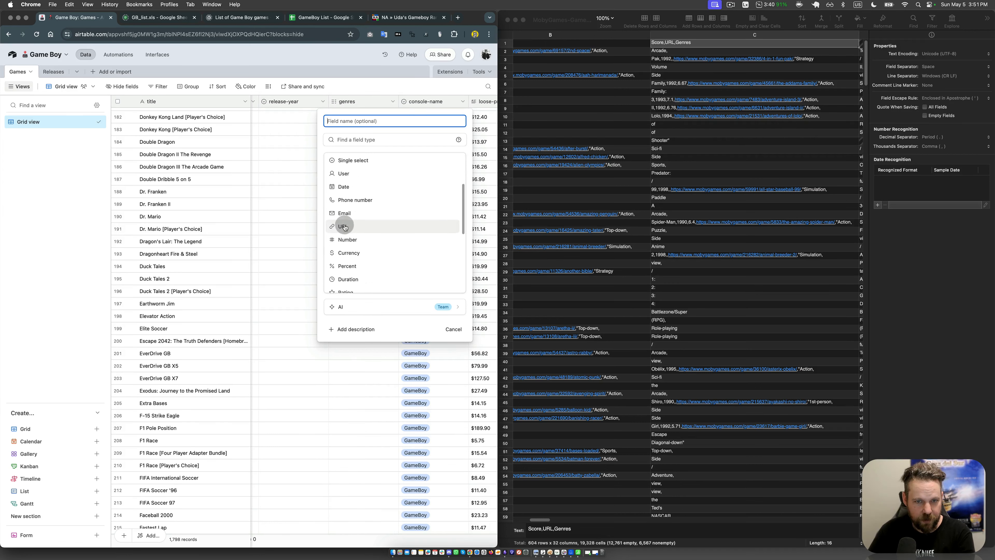
click(345, 227)
click(372, 121)
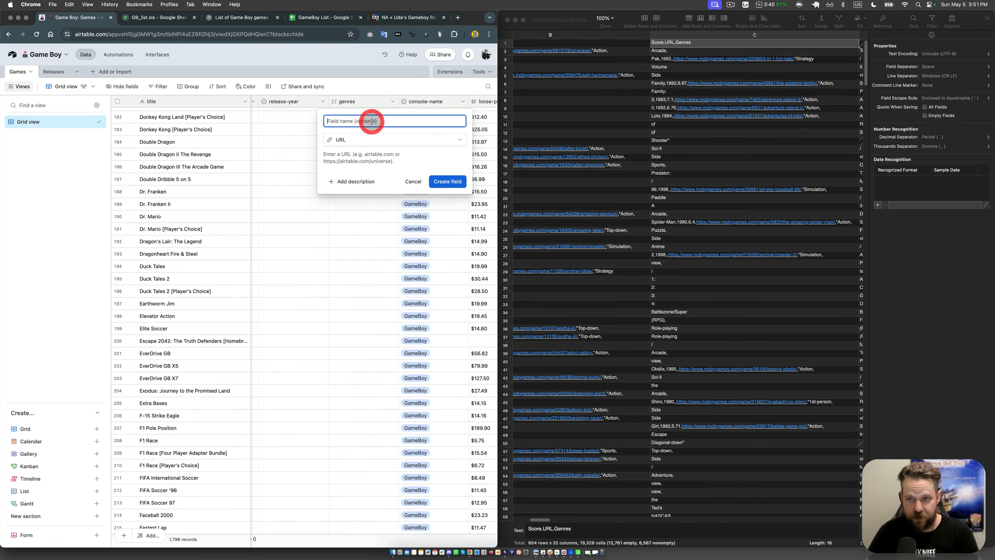
text(url)
key(Return)
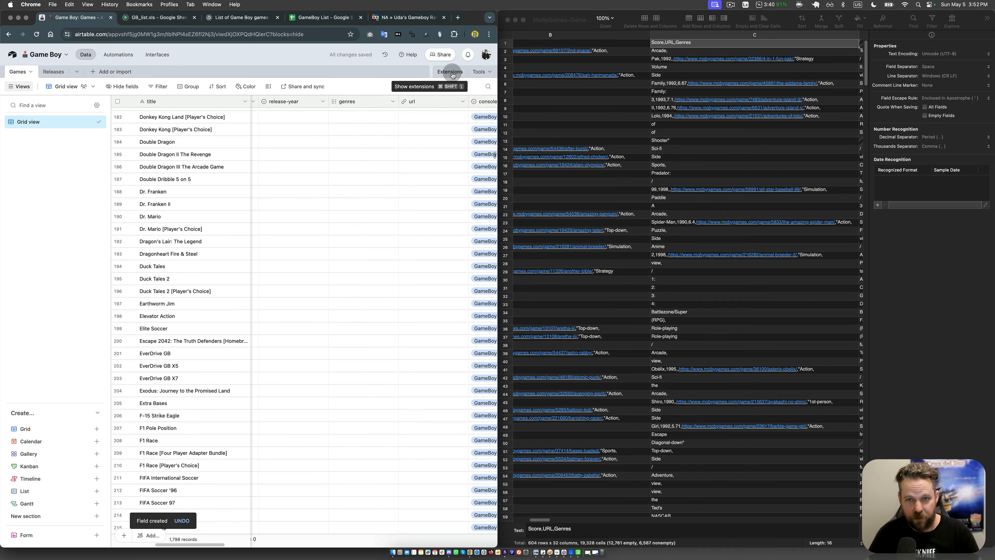
Step: Enlarge the browser window to full width, search the extensions marketplace for csv, and add the CSV import extension to the base
key(alt+super+Up)
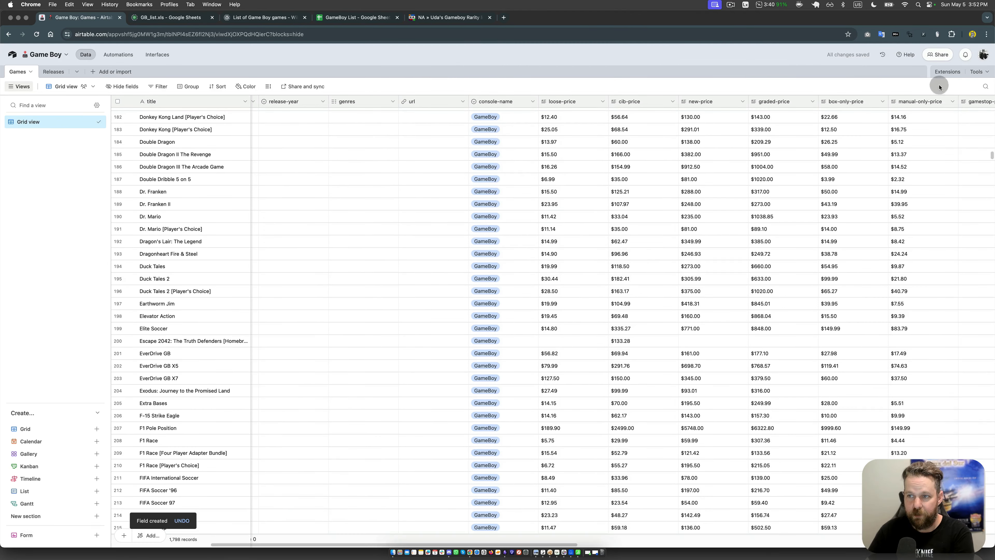
click(948, 71)
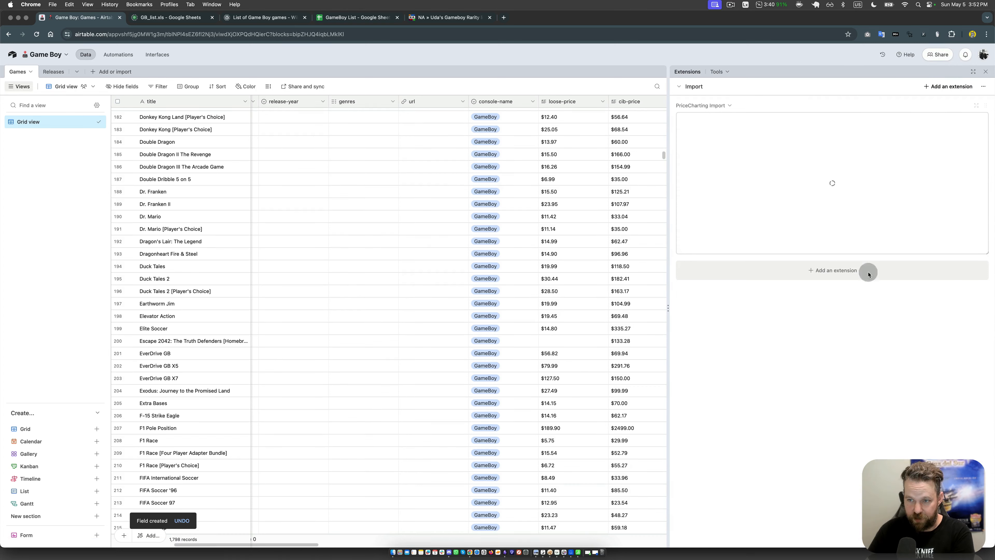
click(849, 270)
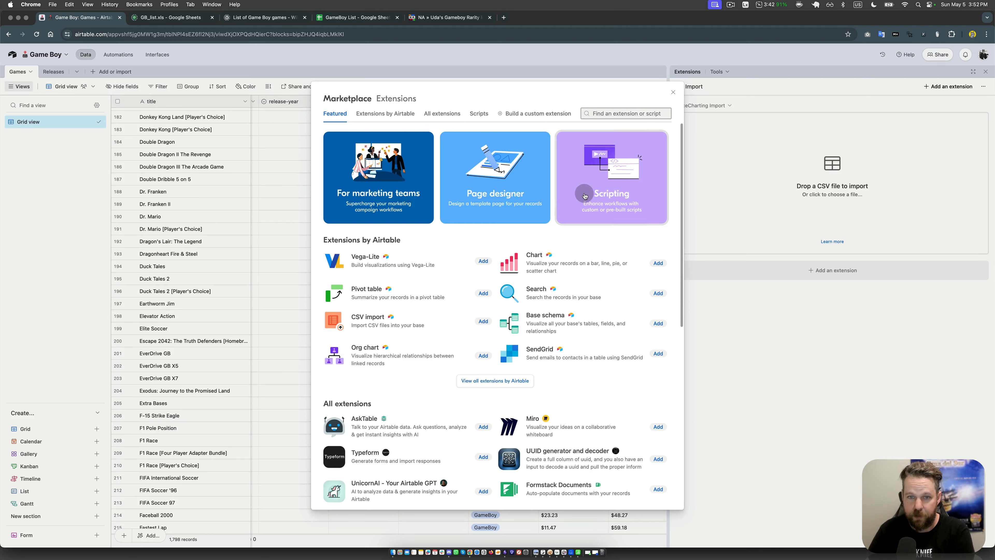
click(608, 113)
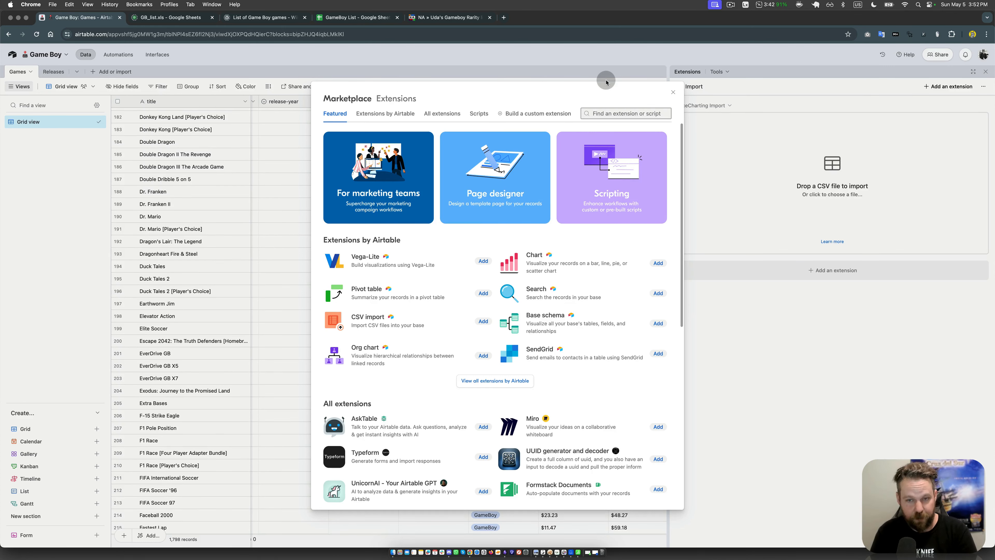
text(csv)
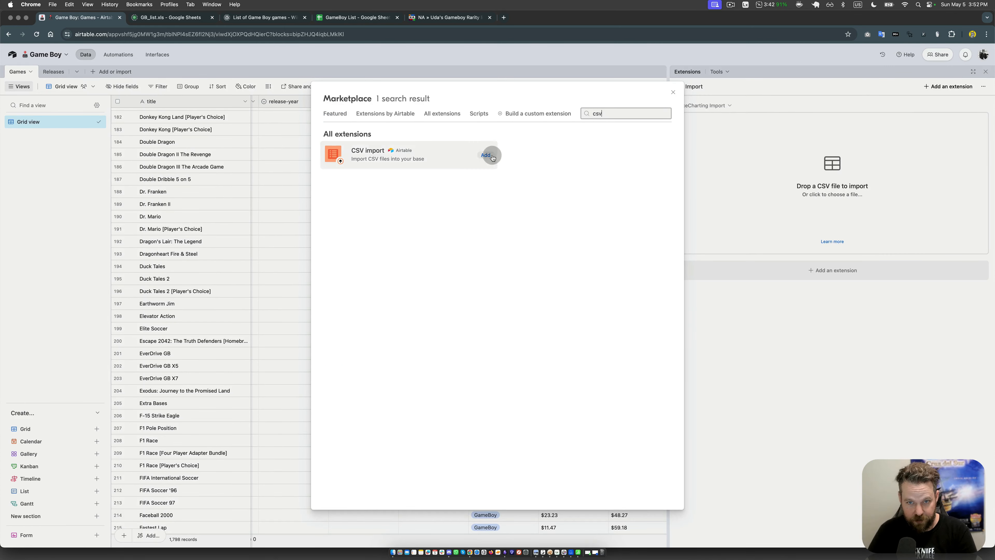
click(485, 155)
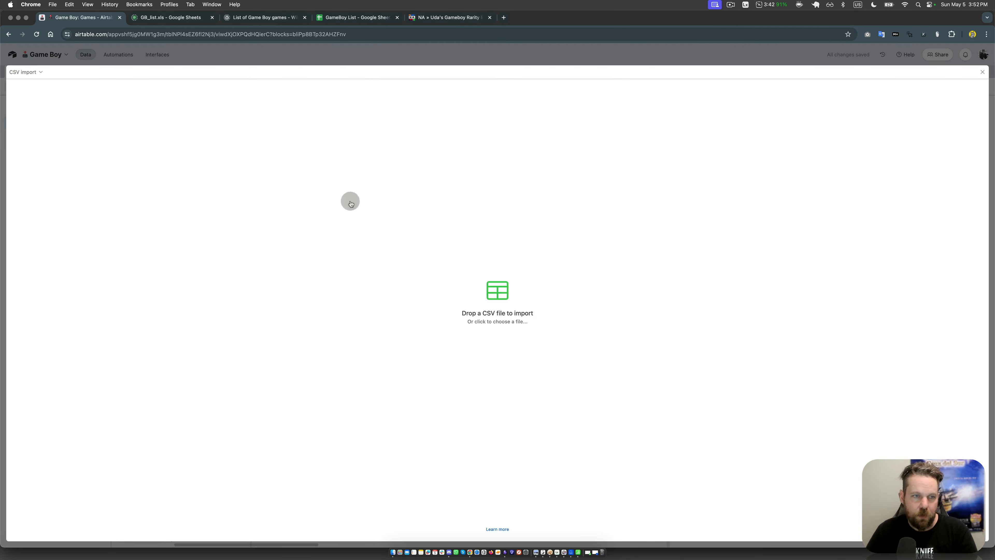
Step: Rename the CSV import extension as MobyGames to Games Import
click(28, 72)
click(47, 88)
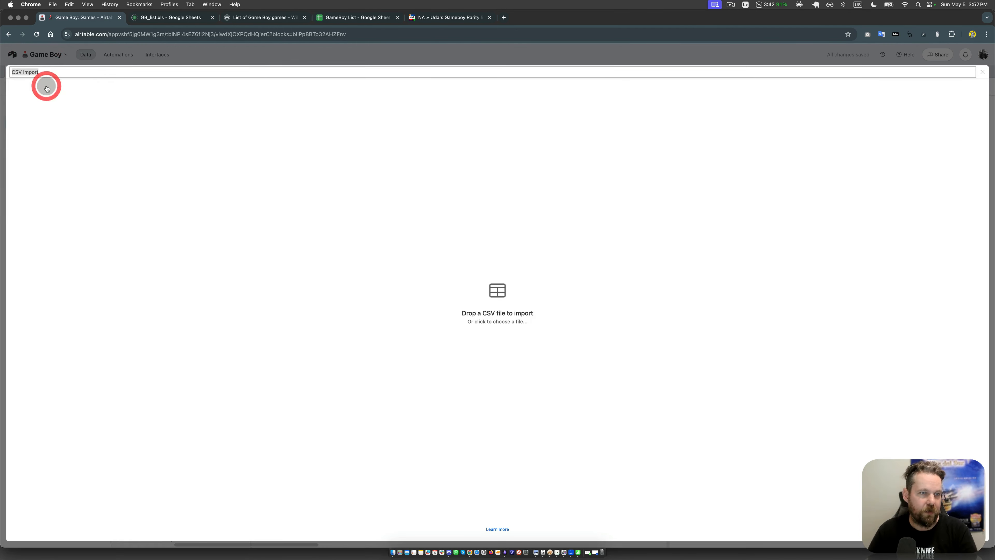
text(MobyGam)
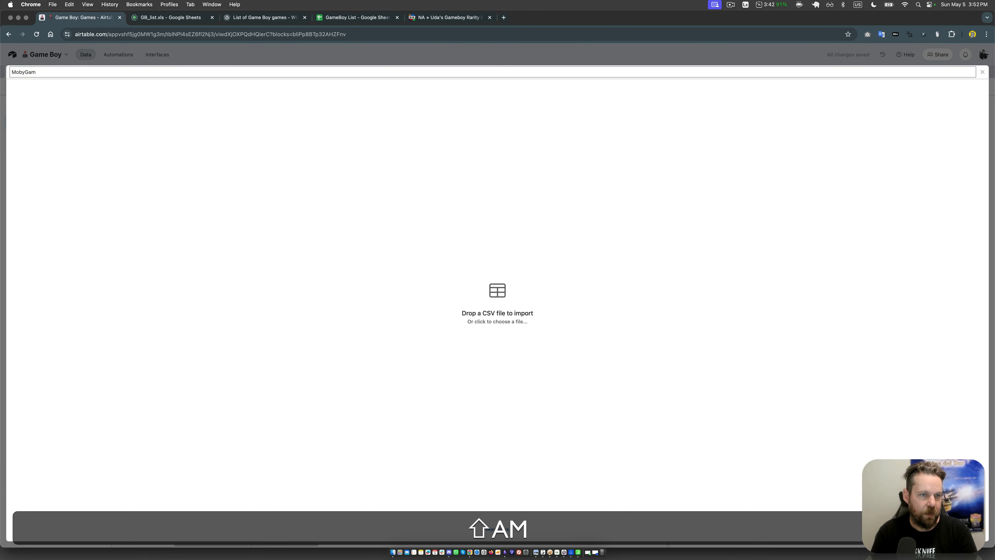
text(es to Games )
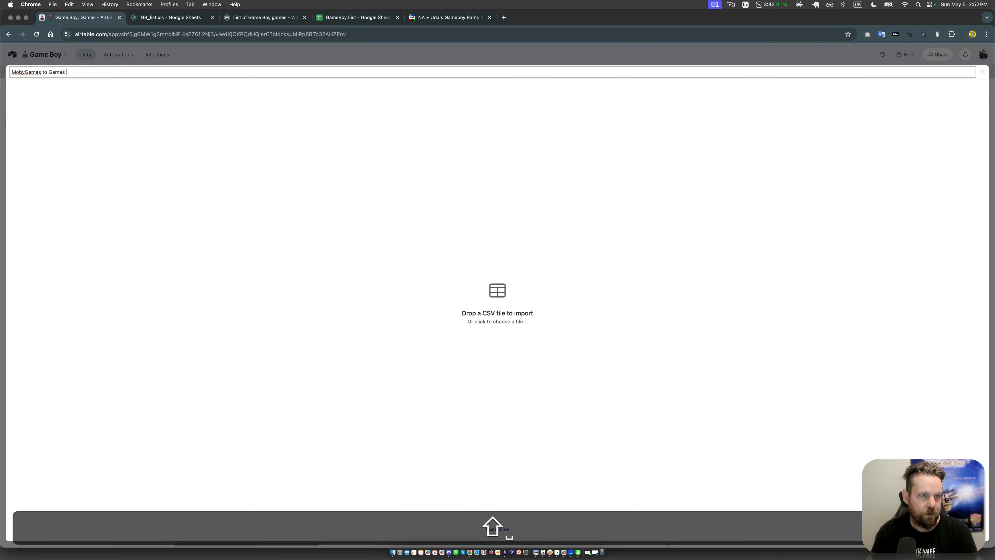
text(Import)
key(Return)
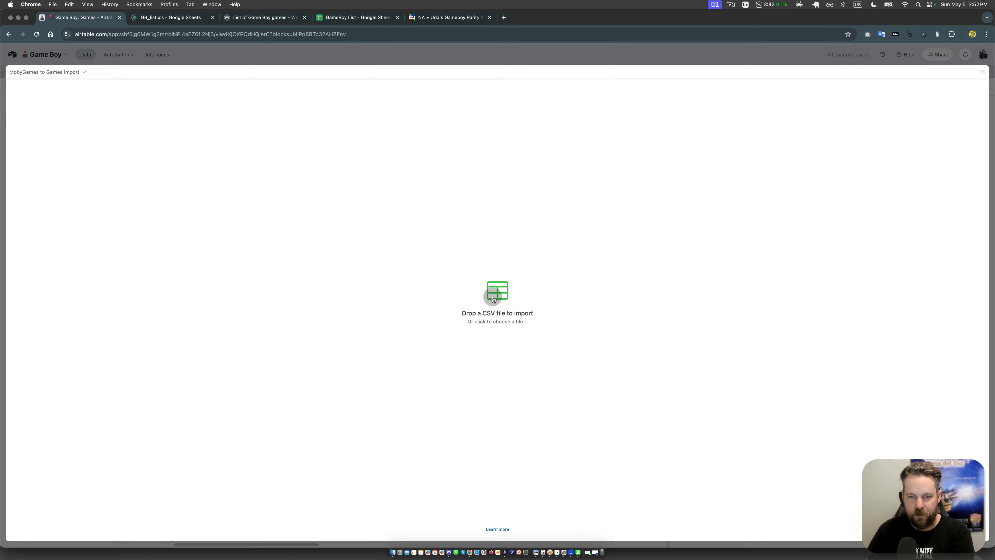
Step: Load MobyGames-GameBoy.csv into the import extension and merge its rows with existing Games records by the title field
click(505, 299)
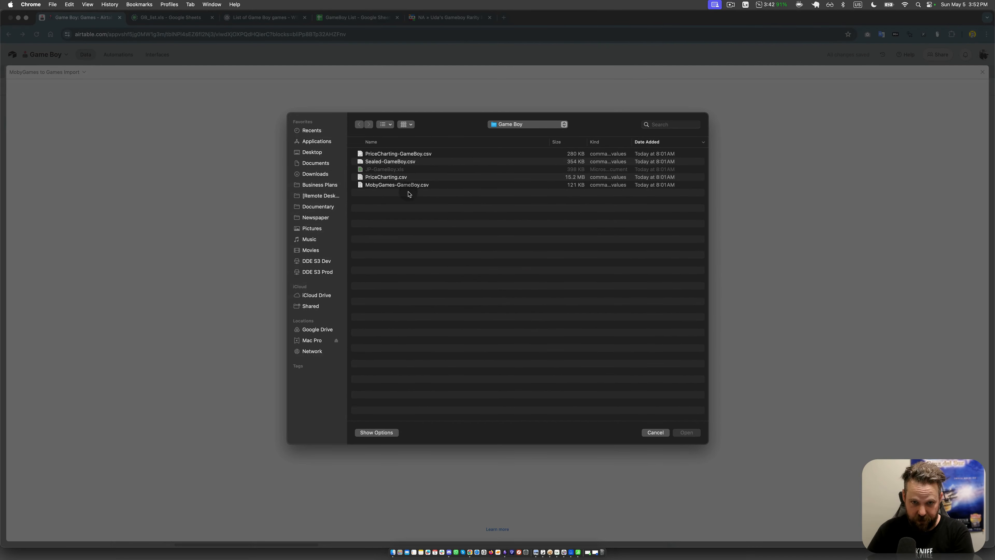
double_click(408, 186)
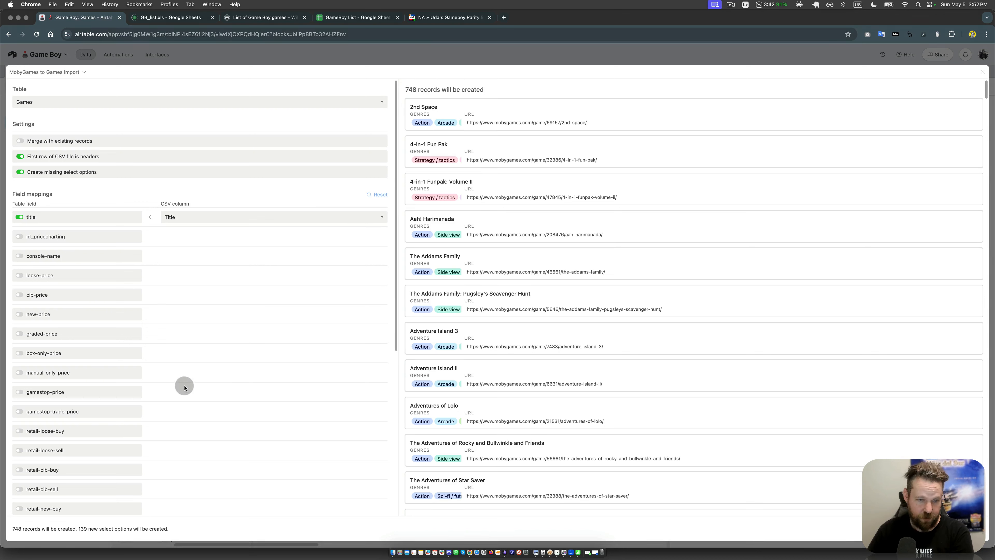
click(42, 142)
click(43, 176)
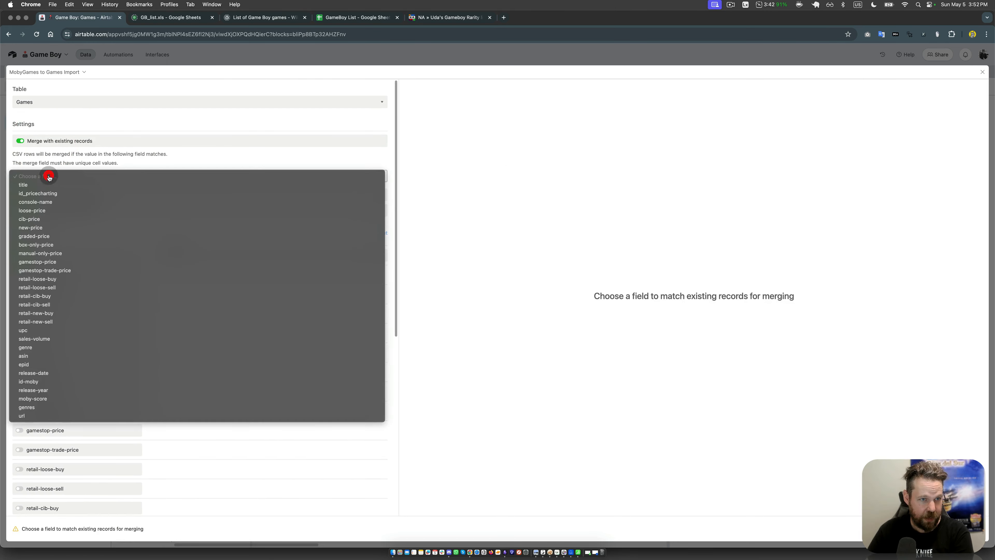
click(43, 183)
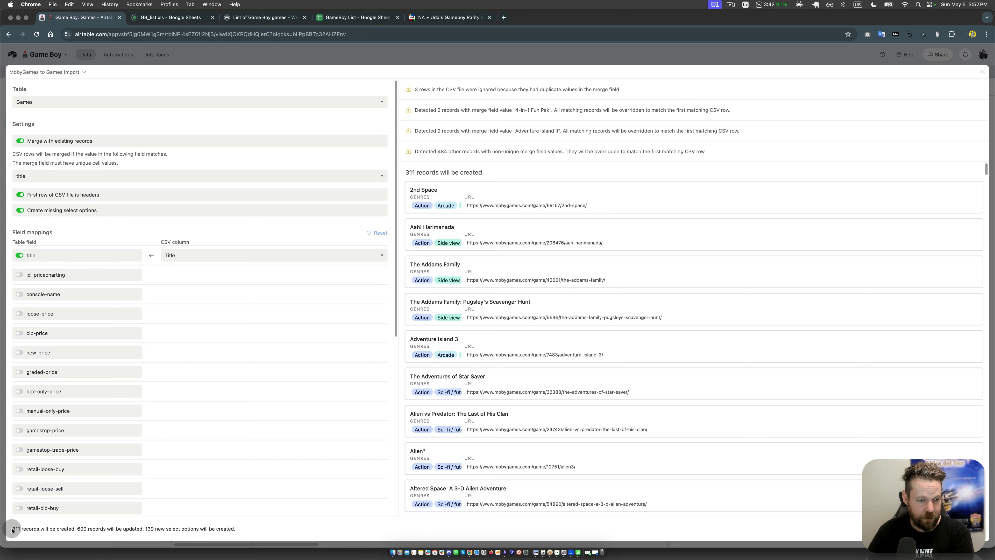
click(157, 529)
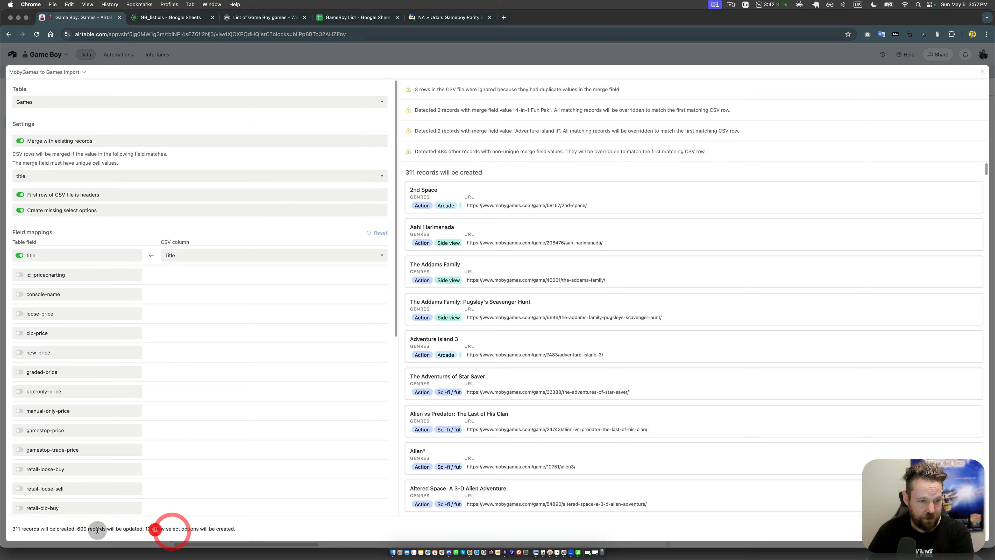
double_click(82, 528)
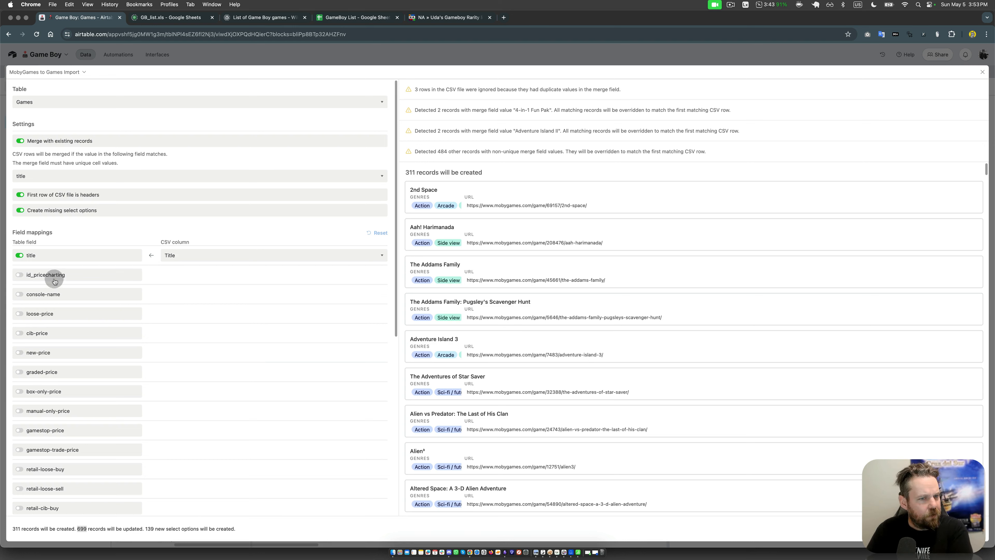
Step: Map the moby-score, release-year and id-moby fields to the CSV columns Moby Score, Release Year and ID
scroll(117, 301, down, 10)
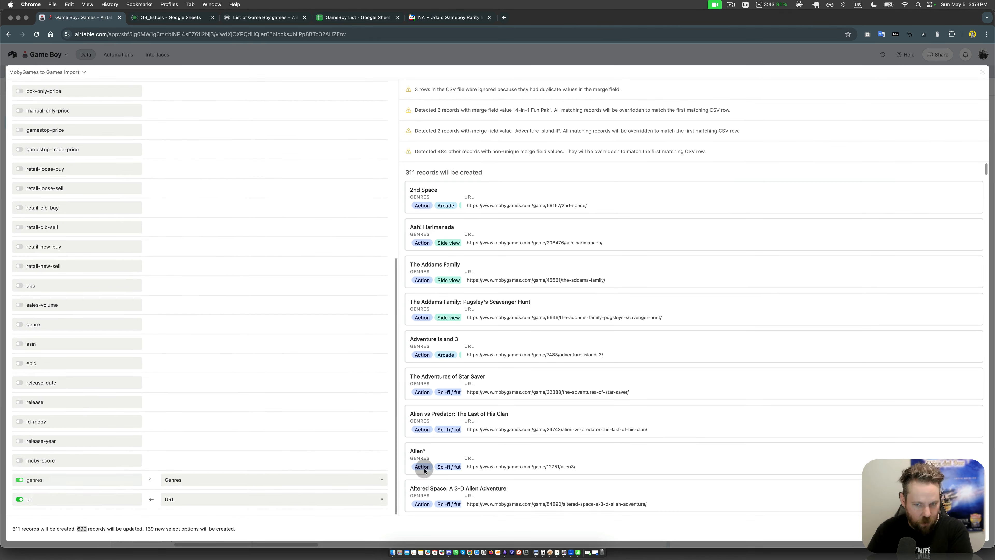
drag(590, 358, 474, 357)
click(474, 356)
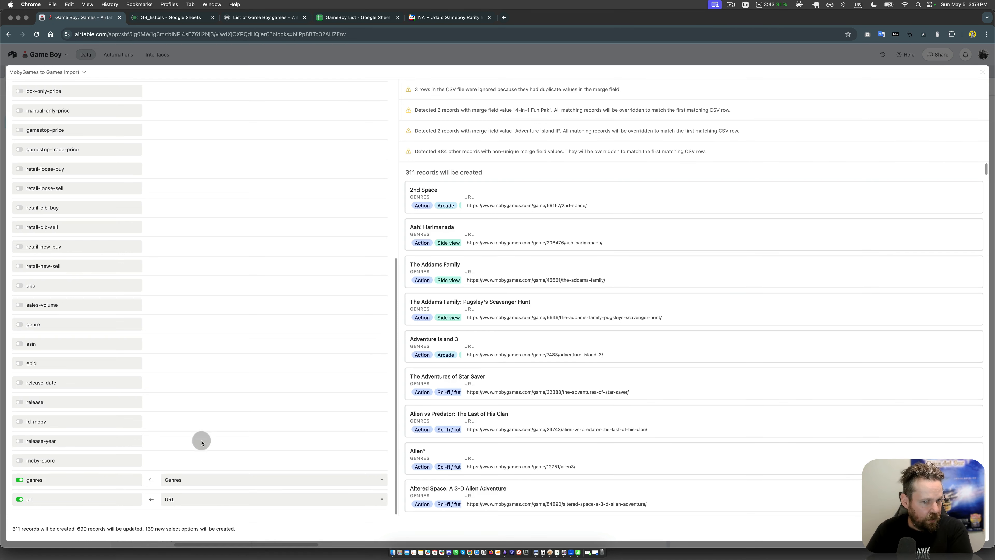
click(44, 460)
click(236, 461)
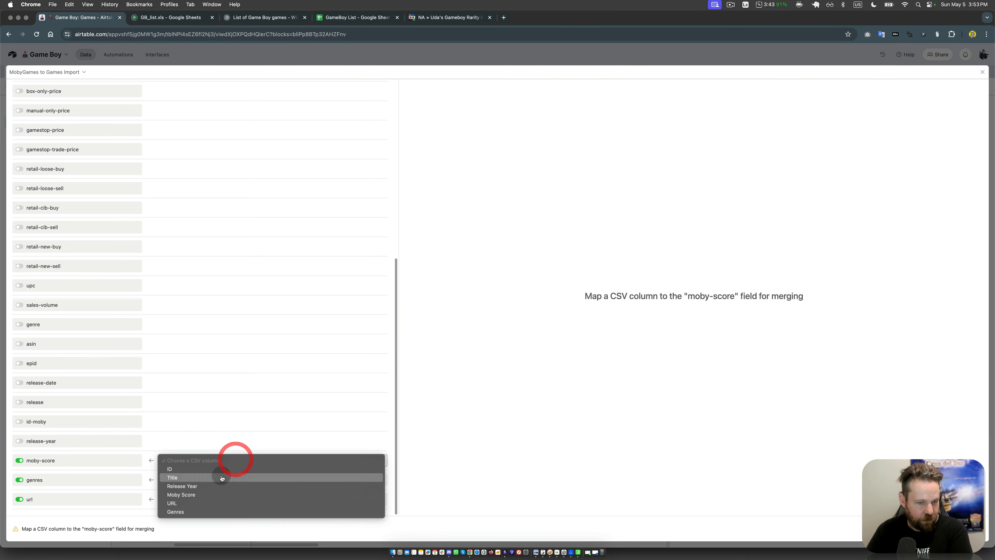
click(192, 495)
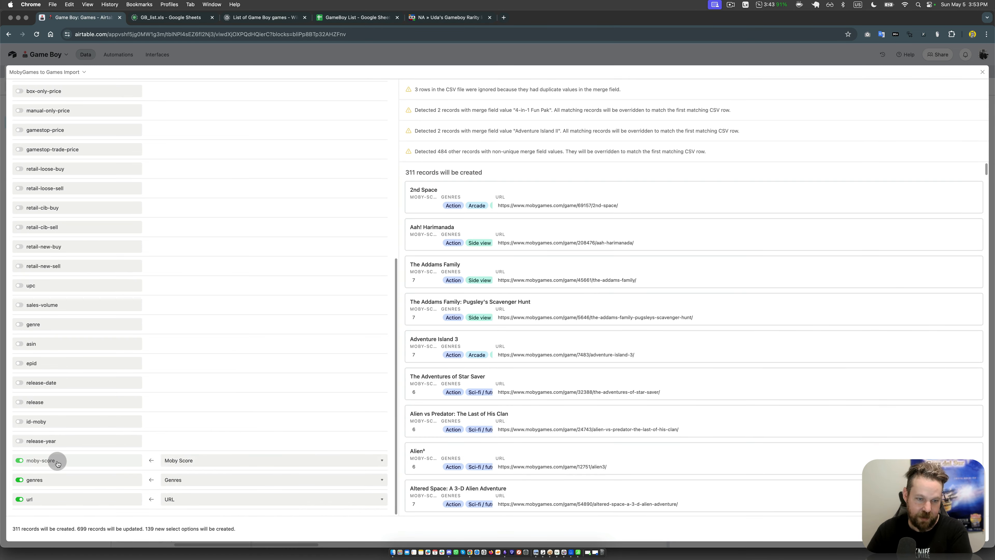
click(40, 440)
click(248, 441)
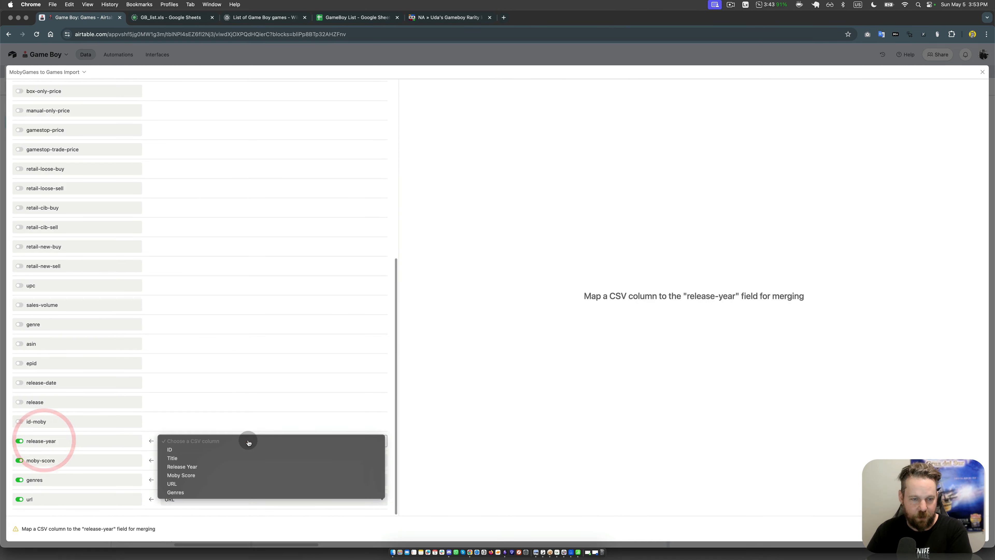
click(208, 466)
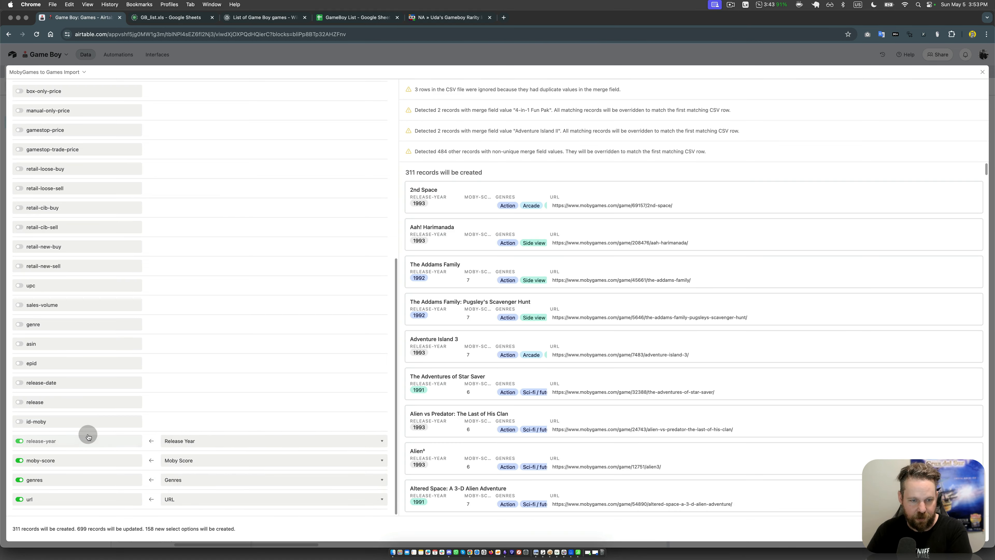
click(19, 422)
click(204, 421)
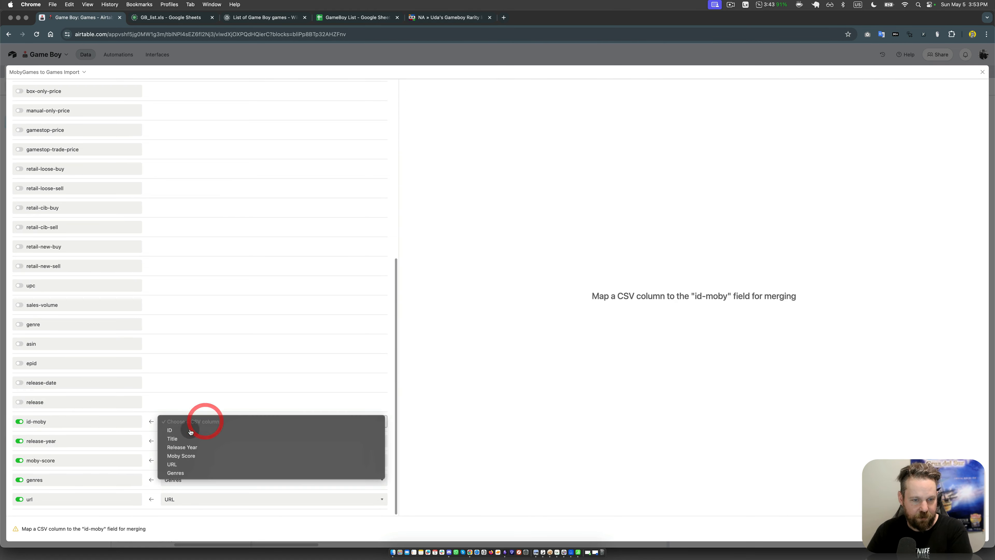
click(190, 431)
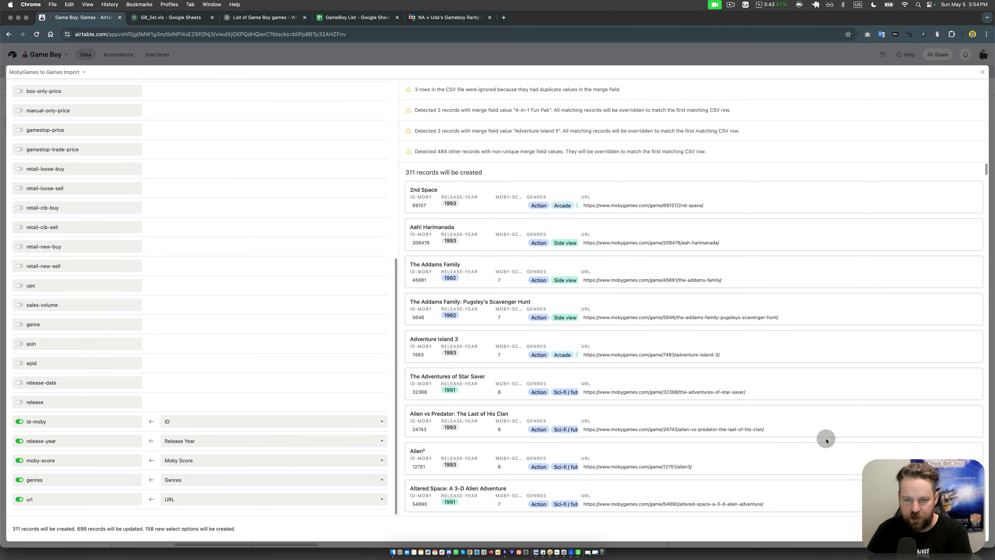
Step: Switch to Easy CSV Editor and examine the MobyGames file's columns, including how its score values are written
key(ctrl+Up)
click(741, 150)
click(740, 150)
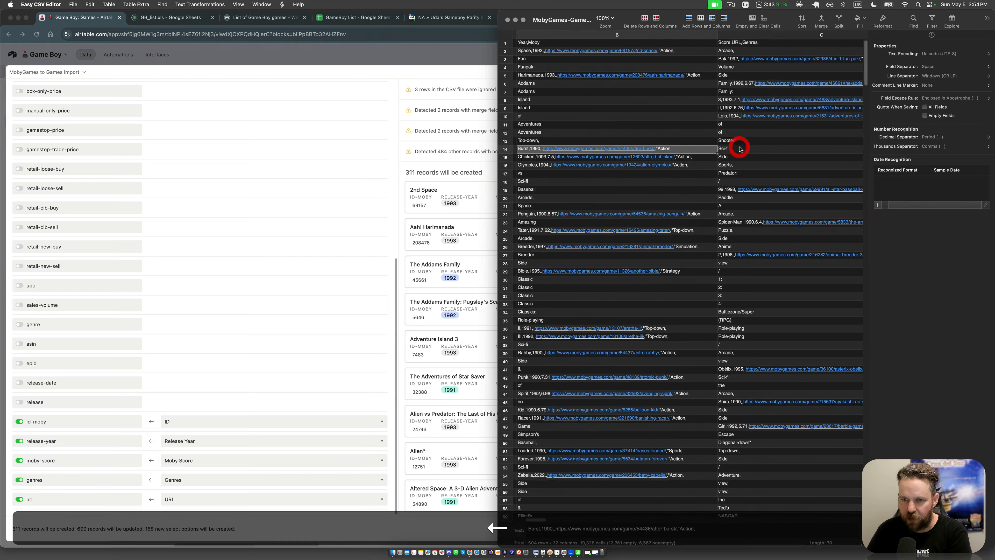
scroll(741, 153, left, 5)
click(757, 297)
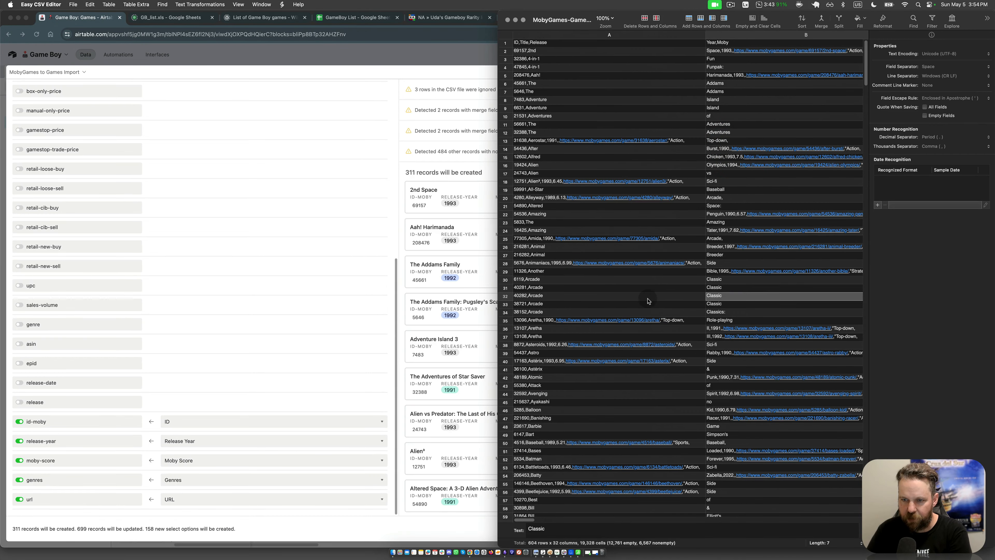
key(Right)
key(Right)
key(Right)
key(Right)
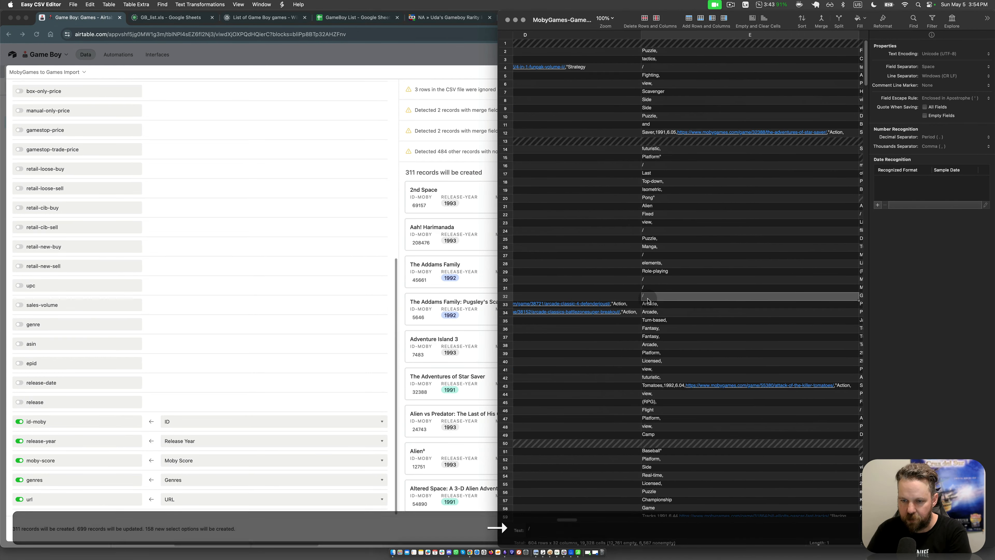
key(Right)
key(Right)
key(Right)
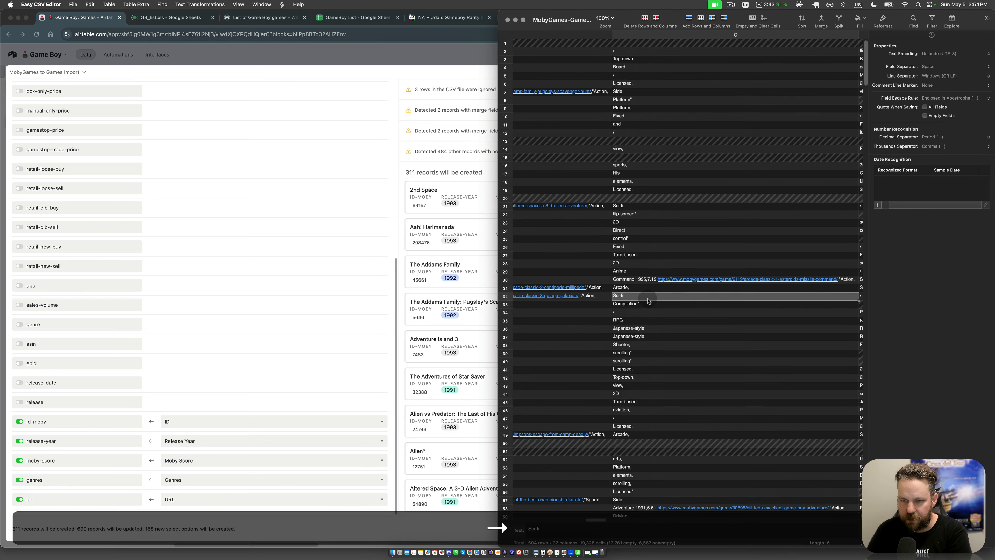
key(Right)
key(Right)
key(Right)
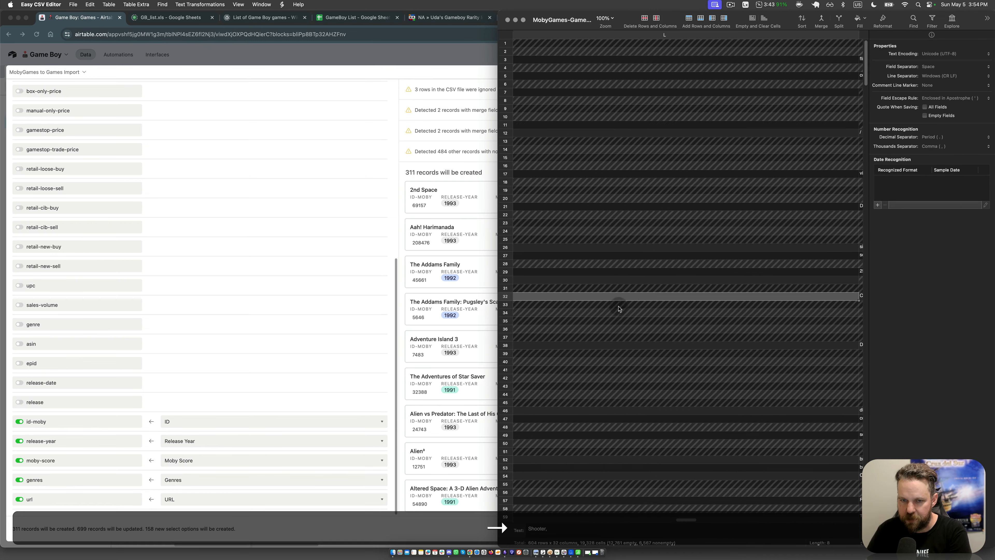
Step: Return to the Games table in Airtable, leaving the import view, and set the moby-score number field to 2 decimal places
click(330, 521)
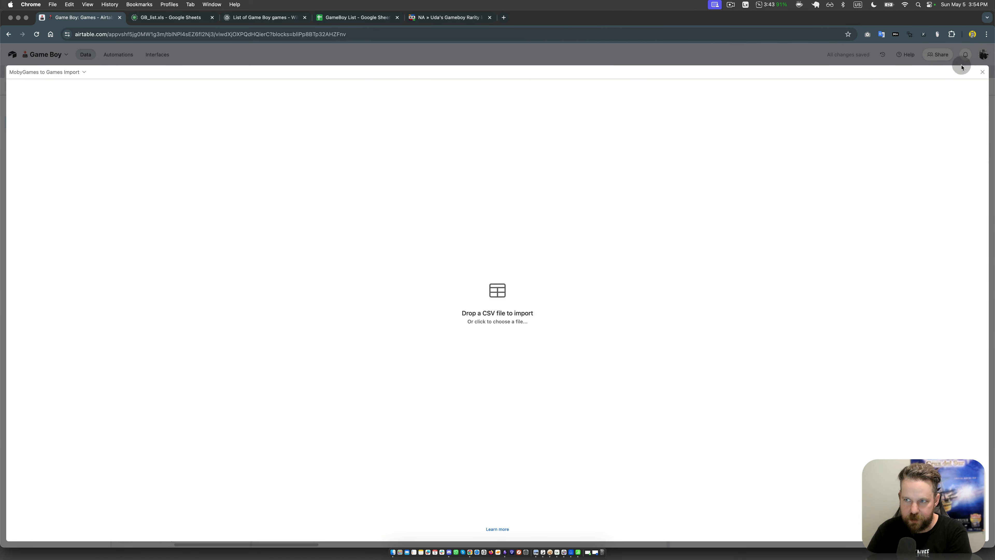
click(983, 72)
click(316, 117)
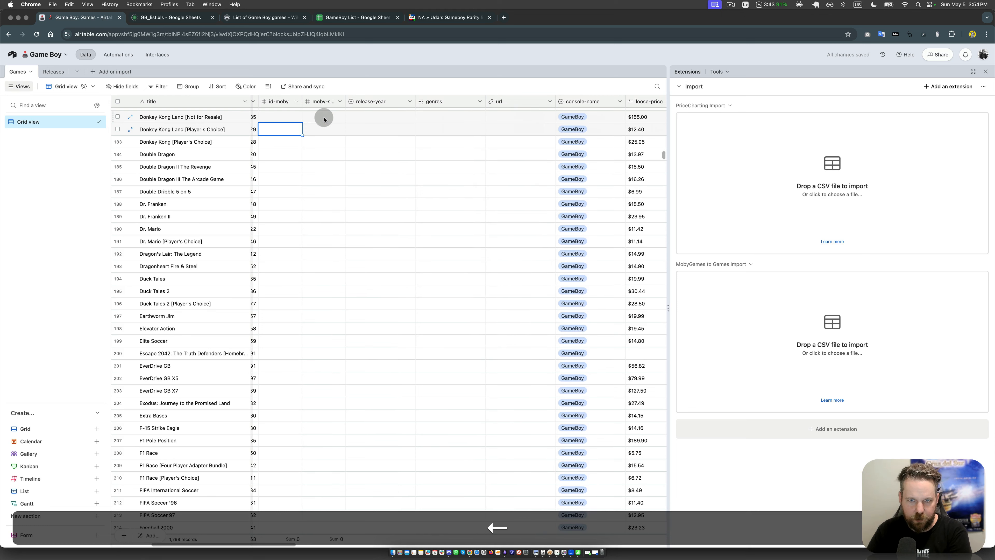
click(331, 104)
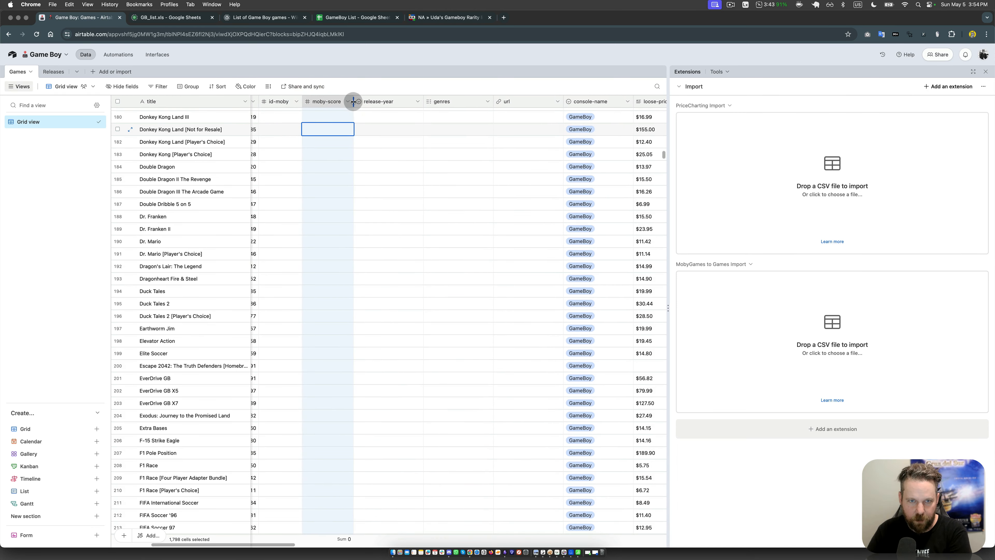
click(348, 103)
click(336, 118)
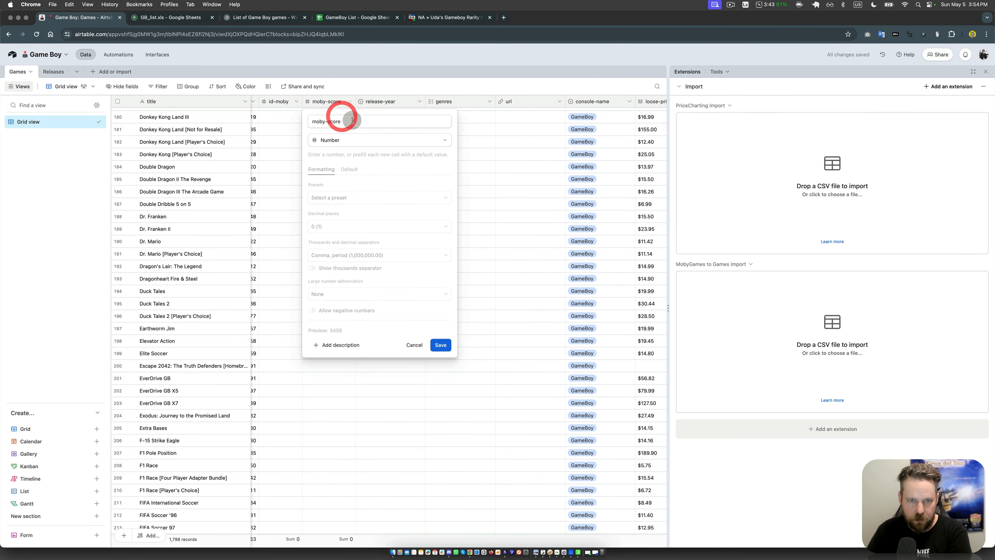
click(353, 227)
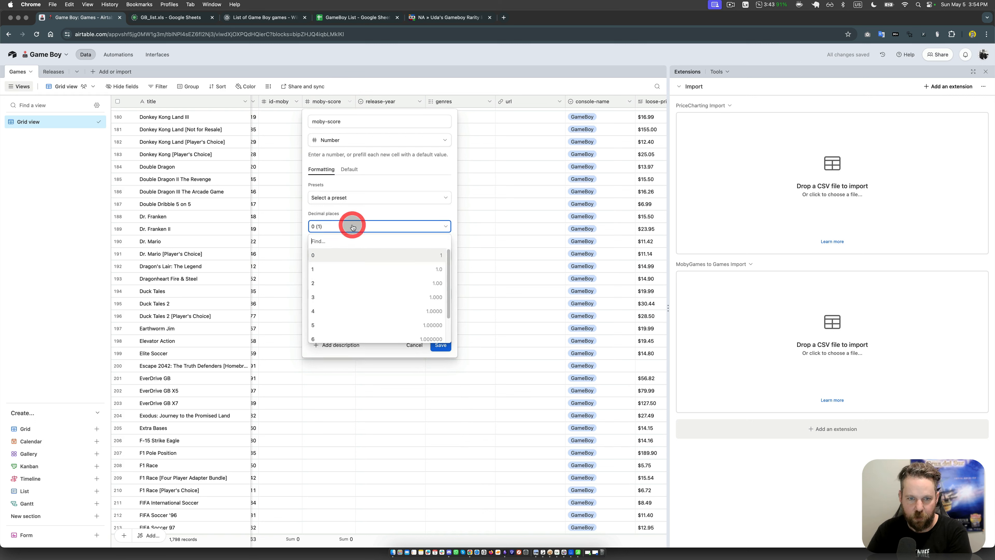
click(338, 283)
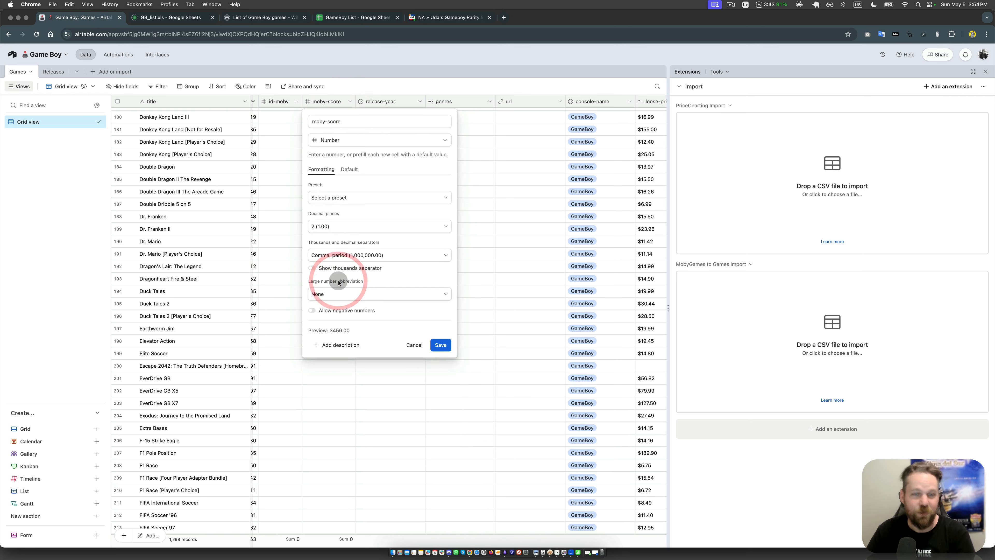
click(441, 345)
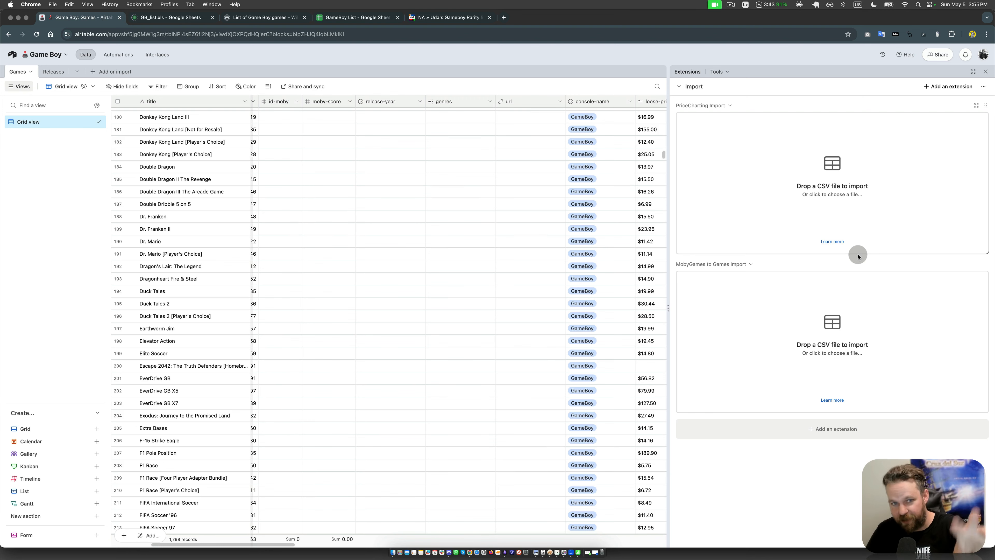
Step: Reload MobyGames-GameBoy.csv in the MobyGames to Games Import extension and check the moby-score preview and field mappings
click(848, 327)
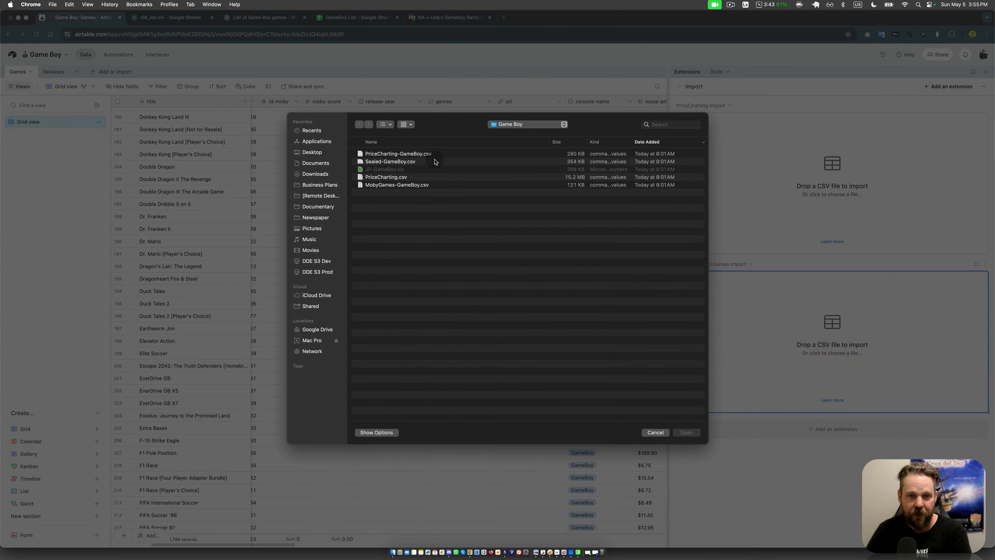
double_click(399, 186)
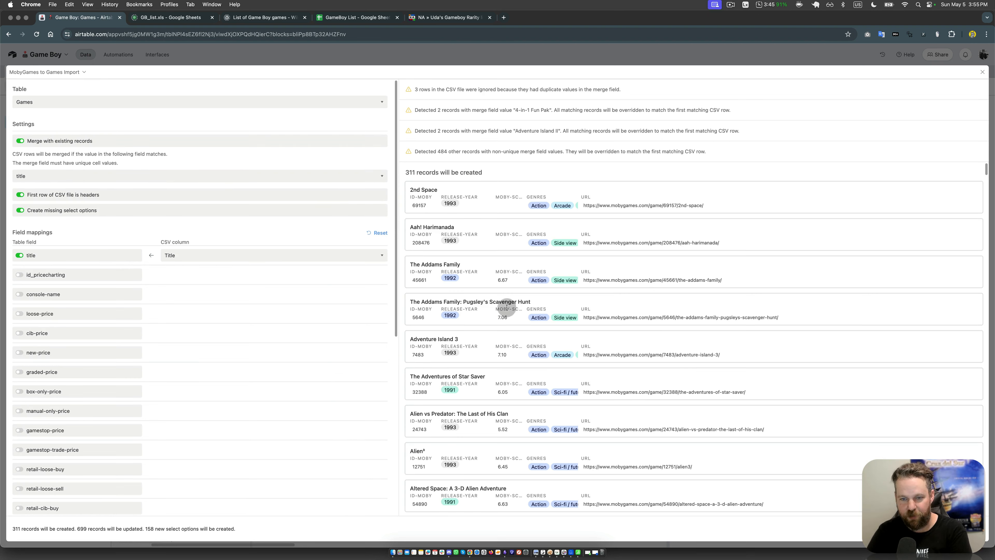
click(507, 317)
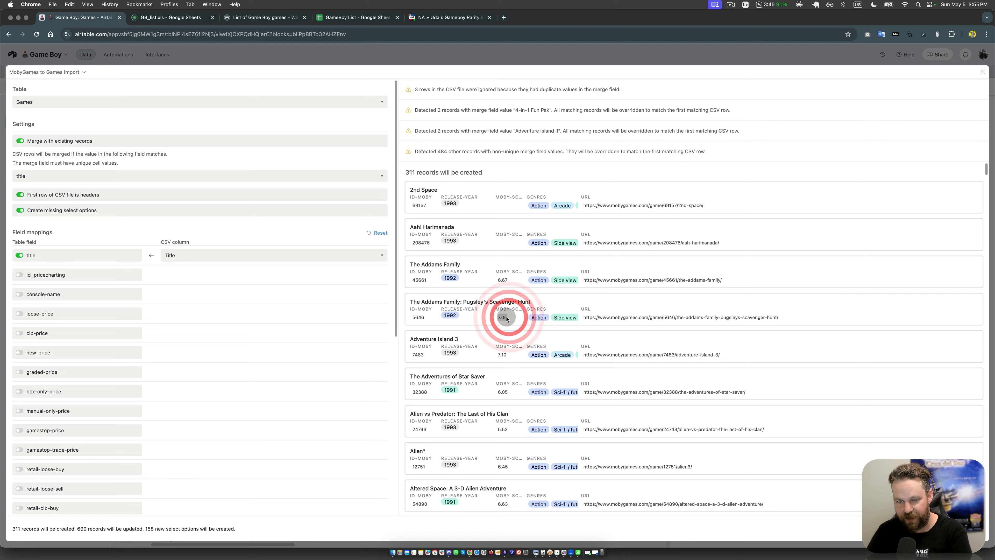
click(501, 317)
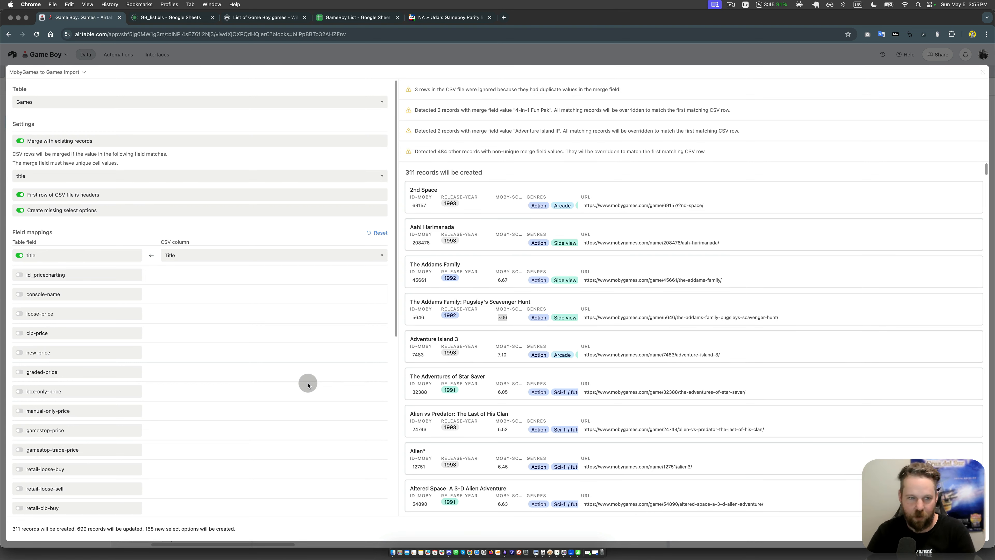
scroll(318, 388, down, 8)
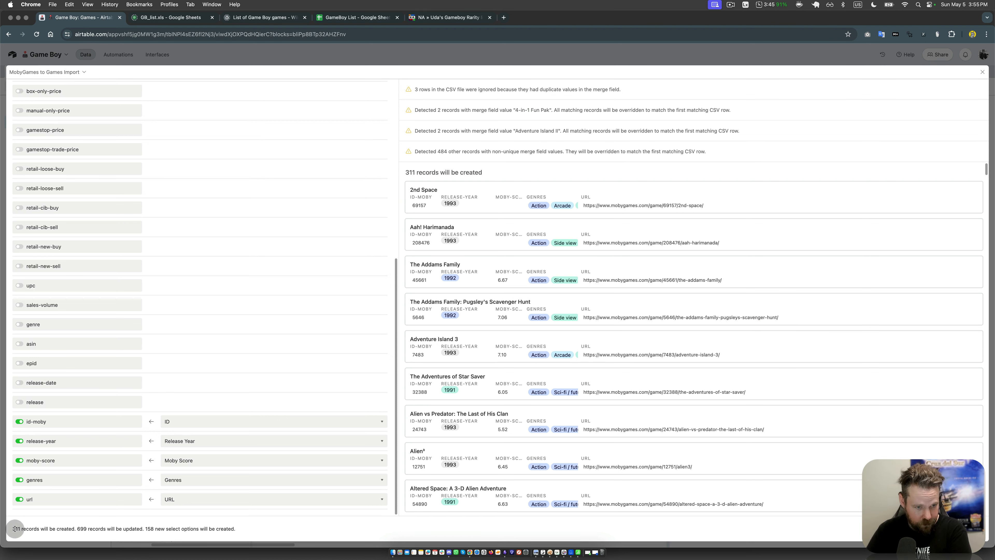
Step: Review the counts of created records, updated records and new select options, and run the MobyGames import into the Games table
double_click(27, 528)
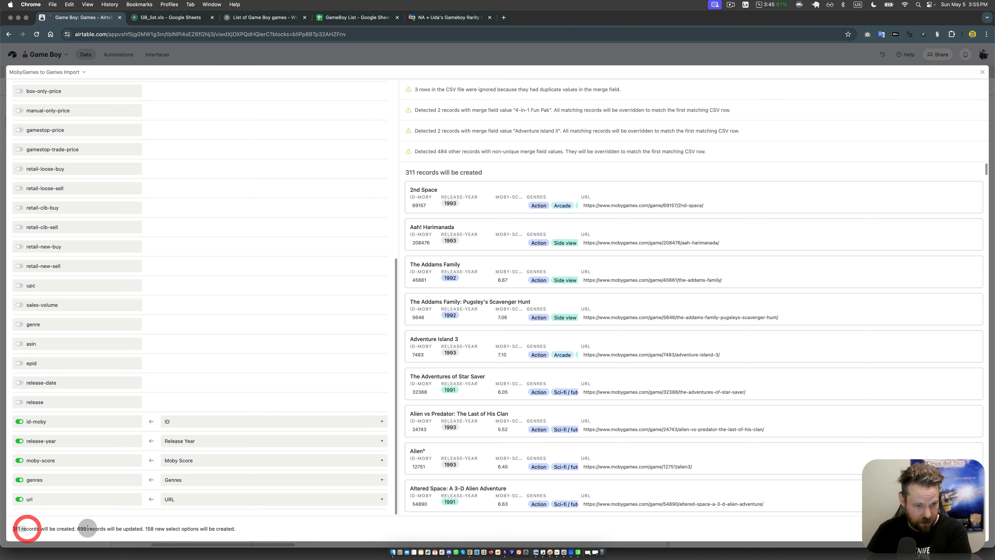
double_click(82, 529)
double_click(149, 529)
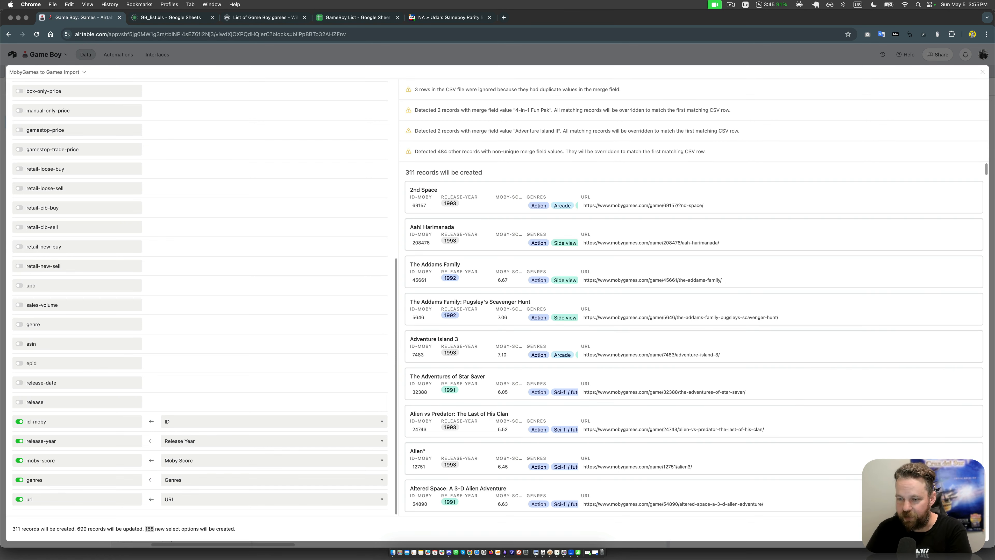
click(960, 529)
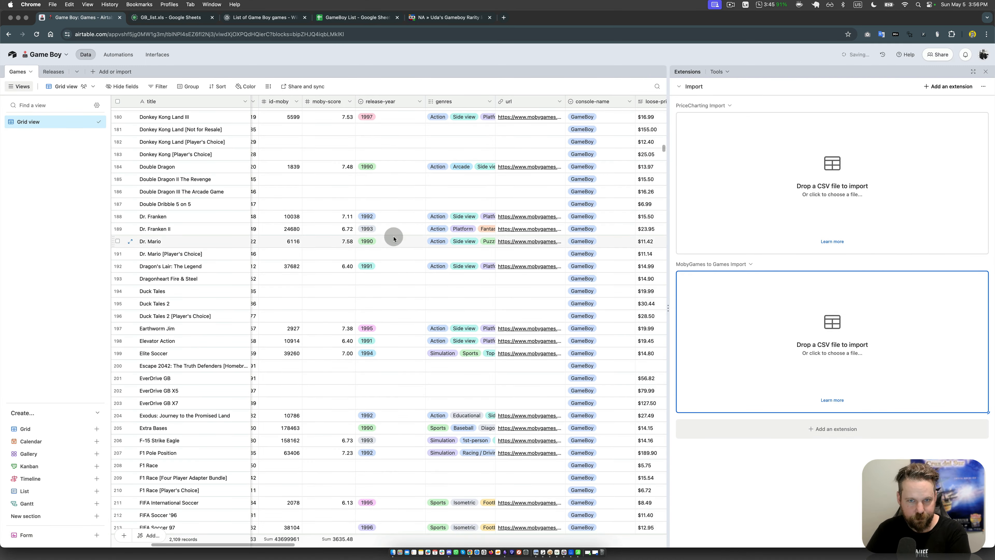
Step: Examine the merged rows in the Games grid, comparing id-moby and PriceCharting ID values across the Donkey Kong and Double Dragon titles
click(398, 234)
click(413, 205)
click(393, 178)
key(Left)
key(Left)
key(Left)
key(Left)
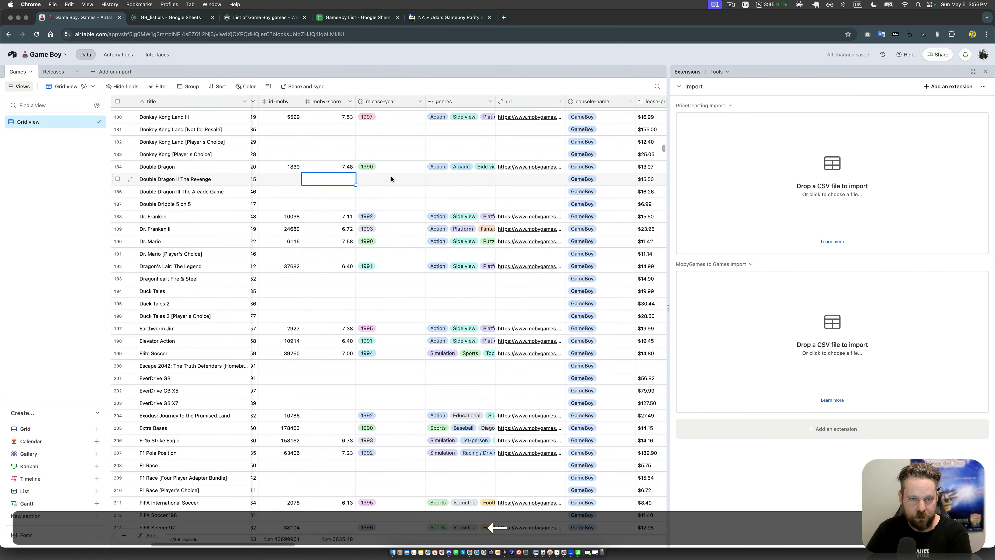
click(477, 214)
key(Right)
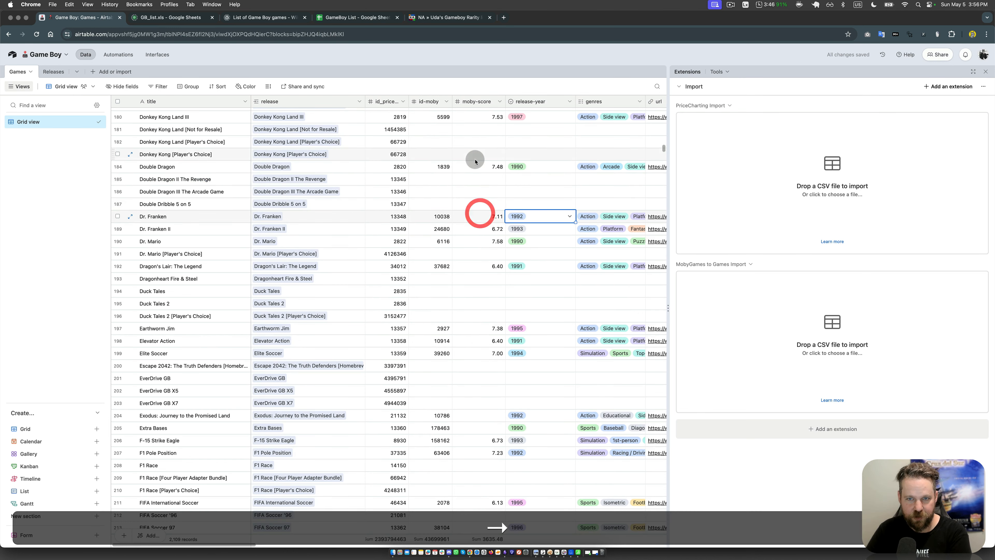
click(475, 158)
scroll(474, 149, up, 10)
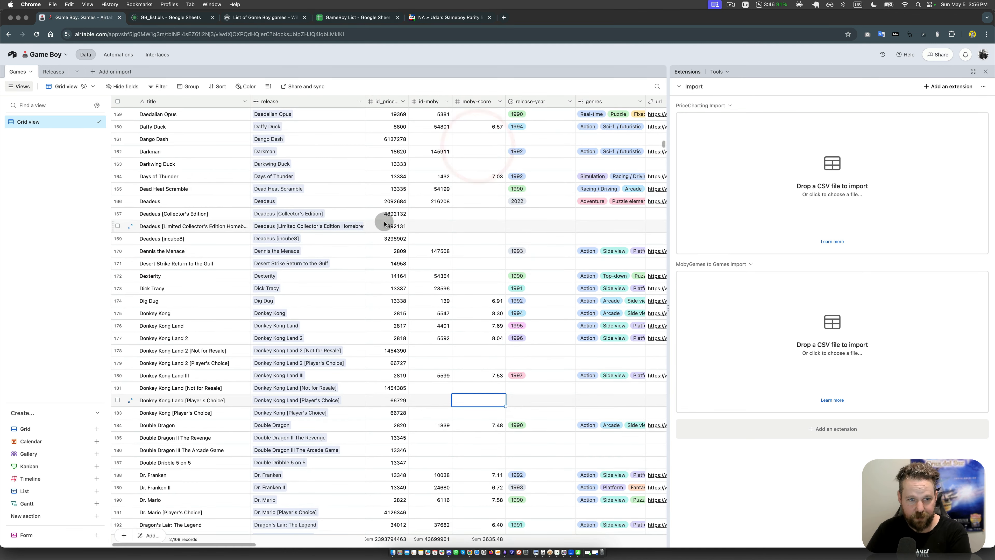
click(410, 277)
click(403, 315)
click(403, 376)
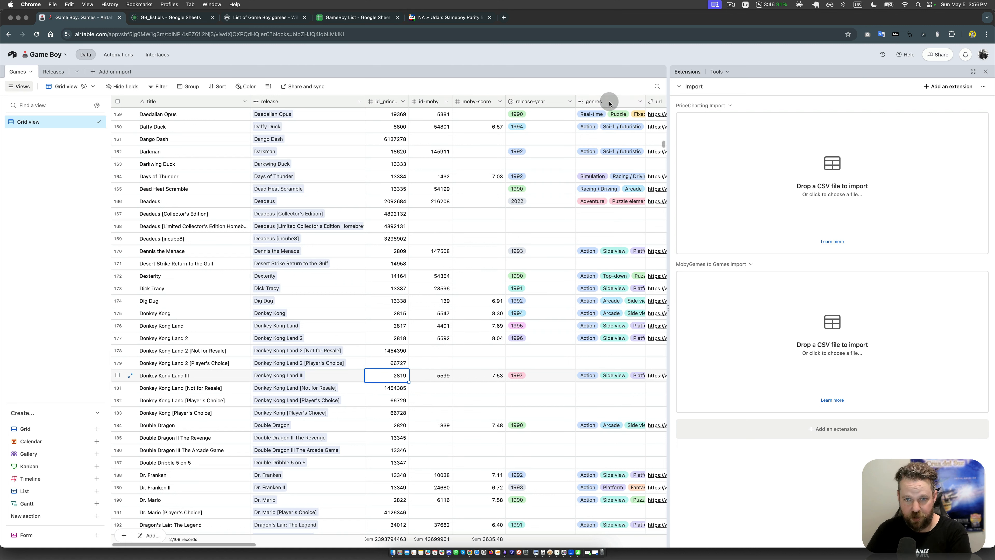
Step: Check the imported moby-score, release-year, genres and url values of the Donkey Kong and Double Dragon records
click(544, 349)
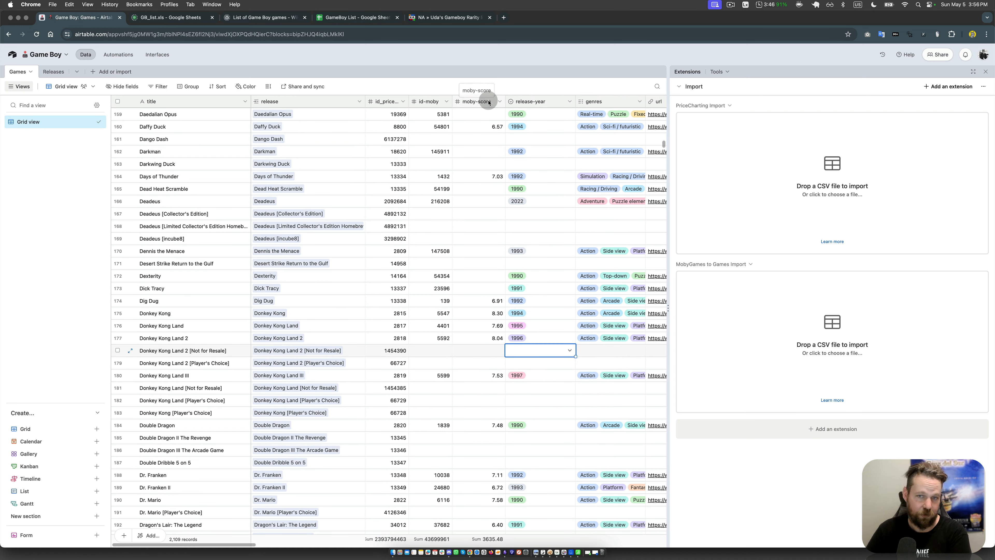
click(497, 338)
click(490, 412)
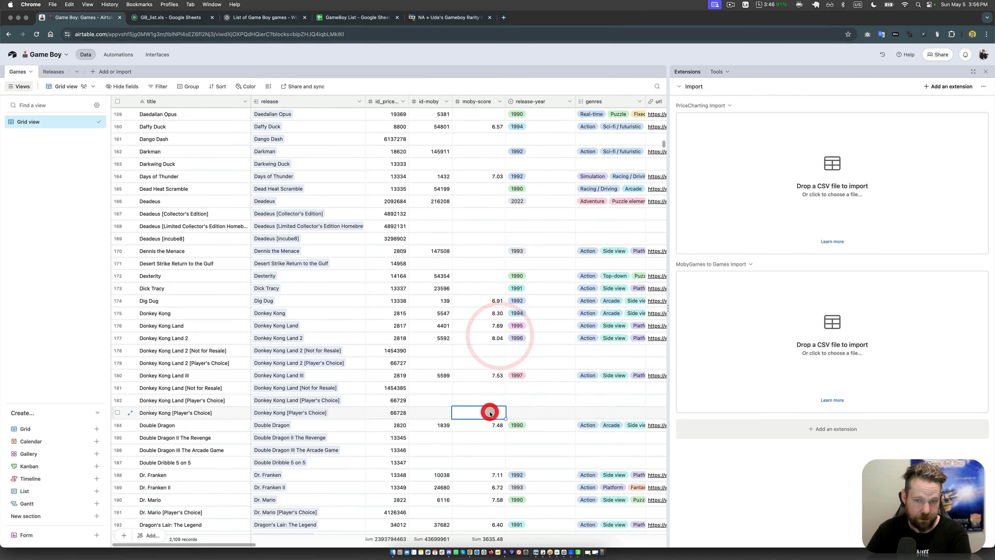
click(492, 427)
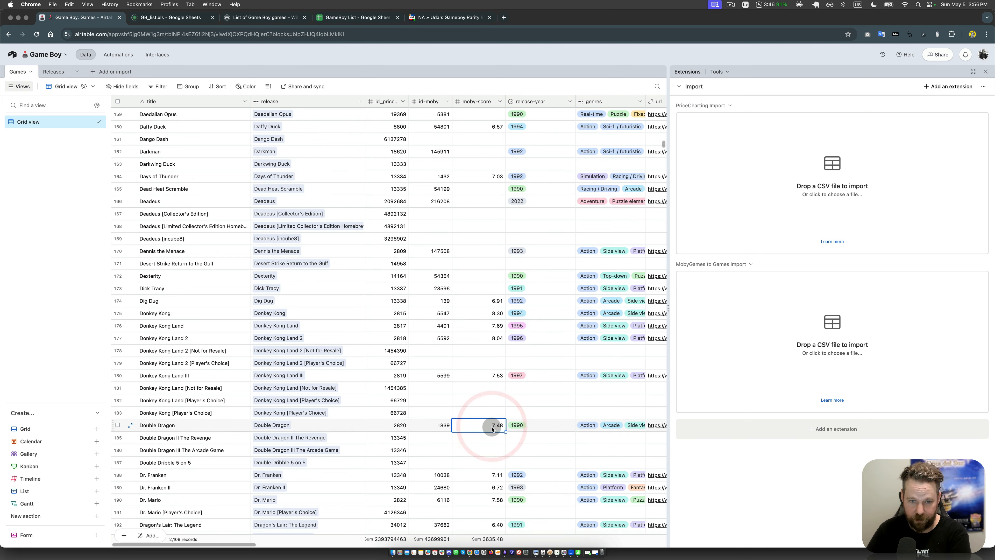
key(Right)
key(Right)
key(Right)
key(Right)
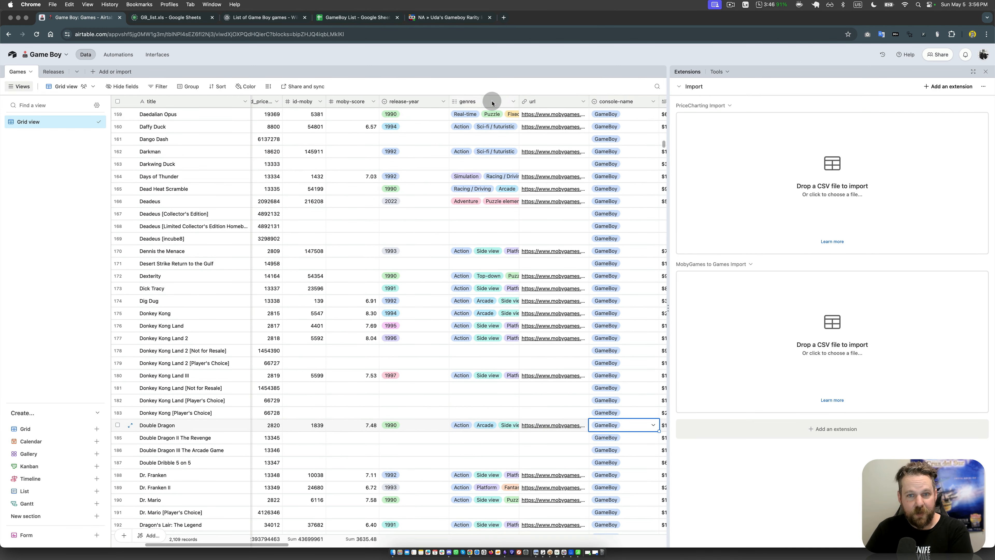
Step: Convert the release-year field into a link to a new table named Year, with linking to multiple records disabled
click(402, 425)
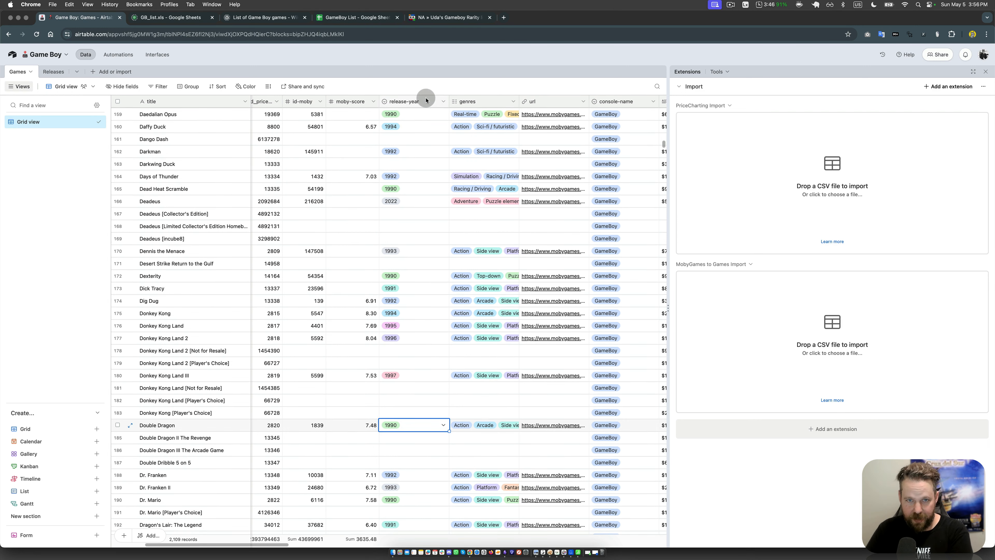
click(440, 102)
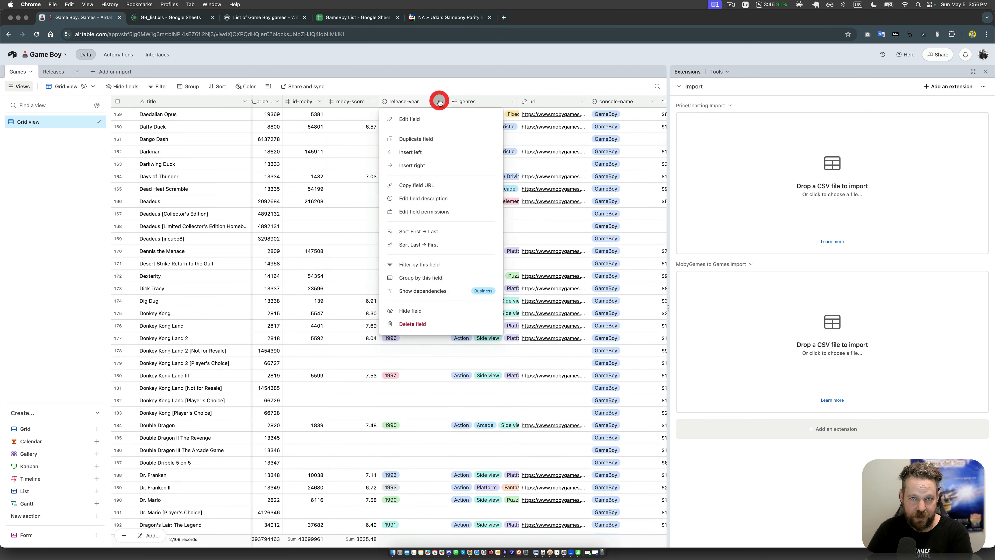
click(428, 119)
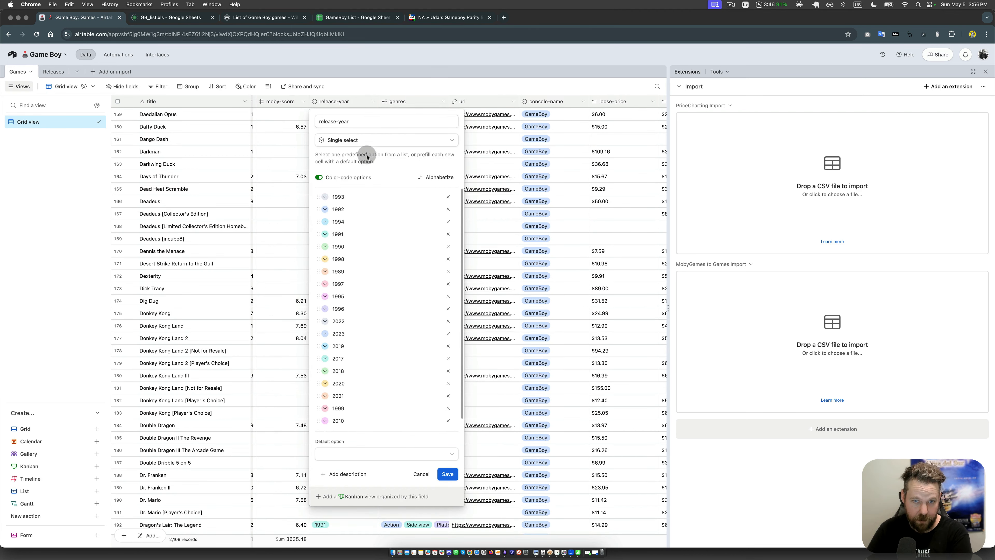
click(367, 141)
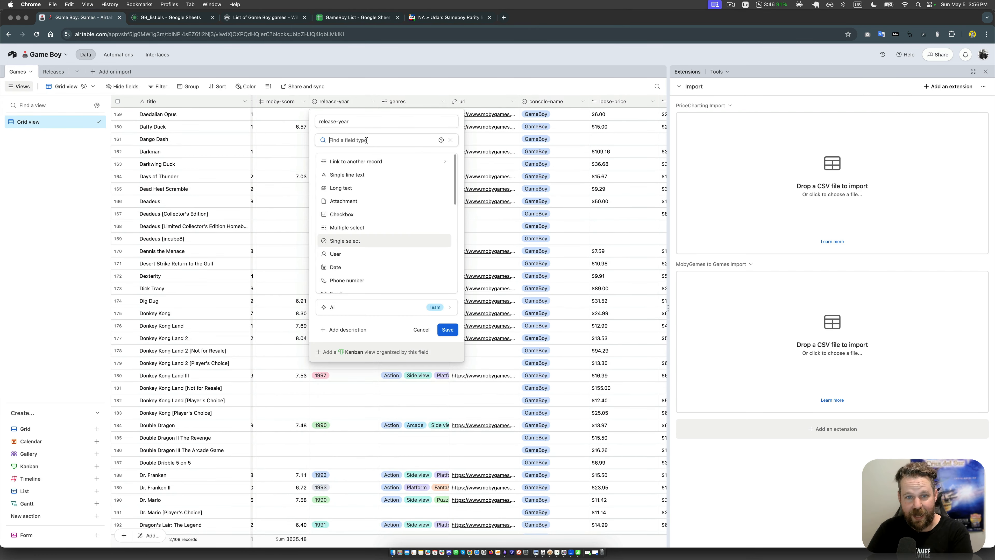
click(371, 164)
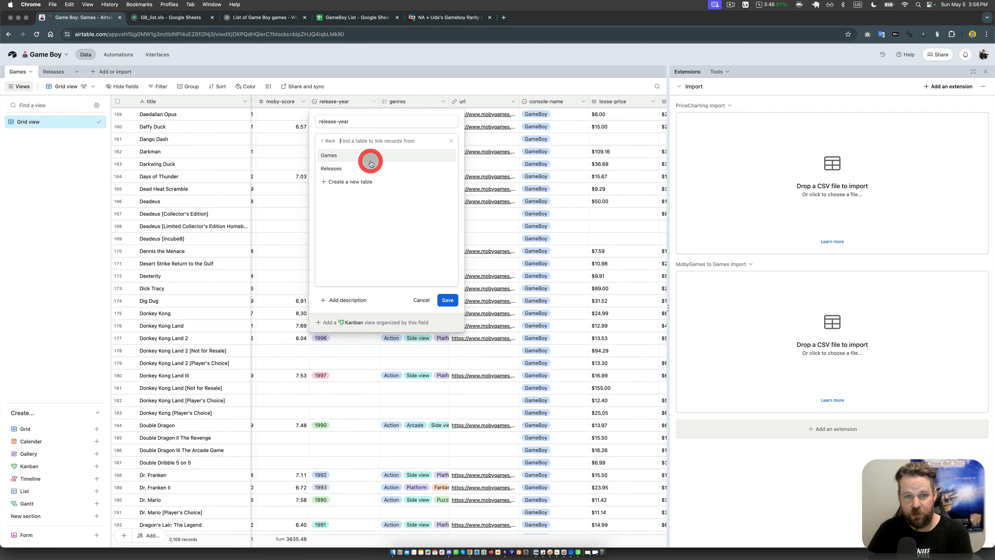
click(363, 181)
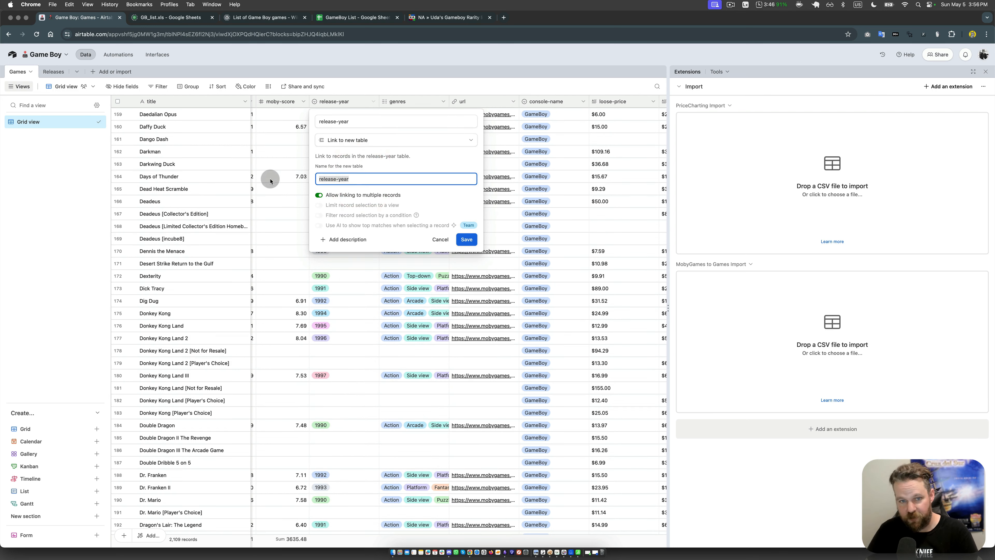
text(Y)
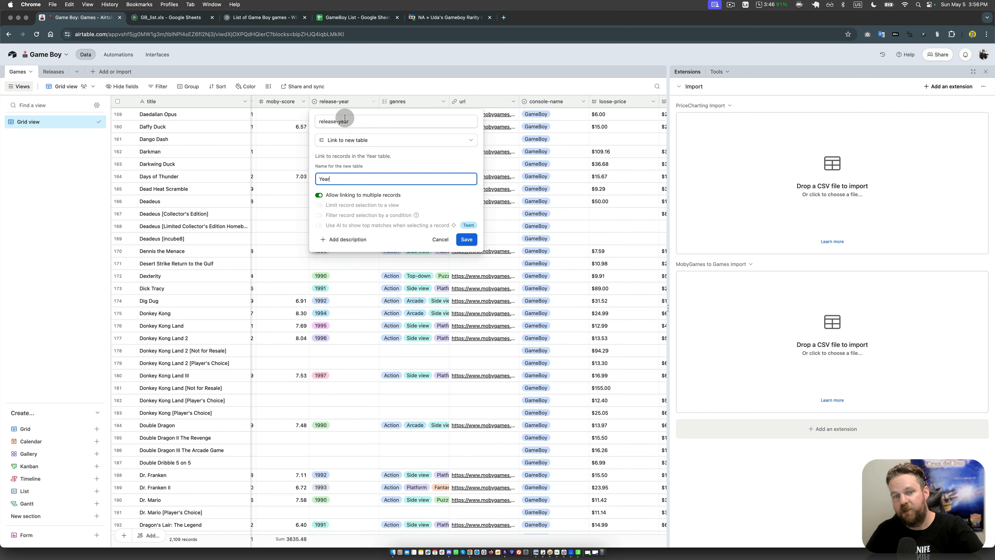
click(350, 195)
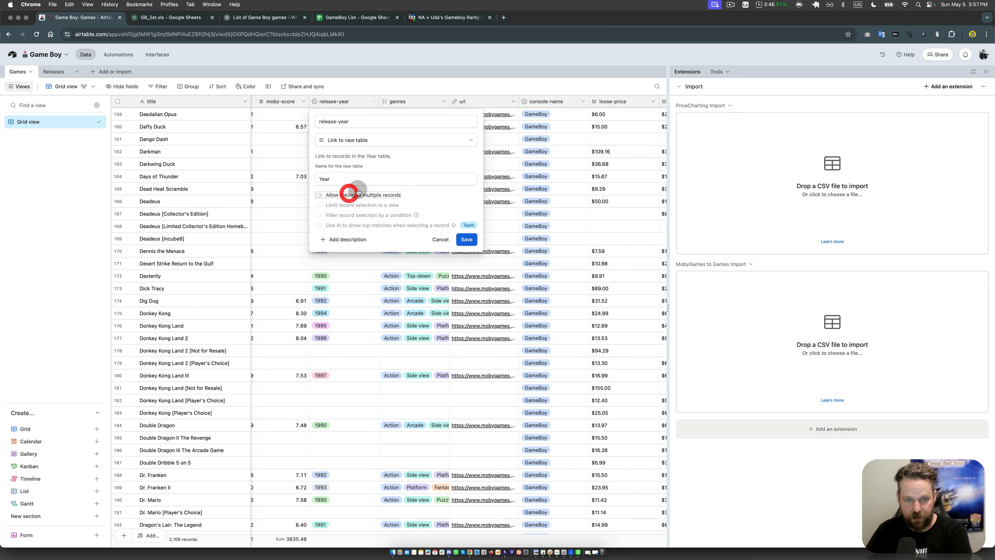
click(468, 243)
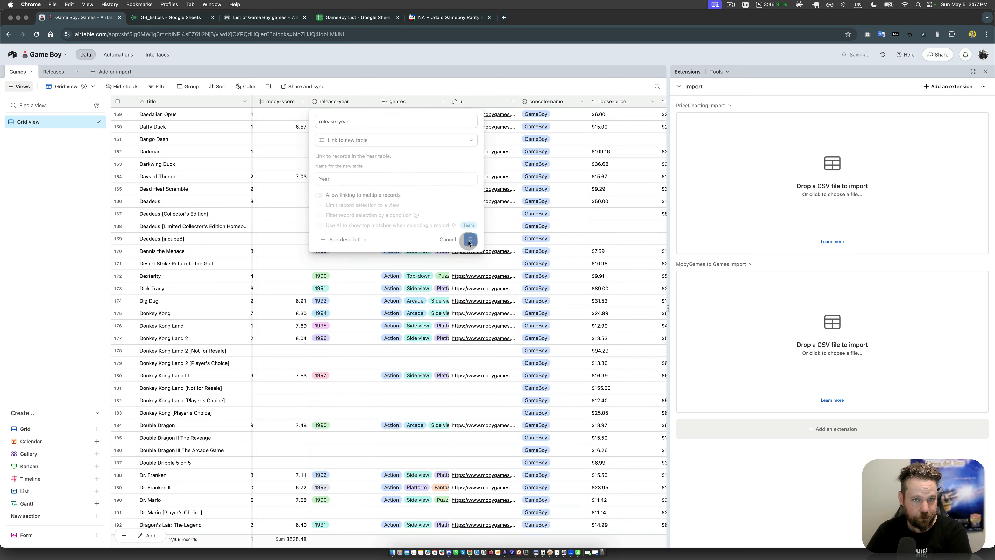
Step: Check the linked release-year values in Games and open the Year table to review its year records
scroll(333, 126, up, 1)
click(319, 129)
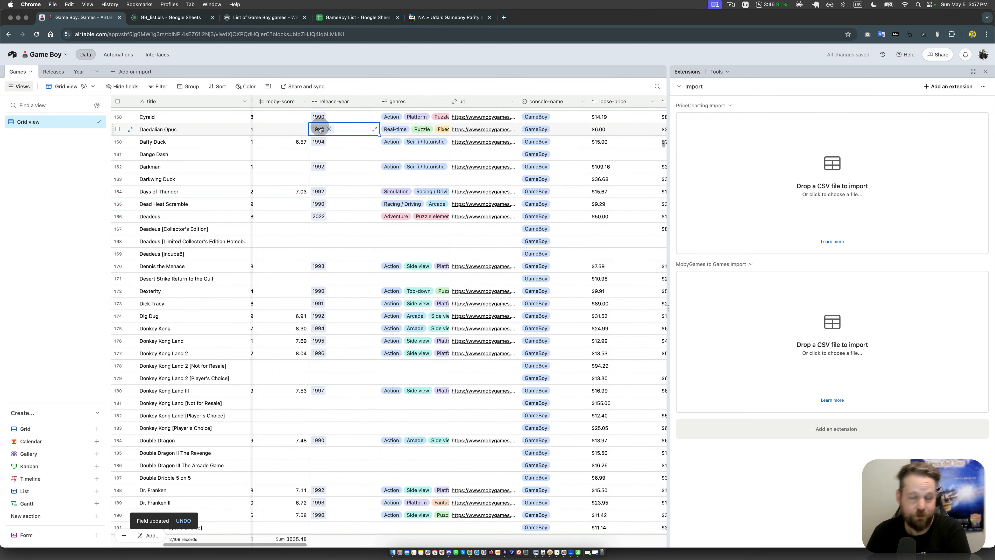
click(77, 72)
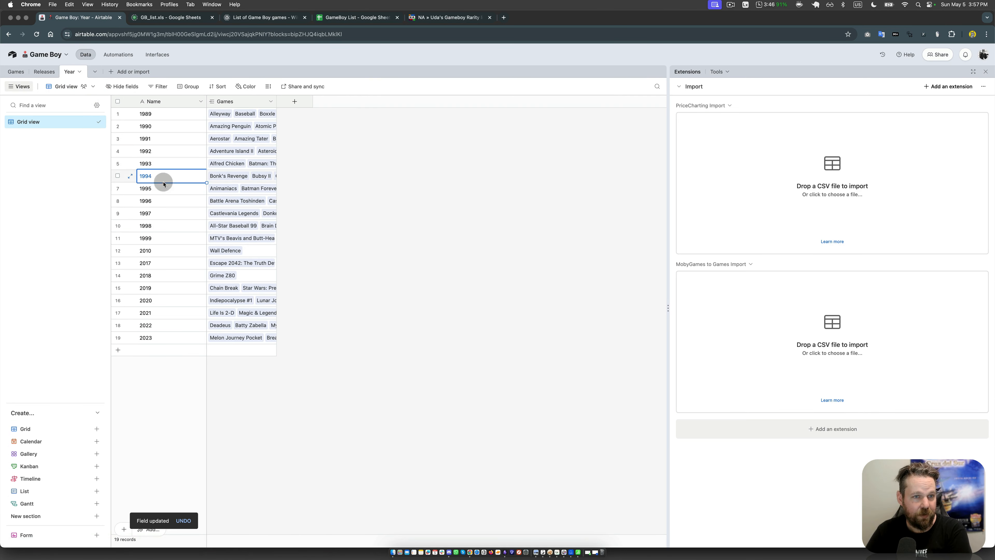
drag(155, 114, 163, 334)
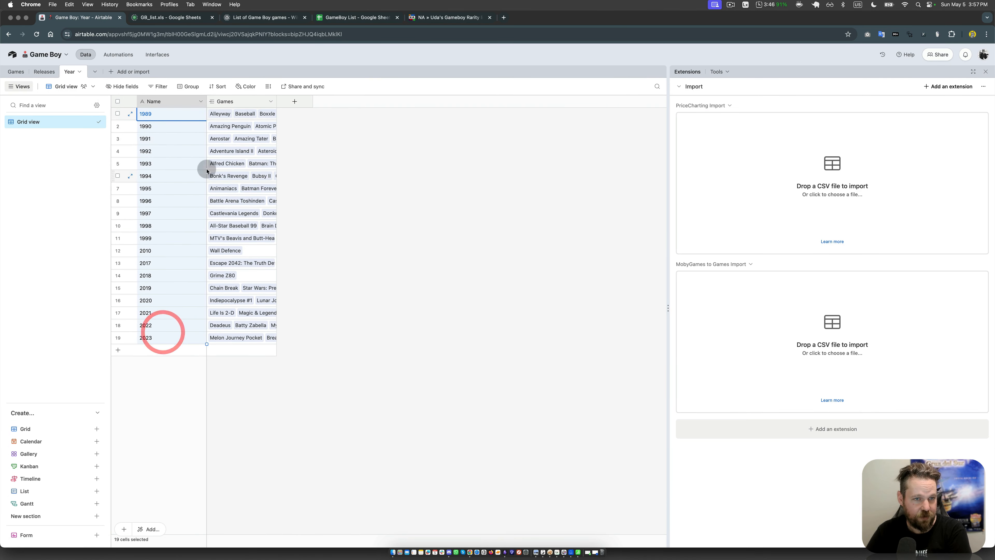
click(365, 160)
Step: Narrow the Name column and widen the Games column in the Year table so more linked titles fit
drag(206, 101, 182, 101)
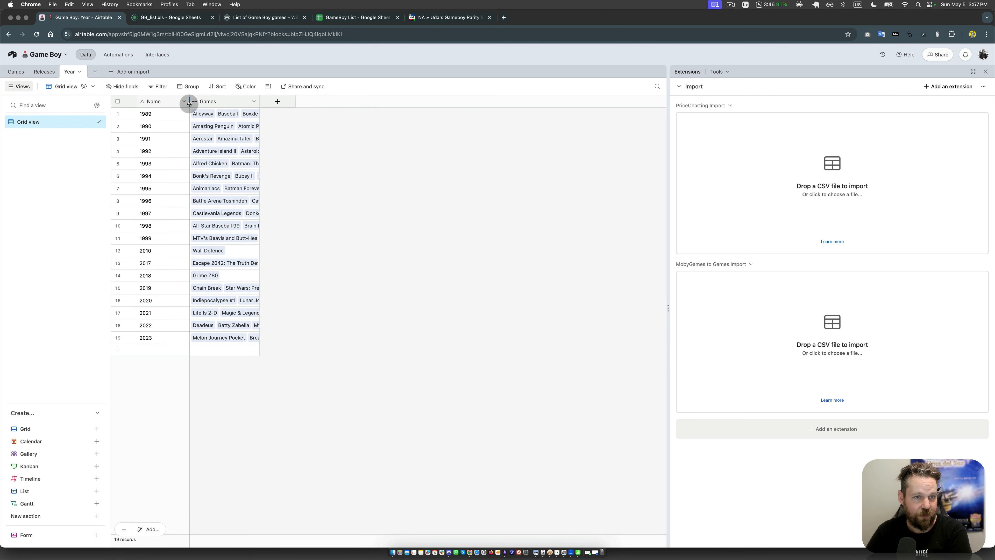
drag(252, 101, 354, 101)
click(257, 250)
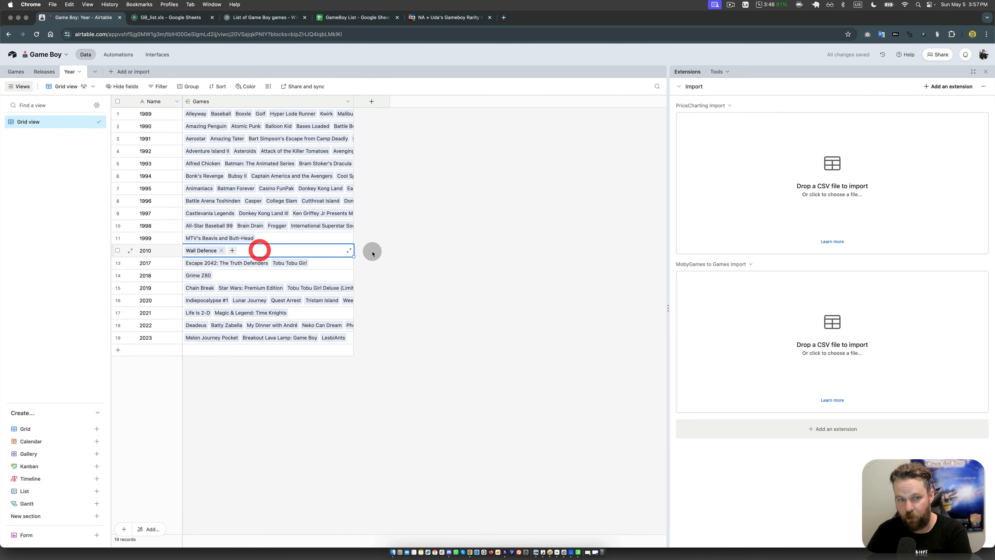
click(413, 257)
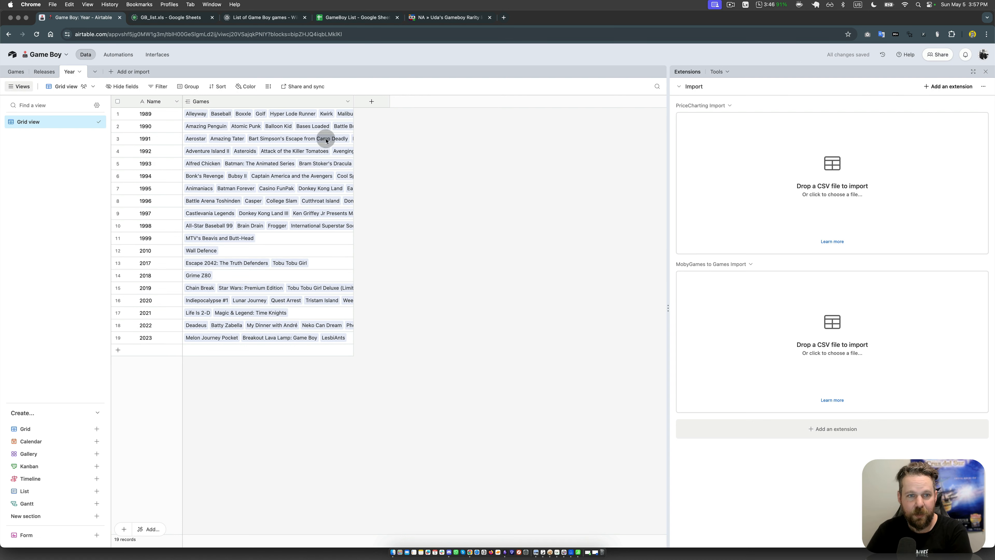
Step: Add a Count field to the Year table that counts linked Games records, and check the counts per year
click(372, 102)
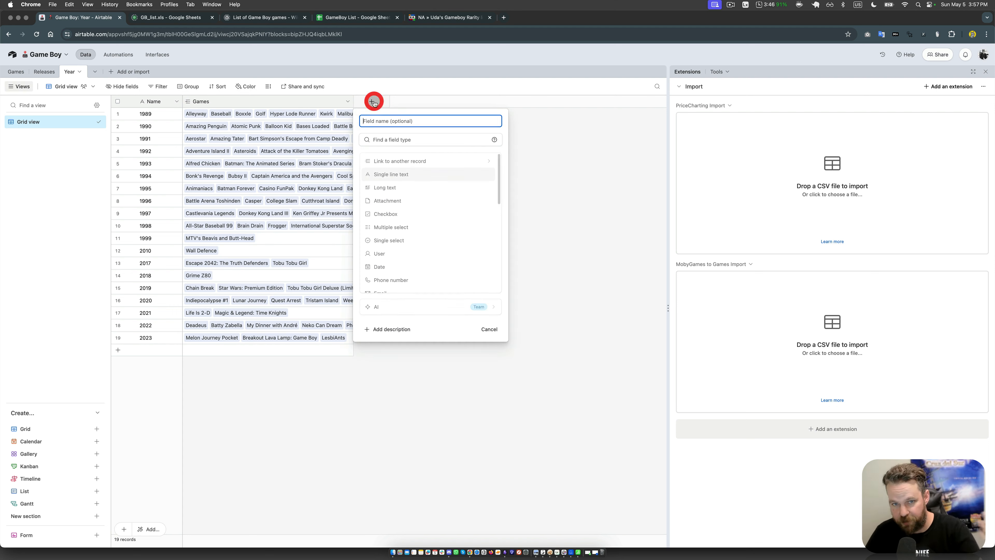
scroll(431, 243, down, 5)
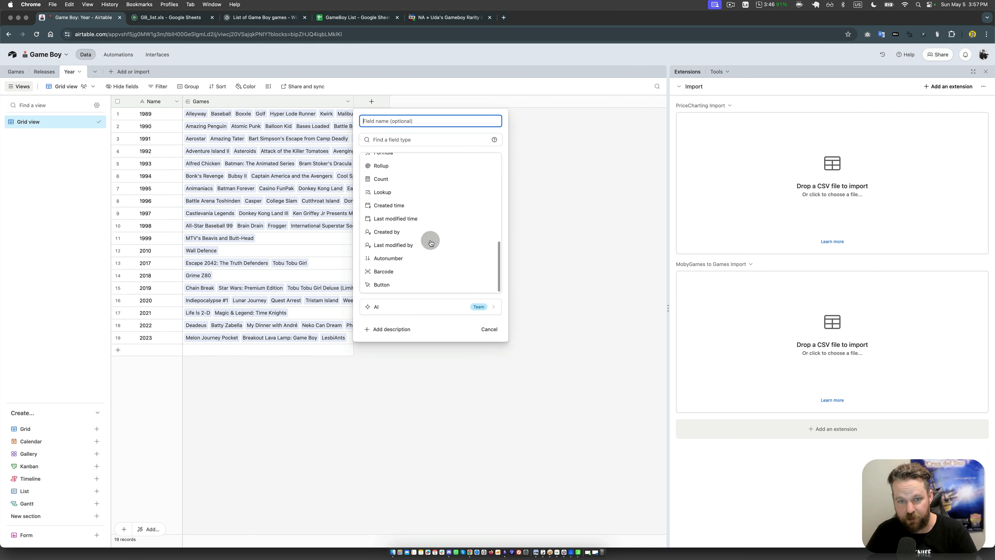
click(407, 184)
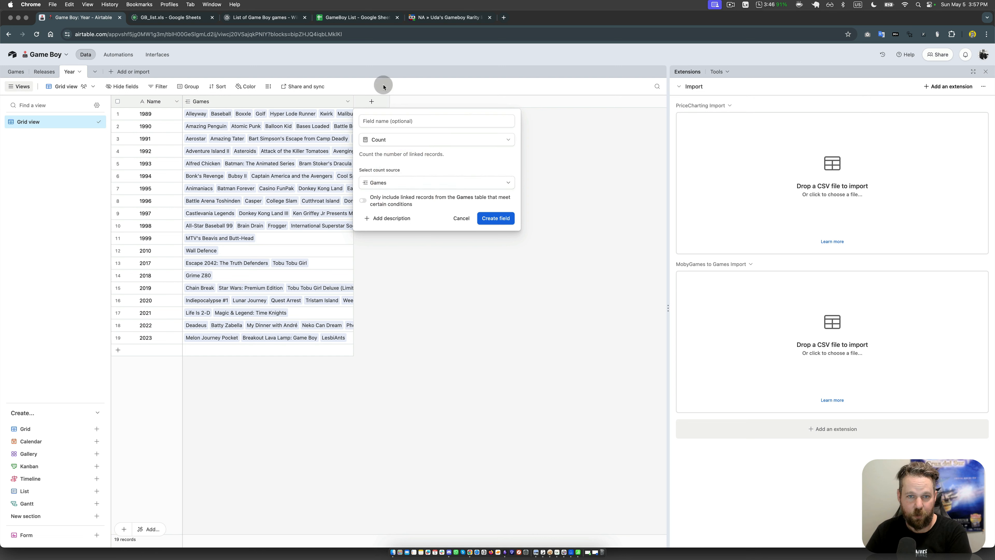
click(506, 218)
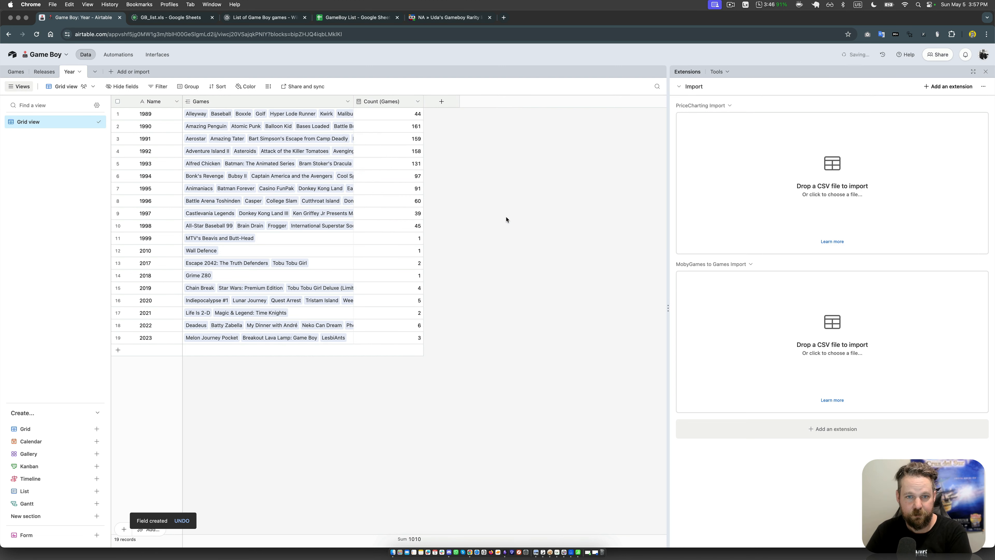
click(395, 173)
click(404, 117)
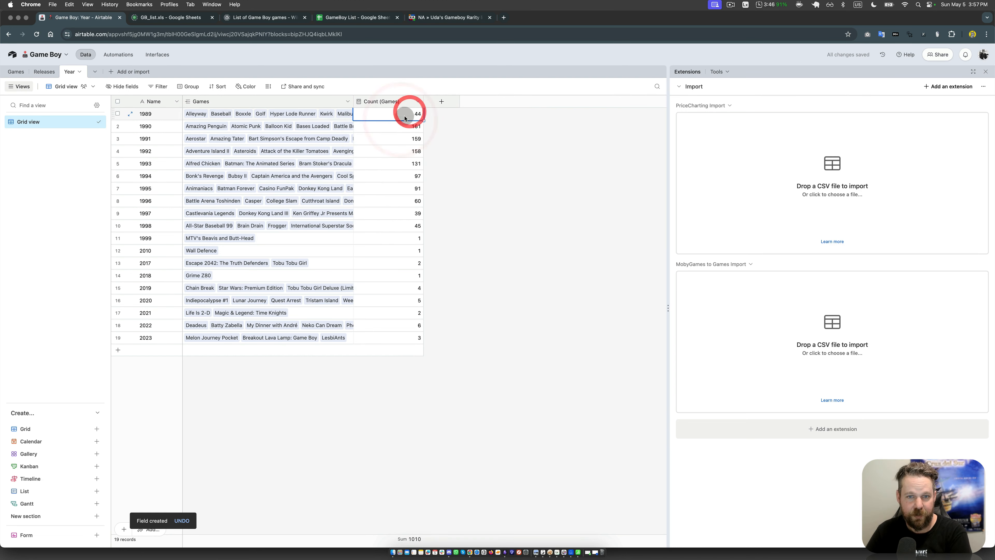
click(406, 275)
Step: Find the Chart extension by searching for "chart", add it to the base and set its chart type to Line
click(874, 429)
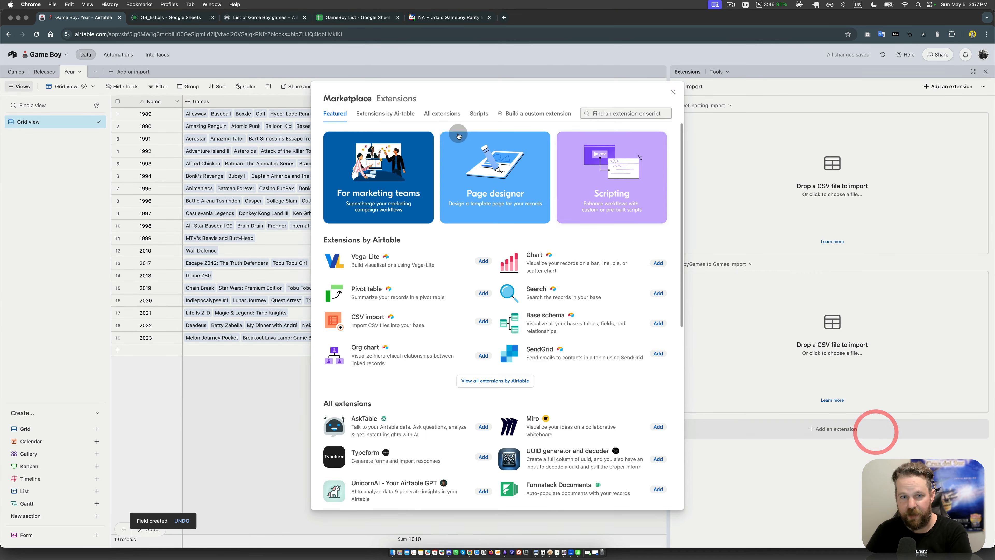
text(chart)
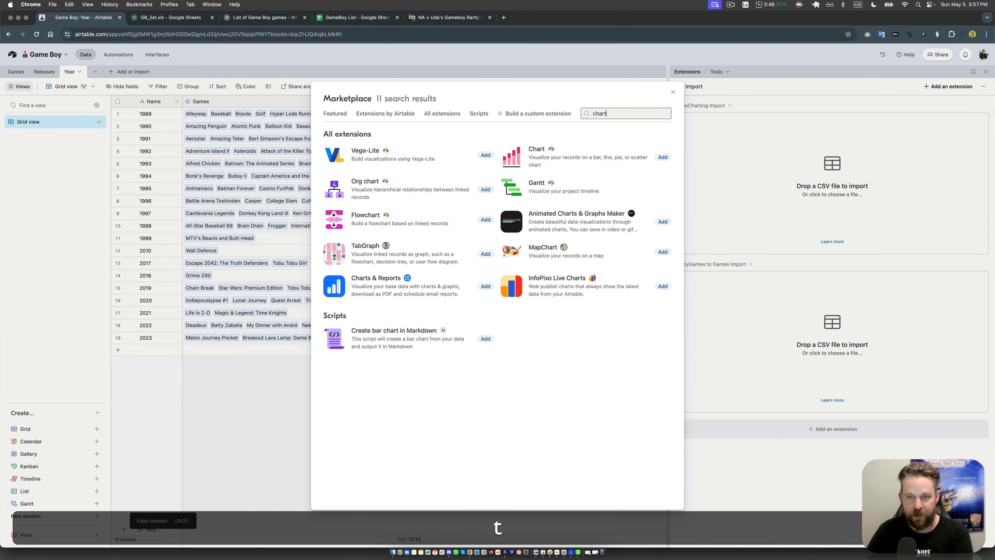
click(663, 157)
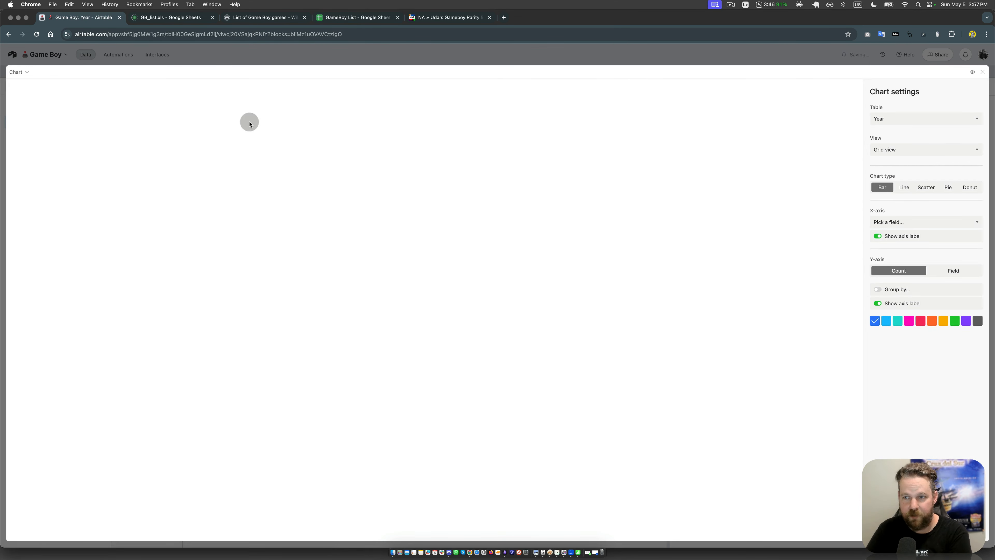
click(905, 188)
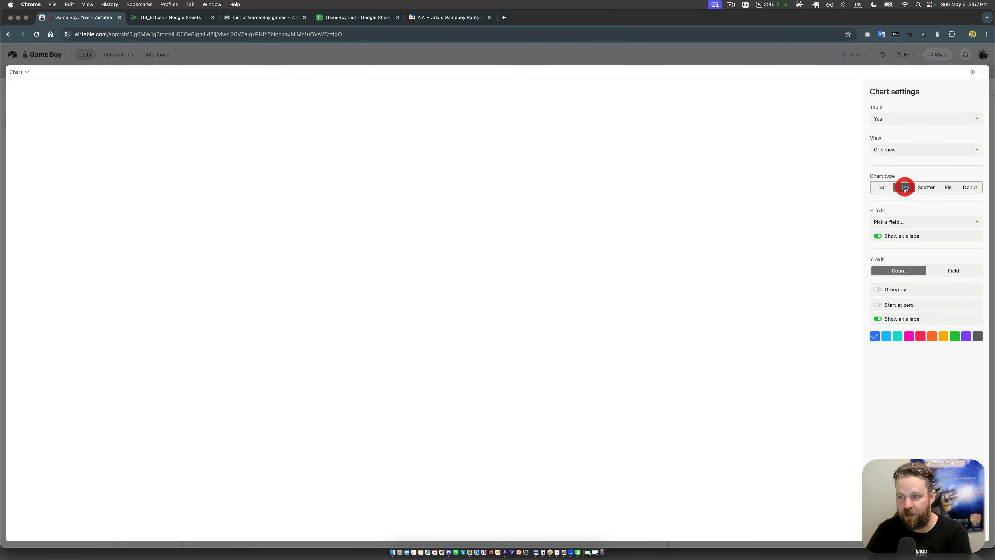
Step: Change the chart type to Bar and use the Year table's Name field for the X-axis
click(906, 220)
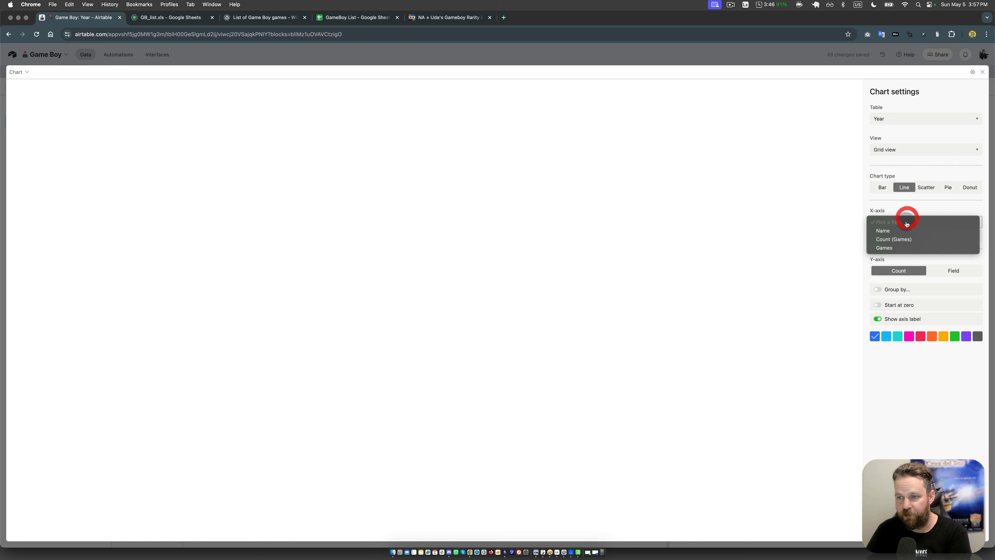
click(899, 242)
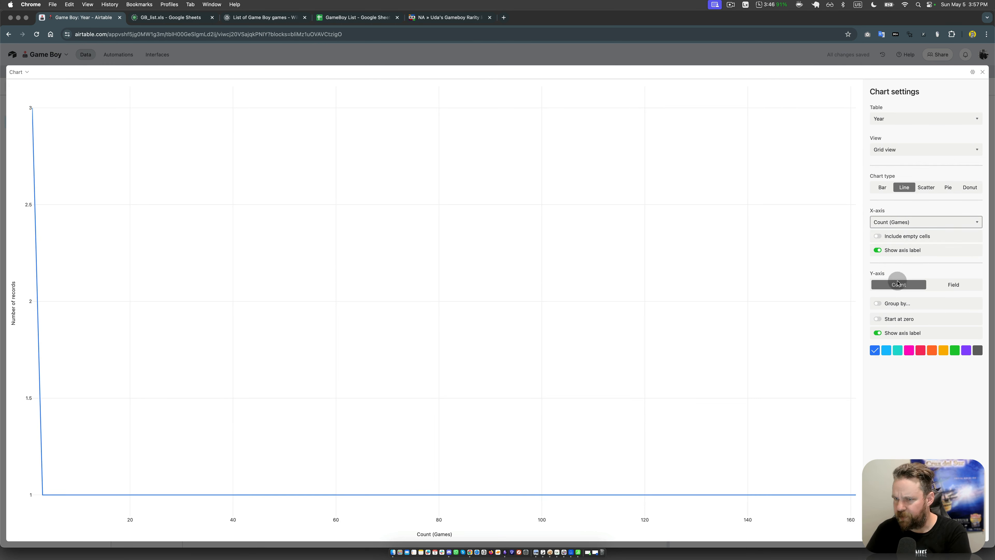
click(883, 187)
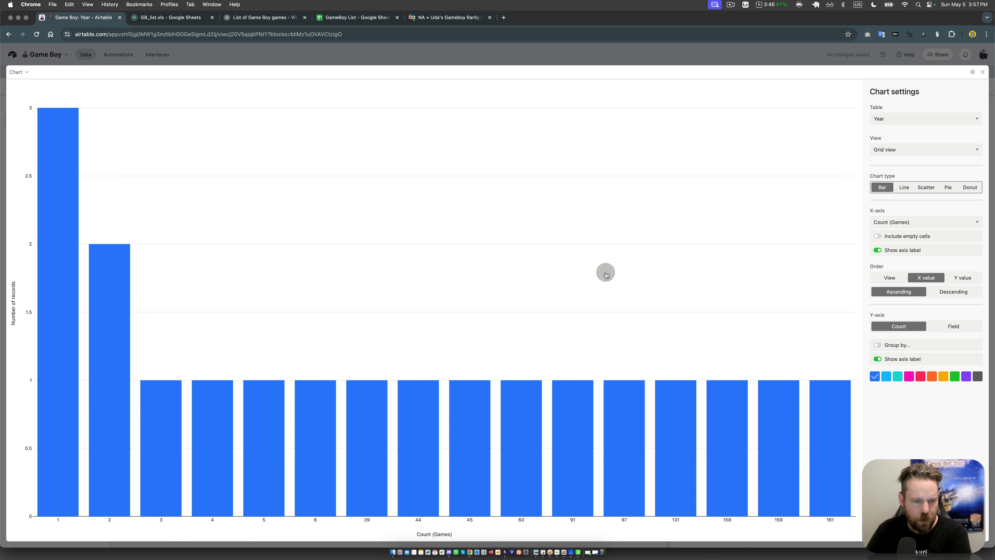
click(896, 222)
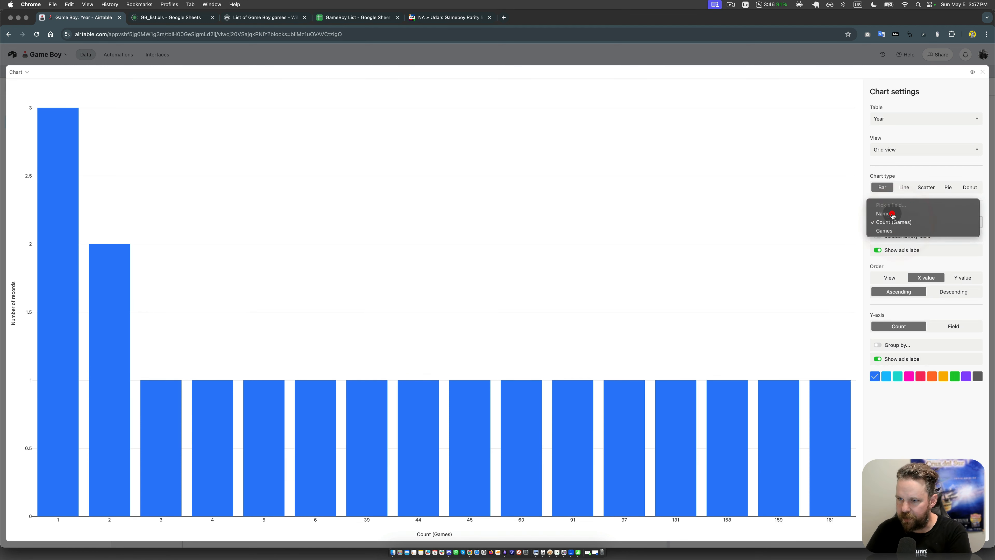
click(892, 215)
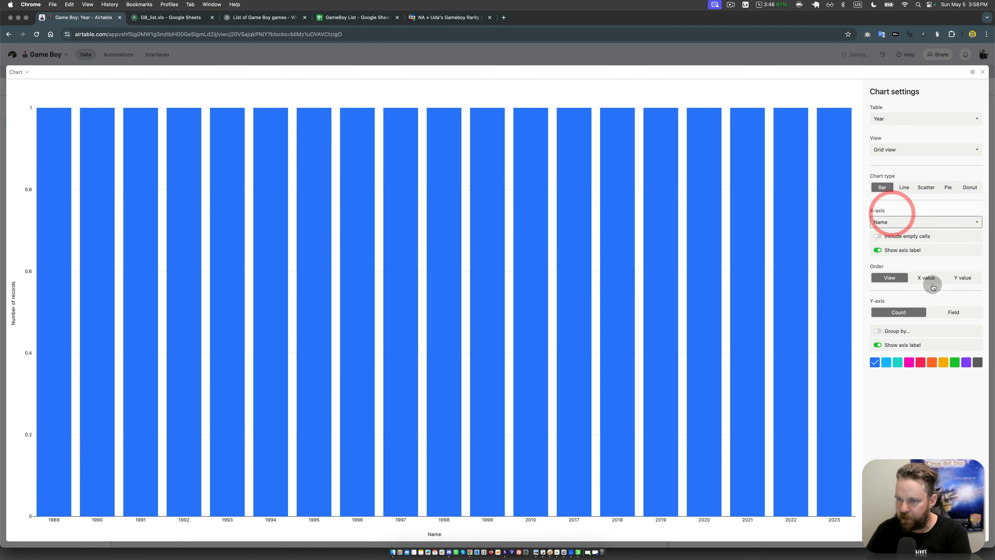
Step: Plot the sum of the Count (Games) field on the Y-axis and check the bars for individual years
click(954, 312)
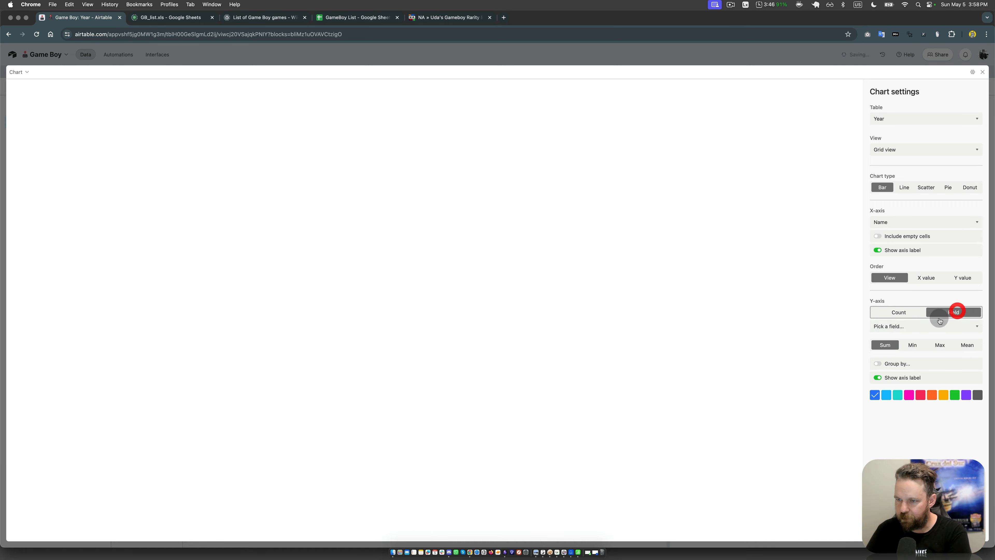
click(899, 325)
click(891, 344)
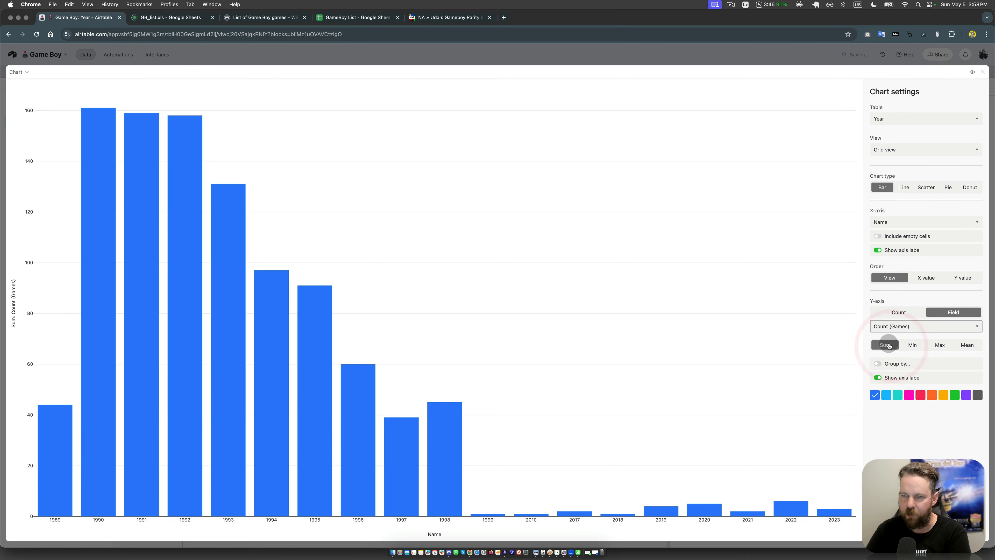
mouse_move(271, 326)
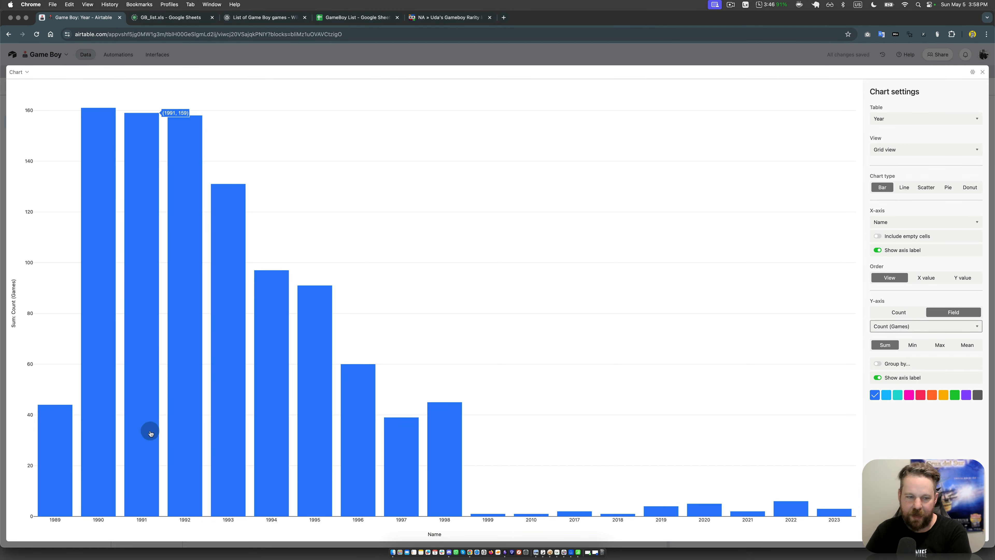
mouse_move(61, 485)
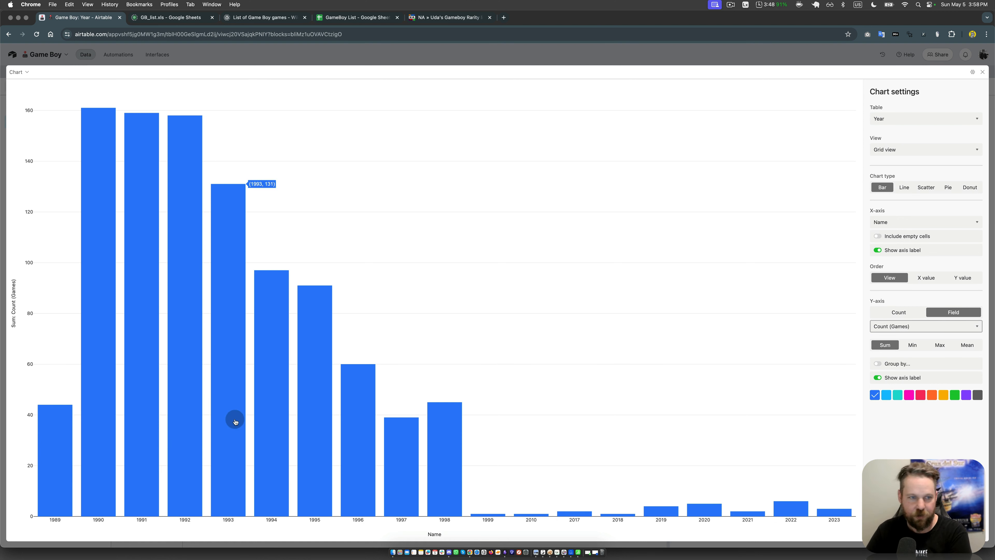
mouse_move(56, 468)
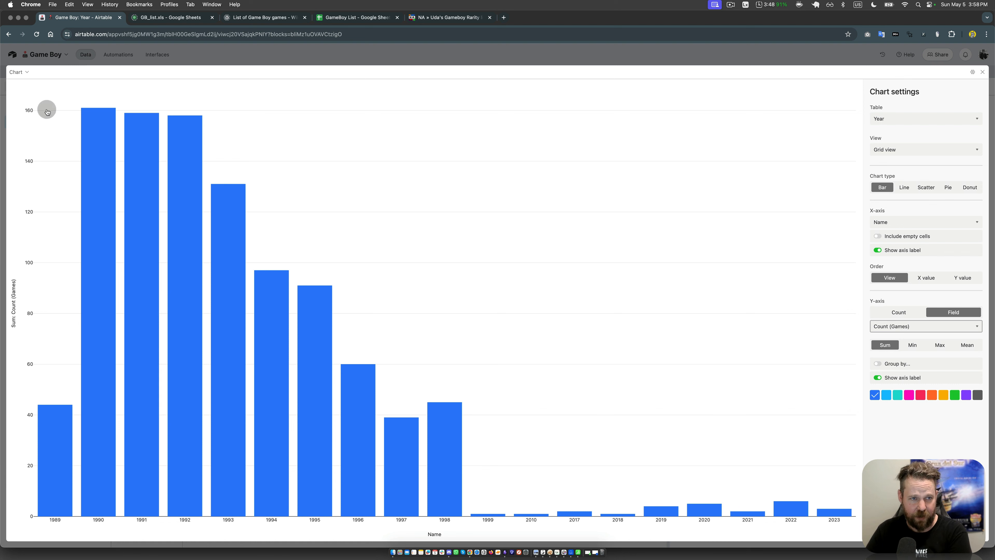
Step: Finish the chart settings, close the full-screen chart and check the small version among the base's extensions
click(970, 529)
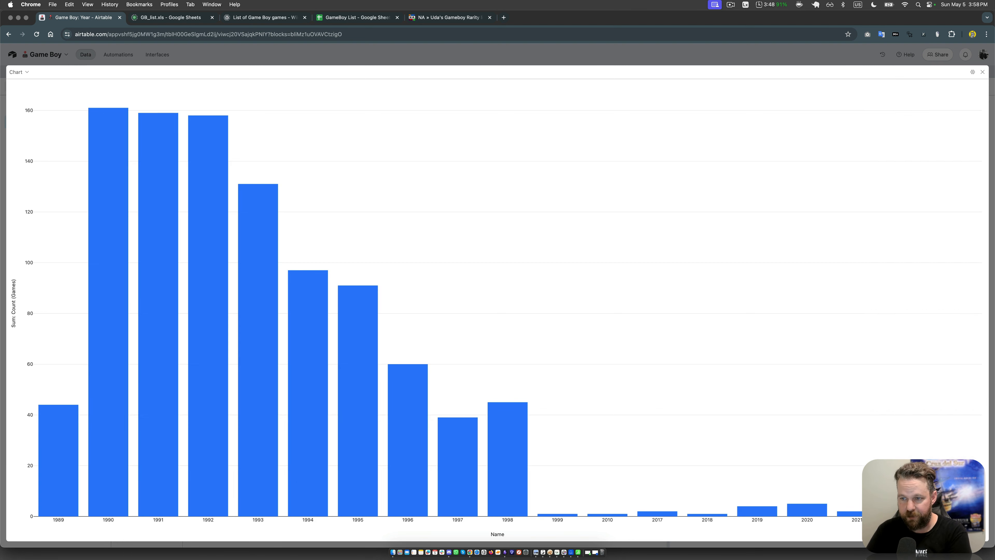
click(982, 73)
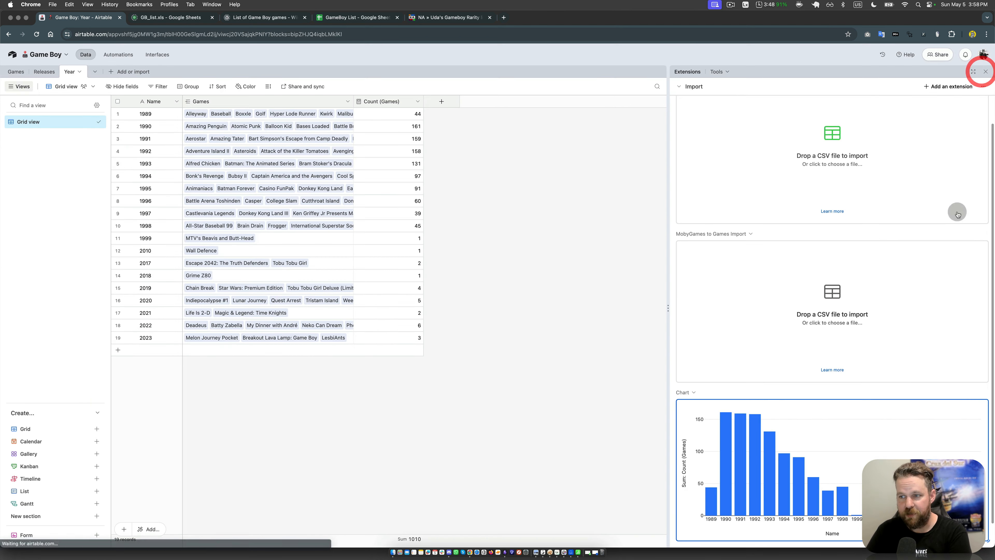
scroll(843, 446, up, 2)
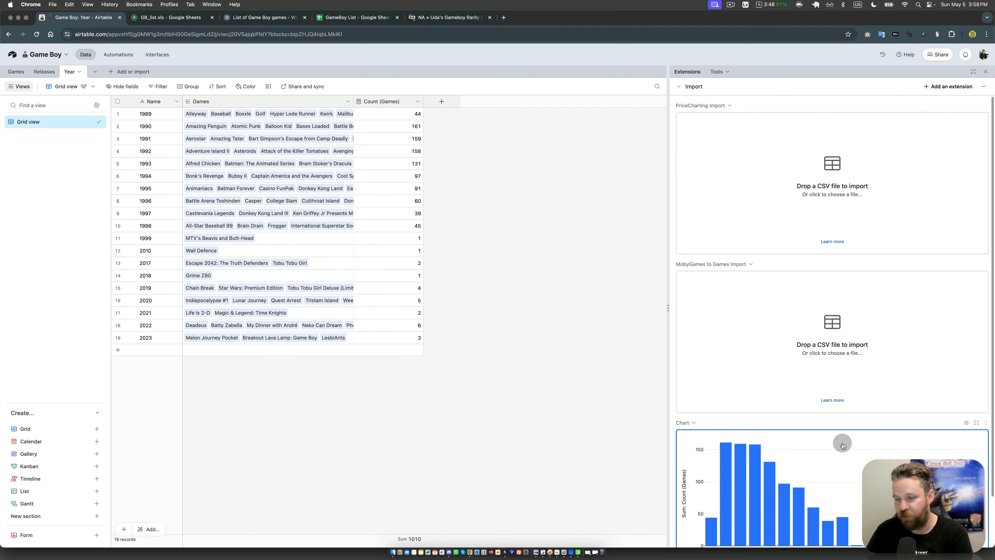
scroll(843, 446, down, 2)
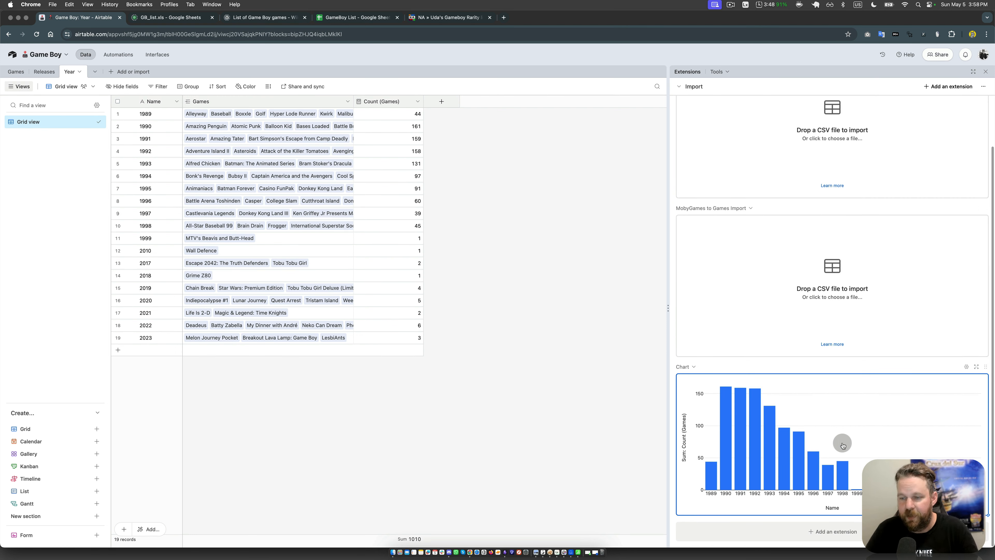
mouse_move(726, 439)
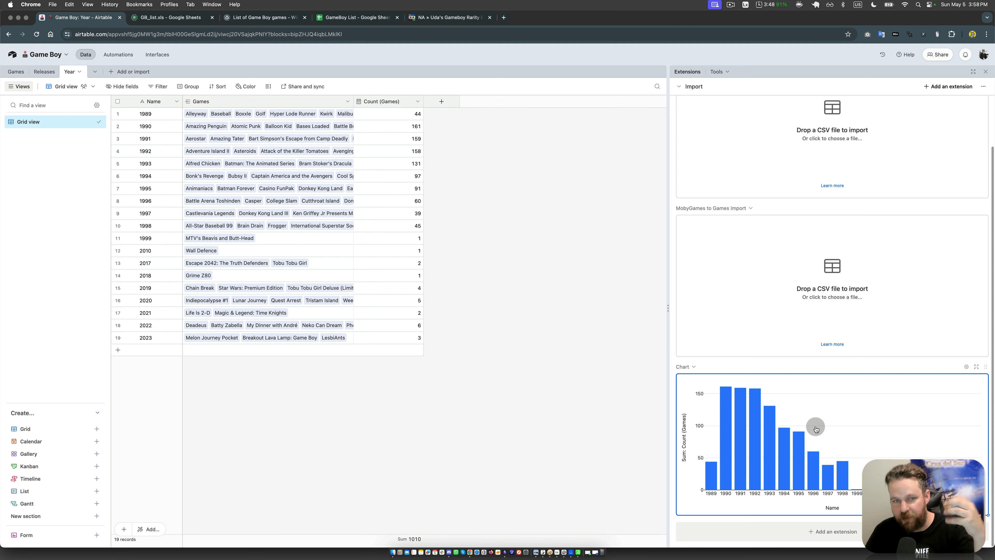
click(442, 320)
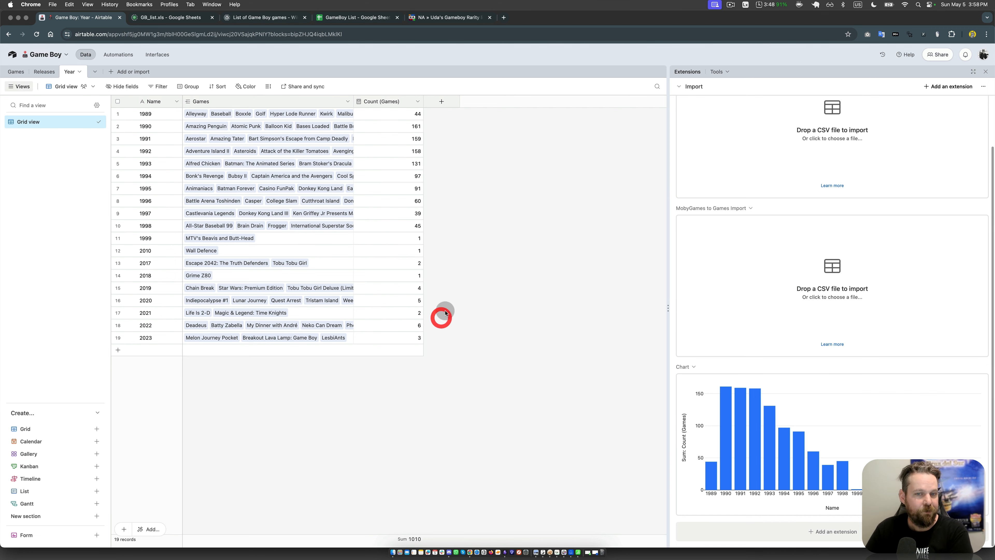
Step: Open the Games table and narrow its release-year column
click(12, 72)
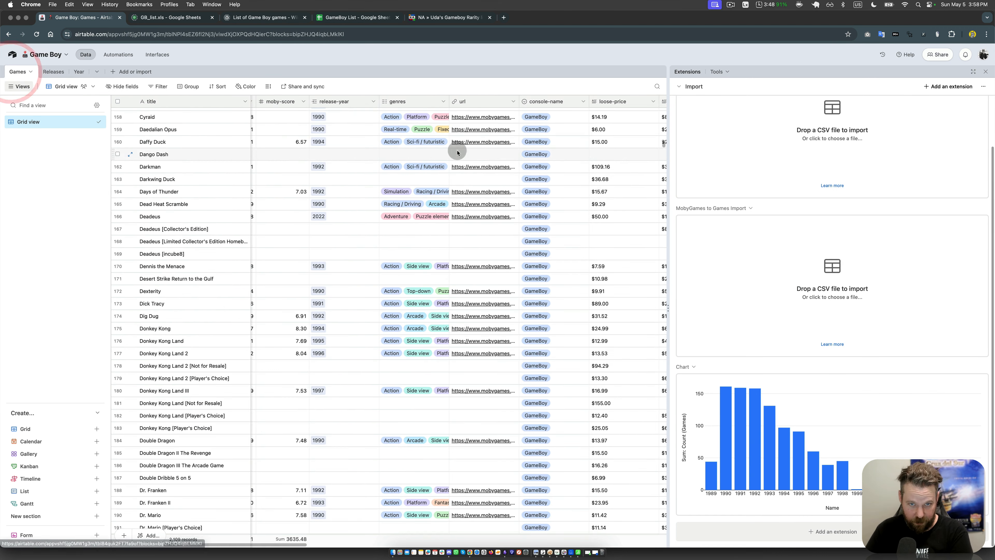
drag(375, 101, 363, 102)
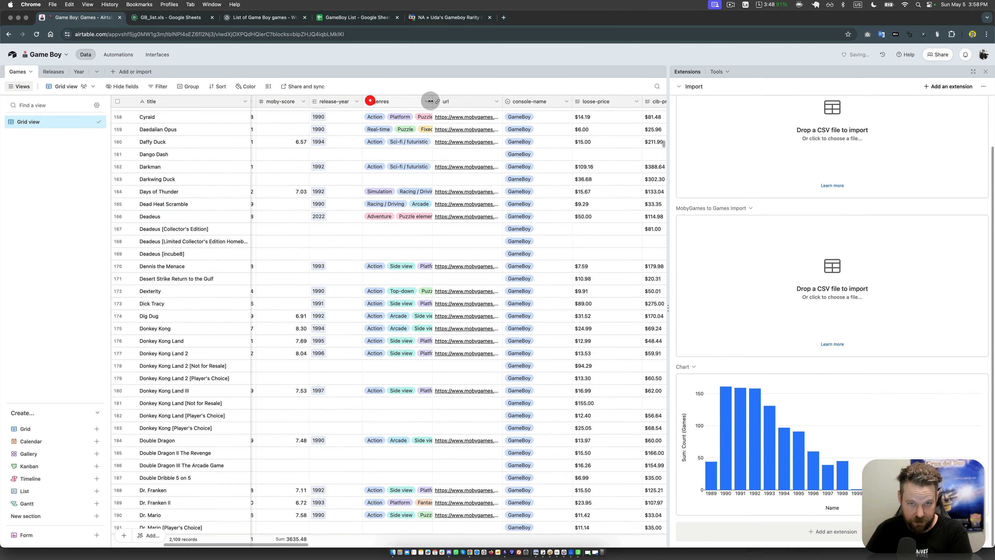
Step: Edit the genres field in the Games table, rename it "attributes" and copy the new name
click(425, 101)
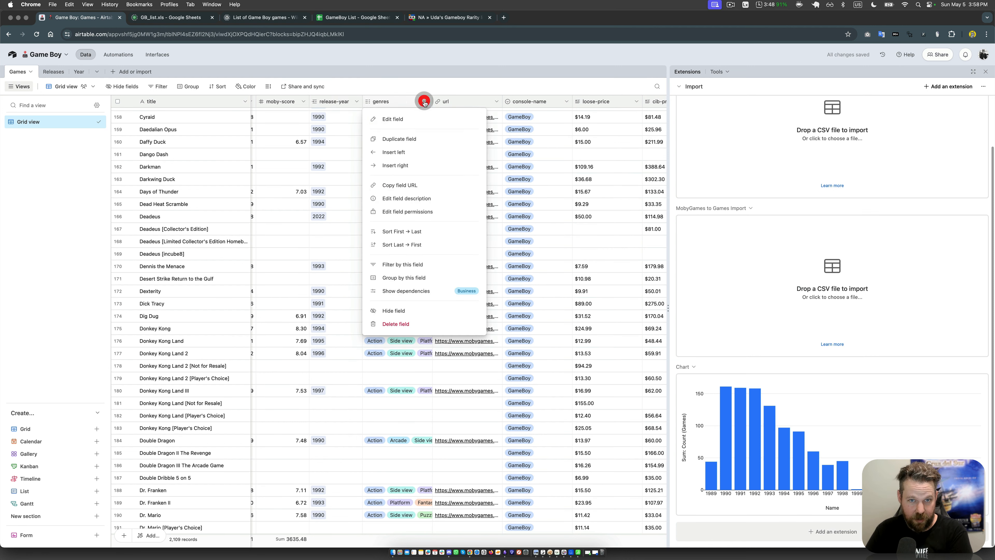
click(409, 119)
click(355, 148)
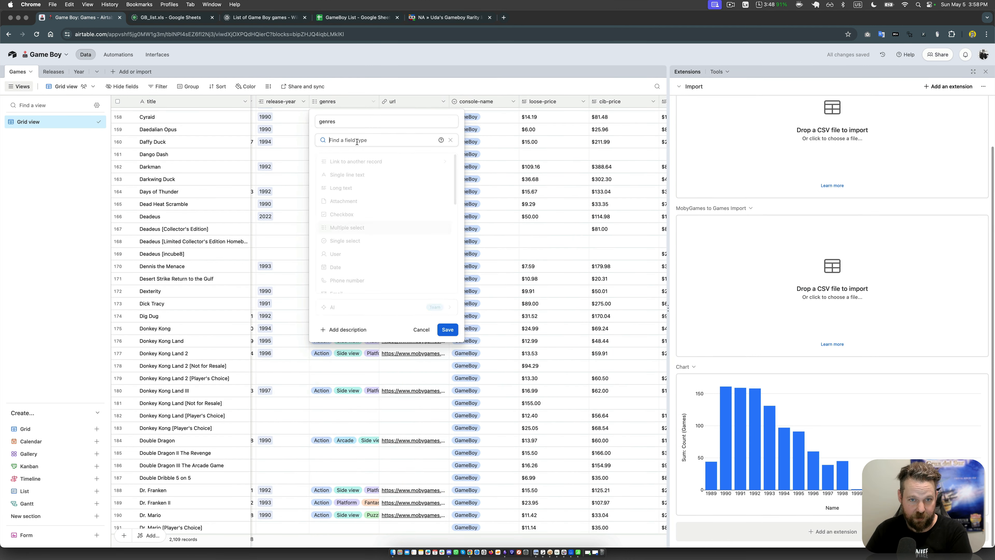
click(356, 160)
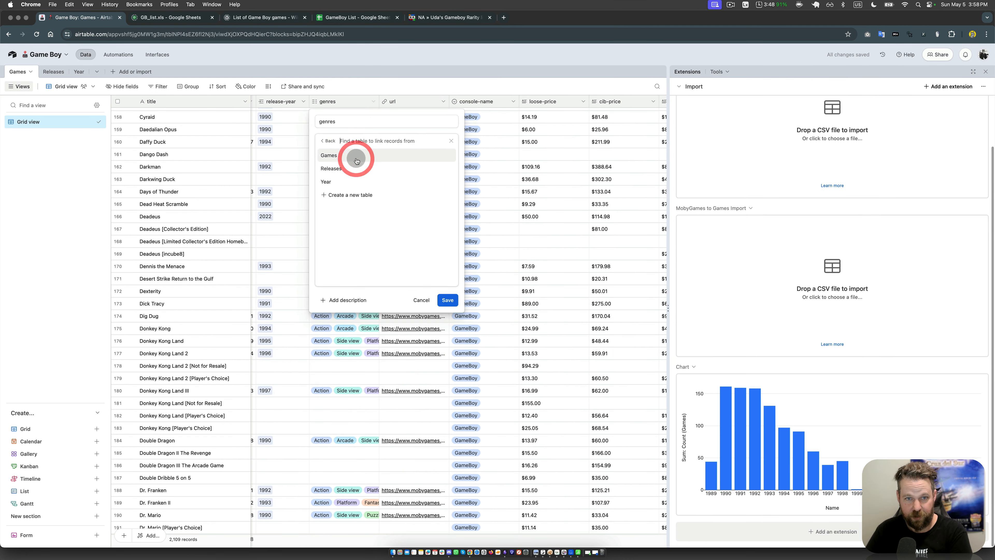
double_click(348, 120)
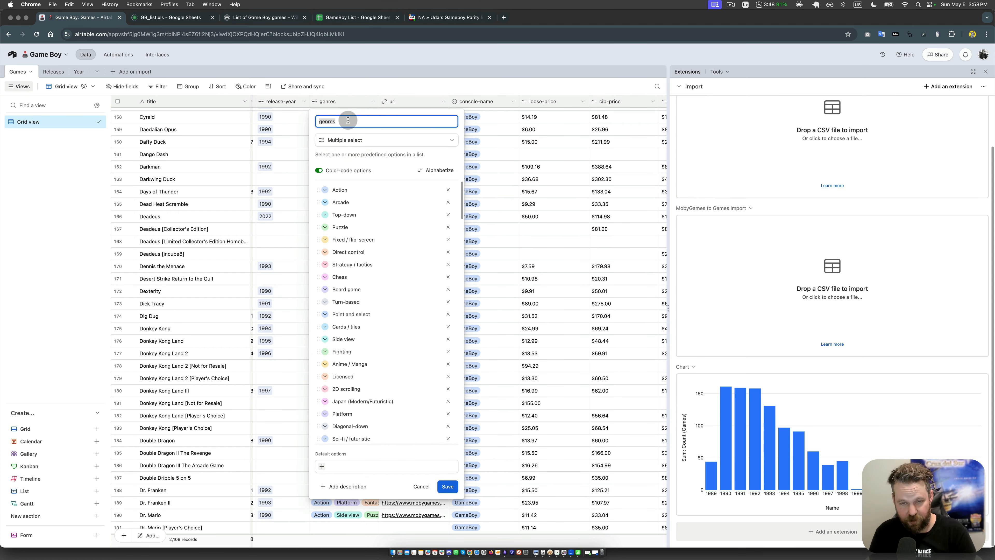
text(attrib)
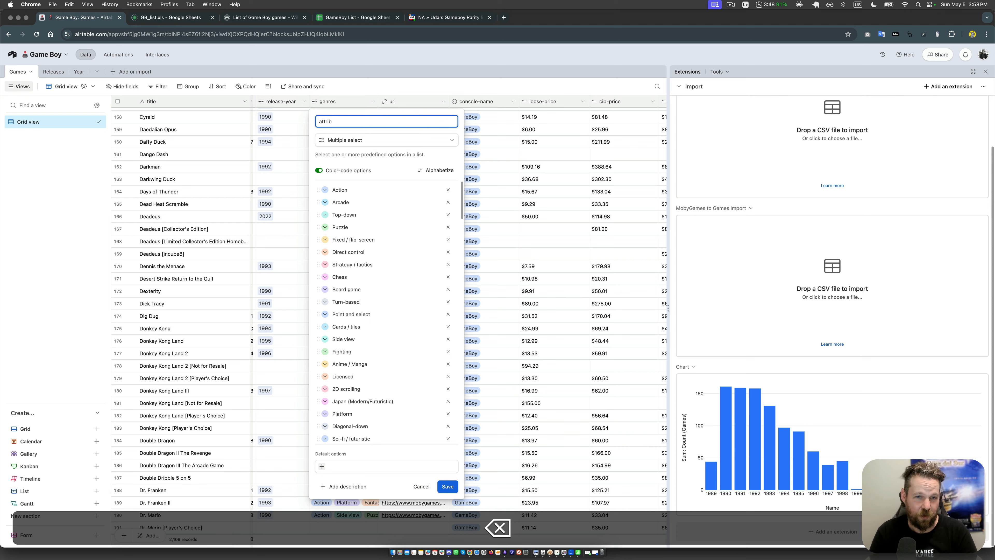
text(utuutes)
key(shift+super+Left)
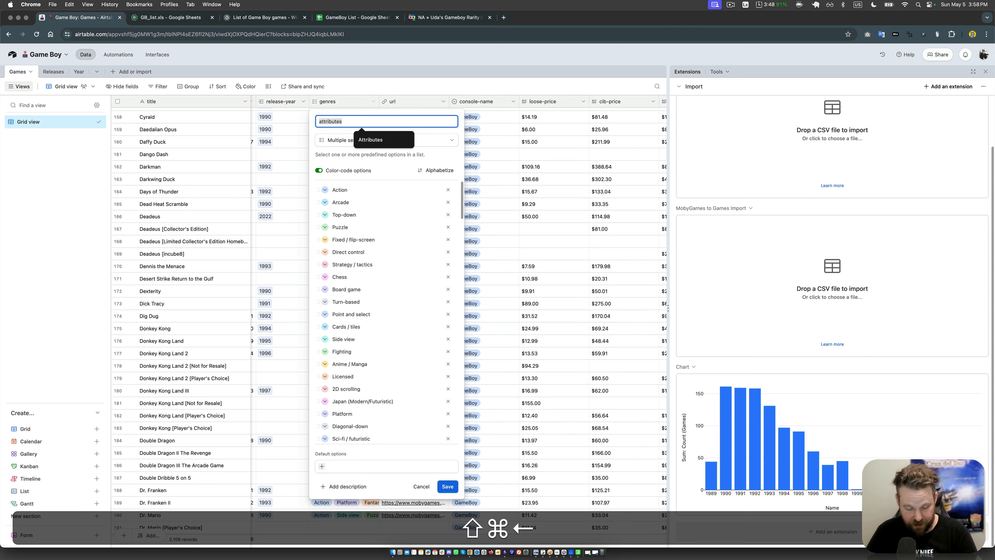
key(super+c)
Step: Convert the attributes field to a link to a new table named "attributes", allowing multiple records, and save it
click(344, 141)
click(348, 159)
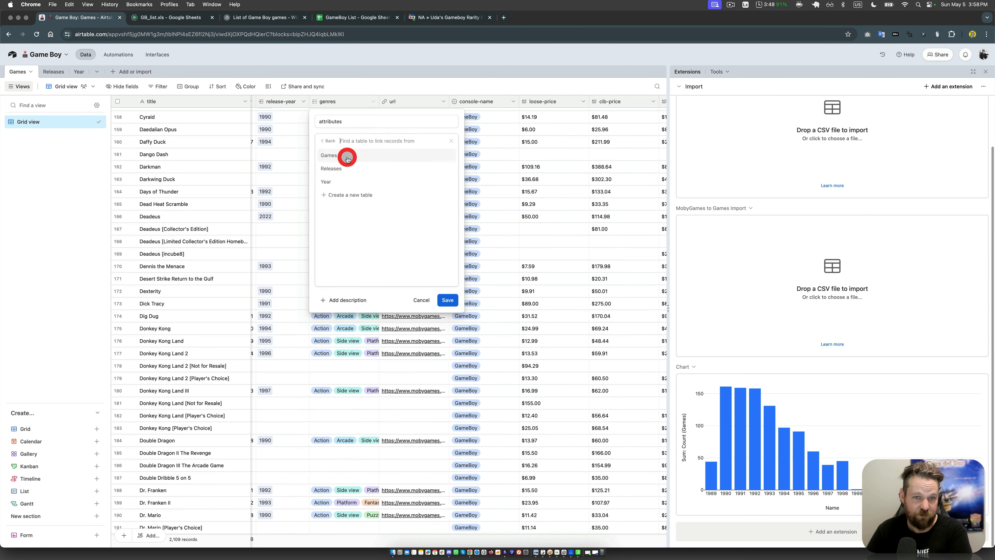
click(347, 195)
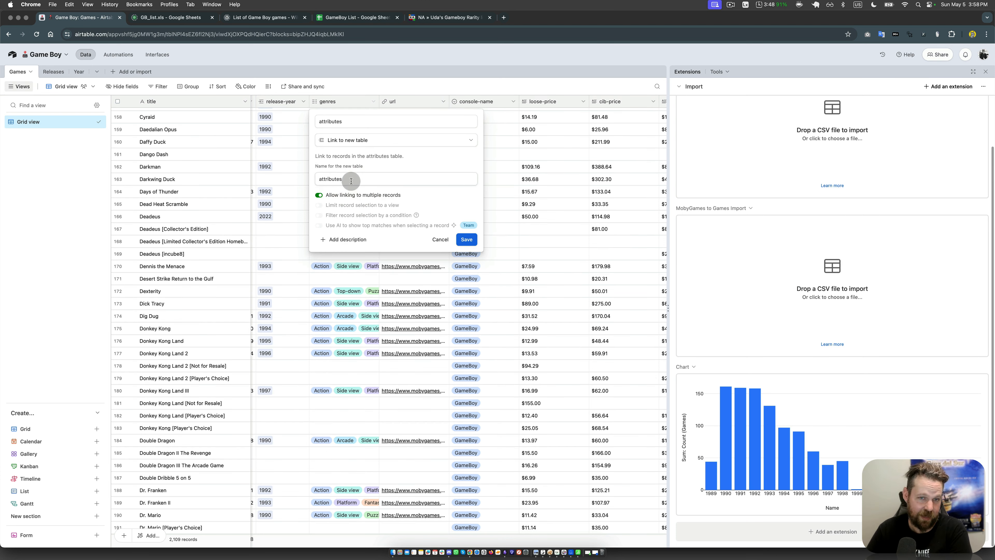
click(463, 240)
click(460, 237)
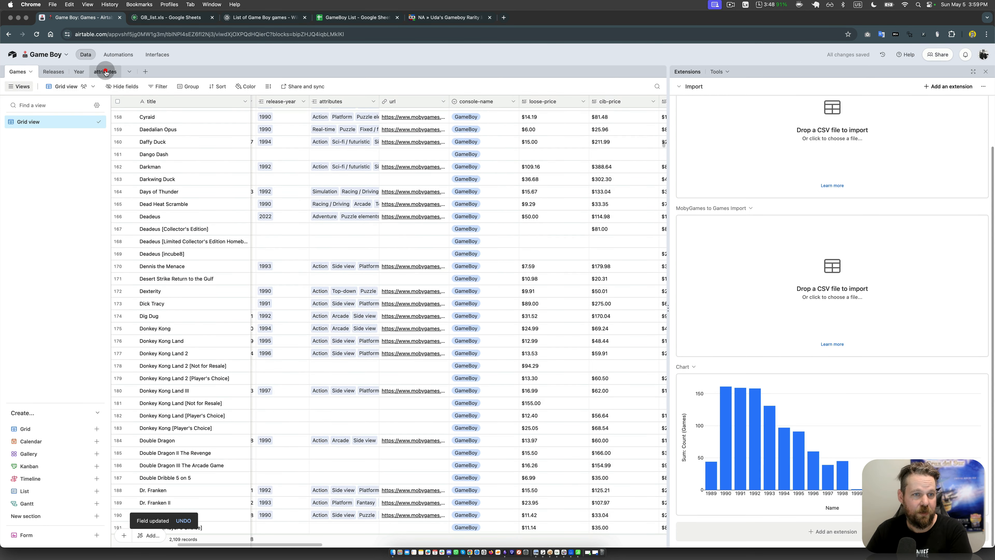
Step: Rename the new attributes table with a capital letter as "Attributes"
double_click(105, 73)
key(Left)
key(Delete)
text(A)
key(Return)
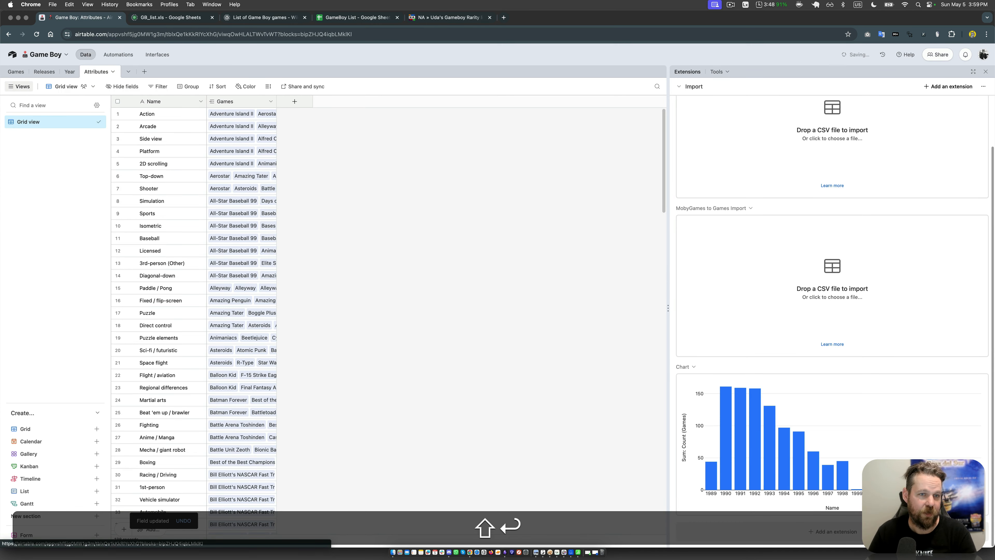
Step: Rename the primary Name field of the Attributes table to "Attribute" and save the field
double_click(155, 102)
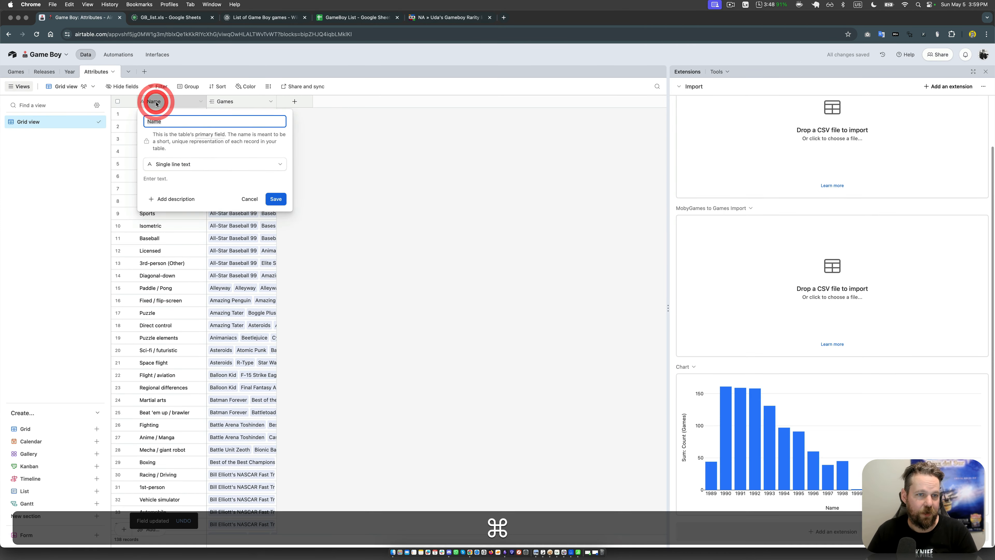
key(super+v)
key(super+Up)
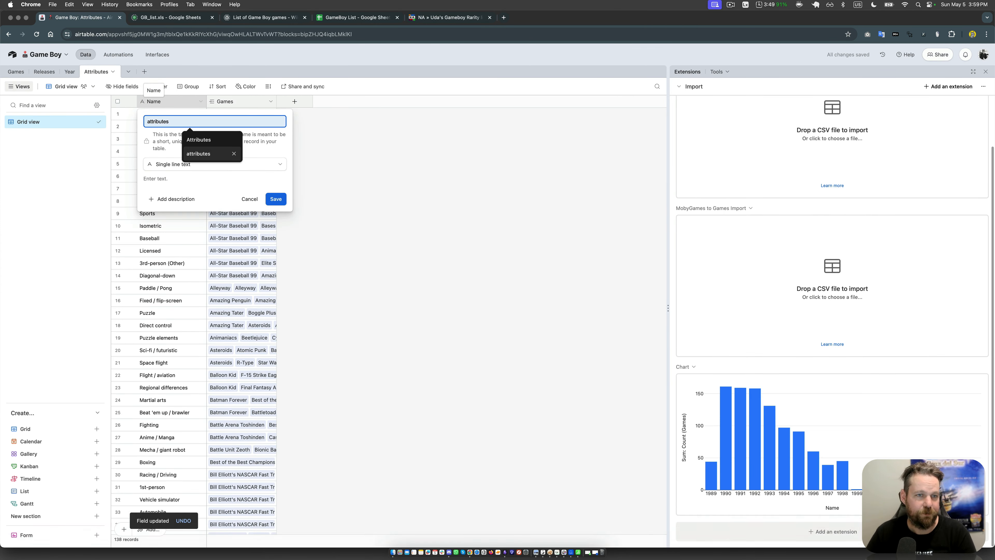
click(137, 145)
click(160, 122)
key(super+v)
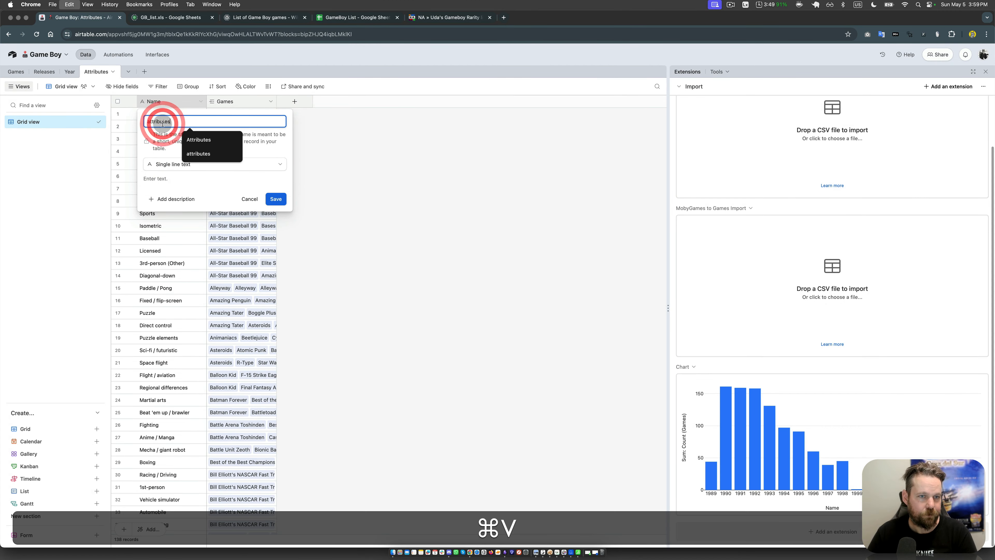
key(Up)
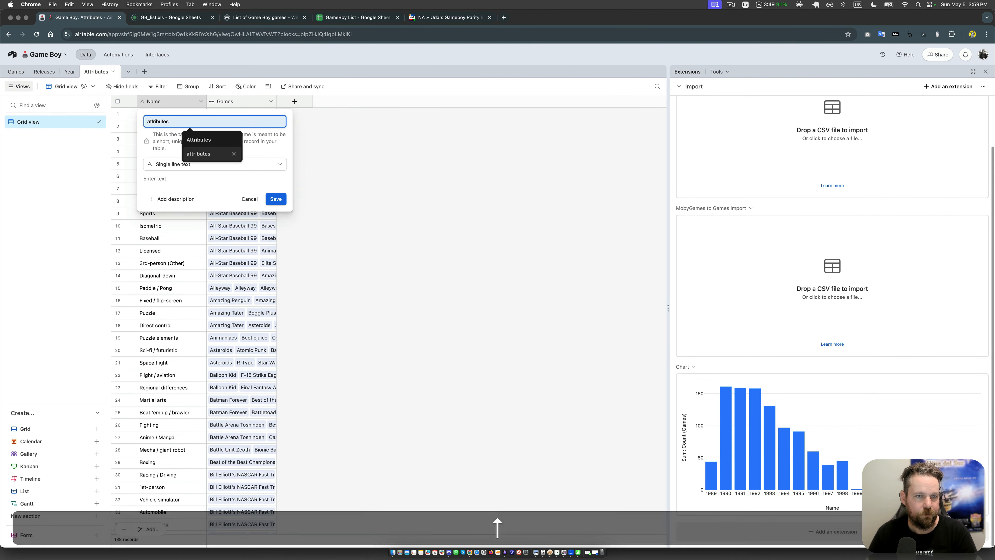
key(Up)
key(Return)
click(205, 126)
click(174, 118)
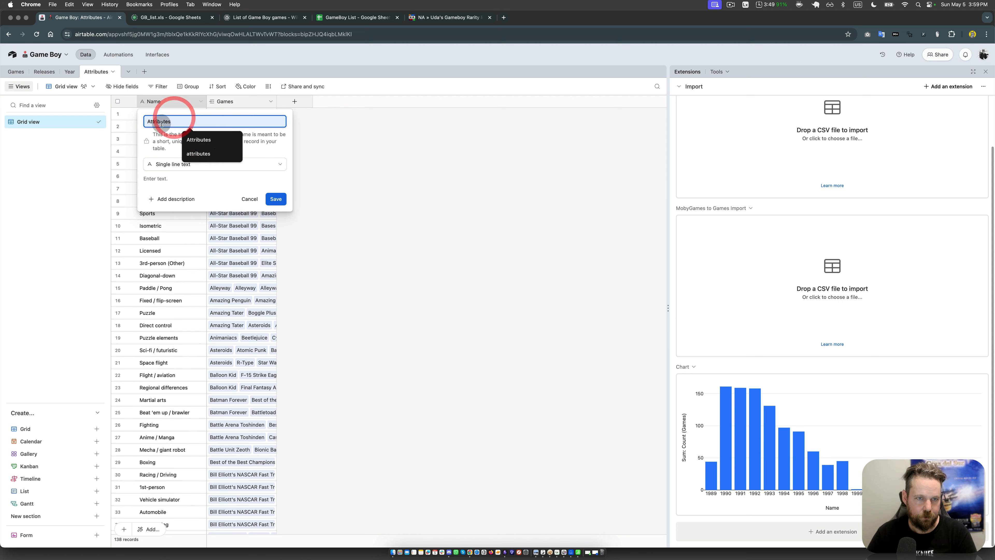
click(182, 121)
key(BackSpace)
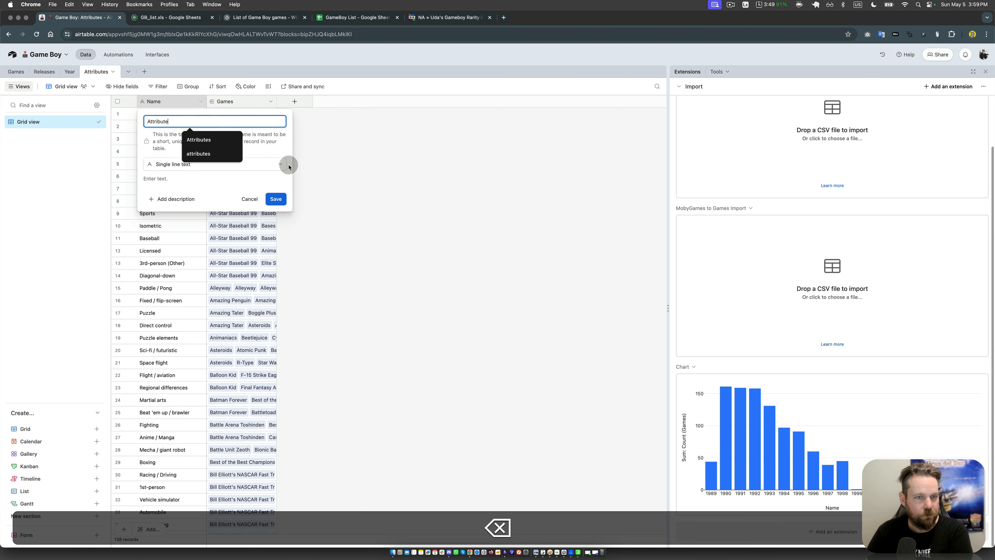
click(275, 199)
click(342, 211)
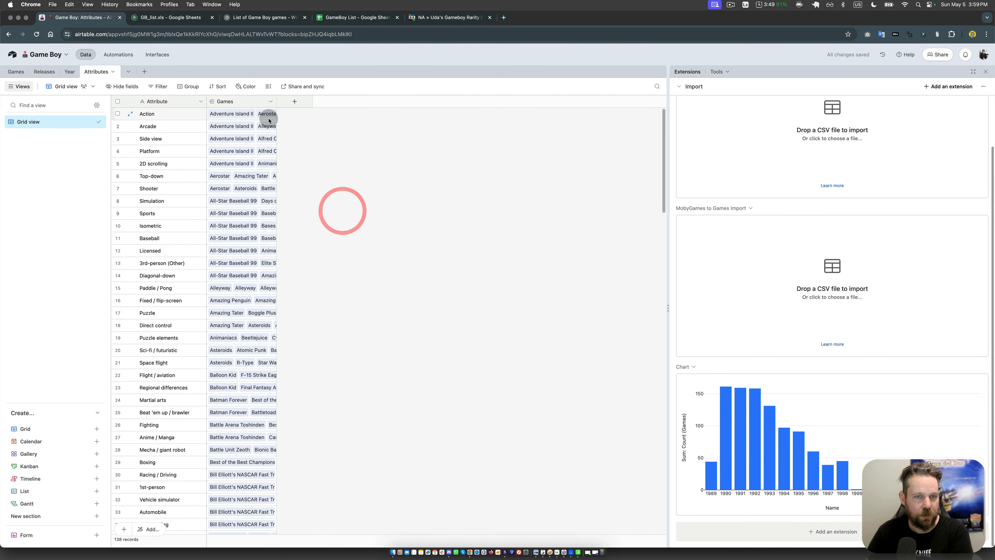
Step: Add a Count field to the Attributes table that counts the linked Games records
click(289, 102)
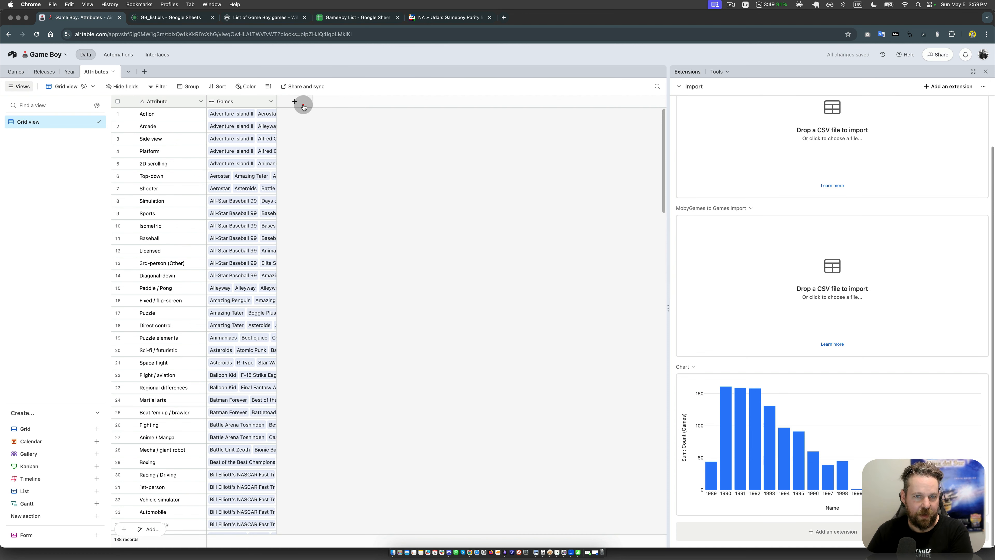
click(295, 101)
scroll(295, 217, down, 10)
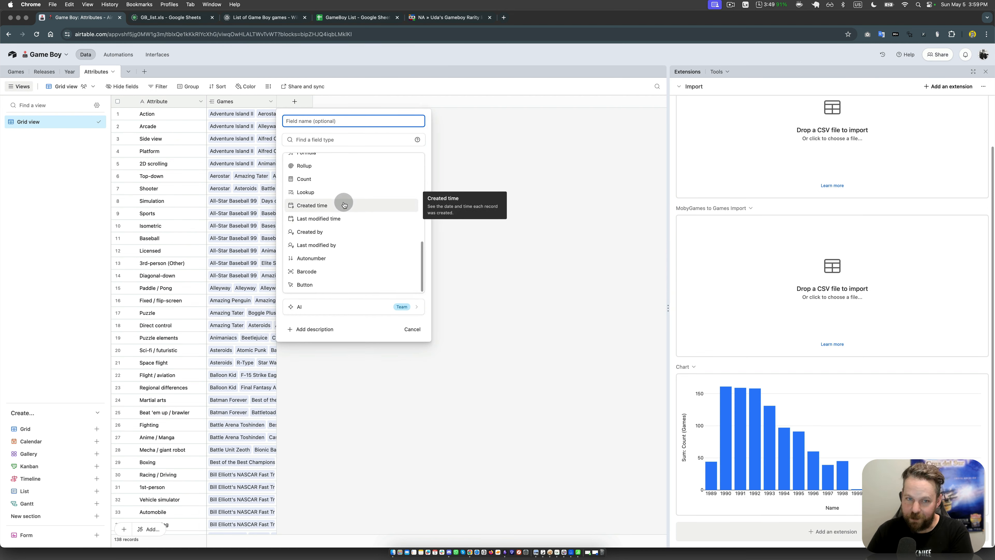
click(327, 179)
click(414, 218)
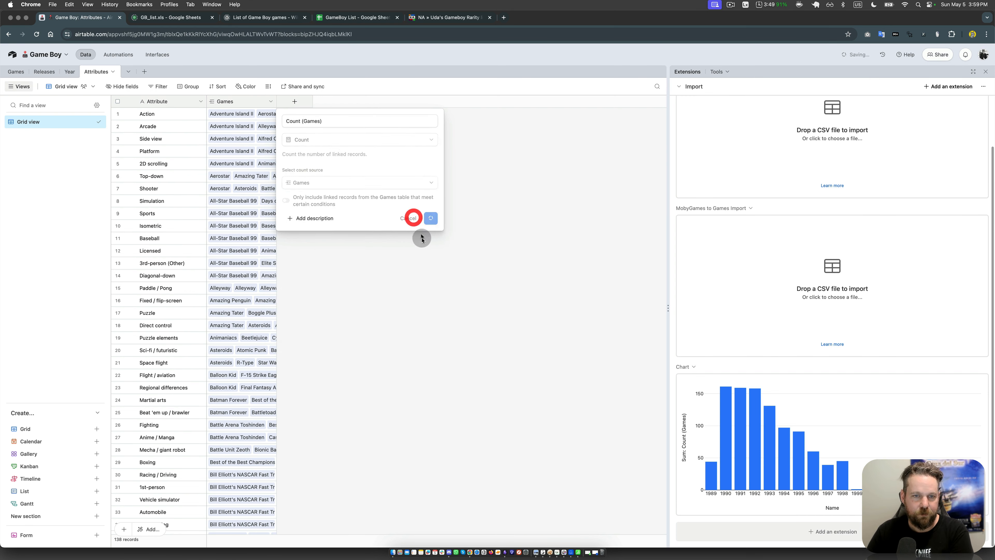
click(312, 129)
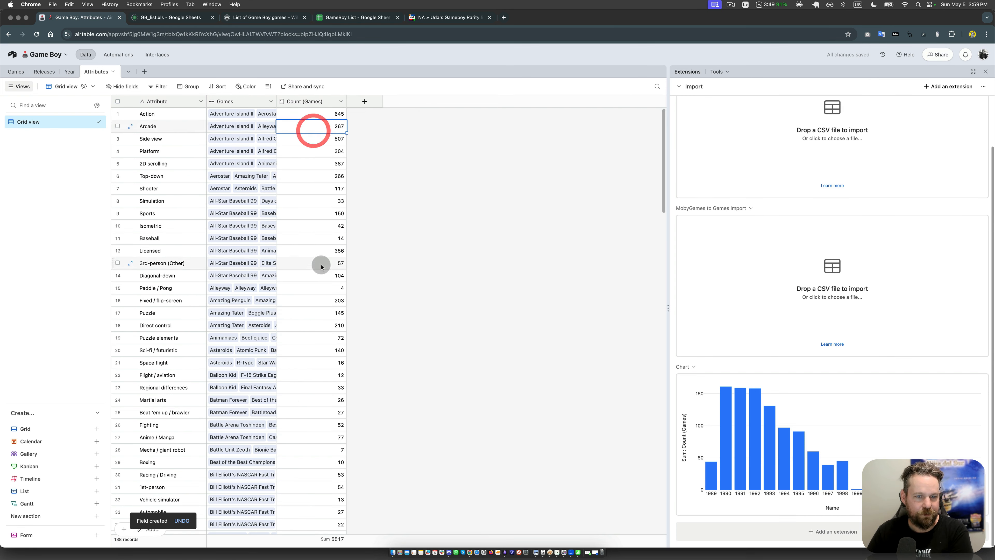
Step: Sort the Attributes table by Count (Games) from highest to lowest and review the counts of the leading attributes
click(221, 87)
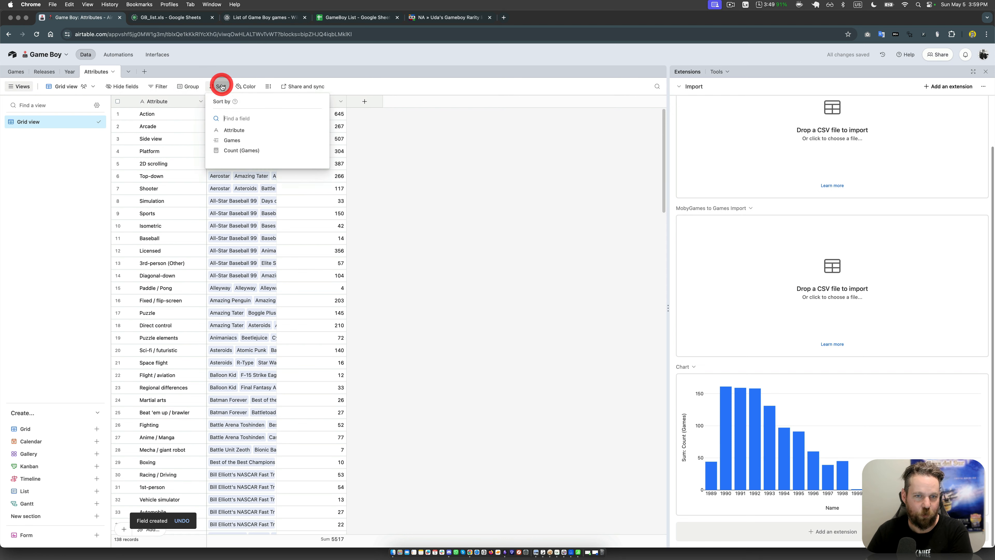
click(240, 152)
click(433, 216)
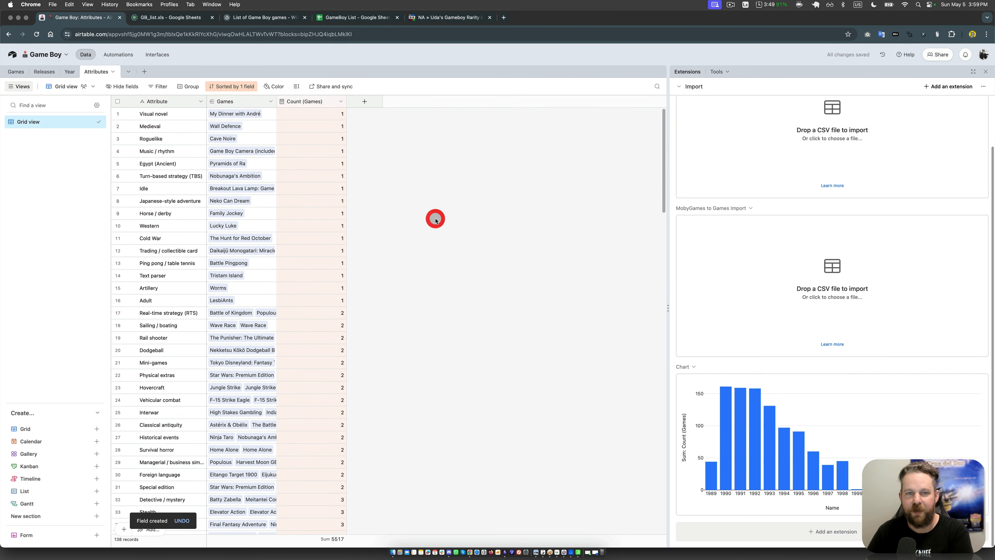
click(245, 89)
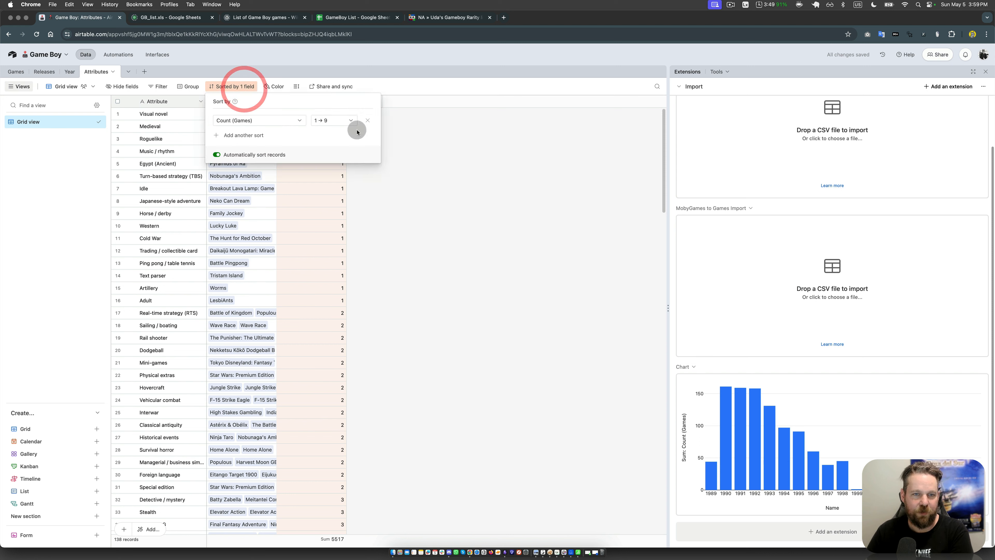
click(339, 123)
click(330, 146)
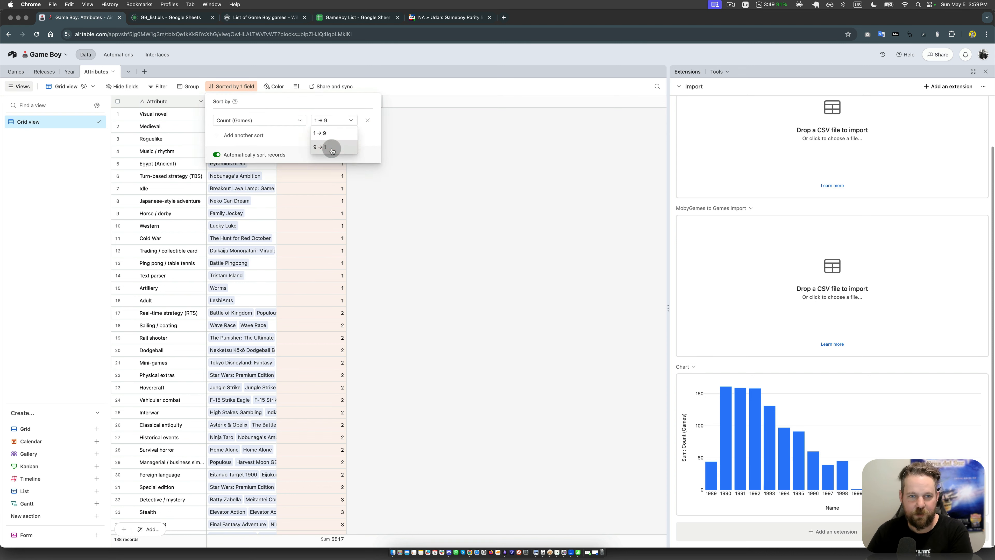
click(421, 260)
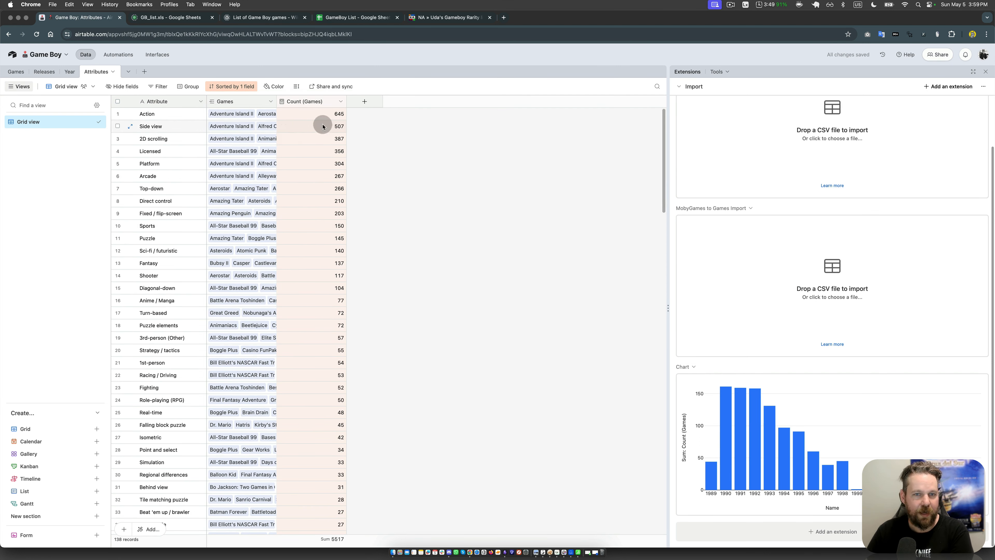
click(325, 116)
click(325, 125)
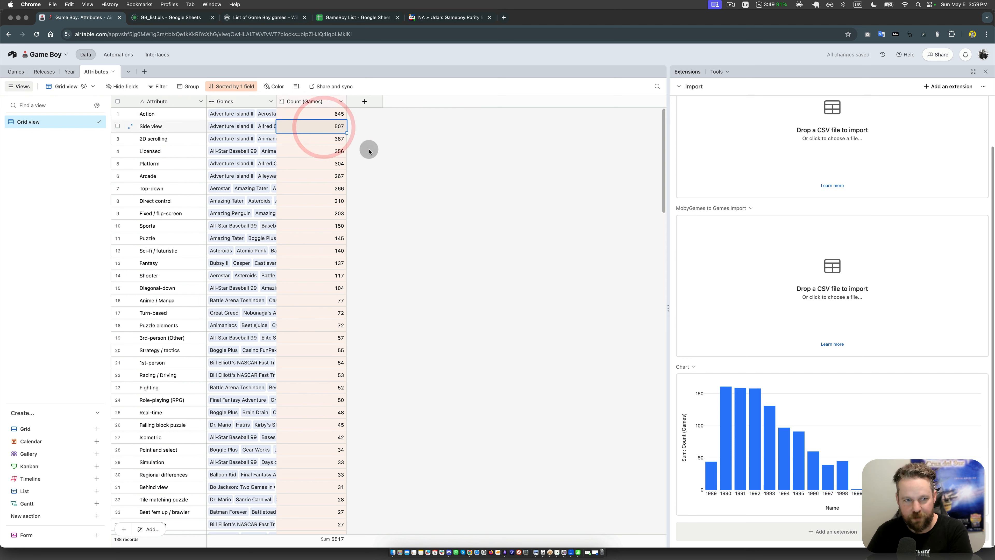
key(Down)
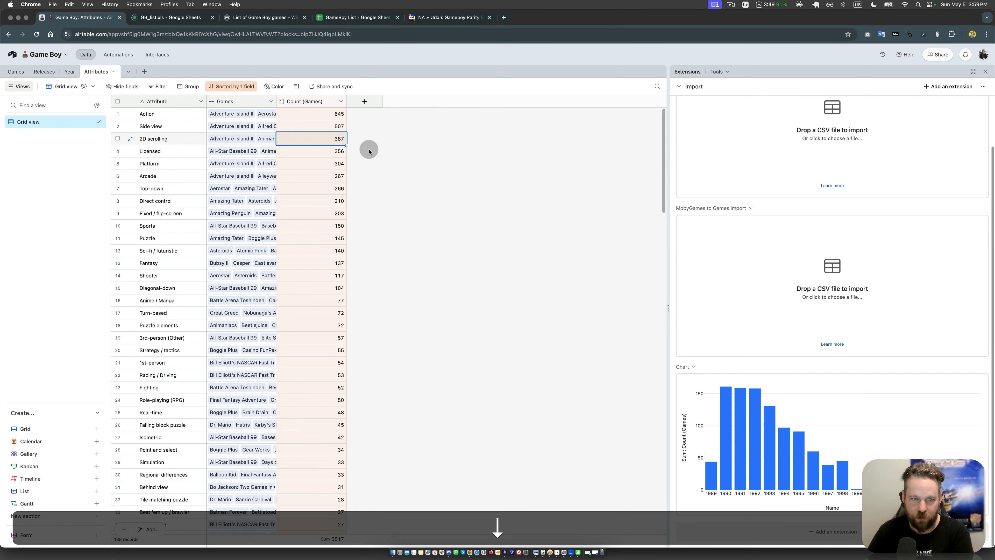
key(Down)
key(Down)
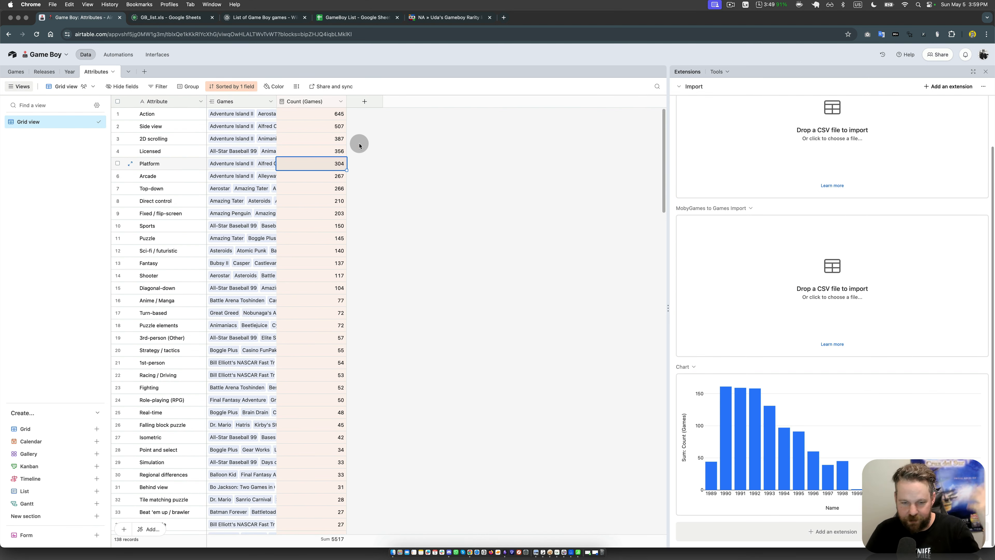
Step: Change the console-name field in the Games table to a link to a new table and rename the field "console"
click(18, 71)
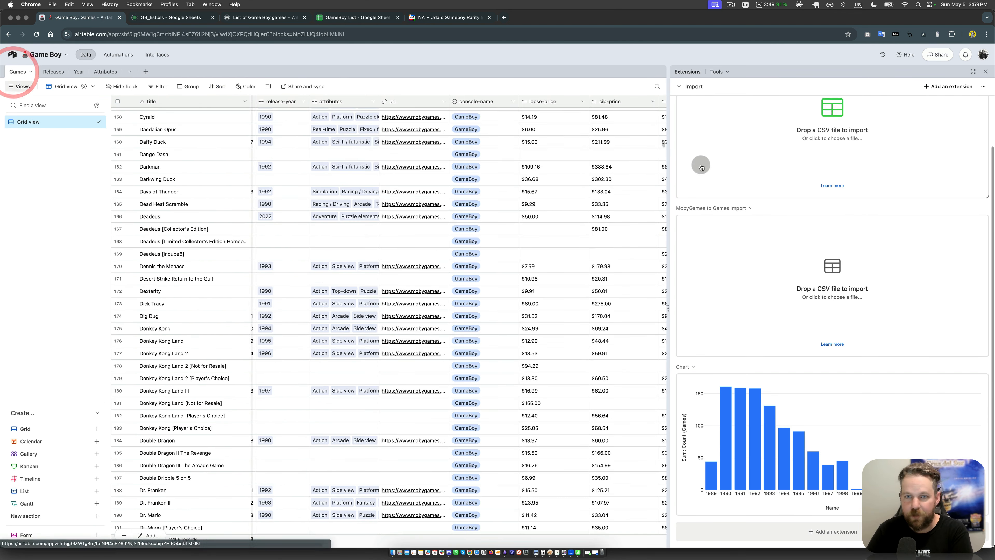
scroll(493, 129, up, 1)
click(511, 101)
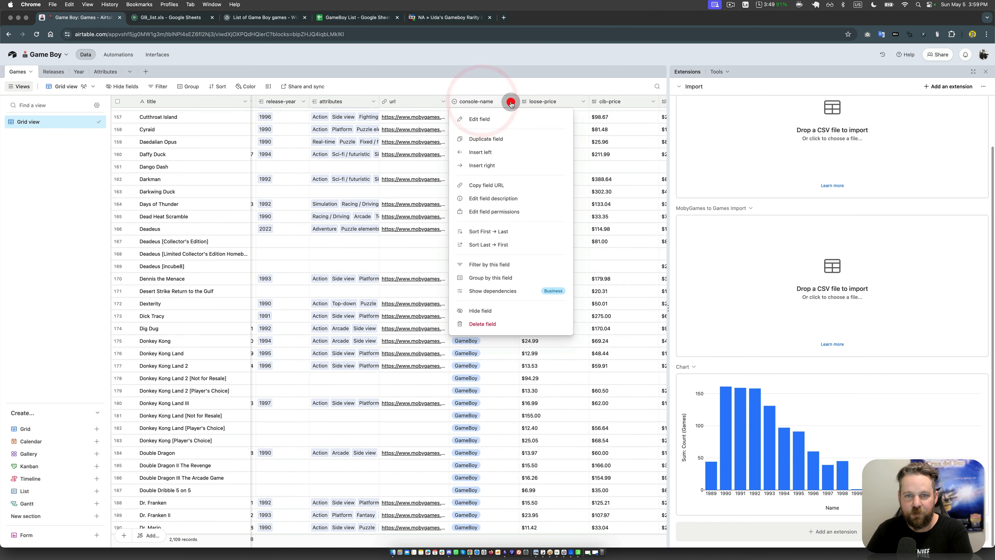
click(479, 118)
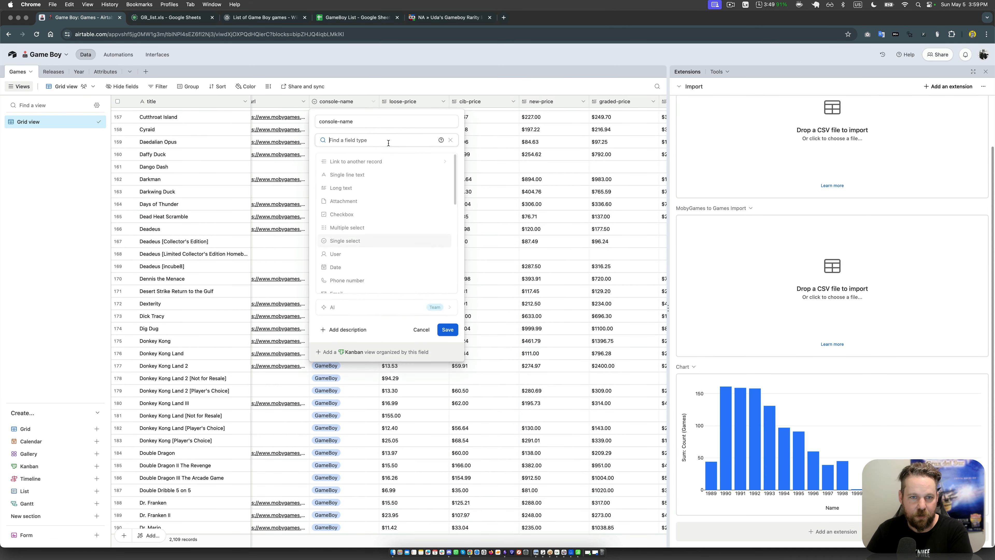
click(362, 161)
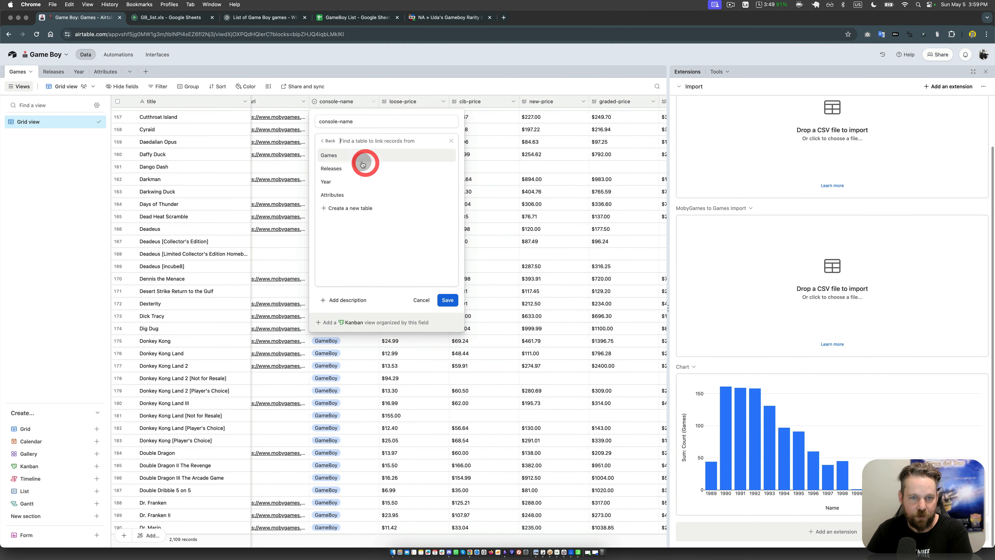
click(356, 208)
triple_click(355, 122)
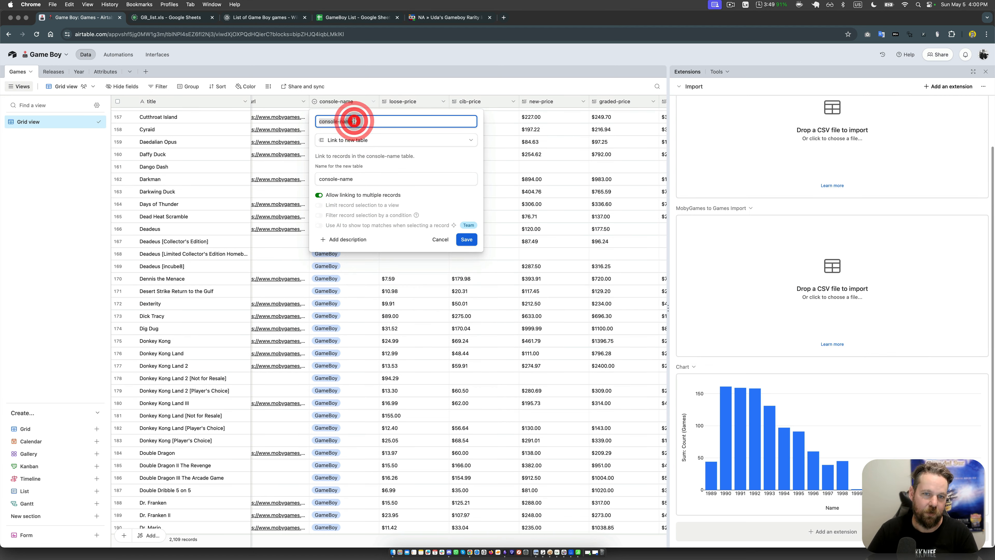
text(console)
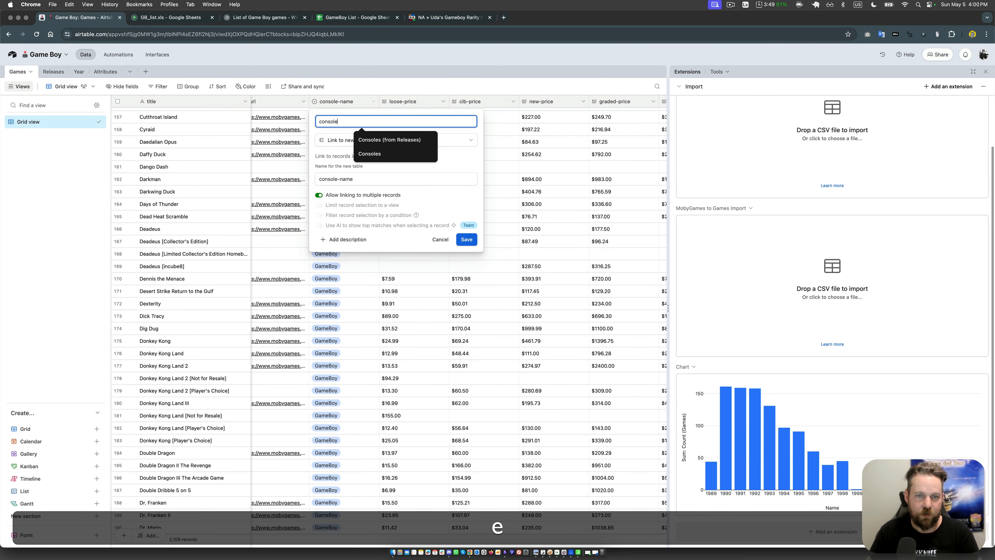
Step: Name the new linked table "Console", turn off linking to multiple records, and save the field
triple_click(355, 179)
text(C)
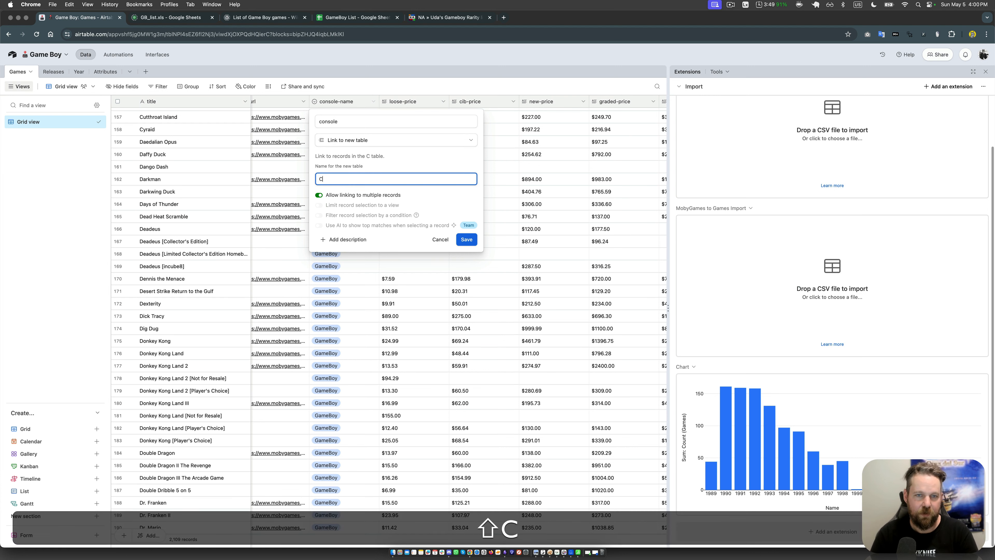
text(onsole)
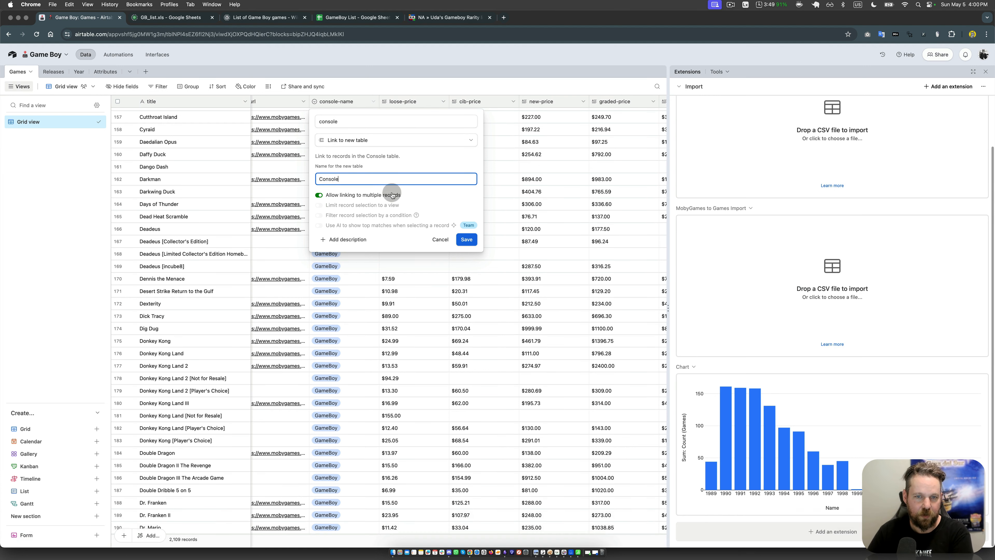
click(392, 194)
click(458, 240)
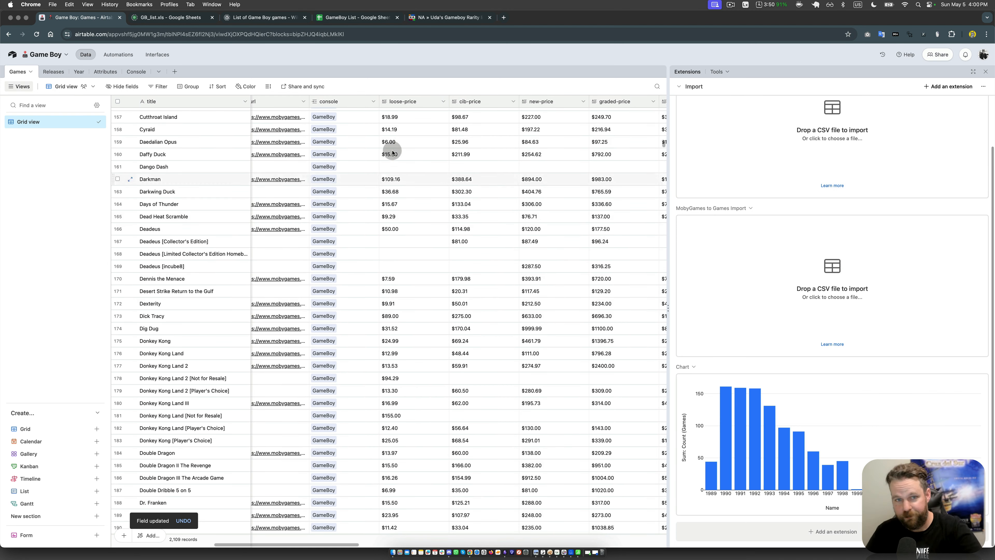
Step: Open the Console table, check its console names, and add a Count field for the linked Games records
click(133, 73)
click(149, 112)
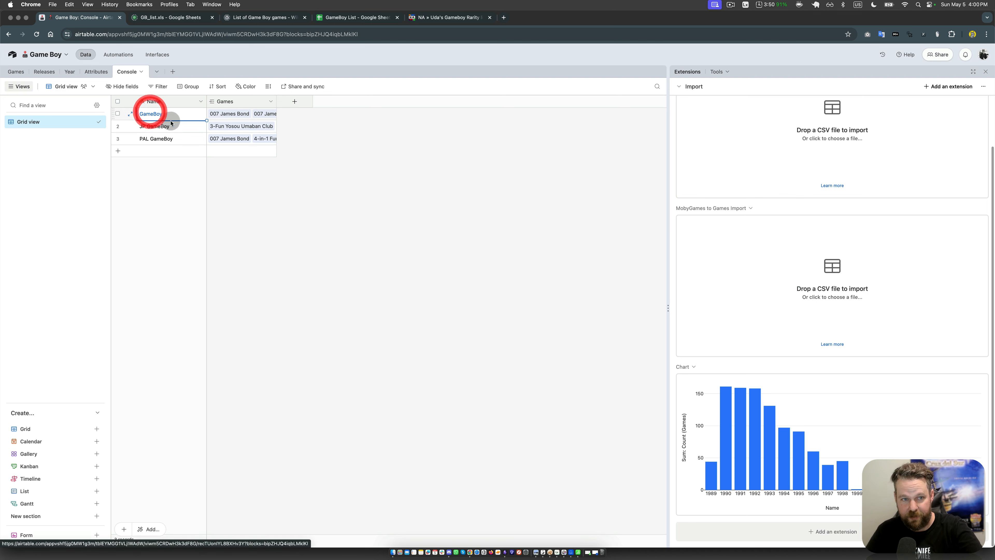
click(171, 125)
click(172, 138)
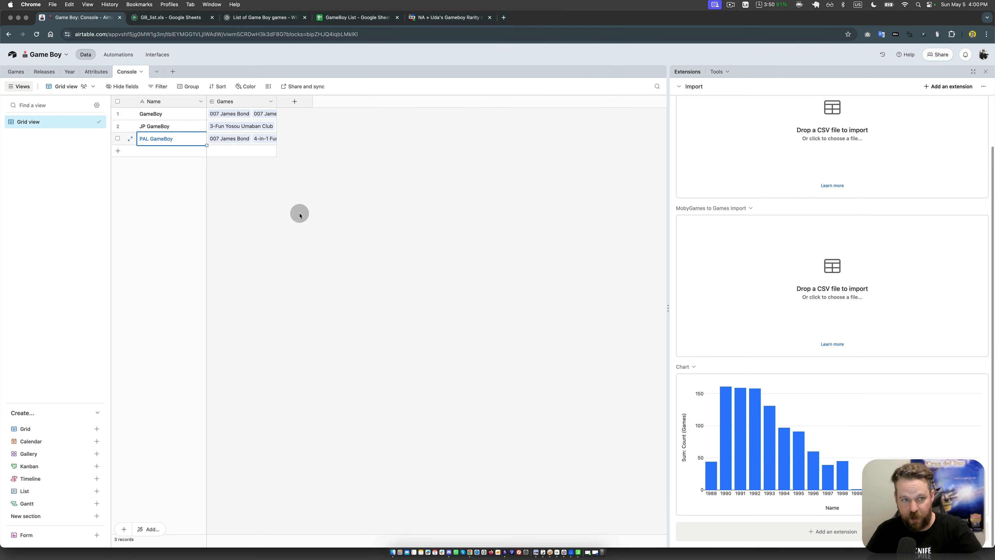
click(294, 102)
scroll(324, 224, down, 5)
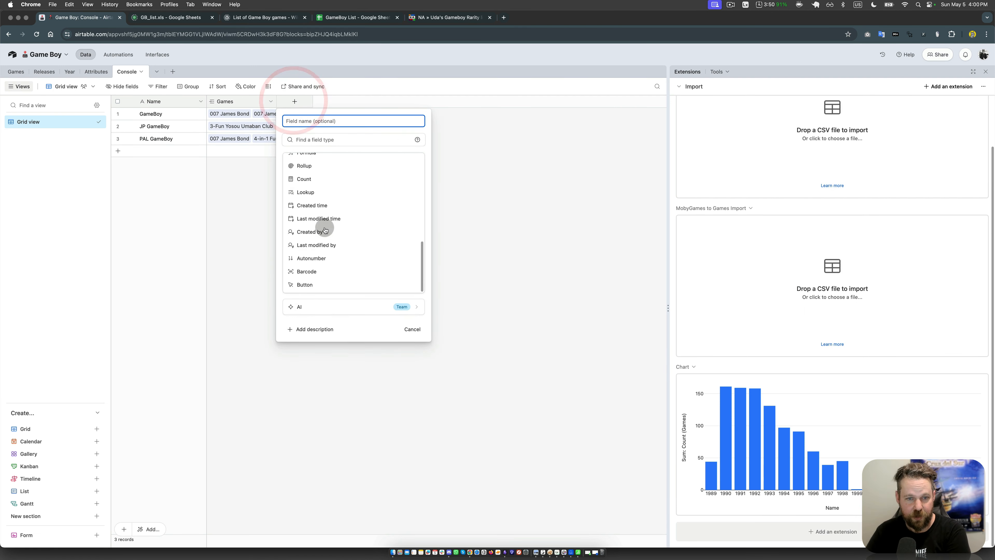
click(318, 179)
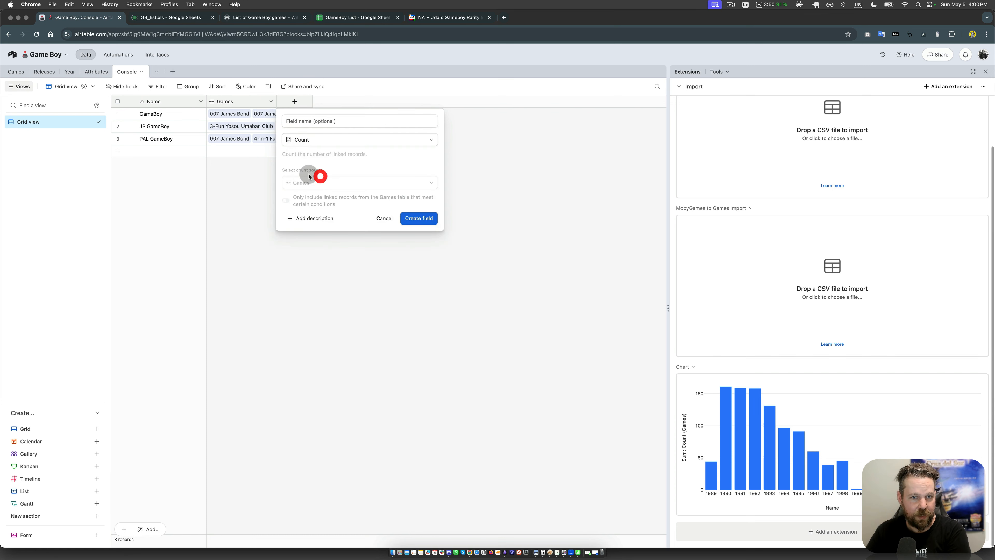
click(418, 217)
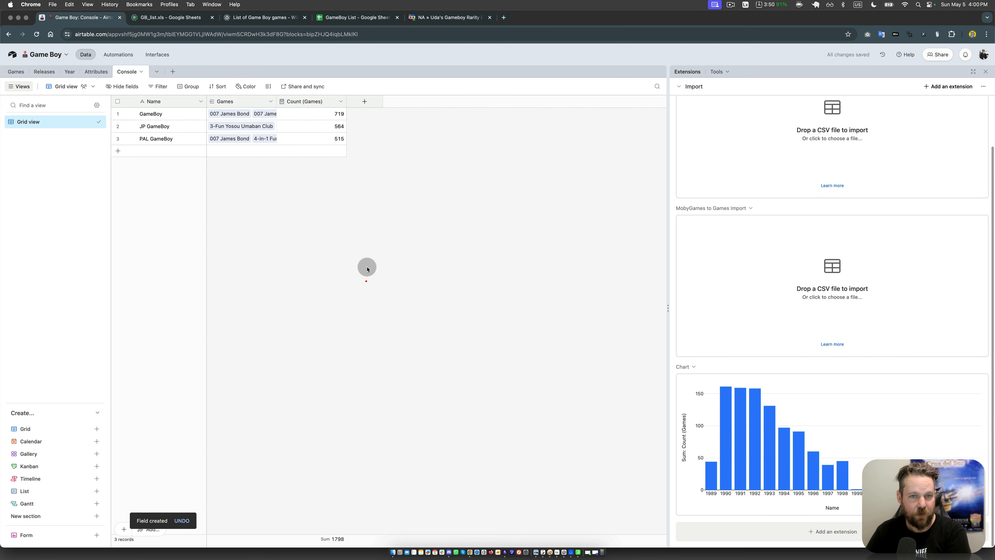
click(367, 282)
click(302, 117)
click(326, 224)
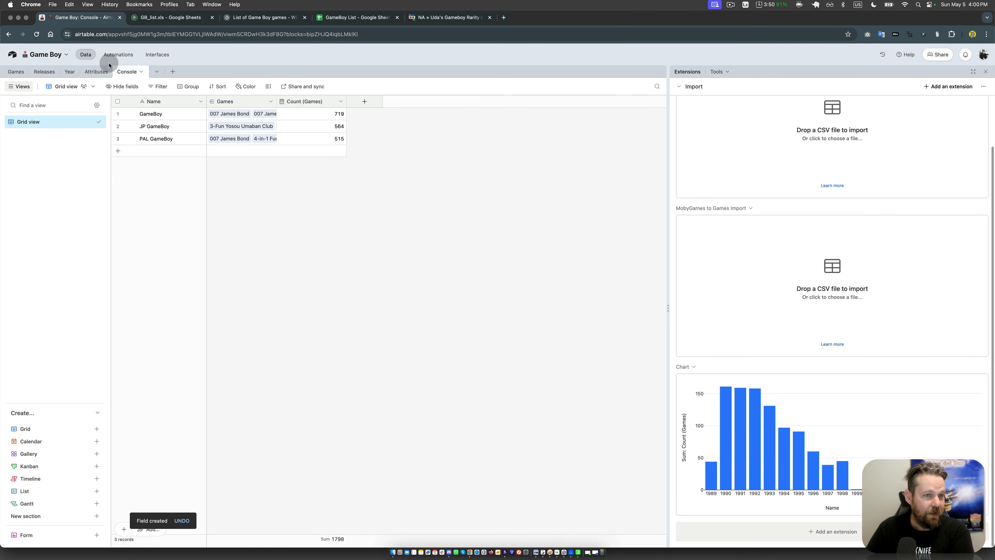
Step: Return to the Games table and look back across the row of Deadeus [Collector's Edition] to its title field
click(16, 71)
click(474, 246)
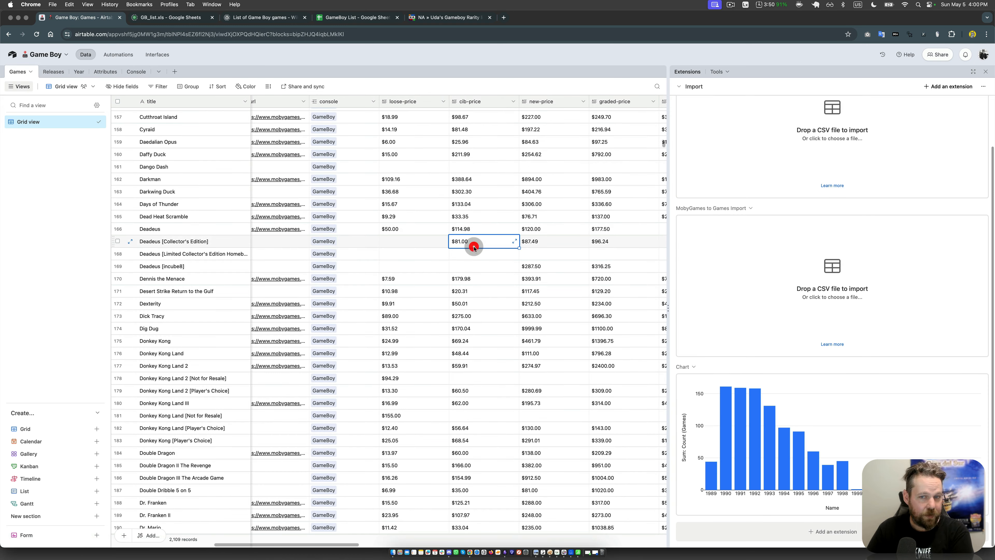
key(Left)
key(Left)
key(Left)
key(Left)
key(Left)
key(Left)
key(Left)
key(Left)
key(Left)
key(Left)
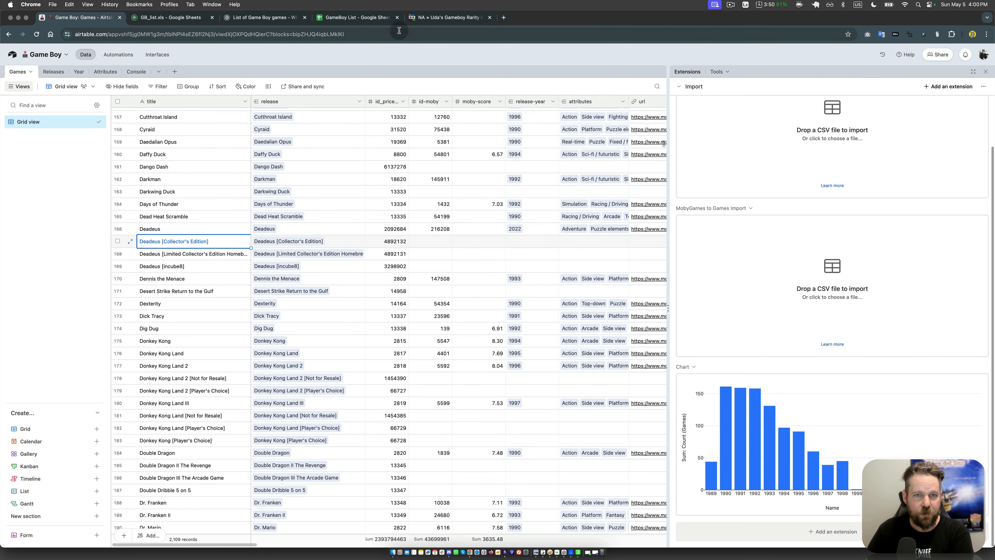
Step: Switch to the Wikipedia page List of Game Boy games and examine the developers, publishers and regional release dates
click(284, 21)
scroll(460, 257, up, 10)
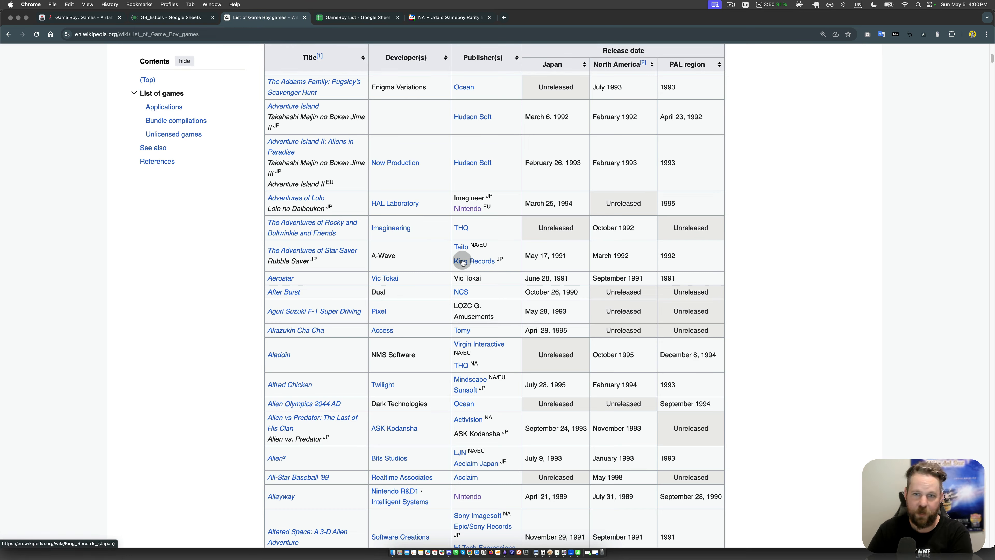
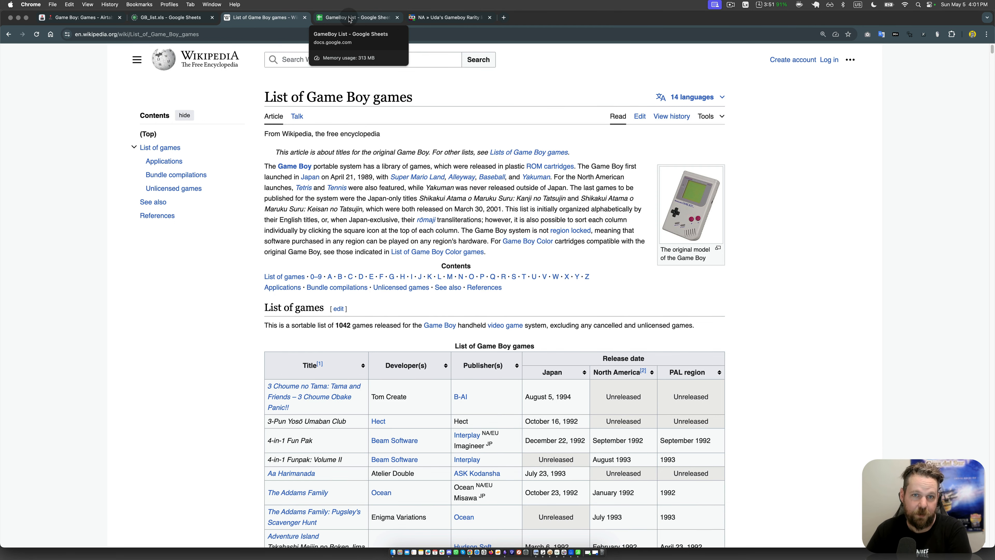
Step: Switch to the GameBoy List spreadsheet and examine the URL, query and index arguments of the IMPORTHTML formula in cell A1
click(350, 18)
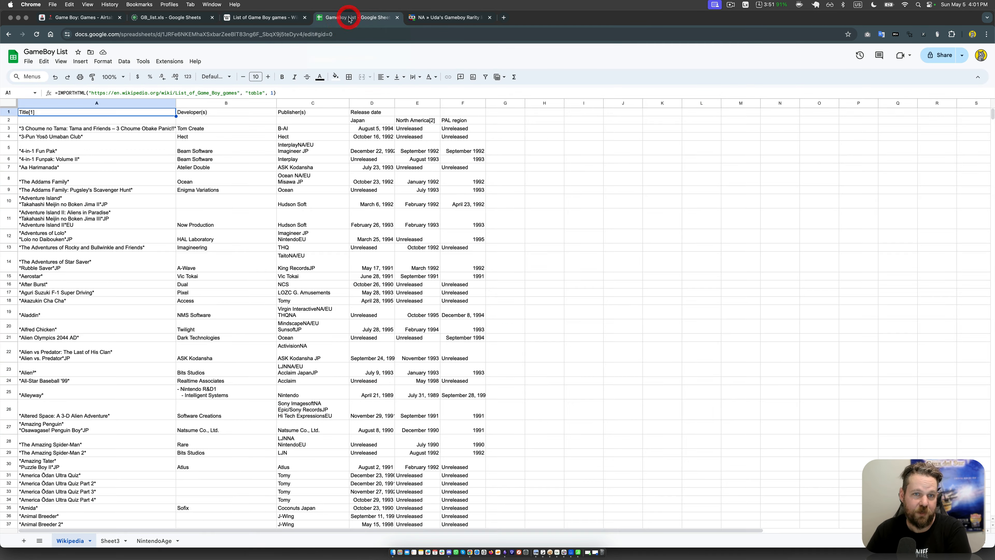
click(79, 93)
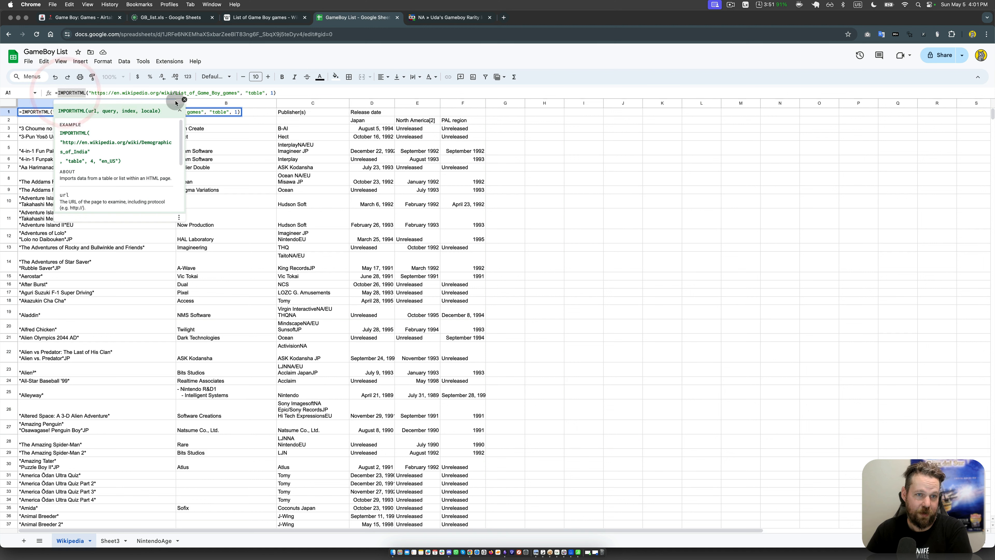
click(126, 94)
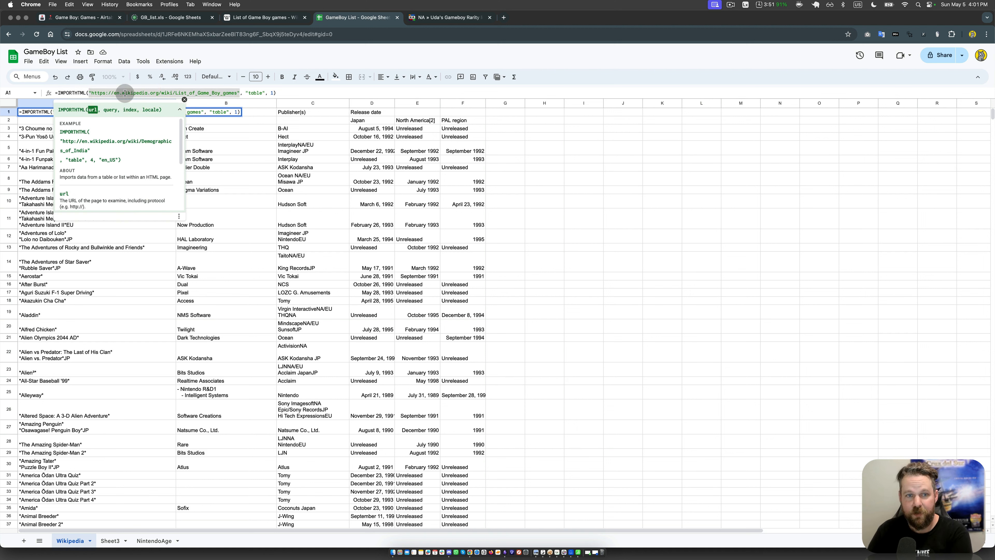
click(252, 91)
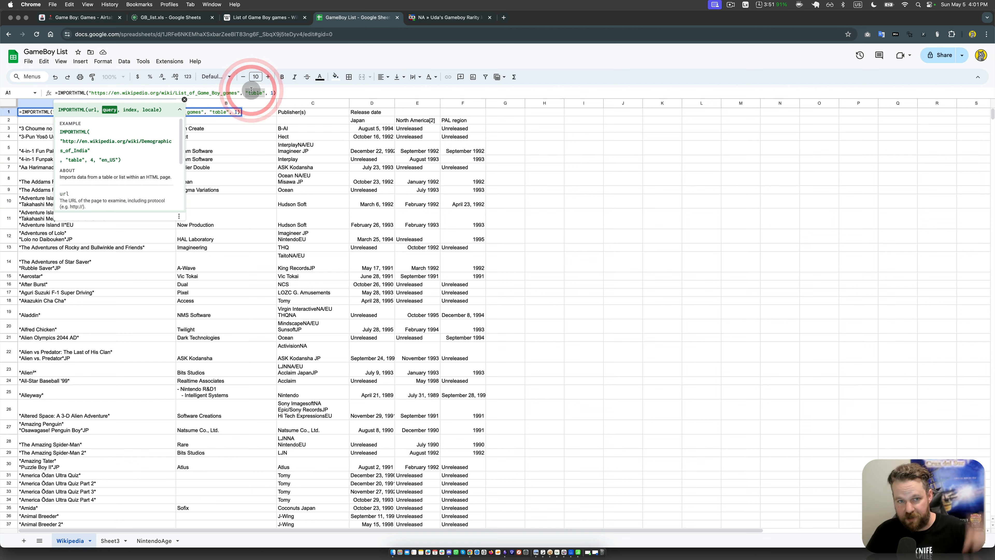
click(268, 92)
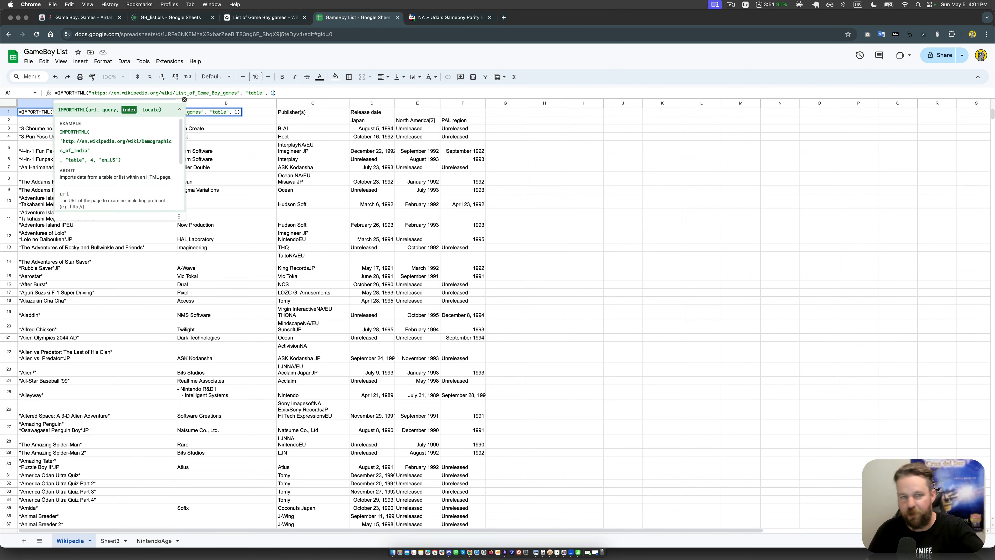
click(366, 176)
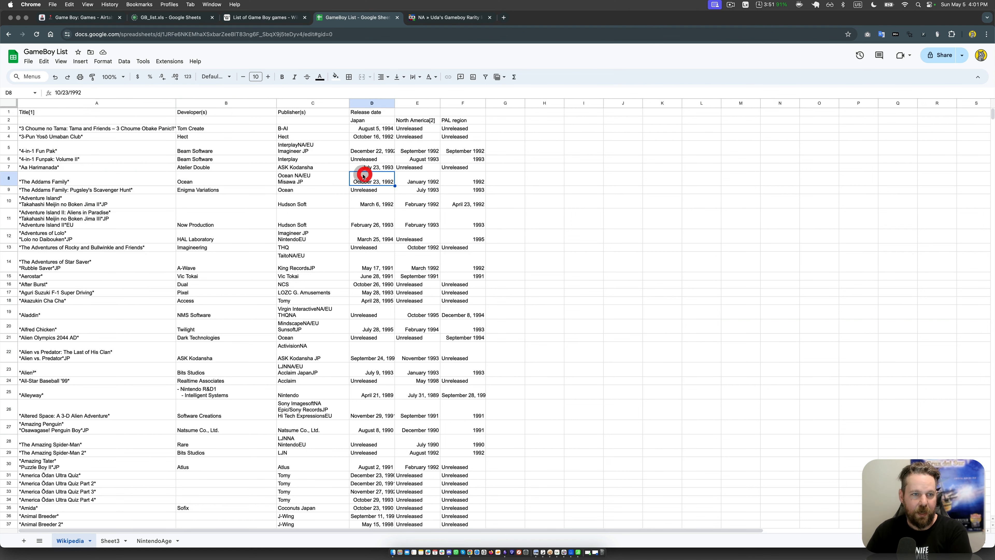
Step: Try clearing an imported title in column A, clear the import formula in A1, and undo that deletion
click(68, 113)
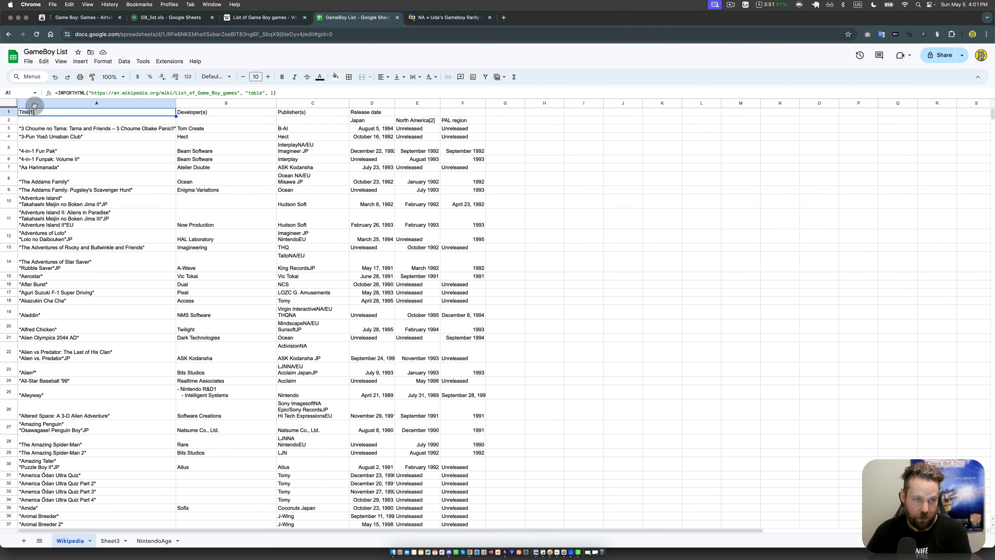
click(62, 160)
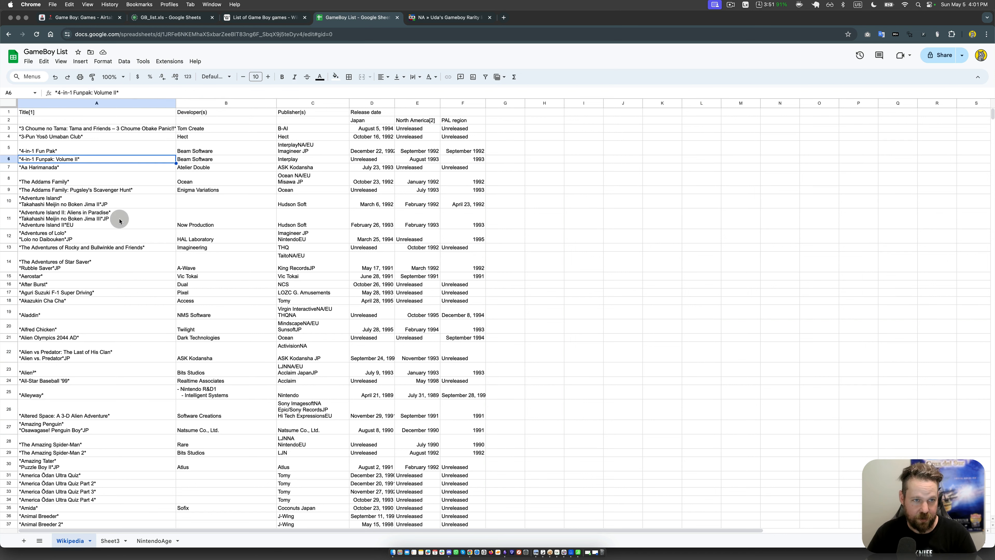
key(Delete)
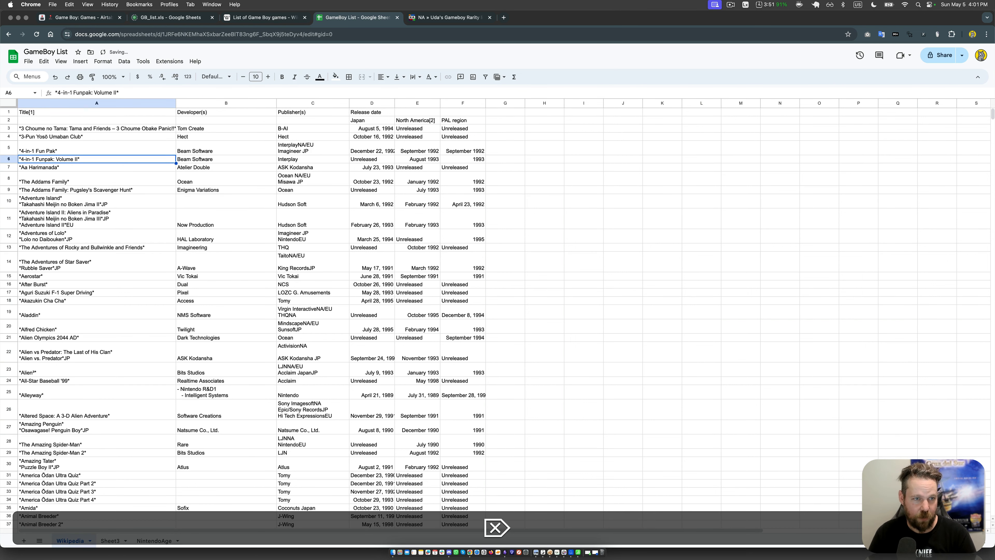
key(Up)
key(Up)
key(Up)
key(Up)
key(Up)
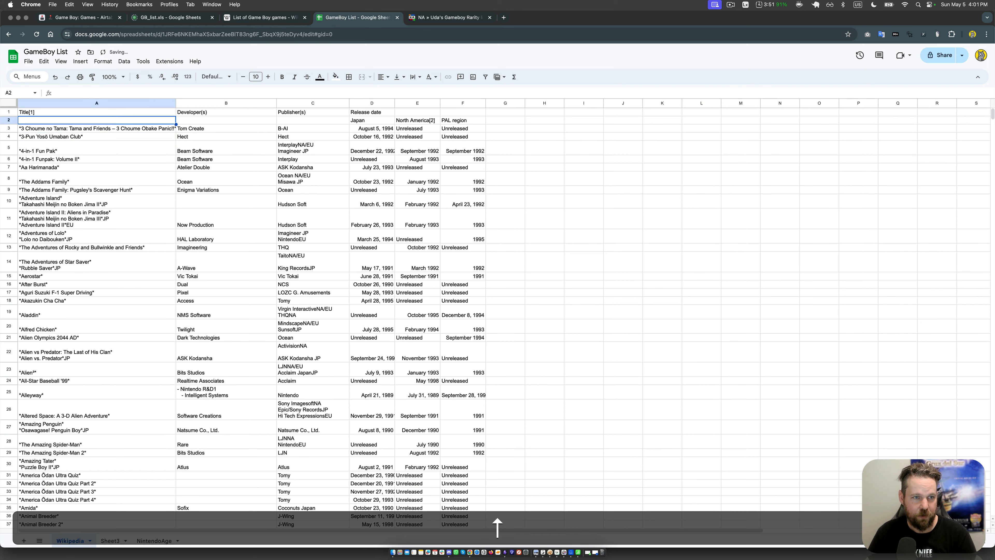
key(Delete)
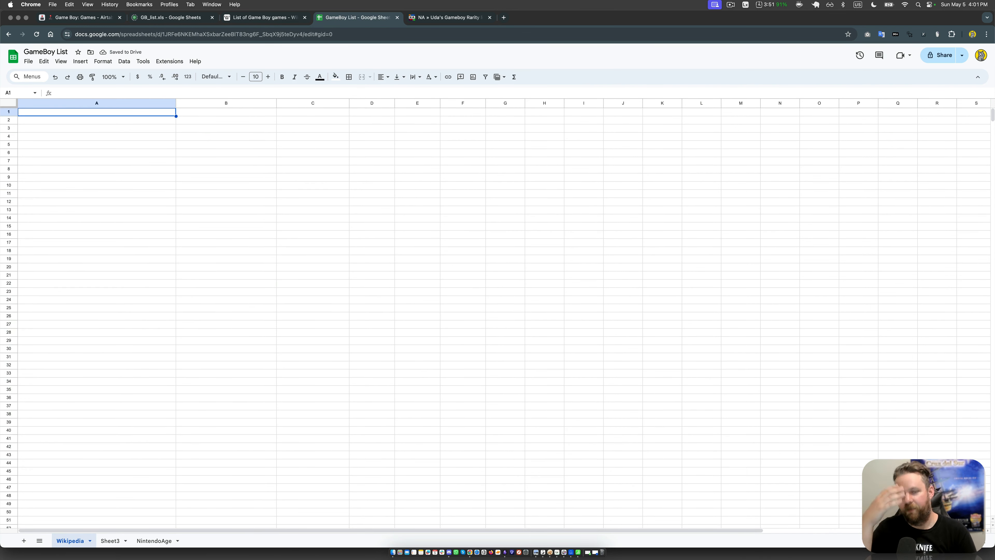
key(cmd+z)
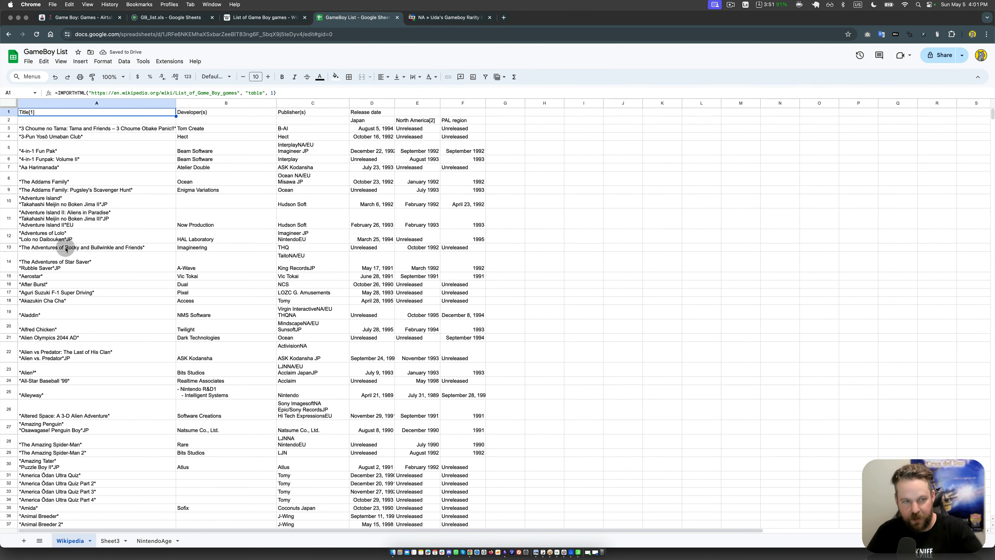
Step: Copy columns A to F of the Wikipedia sheet and paste them into Sheet3 as values only
click(45, 104)
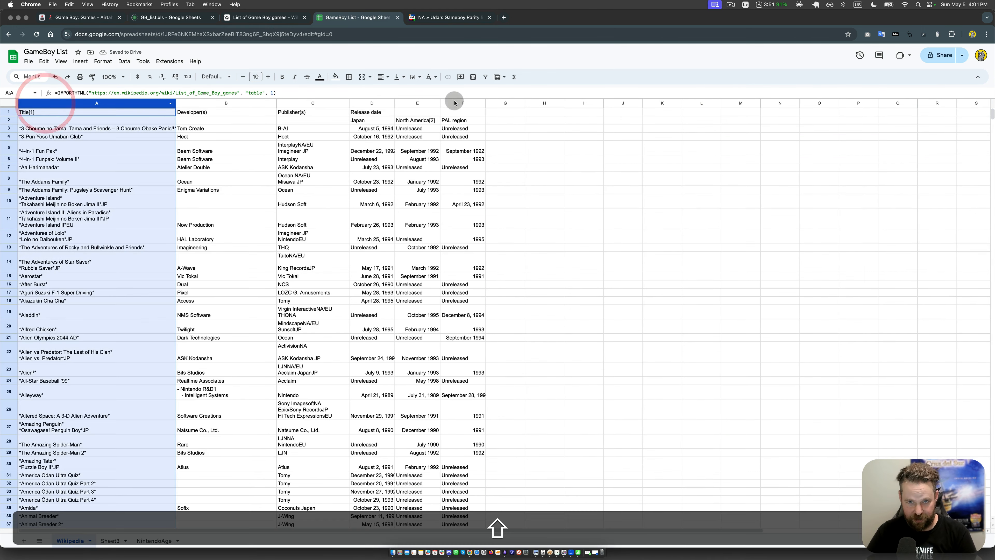
shift+click(473, 103)
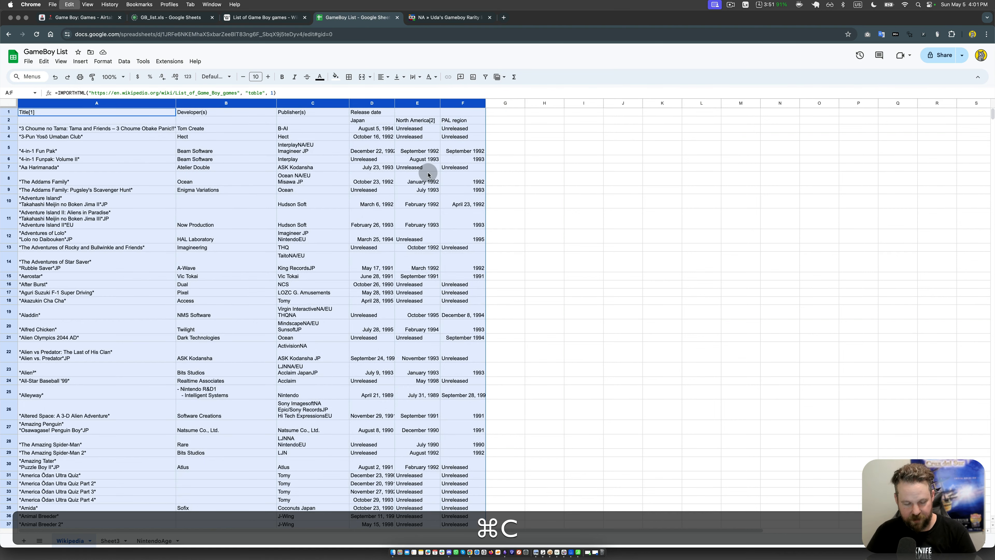
click(111, 542)
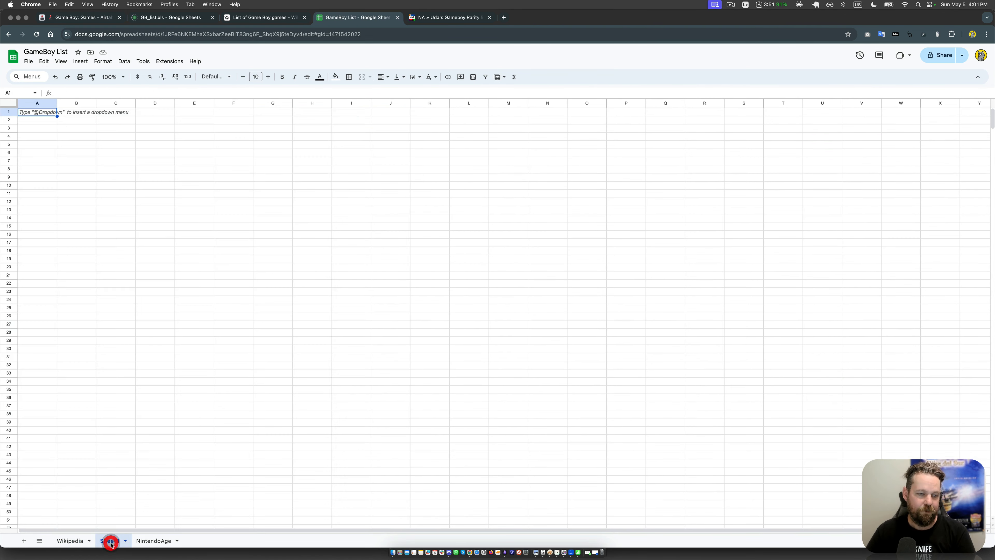
click(57, 61)
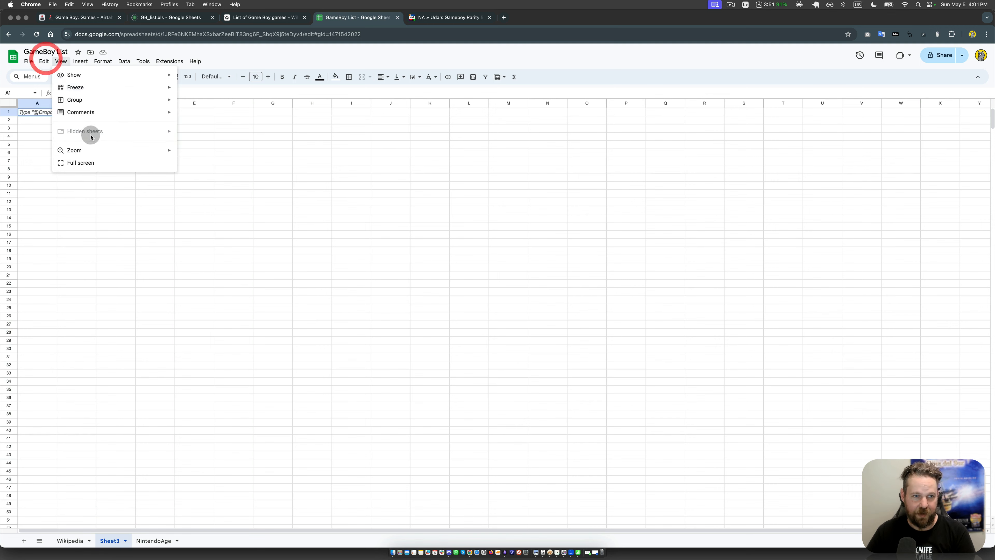
click(44, 61)
mouse_move(59, 144)
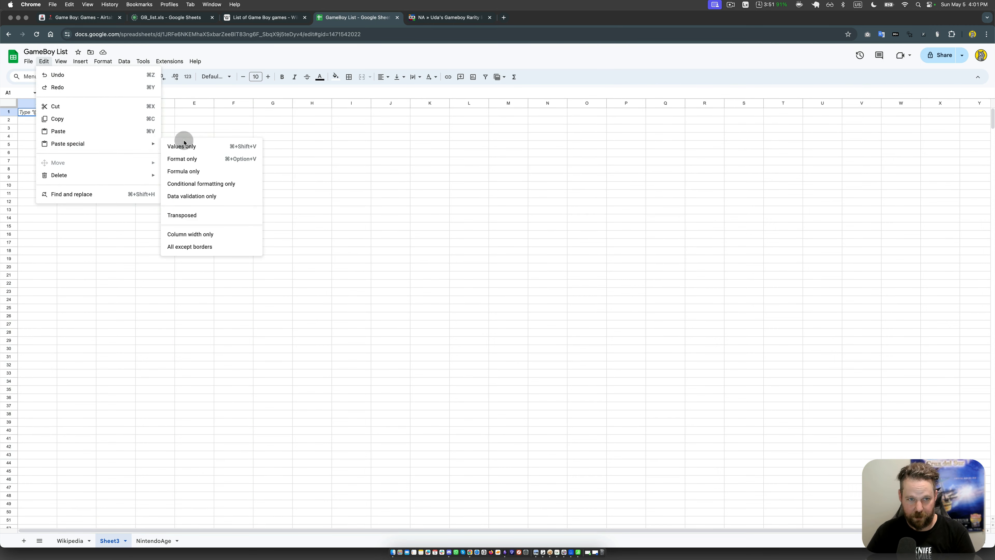
click(184, 145)
click(314, 173)
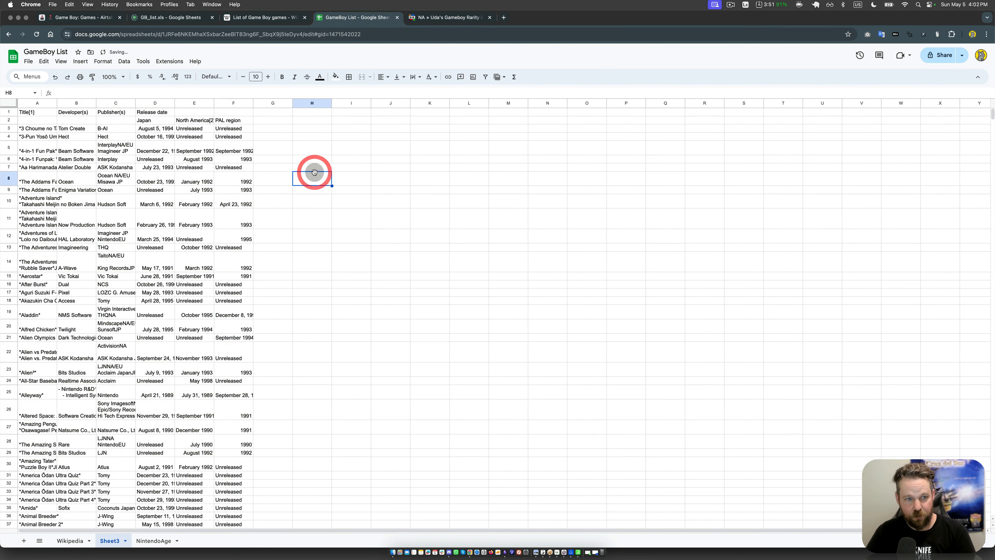
Step: Fit the widths of the Title and Developer(s) columns in Sheet3 to their contents
click(159, 236)
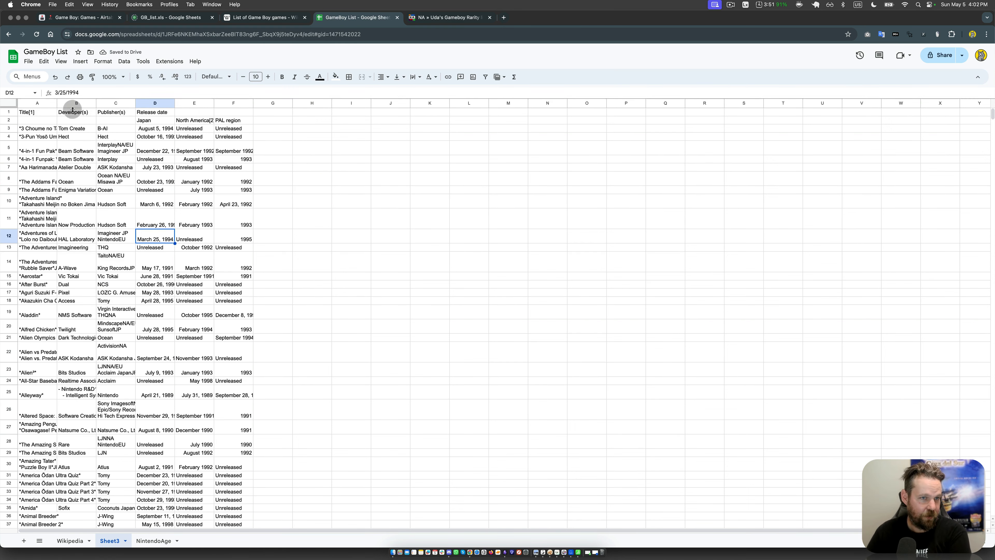
double_click(56, 103)
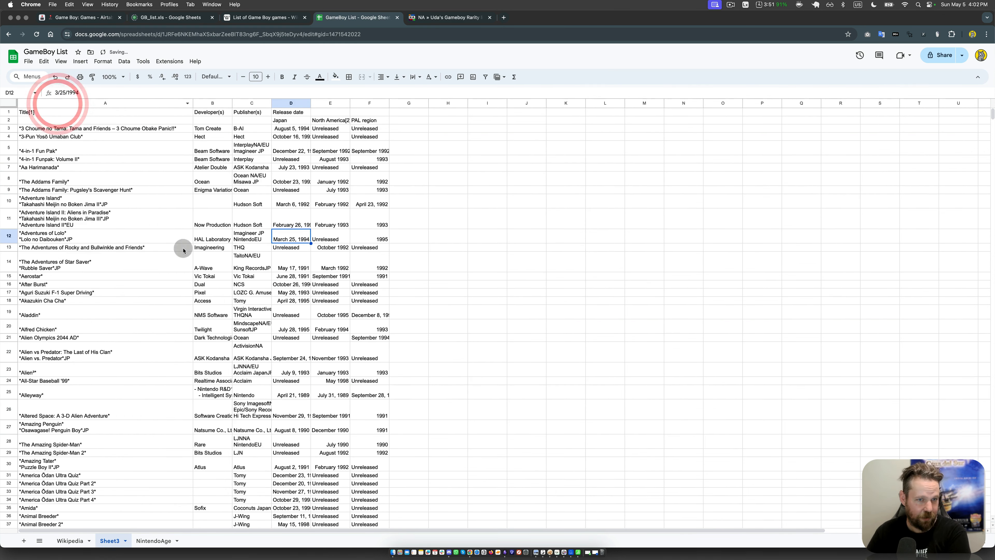
double_click(232, 105)
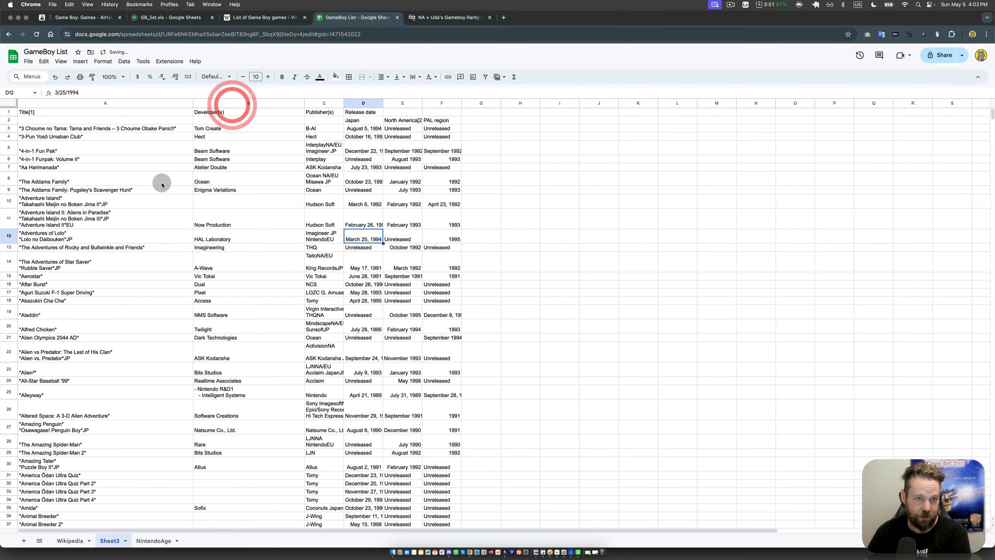
click(161, 184)
key(super+f)
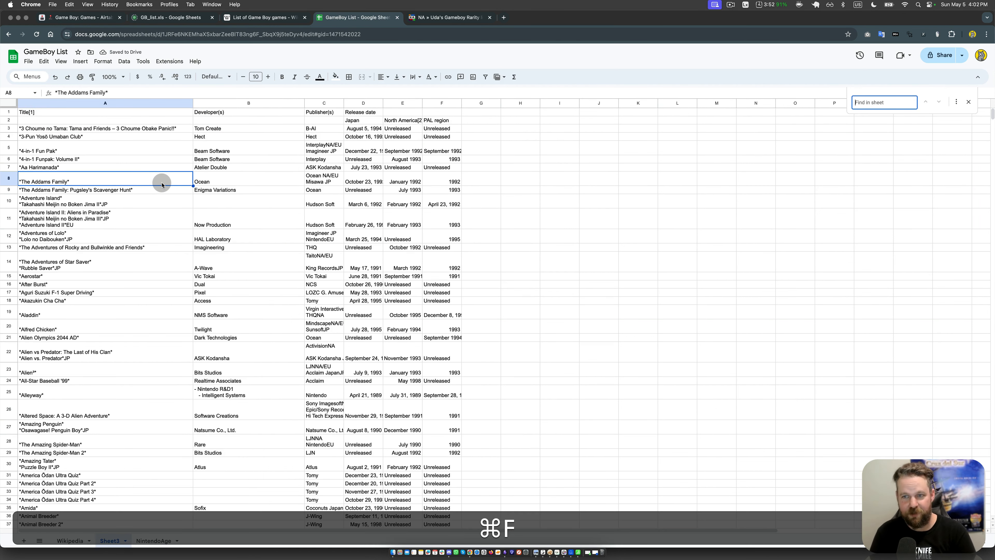
text(*)
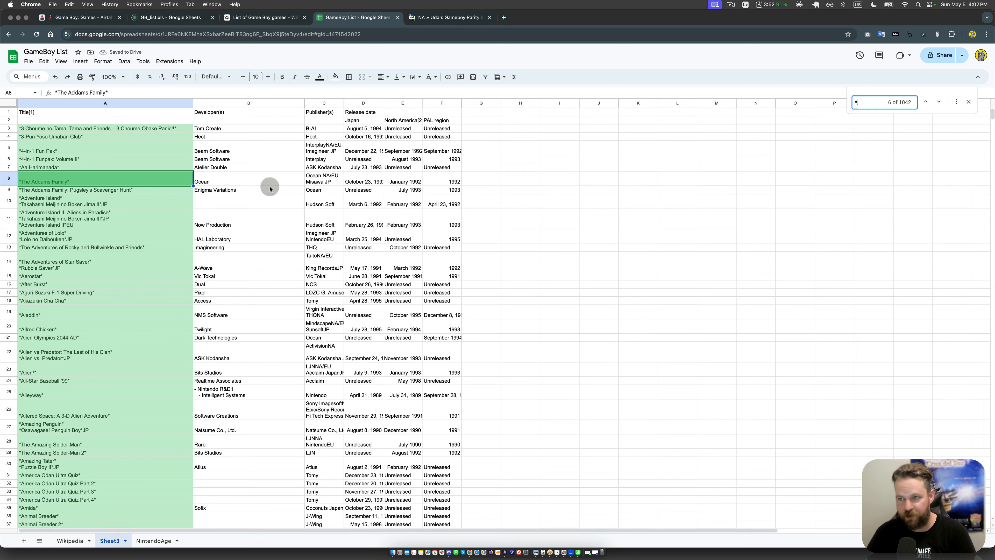
click(959, 104)
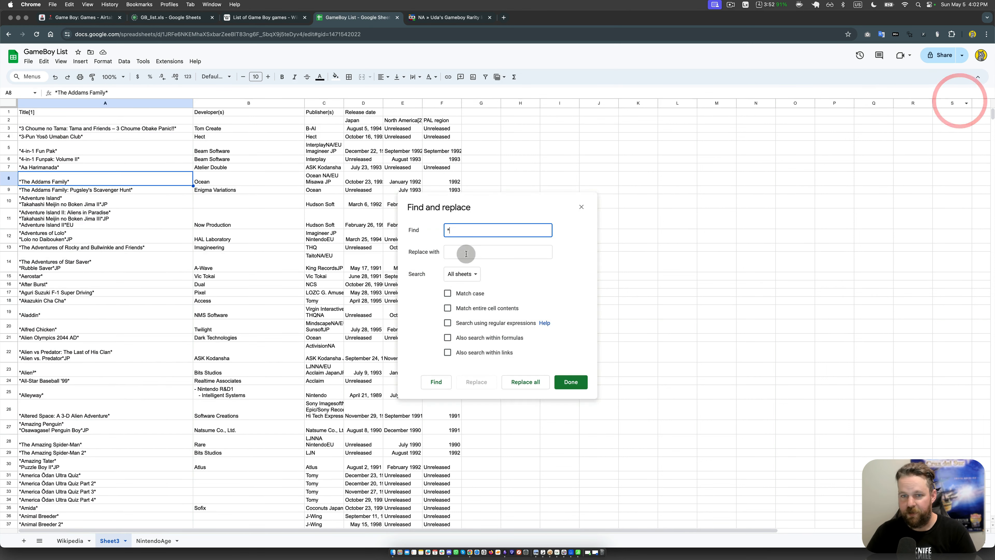
click(475, 252)
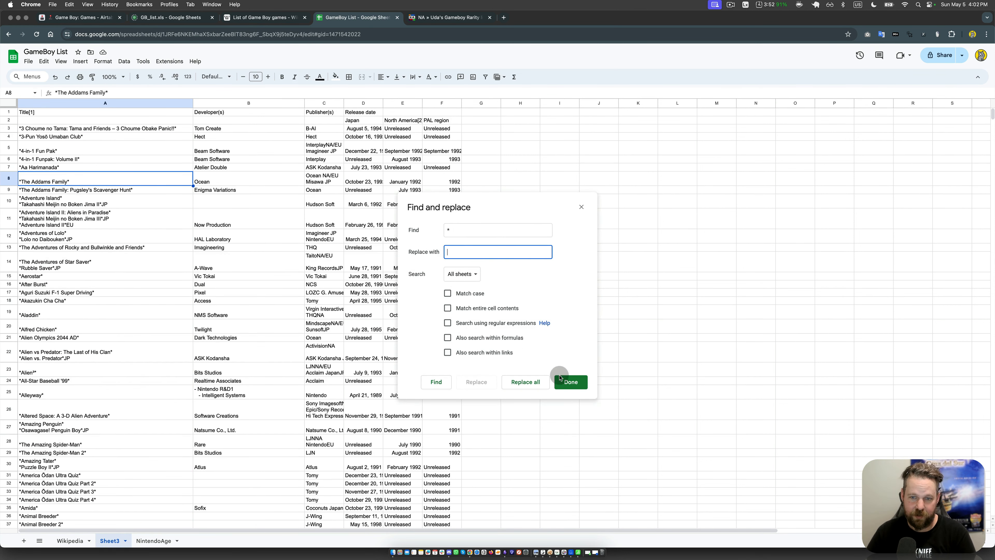
click(529, 377)
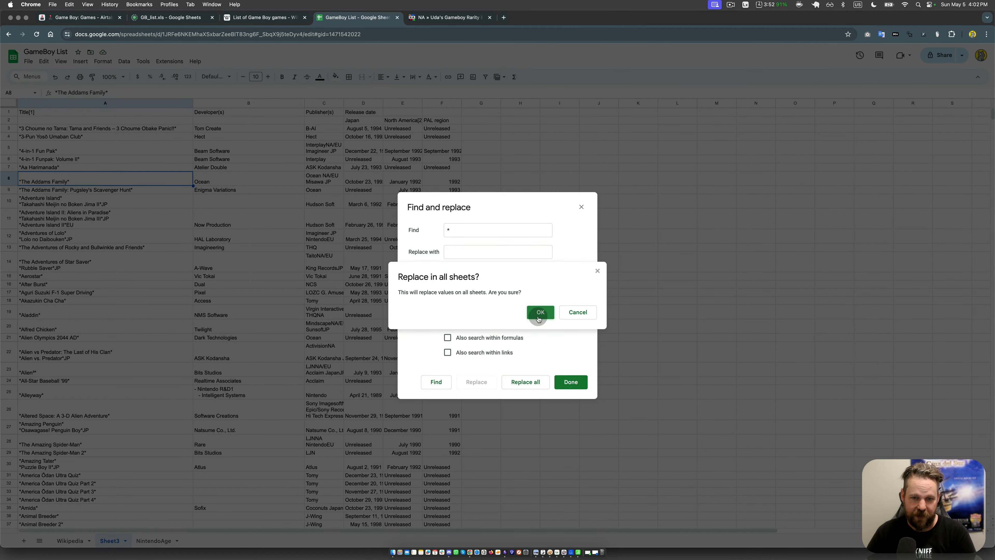
click(583, 314)
click(470, 274)
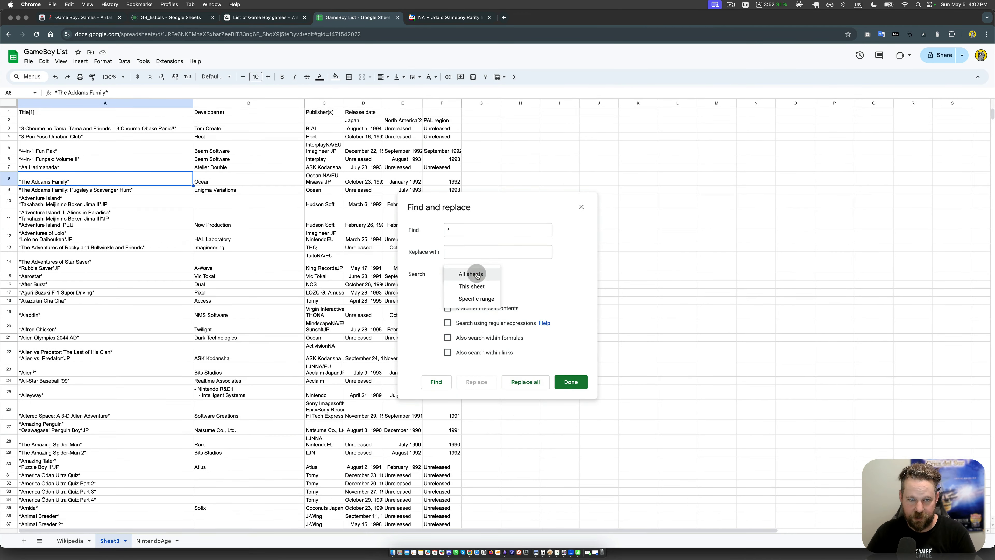
click(476, 286)
click(568, 388)
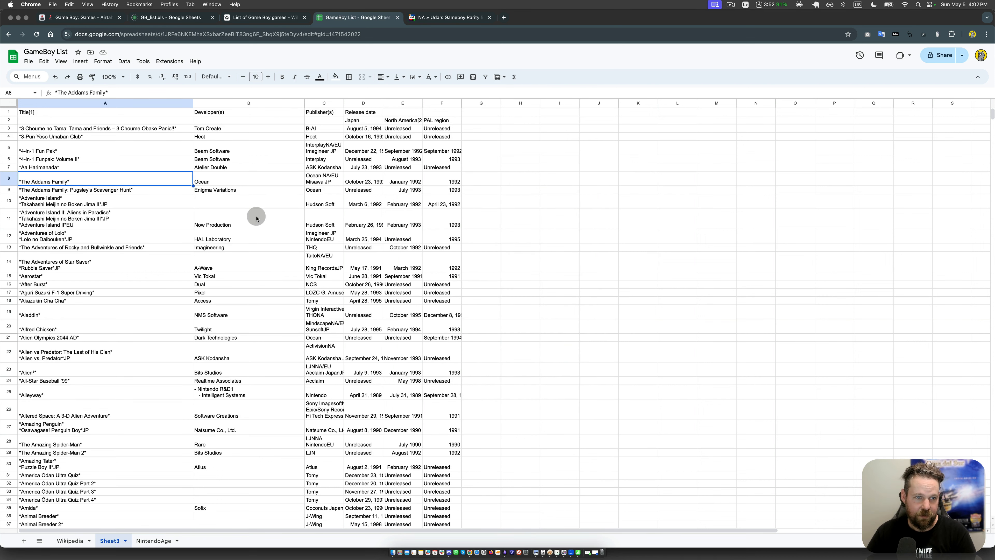
key(super+z)
Step: Remove every asterisk from Sheet3 by replacing all "*" with nothing, limiting the search to this sheet
key(super+f)
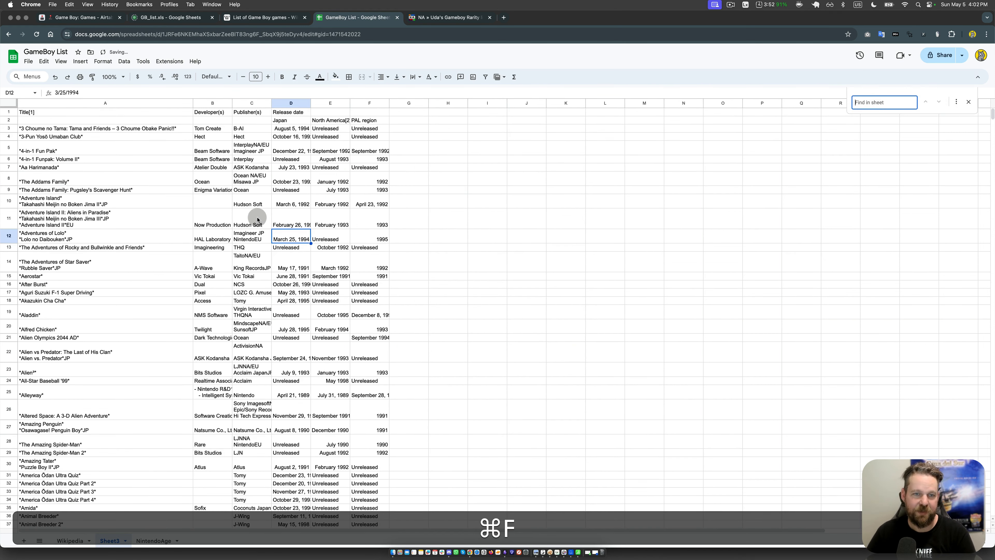
click(809, 175)
click(888, 102)
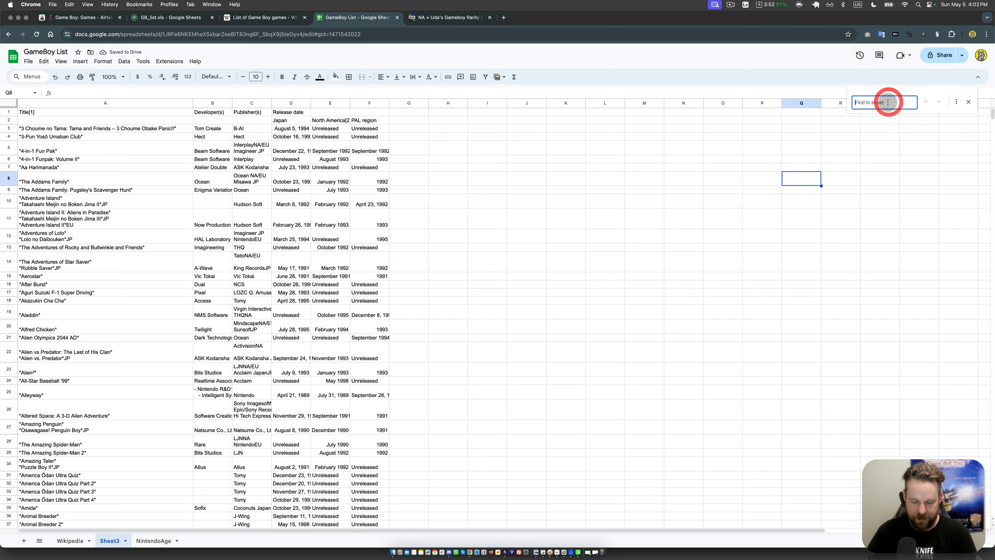
click(952, 102)
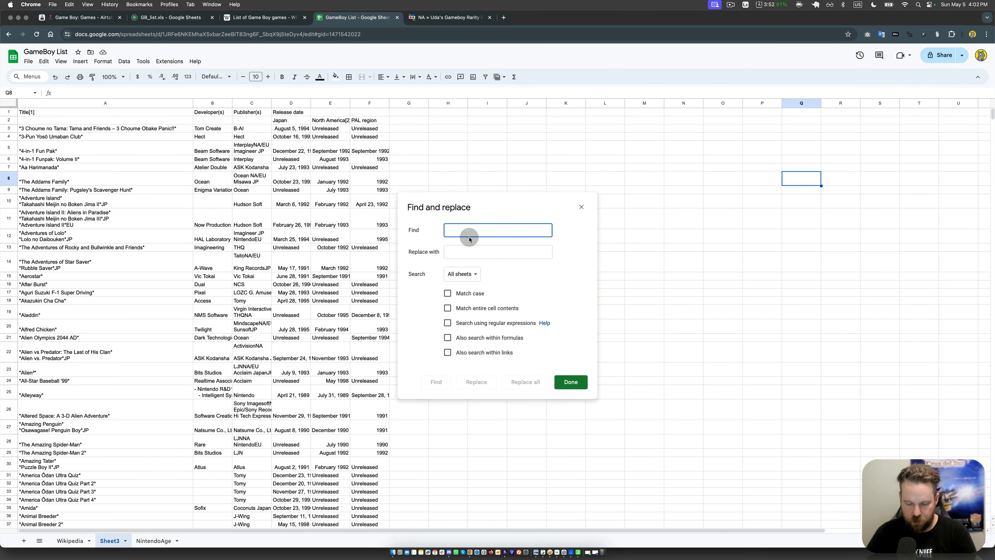
text(*)
click(462, 274)
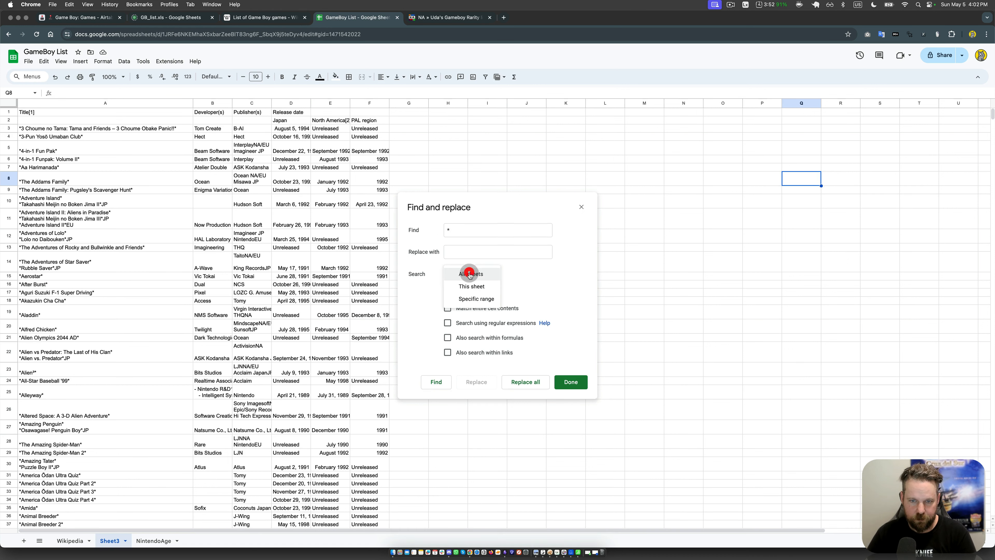
click(469, 286)
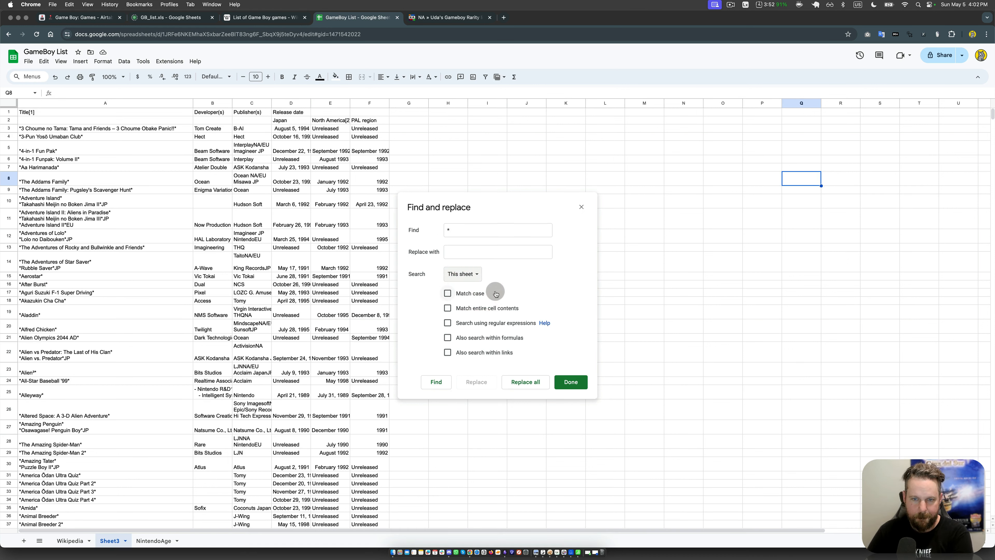
click(529, 380)
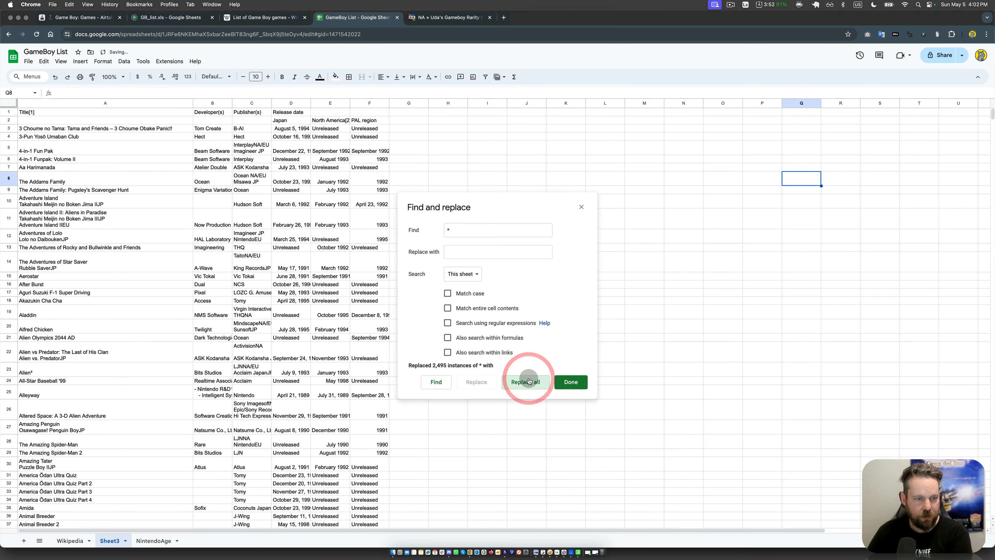
click(584, 382)
click(208, 192)
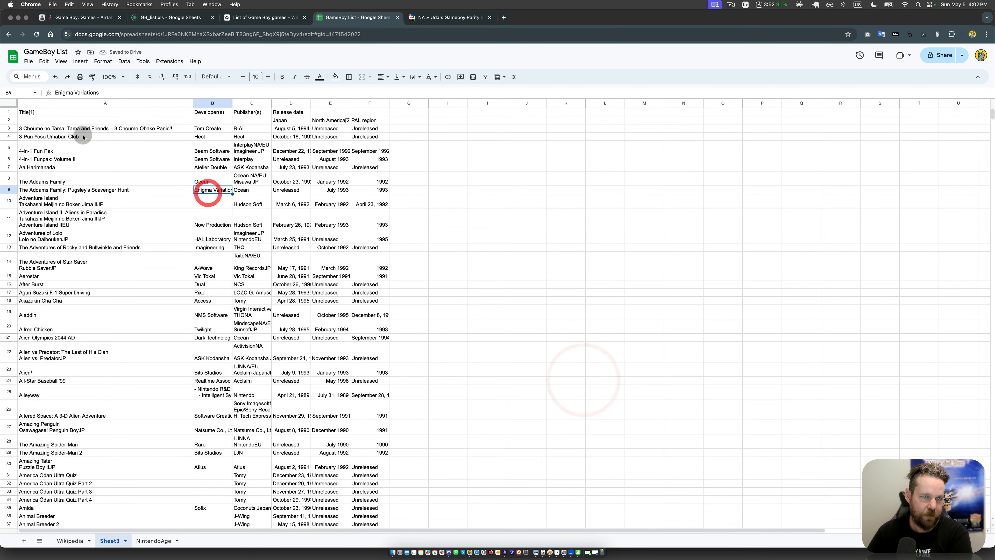
click(83, 120)
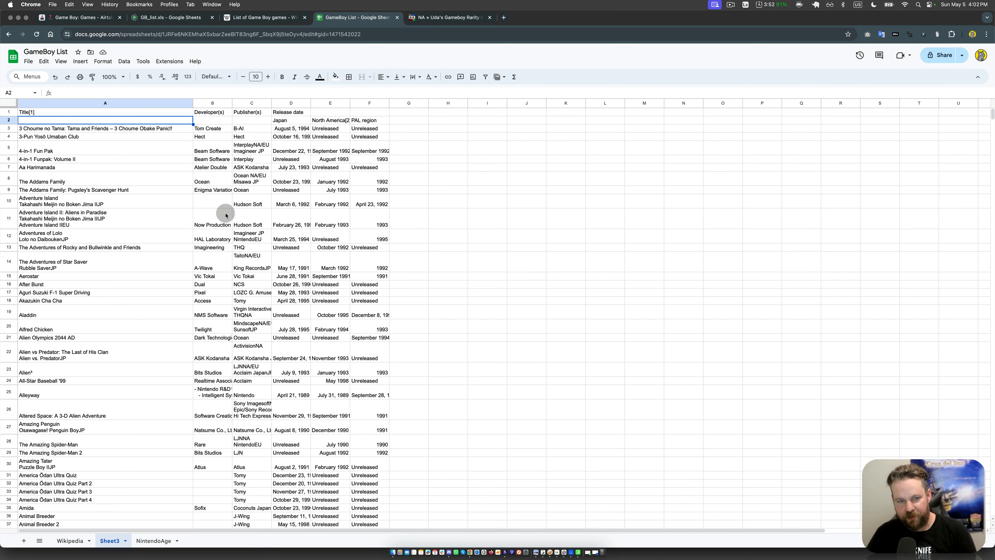
click(218, 204)
click(212, 102)
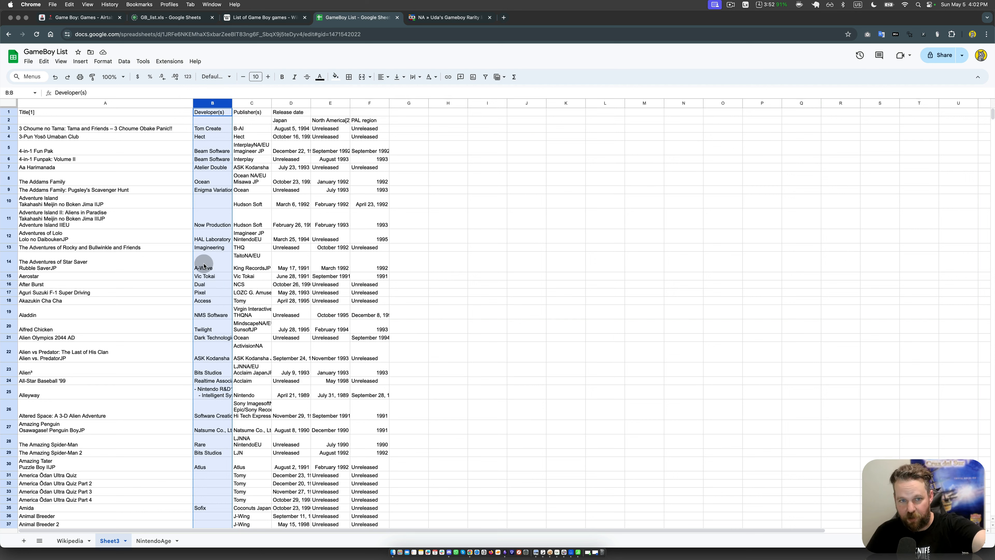
click(284, 120)
click(326, 232)
click(328, 116)
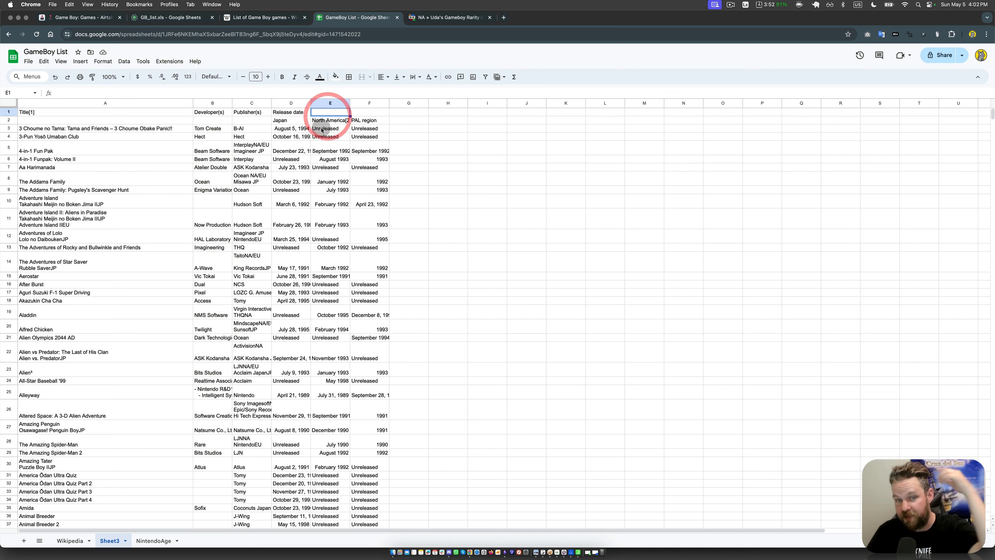
Step: Switch to the Game Boy base in Airtable and narrow the views sidebar beside the Games grid
click(92, 18)
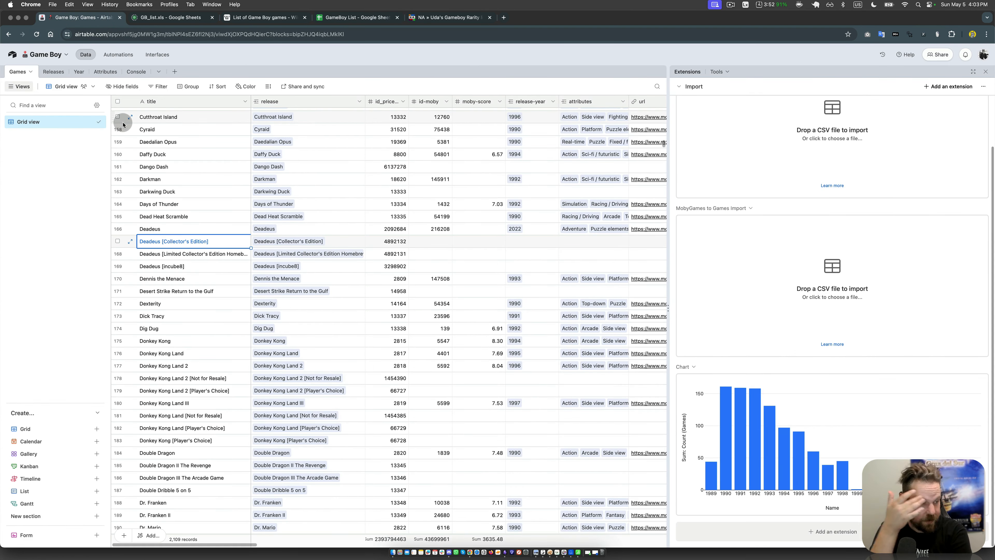
click(348, 242)
click(302, 167)
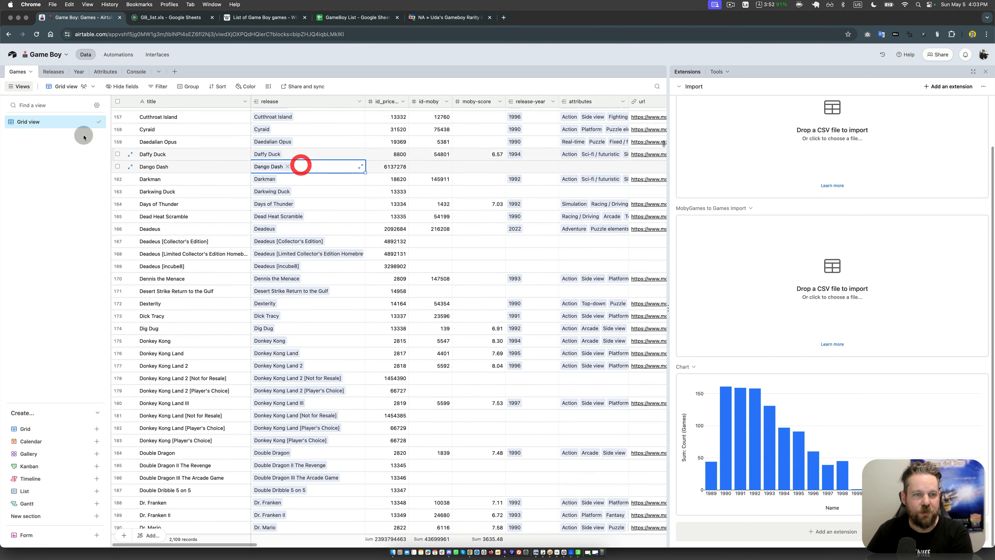
drag(109, 125, 94, 123)
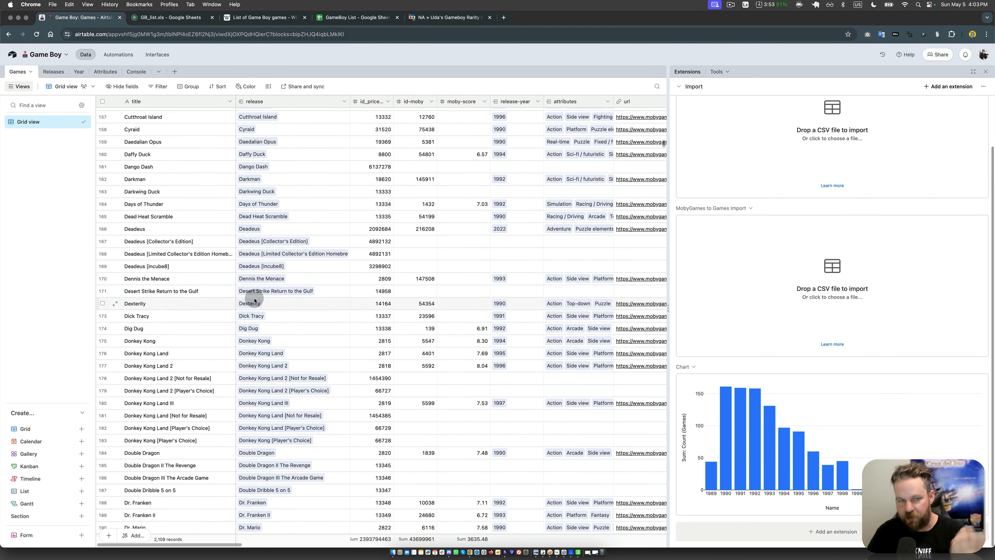
Step: Examine the Deadeus records in the Games table, comparing the base game with its special editions and their release years
click(189, 256)
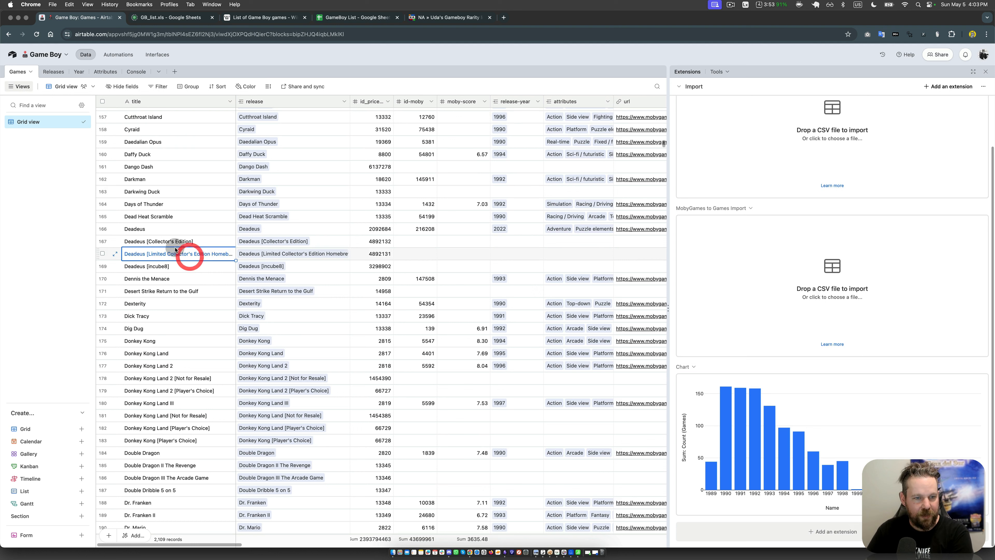
drag(175, 245, 173, 264)
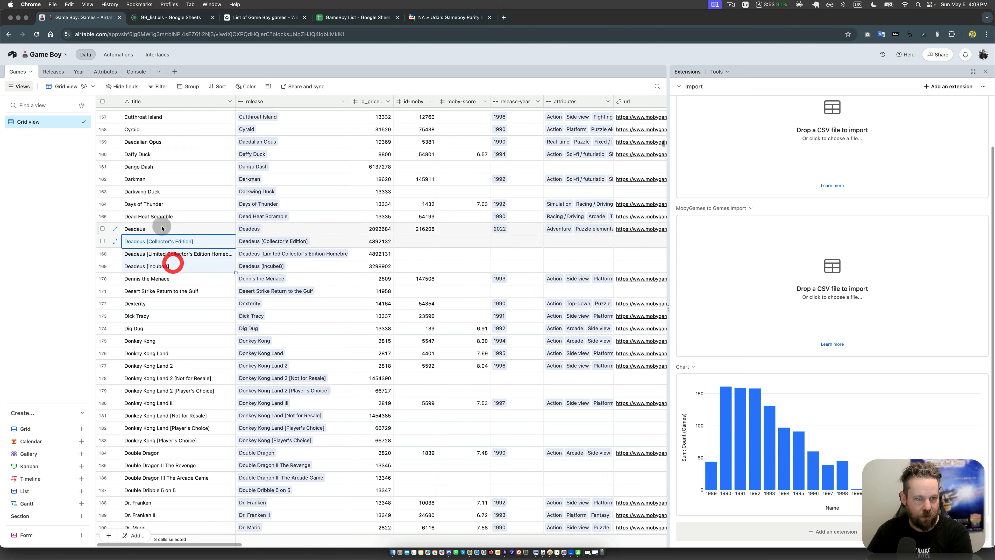
drag(163, 228, 163, 266)
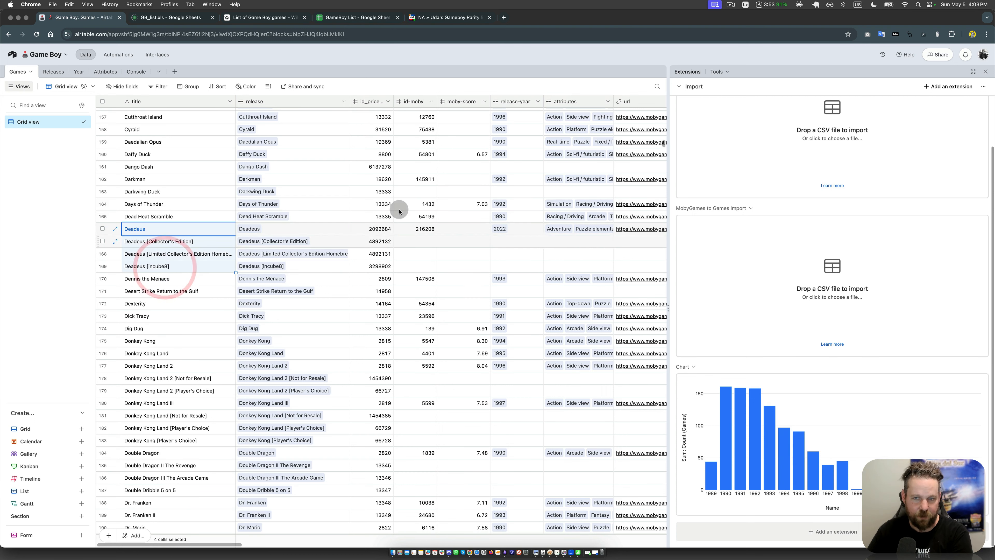
click(513, 248)
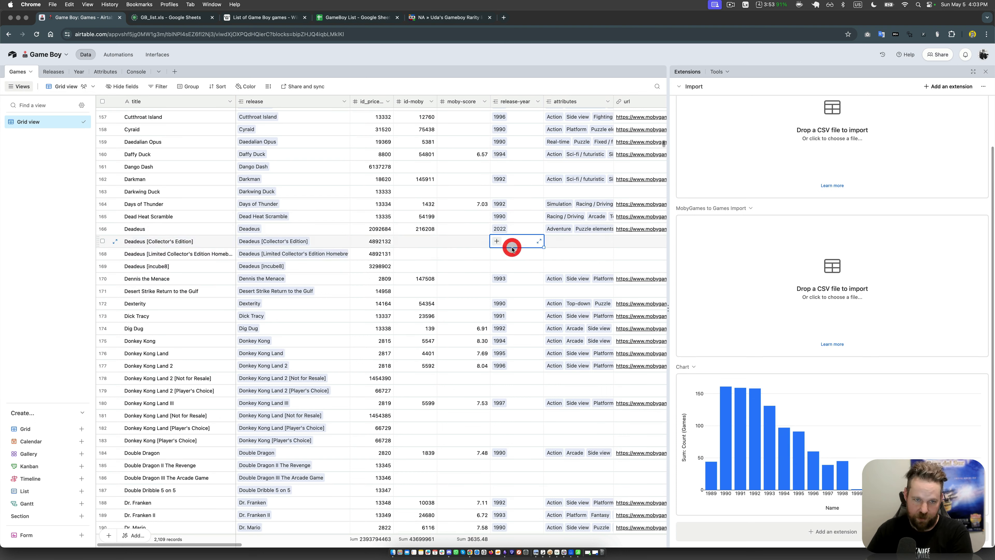
Step: Allow the release field of the Games table to link to multiple records in Releases
double_click(285, 101)
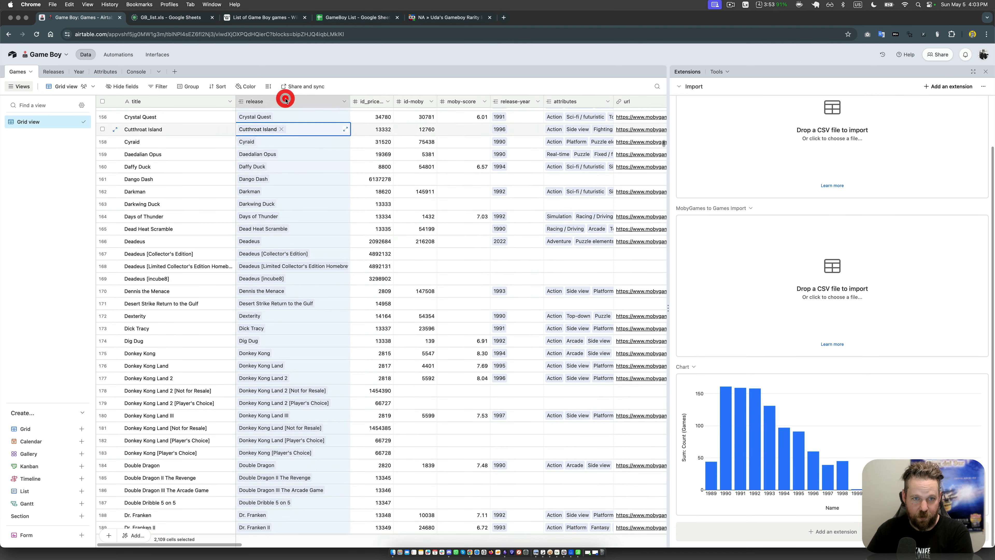
click(295, 168)
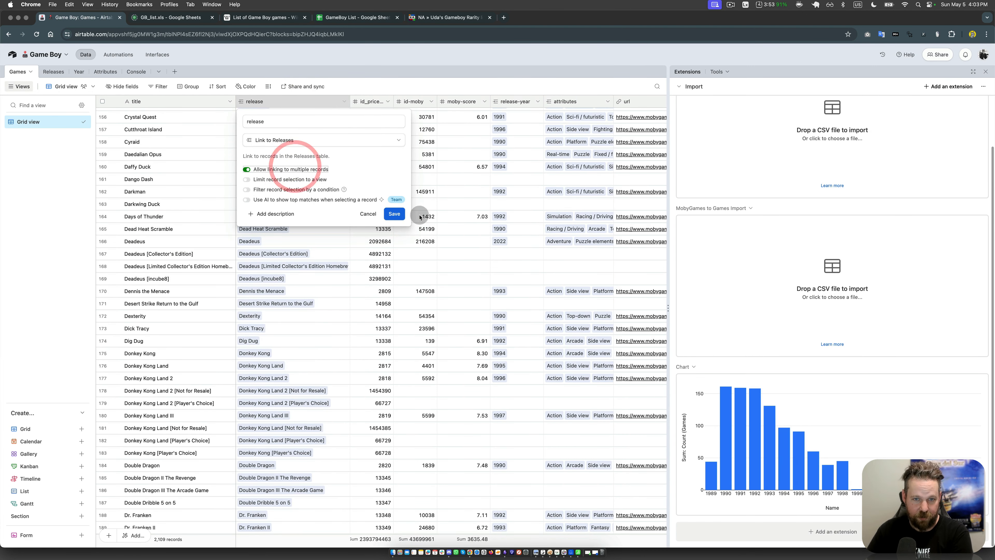
click(394, 213)
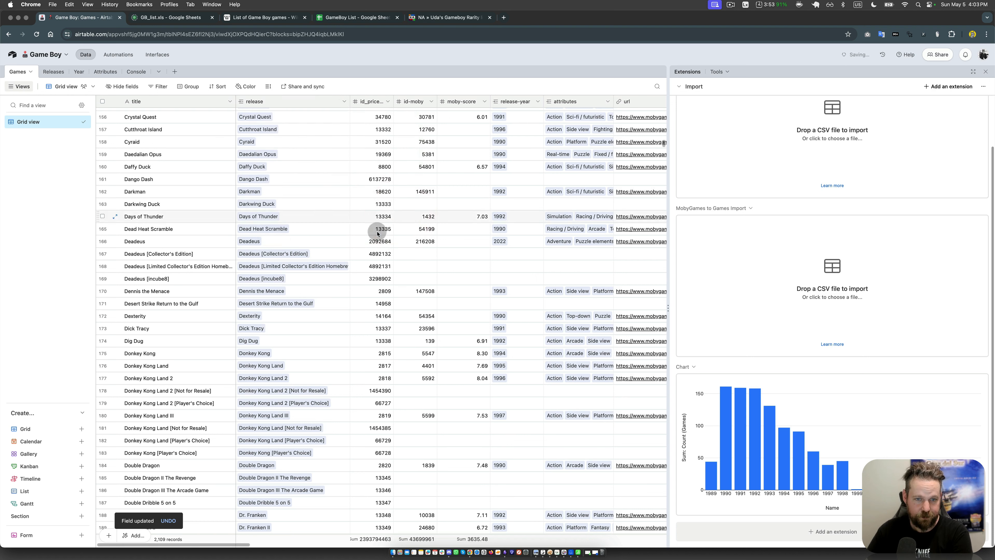
Step: Clear the release link of the Deadeus [Collector's Edition] game and link that release to the base Deadeus game instead
click(337, 258)
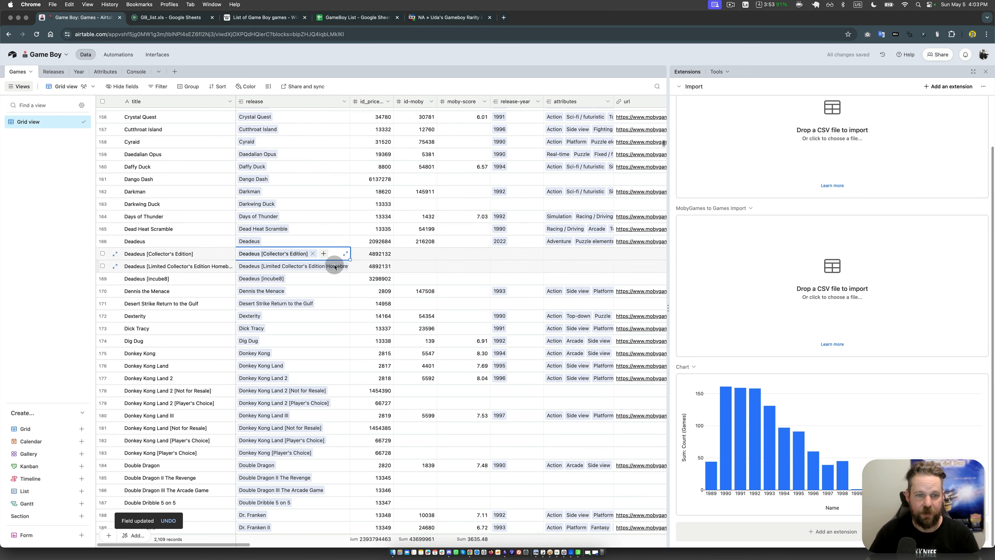
key(BackSpace)
key(Up)
text(de)
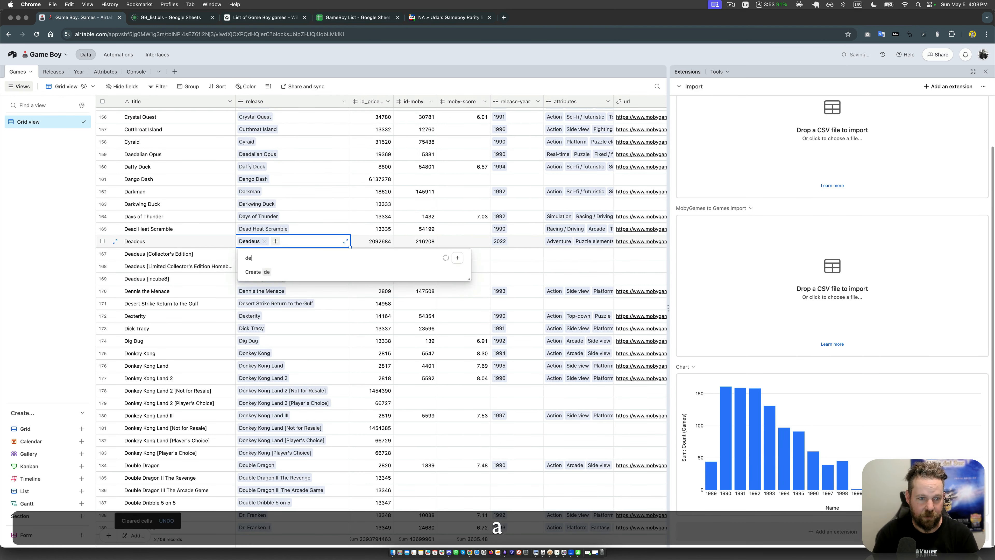
text(adeu)
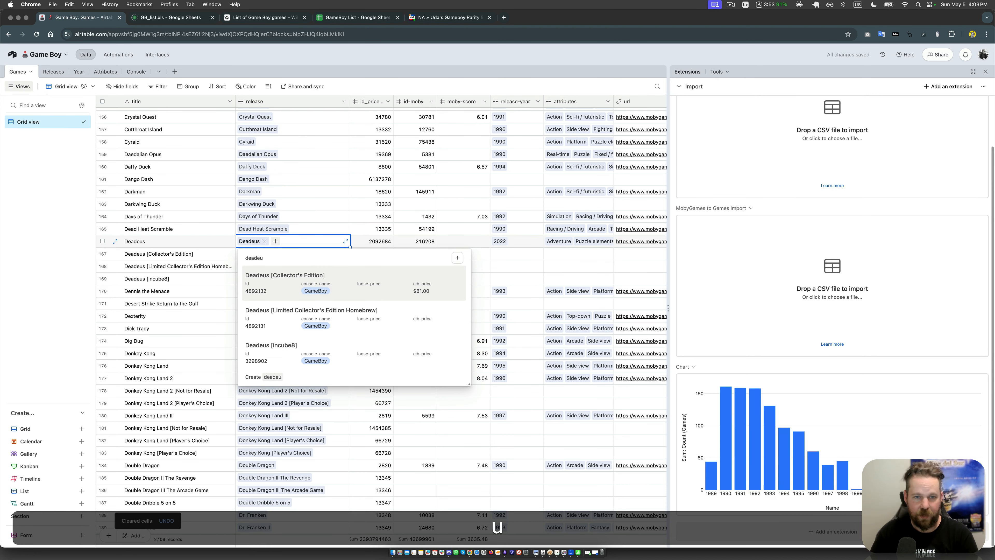
key(Return)
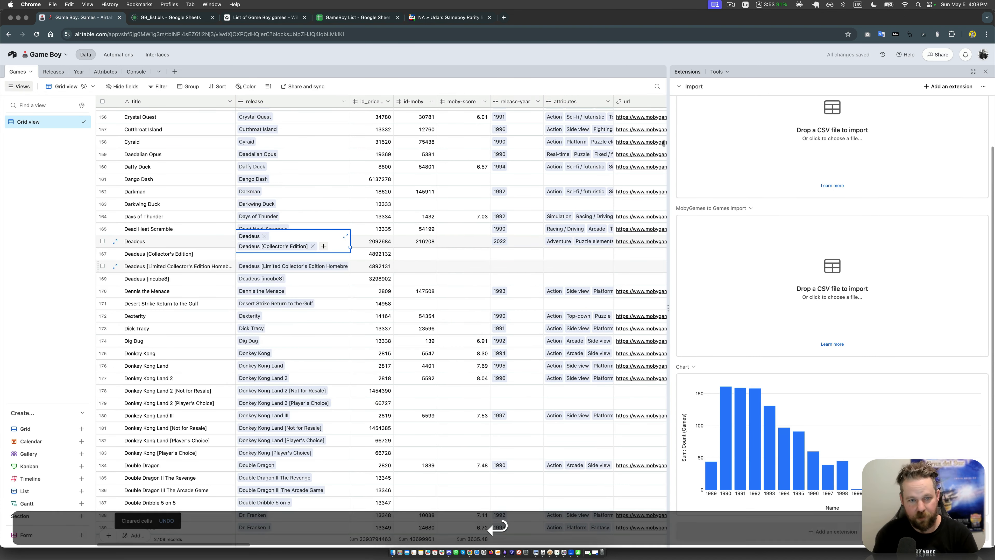
Step: Link the Deadeus [Limited Collector's Edition Homebrew] and Deadeus [incube8] releases to the base Deadeus game as well
text(deade)
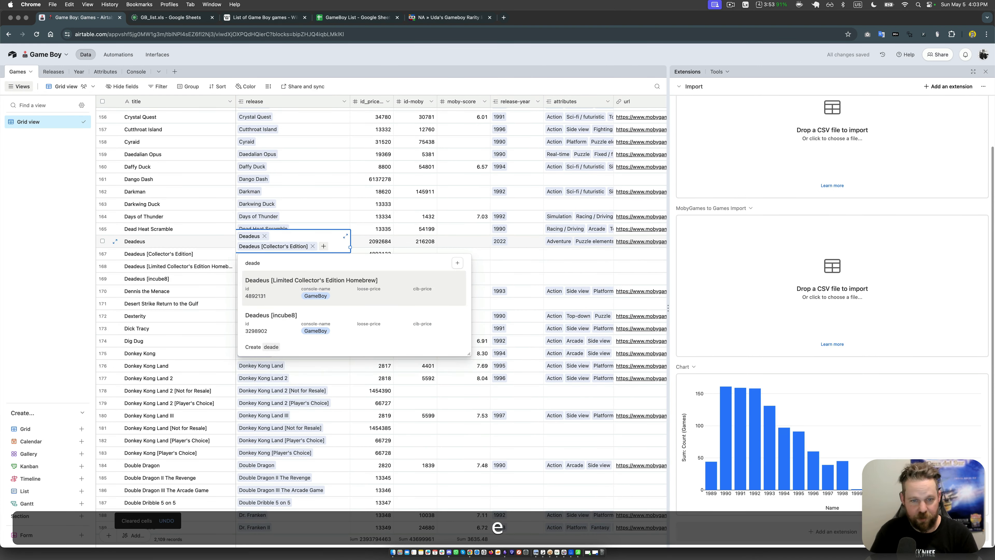
key(BackSpace)
key(BackSpace)
key(BackSpace)
key(BackSpace)
key(BackSpace)
text(dead)
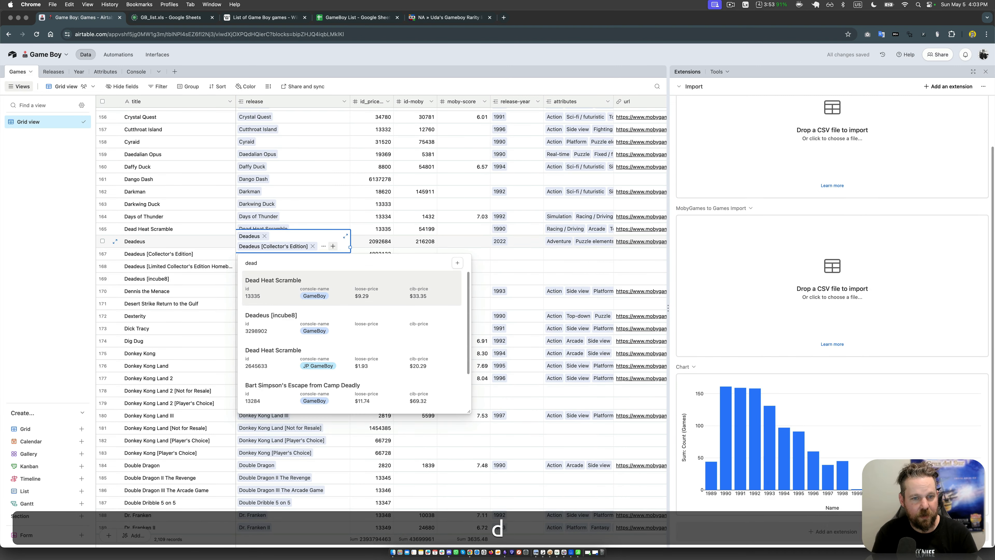
key(Down)
key(Return)
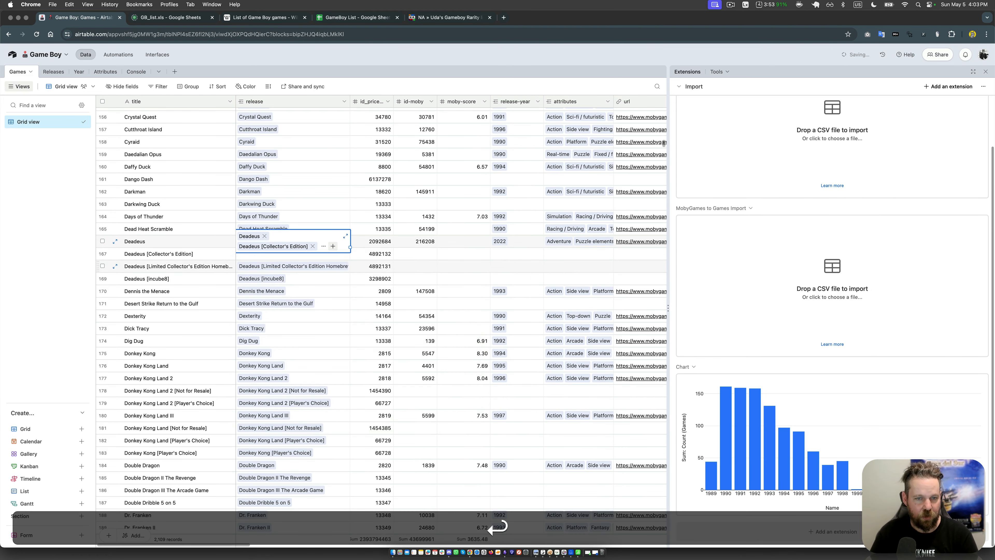
Step: Clear the release links of the Deadeus [Limited Collector's Edition Homebrew] and Deadeus [incube8] games
key(Down)
key(Up)
key(Down)
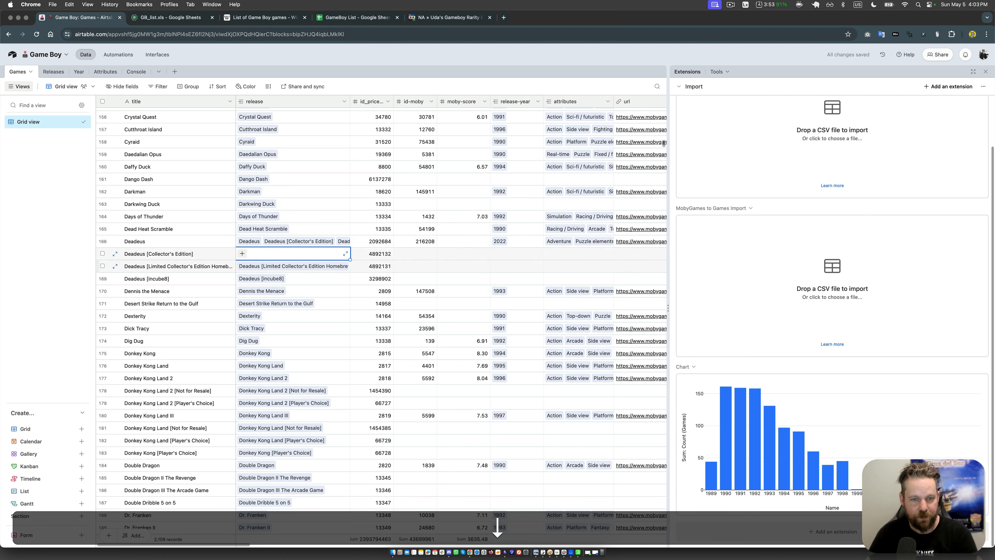
key(Down)
key(BackSpace)
key(Down)
key(BackSpace)
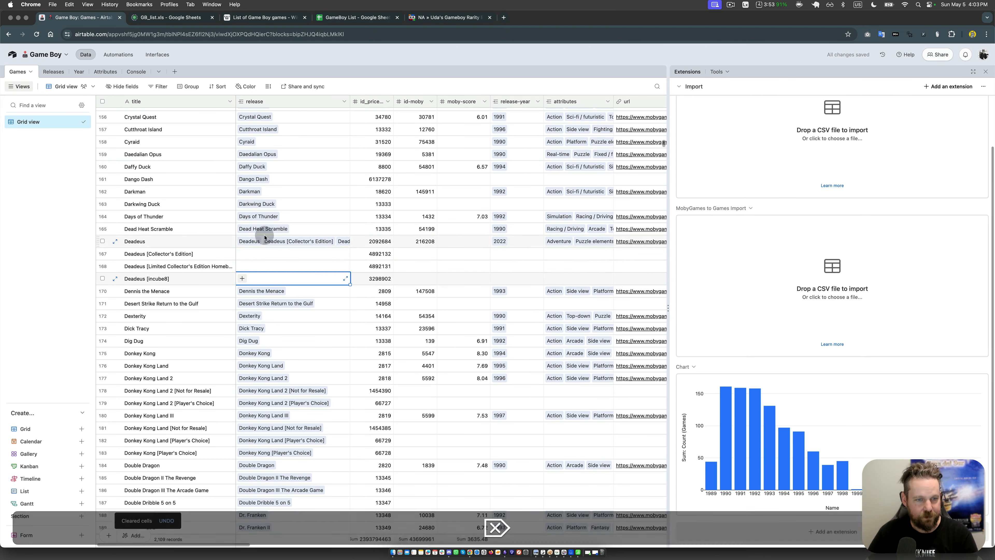
Step: Delete the Collector's Edition, Limited Collector's Edition Homebrew and incube8 records of Deadeus from the Games table
click(187, 254)
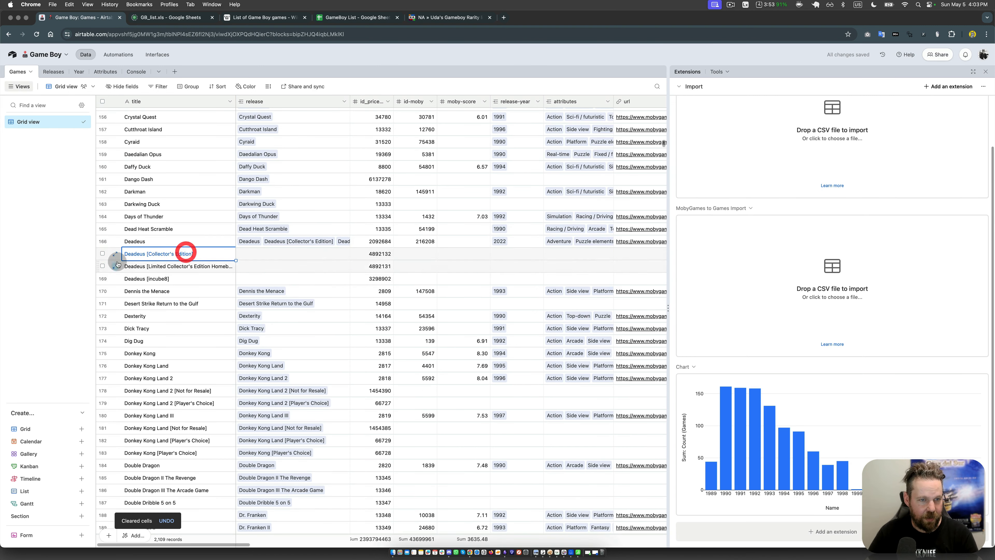
click(102, 254)
click(102, 266)
click(102, 278)
right_click(194, 268)
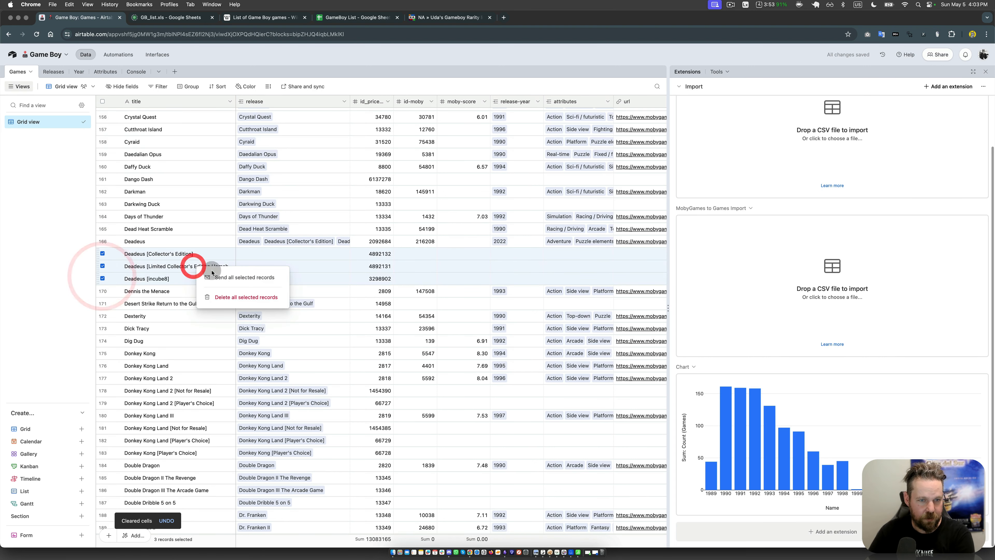
click(245, 297)
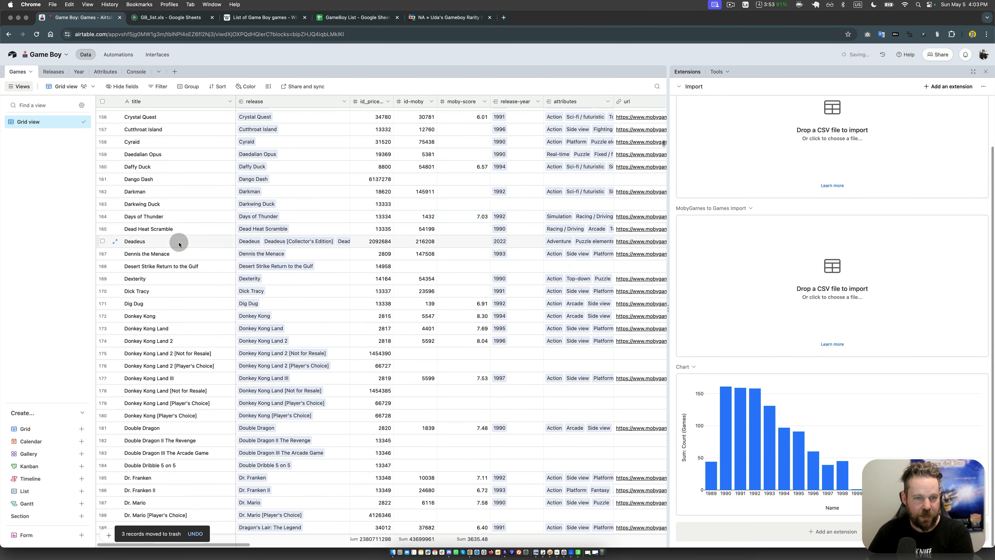
click(178, 241)
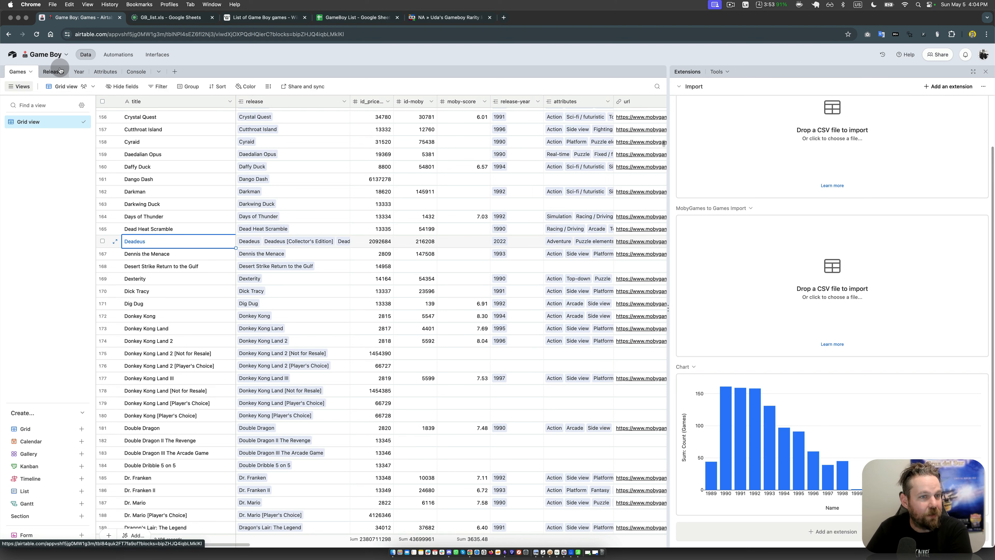
click(316, 243)
Step: In the Releases table, convert the loose-price field to Currency with the $ symbol and 2 decimal places, and narrow its column
click(53, 72)
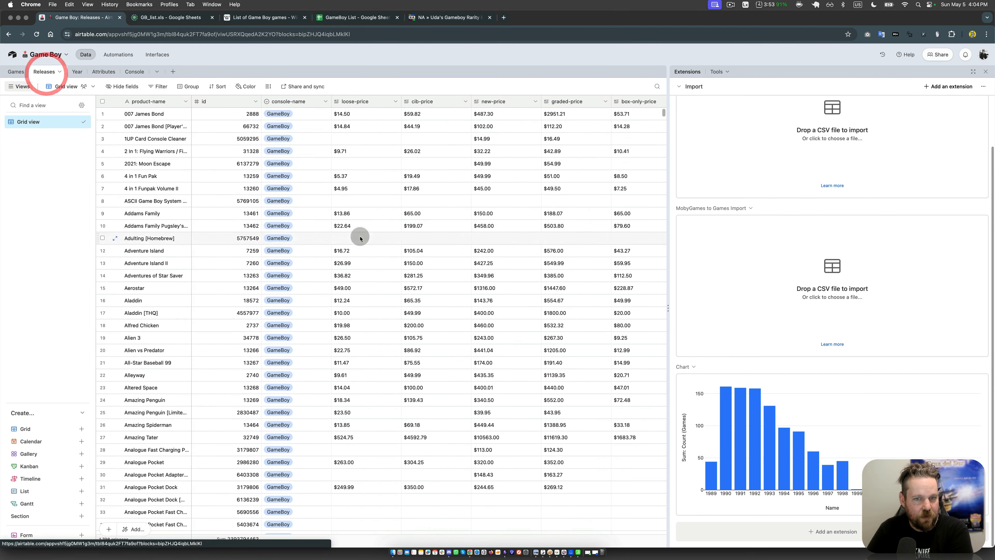
click(577, 186)
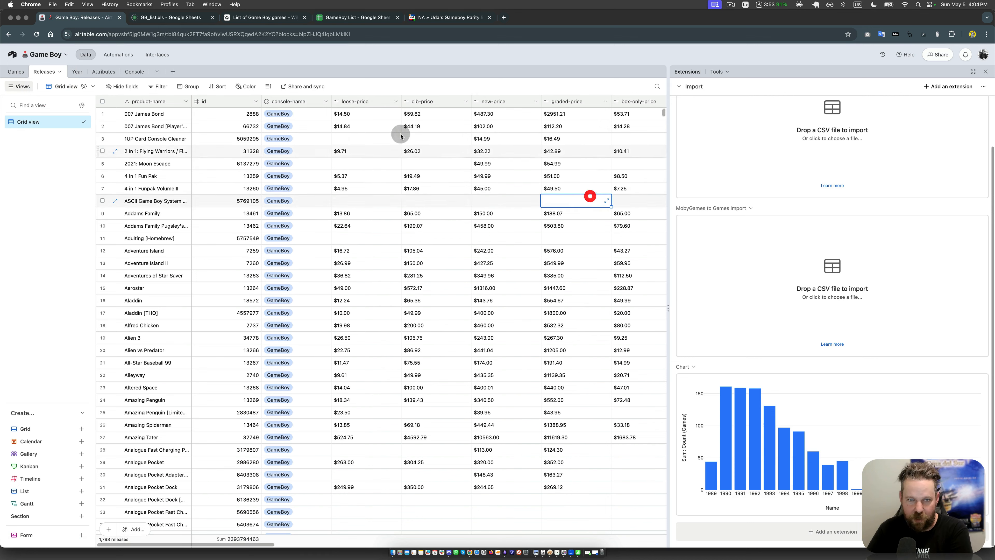
click(393, 101)
click(380, 120)
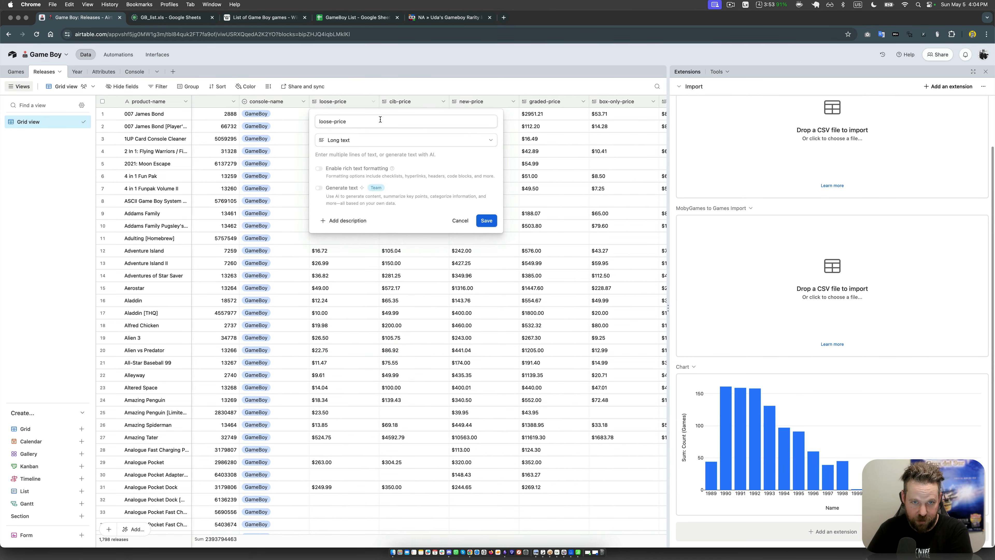
click(359, 142)
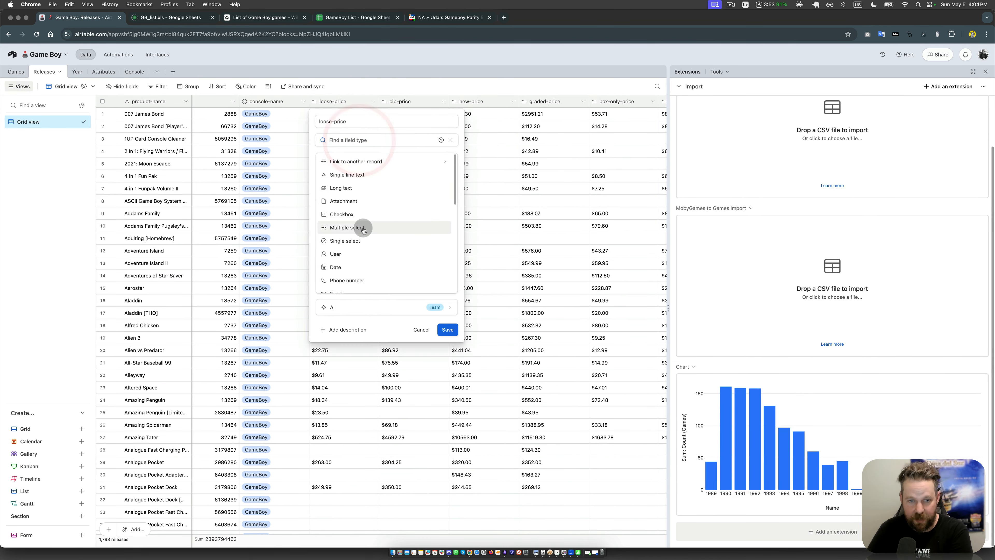
scroll(358, 227, down, 3)
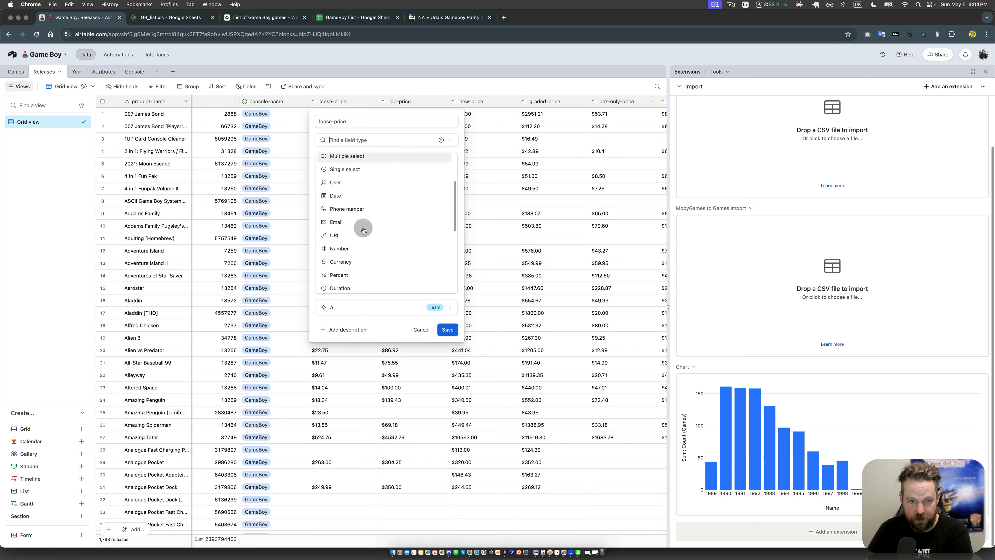
click(343, 262)
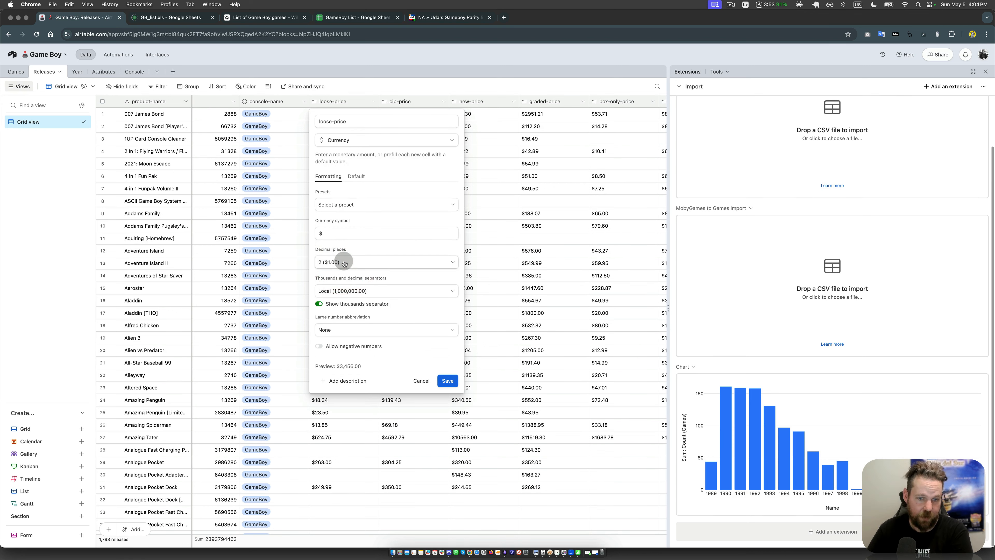
click(362, 231)
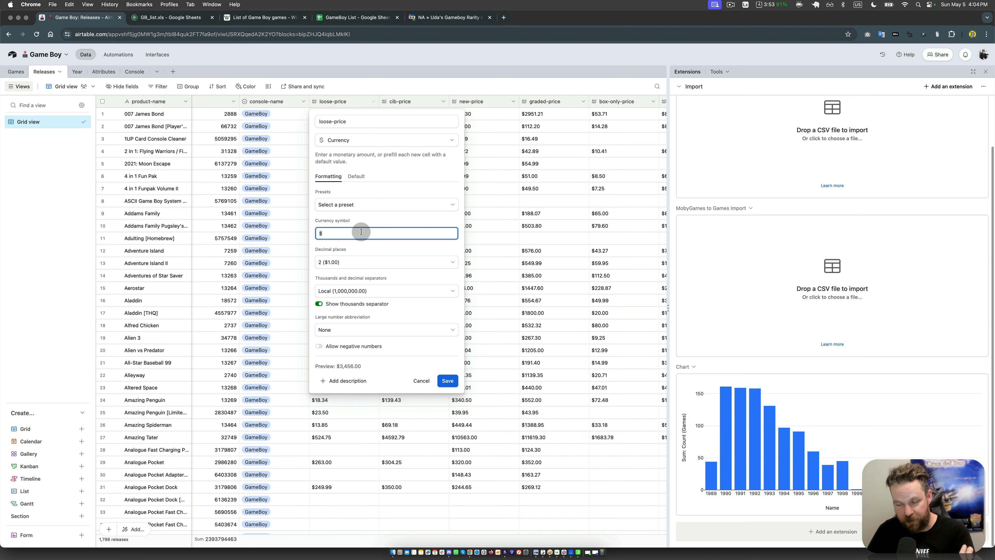
click(448, 382)
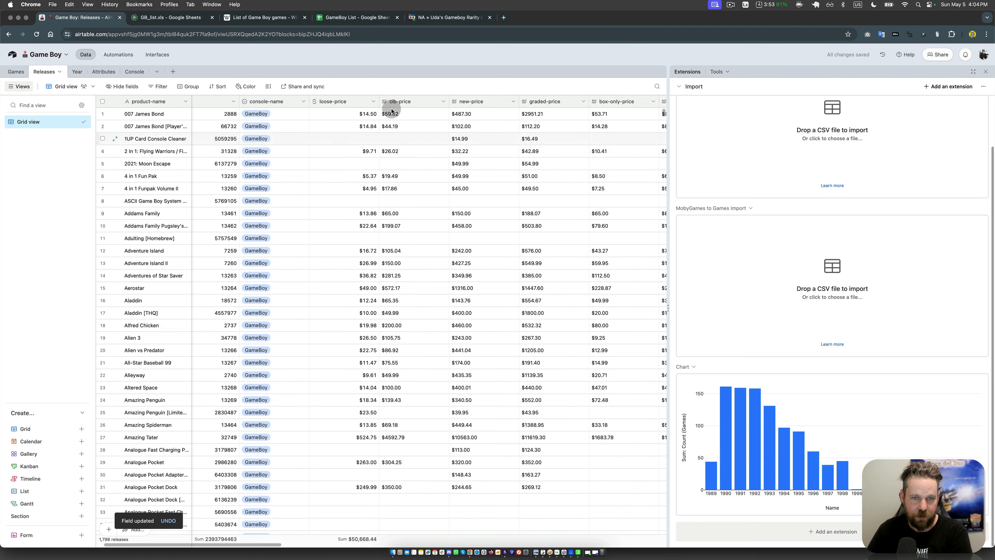
drag(379, 100, 360, 100)
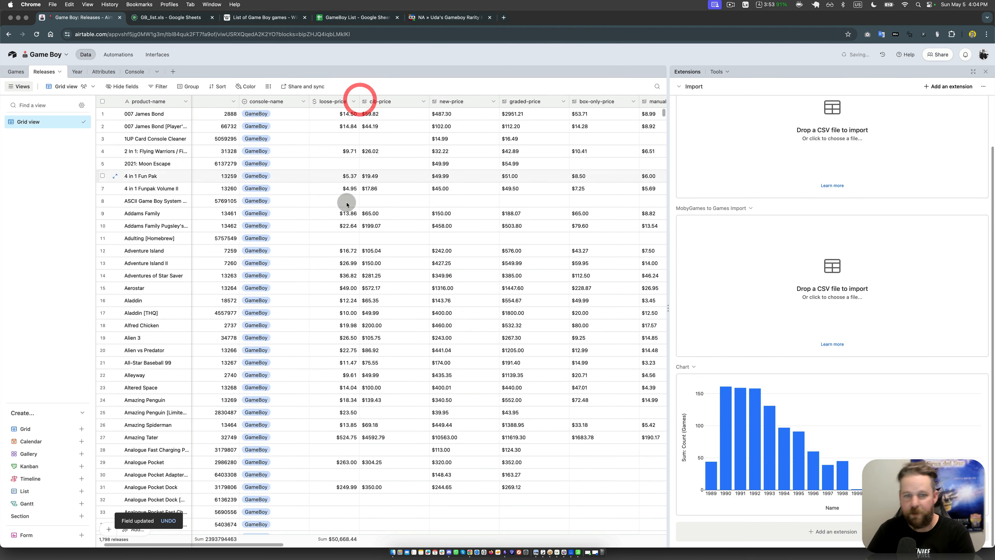
Step: Convert the cib-price field of the Releases table to Currency with the $ symbol and 2 decimal places
click(424, 101)
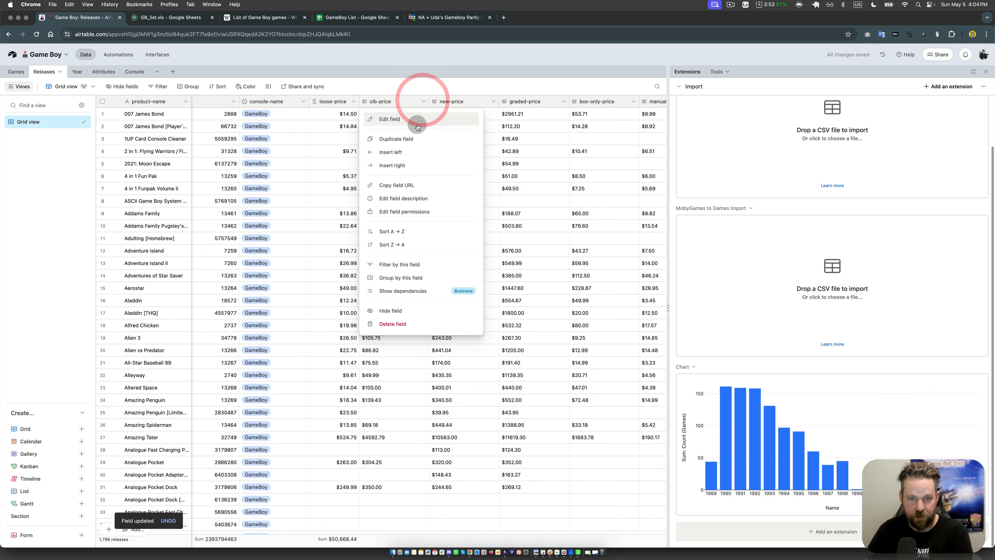
click(418, 122)
click(369, 139)
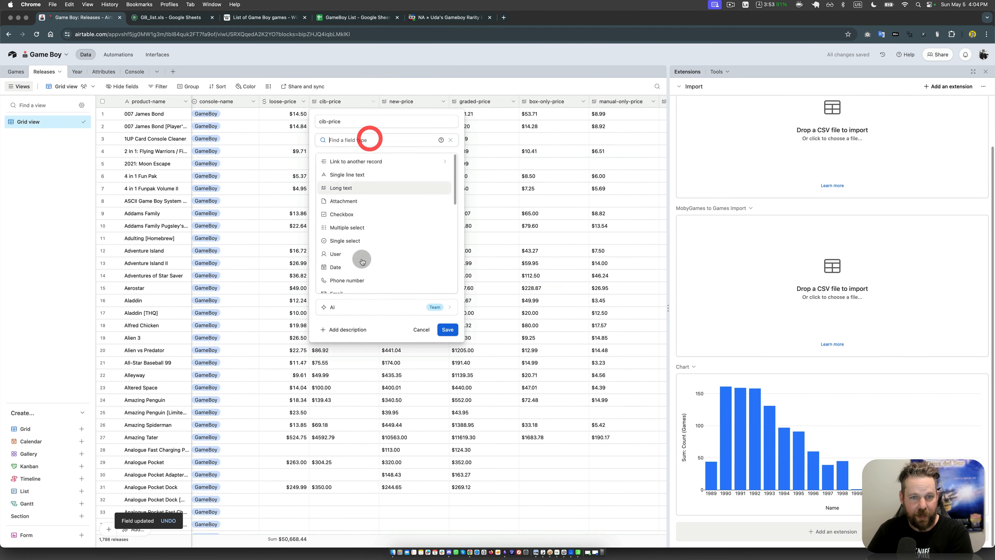
scroll(356, 259, down, 3)
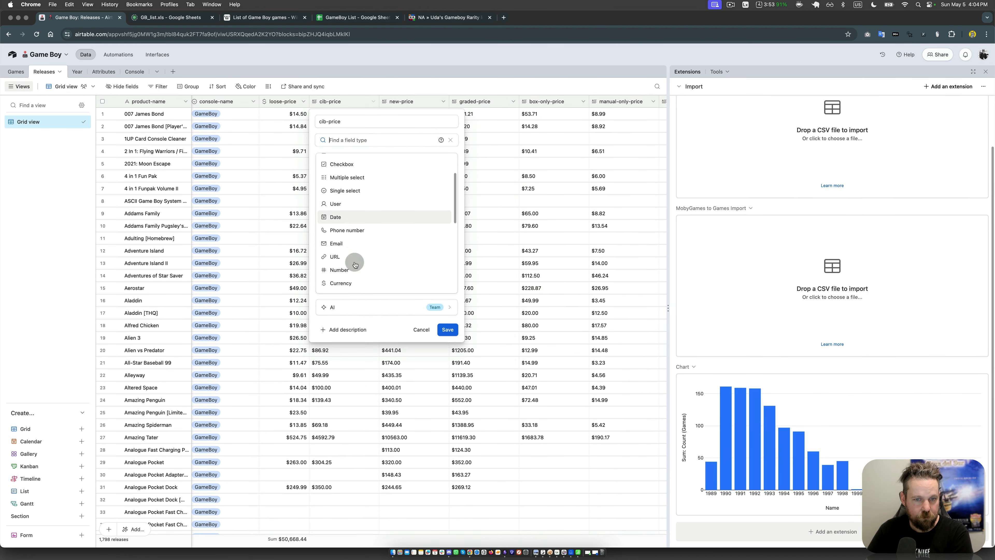
click(356, 260)
click(446, 379)
Step: Change the new-price field's type to Currency with the $ symbol and 2 decimal places
click(444, 101)
click(422, 119)
click(364, 140)
scroll(351, 256, down, 3)
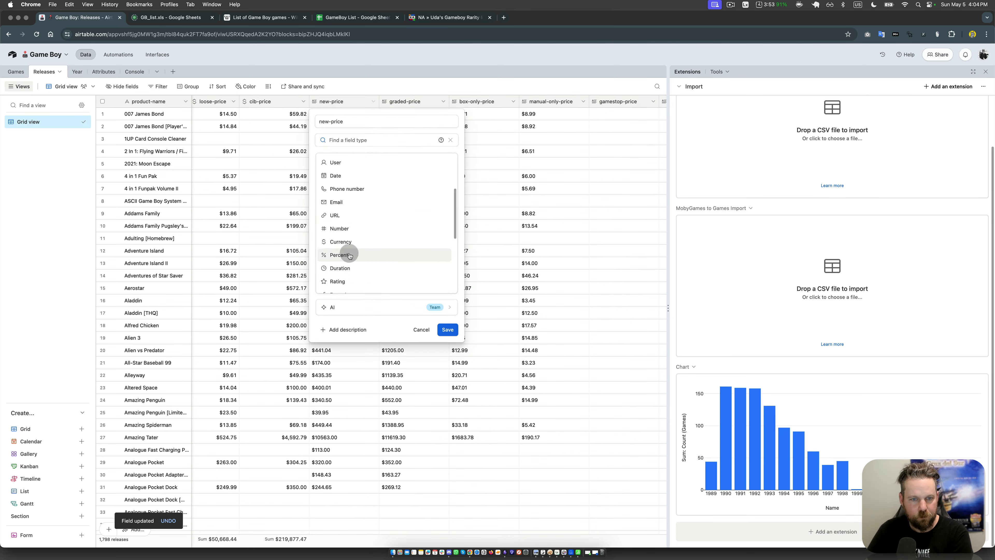
click(349, 257)
click(447, 379)
Step: Change the graded-price field's type to Currency, keeping the default $ symbol, 2 decimal places and thousands separator
click(443, 101)
click(434, 120)
click(410, 142)
scroll(352, 235, down, 3)
click(350, 255)
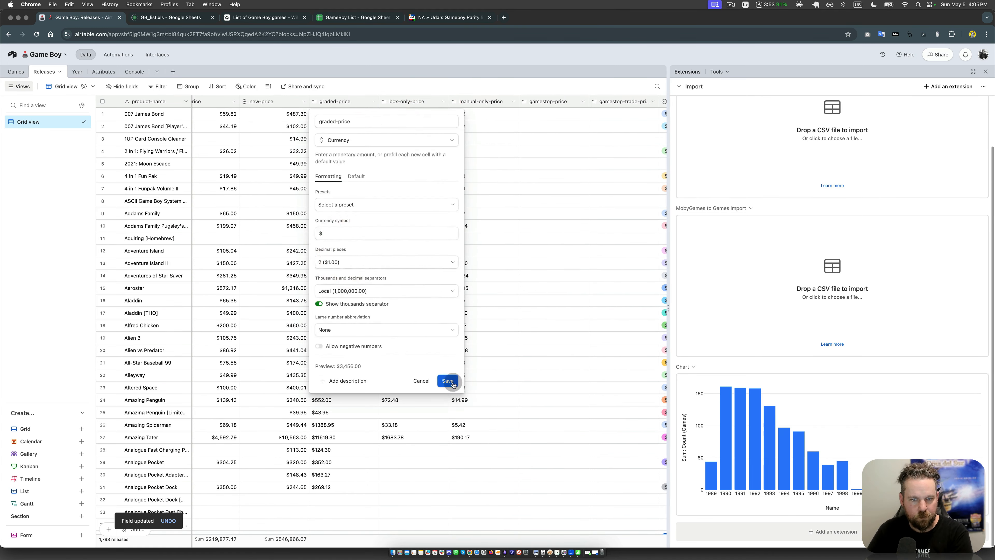
click(449, 380)
Step: Convert the box-only-price field to Currency in dollars with 2 decimal places
click(443, 102)
click(434, 117)
click(392, 140)
click(341, 177)
click(451, 380)
Step: Convert the manual-only-price field to Currency in dollars with 2 decimal places
click(443, 101)
click(434, 117)
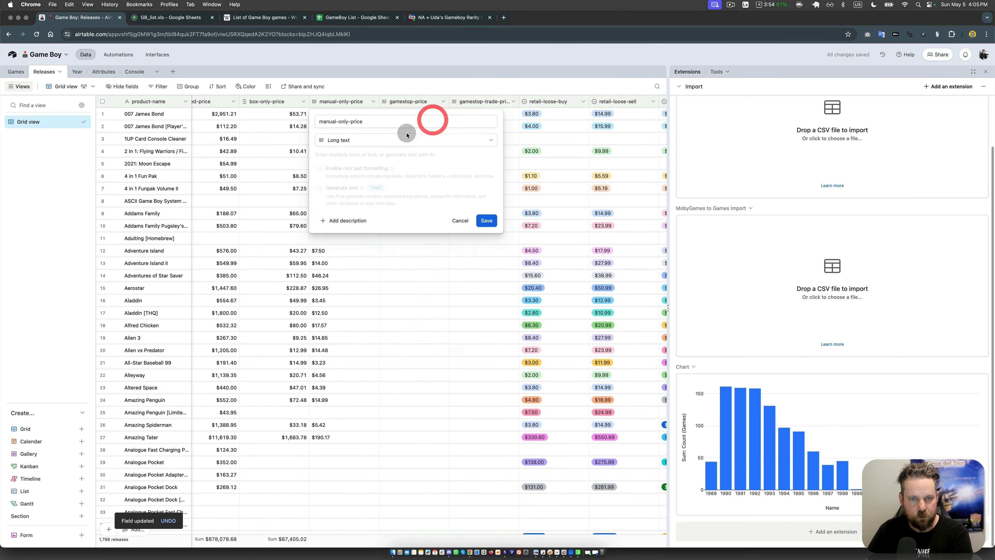
click(392, 140)
scroll(351, 247, down, 3)
click(345, 258)
click(449, 380)
Step: Change the gamestop-price field's type to Currency with the default $ symbol and 2 decimal places
click(443, 101)
click(433, 118)
click(374, 140)
click(351, 184)
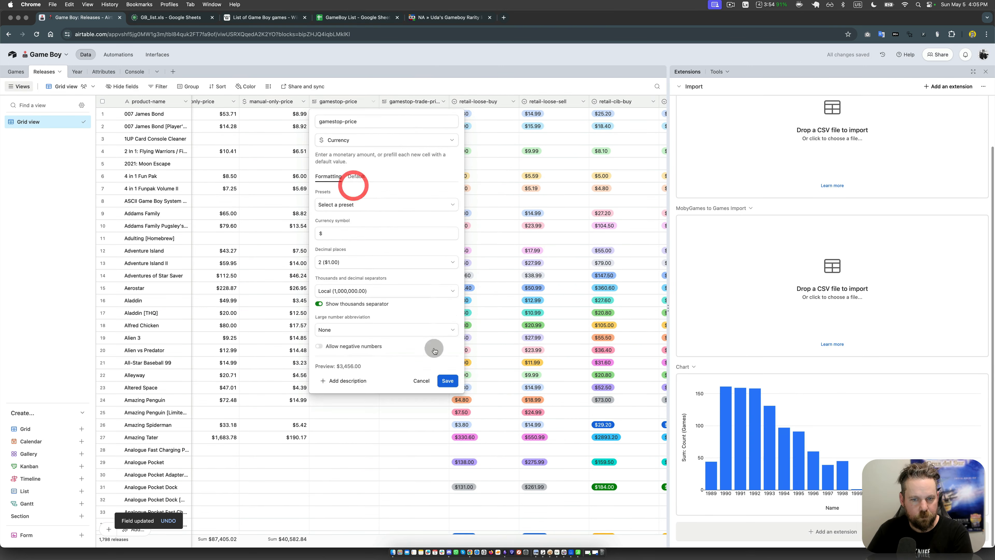
click(448, 380)
Step: Change the gamestop-trade-price field's type to Currency in dollars with 2 decimal places
click(442, 101)
click(437, 119)
click(400, 140)
scroll(376, 222, down, 3)
click(367, 220)
click(447, 381)
Step: Convert the retail-loose-buy field to Currency in dollars with 2 decimal places
click(443, 102)
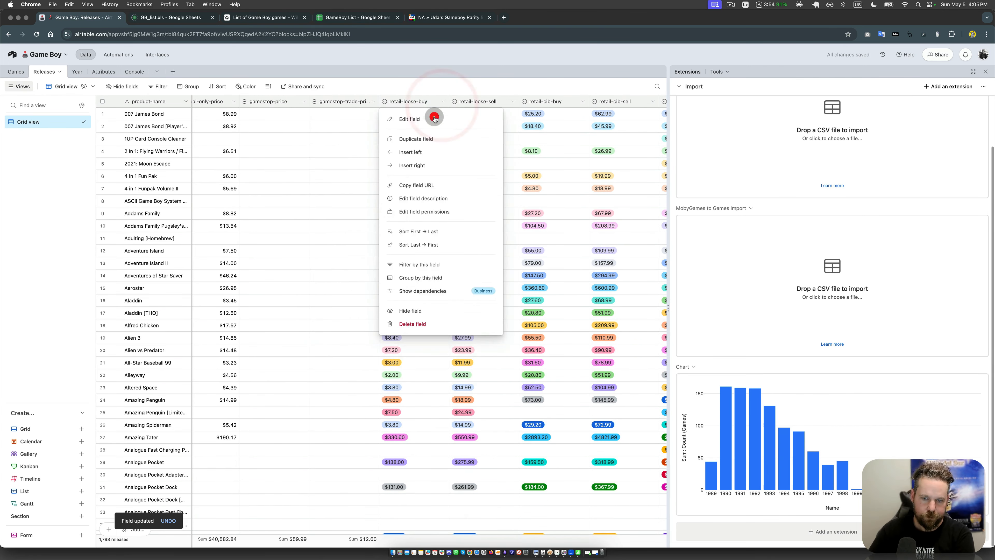
click(433, 117)
click(392, 140)
scroll(348, 254, down, 5)
click(363, 180)
click(448, 380)
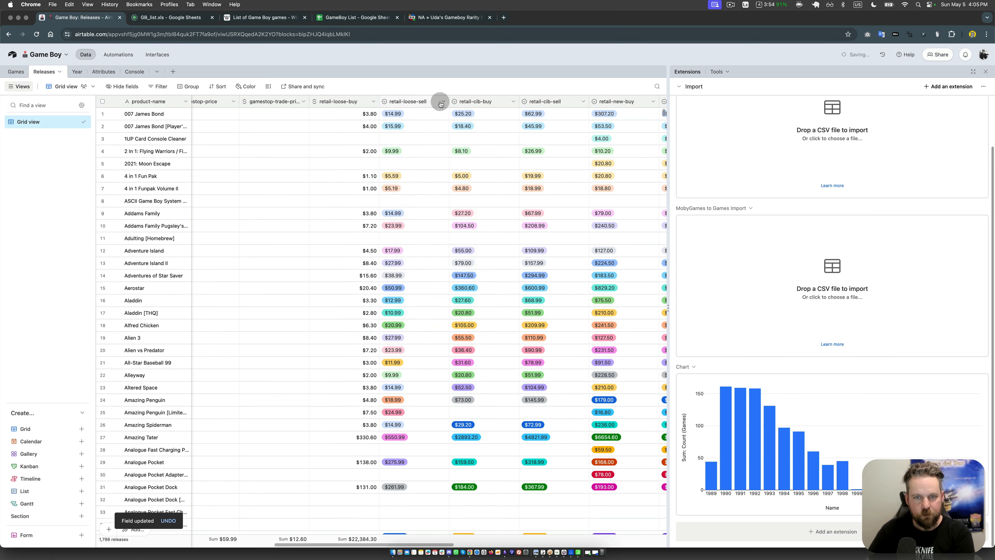
Step: Convert the retail-loose-sell field to Currency in dollars with 2 decimal places
click(442, 101)
click(419, 119)
click(366, 140)
click(344, 277)
click(446, 381)
Step: Convert the retail-cib-buy field to Currency in dollars with 2 decimal places
click(442, 102)
click(429, 119)
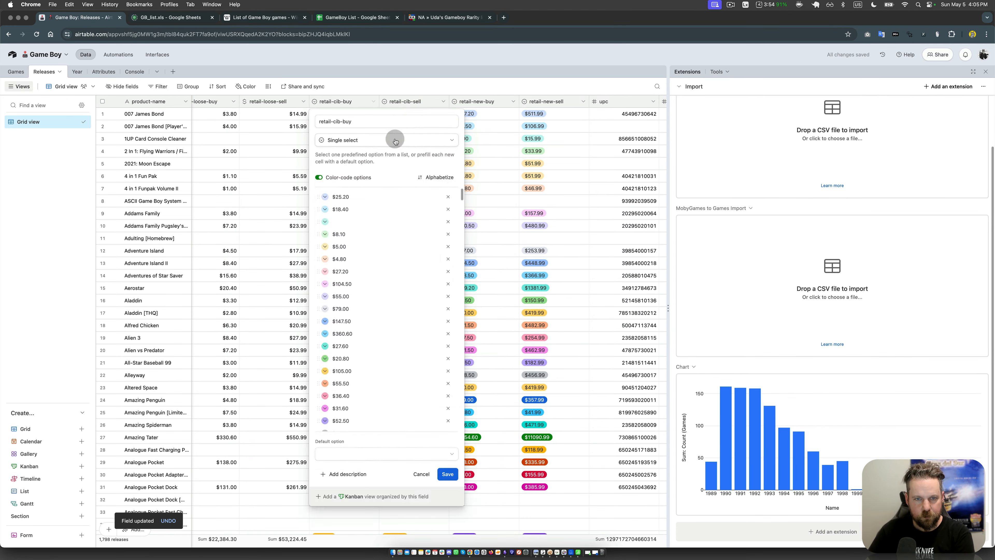
click(386, 139)
scroll(353, 235, down, 3)
click(340, 261)
click(448, 380)
Step: Change the retail-cib-sell field's type to Currency, keeping the default $ symbol and 2 decimal places
click(441, 103)
click(421, 119)
click(375, 137)
scroll(362, 229, down, 3)
click(351, 224)
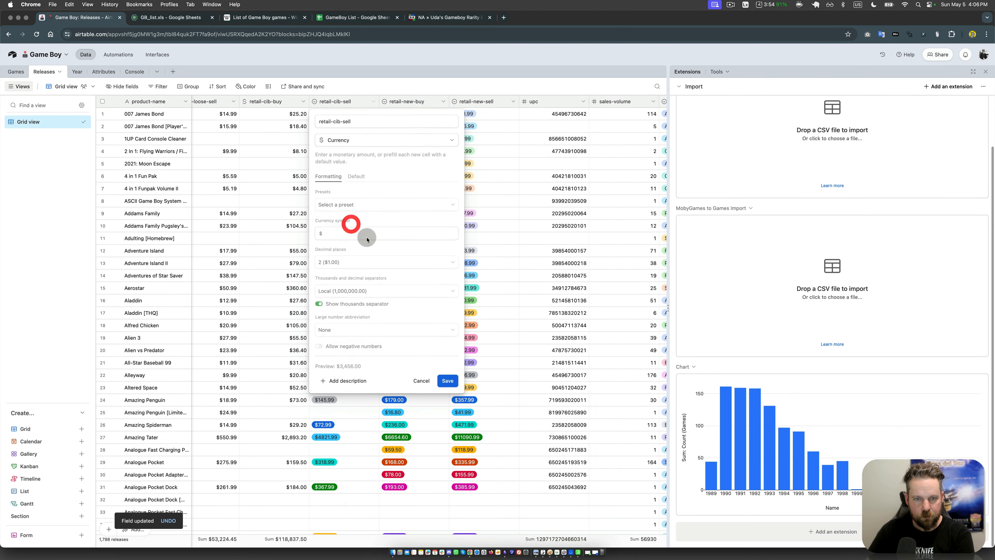
click(447, 381)
Step: Change the retail-new-buy field's type to Currency, keeping the default $ symbol and 2 decimal places
click(442, 102)
click(423, 119)
click(352, 142)
scroll(349, 255, down, 2)
click(348, 282)
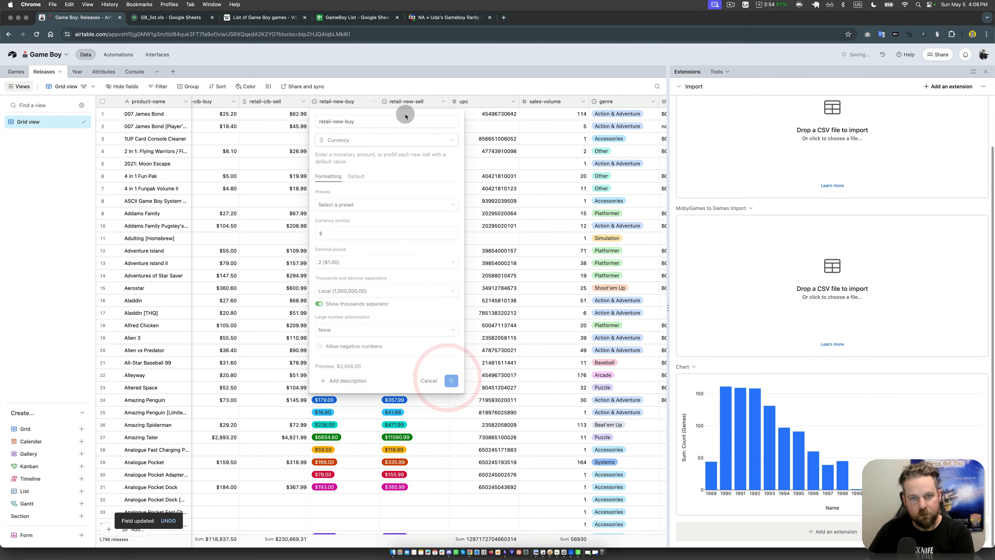
click(447, 380)
Step: Change the retail-new-sell field's type to Currency, keeping the default $ symbol and 2 decimal places
click(442, 102)
click(421, 119)
click(412, 139)
scroll(353, 172, down, 3)
scroll(353, 172, up, 1)
click(352, 171)
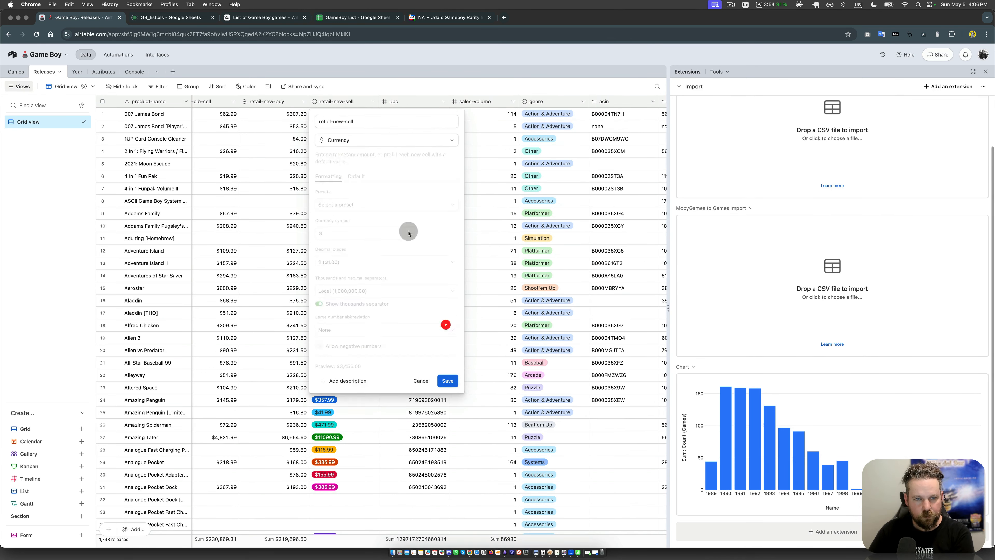
click(447, 381)
Step: Look across the Releases fields from release-date back to loose-price to check the field types and price formatting
click(605, 265)
key(Right)
key(Right)
key(Right)
key(Left)
key(Left)
key(Left)
key(Left)
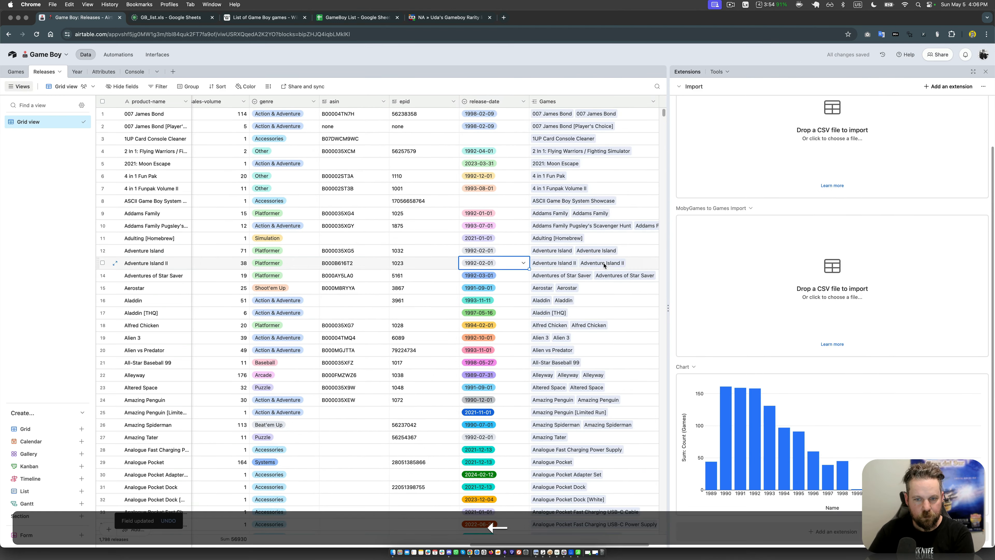
key(Left)
key(Left)
key(Left)
key(Left)
key(Left)
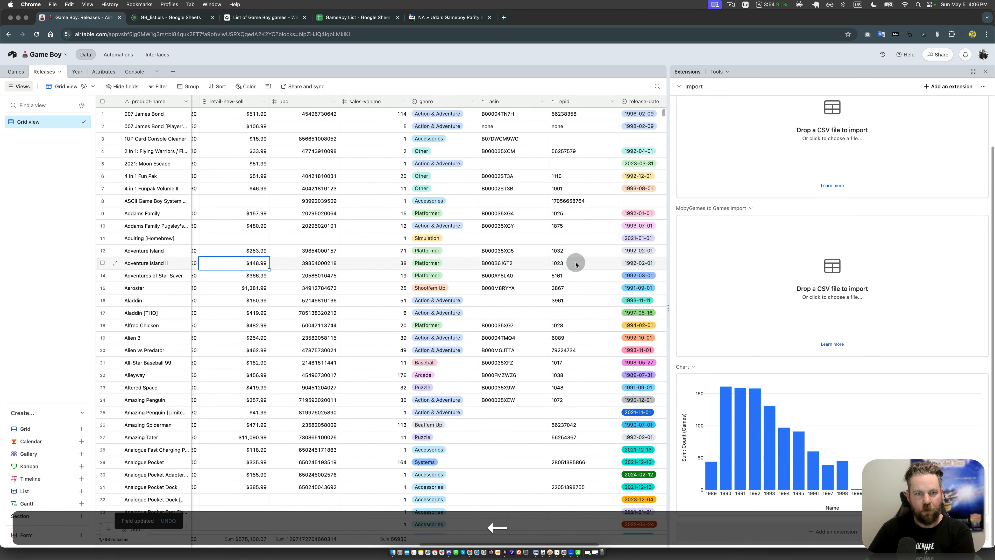
key(Left)
key(Left)
key(Left)
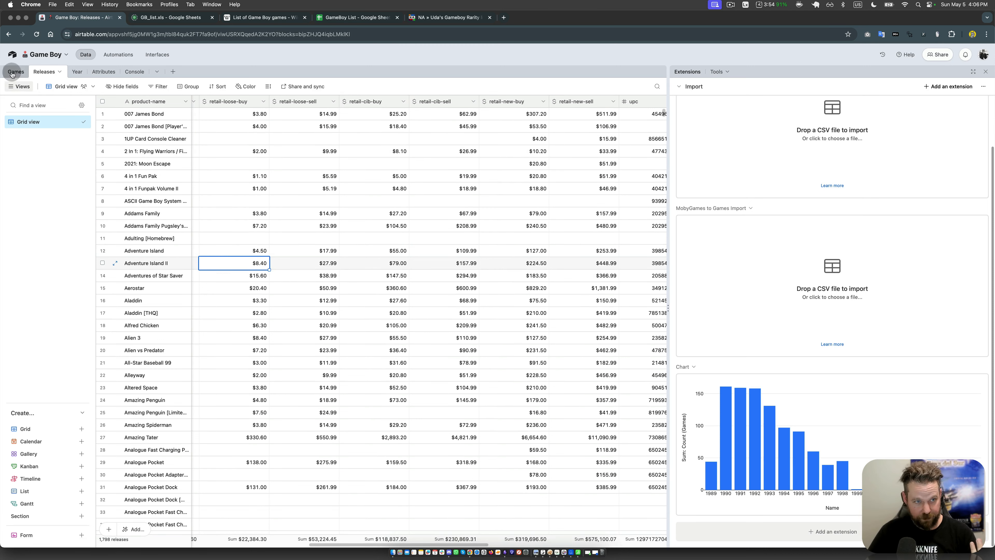
click(365, 201)
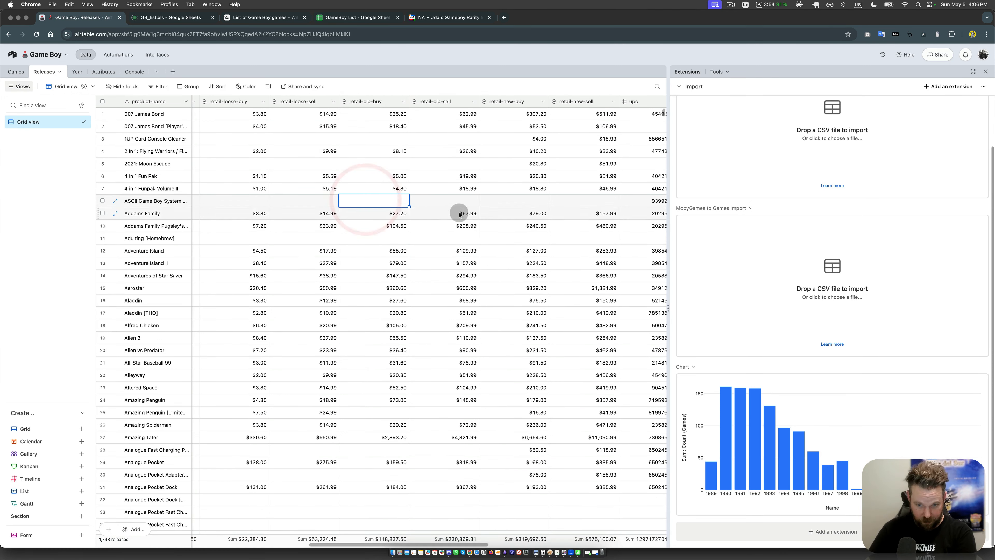
key(Left)
key(Left)
key(Left)
key(Left)
key(Left)
key(Left)
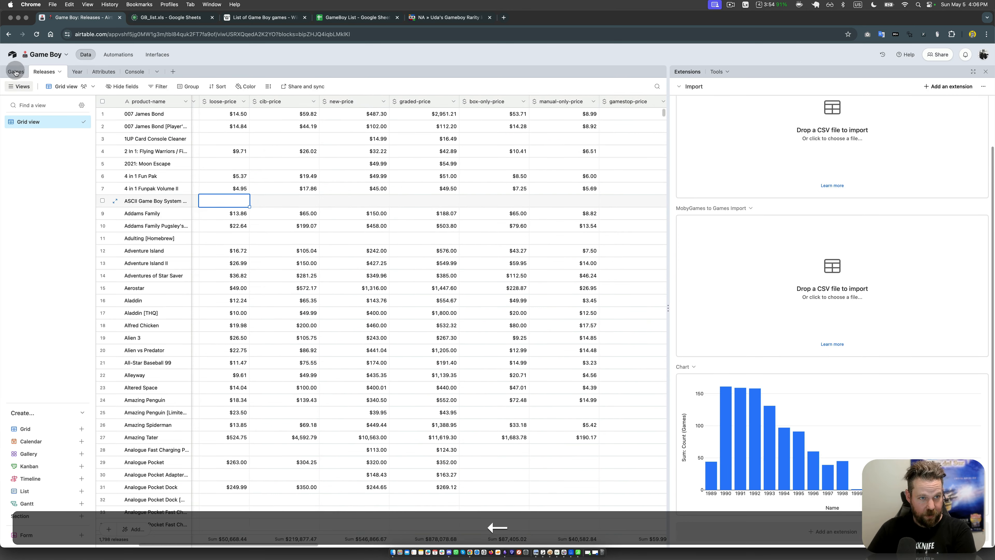
Step: Switch to the Games table and select the title of the Deadeus record
click(17, 72)
click(168, 266)
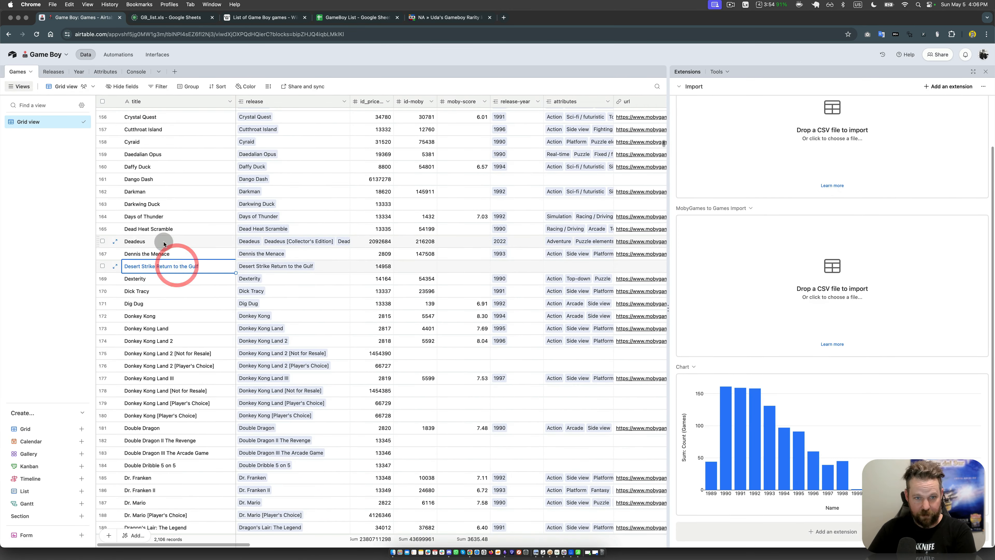
click(164, 242)
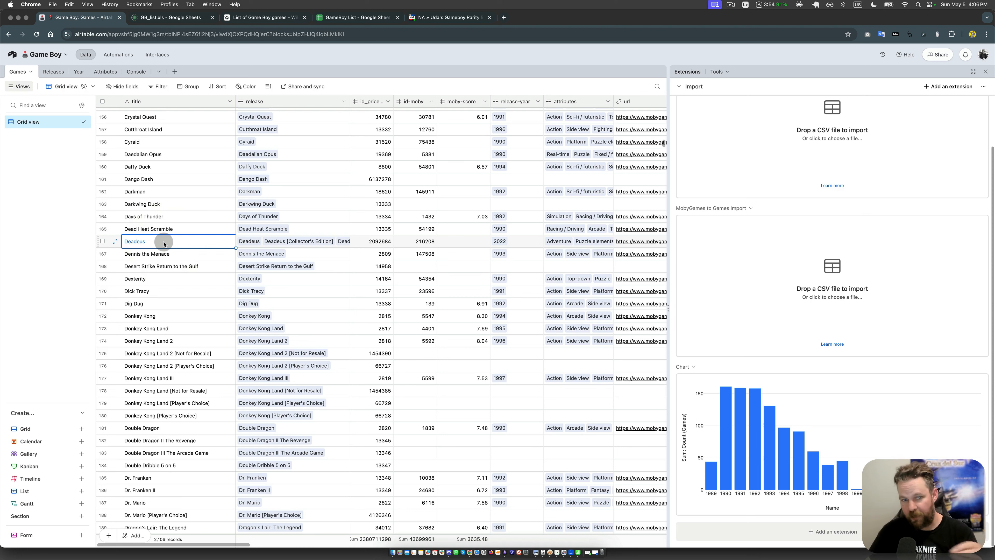
right_click(361, 100)
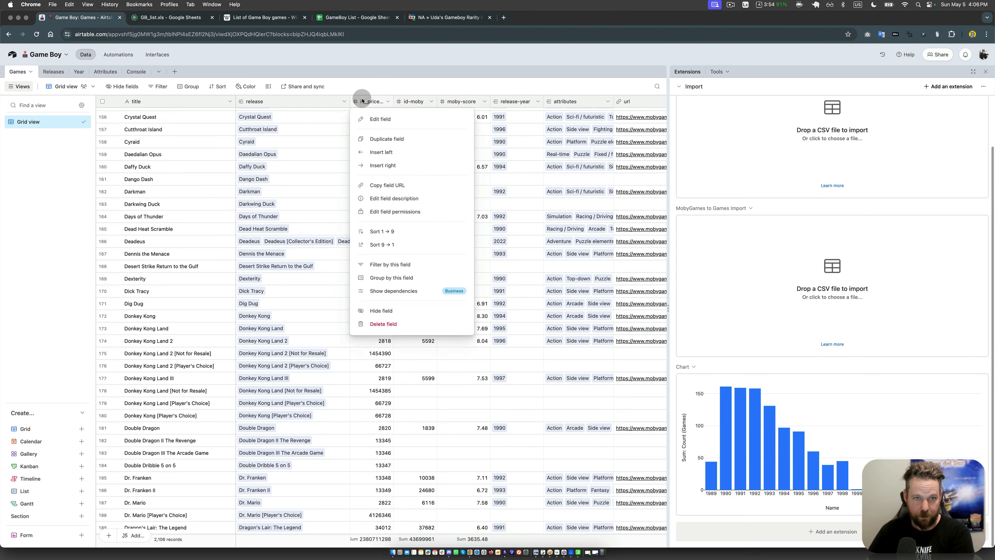
click(380, 152)
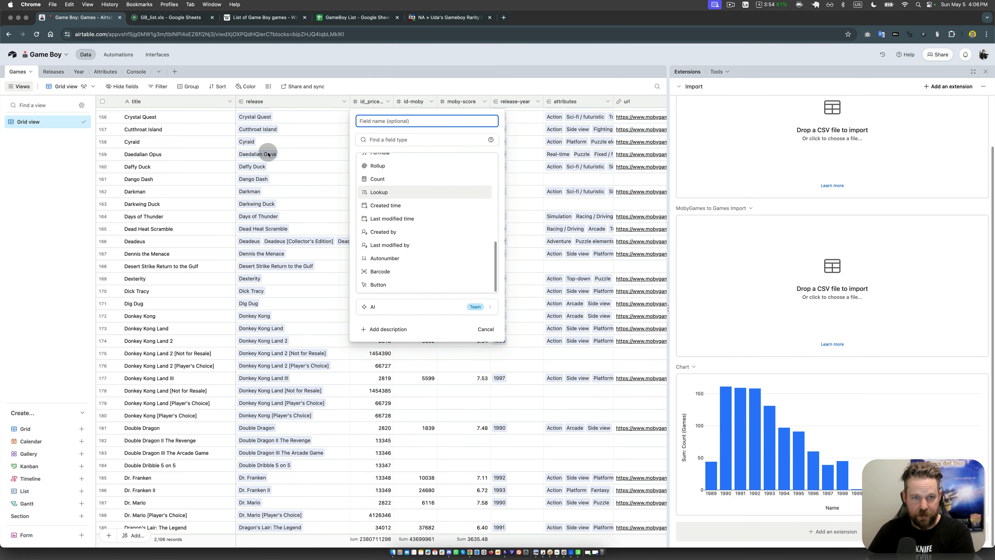
click(268, 144)
click(276, 102)
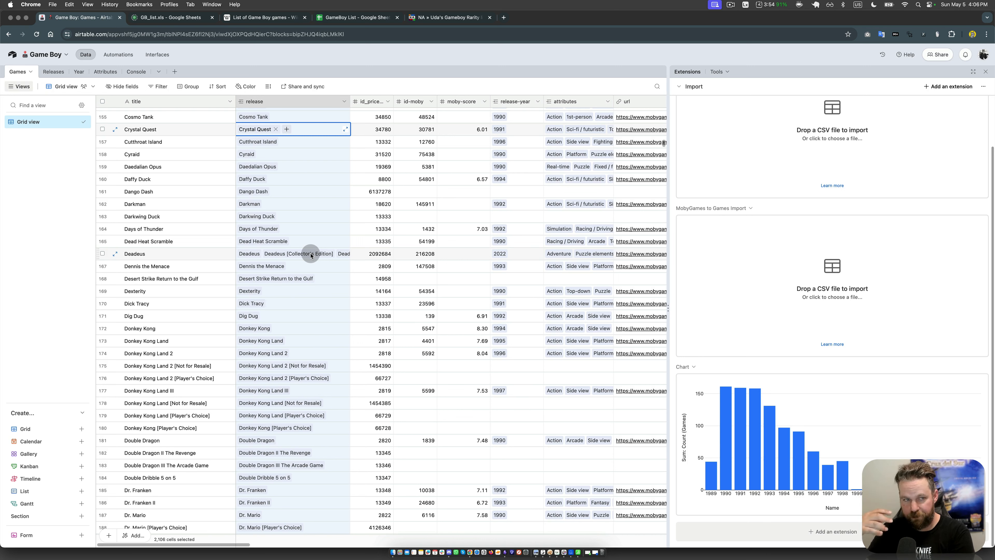
Step: Insert a Count field named "# variants" directly after the release field, counting each game's linked records in release
right_click(369, 101)
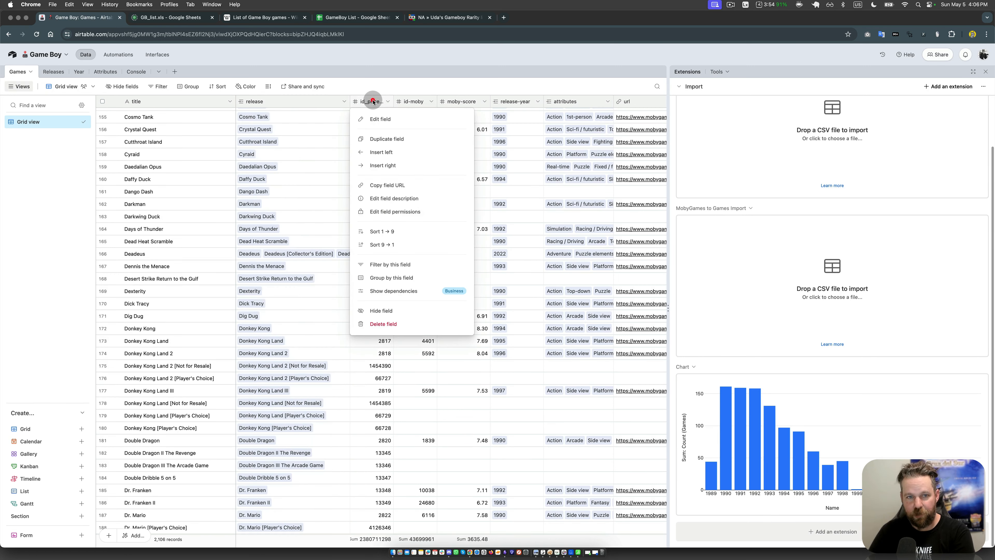
click(385, 153)
scroll(392, 229, down, 3)
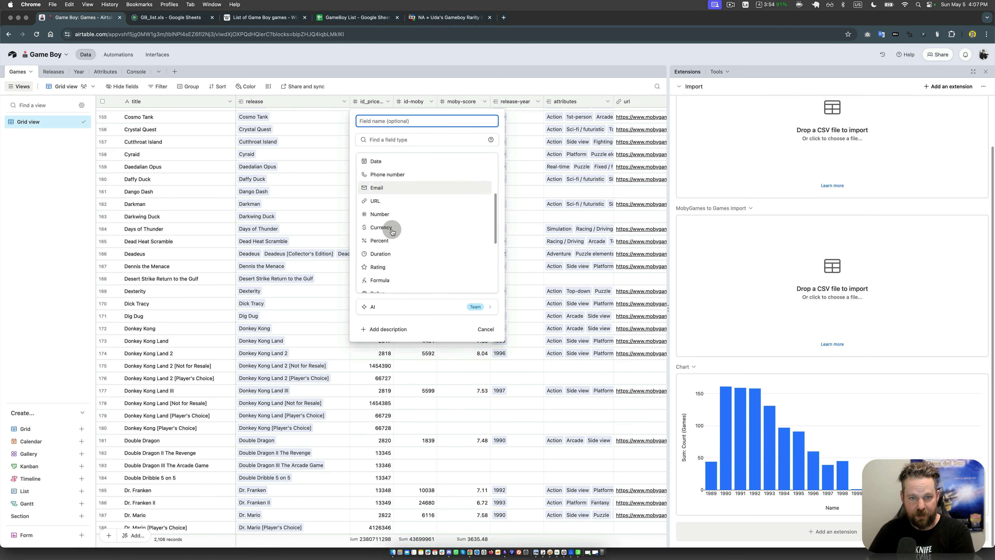
scroll(390, 184, down, 5)
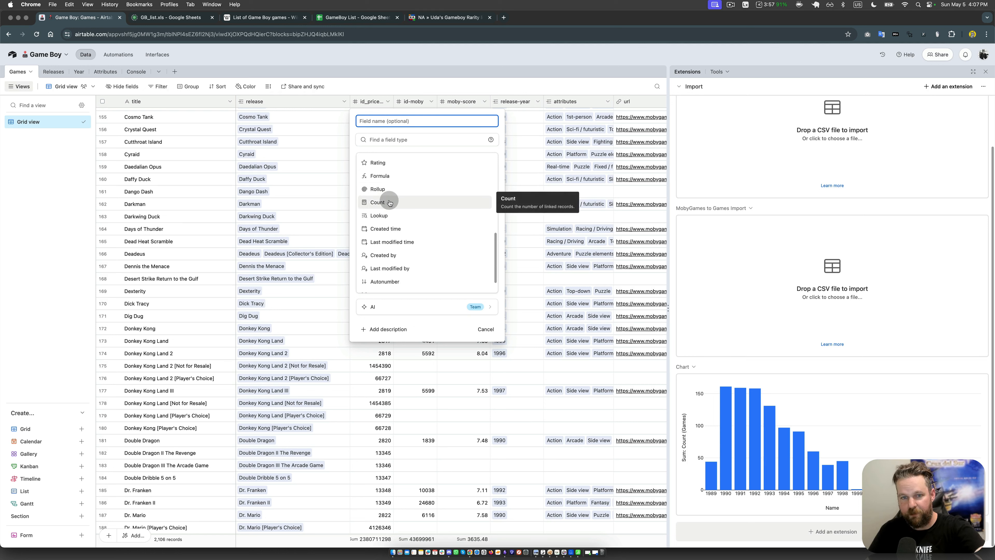
click(390, 203)
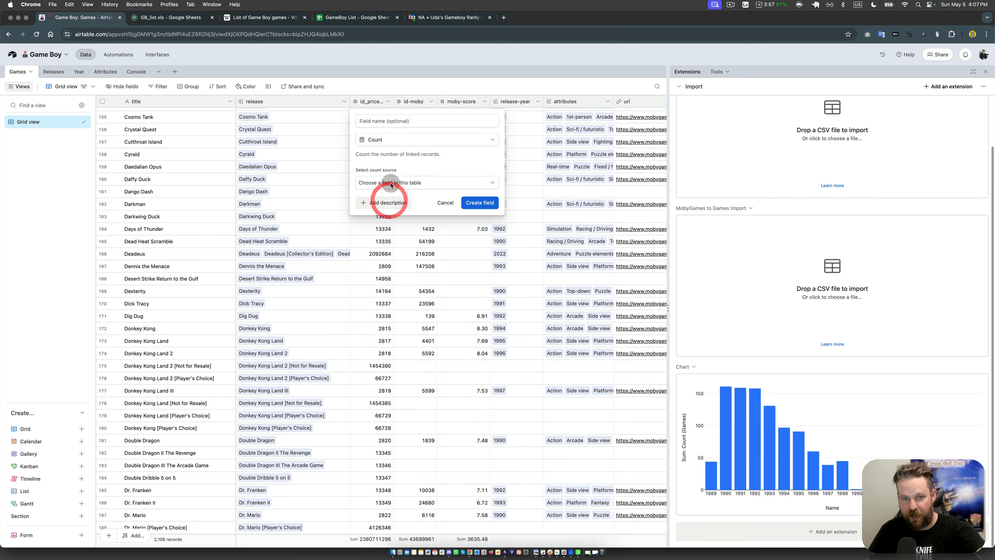
click(396, 182)
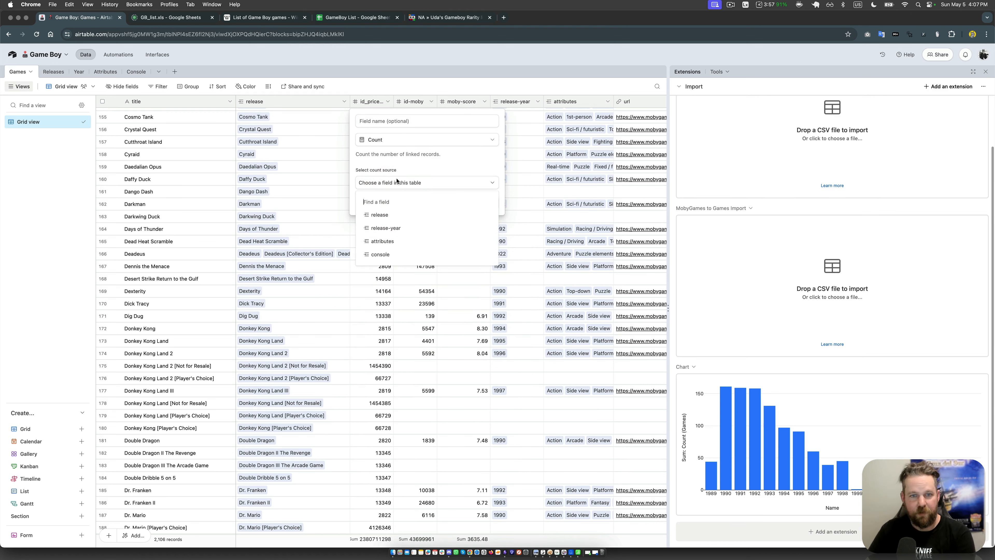
click(388, 215)
click(390, 121)
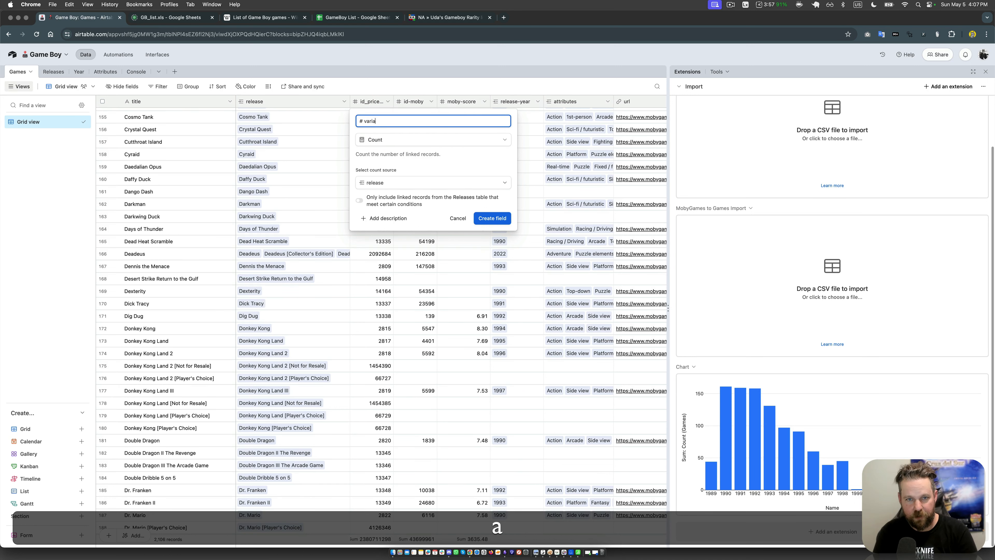
text(# variants)
key(Return)
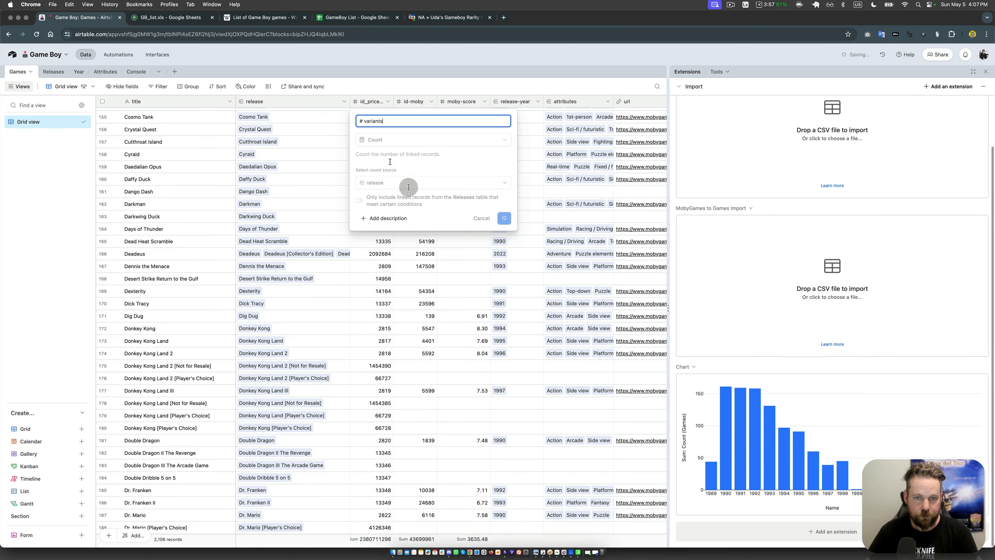
Step: Narrow the # variants column to just fit its full field name
drag(420, 103, 393, 104)
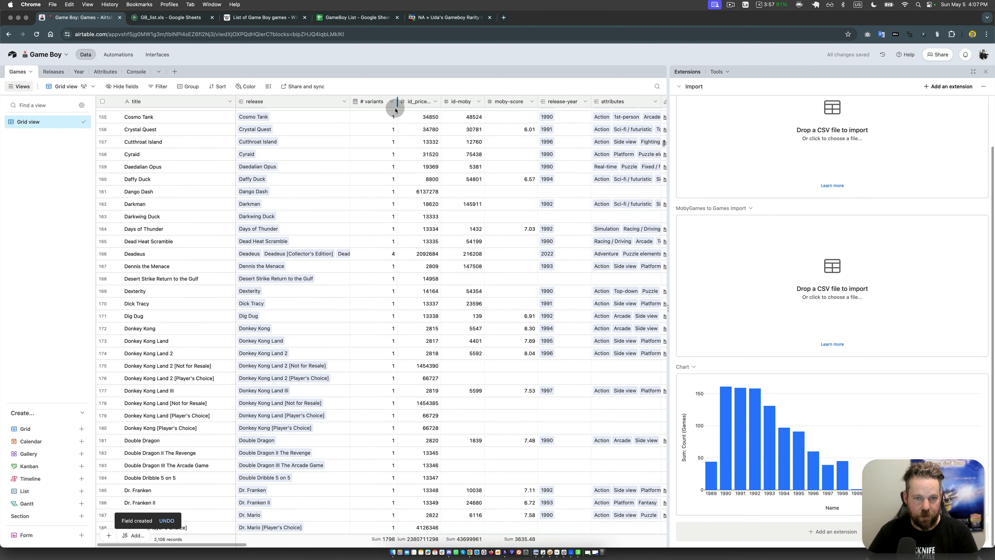
click(374, 254)
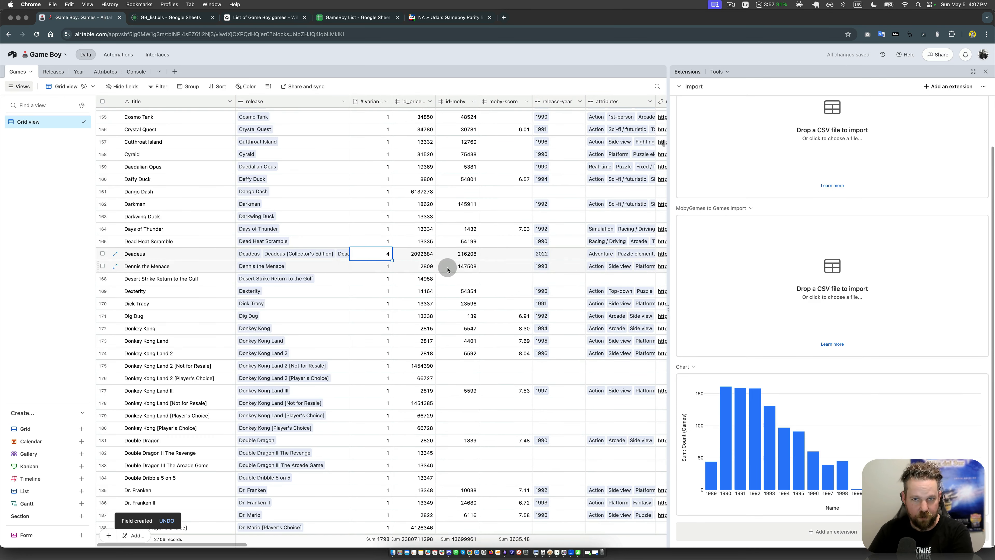
drag(393, 102, 399, 101)
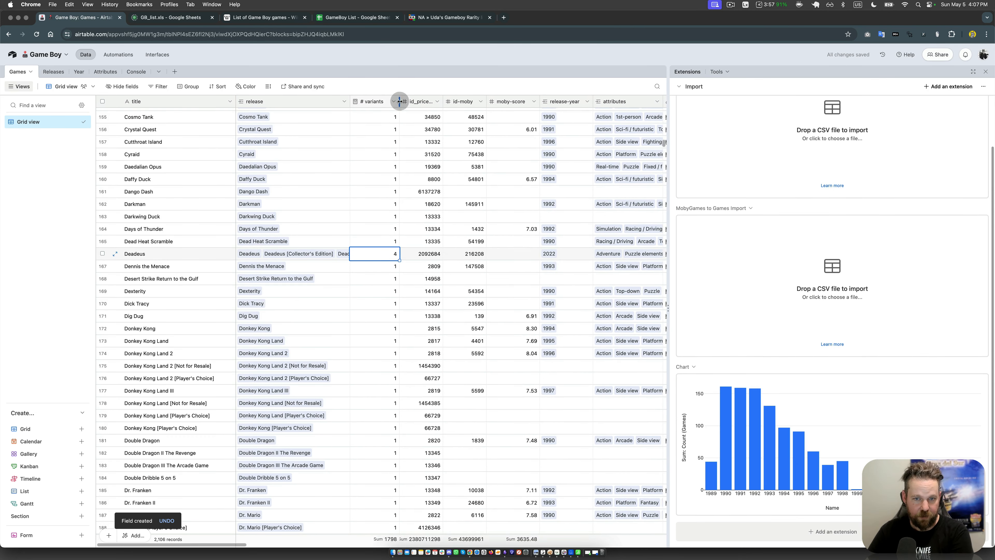
Step: Insert a Rollup field directly after # variants, with release as its source and loose-price as the Releases field to roll up
click(416, 141)
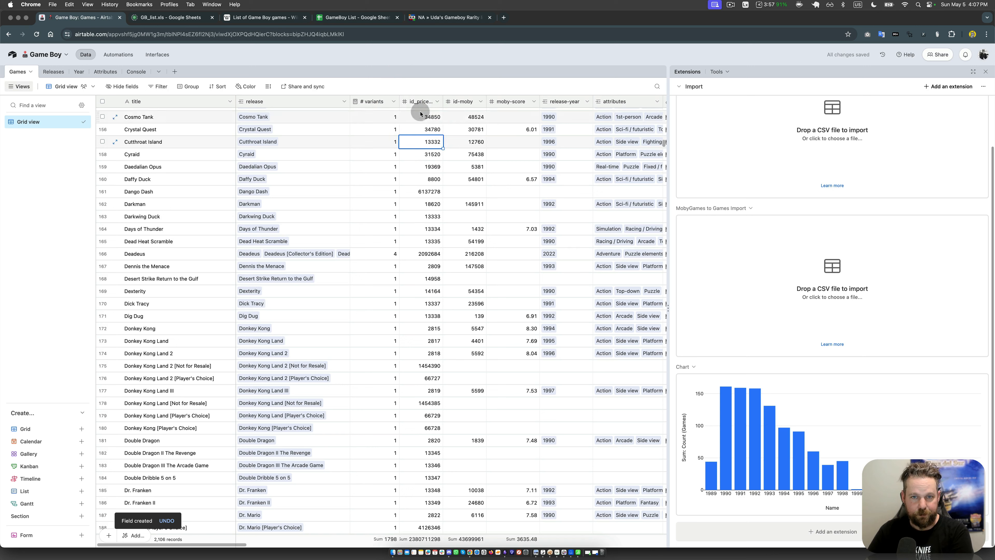
right_click(419, 102)
click(431, 152)
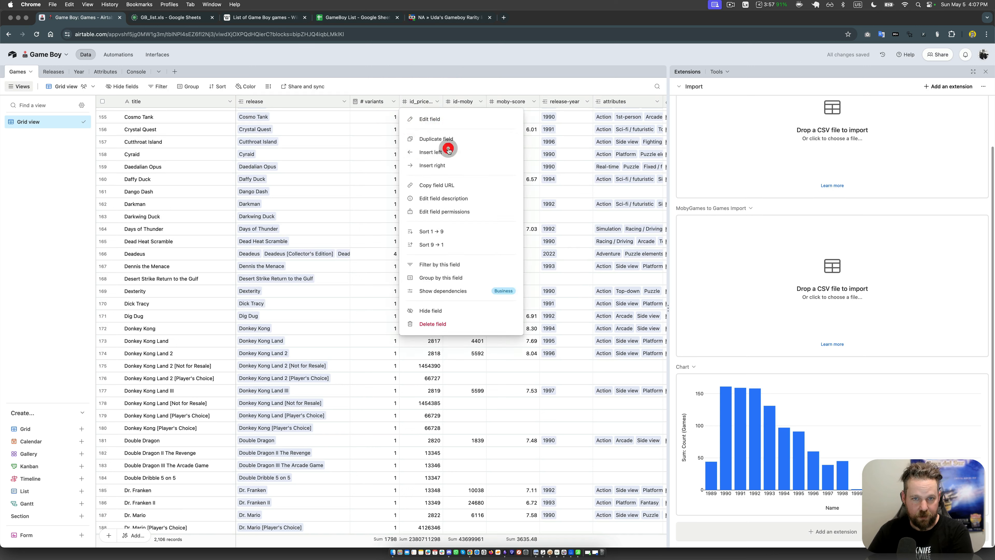
scroll(448, 186, down, 5)
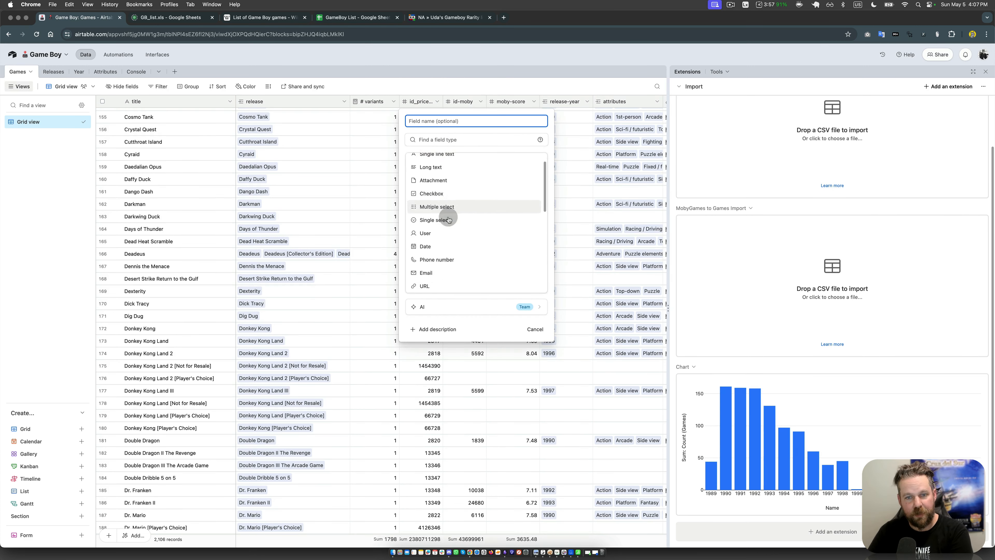
scroll(431, 188, up, 1)
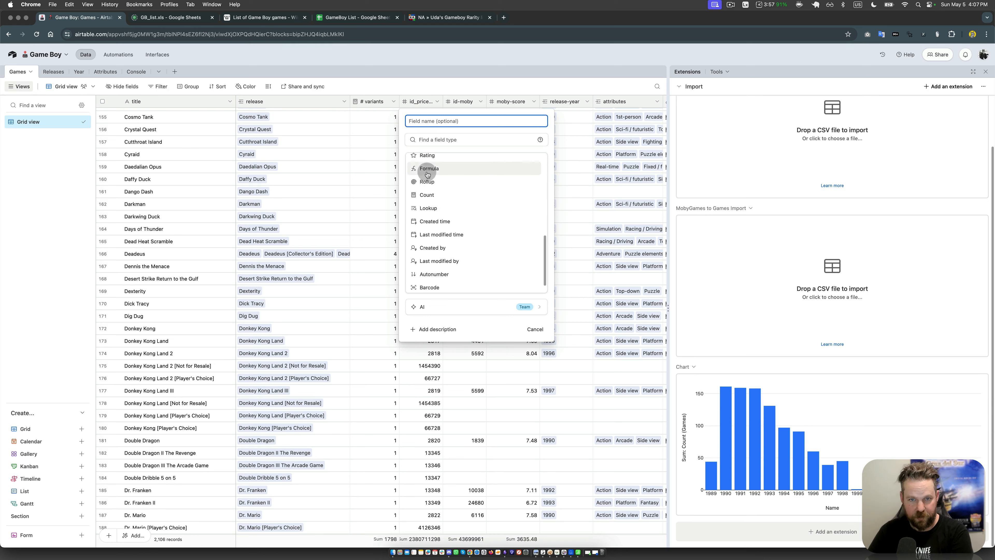
click(433, 182)
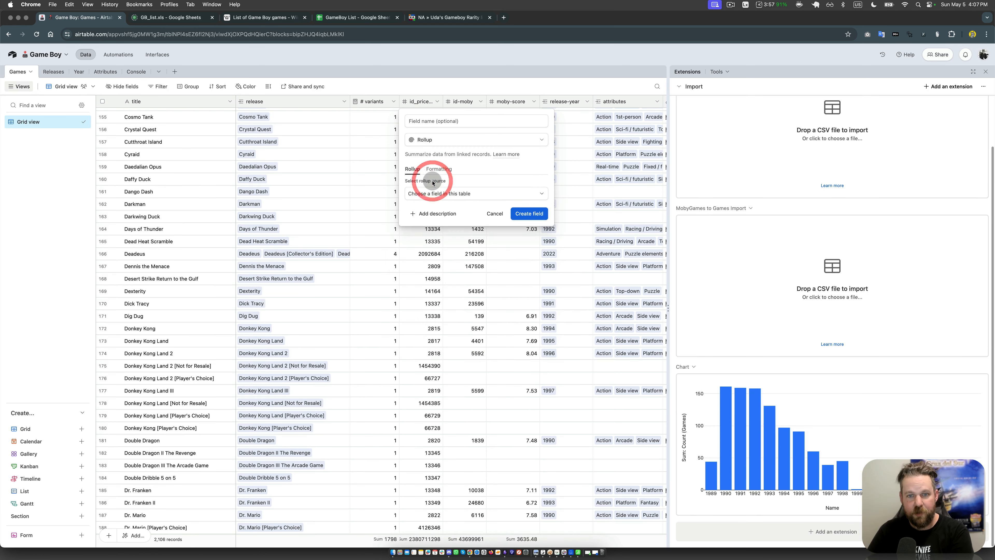
click(435, 193)
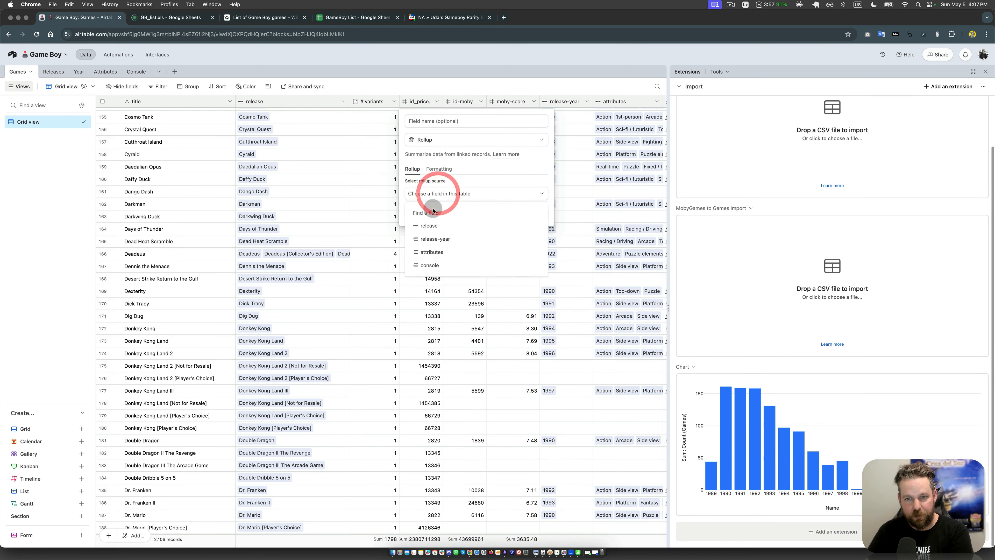
click(446, 225)
click(446, 218)
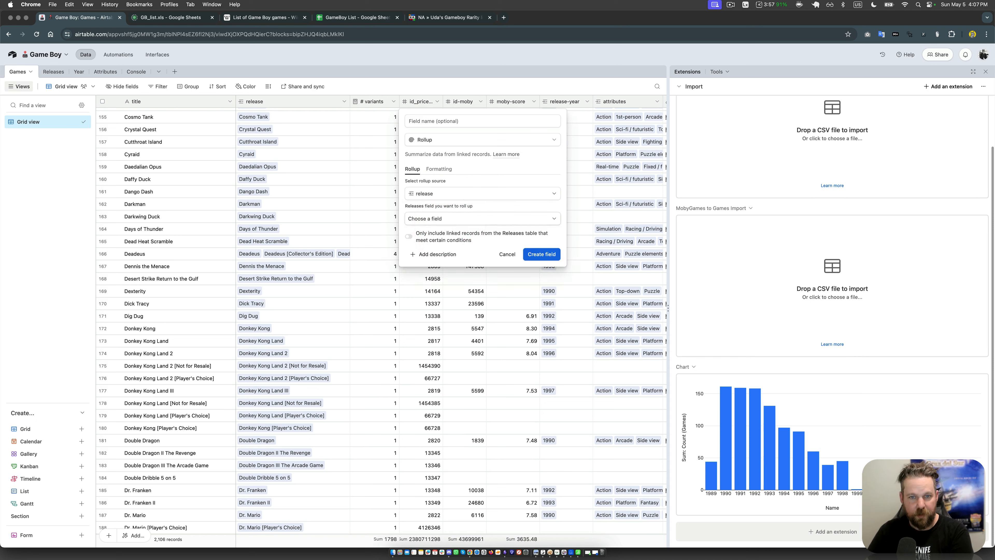
click(447, 290)
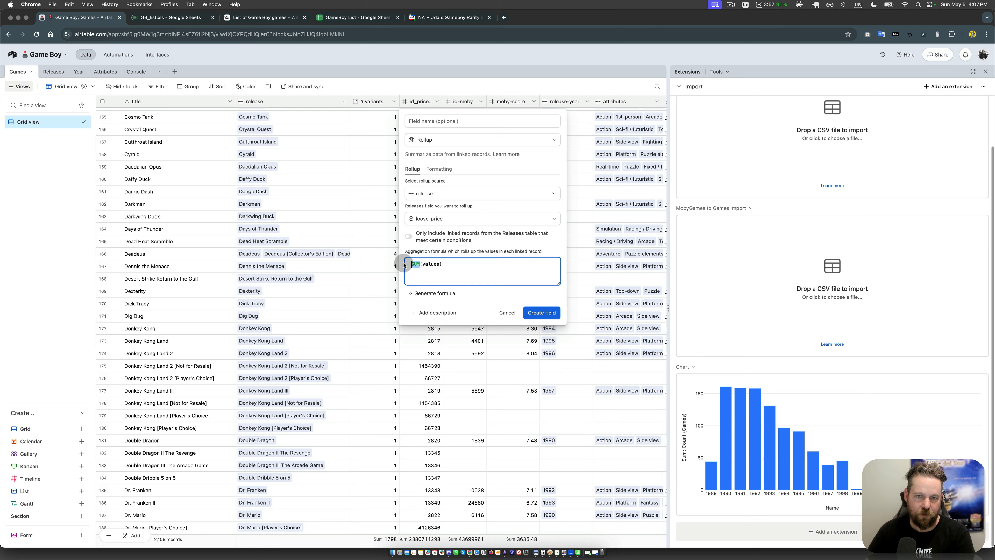
Step: Set the new rollup's aggregation formula to AVERAGE(values)
text(AVERA)
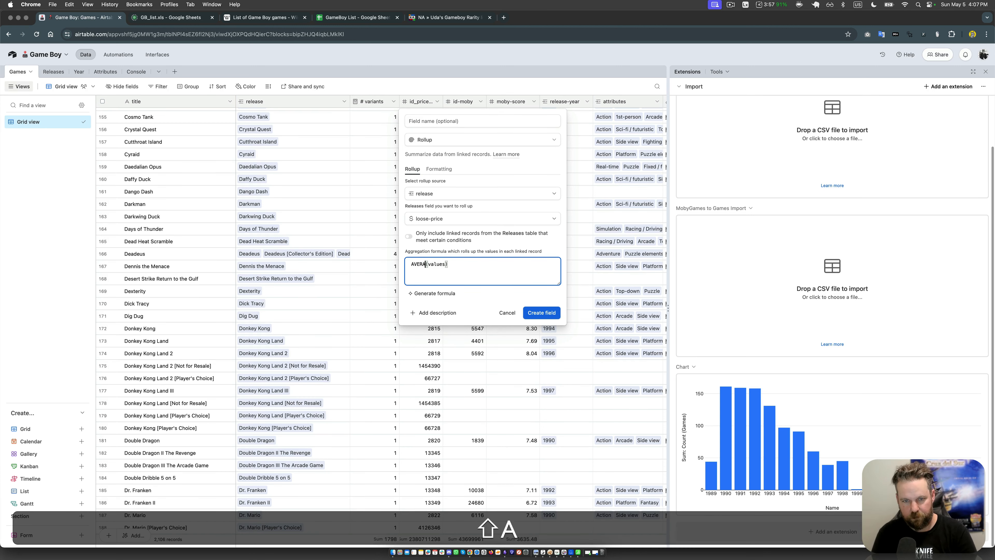
text(GE)
click(482, 264)
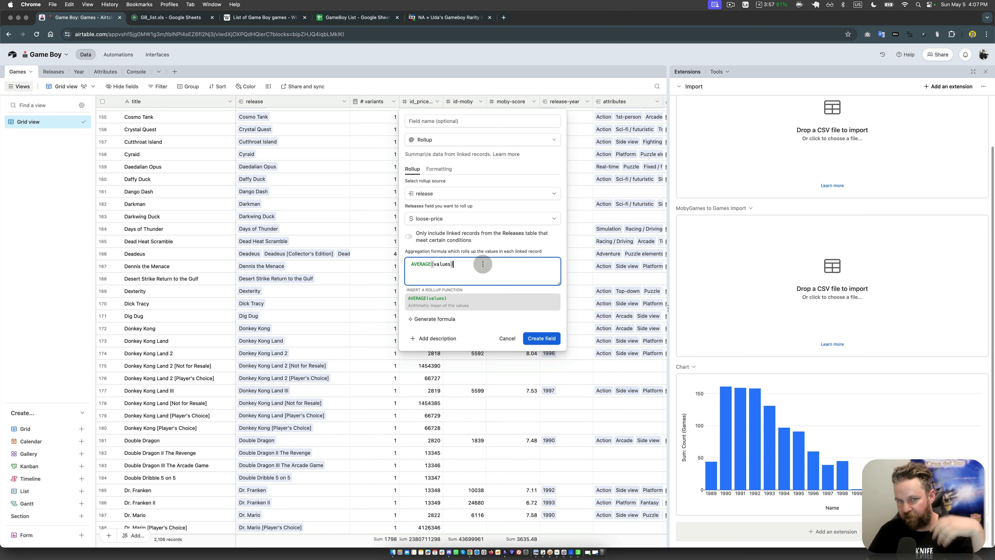
Step: Name the rollup "loose-price-avg", describe it as "Average loose price according to PriceCharting" and create the field
click(448, 121)
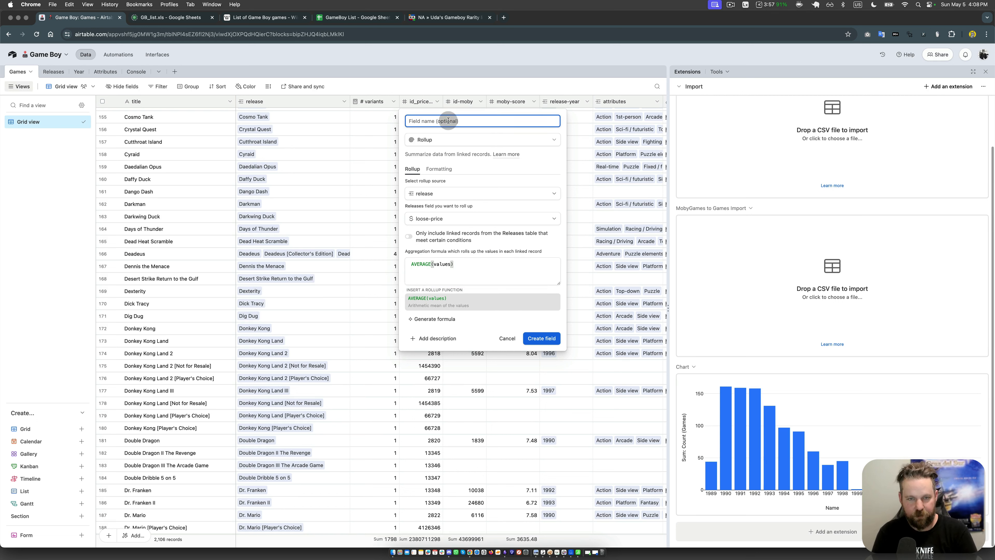
text(loose-price)
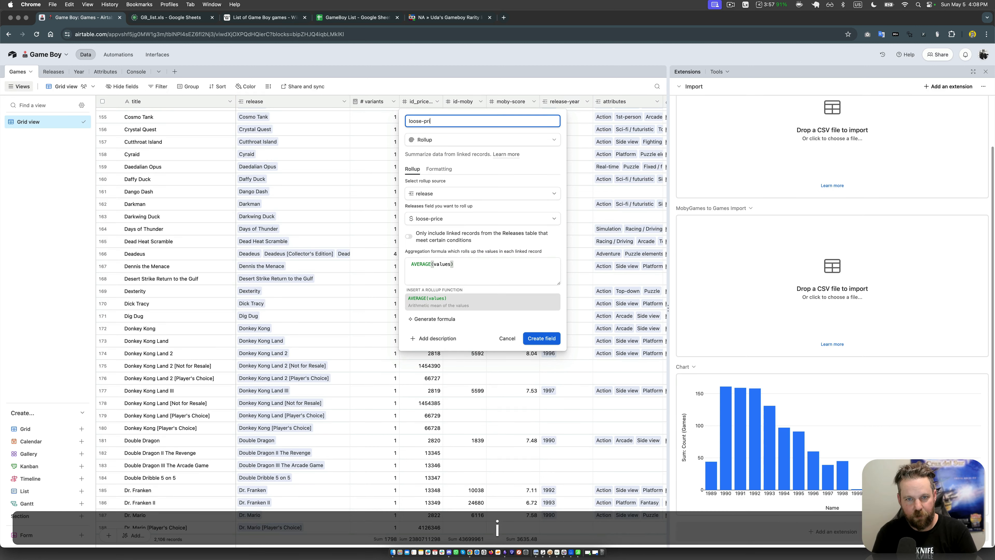
click(436, 339)
text(A)
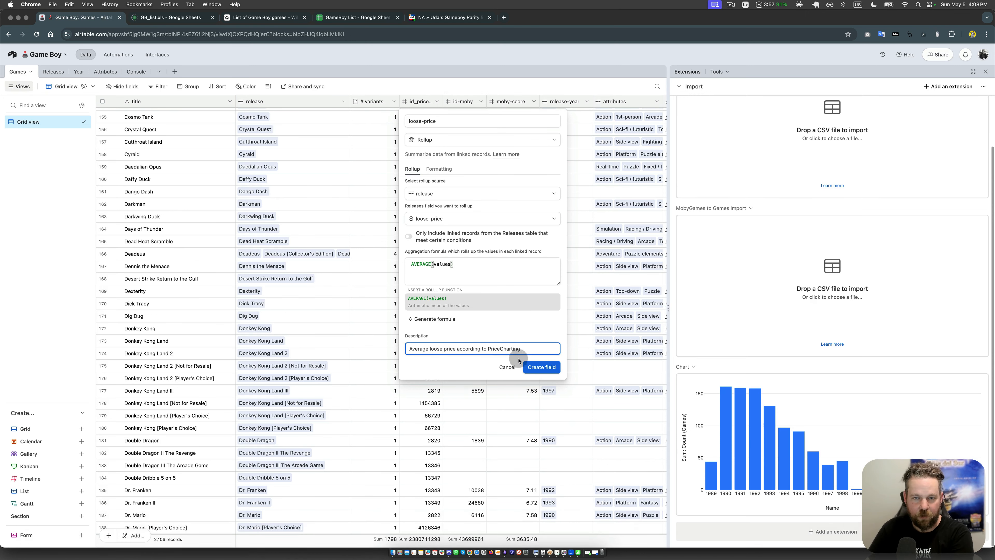
click(533, 368)
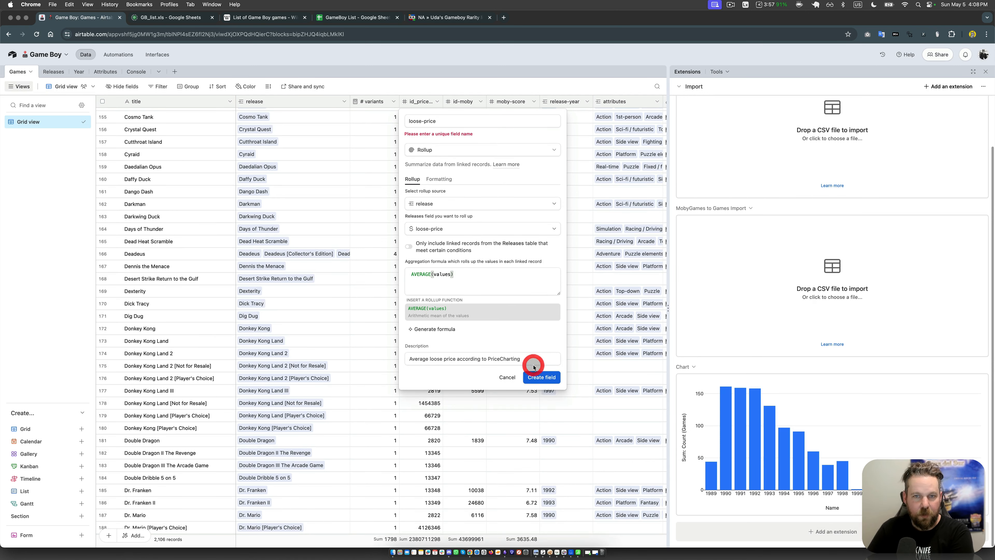
click(440, 122)
text(-avg)
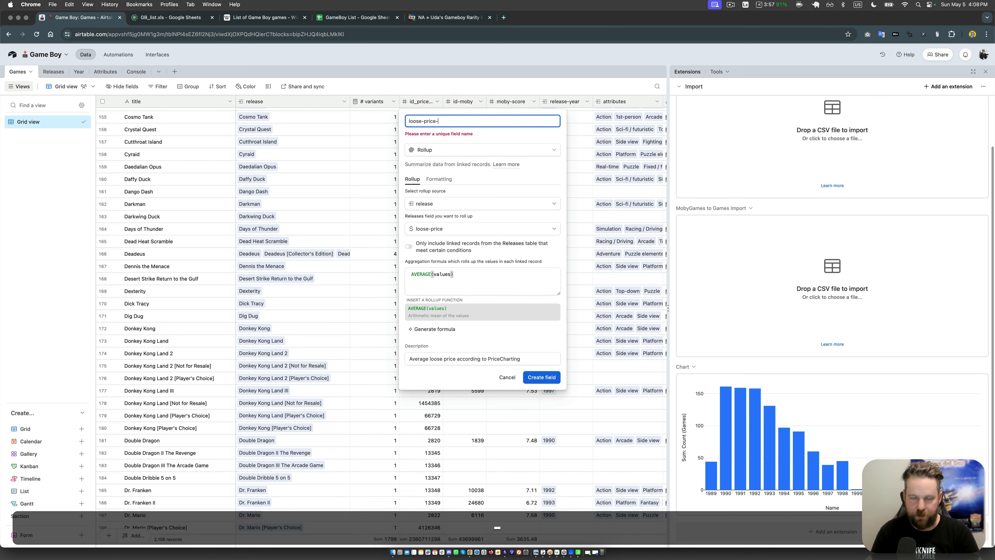
click(543, 377)
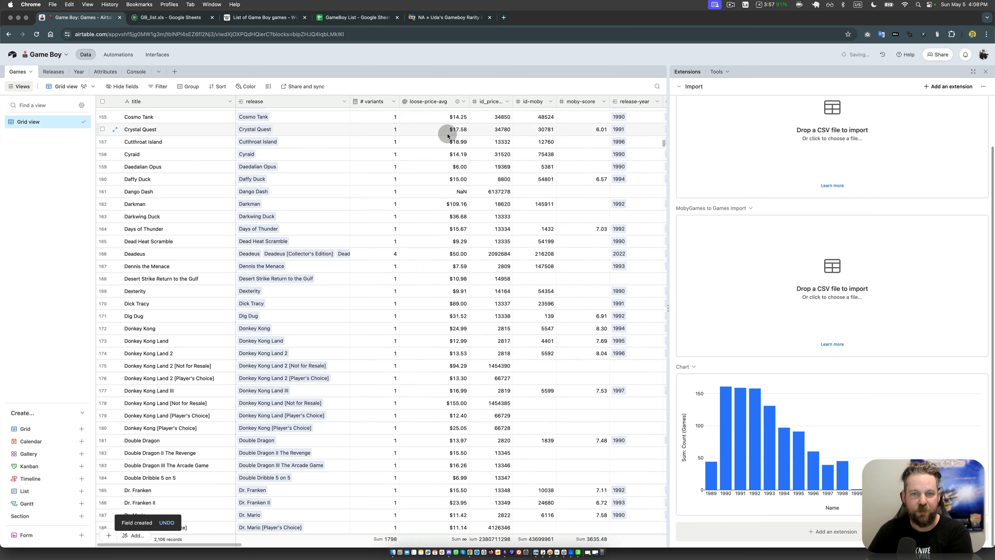
Step: Check the Deadeus record's average loose price against the loose-price of its linked Collector's Edition release
click(440, 257)
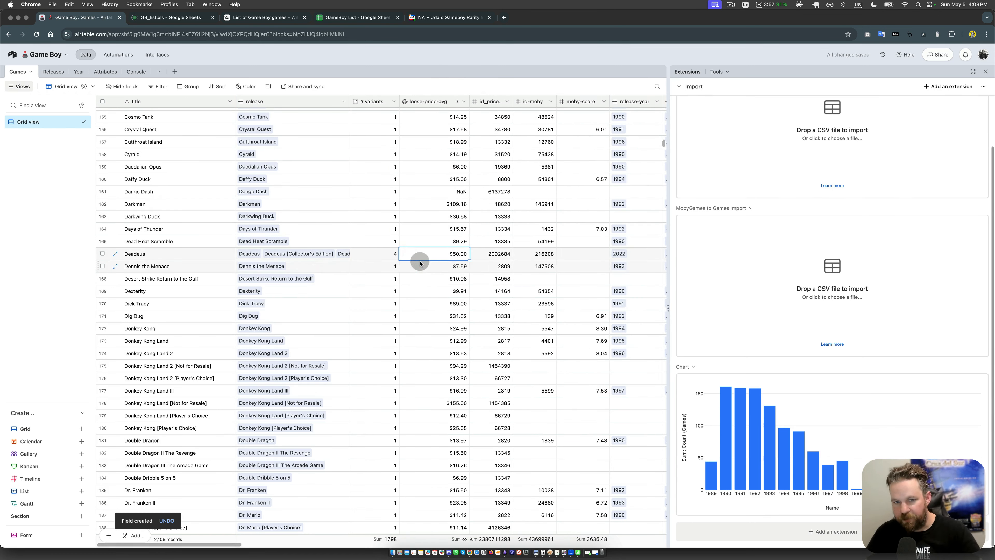
key(Left)
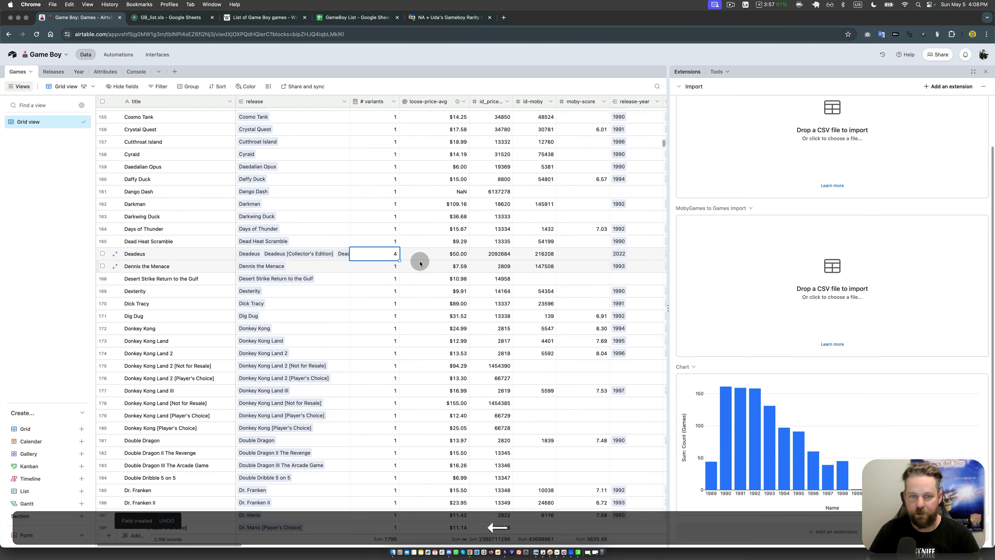
click(304, 255)
click(288, 258)
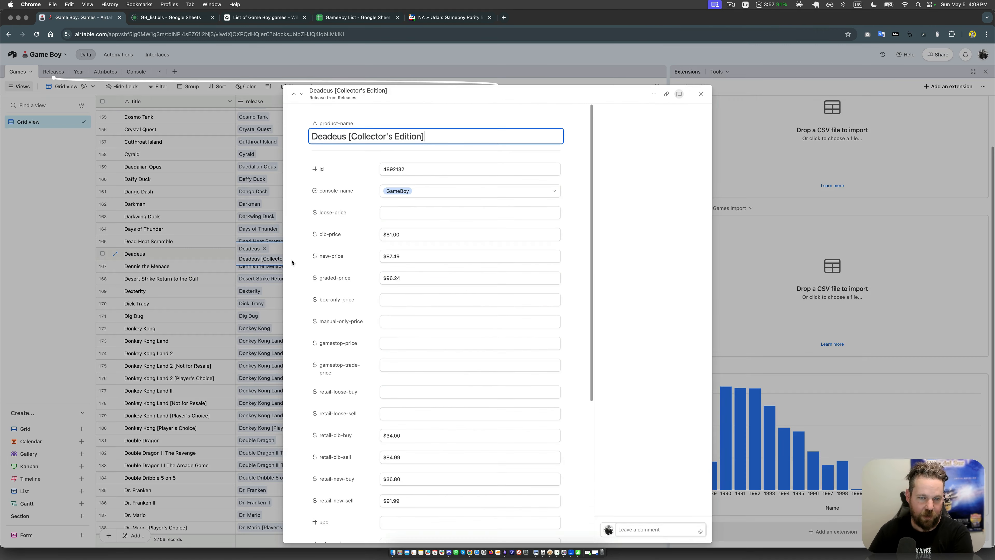
click(408, 214)
key(Escape)
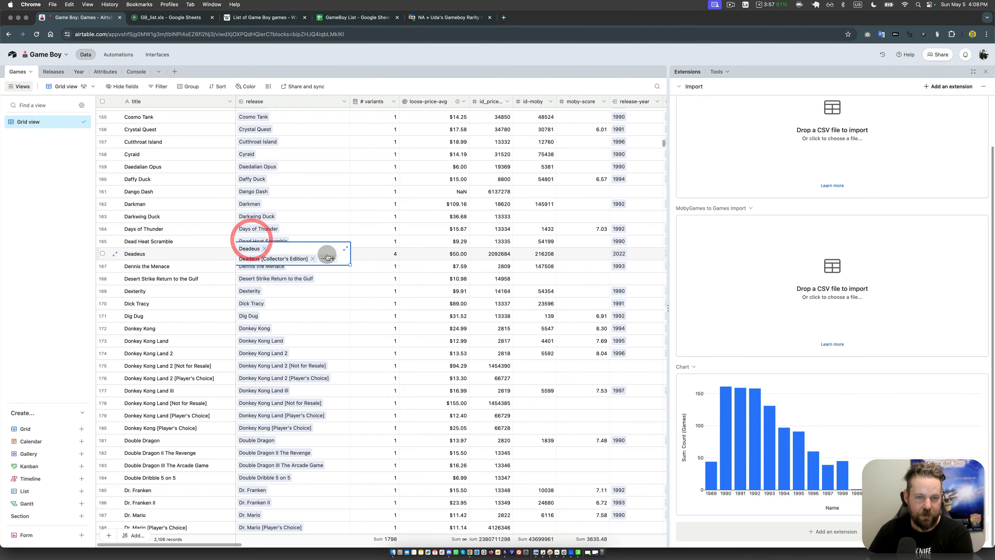
Step: Look through all releases linked to Deadeus to see which have a loose price feeding the average
click(346, 250)
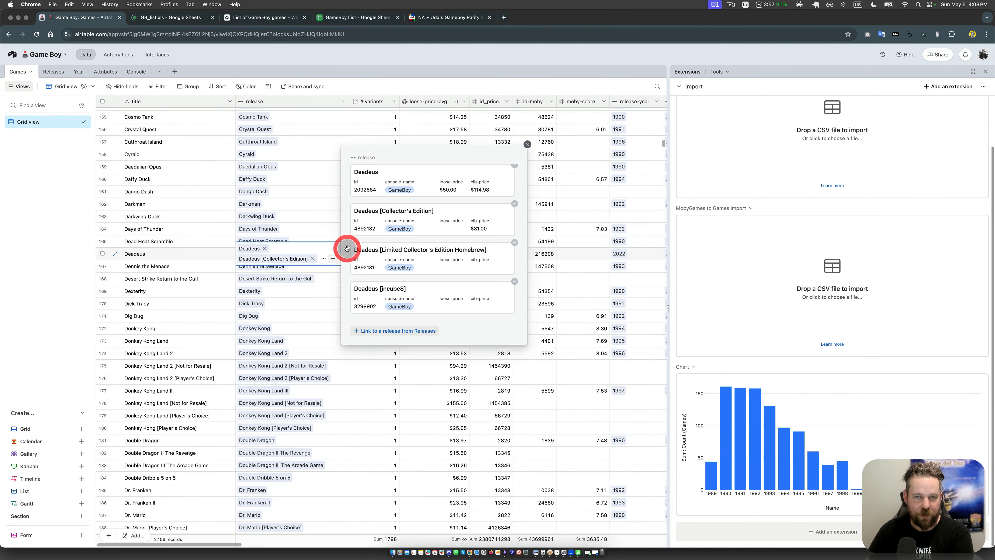
click(397, 250)
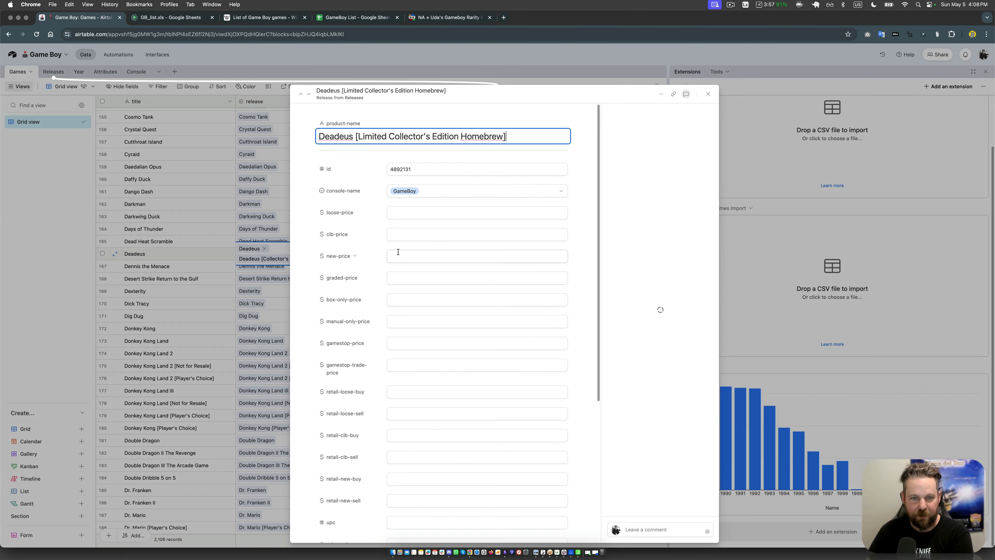
click(262, 236)
click(400, 288)
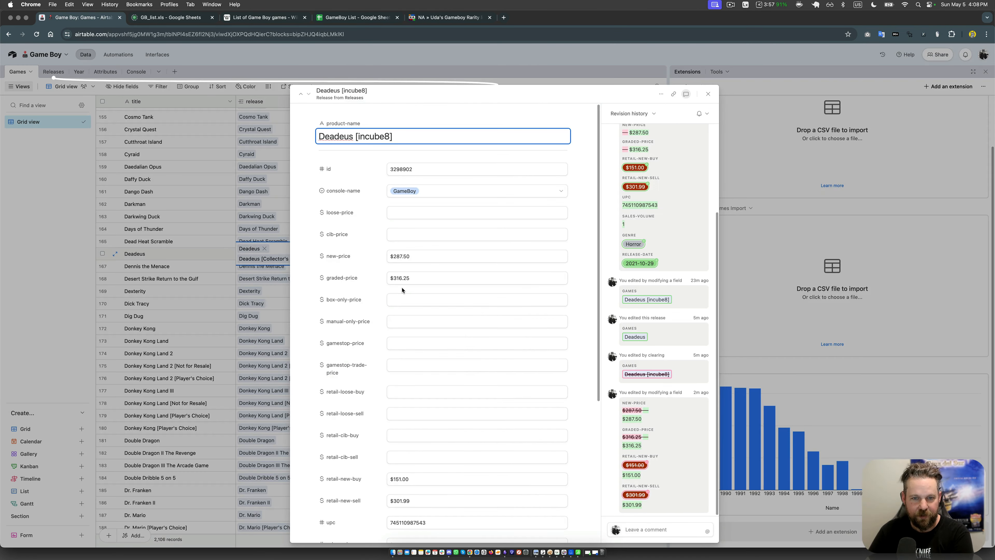
click(214, 203)
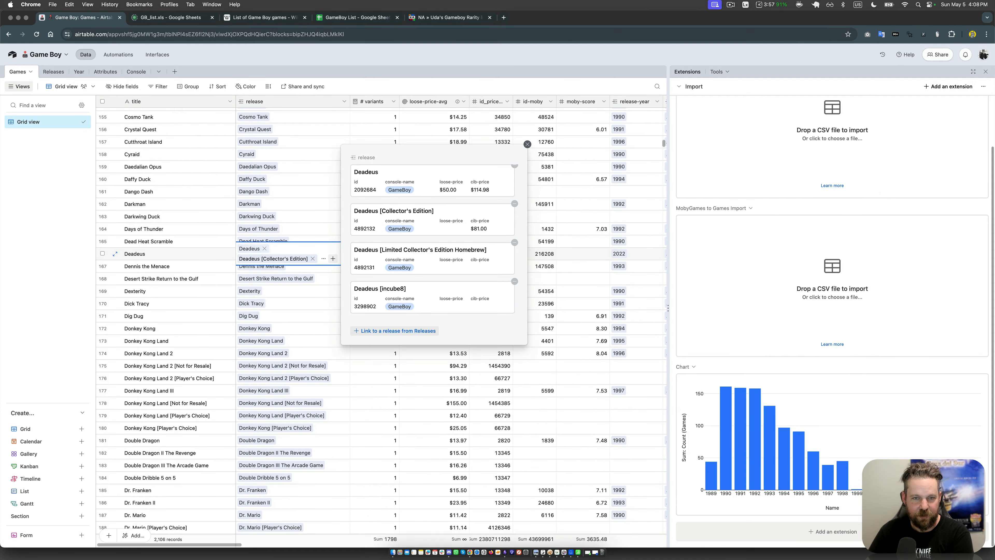
click(251, 249)
click(224, 196)
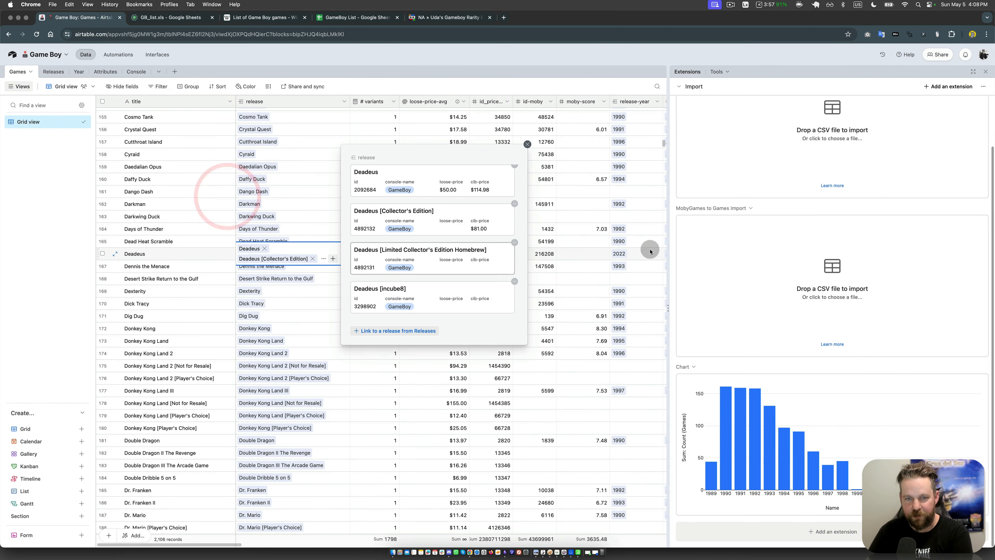
click(423, 228)
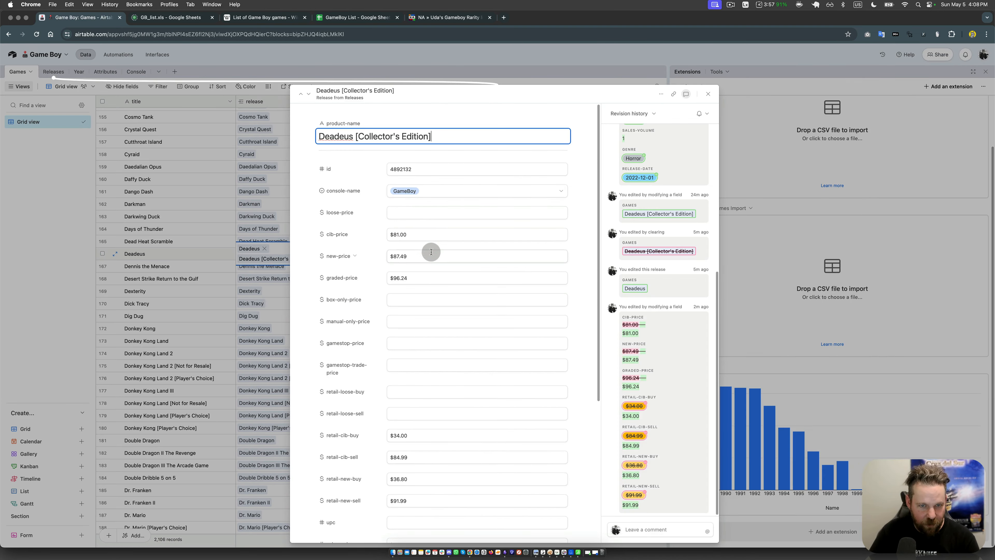
key(Escape)
key(Escape)
click(414, 253)
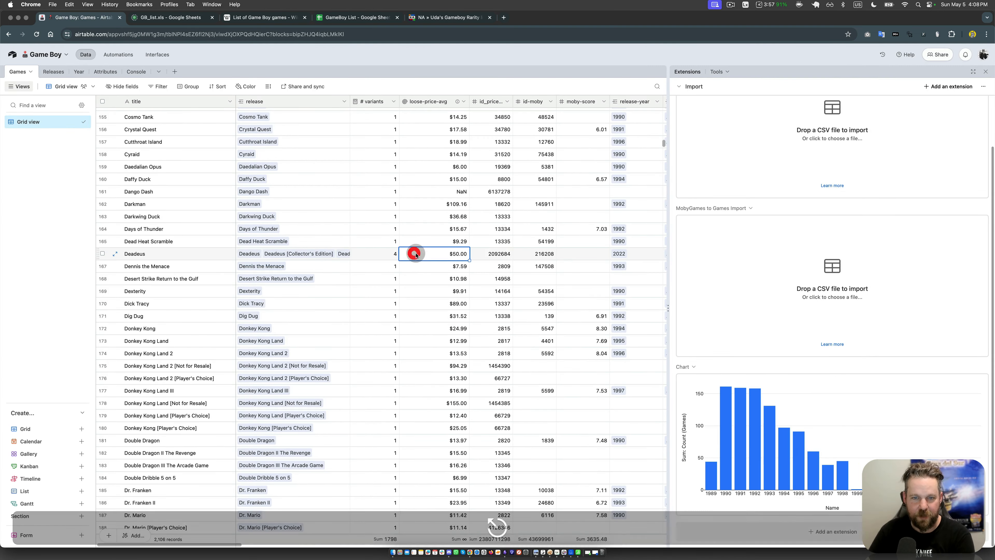
Step: Duplicate the loose-price-avg field and name the copy "cib-price-avg"
click(465, 102)
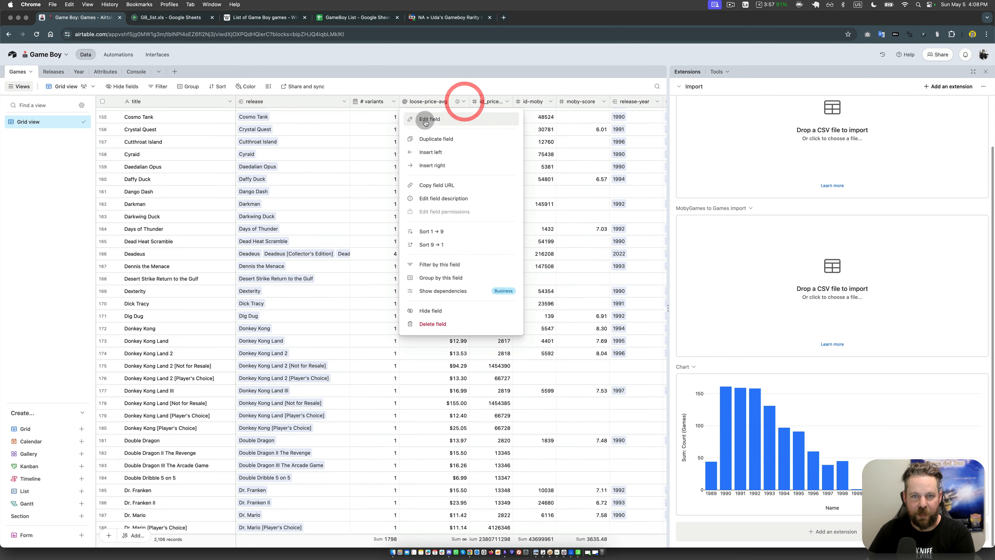
click(435, 133)
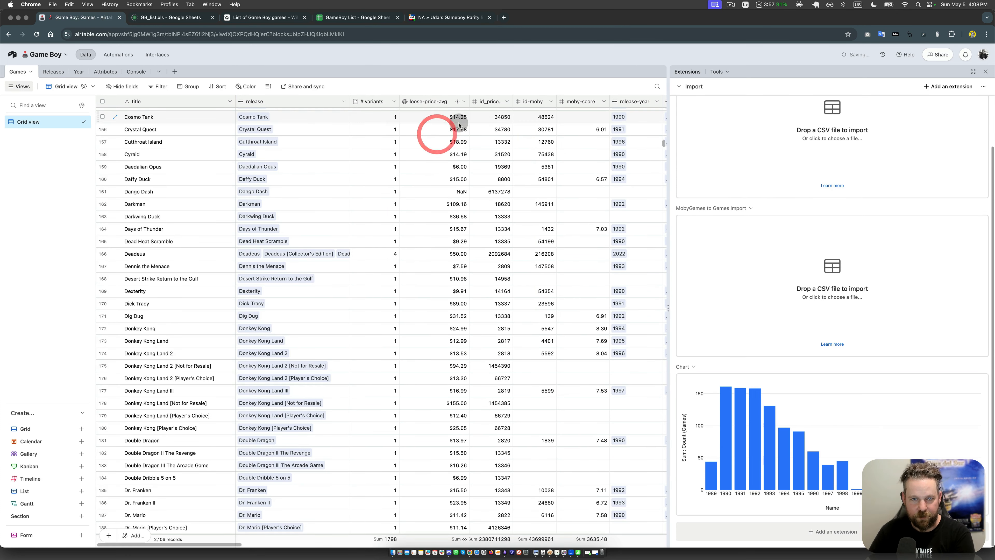
double_click(493, 102)
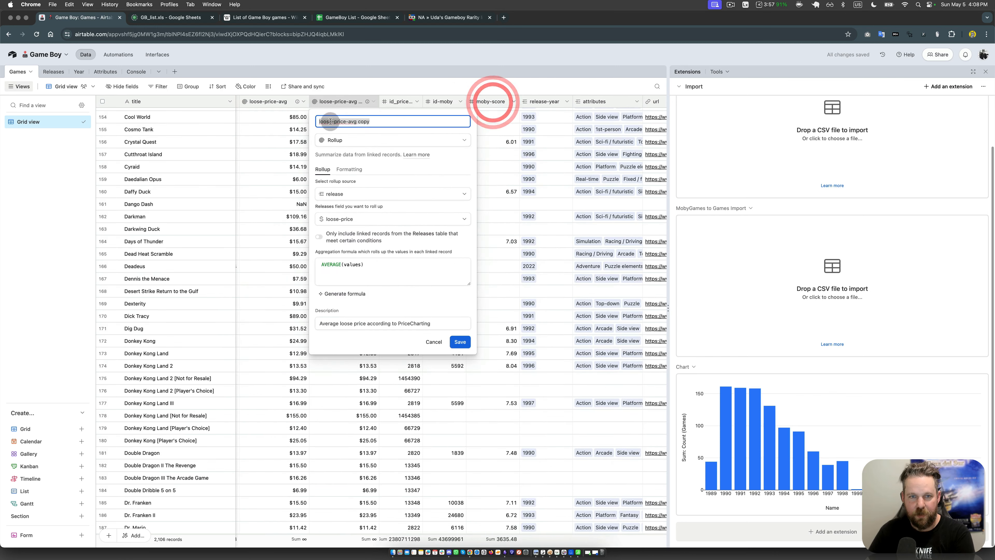
key(Left)
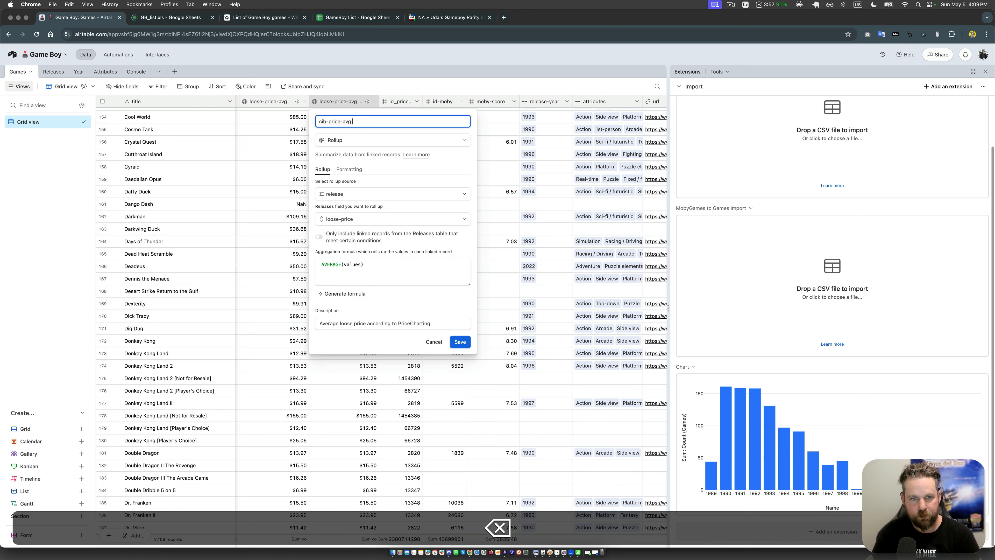
Step: Make the copied rollup use cib-price, describe it as "Average CIB price according to PriceCharting" and save the field
click(355, 218)
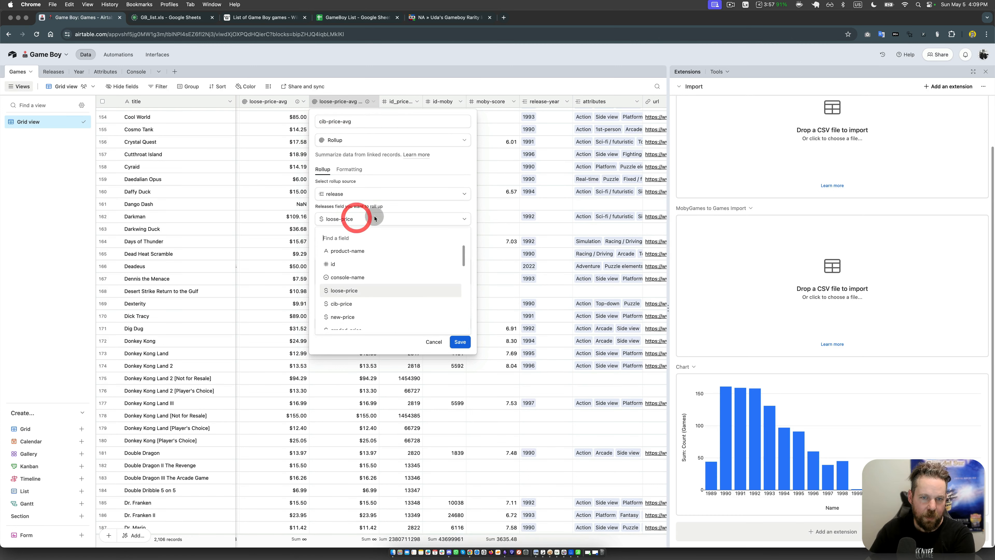
click(350, 304)
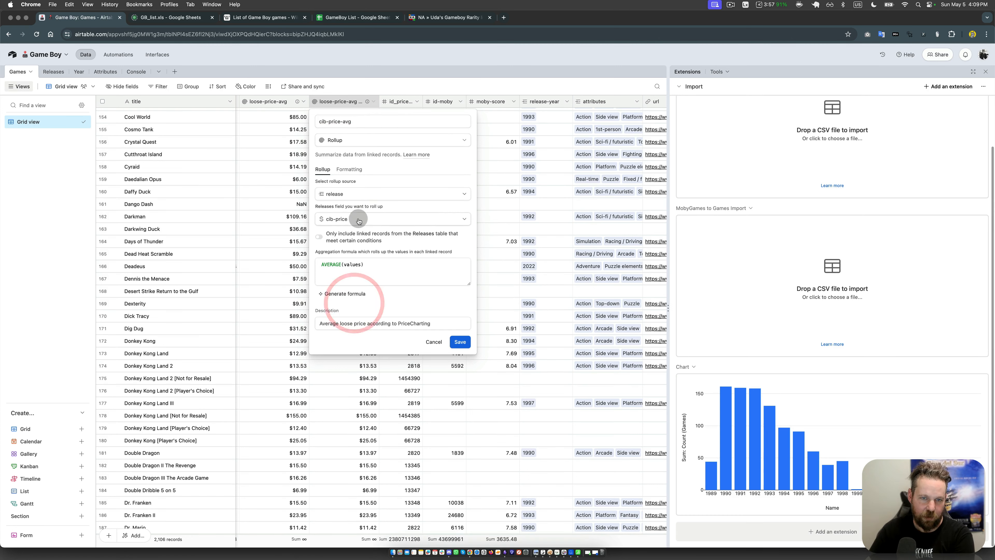
double_click(344, 323)
text(CIB)
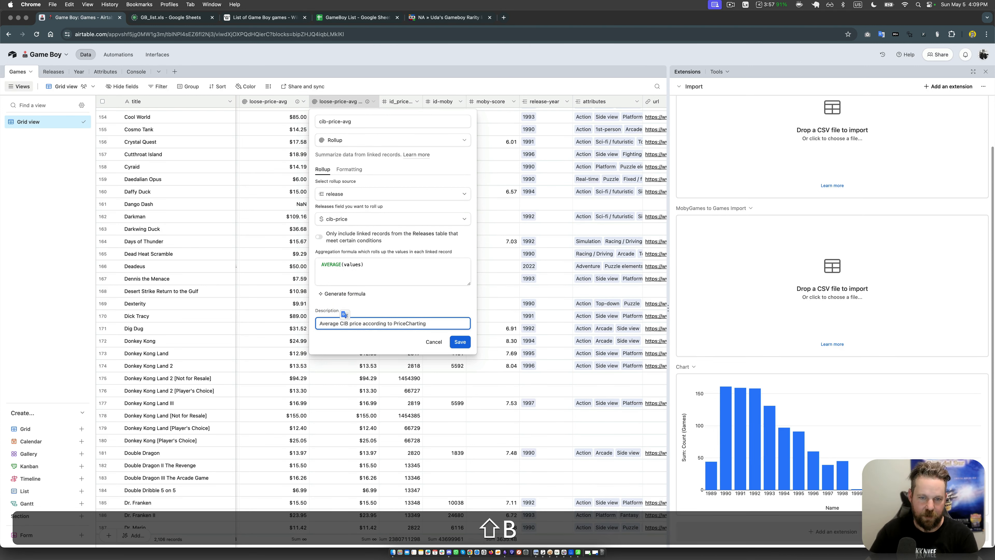
click(465, 344)
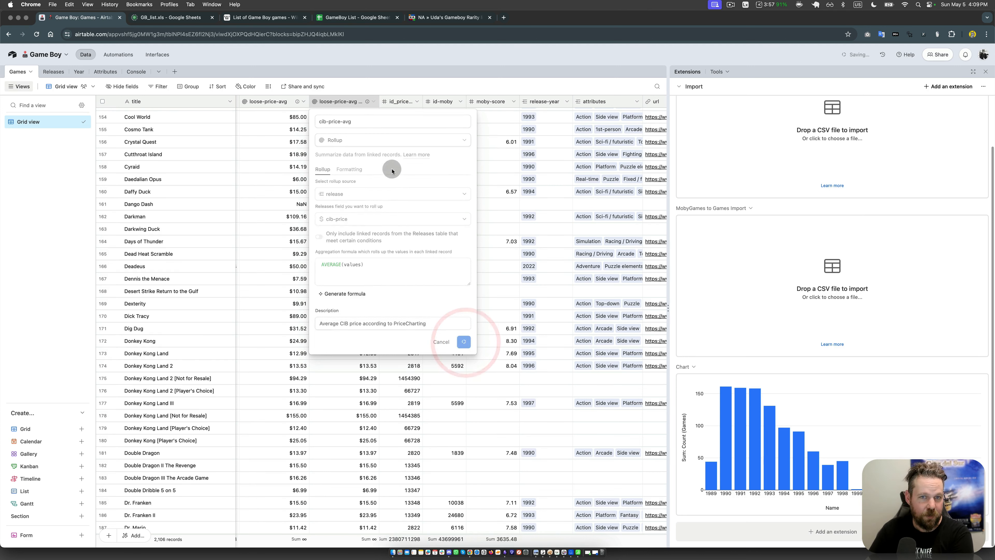
Step: Narrow the cib-price-avg column slightly and select the Deadeus record's average CIB price
drag(377, 103, 368, 102)
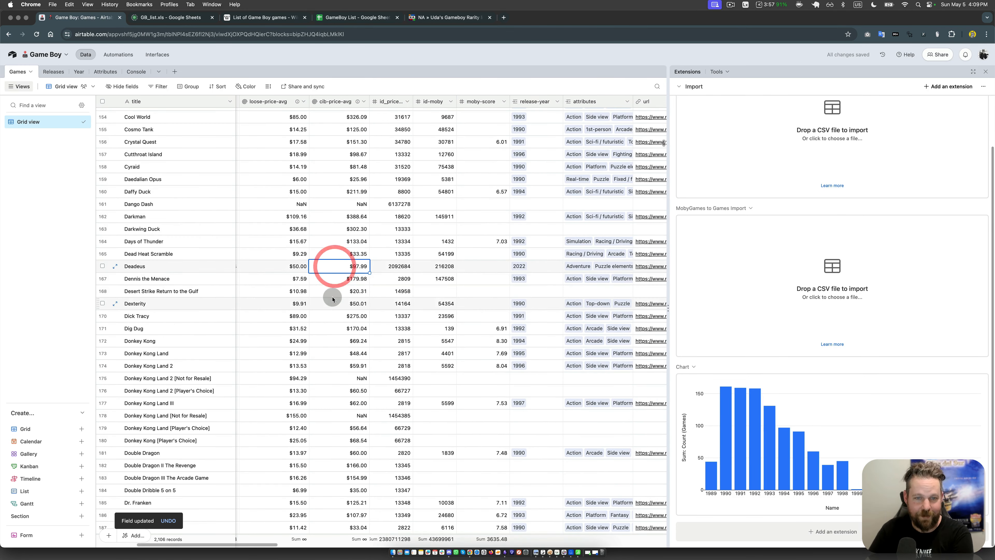
key(Left)
key(Left)
key(Left)
click(494, 270)
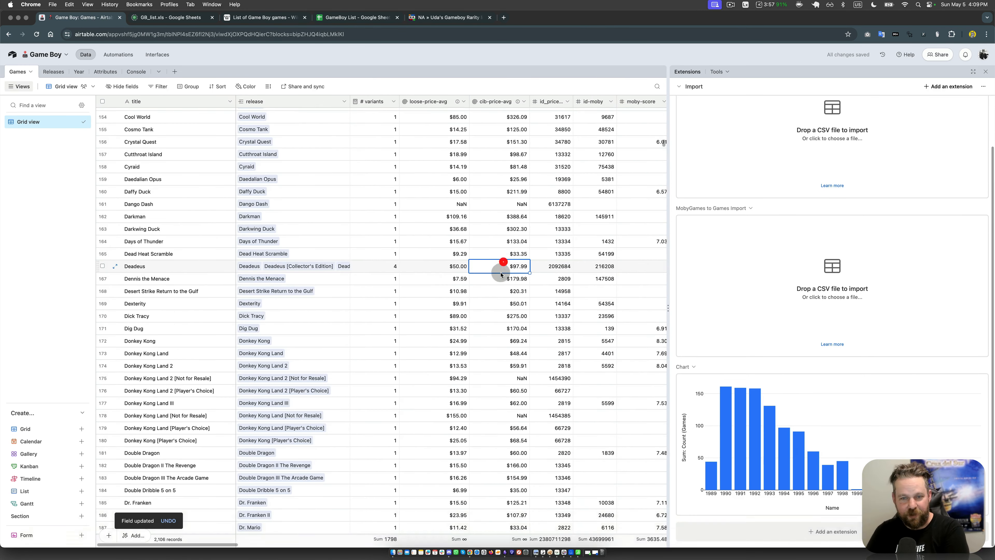
Step: Check the prices recorded on Deadeus's linked Collector's Edition release
click(293, 271)
click(293, 271)
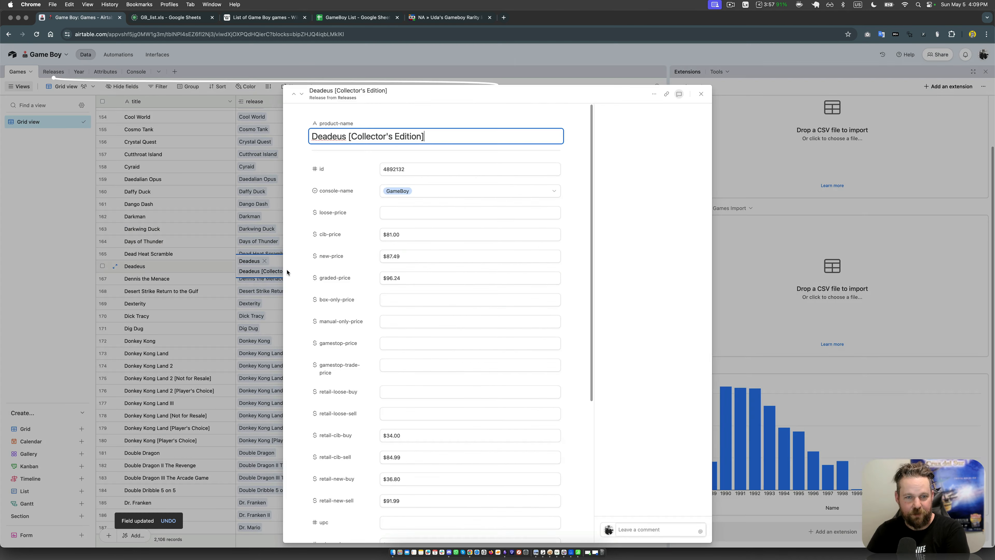
click(385, 257)
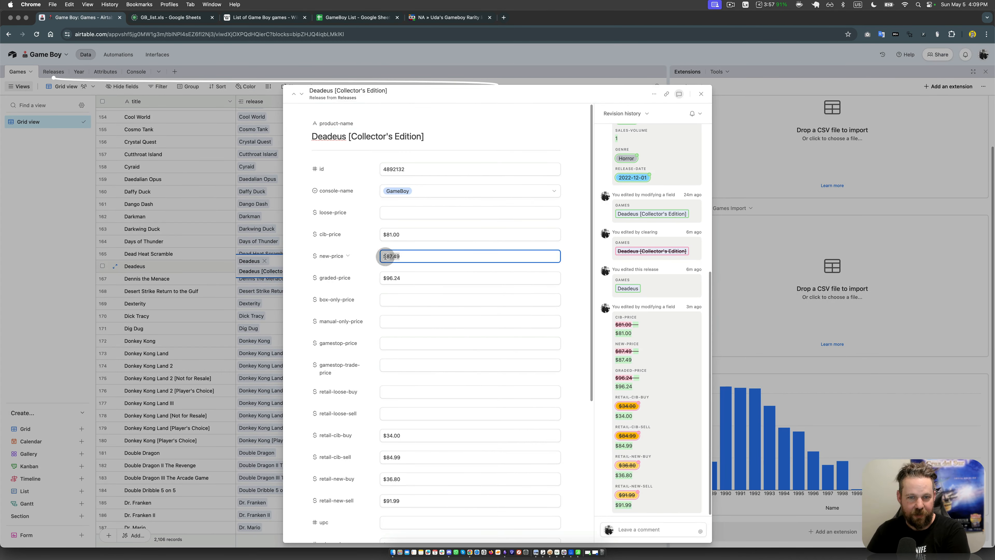
click(240, 268)
Step: Check the cib-price of Deadeus's Limited Collector's Edition Homebrew, incube8 and base releases to see which feed the average
click(323, 272)
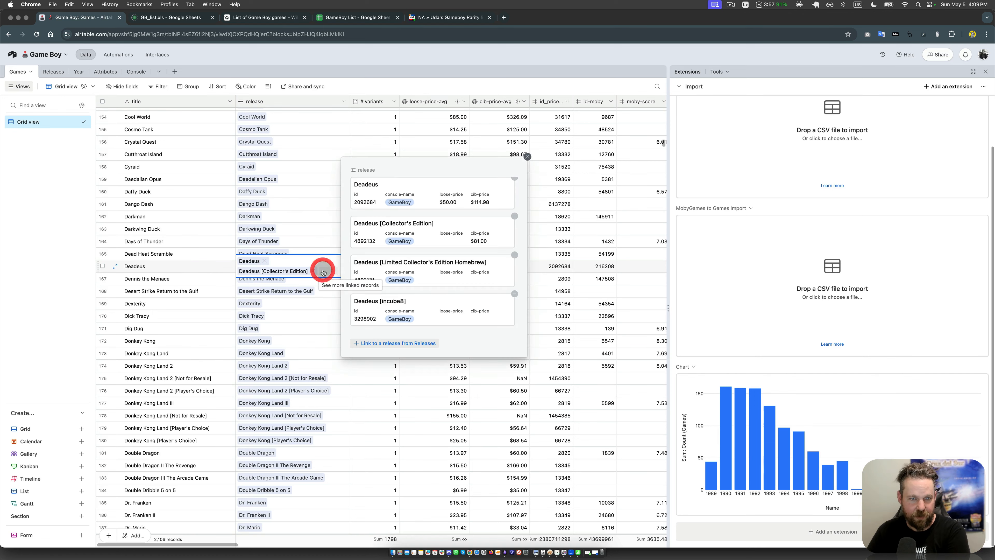
click(379, 271)
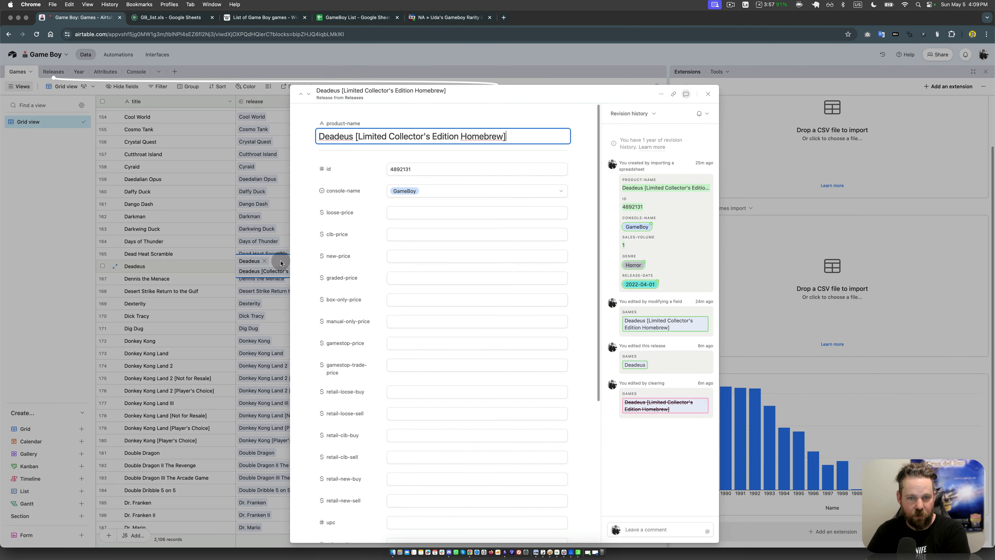
click(260, 251)
click(397, 314)
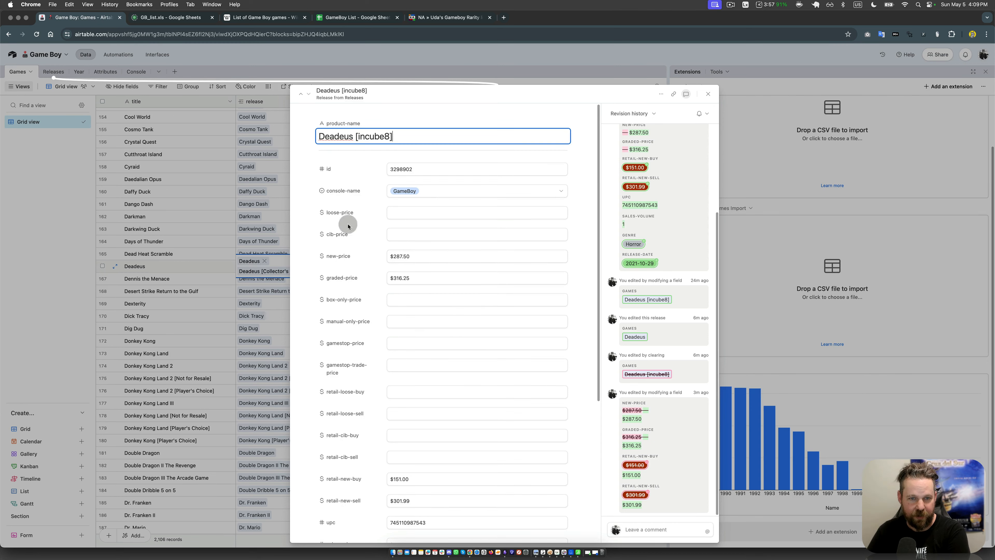
click(252, 248)
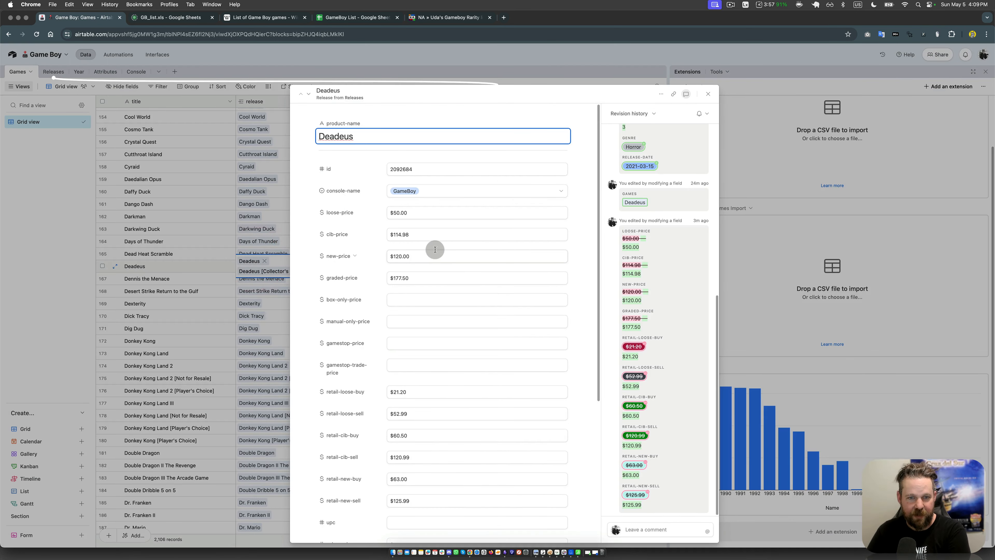
click(381, 234)
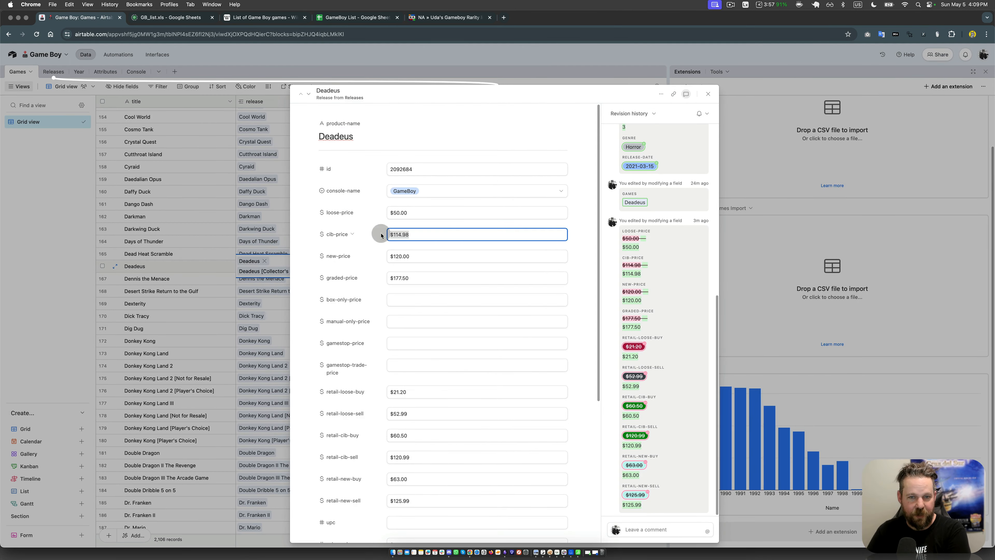
click(248, 258)
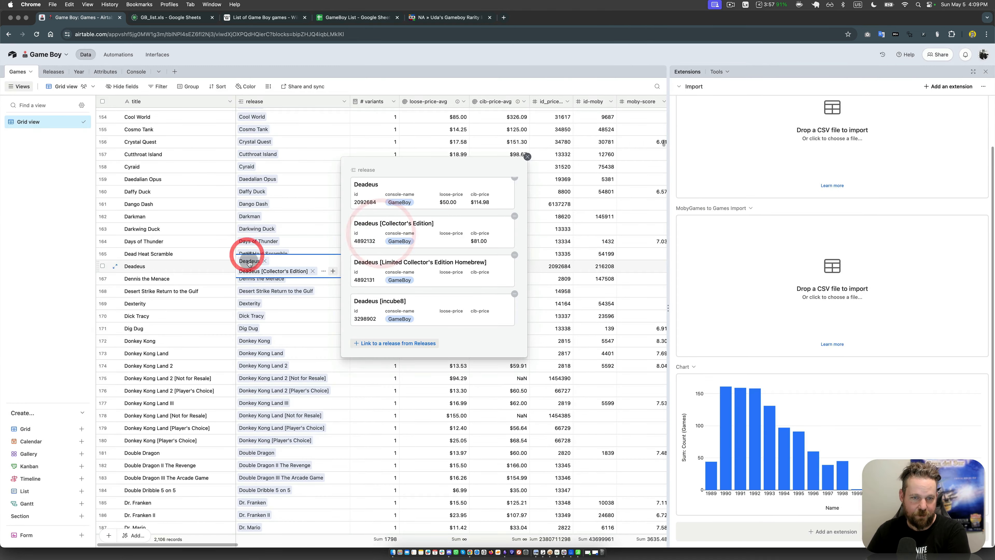
click(390, 225)
click(249, 218)
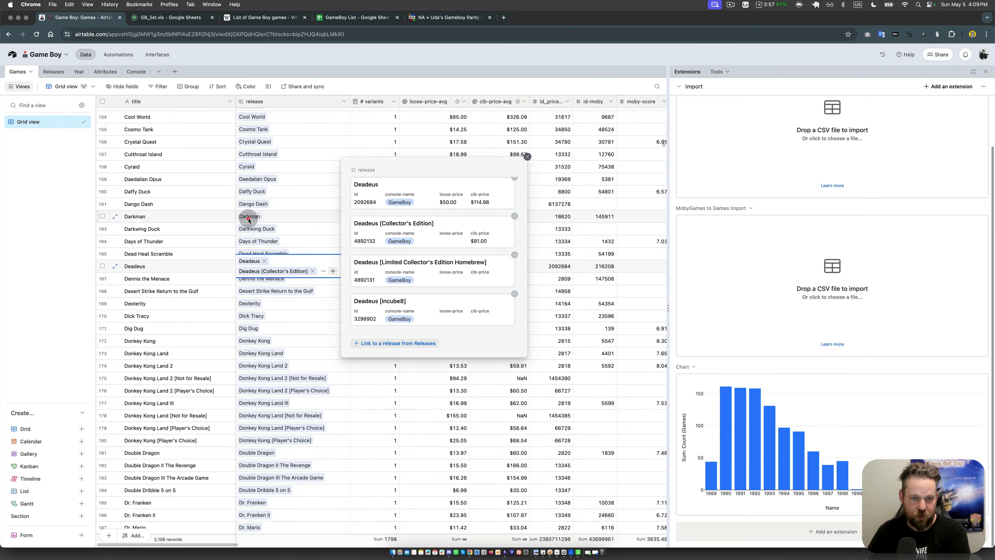
click(258, 215)
Step: Review the average loose and CIB prices for Deadeus and the surrounding games
click(445, 265)
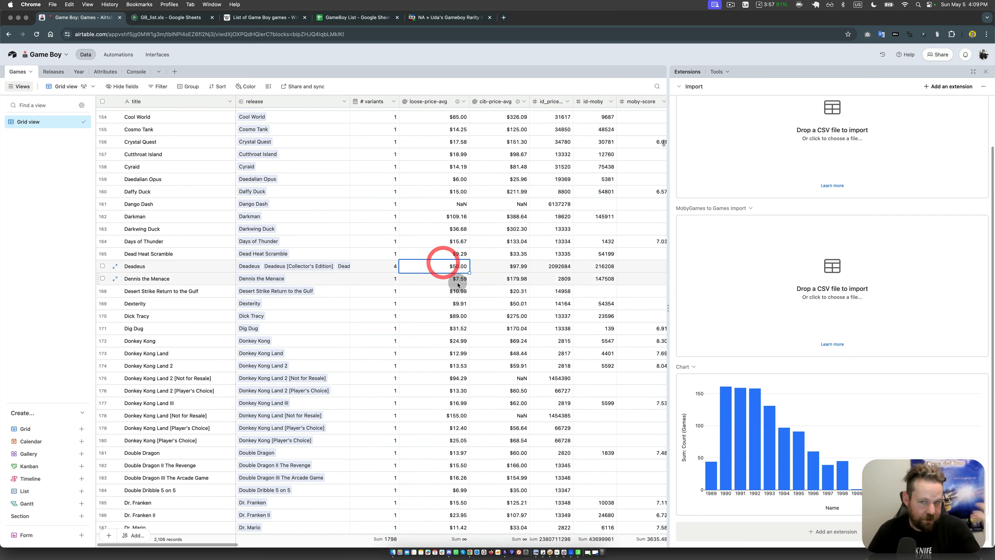
scroll(490, 229, up, 10)
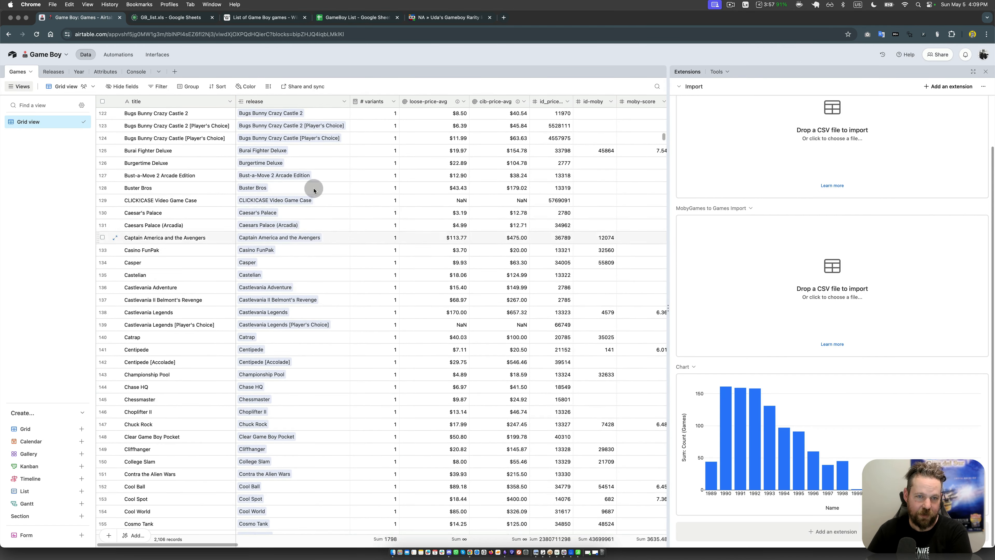
click(356, 201)
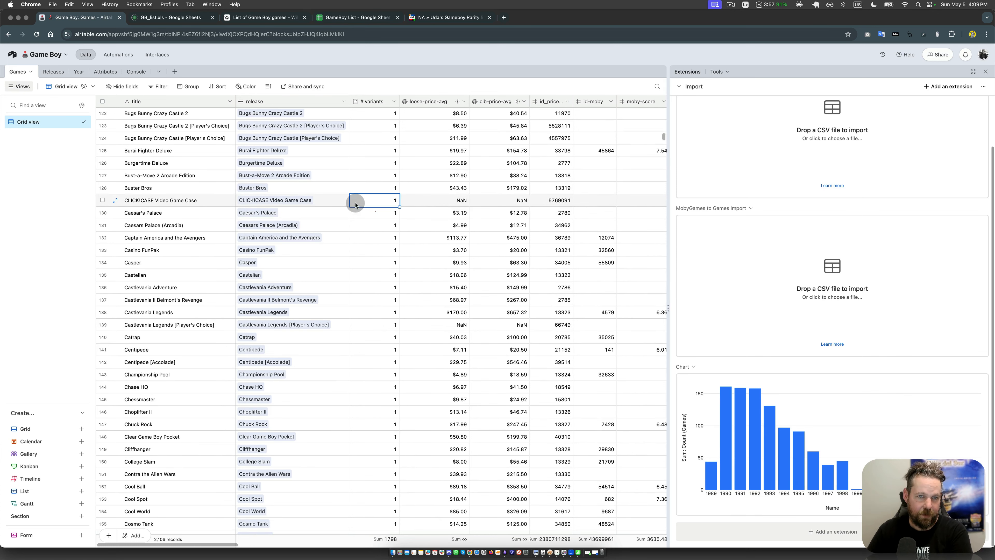
scroll(397, 309, down, 4)
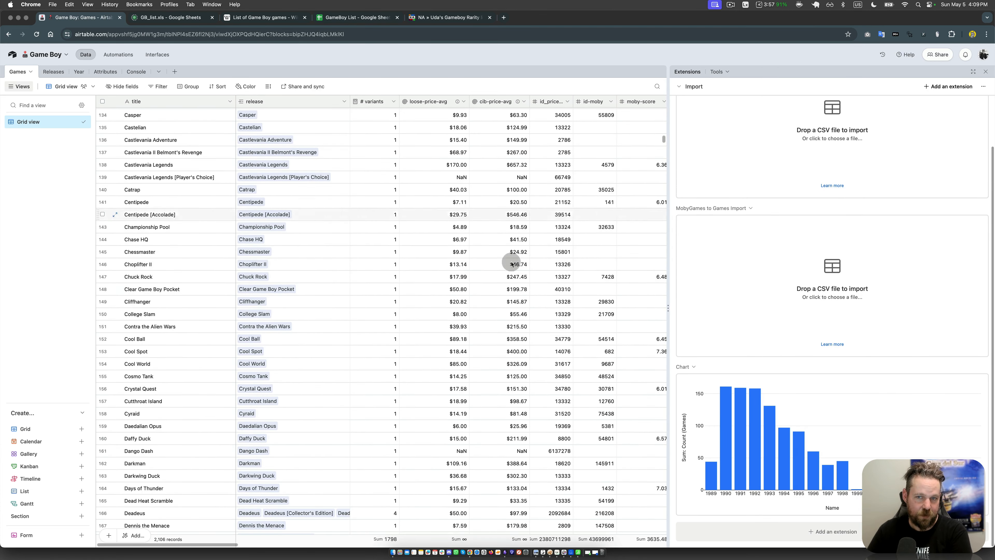
scroll(455, 262, down, 4)
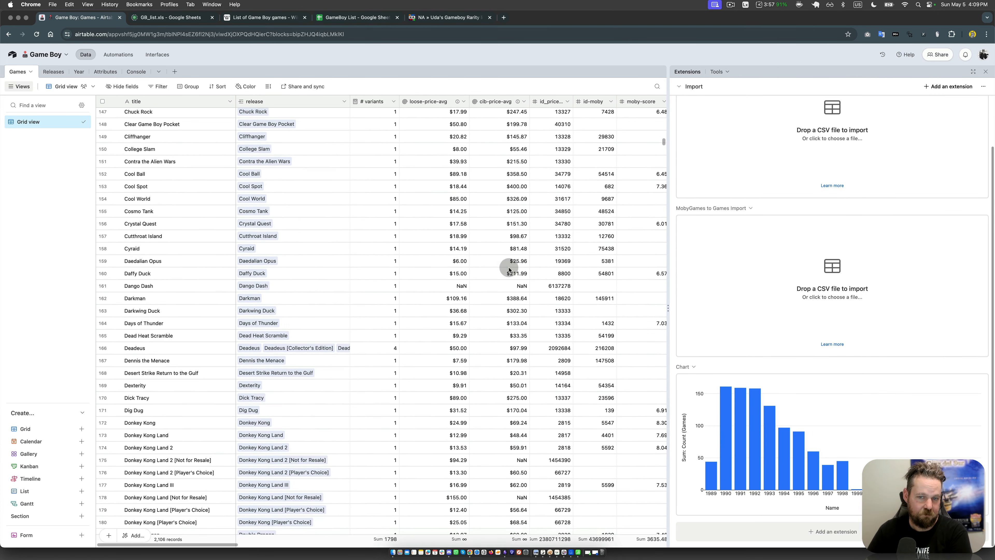
Step: Insert a new Rollup field directly before loose-price-avg
right_click(430, 100)
click(431, 152)
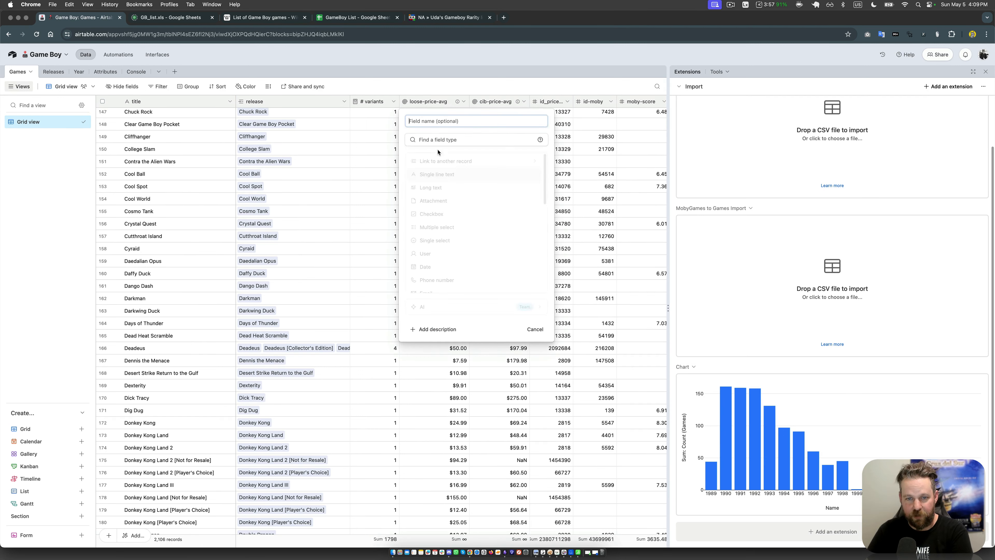
scroll(441, 225, down, 5)
scroll(443, 184, up, 1)
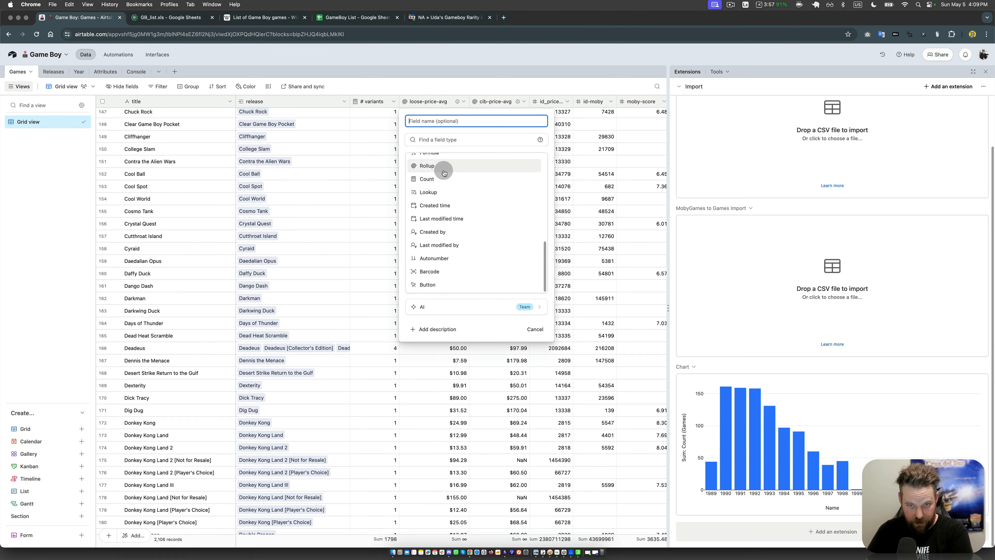
click(427, 178)
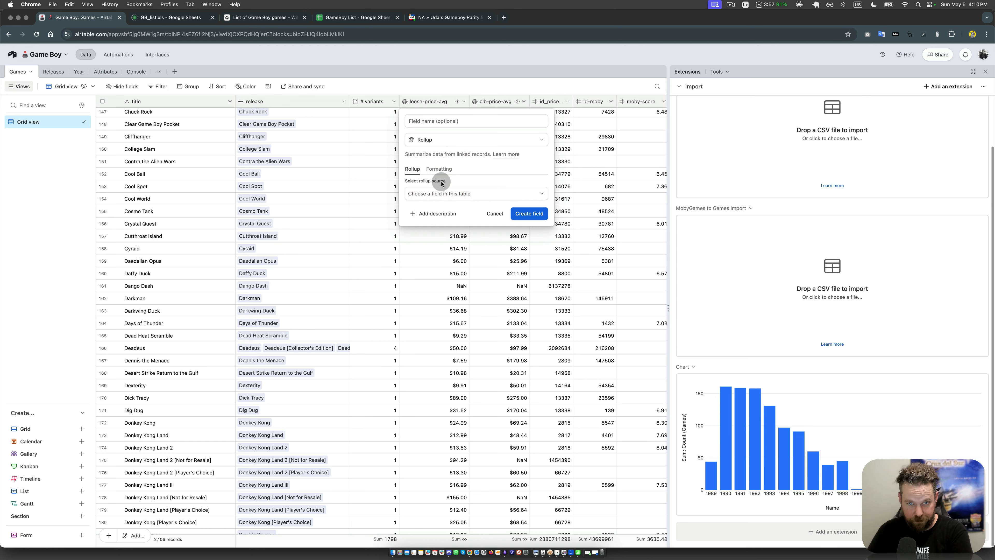
Step: Set the rollup source to release and roll up the Releases field sales-volume
click(441, 192)
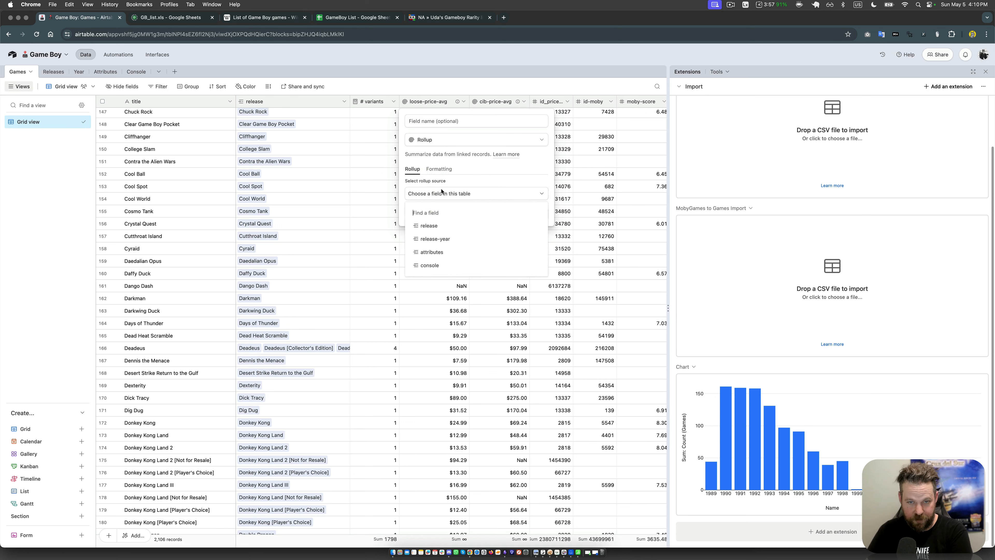
click(431, 225)
click(441, 219)
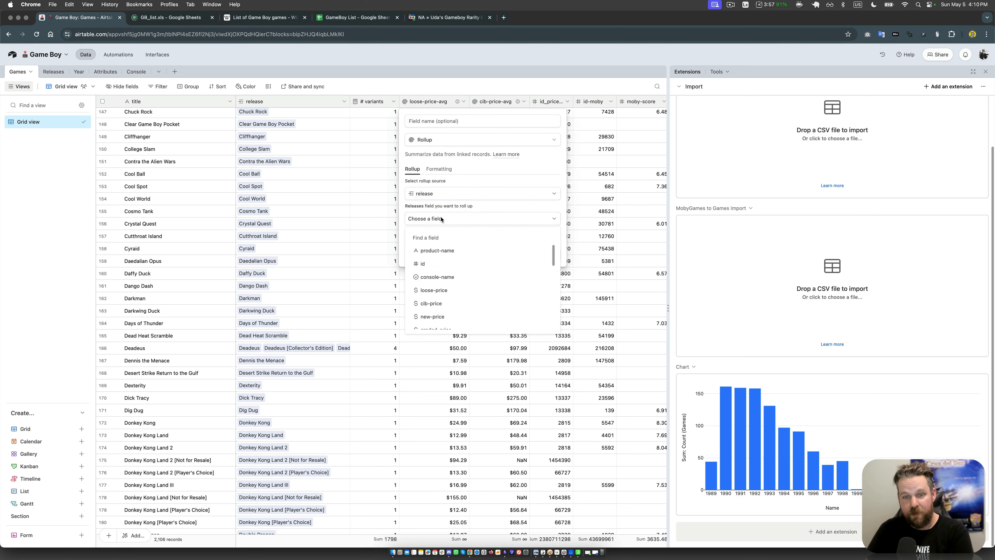
scroll(450, 251, down, 5)
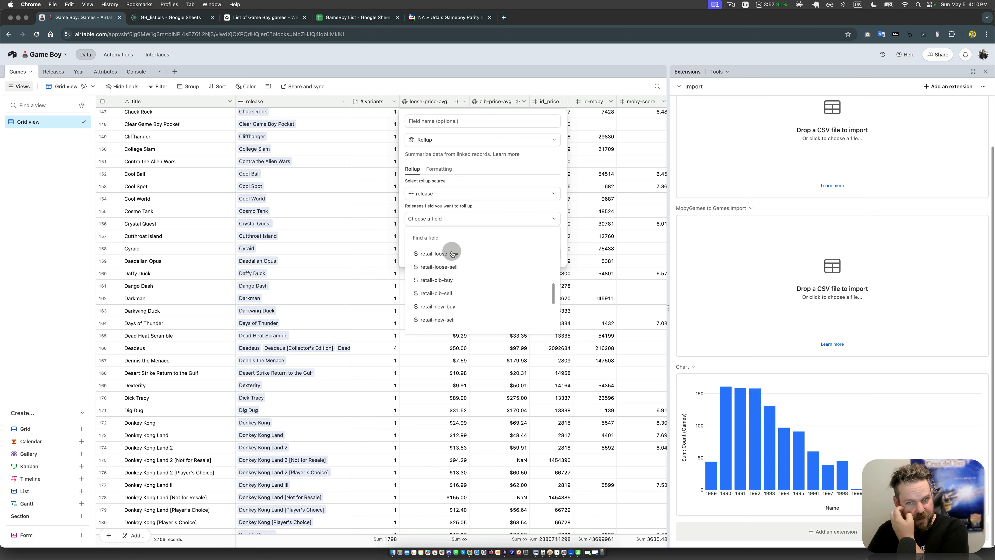
scroll(451, 253, down, 3)
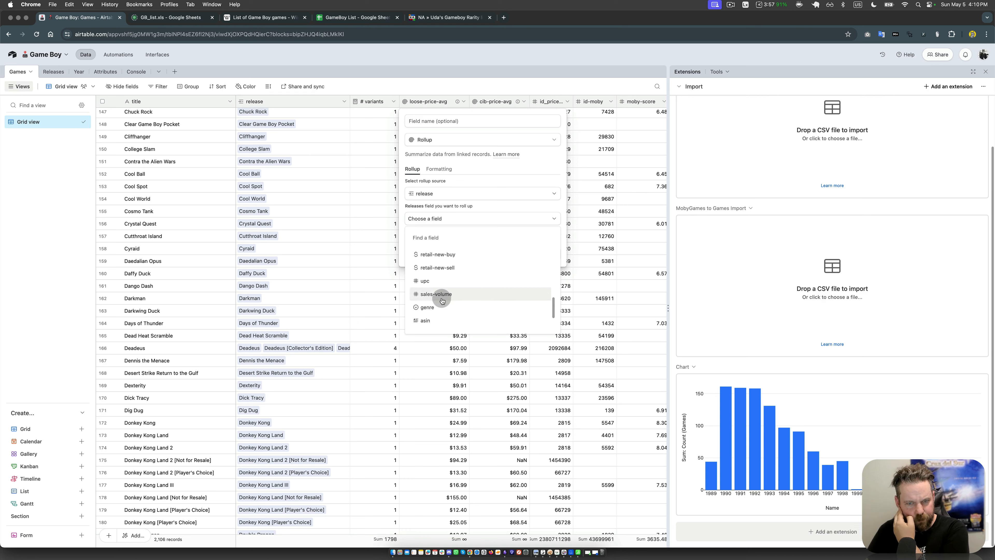
click(442, 300)
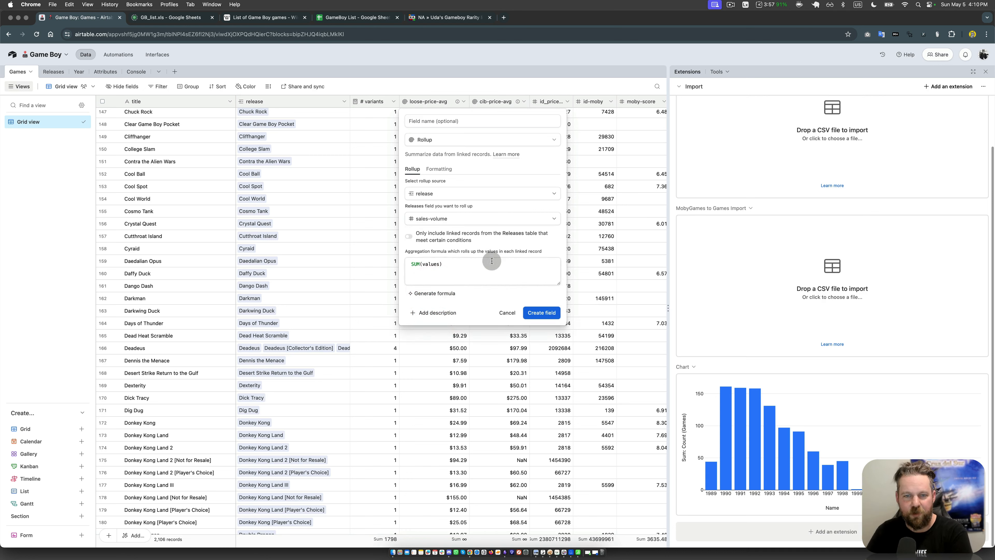
Step: Name the rollup field "sales-volume-sum" and create it
click(442, 122)
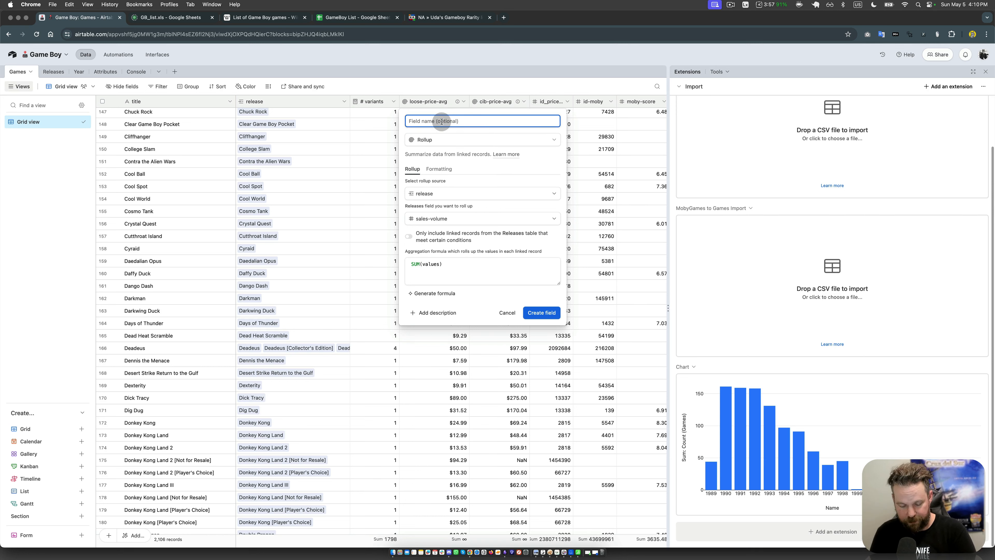
text(ales)
key(BackSpace)
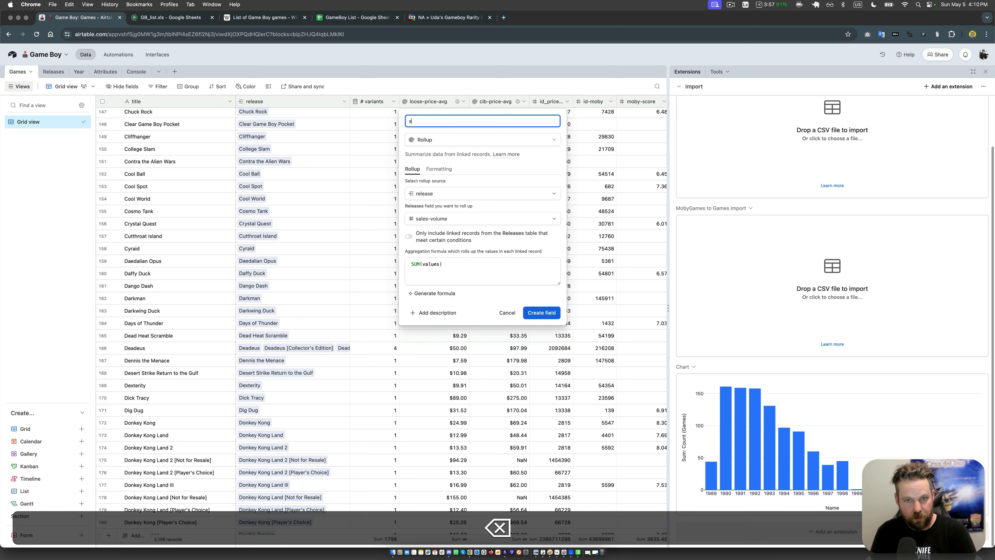
text(pricecharting_)
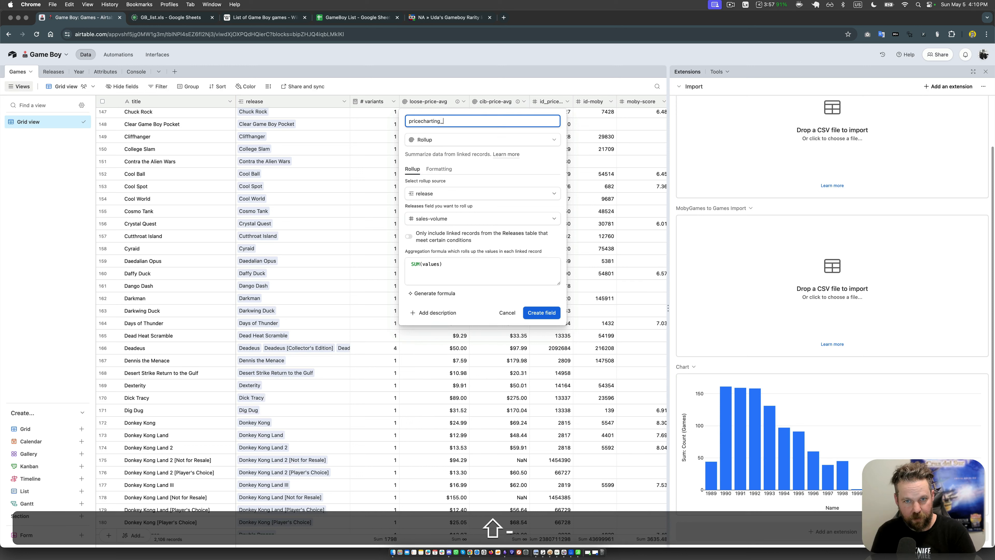
key(shift+super+Left)
text(sales-volume)
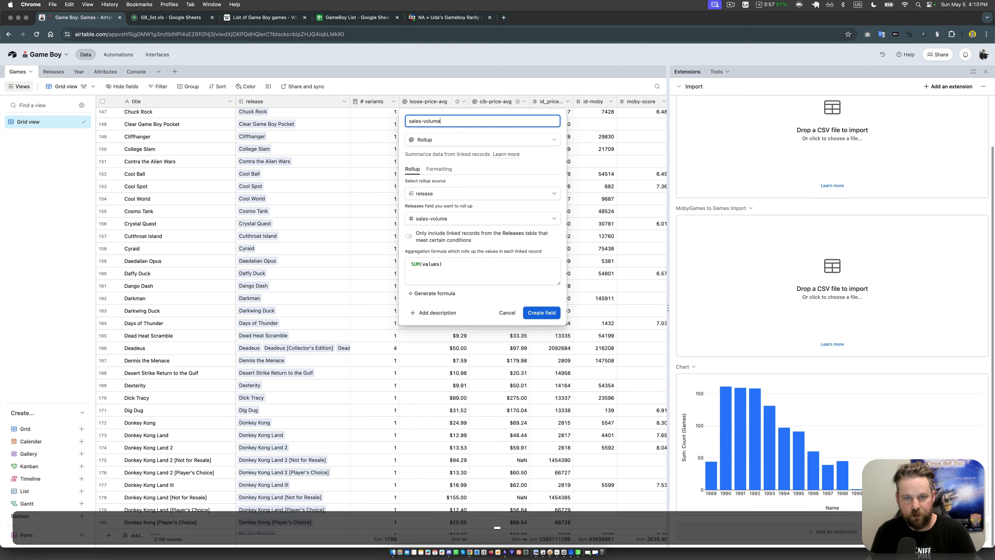
text(-total)
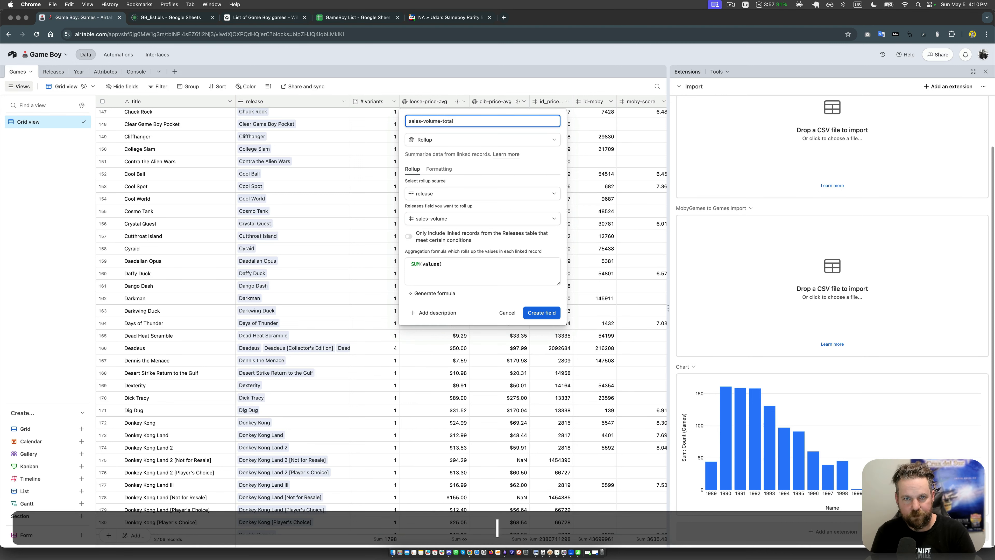
key(BackSpace)
key(BackSpace)
key(BackSpace)
key(BackSpace)
key(BackSpace)
text(sum)
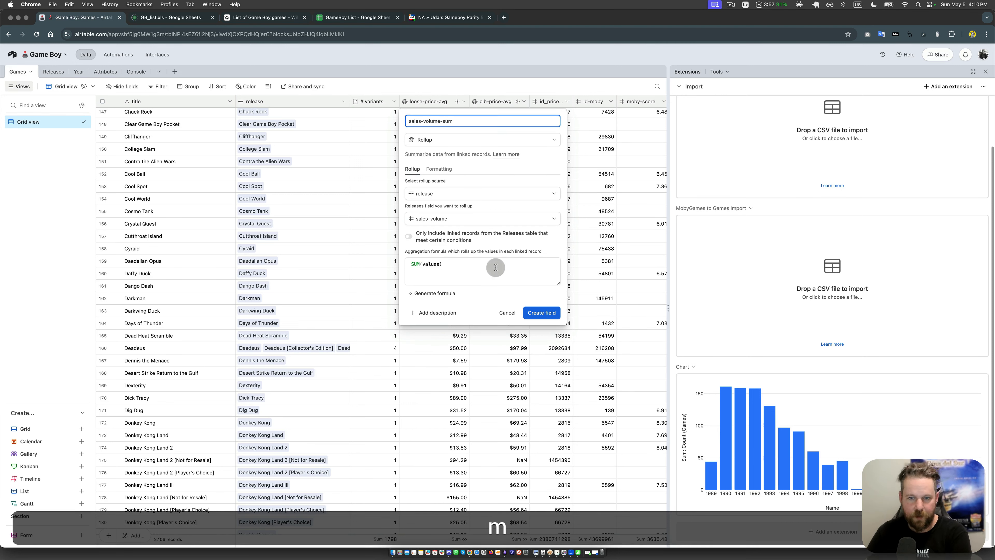
click(544, 310)
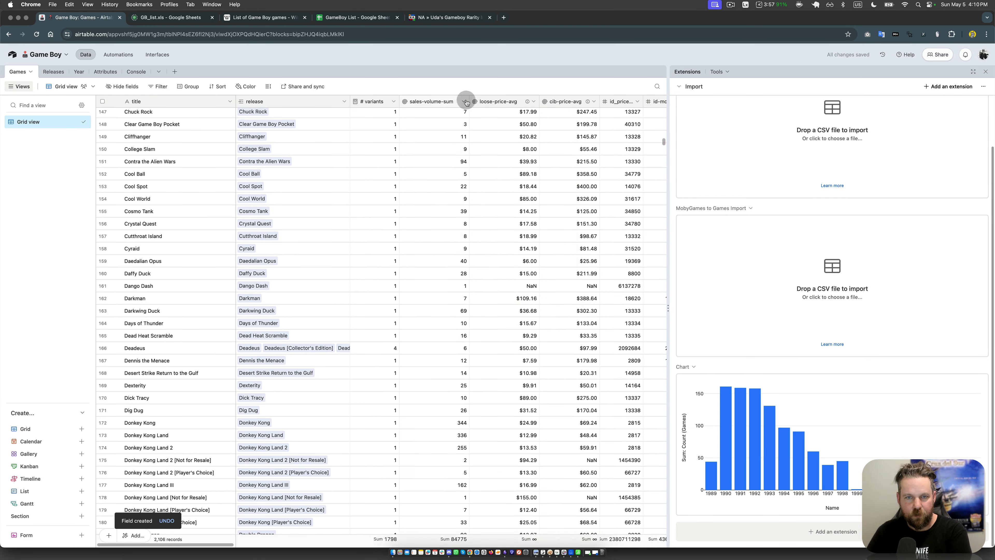
Step: Compare sales-volume-sum for single-release games such as Dexterity and Cool Spot with Deadeus's sum and variant count
click(457, 284)
click(436, 385)
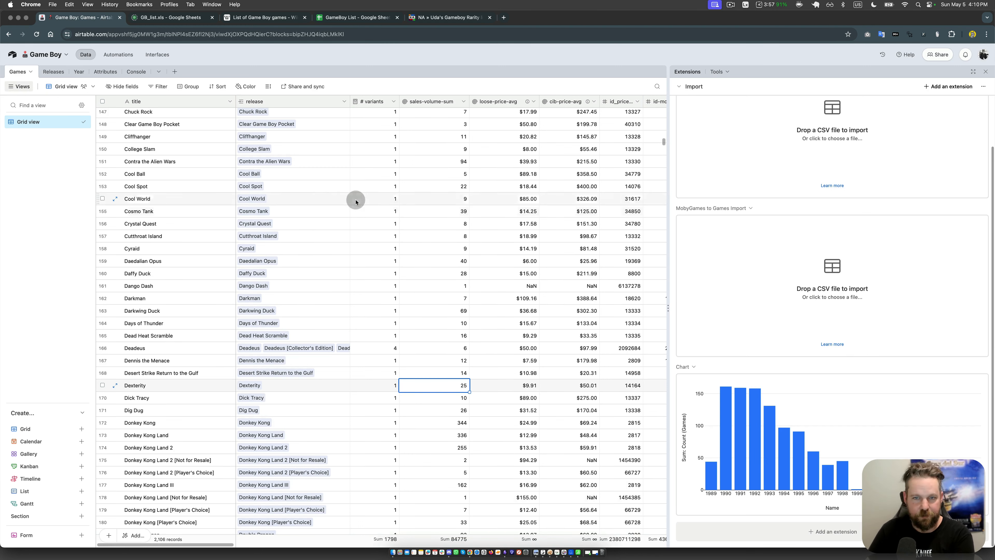
click(291, 185)
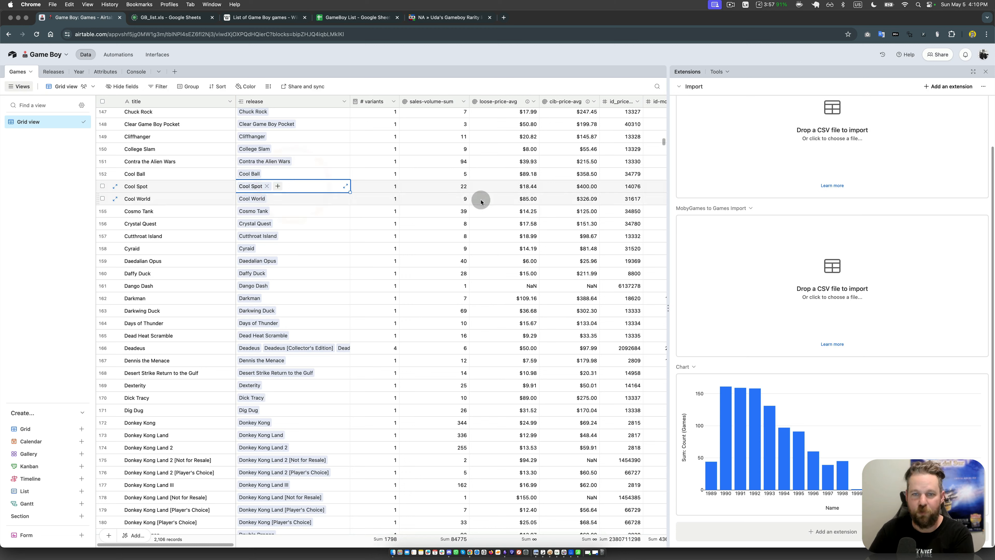
click(419, 187)
click(436, 348)
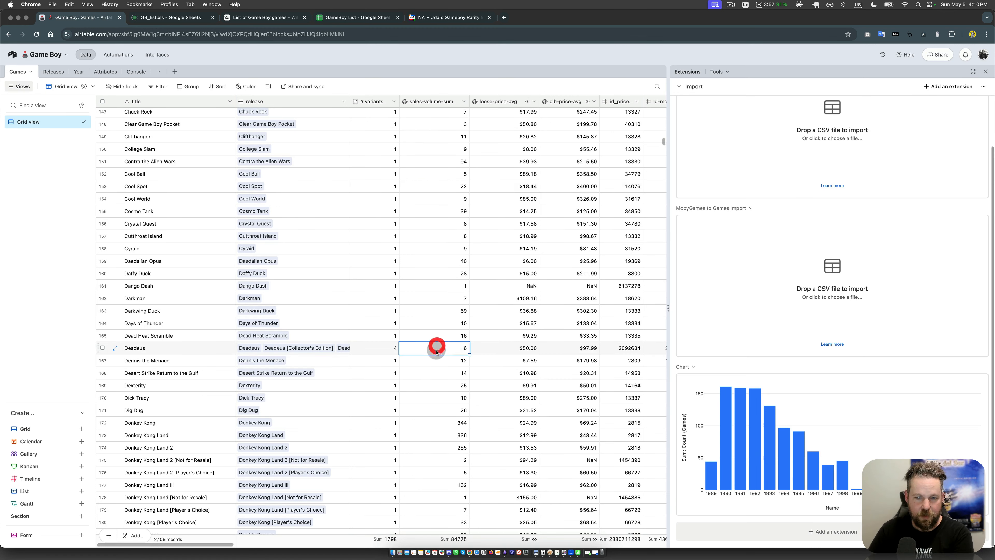
click(390, 350)
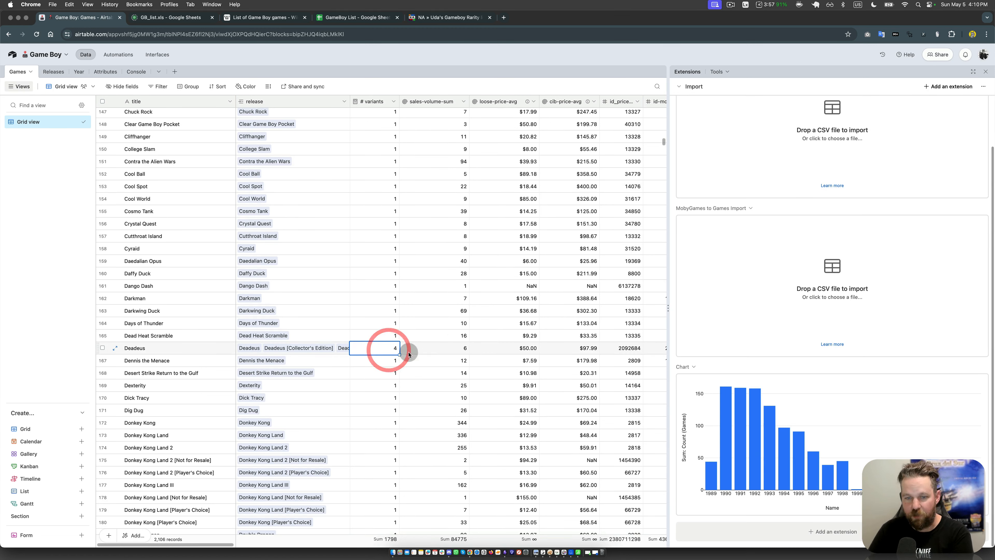
Step: Compare the sales-volume-sum values of the Donkey Kong, Double Dragon, Dr. Mario and Duck Tales games
click(433, 349)
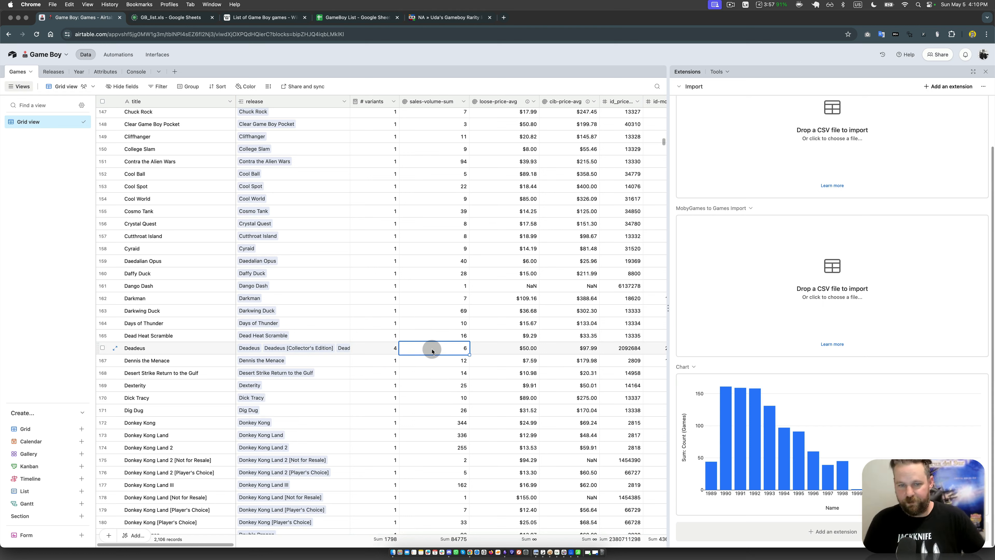
click(438, 424)
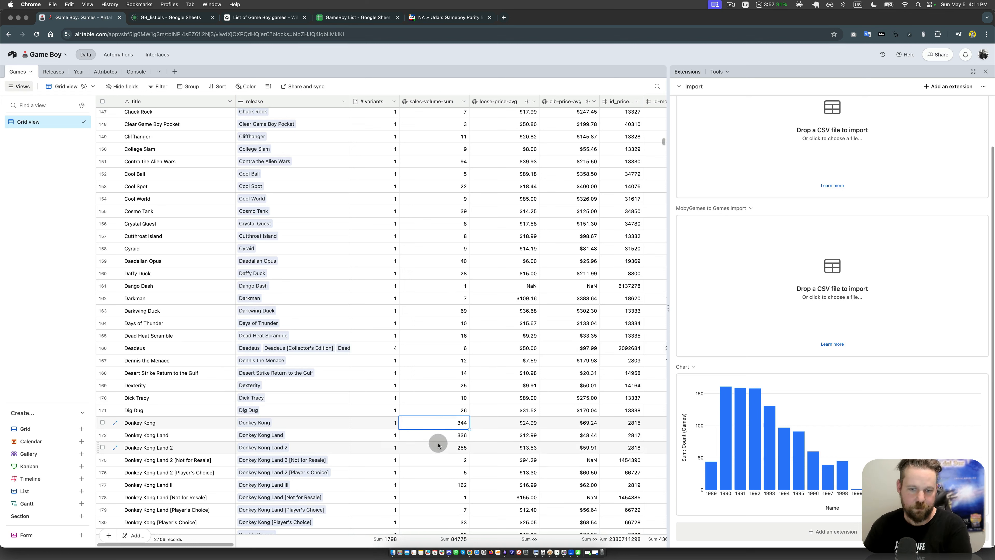
click(440, 436)
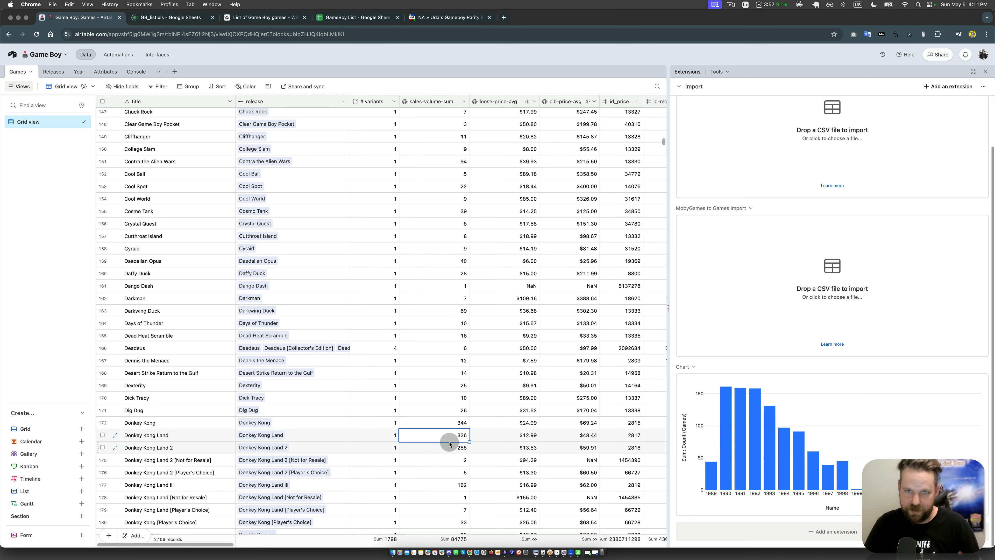
scroll(458, 408, down, 7)
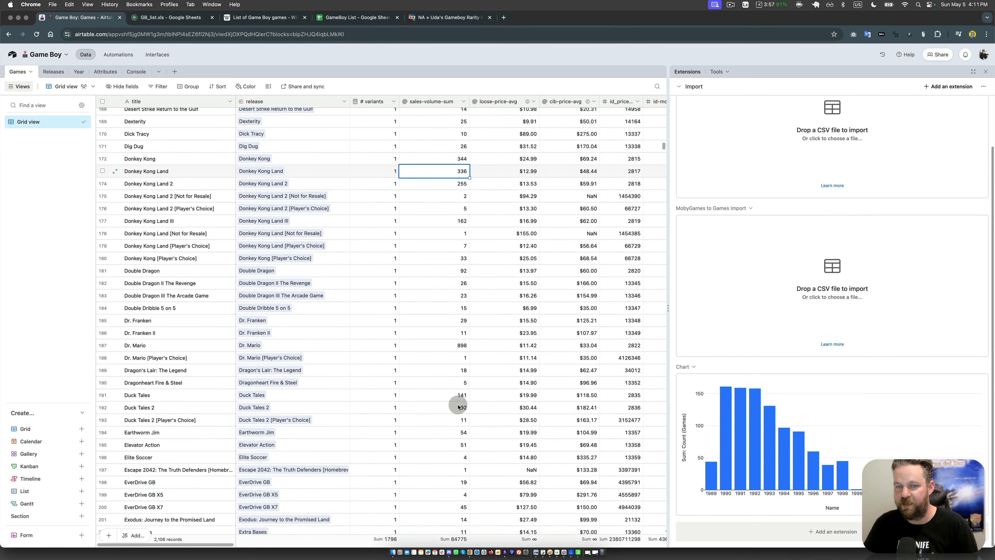
click(452, 333)
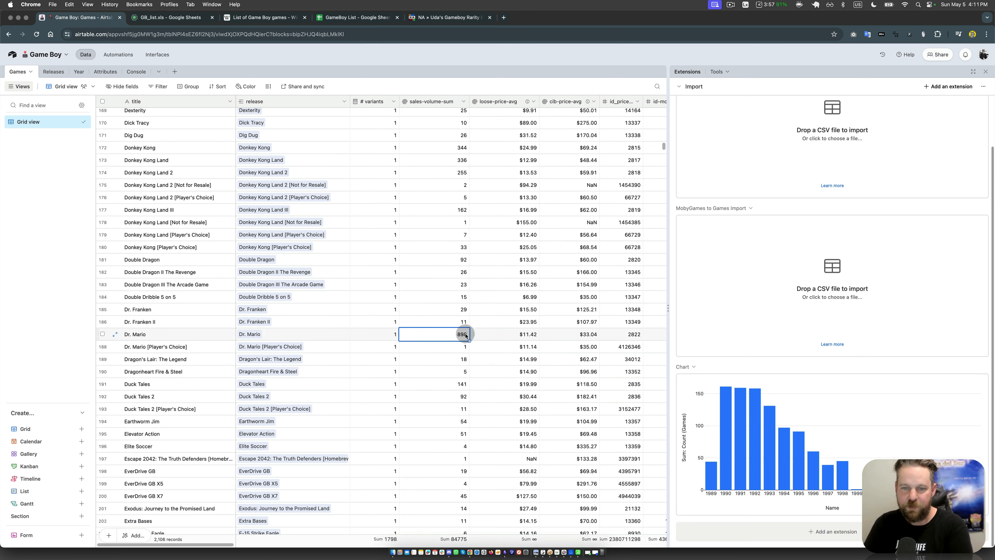
click(440, 367)
click(450, 388)
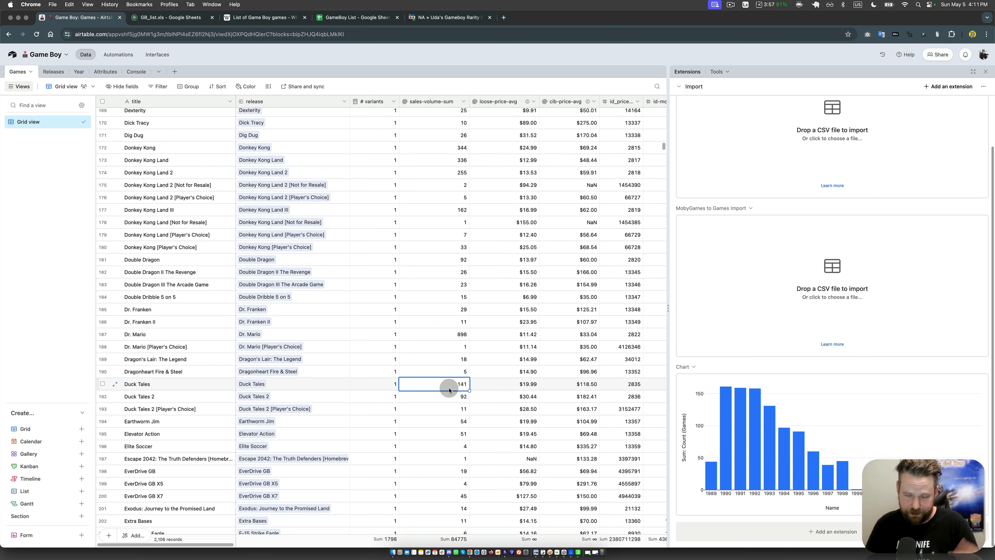
click(442, 219)
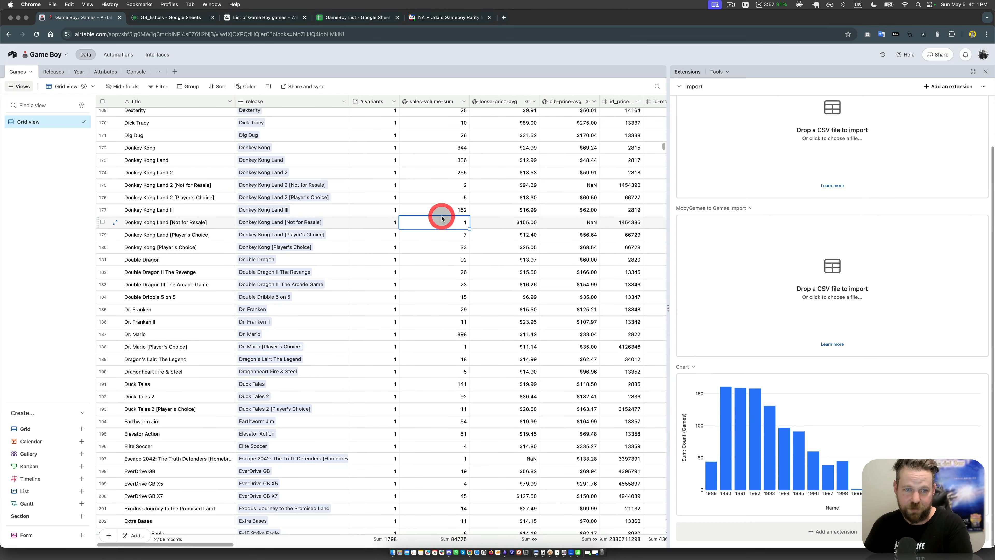
click(444, 198)
click(444, 210)
click(437, 275)
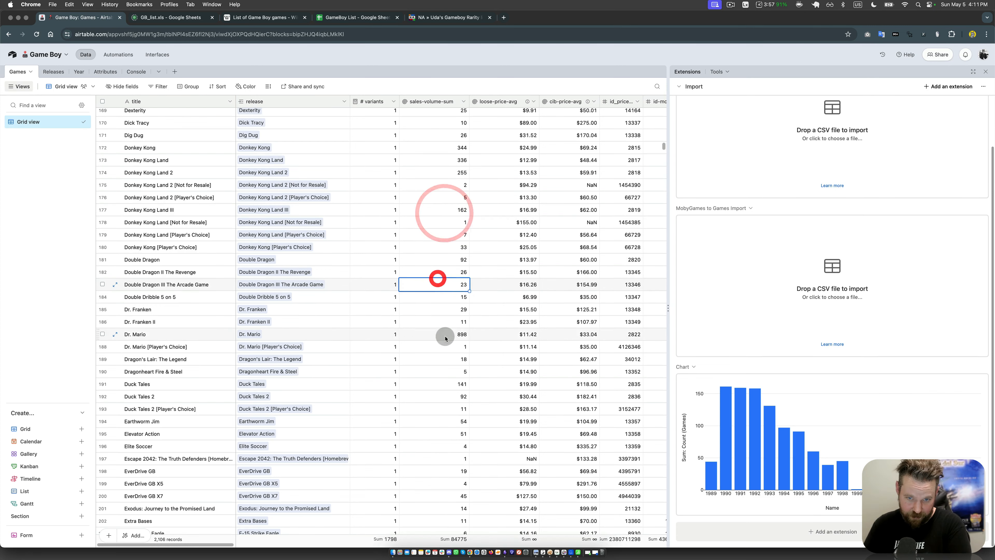
click(446, 337)
Step: Examine the sales-volume-sum values of the Final Fantasy Legend games and Felix the Cat
scroll(445, 384, down, 10)
click(448, 319)
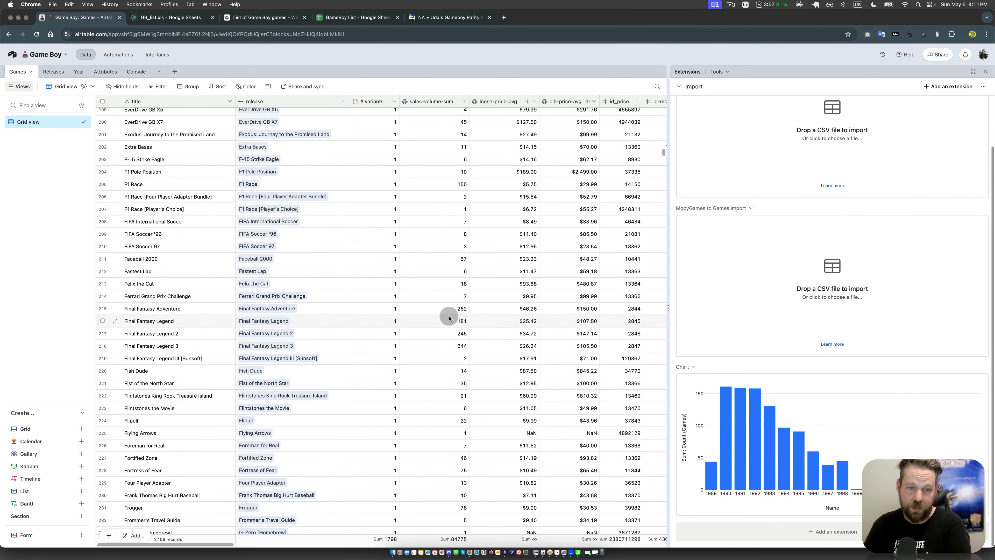
click(444, 338)
click(444, 346)
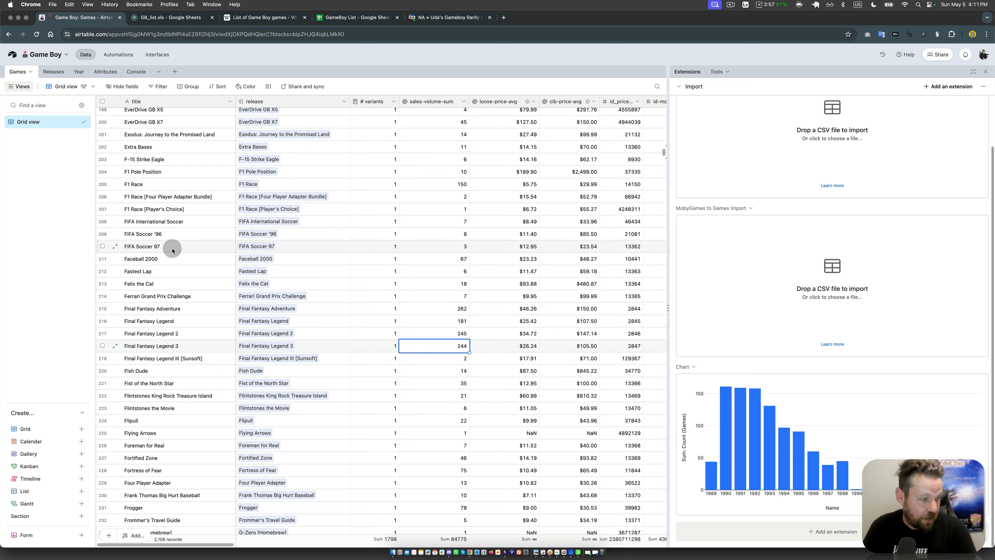
click(435, 284)
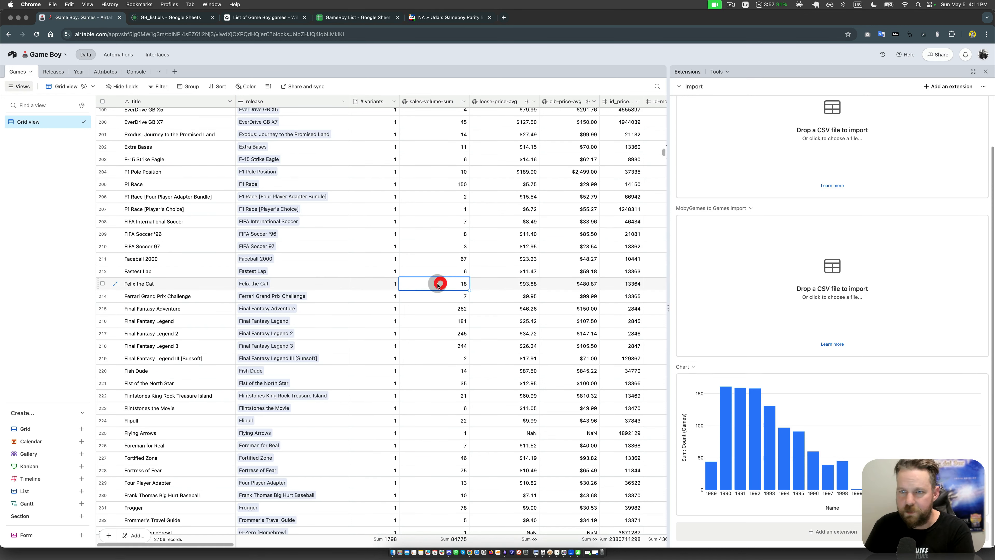
Step: Create a new extensions dashboard named "Dedupe"
click(696, 87)
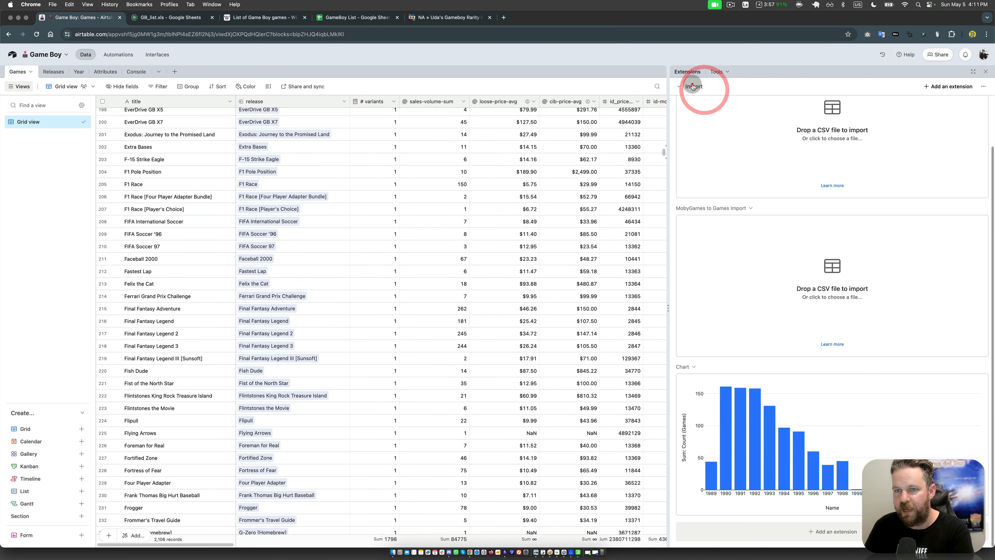
click(733, 122)
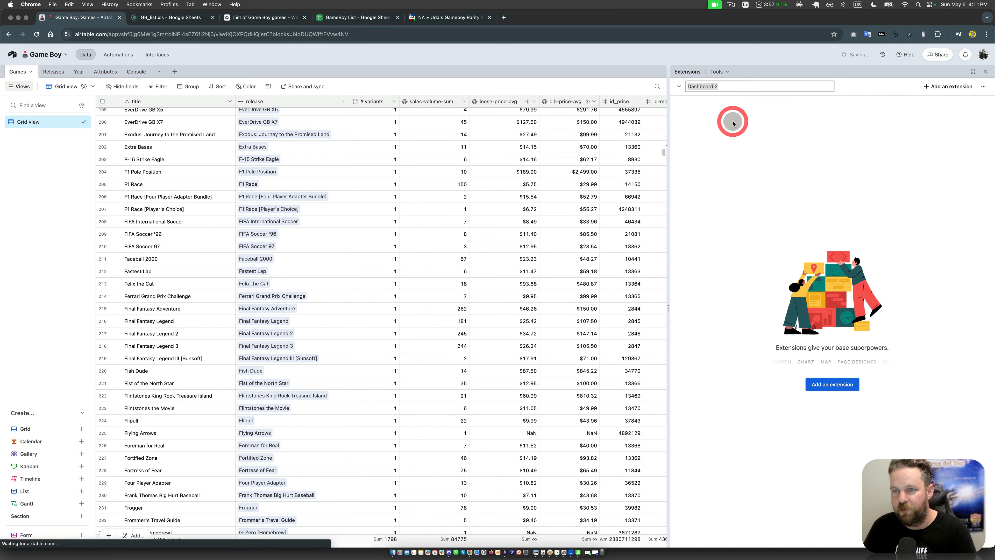
text(Dedupe)
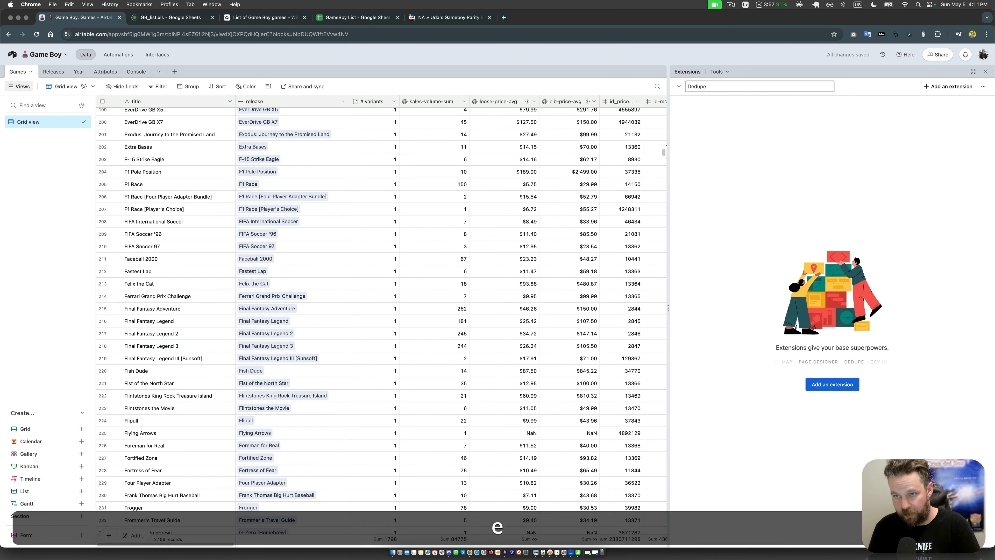
key(Return)
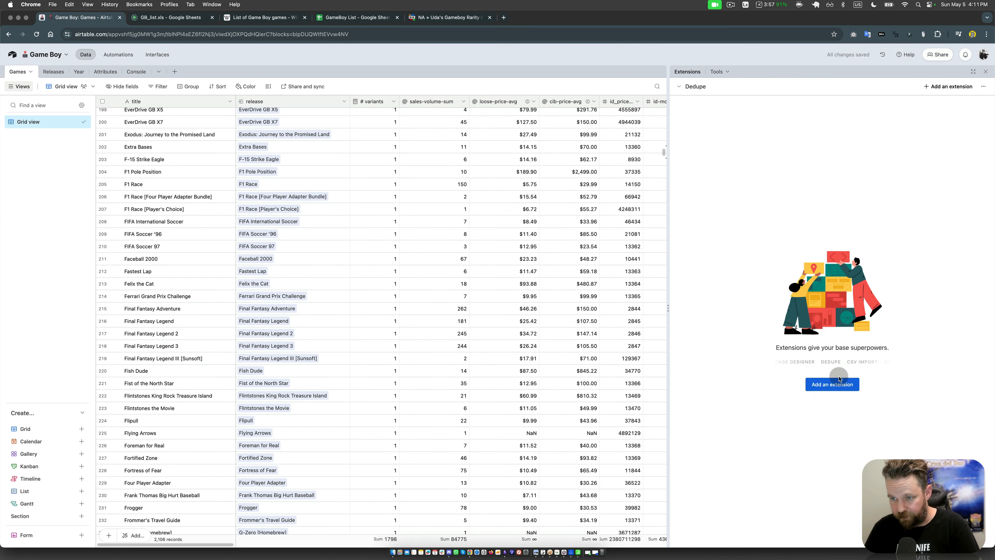
Step: Find the Dedupe extension in the marketplace and add it to the Dedupe dashboard
click(835, 383)
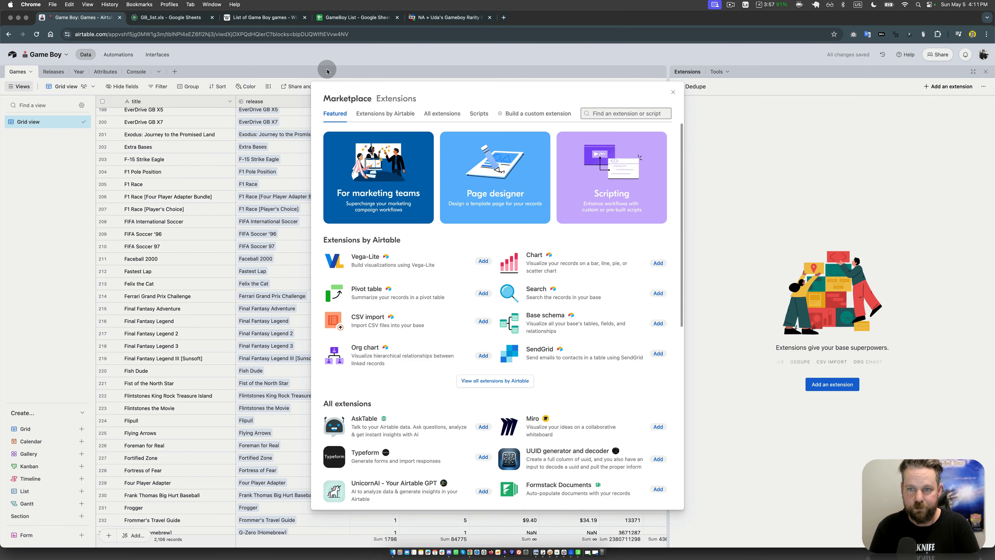
text(ded)
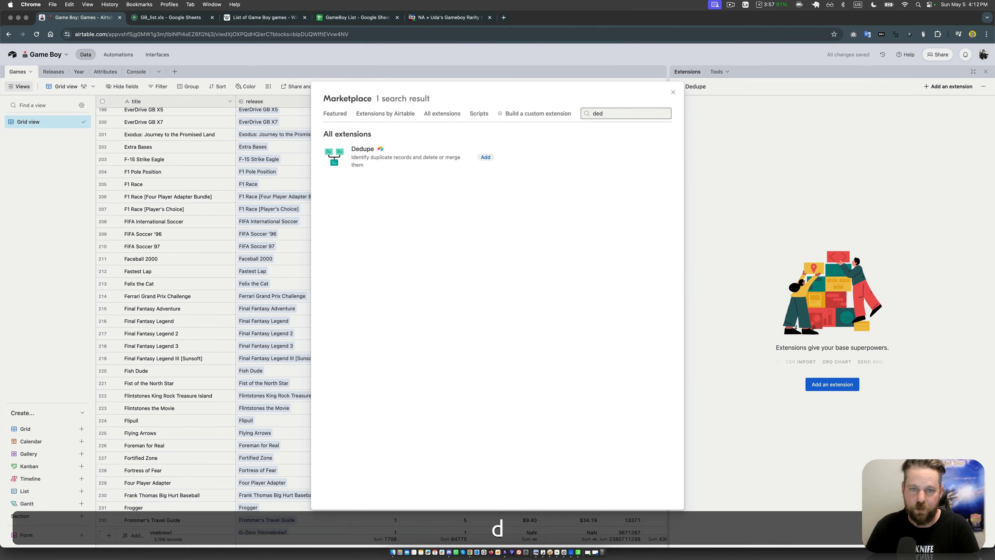
click(485, 158)
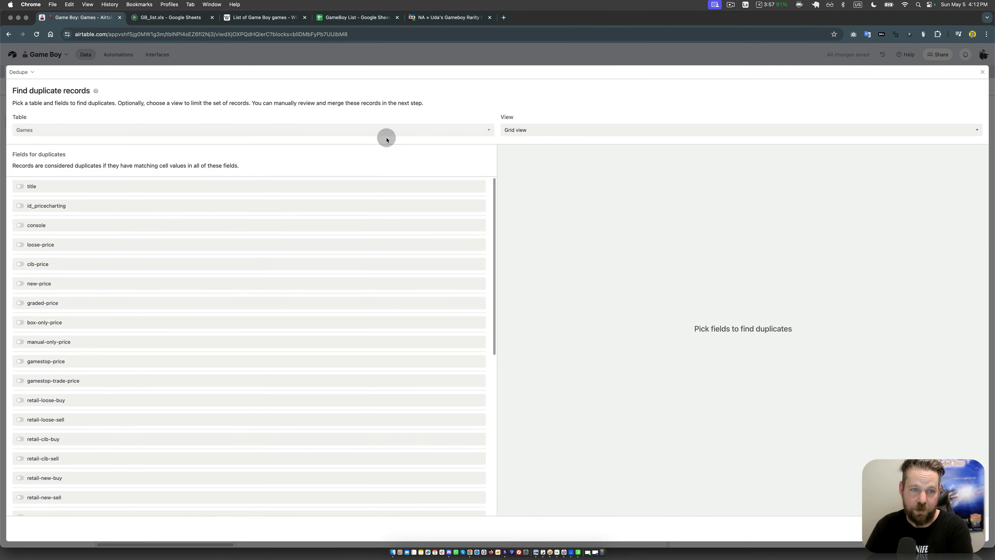
Step: Find duplicates in the Games table by fuzzy title match and open the sets for resolving with identical fields hidden
click(110, 191)
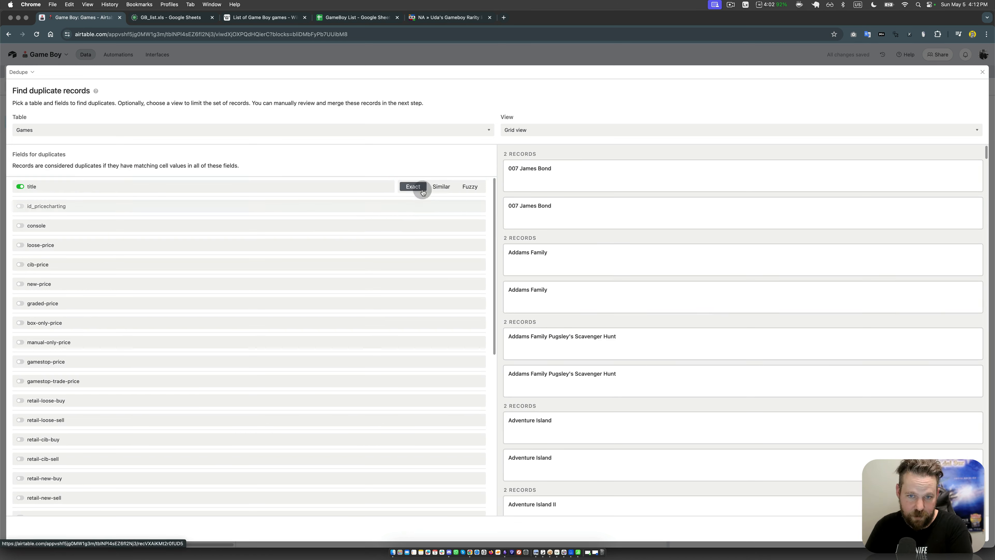
click(437, 186)
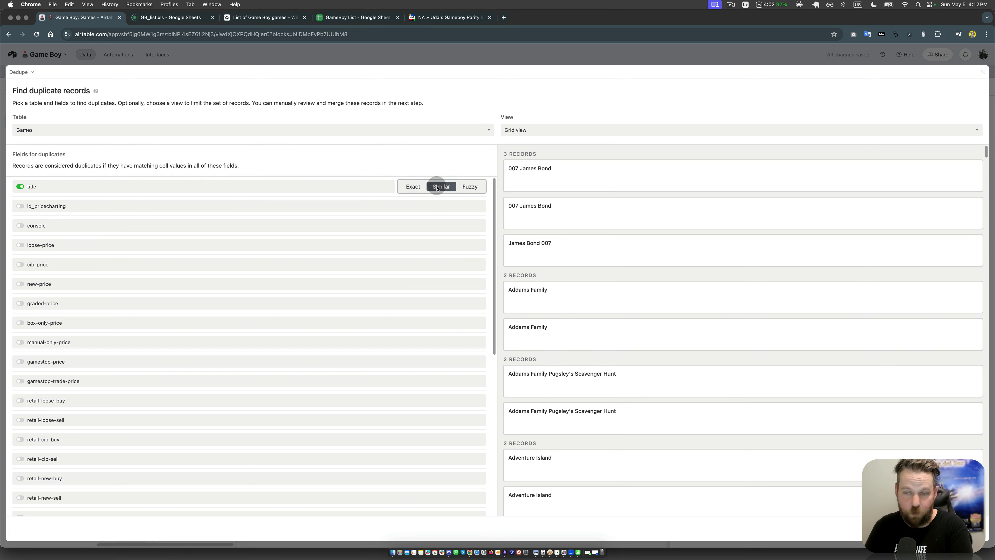
click(467, 187)
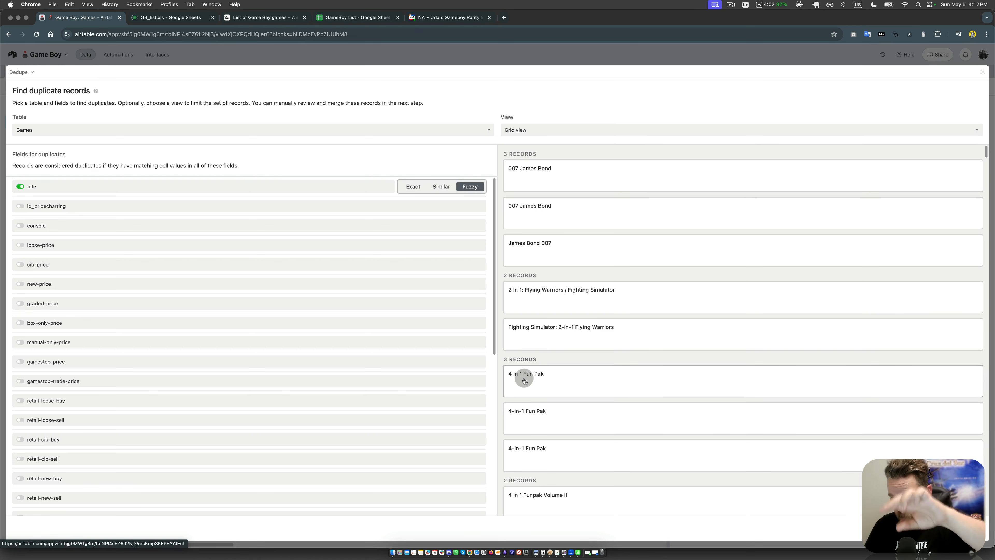
scroll(629, 461, down, 3)
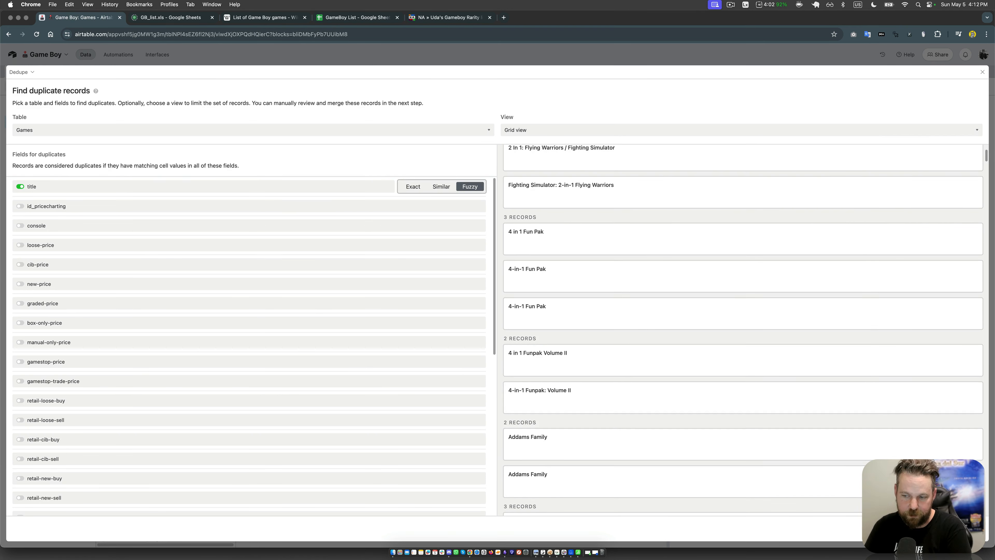
click(970, 528)
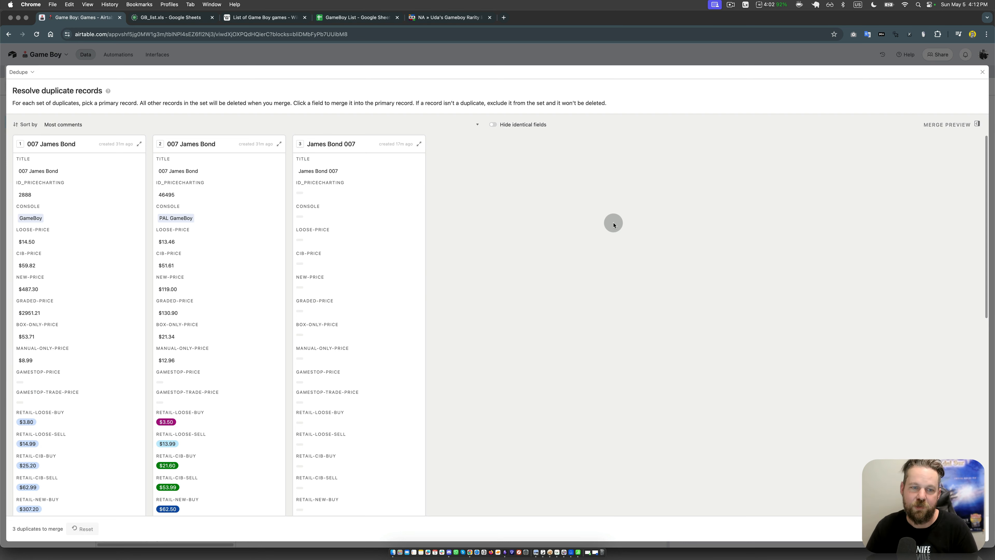
click(509, 128)
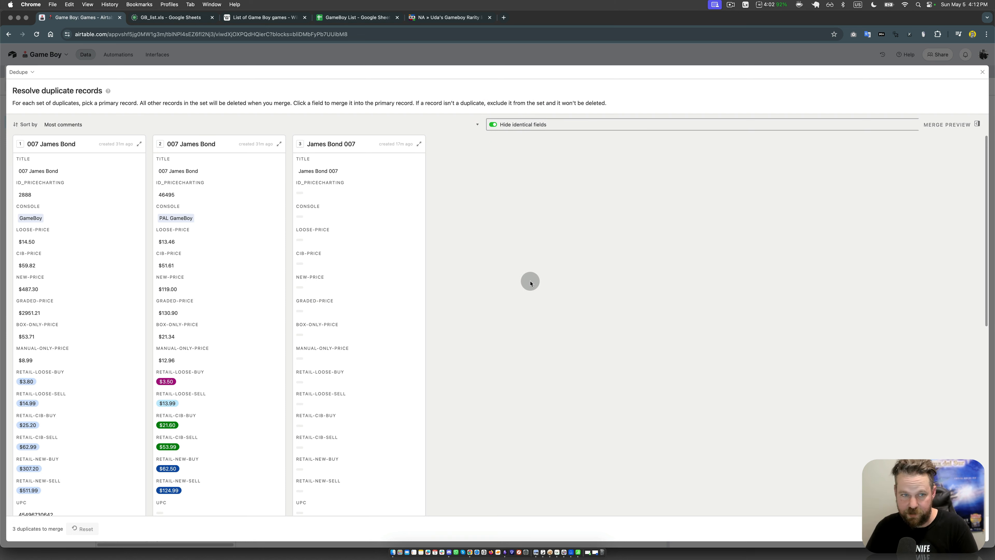
Step: Use the GameBoy version of 007 James Bond as primary record and merge in the PAL GameBoy console value
click(81, 172)
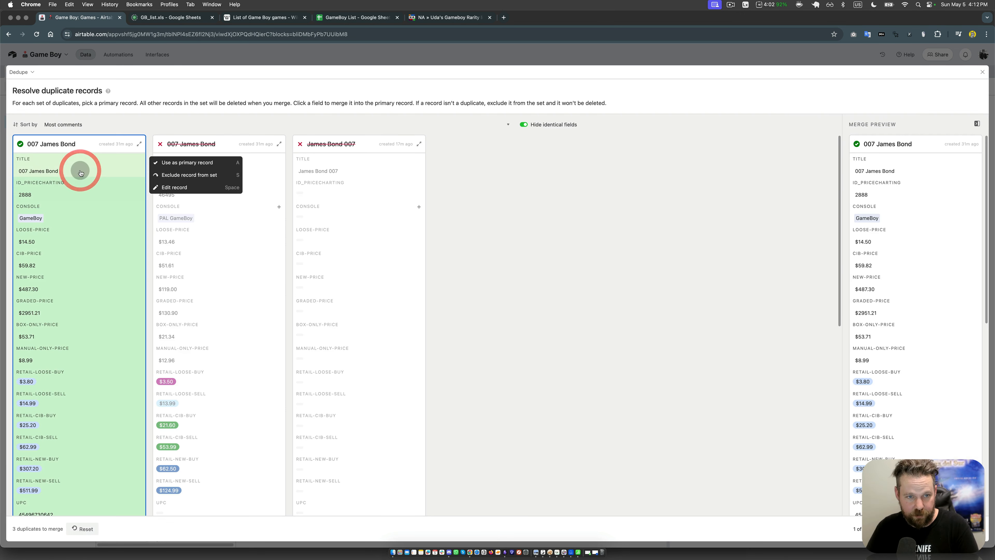
click(221, 212)
click(499, 235)
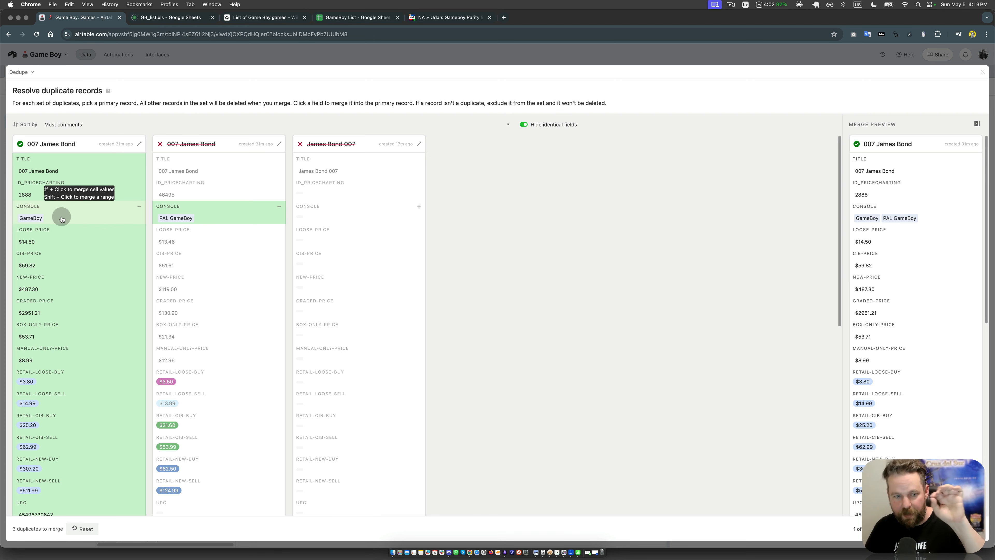
Step: Merge the release link of the PAL 007 James Bond record into the primary record's release field
scroll(89, 269, down, 1)
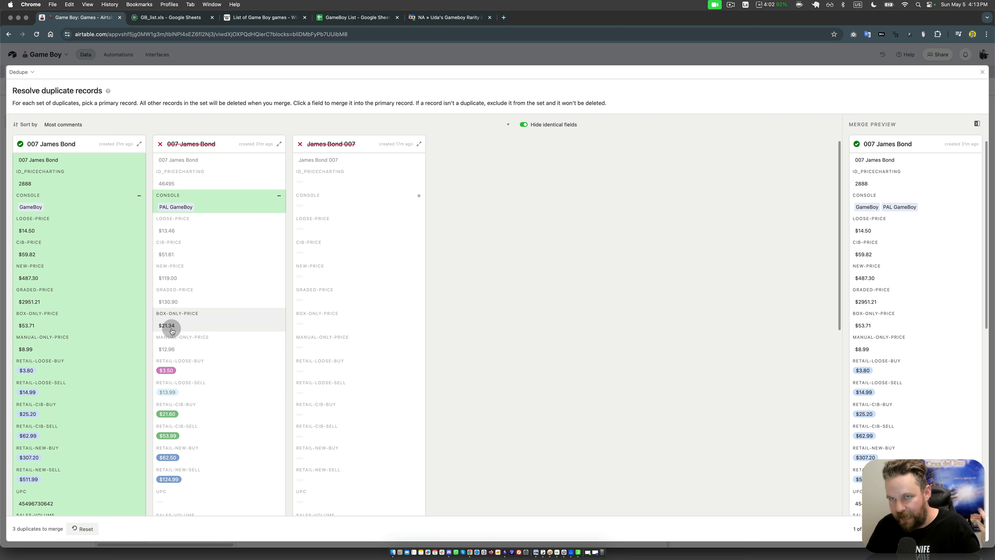
scroll(202, 337, down, 4)
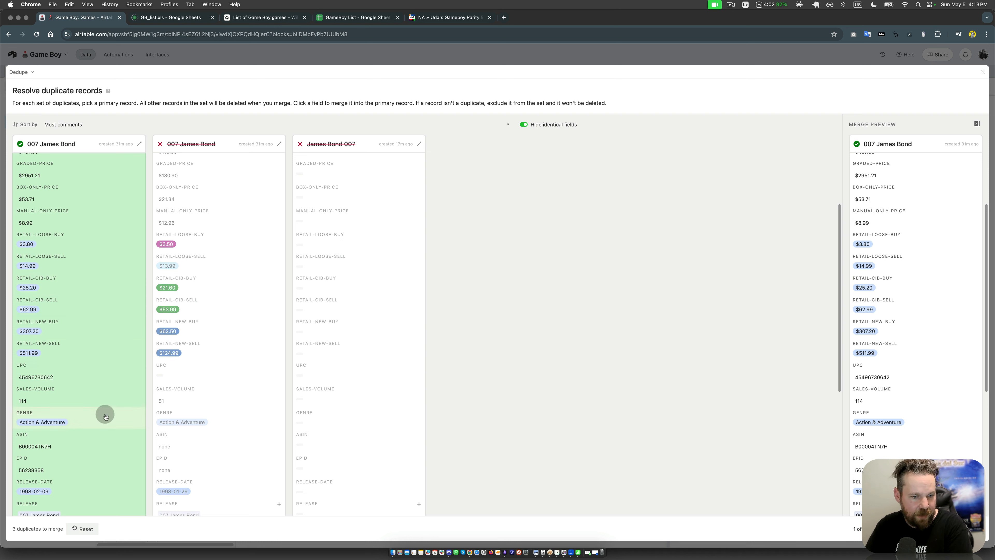
scroll(105, 416, down, 3)
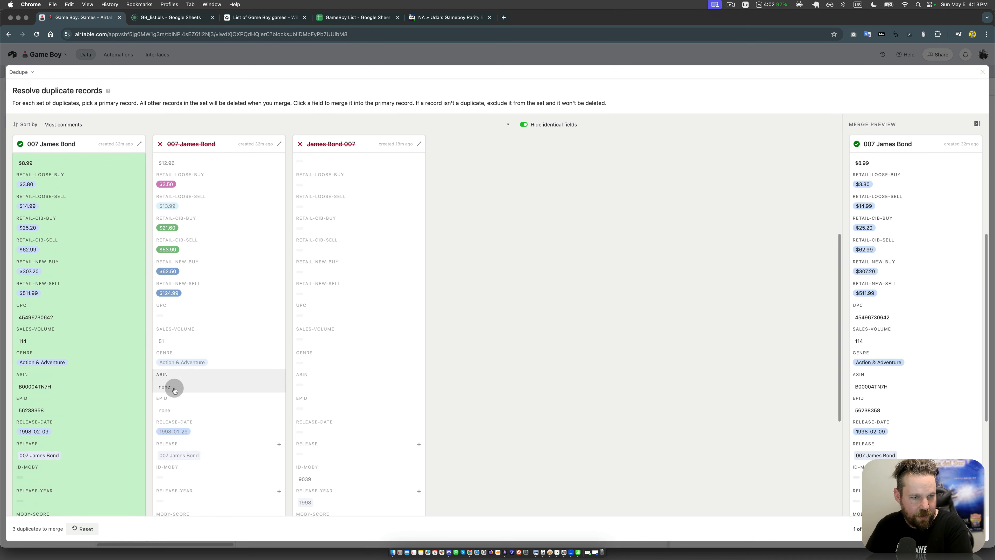
click(73, 380)
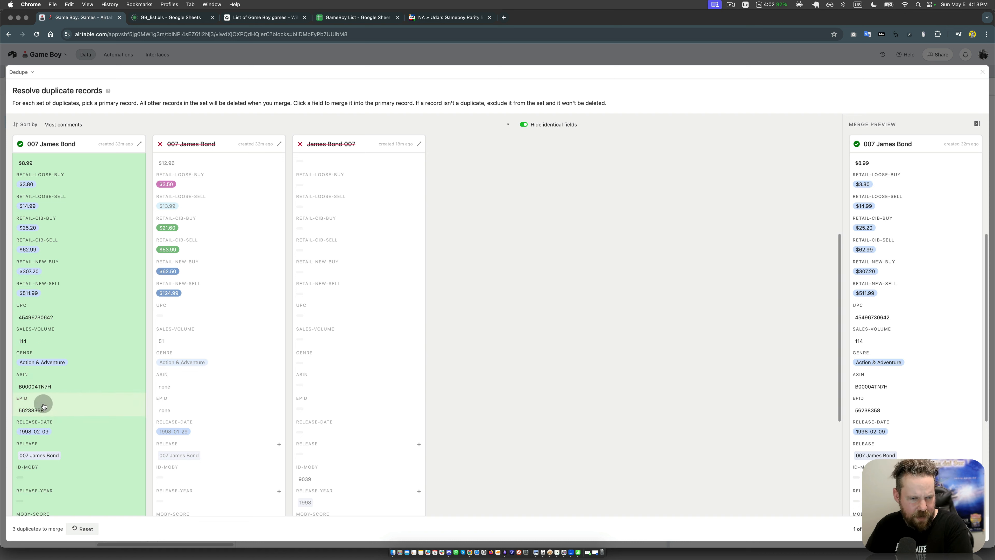
scroll(262, 379, down, 7)
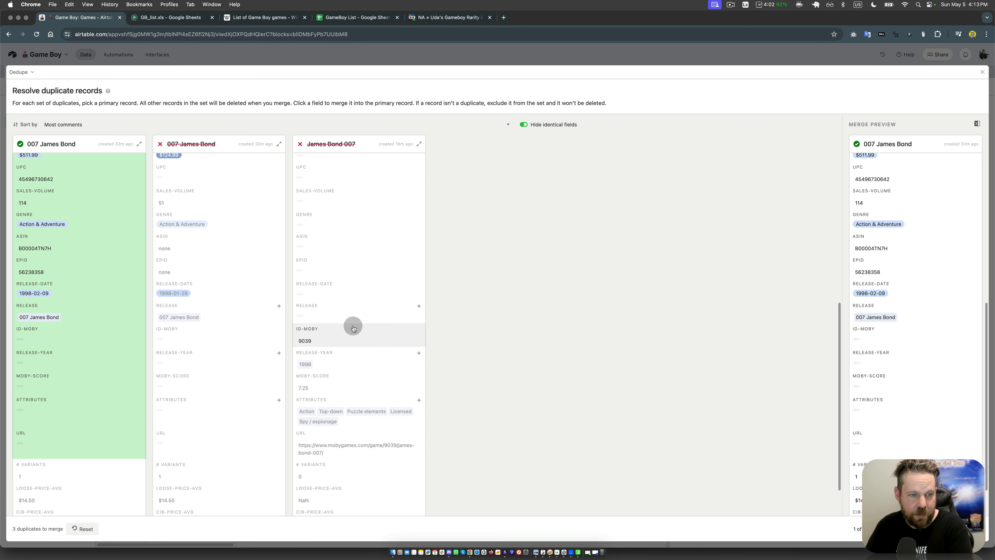
super+click(240, 316)
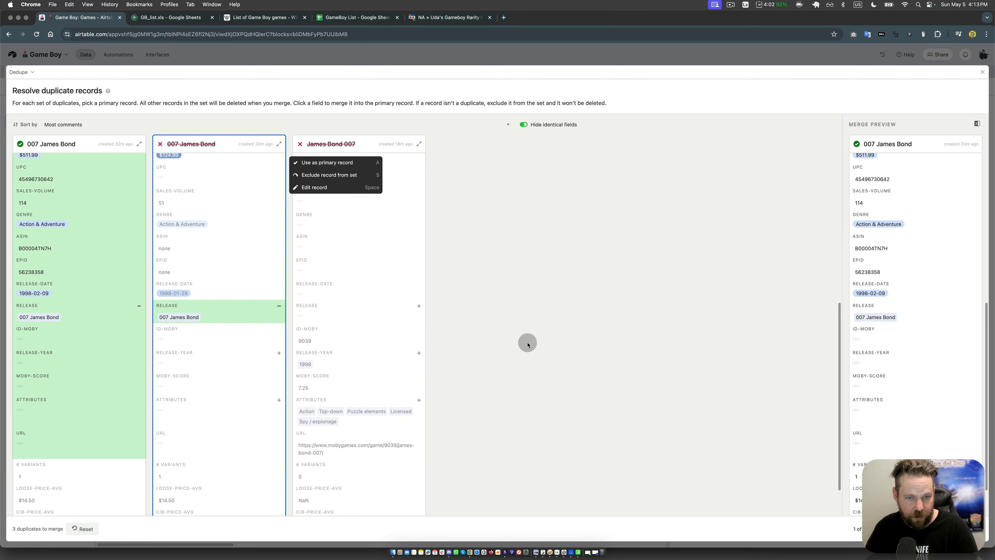
Step: Take id-moby, release-year, moby-score, attributes and url from the James Bond 007 record into the primary record
click(371, 339)
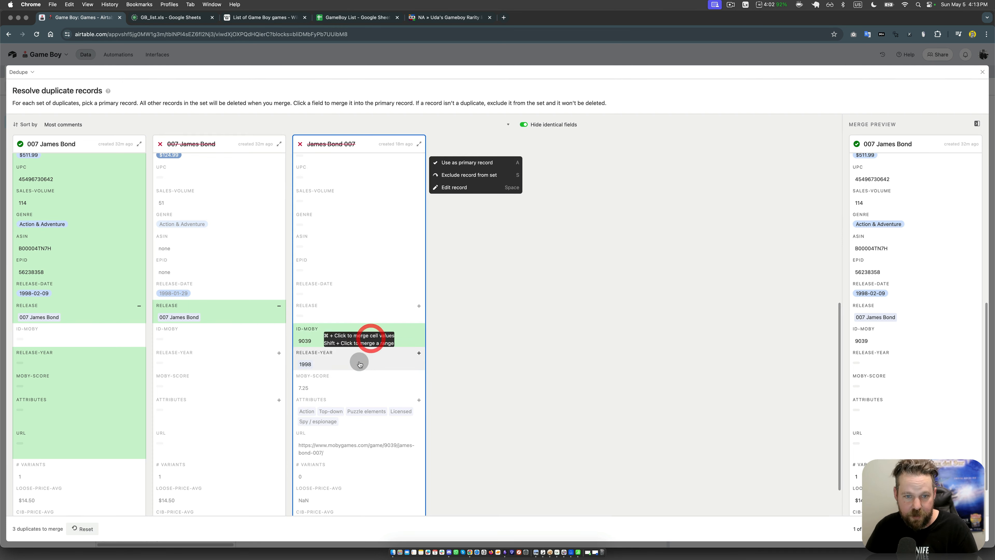
click(355, 365)
click(352, 387)
click(365, 433)
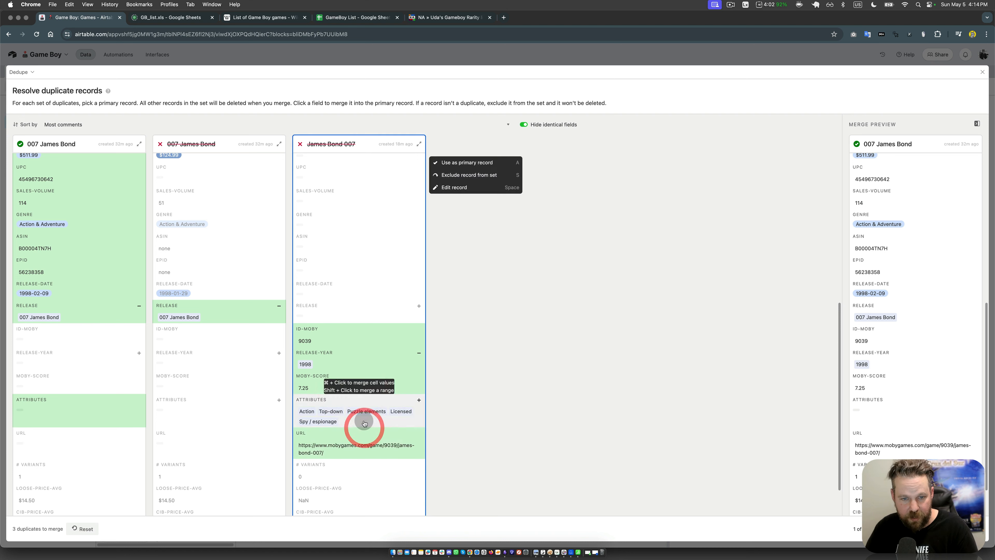
click(362, 420)
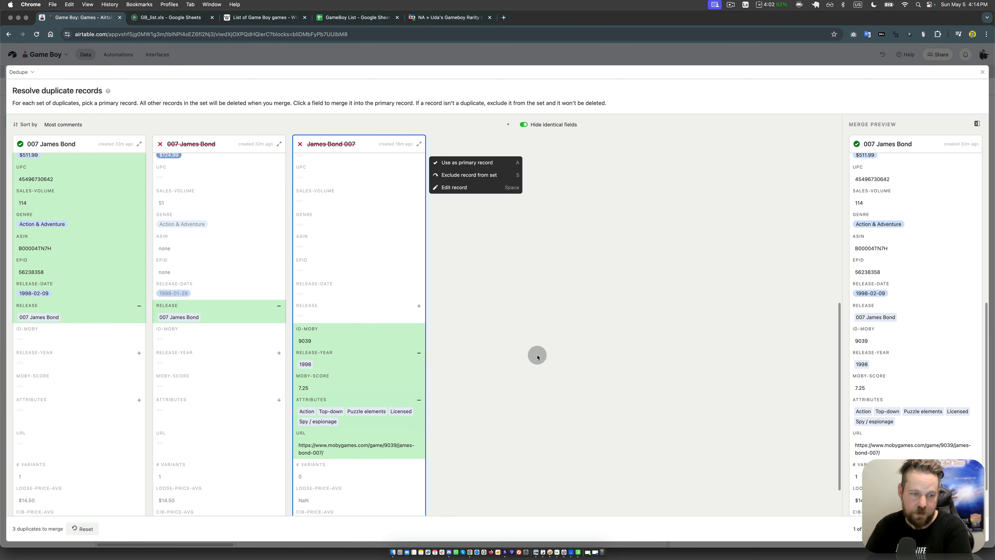
Step: Merge the James Bond duplicate set into its primary record and turn off further merge confirmations
scroll(538, 356, down, 2)
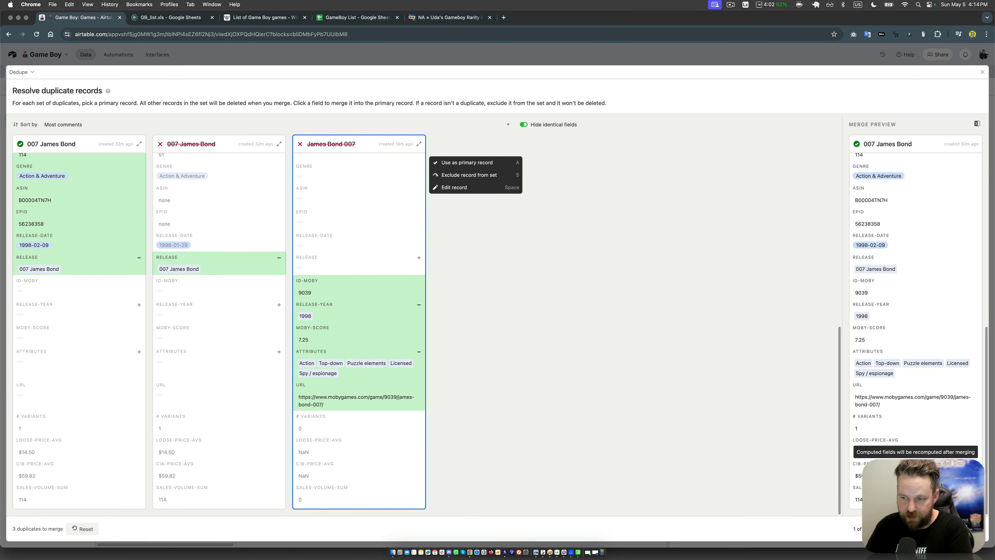
click(963, 529)
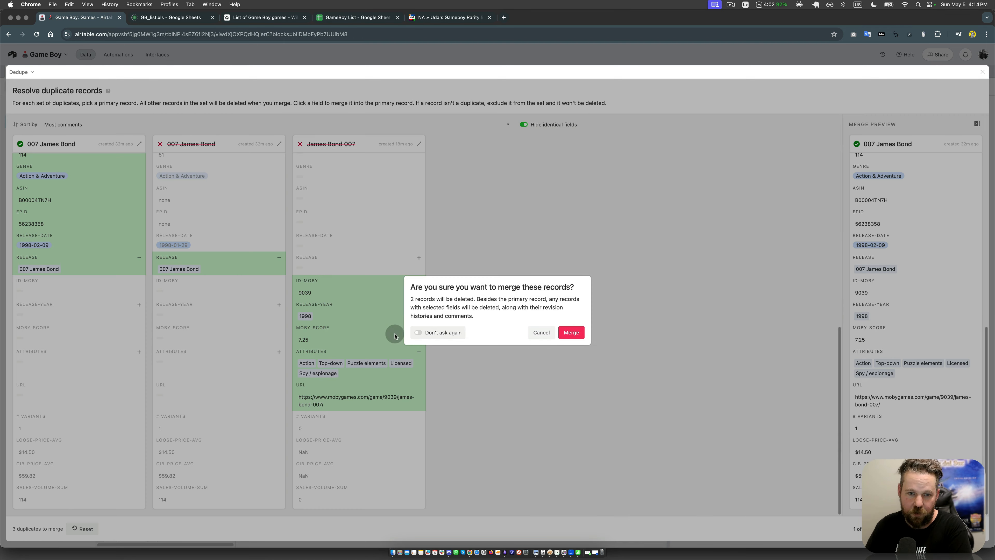
click(417, 333)
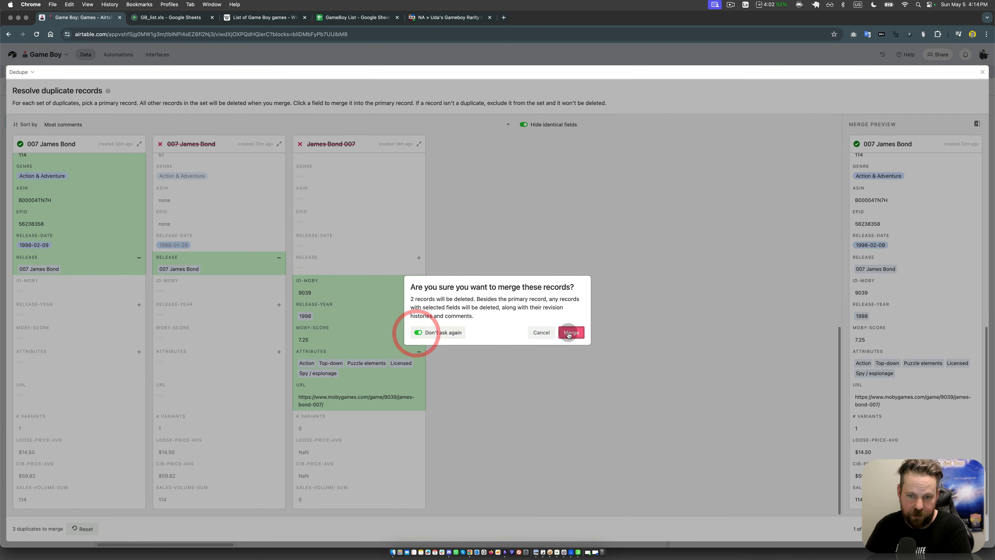
right_click(576, 336)
click(576, 335)
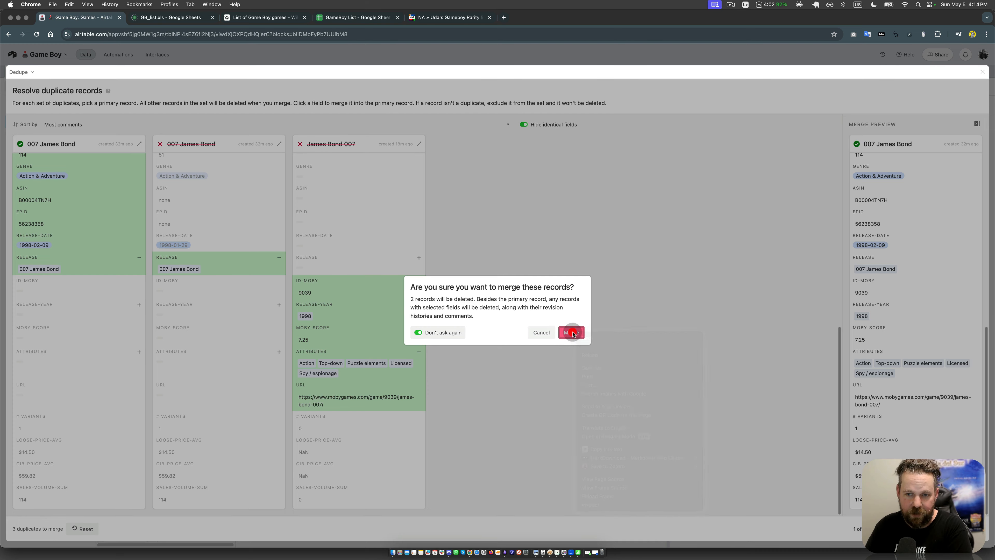
click(573, 334)
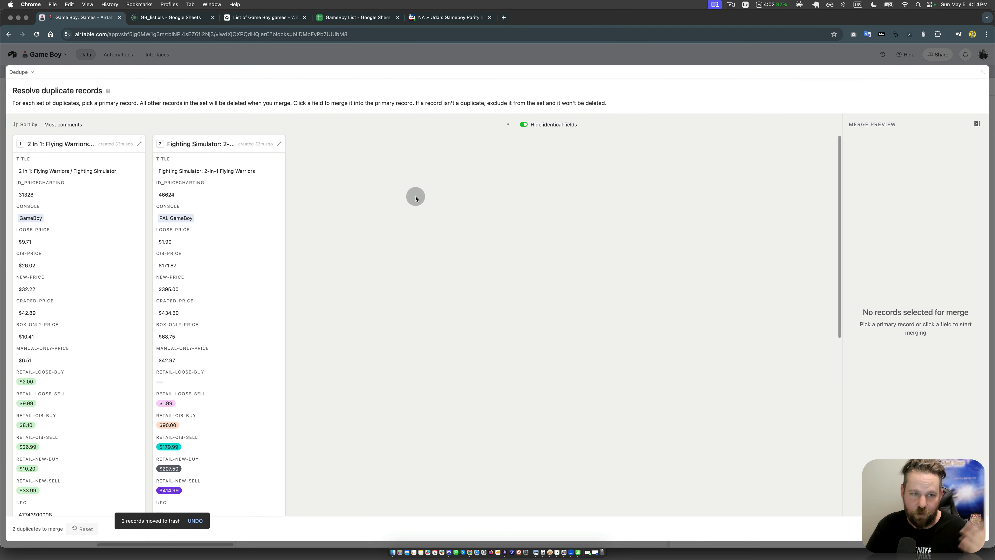
Step: Use 2 In 1: Flying Warriors / Fighting Simulator as primary record and merge in the PAL GameBoy record's console and release values
click(83, 164)
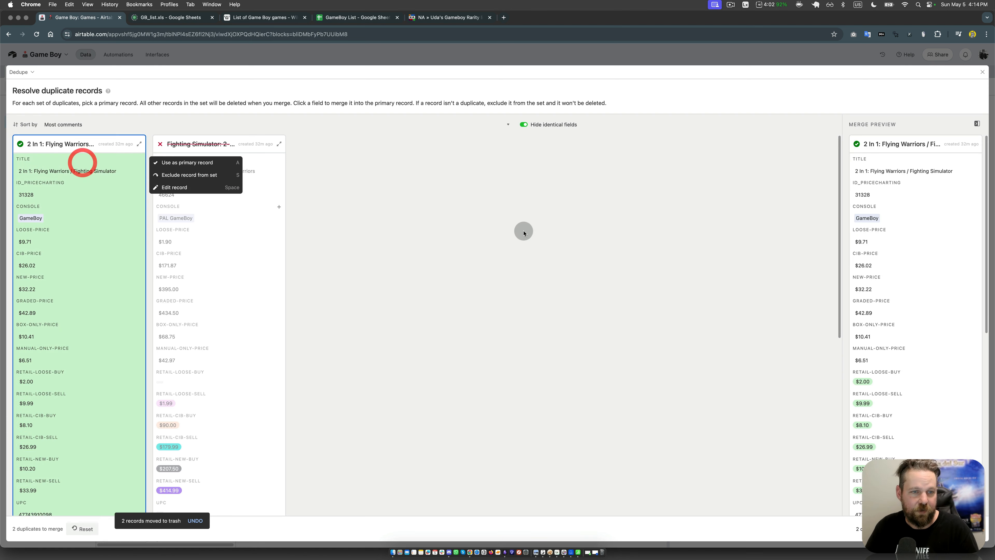
click(517, 231)
super+click(194, 212)
scroll(377, 307, down, 10)
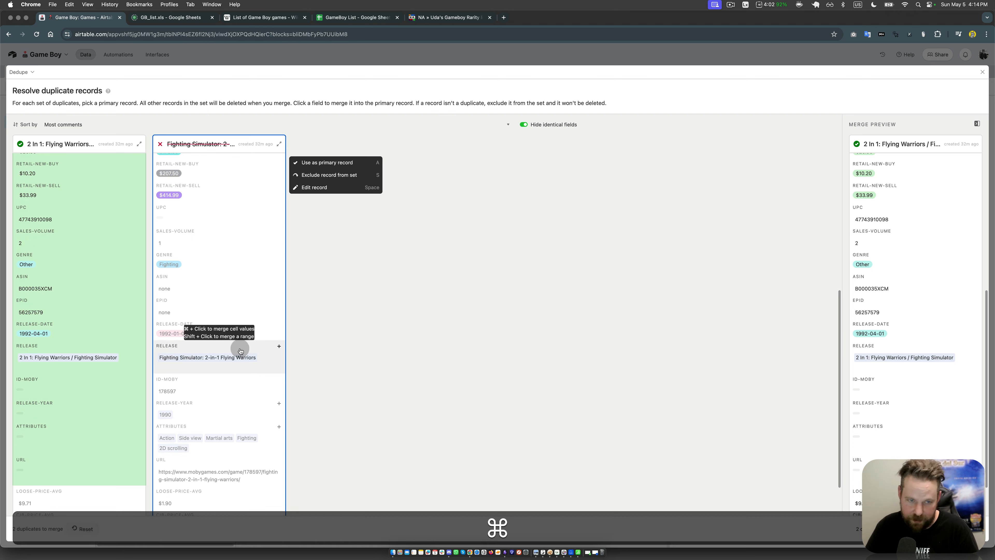
super+click(240, 348)
Step: Take id-moby, release-year, attributes and url from the Fighting Simulator: 2-in-1 Flying Warriors record and merge the set
scroll(351, 366, down, 3)
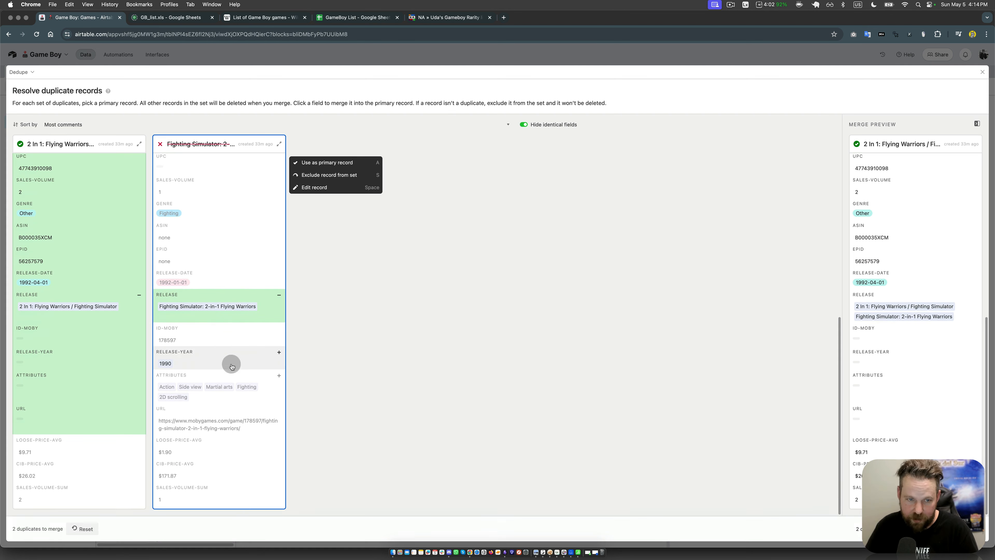
click(213, 339)
click(227, 369)
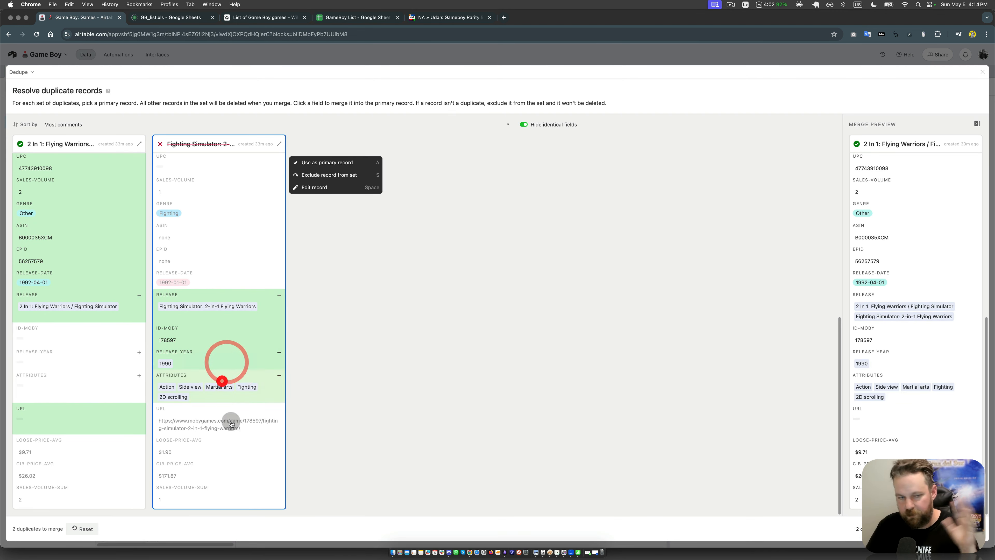
click(224, 388)
click(229, 416)
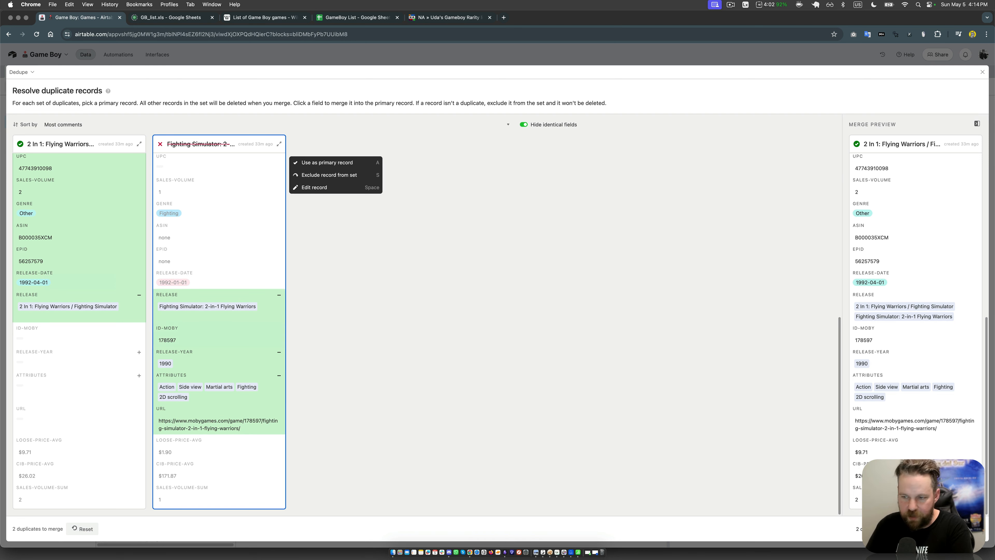
click(956, 529)
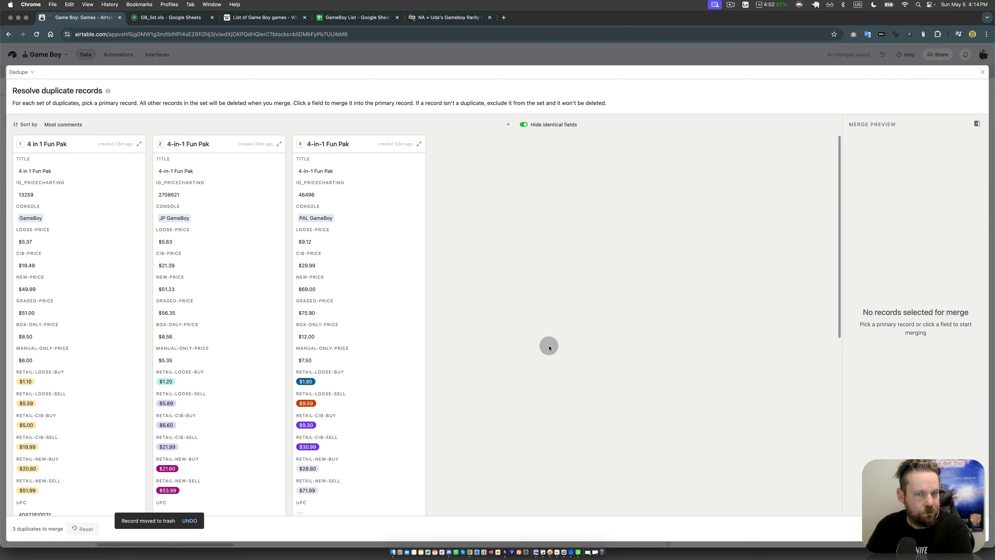
Step: Use the GameBoy version of 4 in 1 Fun Pak as primary record, taking the title 4-in-1 Fun Pak from the JP GameBoy record
click(58, 167)
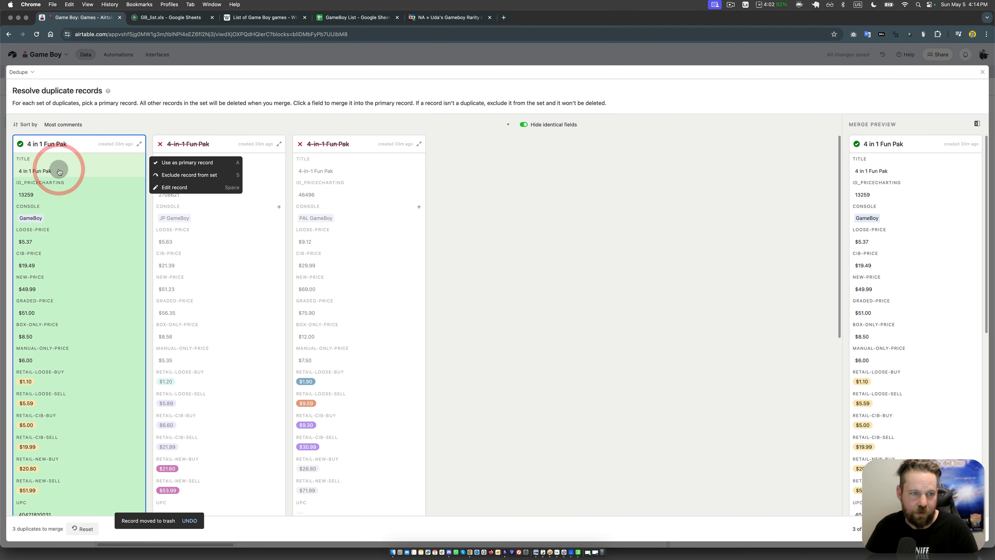
click(545, 256)
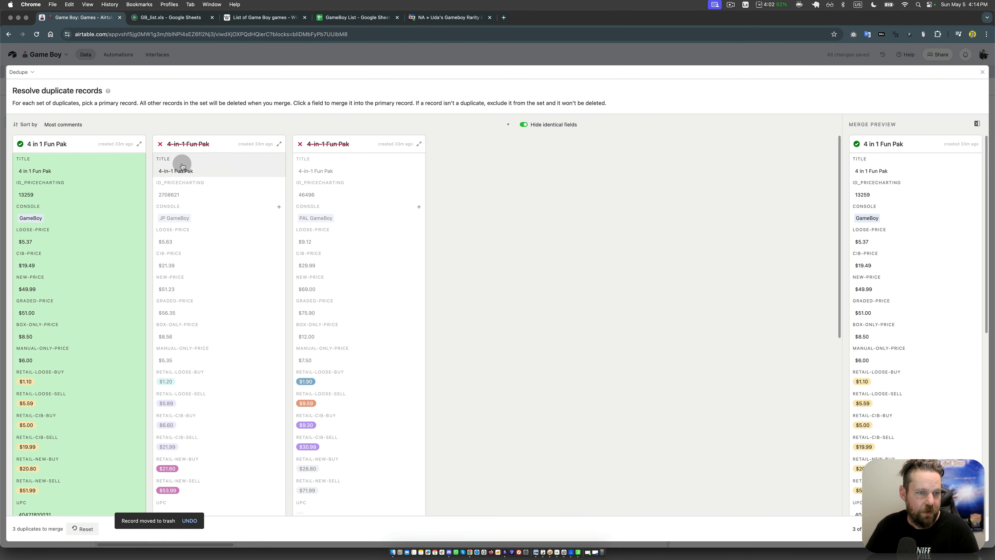
click(183, 169)
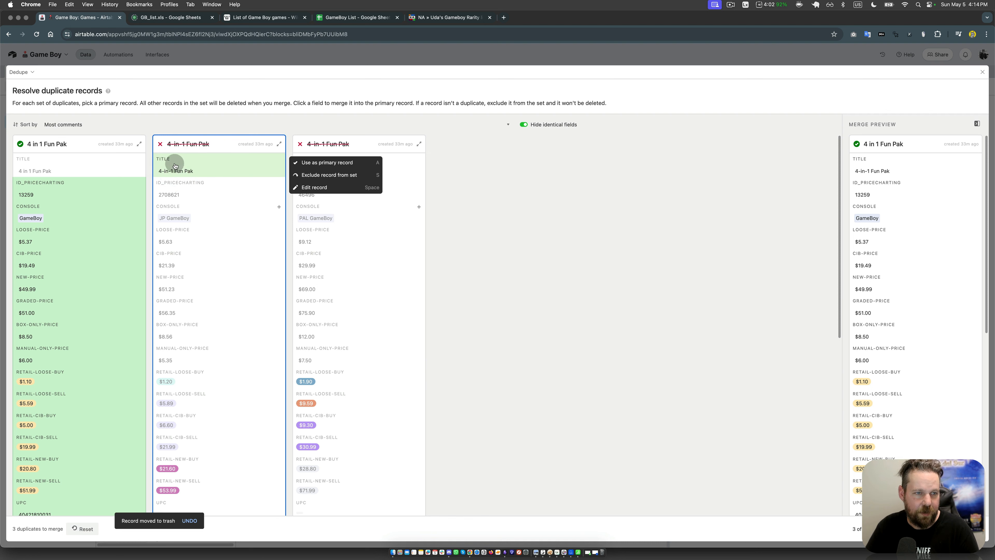
click(560, 226)
Step: Merge the JP GameBoy and PAL GameBoy console values into the primary record and take the Board & Card genre
super+click(205, 216)
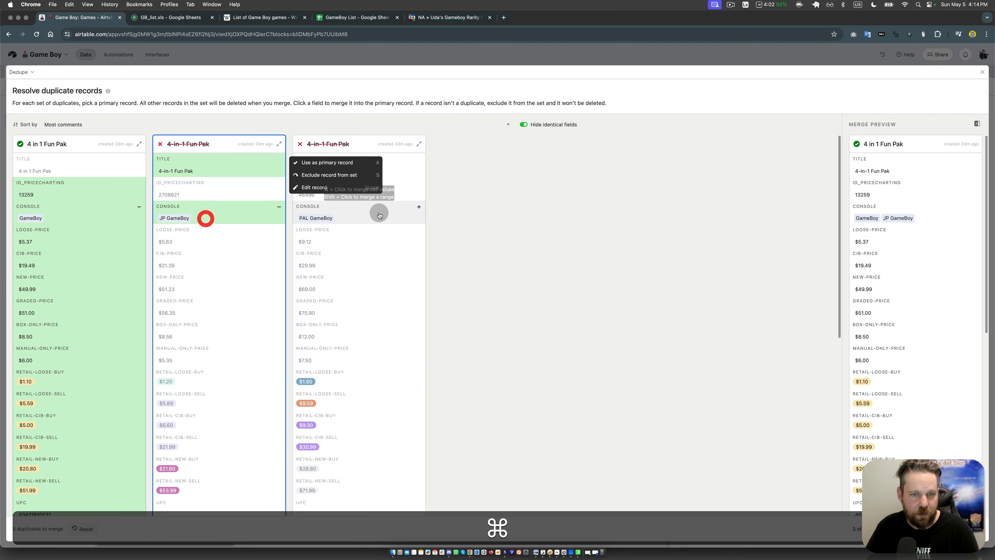
super+click(380, 213)
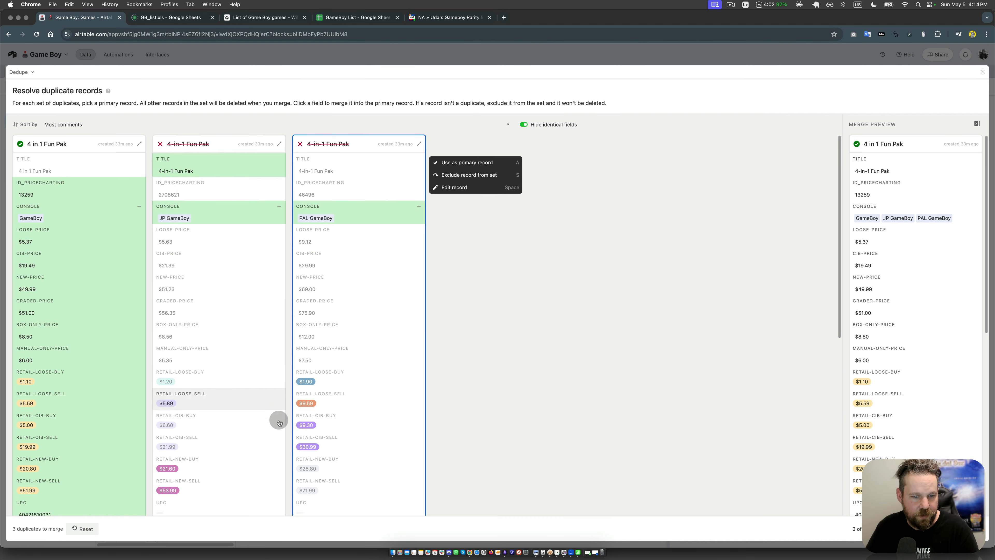
scroll(286, 428, down, 5)
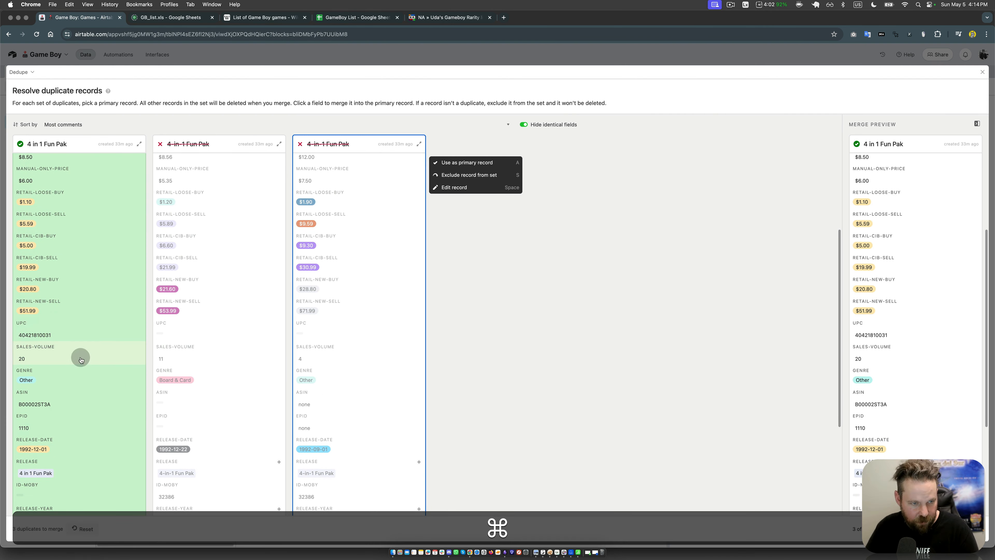
click(190, 380)
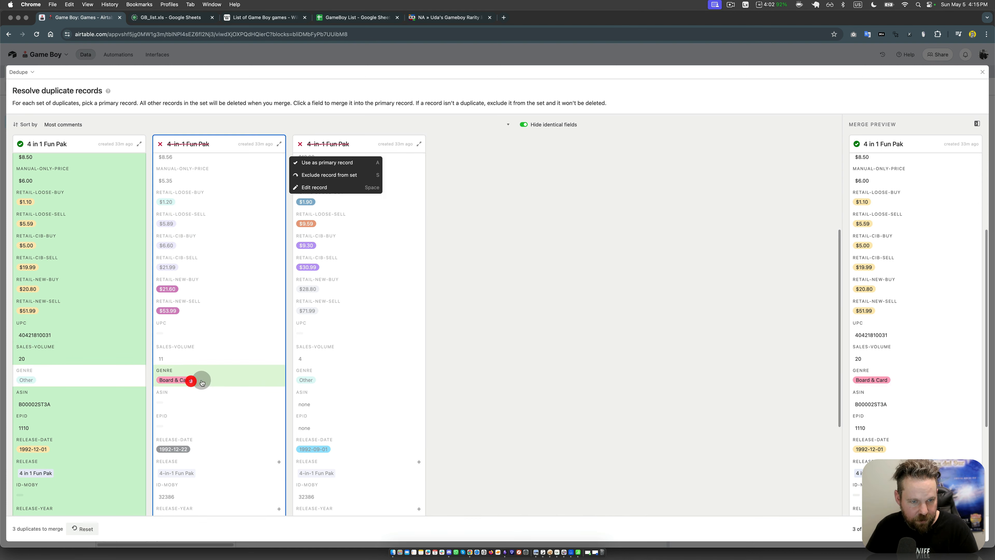
Step: Merge the release links of the JP and PAL 4-in-1 Fun Pak records into the primary record's release field
scroll(431, 374, down, 3)
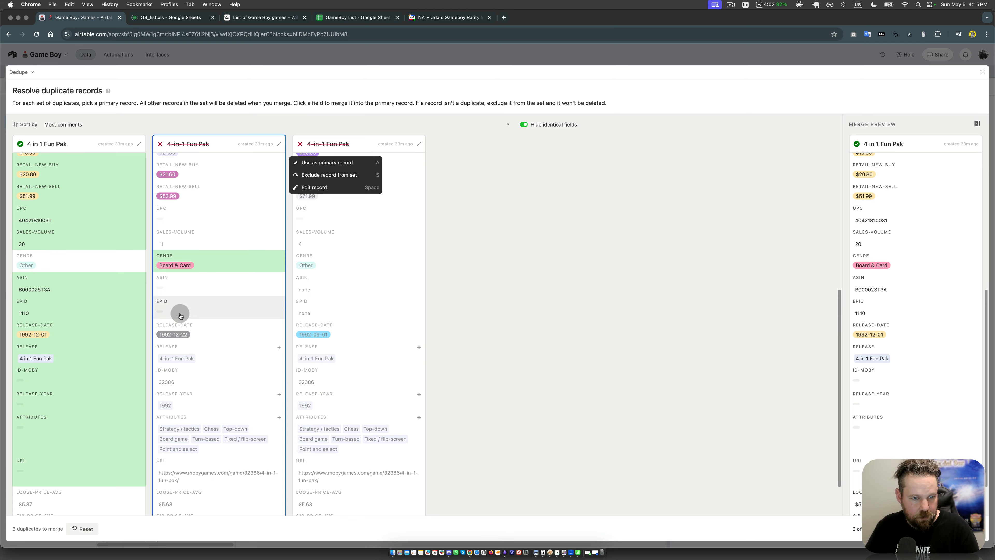
super+click(215, 356)
super+click(360, 356)
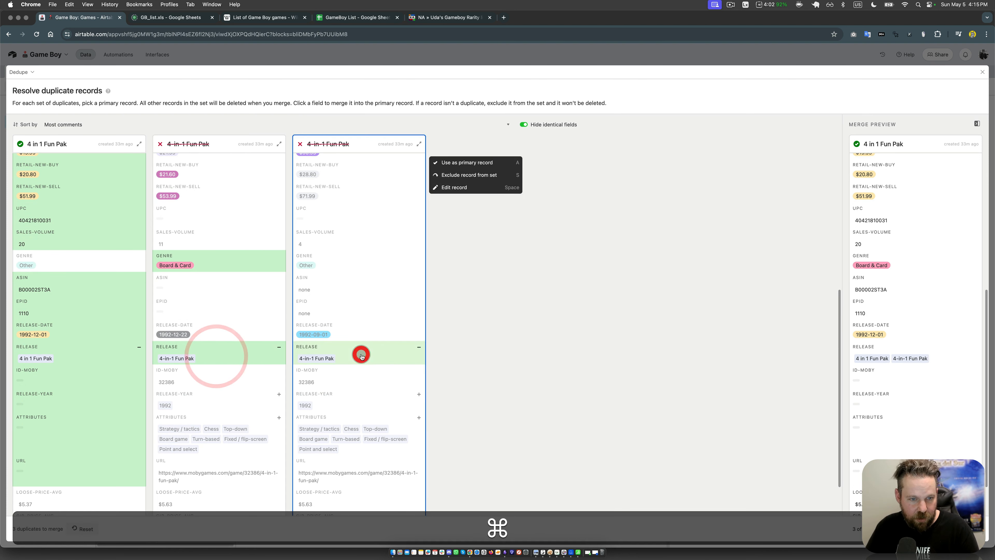
Step: Take release-year, attributes and url from the JP 4-in-1 Fun Pak record into the primary record
super+click(194, 402)
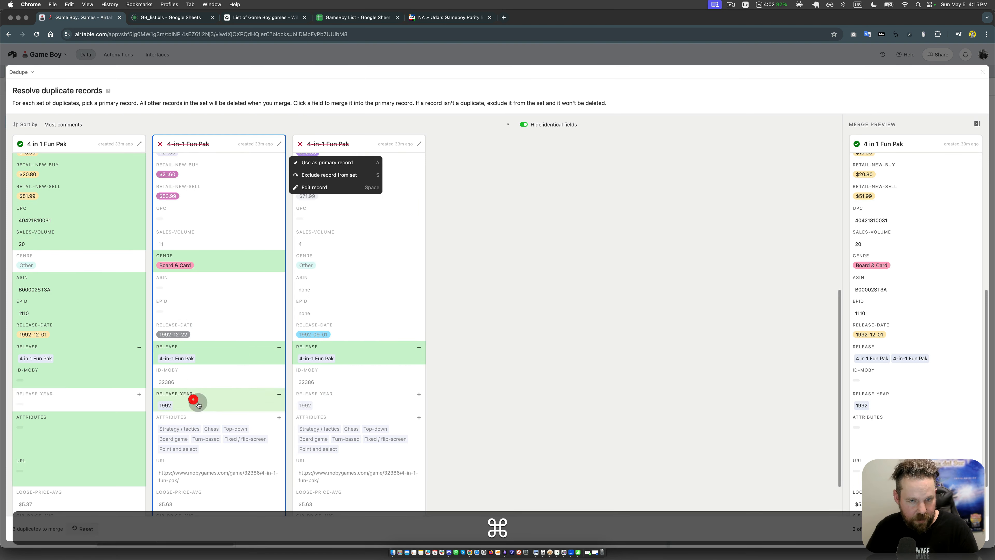
super+click(212, 433)
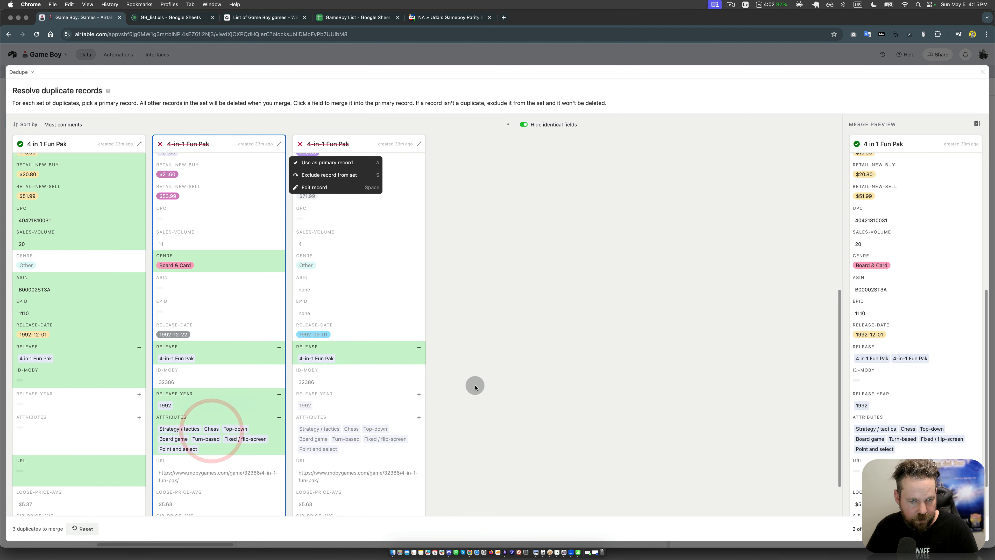
scroll(474, 387, down, 2)
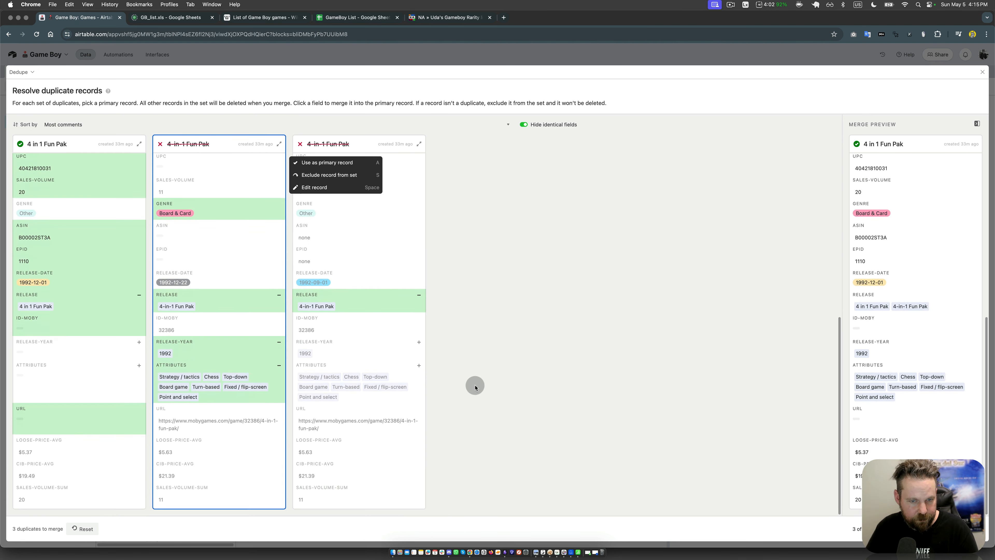
click(207, 425)
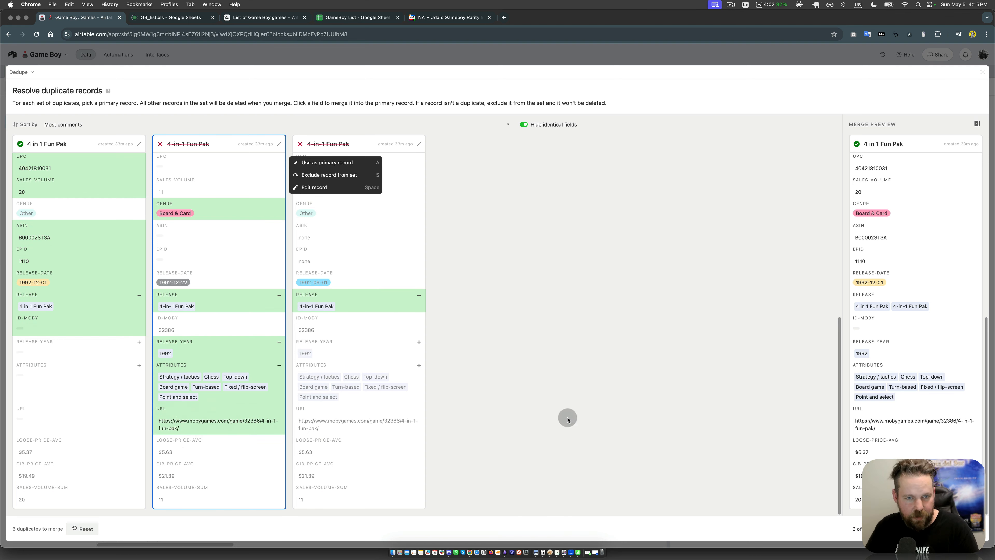
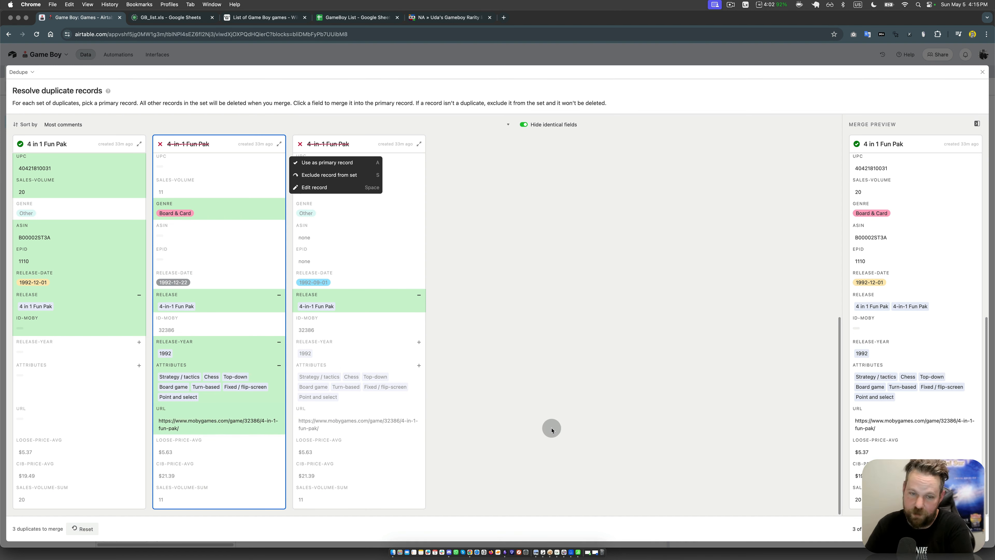
Step: Take id-moby from the JP record into the primary record, merge the three 4-in-1 Fun Pak duplicates and leave Dedupe
click(207, 323)
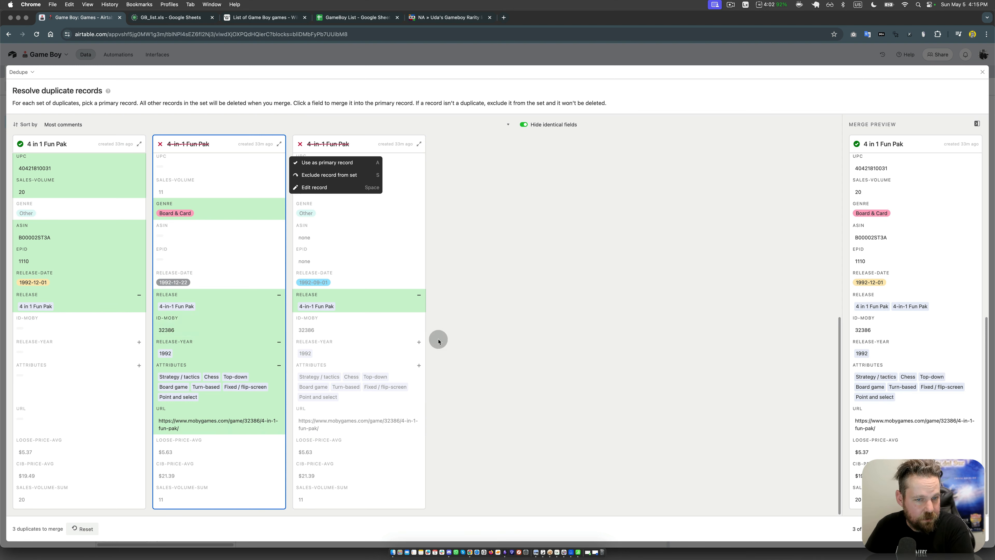
click(620, 427)
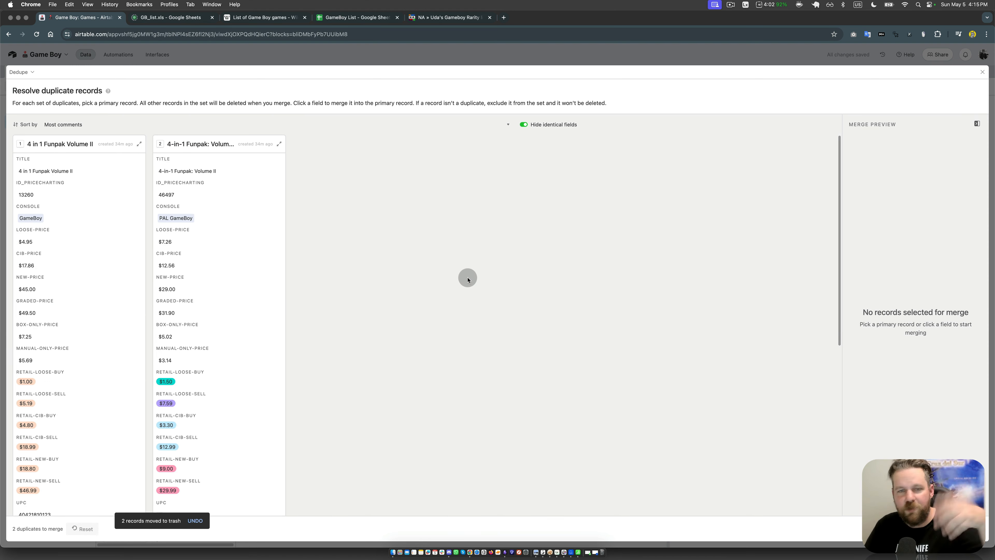
click(984, 72)
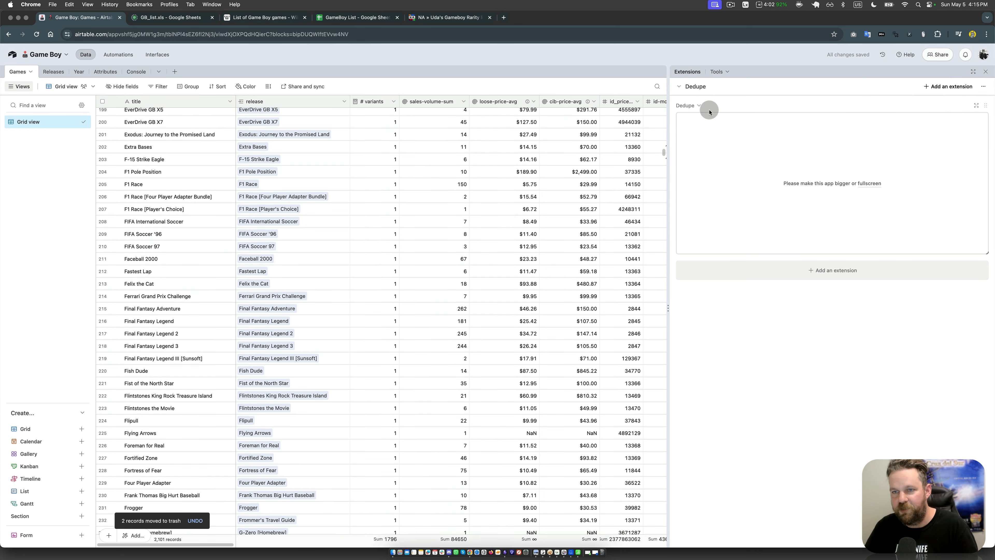
Step: Rename the Dedupe extension as Dedupe Games
click(696, 106)
key(Right)
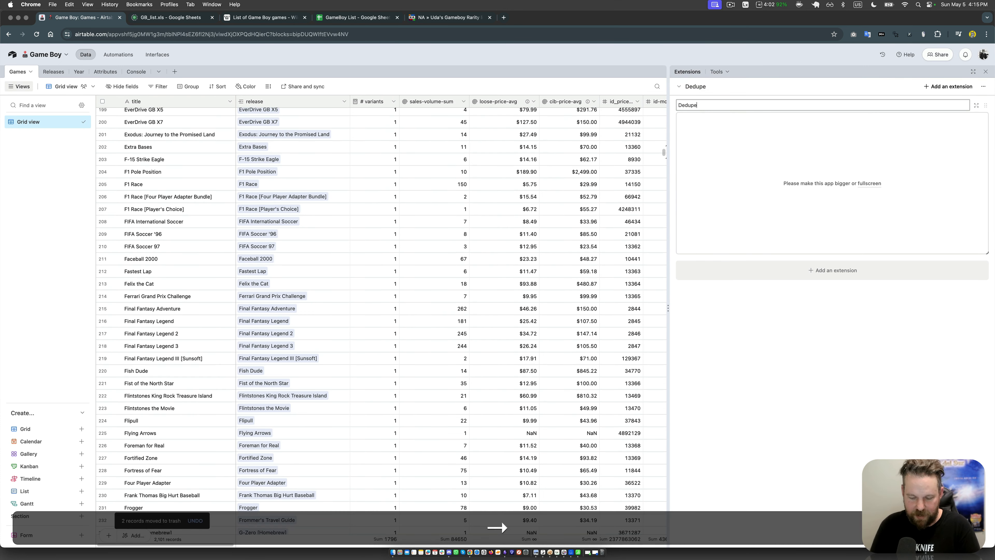
text(Games)
key(Return)
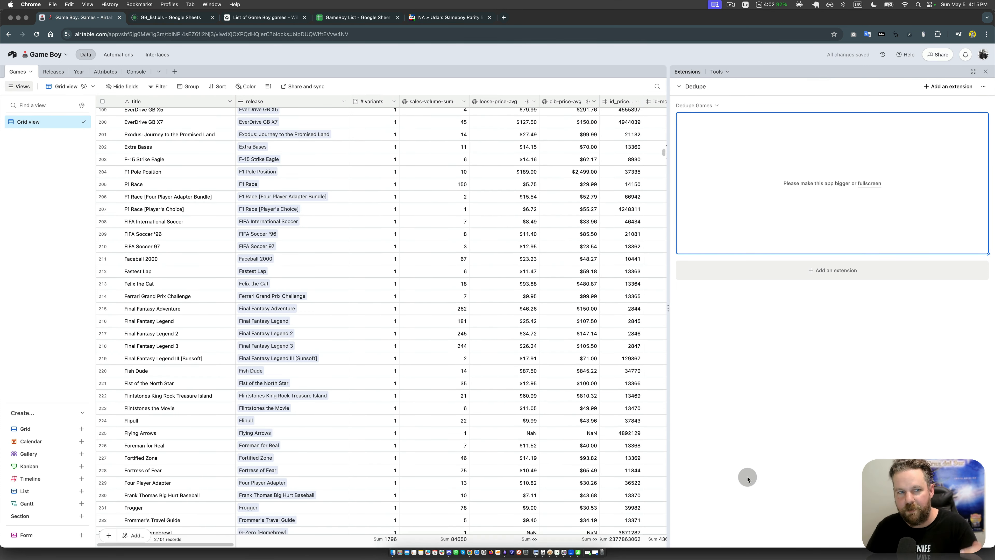
click(791, 398)
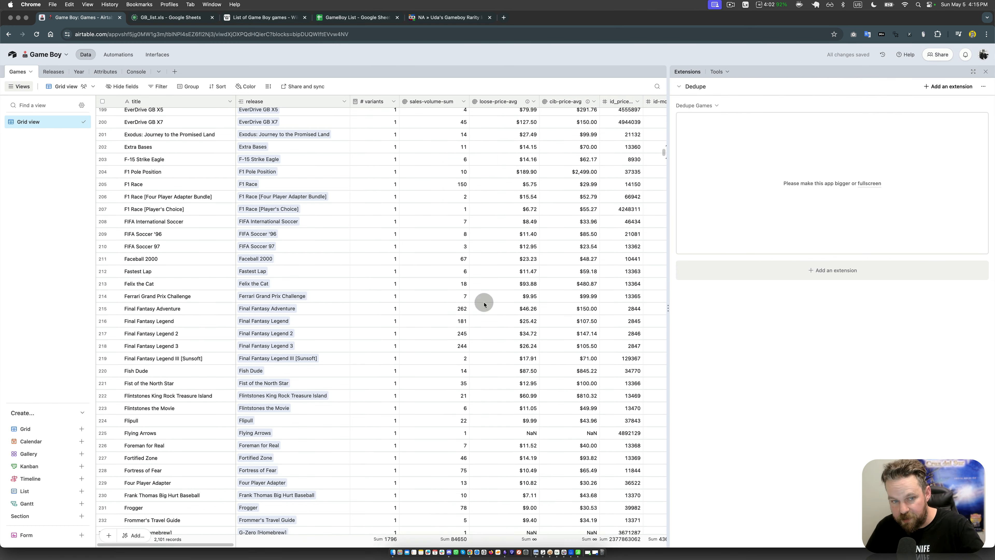
Step: Return to the first Games records and close the extensions area
click(428, 302)
scroll(402, 318, up, 20)
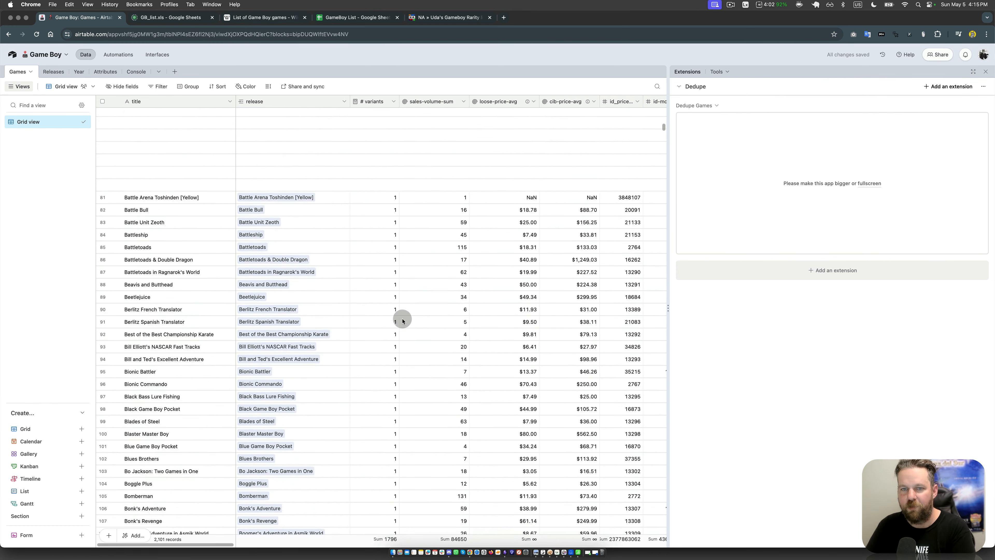
scroll(402, 318, up, 10)
click(566, 164)
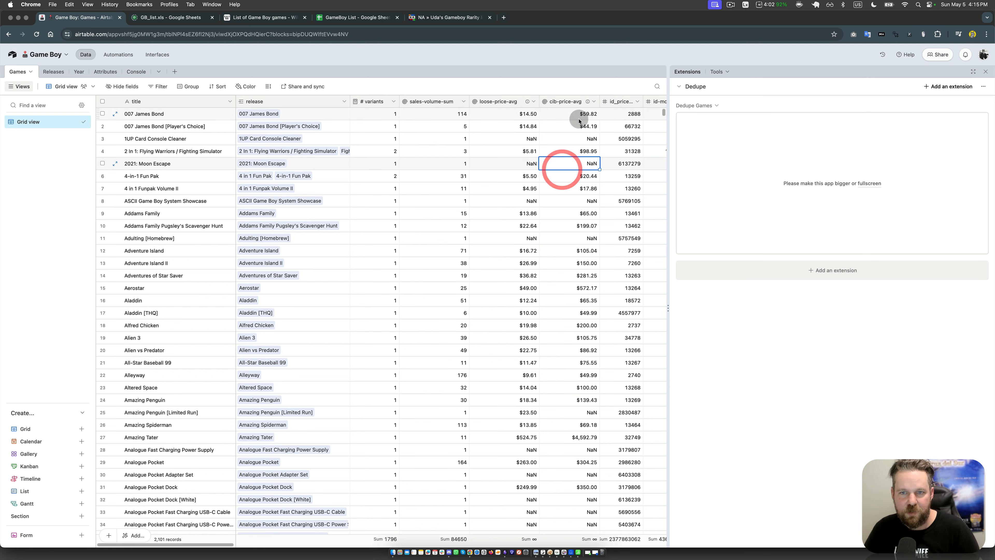
click(986, 73)
Step: Delete the loose-price and cib-price fields from the Games table
click(535, 149)
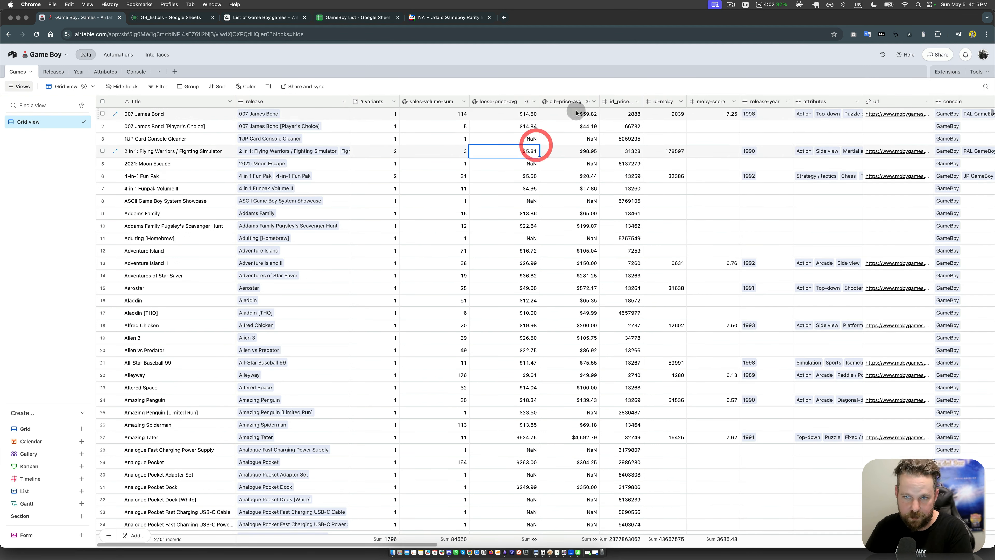
click(624, 138)
key(Right)
key(Right)
key(Right)
key(Right)
key(Right)
key(Right)
key(Right)
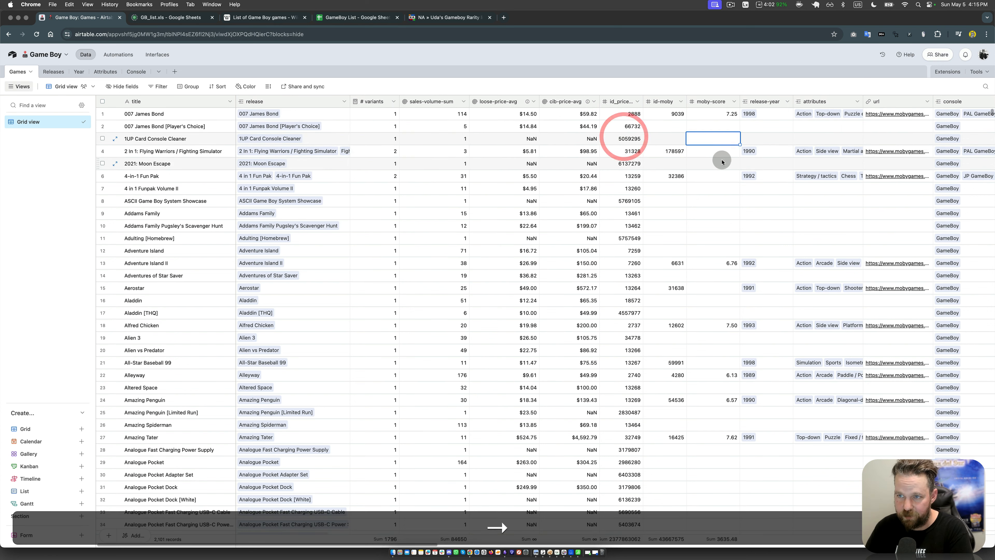
key(Right)
key(Right)
key(Right)
key(Right)
key(Right)
key(Right)
key(Right)
key(Right)
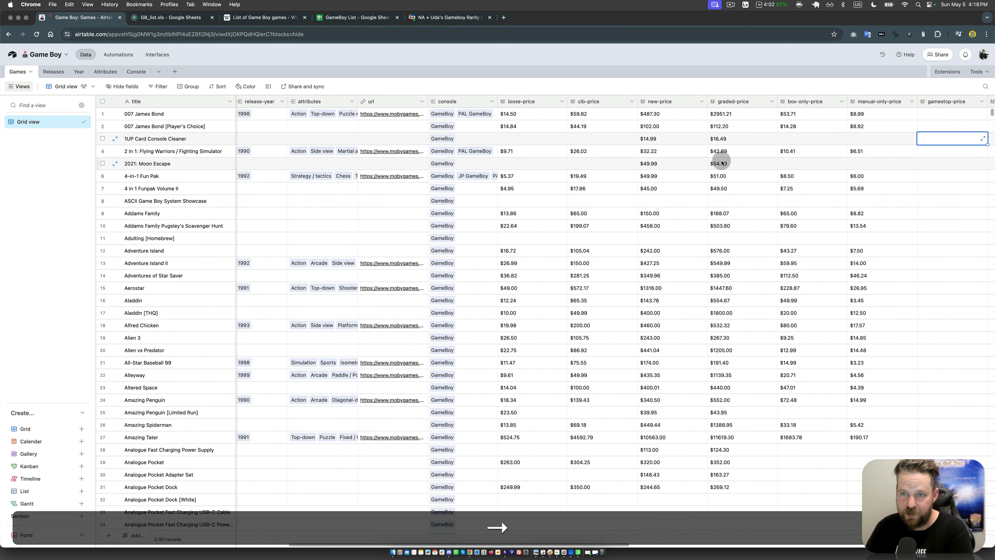
click(422, 101)
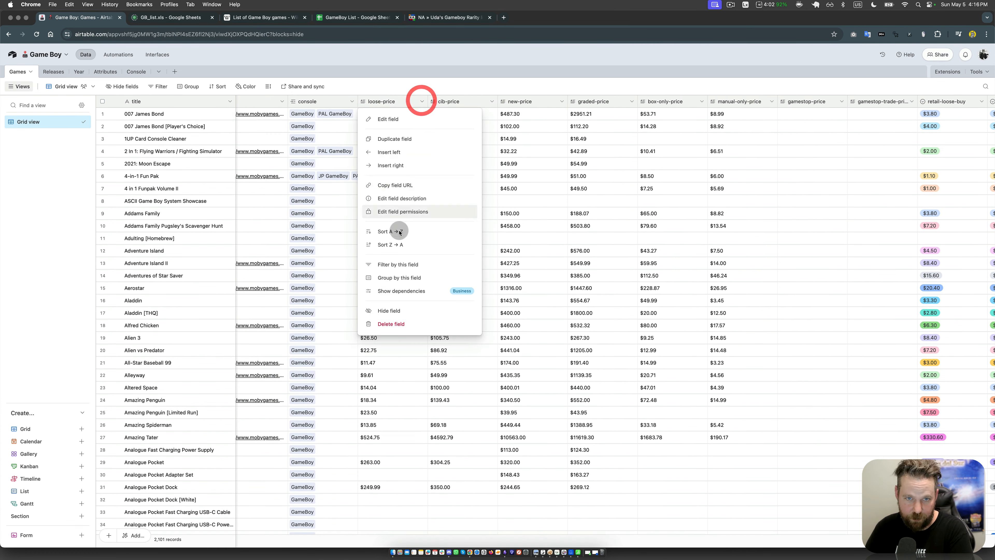
click(393, 322)
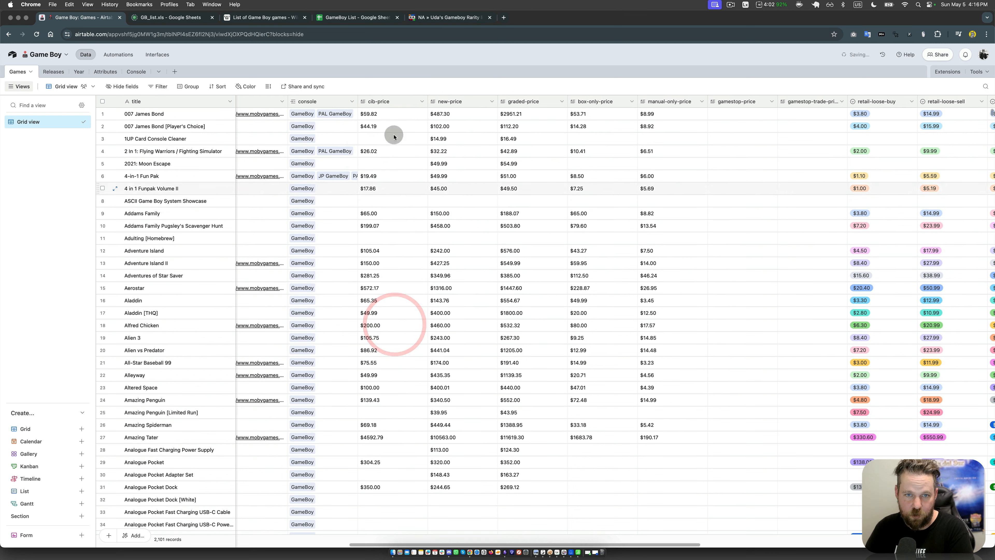
click(421, 101)
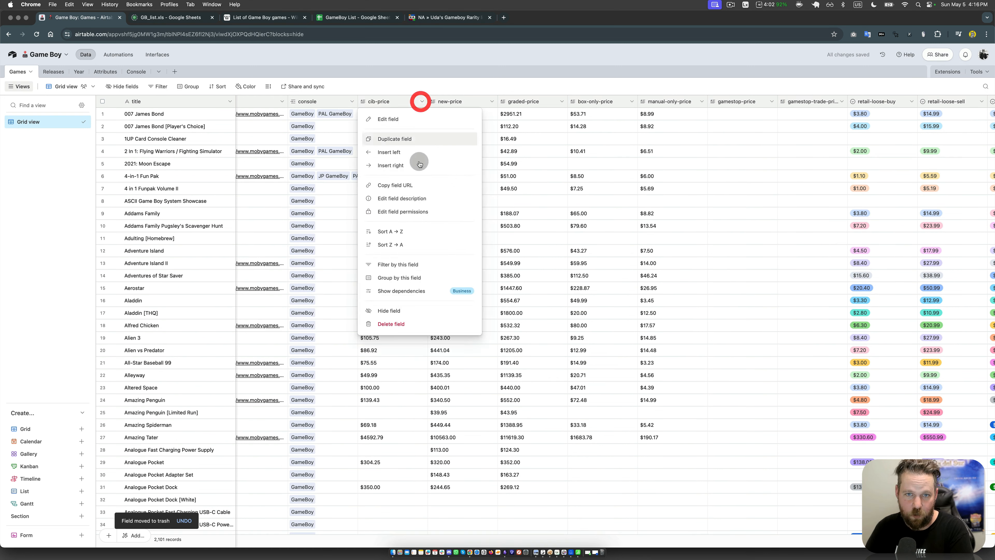
click(388, 324)
Step: Delete the new-price, graded-price, box-only-price and manual-only-price fields from the Games table
click(422, 102)
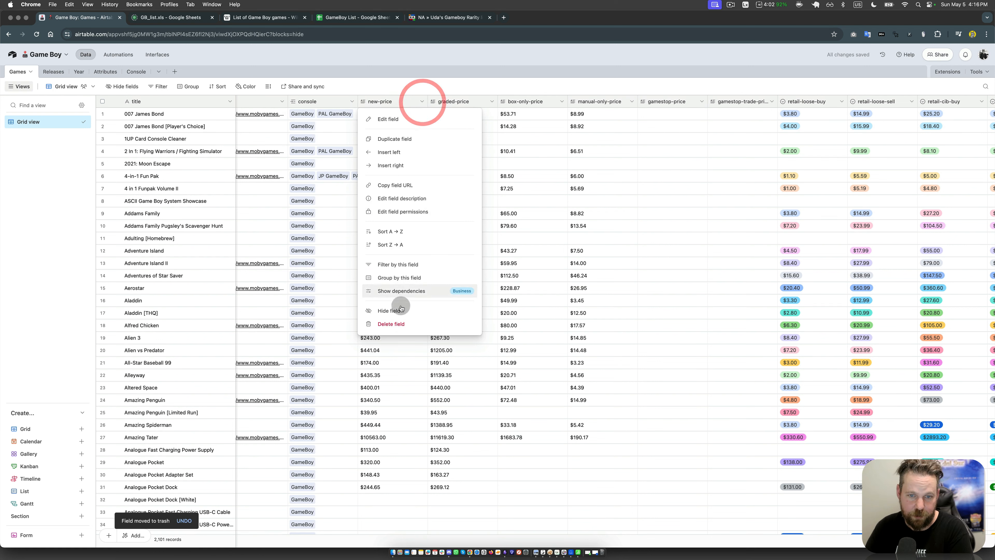
click(390, 324)
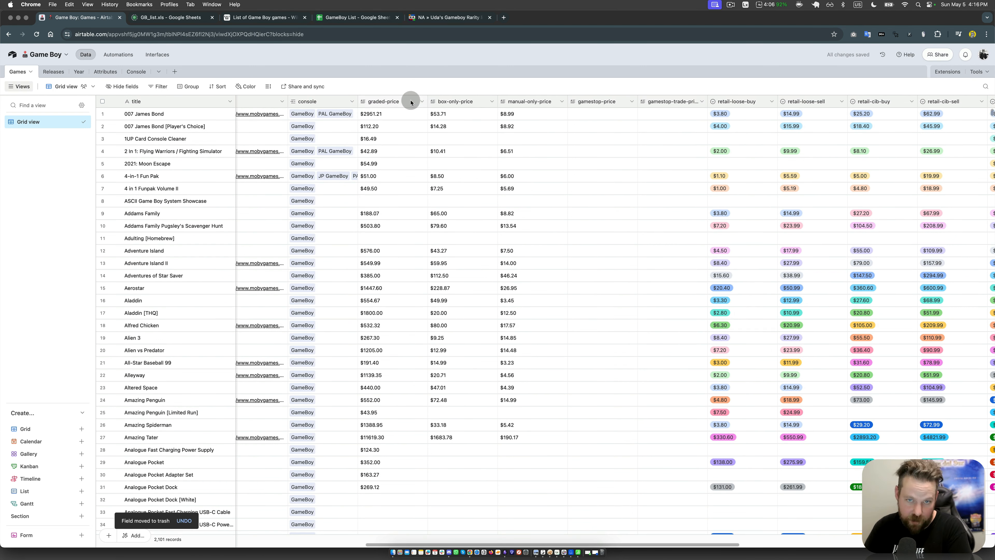
click(422, 102)
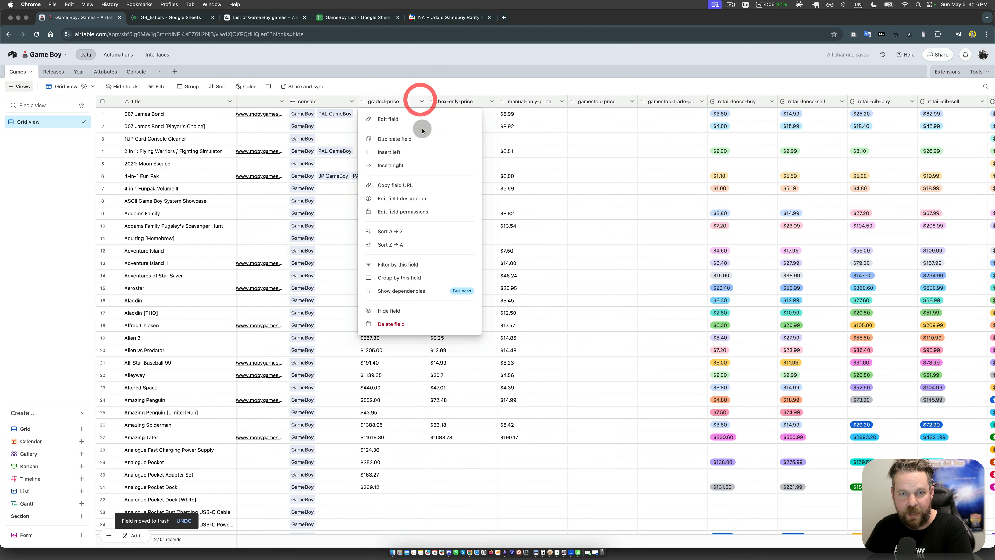
click(391, 324)
click(421, 101)
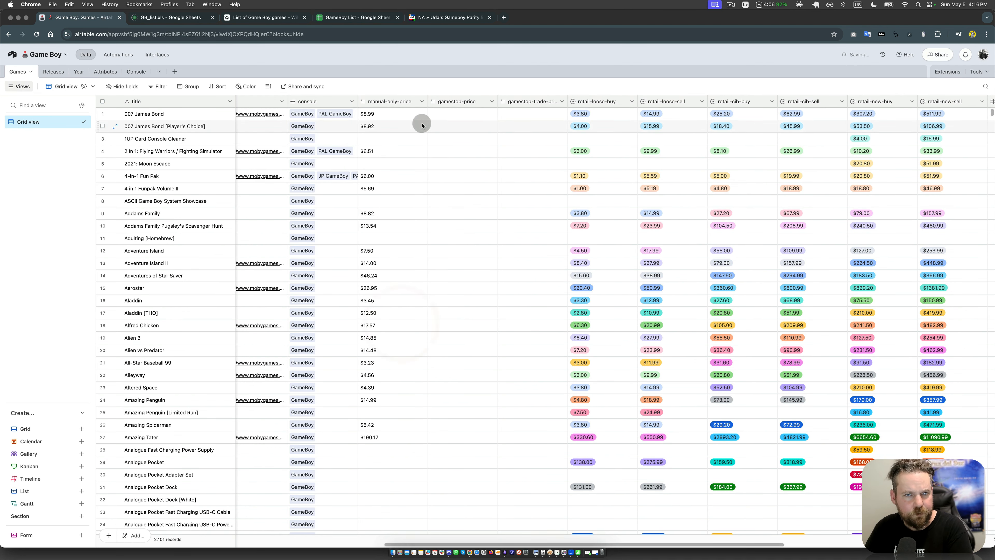
click(422, 102)
click(396, 330)
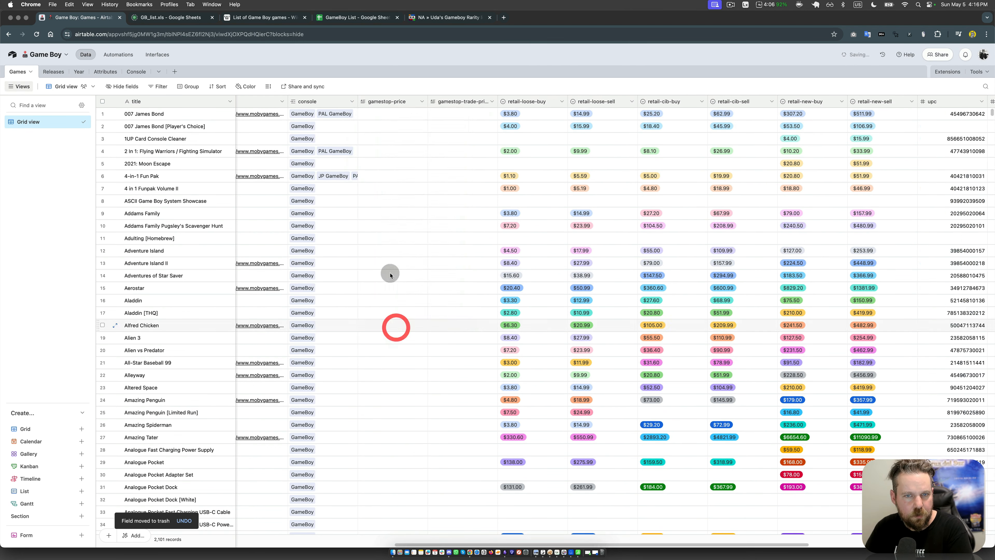
Step: Delete both gamestop fields, the price and the trade price, from the Games table
click(423, 102)
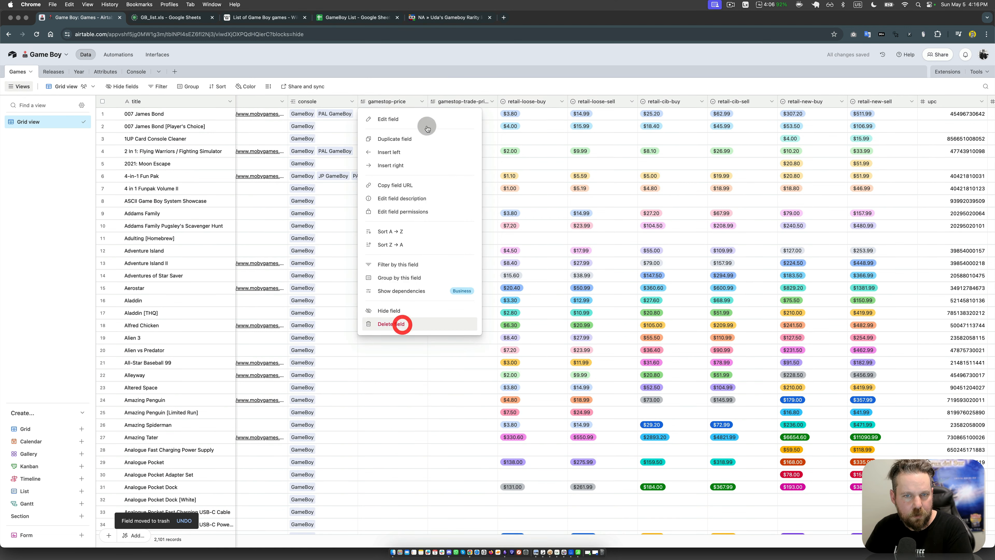
click(418, 101)
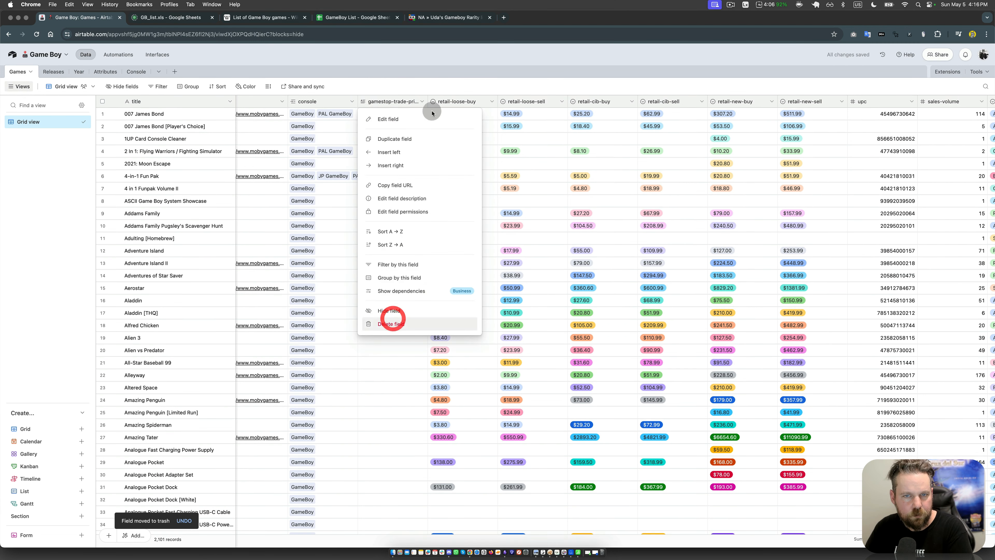
click(391, 324)
Step: Delete the retail-loose-buy, retail-loose-sell, retail-cib-buy and retail-cib-sell fields from the Games table
click(420, 101)
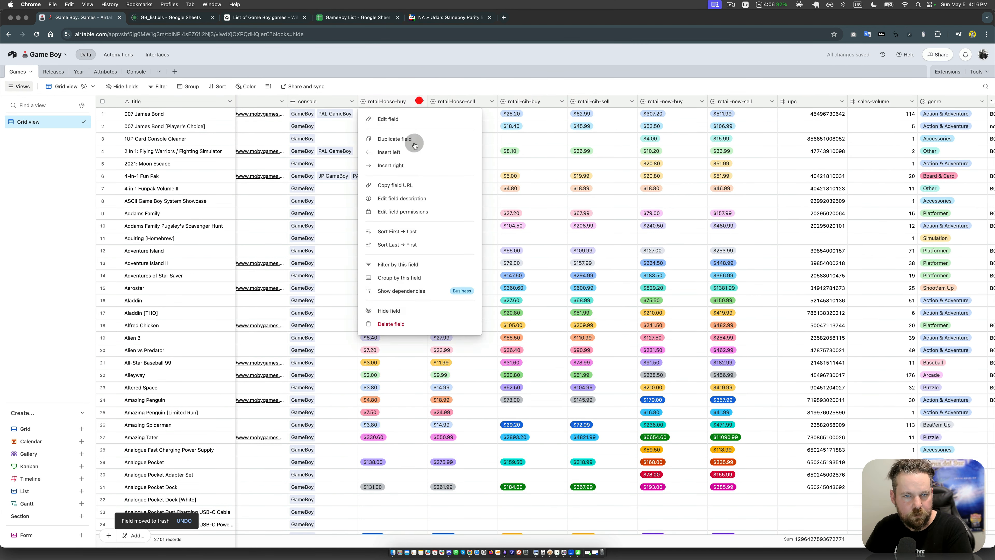
click(389, 328)
click(422, 102)
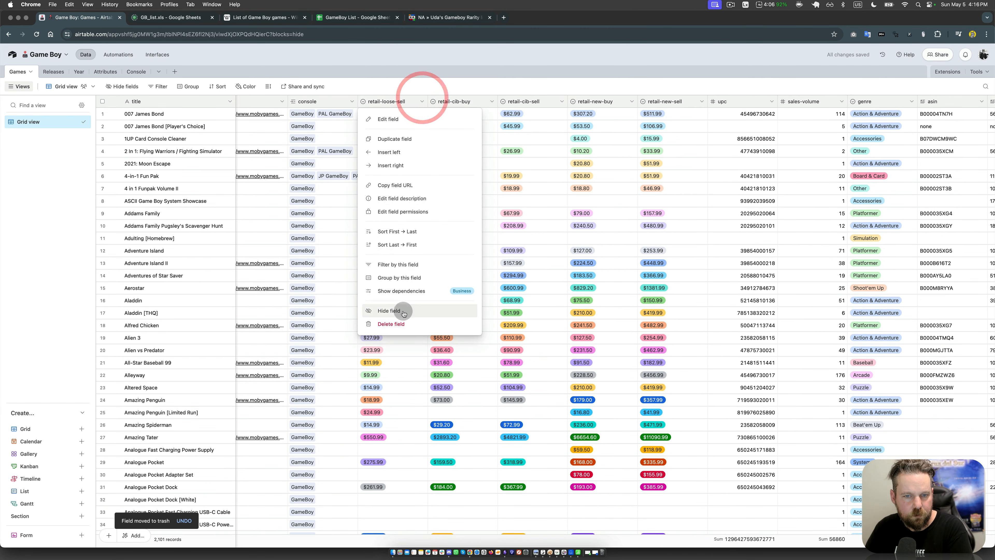
click(391, 324)
click(422, 101)
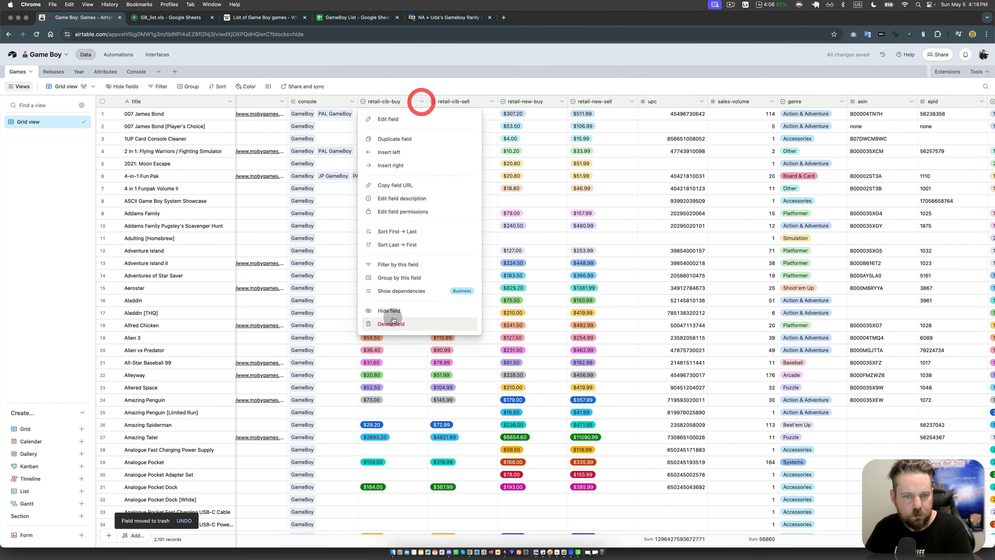
click(393, 323)
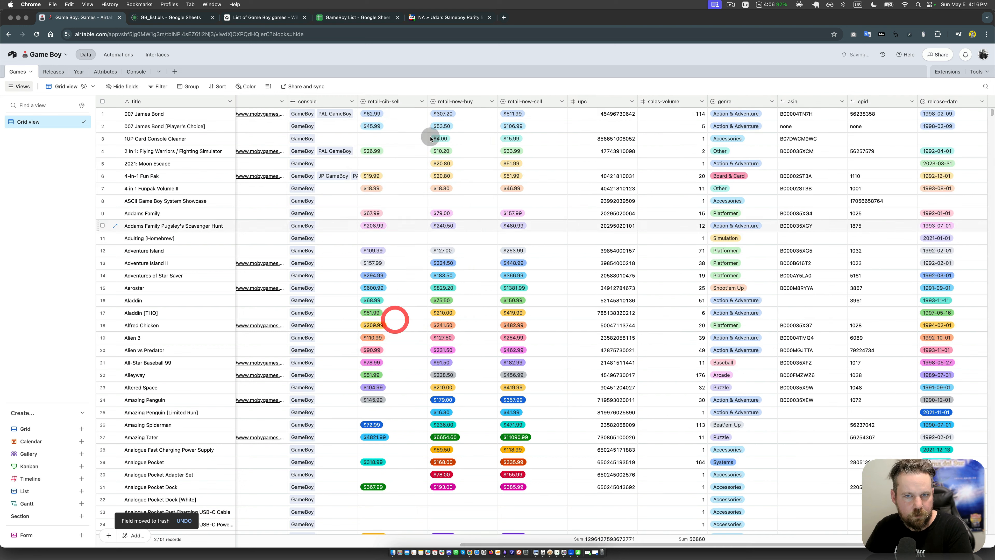
click(421, 103)
click(396, 324)
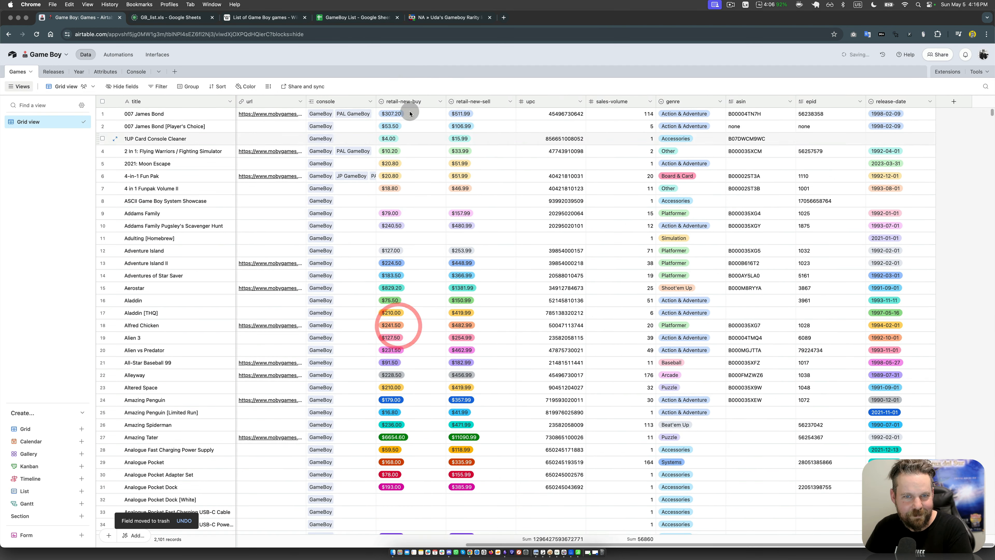
Step: Delete the retail-new-buy and retail-new-sell fields from the Games table
click(440, 101)
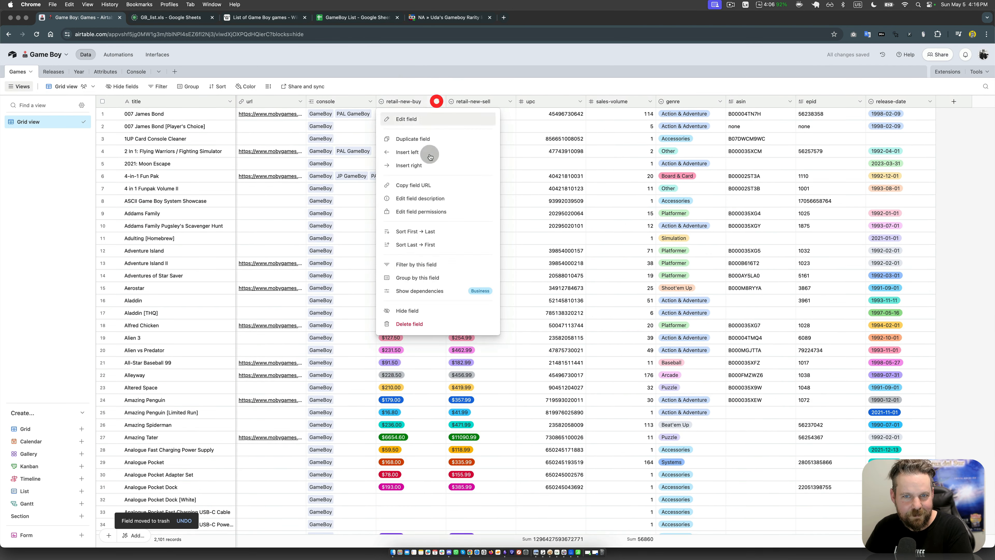
click(410, 322)
click(509, 101)
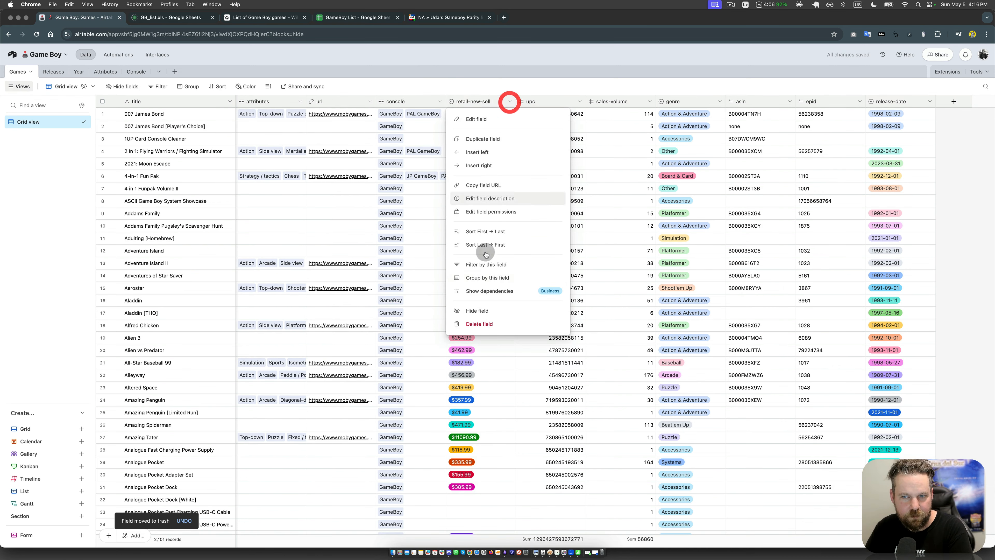
click(484, 322)
Step: Delete the upc and sales-volume fields from the Games table
click(579, 102)
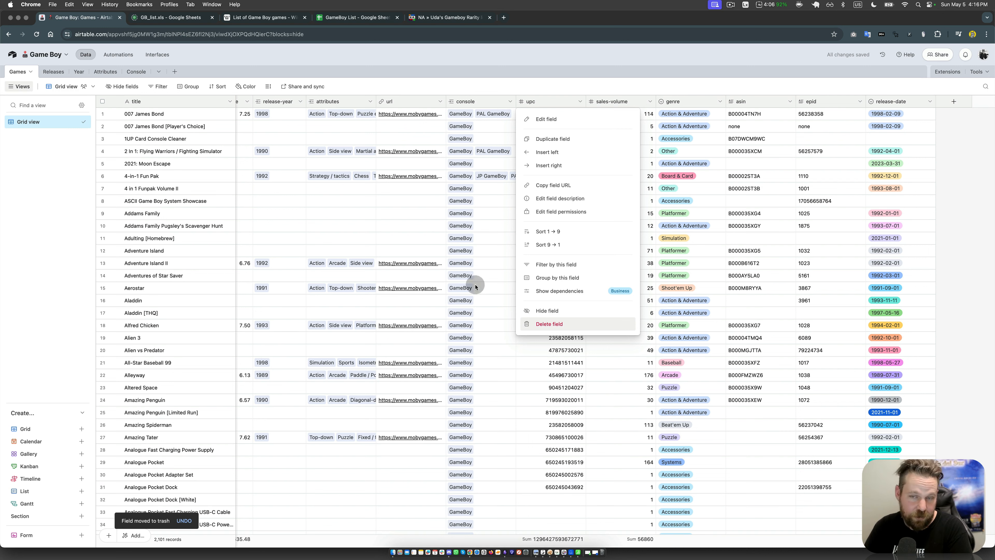
click(459, 242)
click(578, 102)
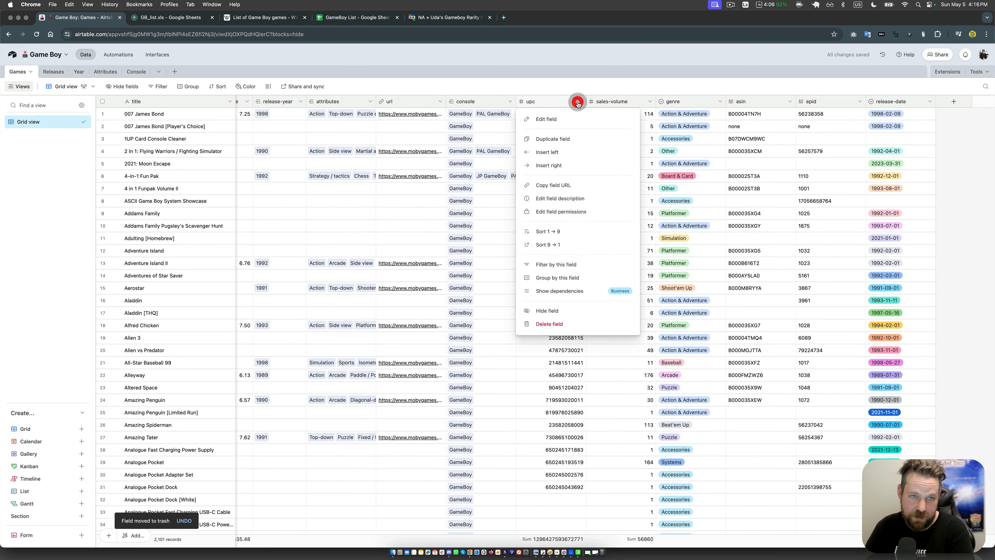
click(552, 323)
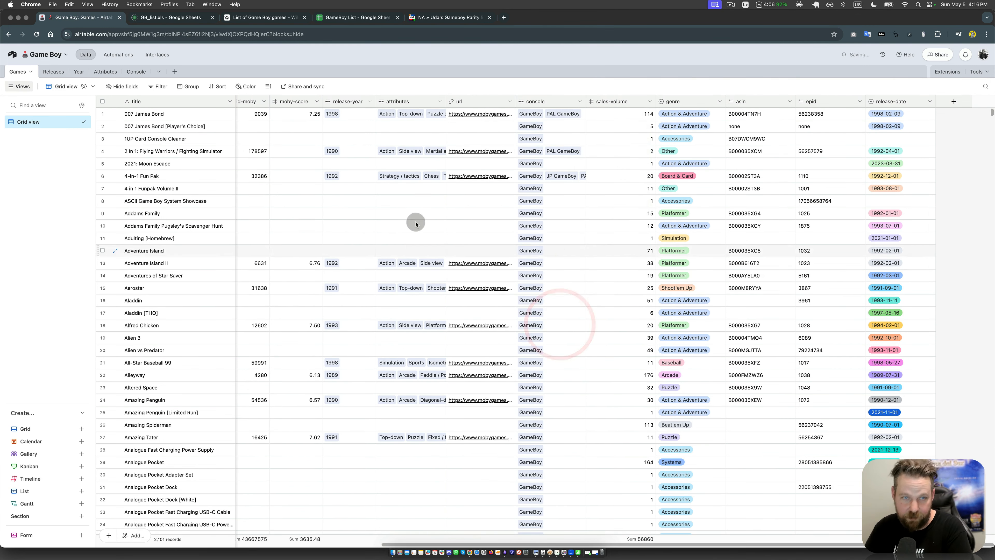
click(650, 102)
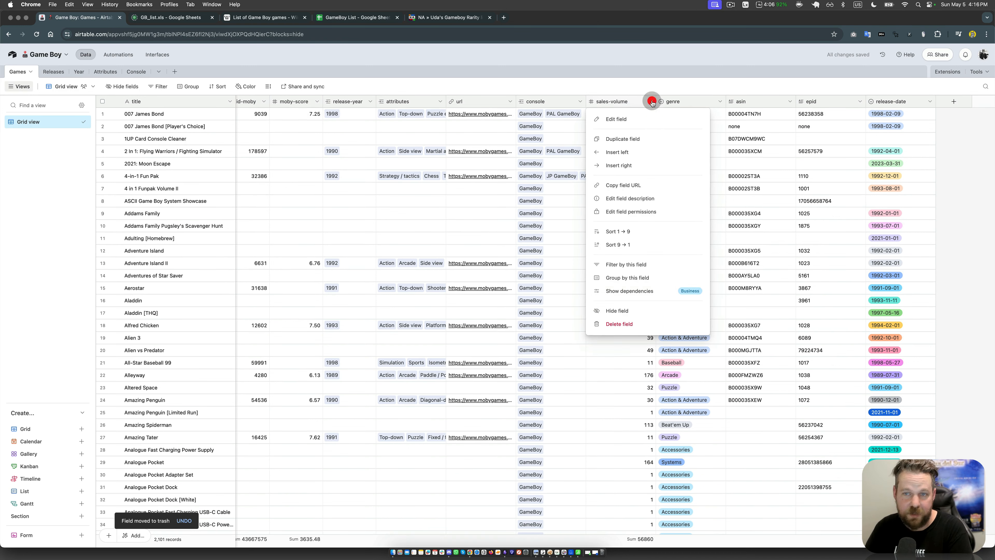
click(635, 324)
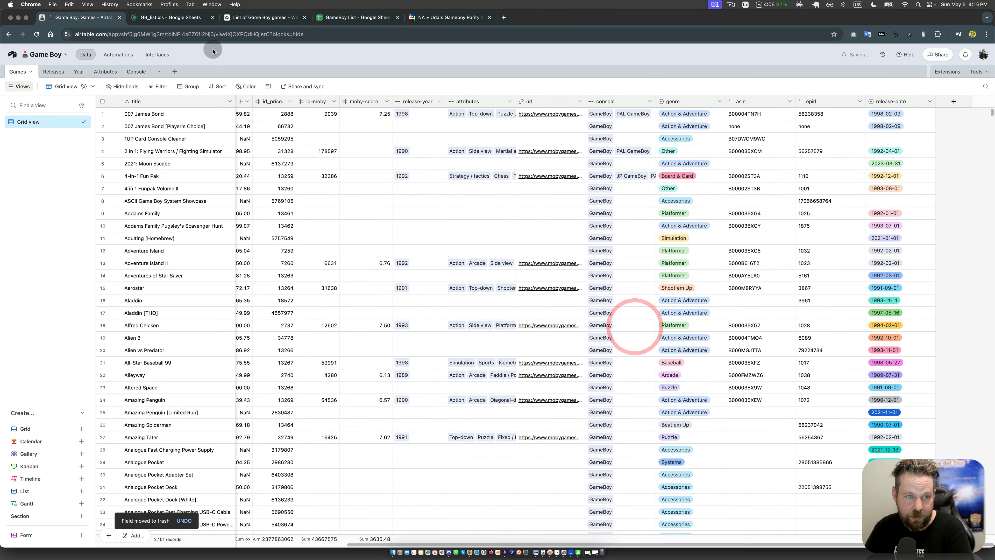
Step: Delete the asin, epid and release-date fields from the Games table
click(764, 175)
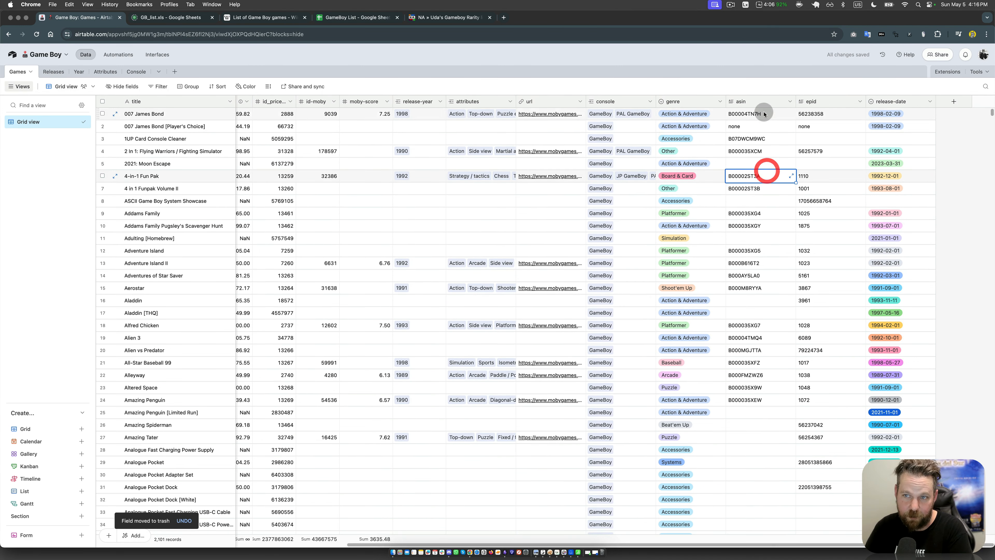
click(790, 102)
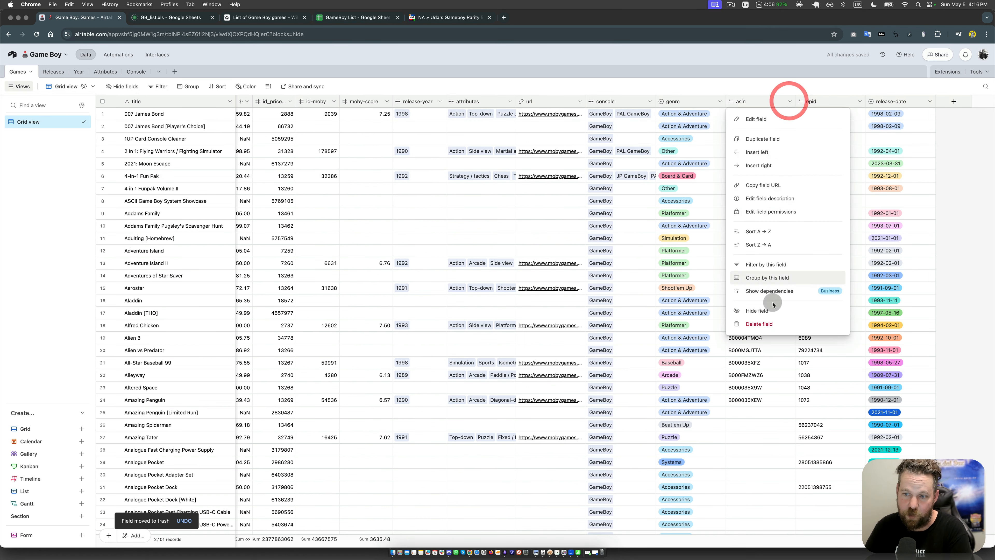
click(772, 323)
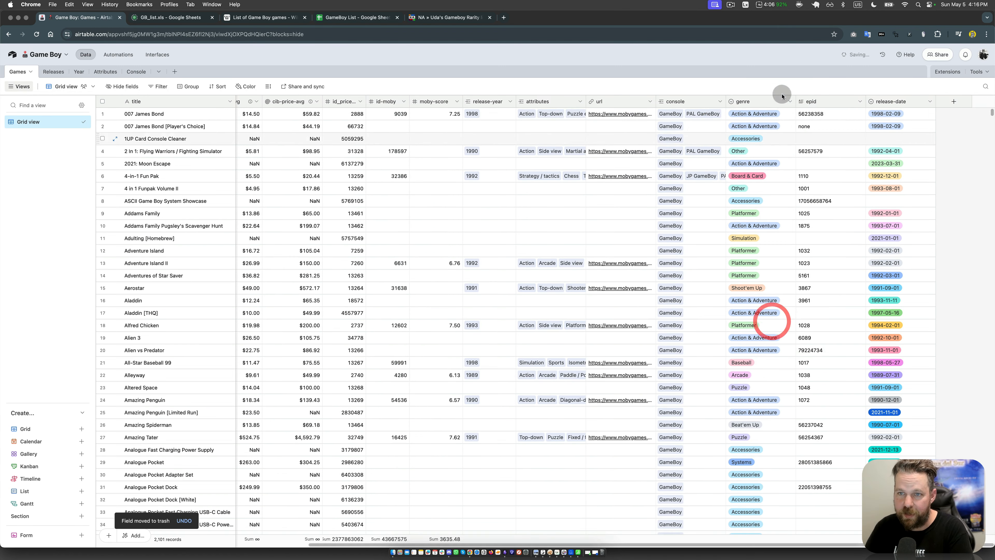
click(858, 102)
click(831, 323)
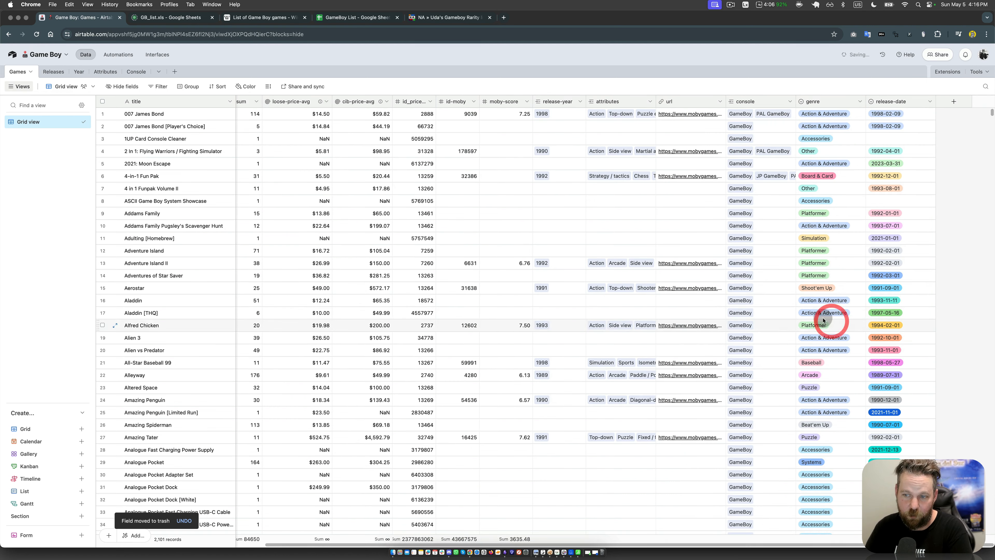
click(928, 101)
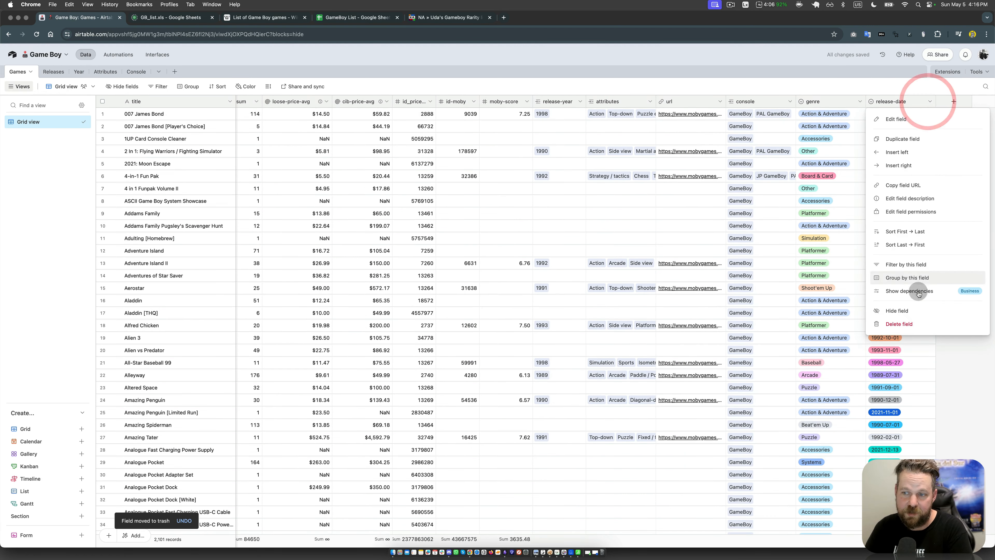
click(909, 325)
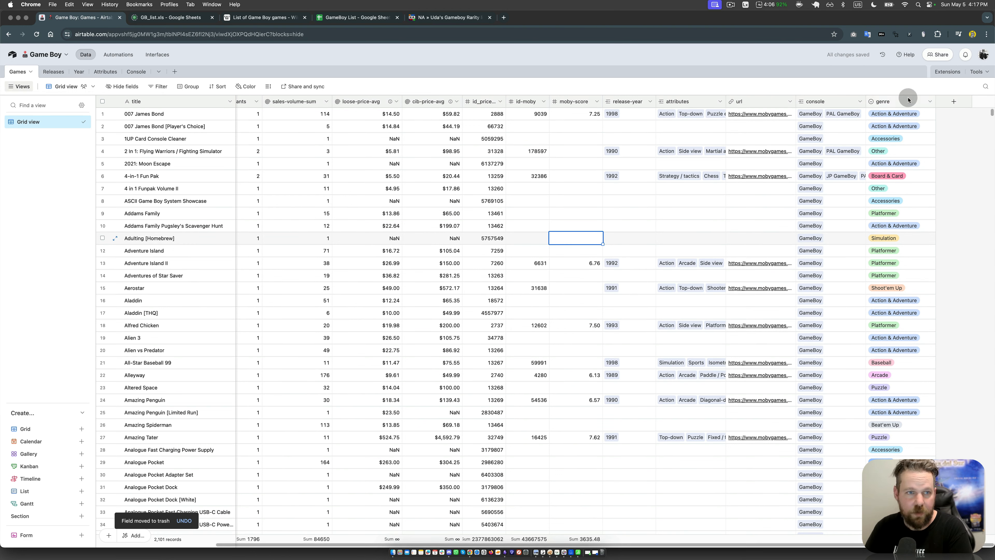
click(424, 204)
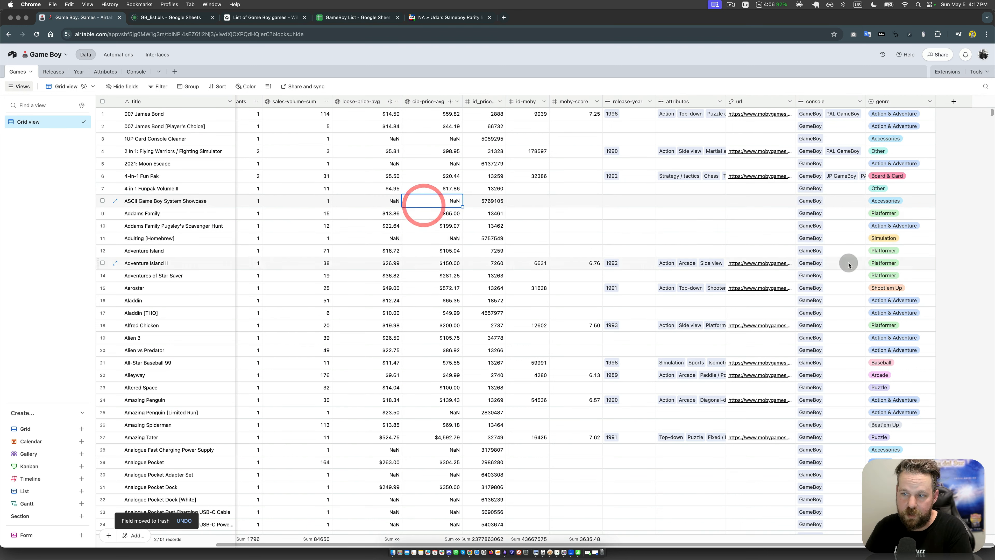
click(849, 263)
click(915, 207)
click(915, 225)
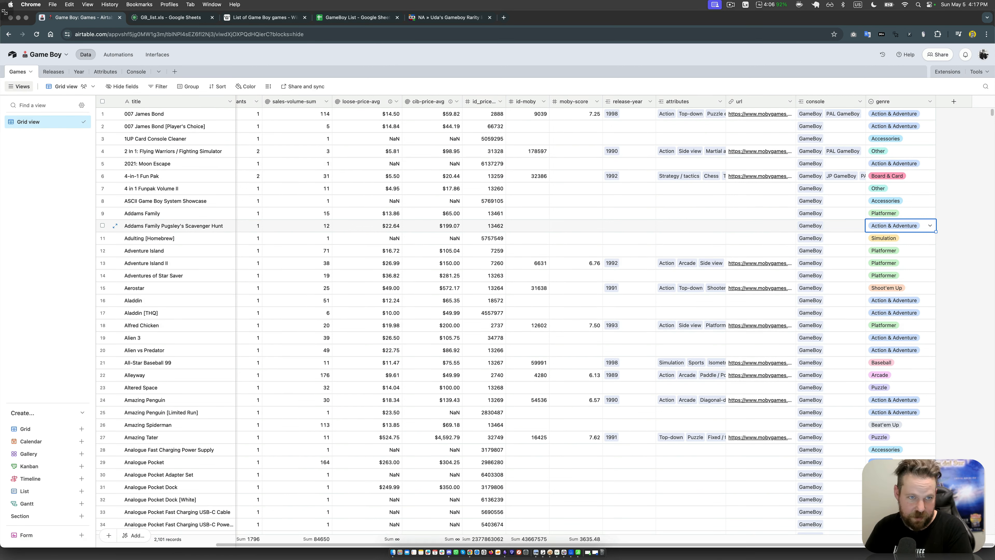
click(641, 312)
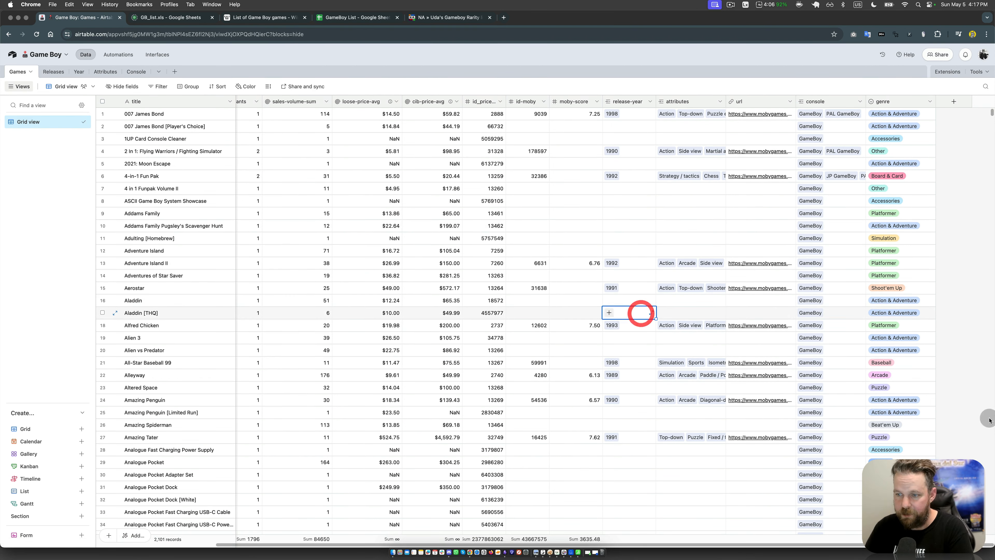
click(901, 474)
click(901, 511)
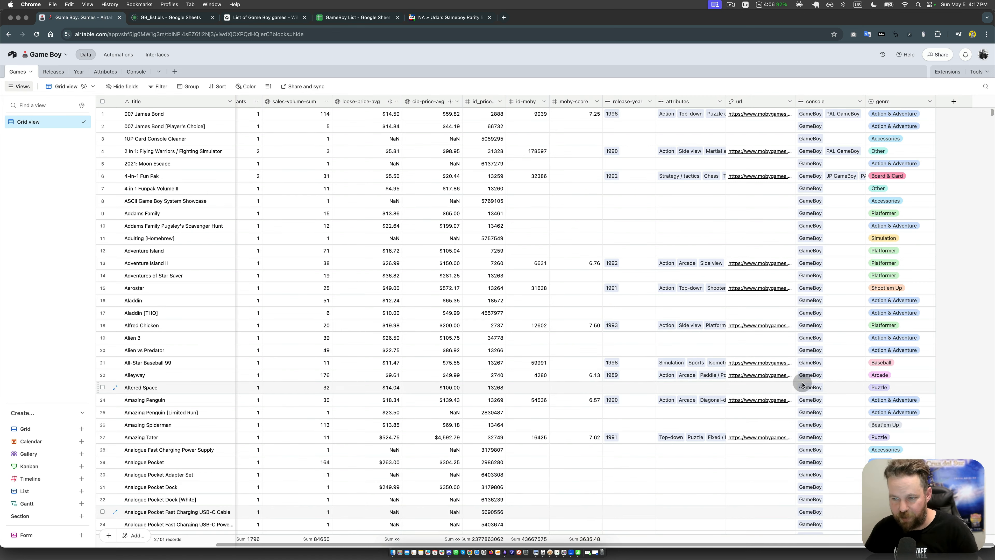
scroll(802, 383, down, 4)
scroll(802, 384, up, 4)
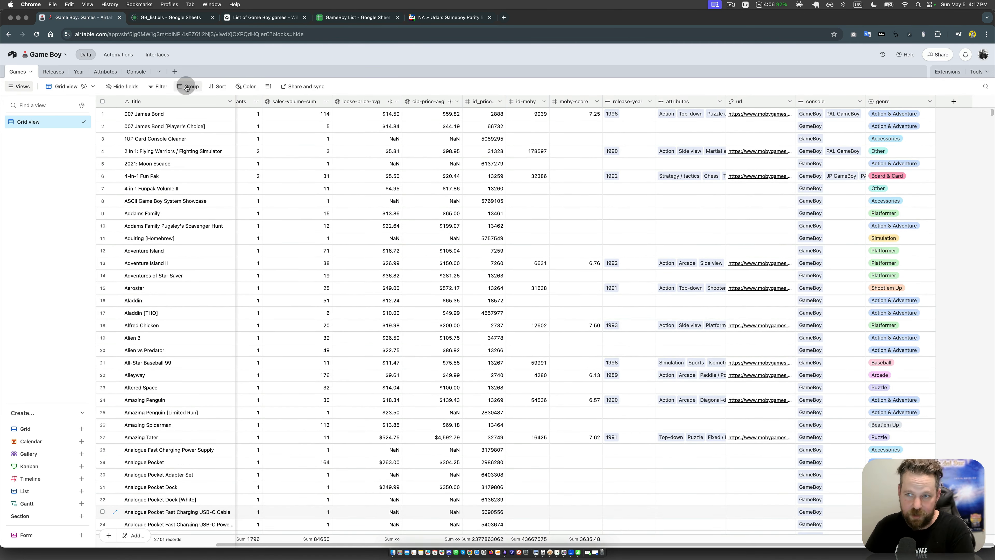
Step: Move the genre field directly after release and group the Games records by genre
drag(870, 107, 365, 122)
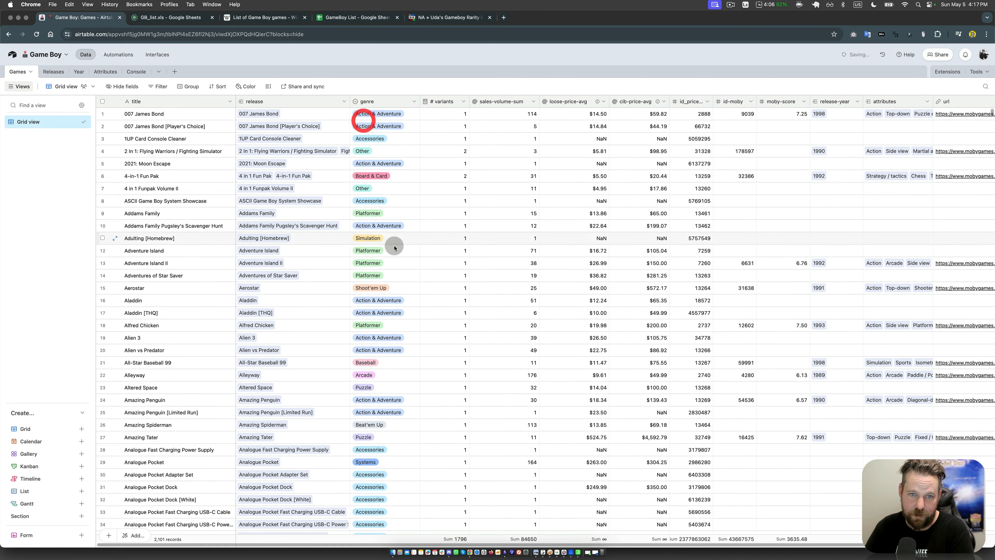
click(189, 86)
click(194, 136)
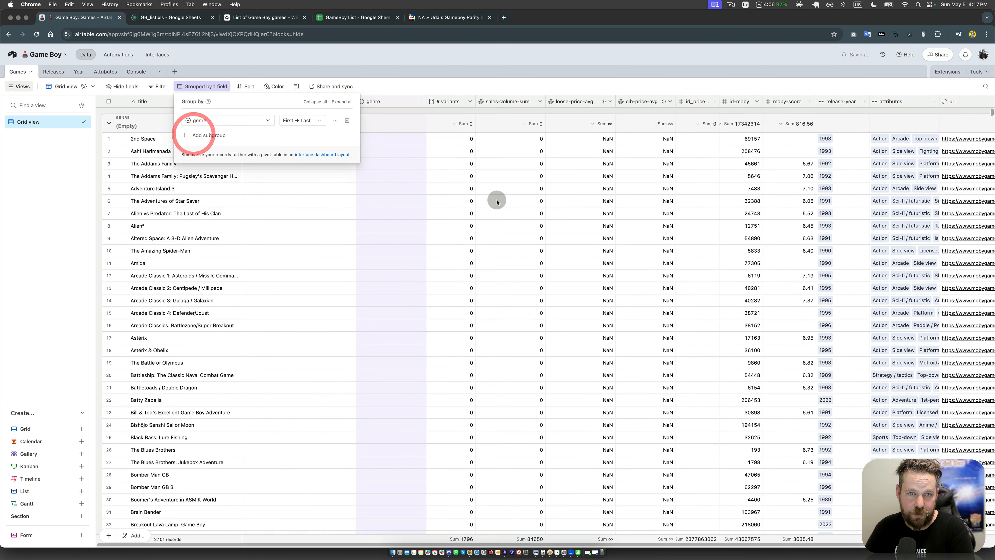
click(498, 198)
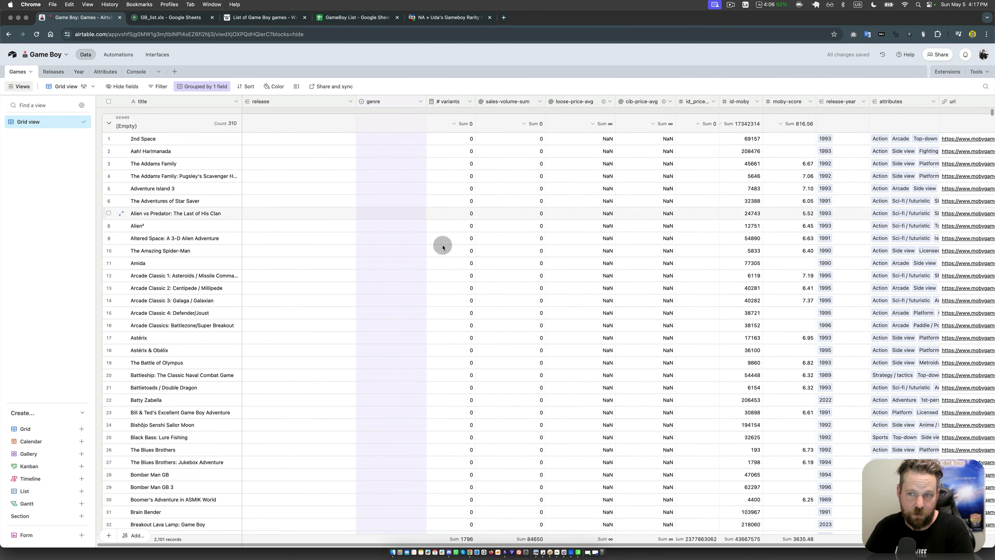
click(549, 275)
Step: Reorder the Games fields so id-moby, the price-source ID and url directly follow genre
drag(966, 101, 439, 102)
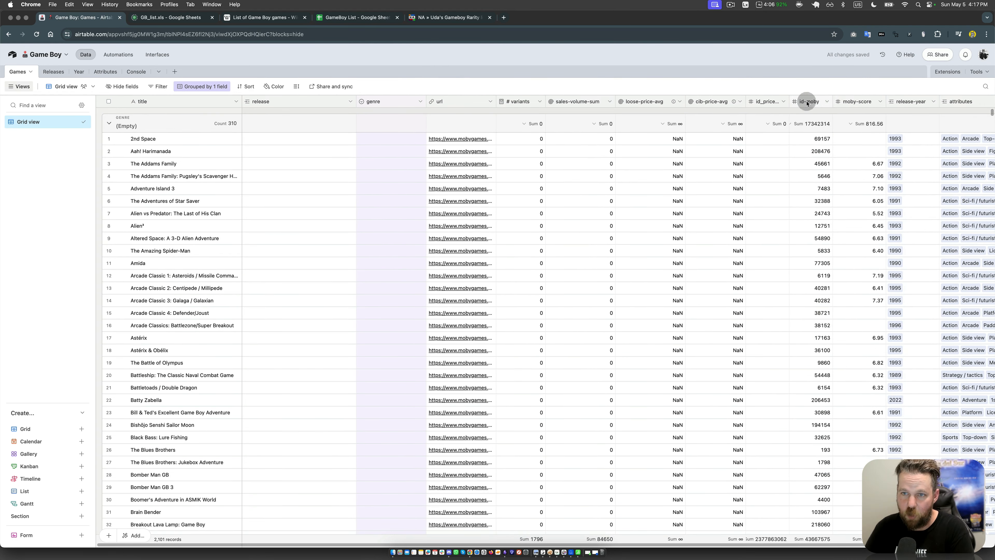
drag(807, 102, 433, 101)
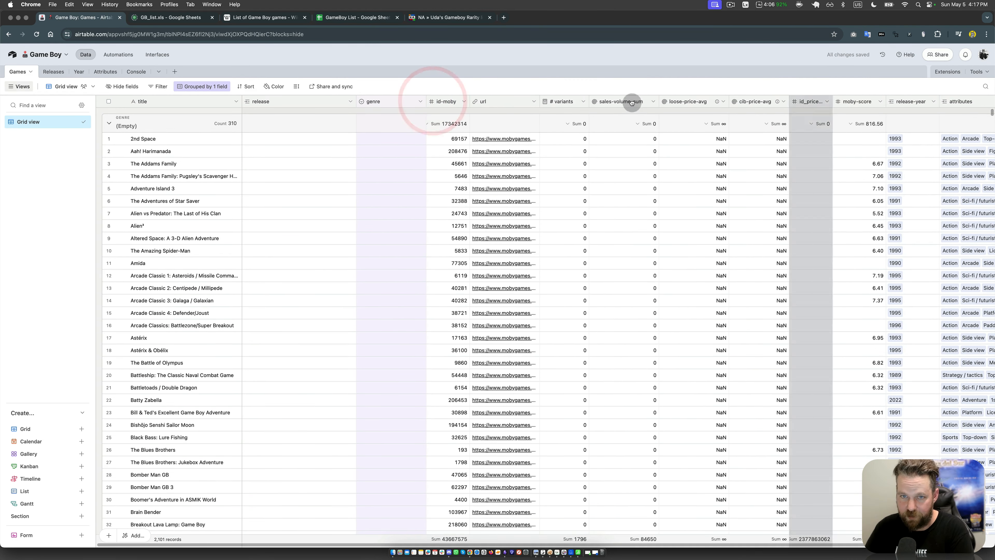
drag(632, 102, 486, 101)
click(479, 153)
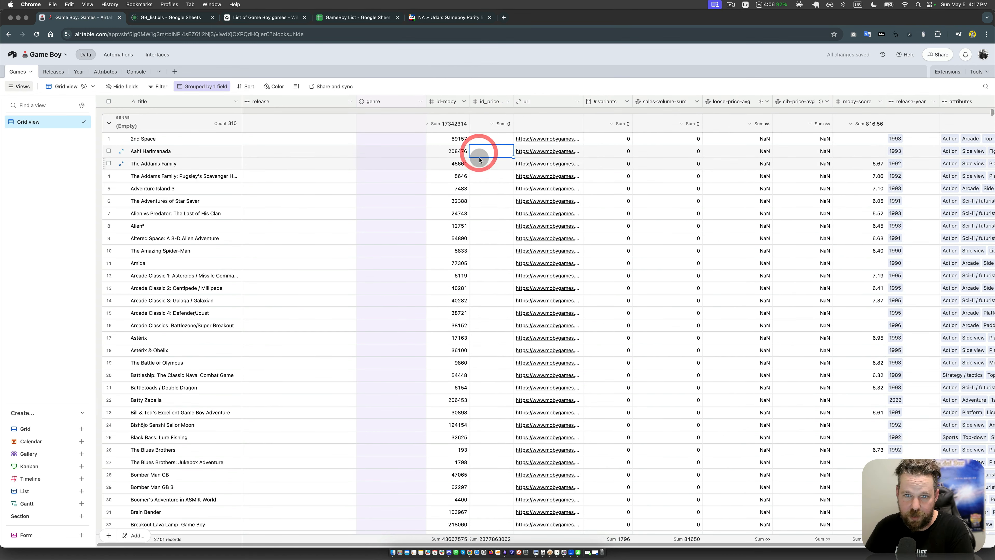
click(447, 165)
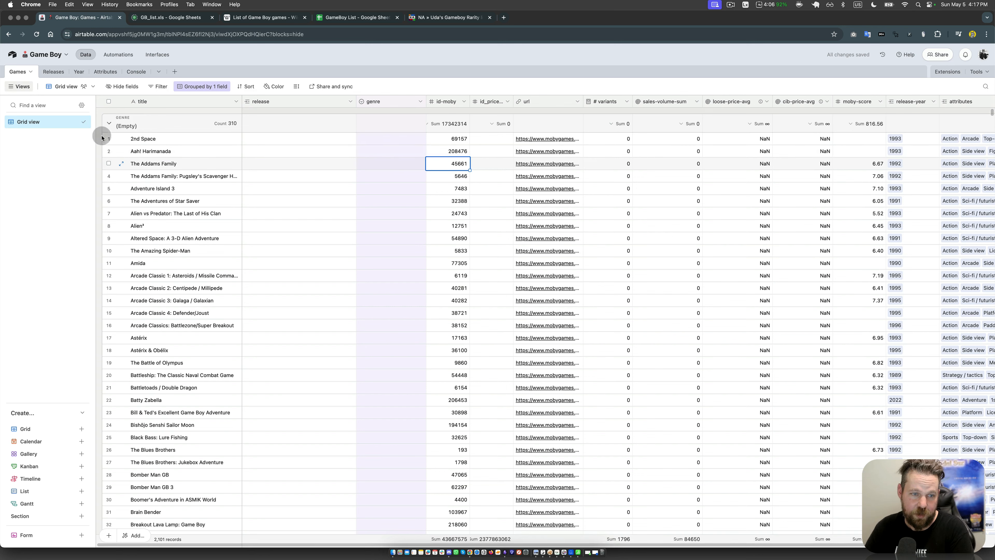
Step: Collapse the Empty and Action & Adventure genre groups
click(109, 123)
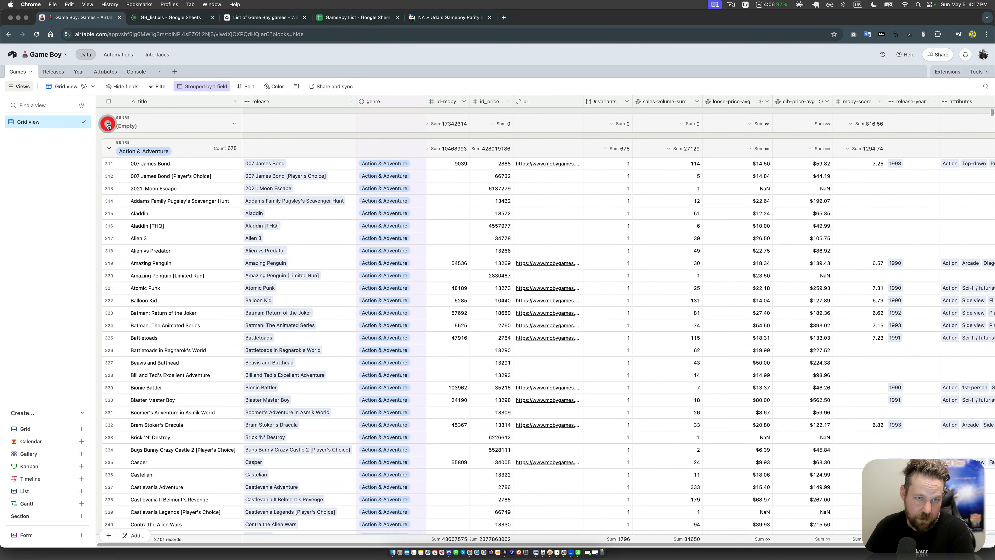
click(180, 250)
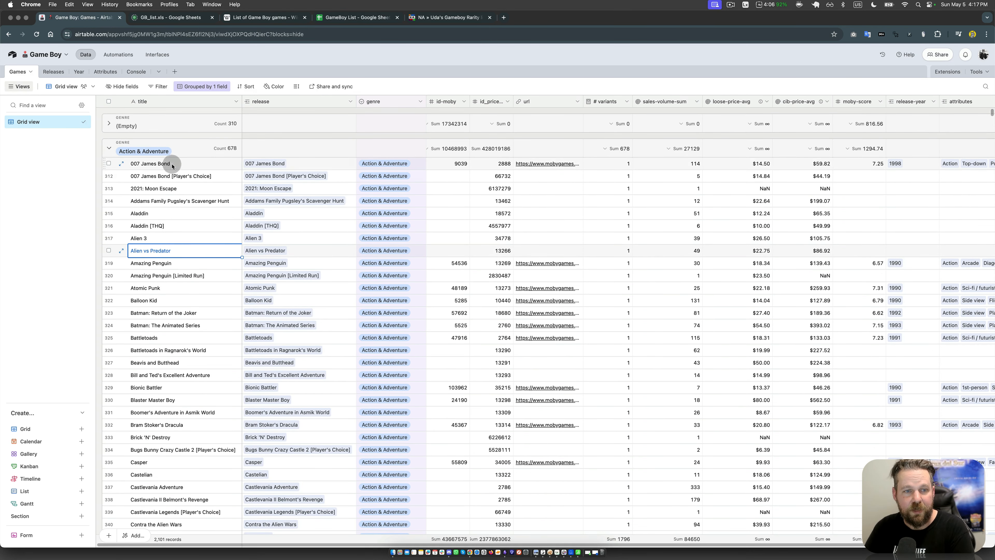
click(109, 147)
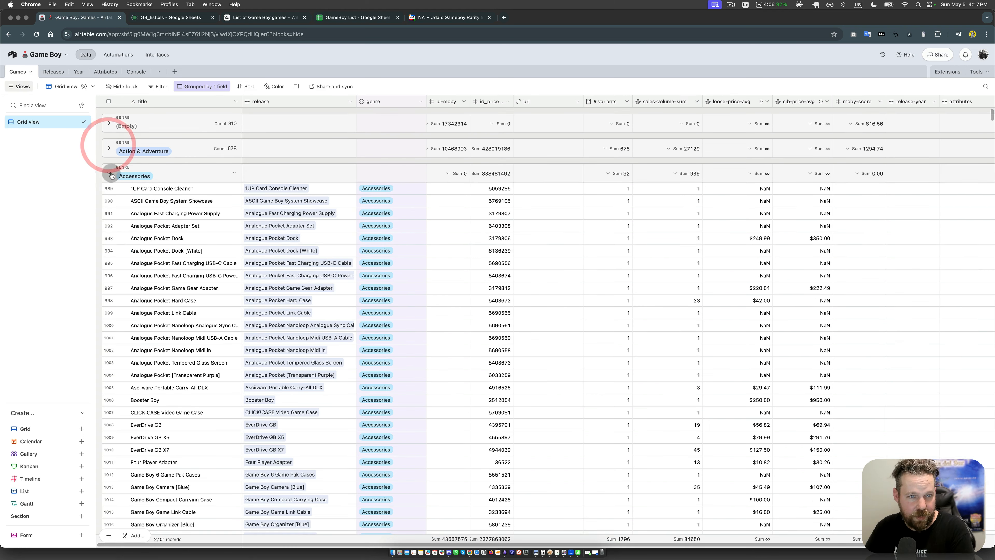
Step: Delete all records in the Accessories genre group from the Games table
click(174, 198)
scroll(203, 290, down, 10)
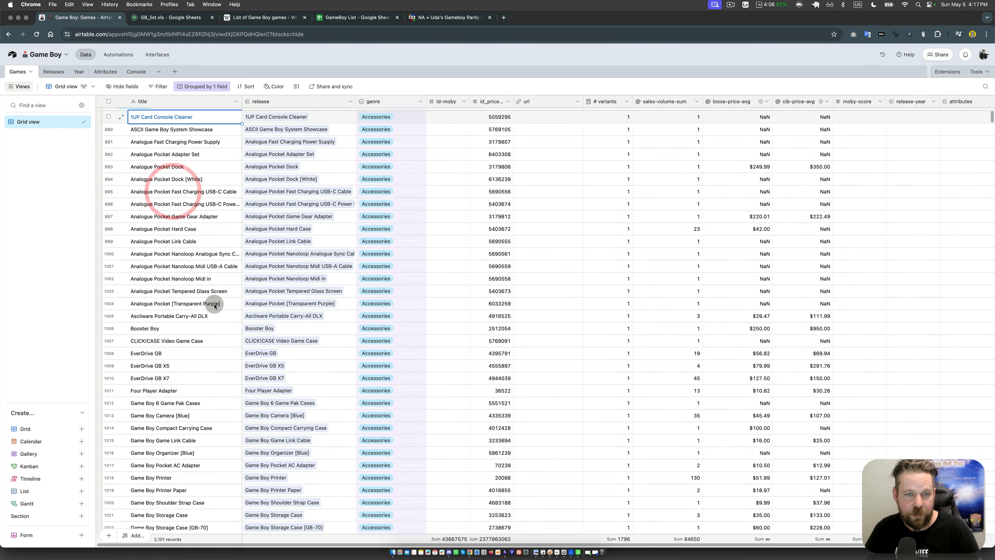
scroll(214, 306, down, 20)
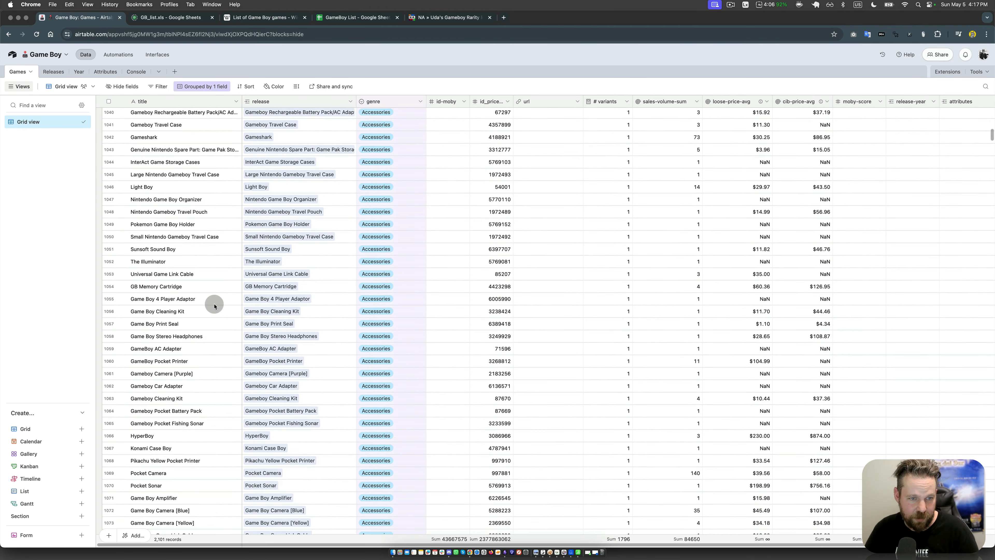
shift+click(193, 173)
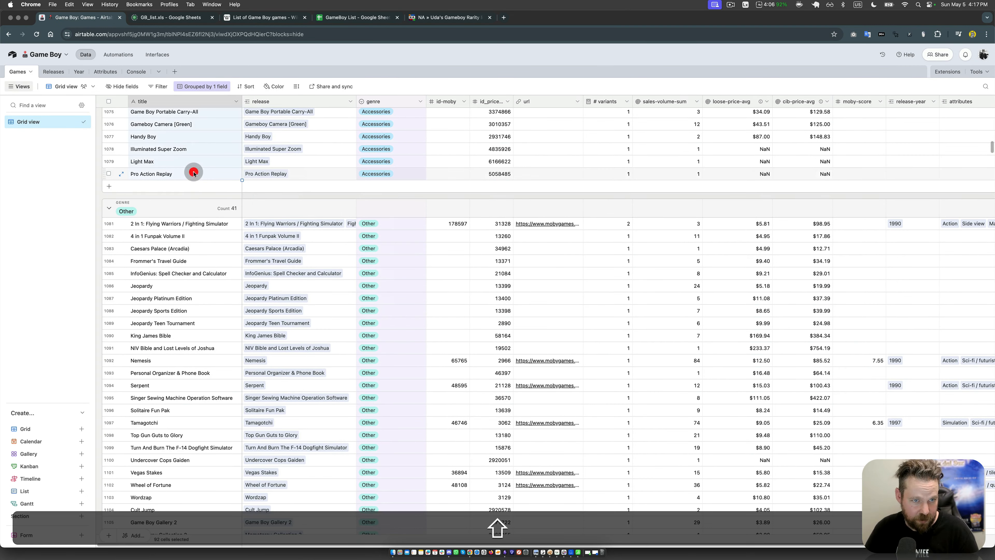
right_click(193, 171)
click(235, 201)
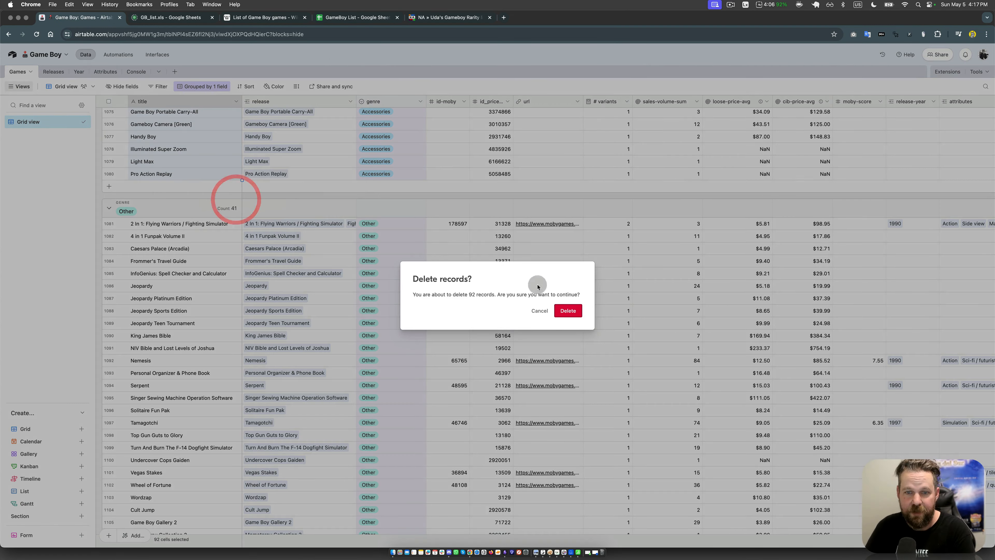
click(574, 311)
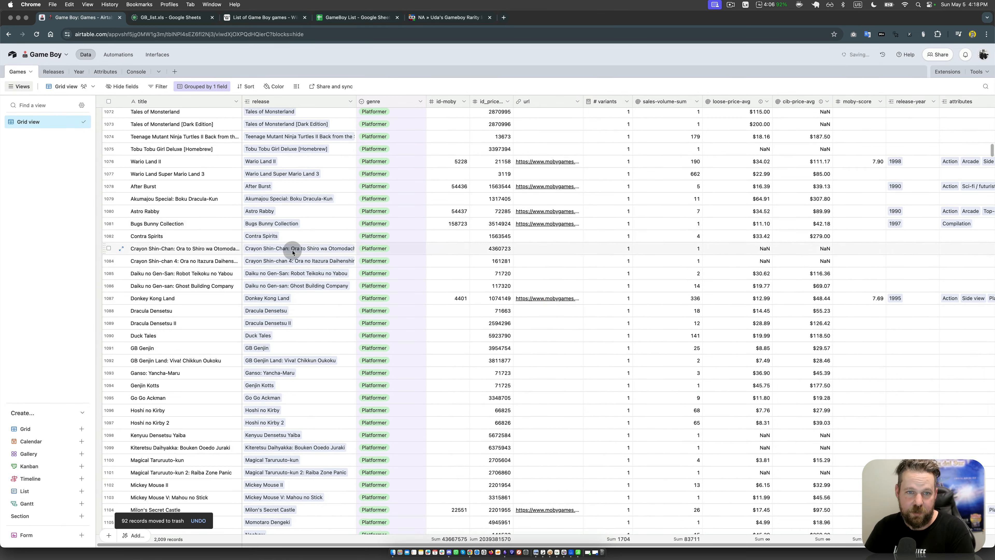
Step: Collapse the Other, Platformer, Simulation, Shoot'em Up, Baseball, Arcade, Puzzle and Beat'em Up genre groups
scroll(289, 249, up, 5)
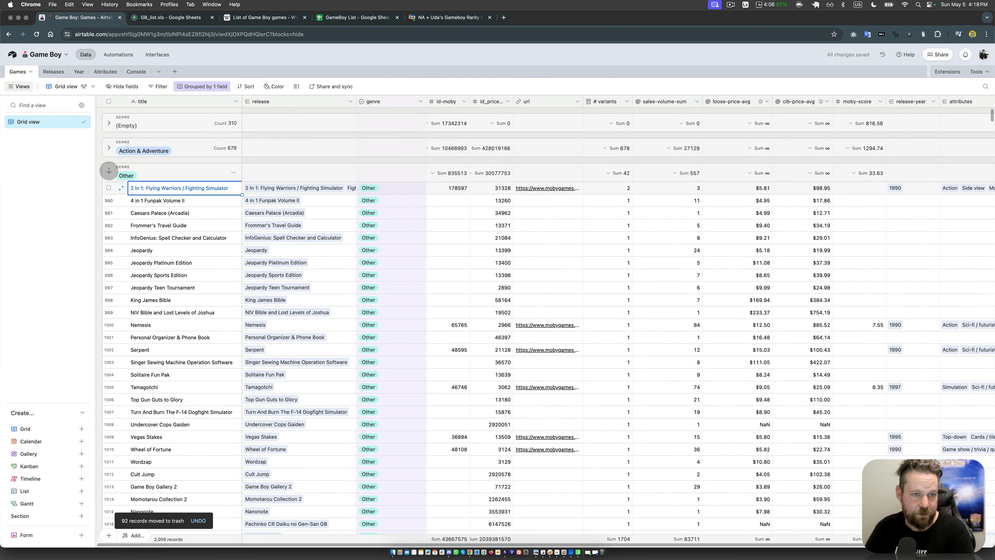
click(107, 172)
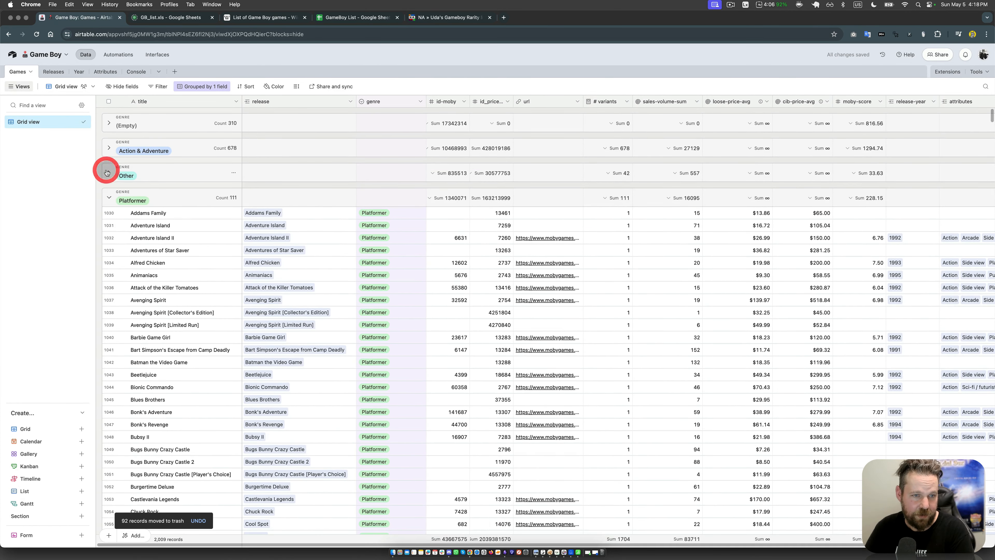
click(107, 199)
click(108, 222)
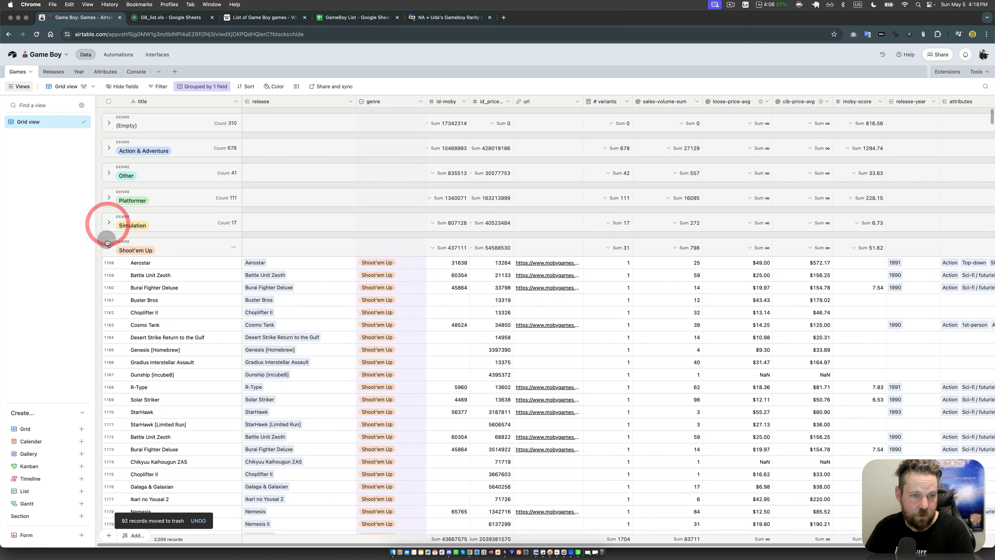
click(109, 246)
click(105, 271)
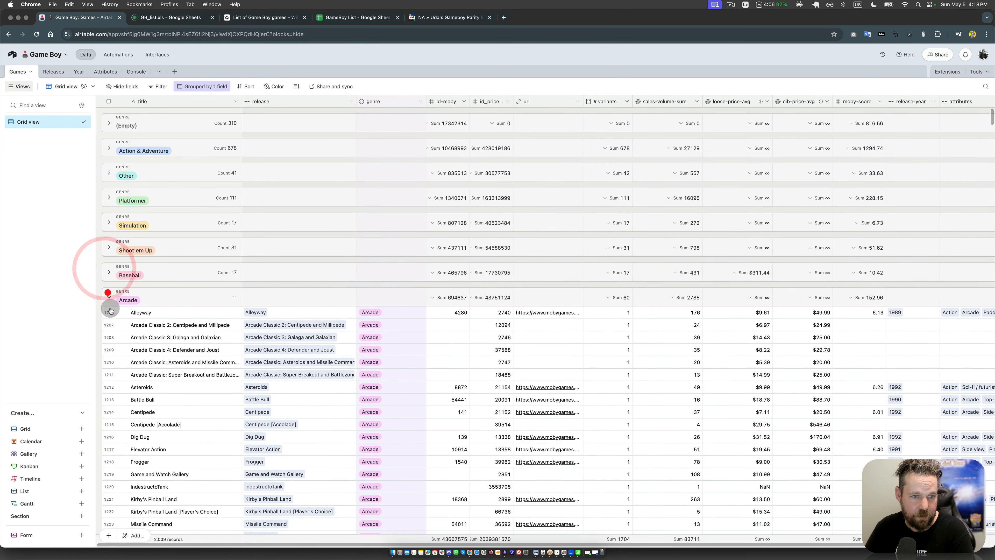
click(109, 297)
click(110, 322)
scroll(230, 328, down, 4)
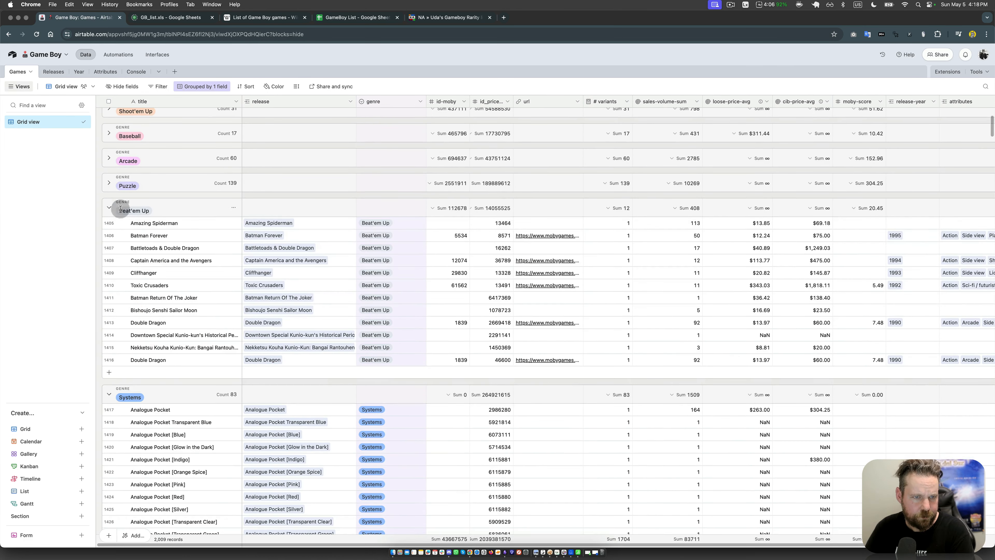
click(113, 213)
Step: Delete all records in the Systems genre group from the Games table
click(166, 251)
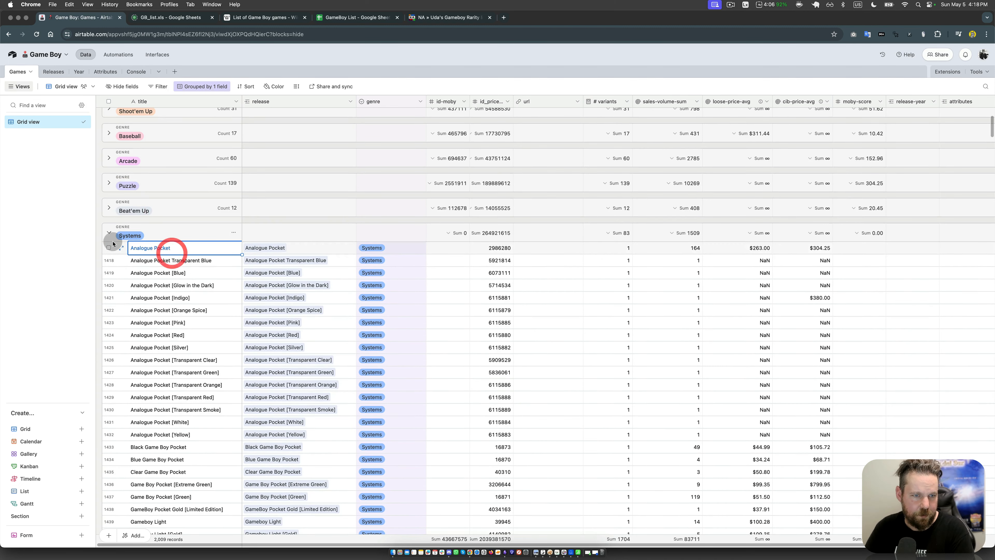
scroll(201, 331, down, 10)
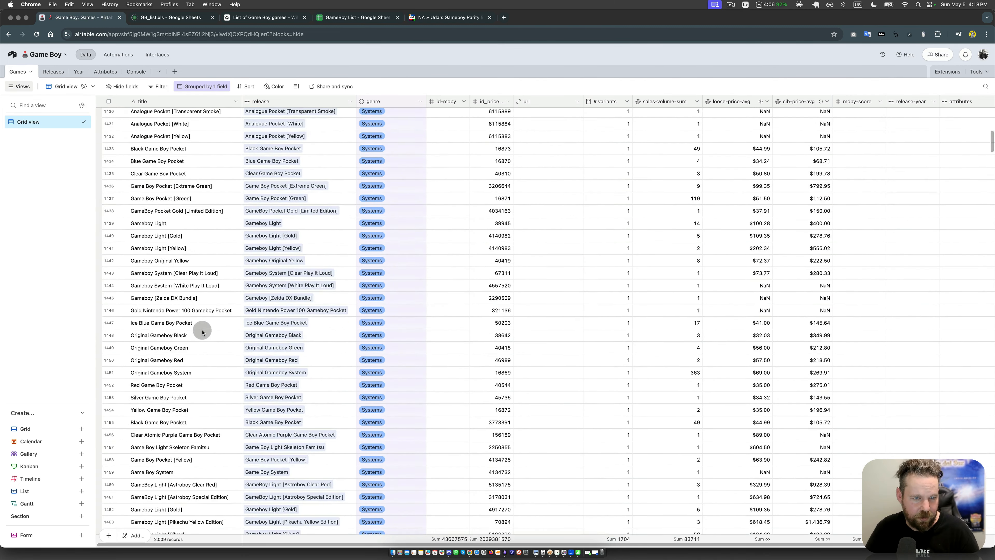
scroll(202, 333, down, 14)
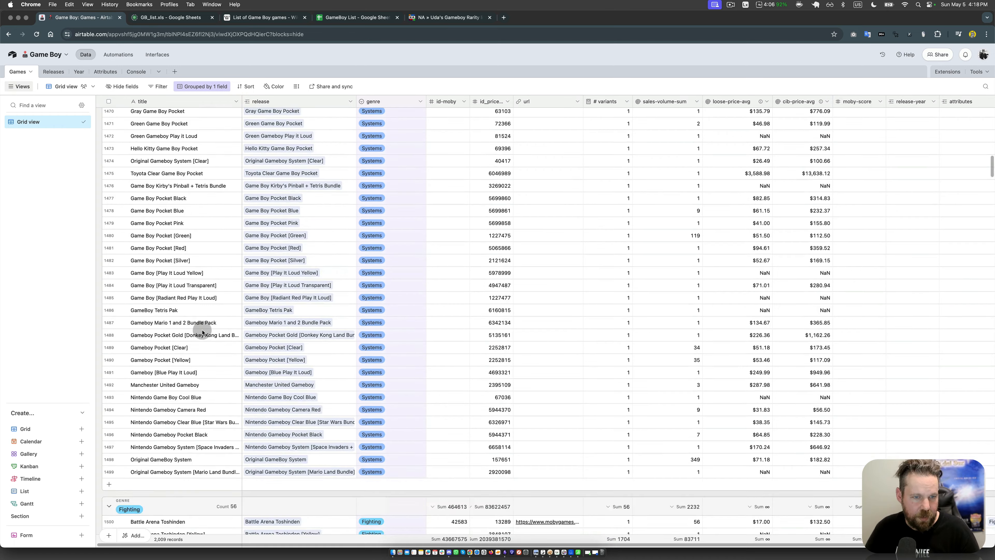
shift+click(178, 410)
right_click(178, 411)
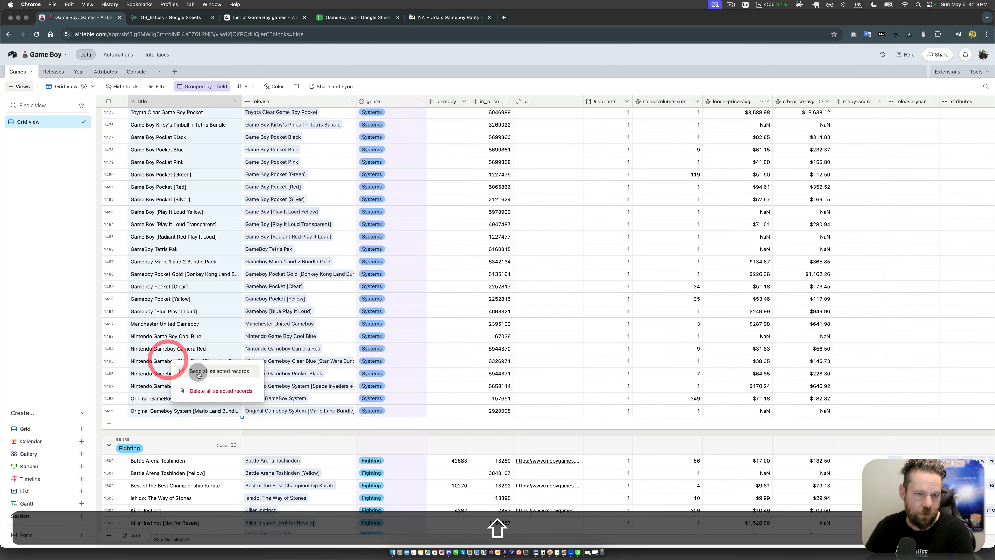
click(217, 390)
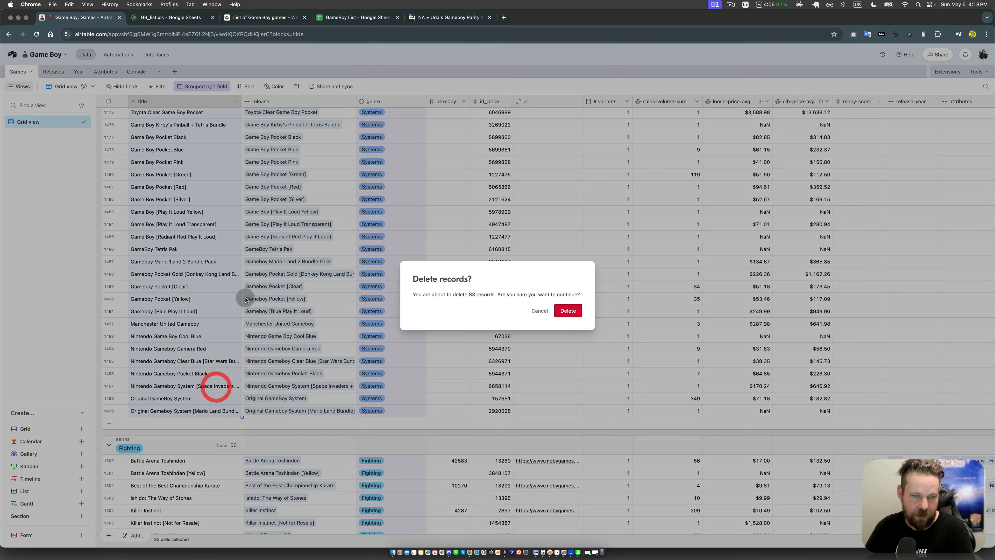
click(569, 311)
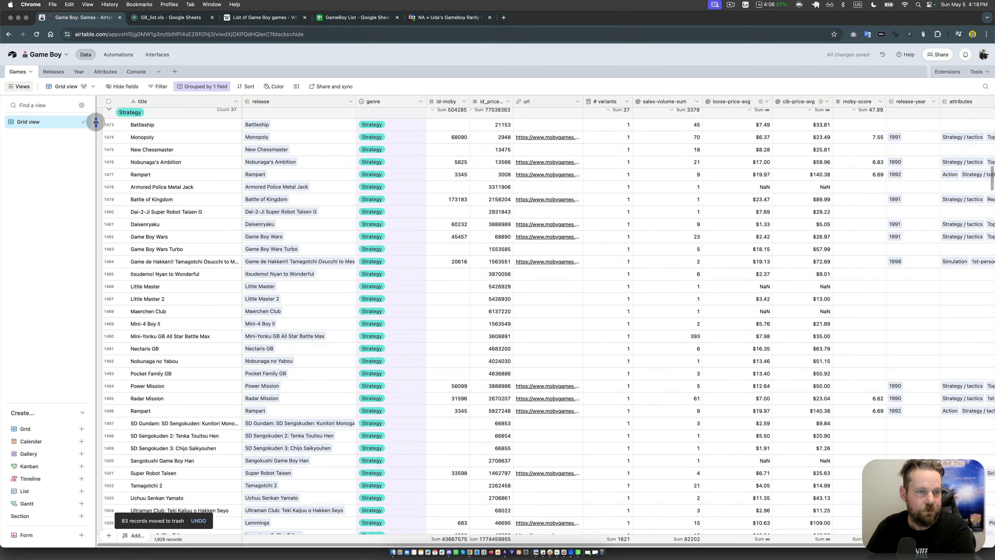
Step: Collapse the Strategy, Educational, Racing, Sports, Board & Card, Casino, Basketball and Horror genre groups
click(110, 113)
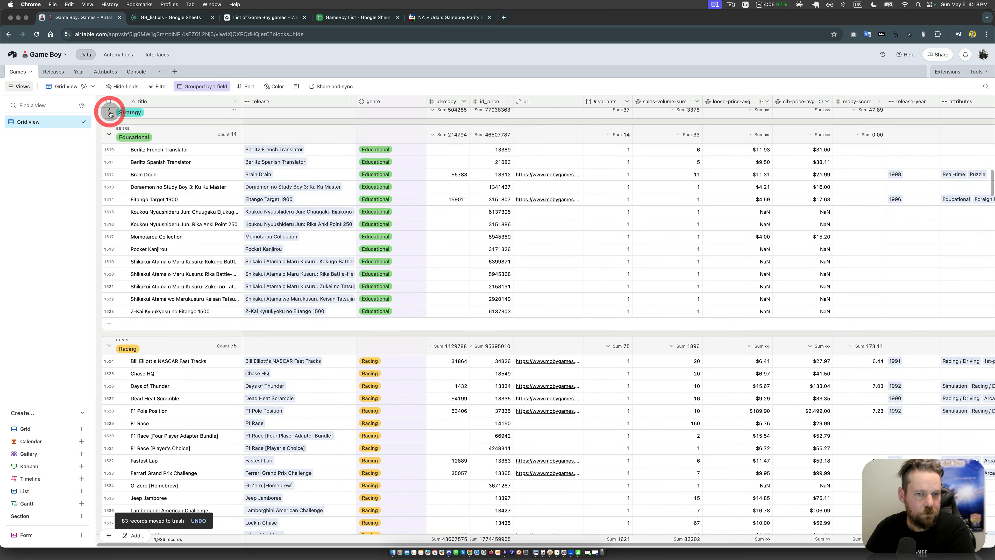
click(111, 133)
click(109, 159)
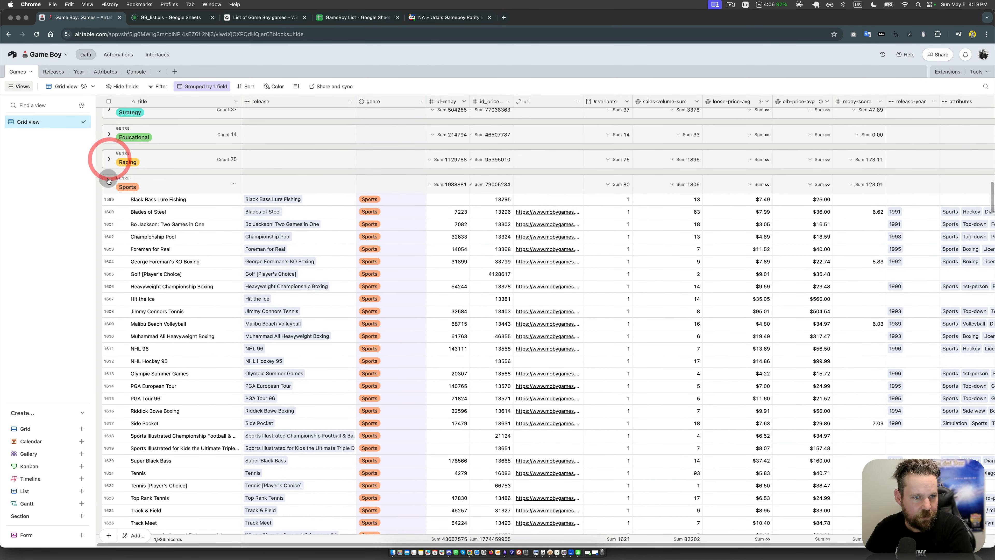
click(109, 183)
click(109, 210)
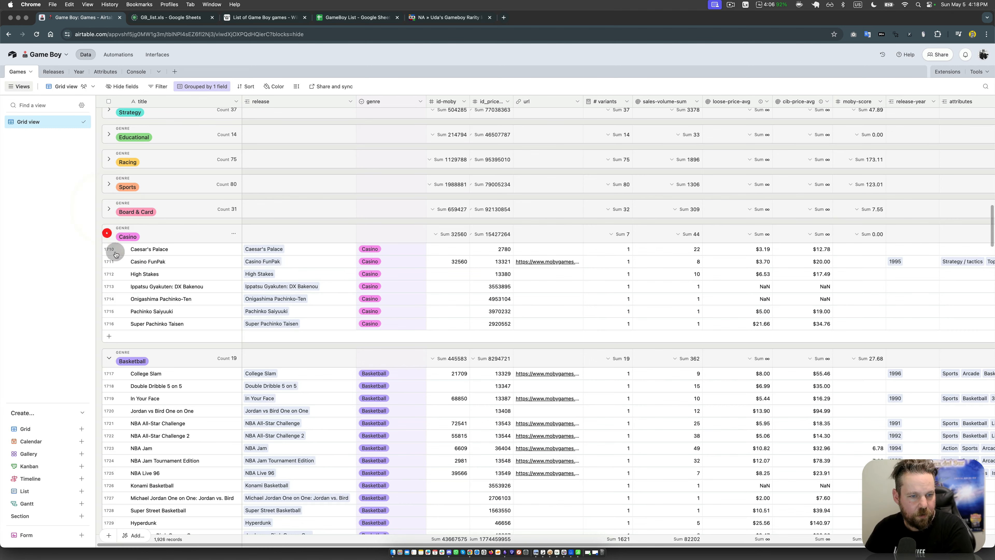
click(109, 234)
click(109, 259)
click(108, 284)
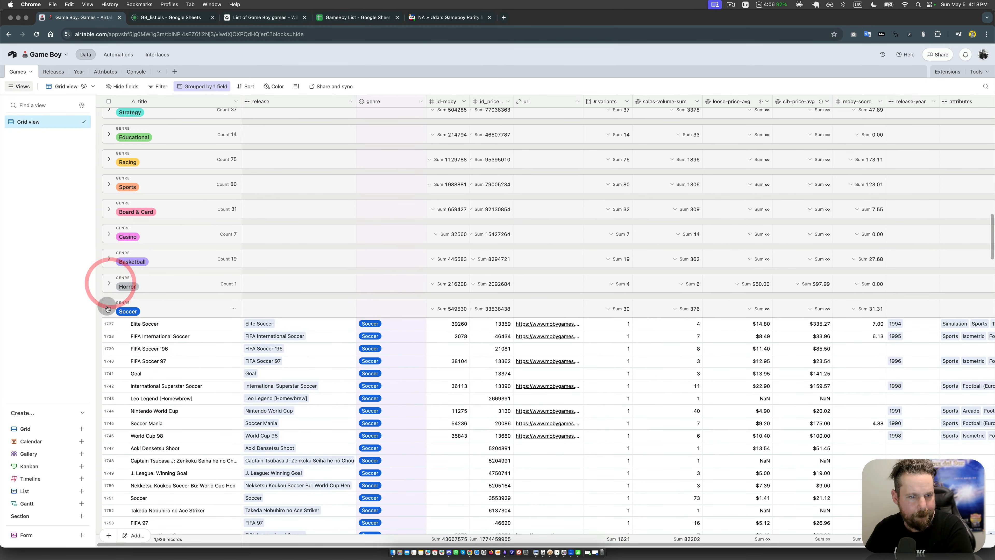
Step: Collapse the Soccer, FPS, RPG, Pinball, Golf and Wrestling genre groups
click(109, 308)
click(109, 334)
click(109, 357)
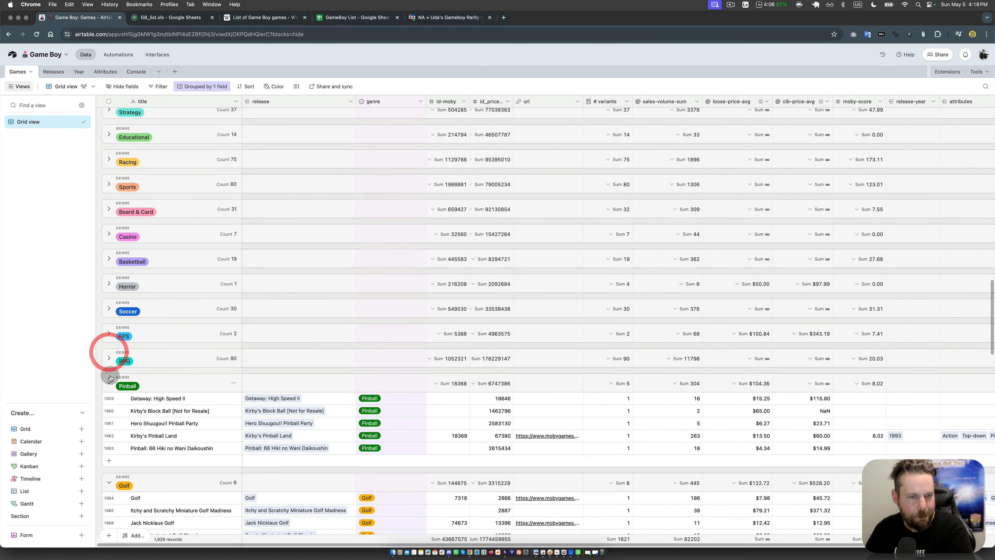
click(107, 382)
click(108, 408)
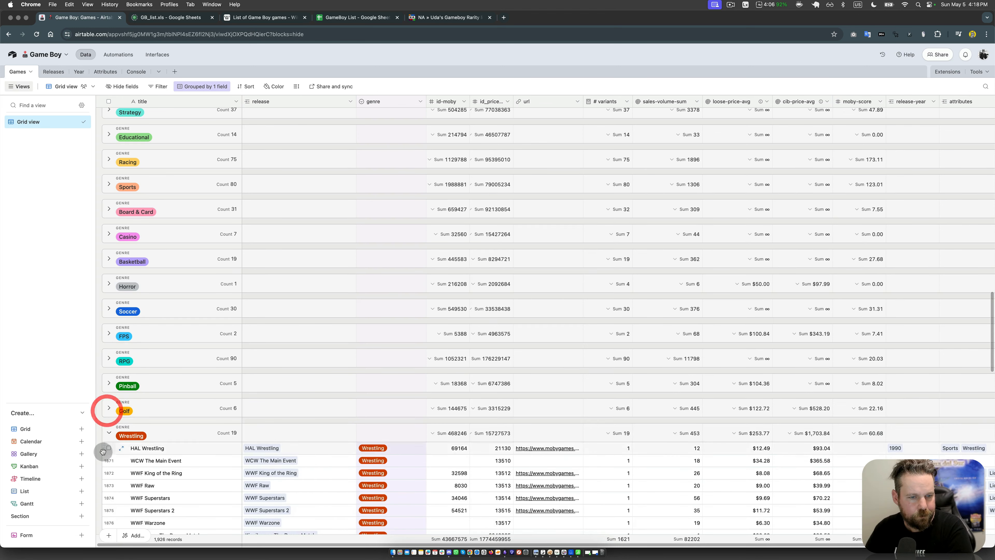
click(105, 434)
Step: Collapse the Football, Compilation, Extreme Sports, Trivia, Mini Games and Fighting genre groups
scroll(189, 302, down, 5)
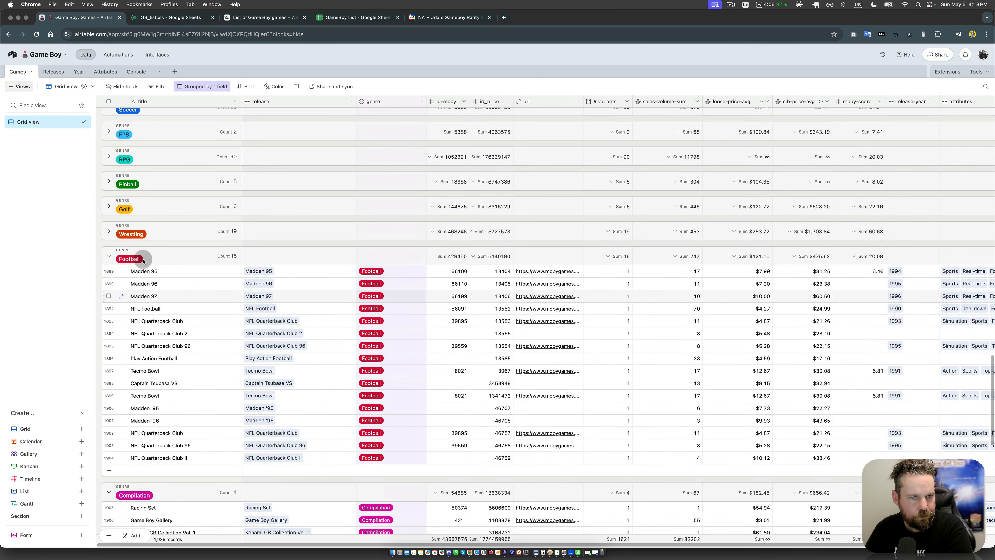
click(109, 257)
click(109, 283)
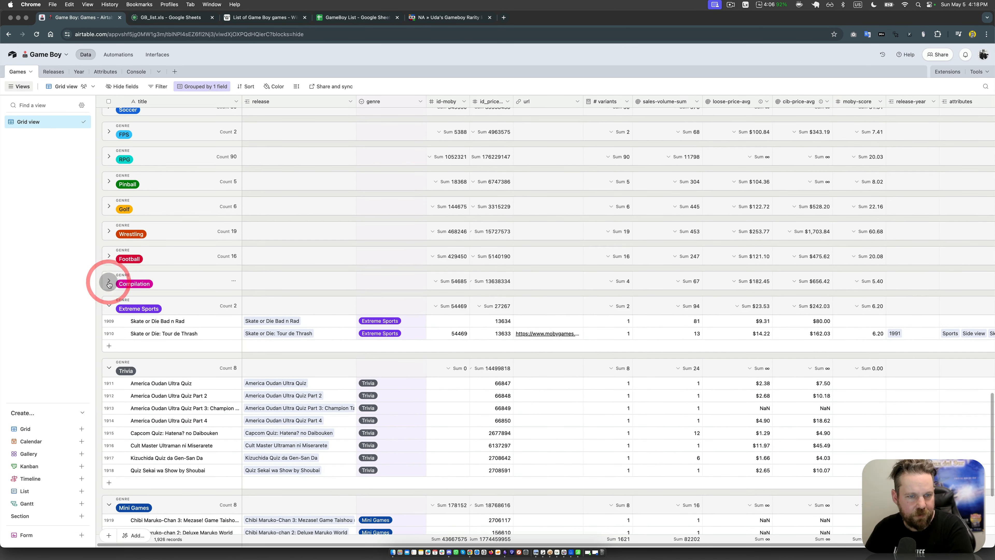
click(110, 306)
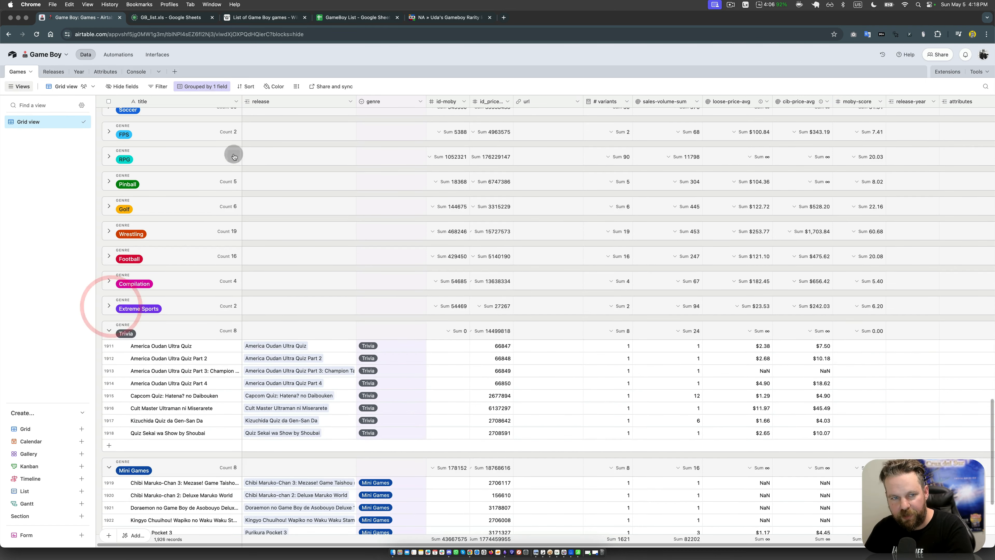
click(109, 331)
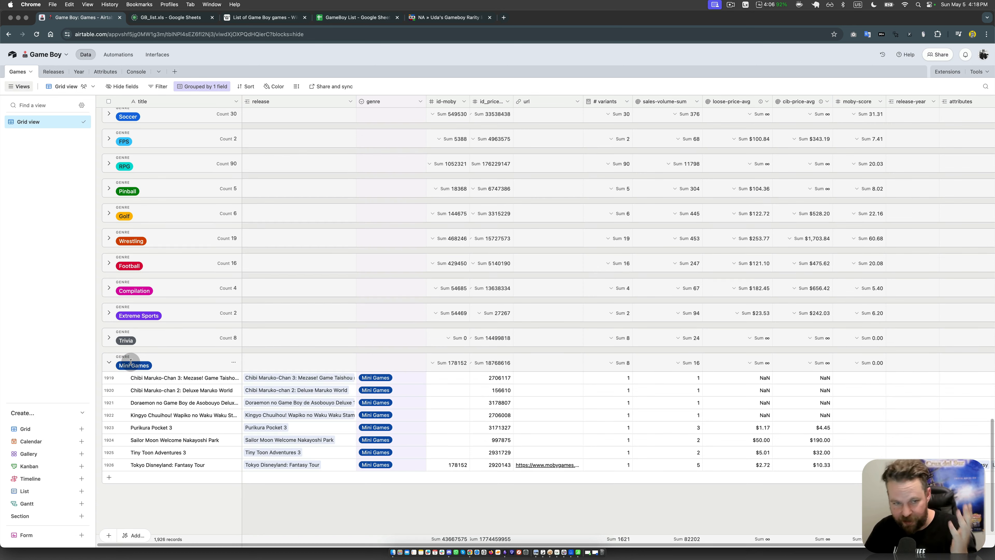
click(111, 365)
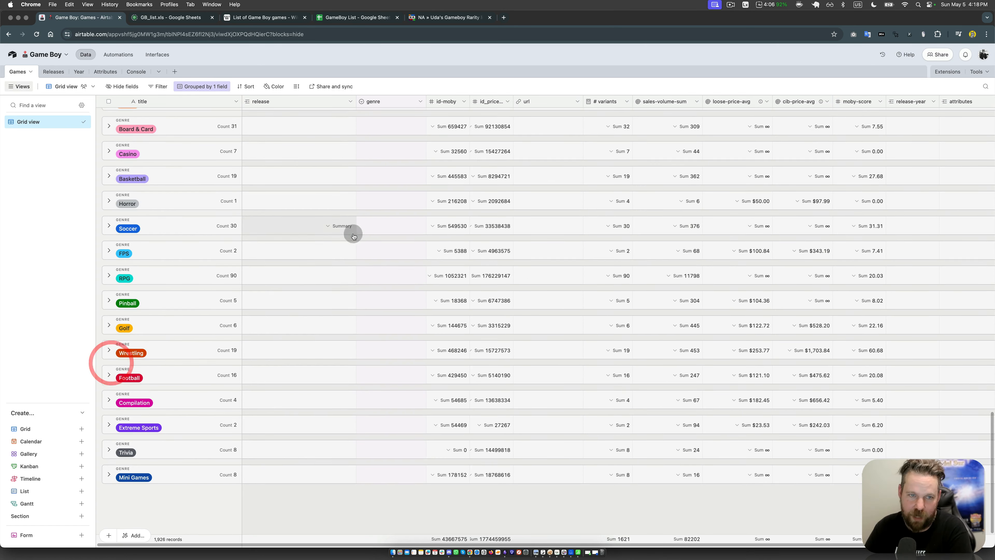
scroll(245, 181, up, 6)
scroll(245, 181, up, 10)
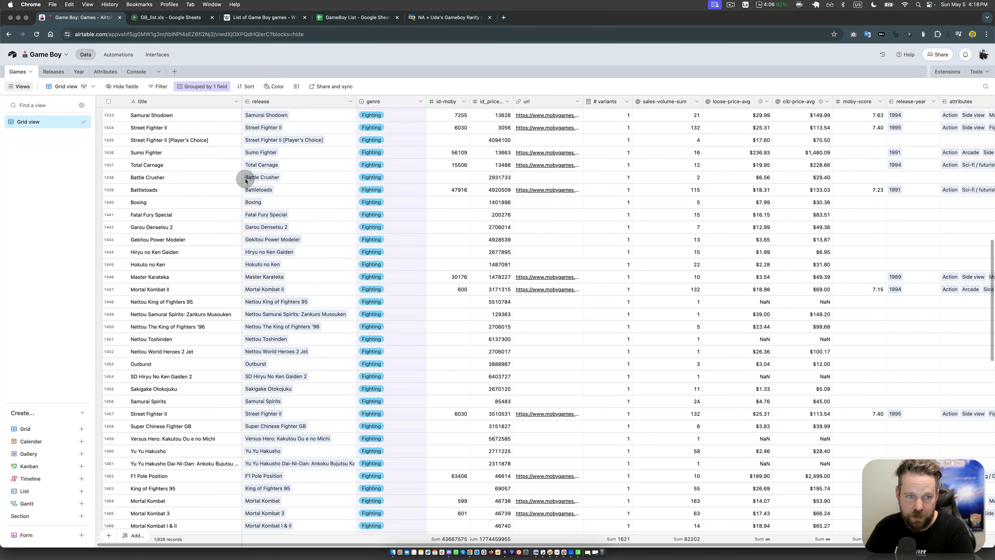
scroll(246, 180, up, 10)
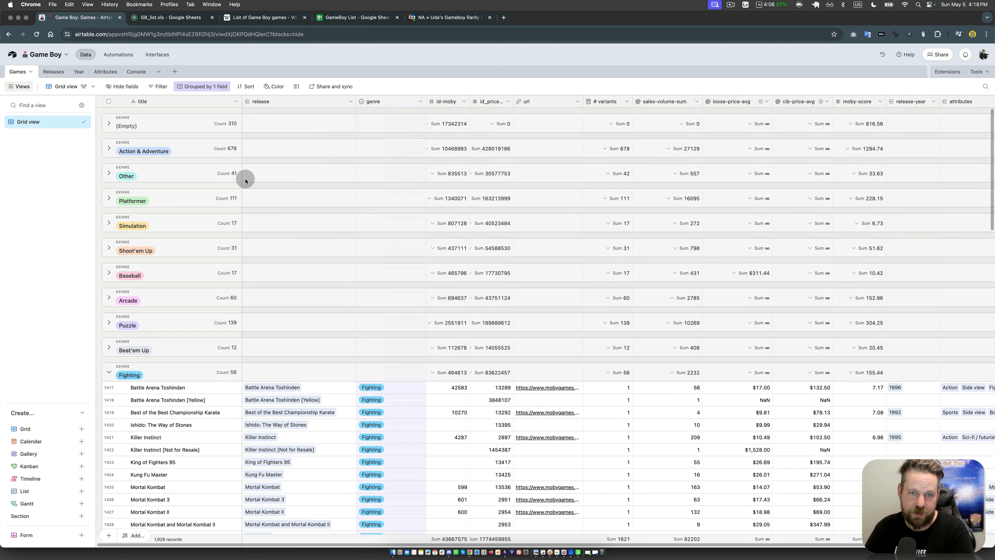
click(112, 372)
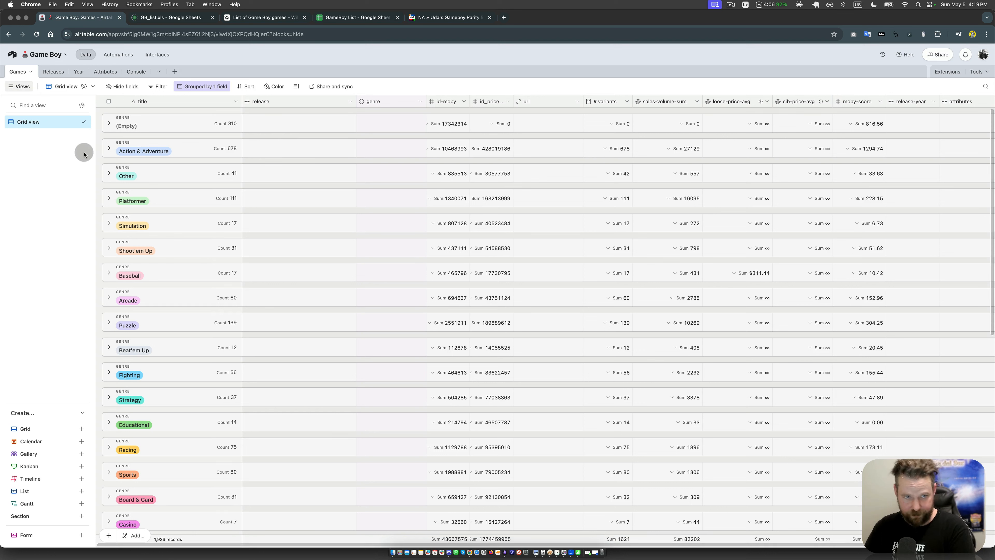
Step: Expand the Action & Adventure genre group, look through its game titles, and collapse it again
click(110, 149)
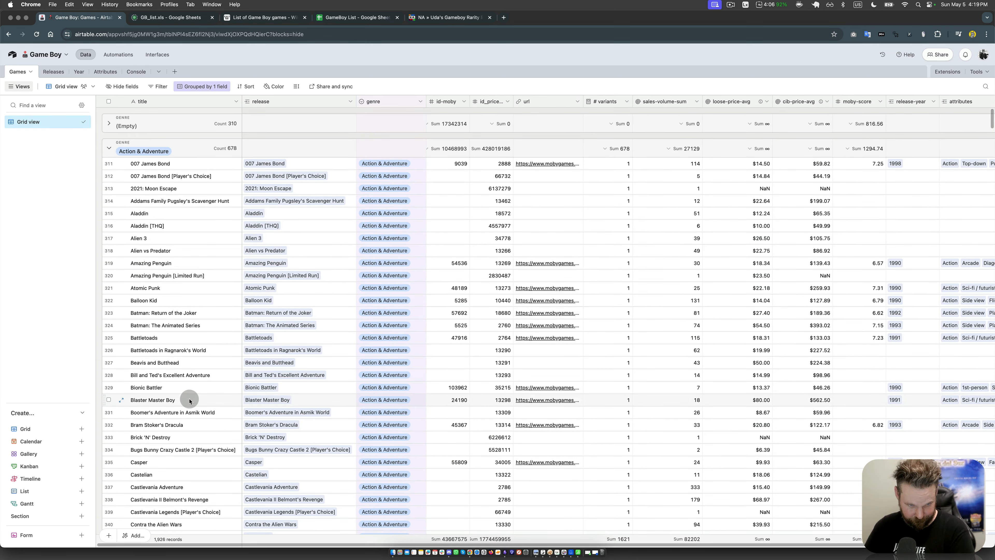
scroll(190, 401, down, 5)
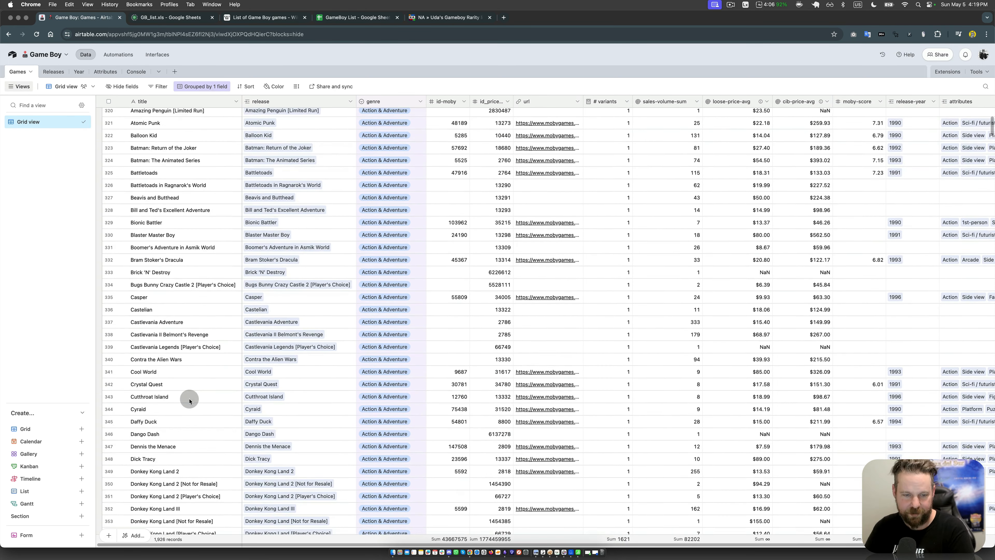
scroll(190, 400, down, 5)
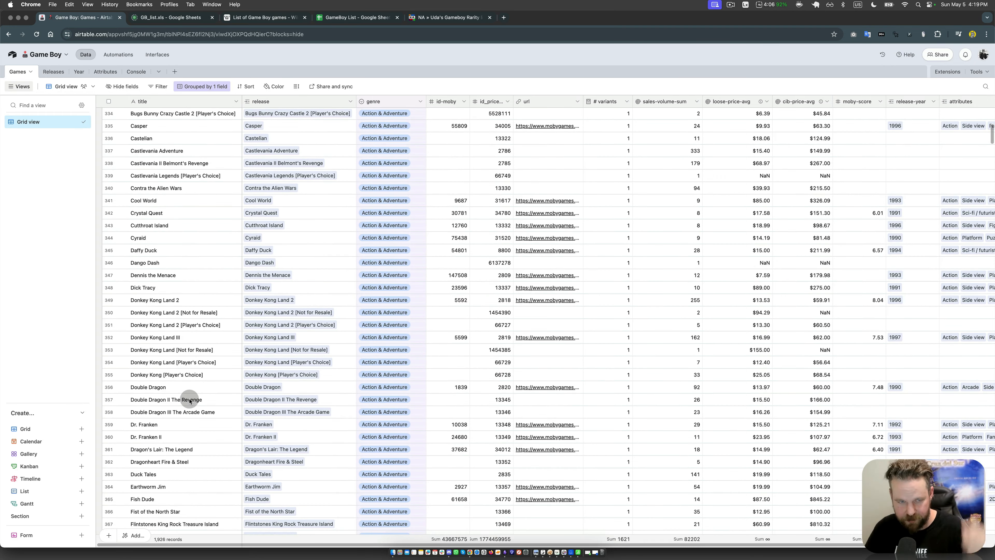
scroll(190, 401, up, 10)
click(109, 149)
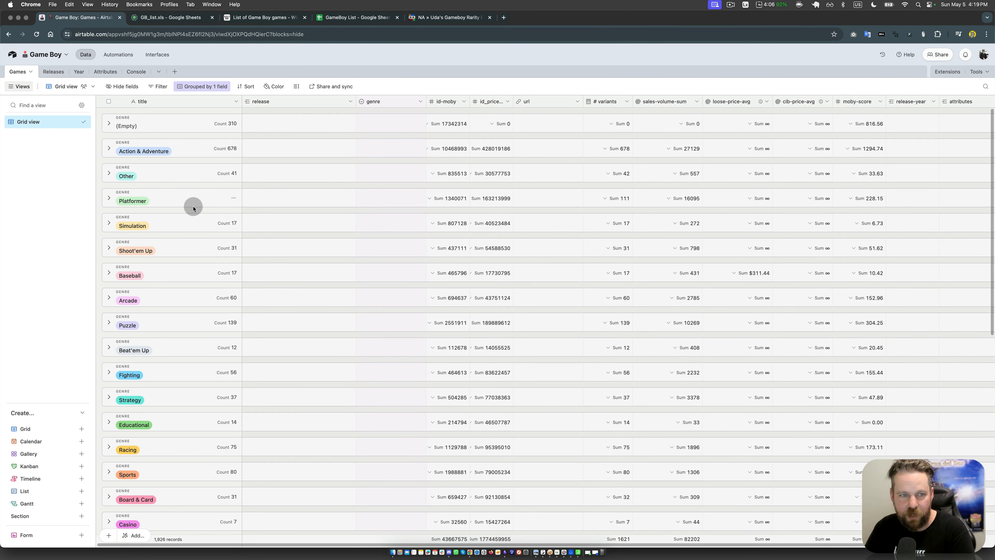
Step: Remove the genre grouping from the Games grid view
click(212, 87)
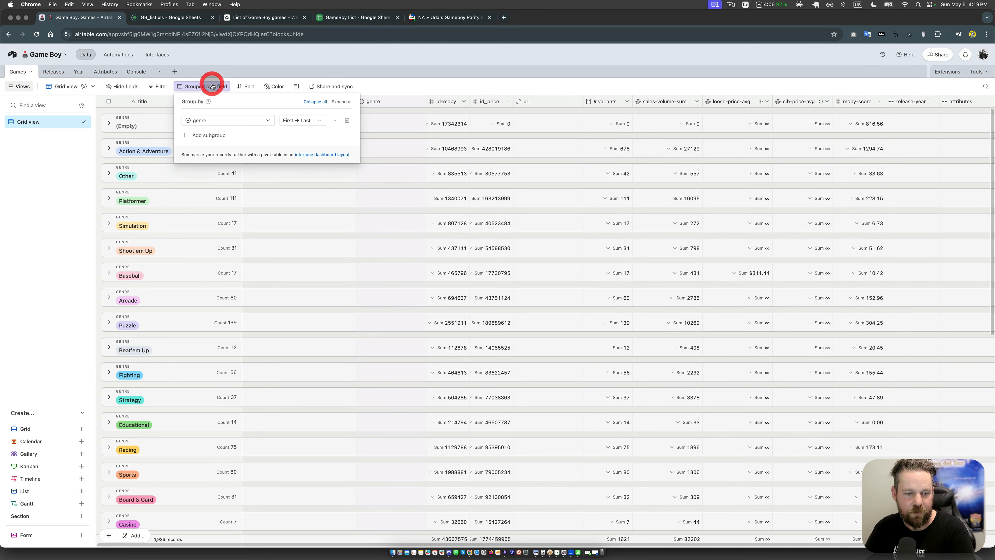
click(348, 120)
click(191, 288)
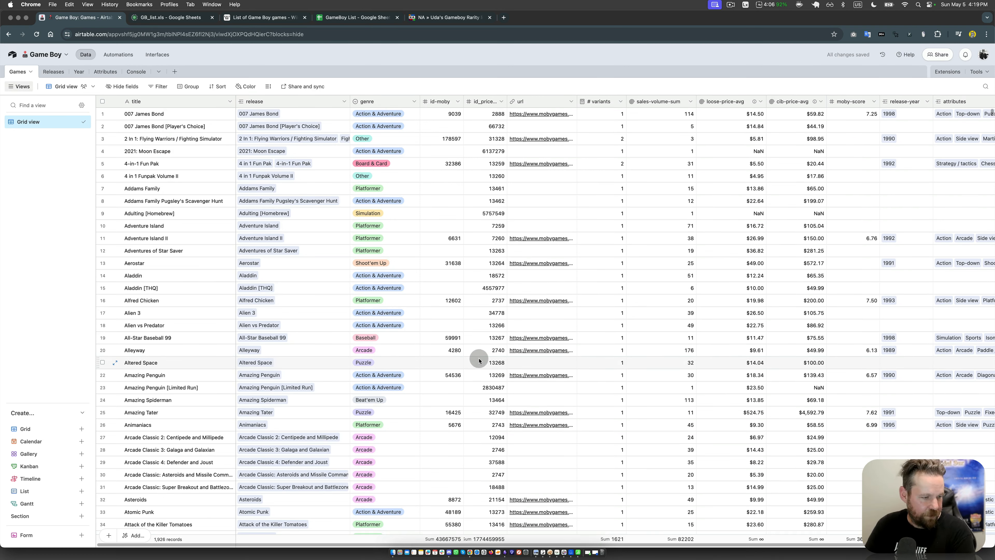
Step: Insert an attachment field with the default name between title and release in the Games table
click(220, 185)
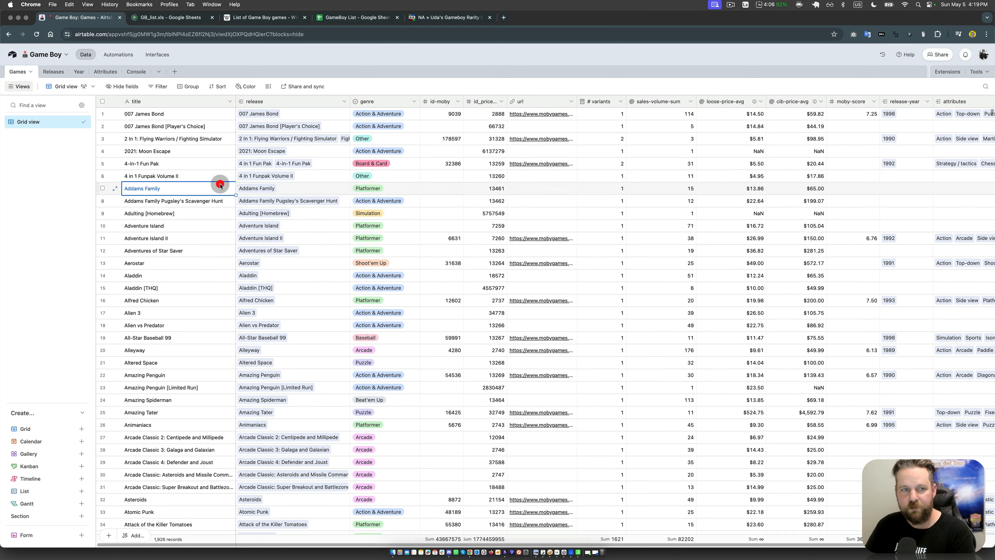
right_click(300, 103)
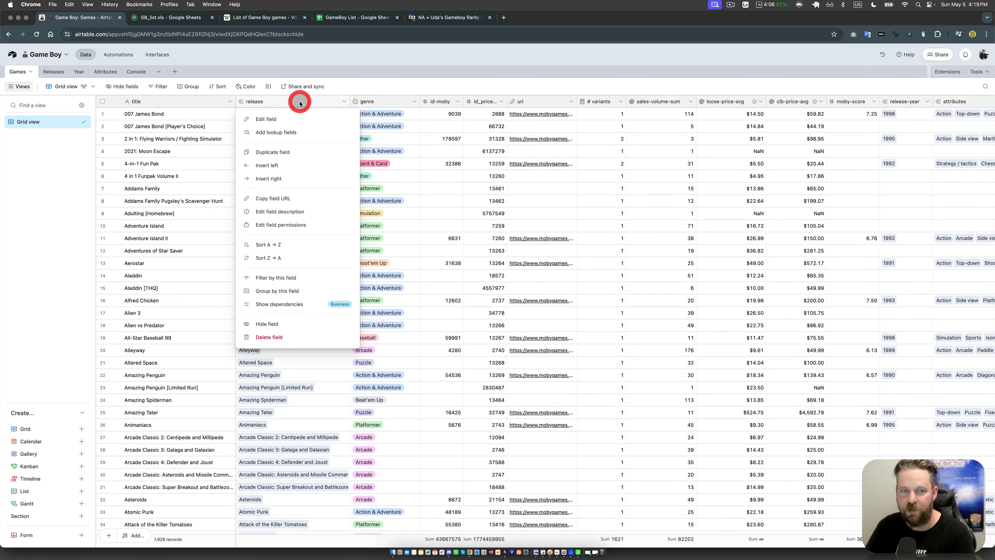
click(296, 162)
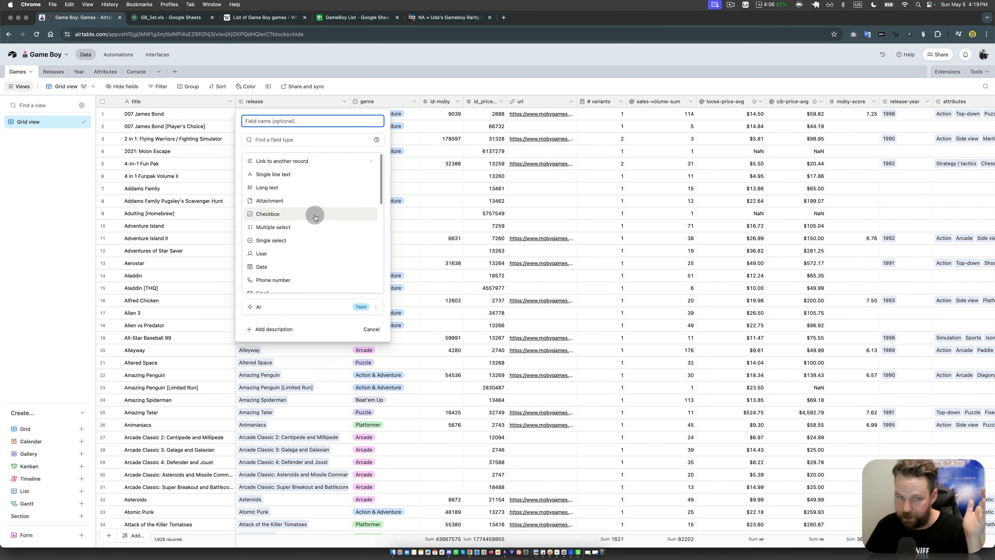
click(300, 201)
click(368, 183)
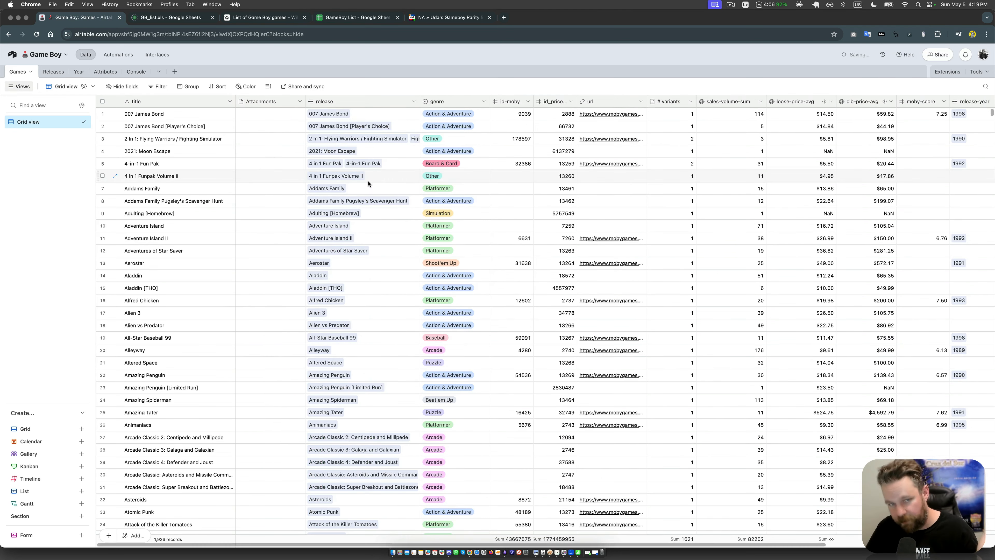
click(296, 262)
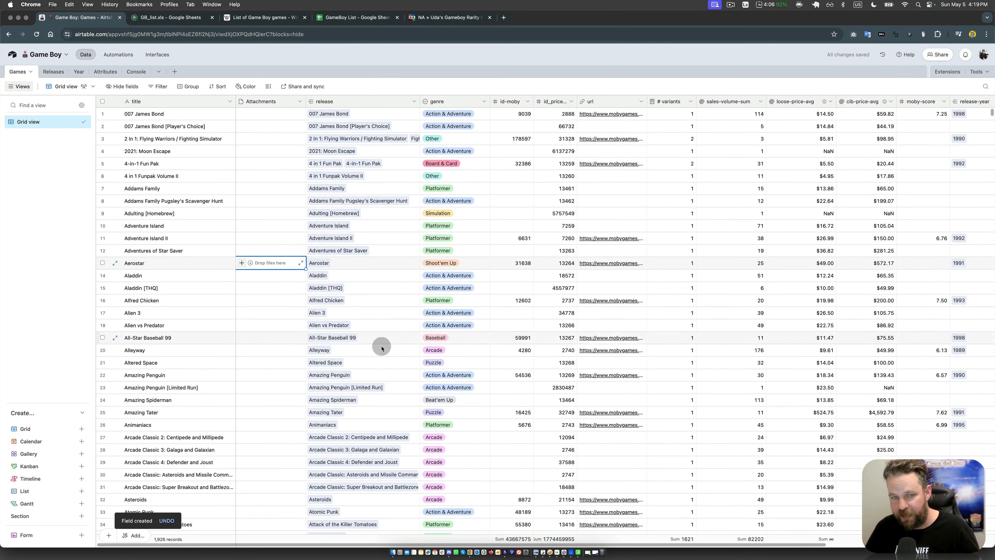
click(55, 318)
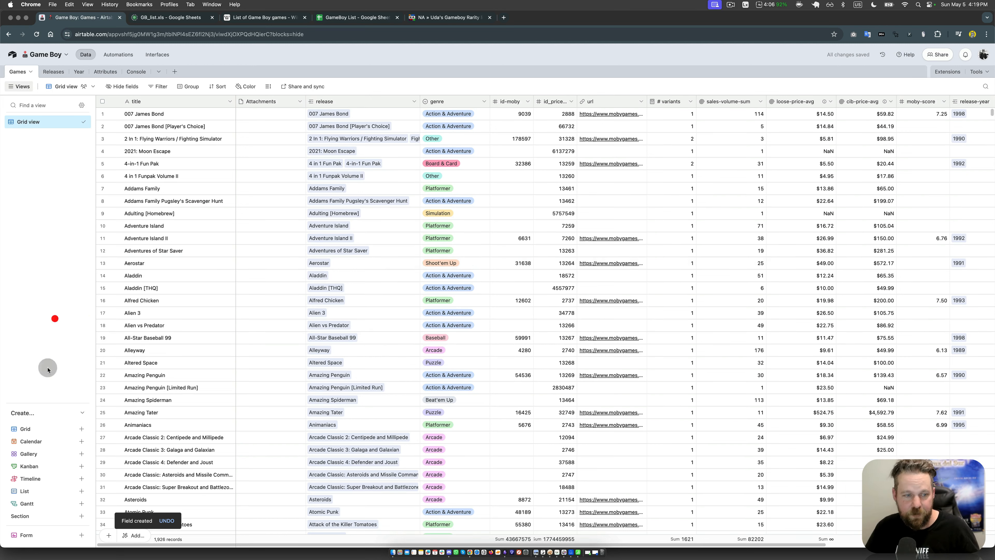
click(631, 238)
key(Right)
key(Right)
key(Right)
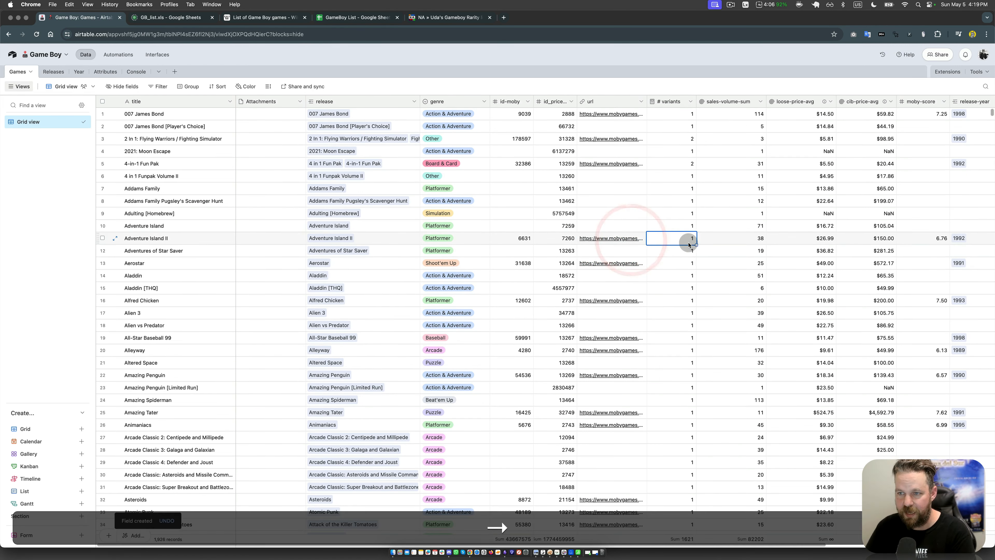
key(Left)
key(Left)
key(Left)
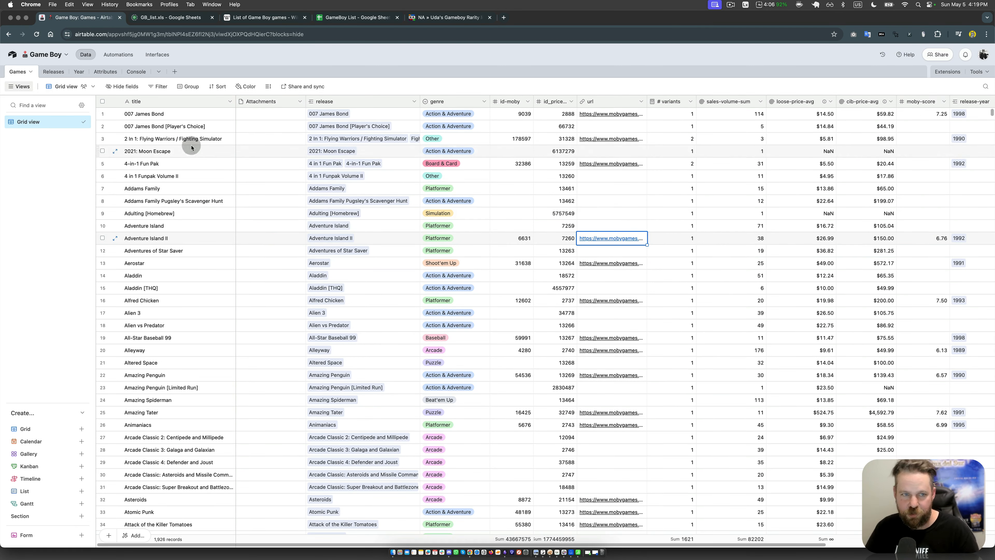
click(174, 115)
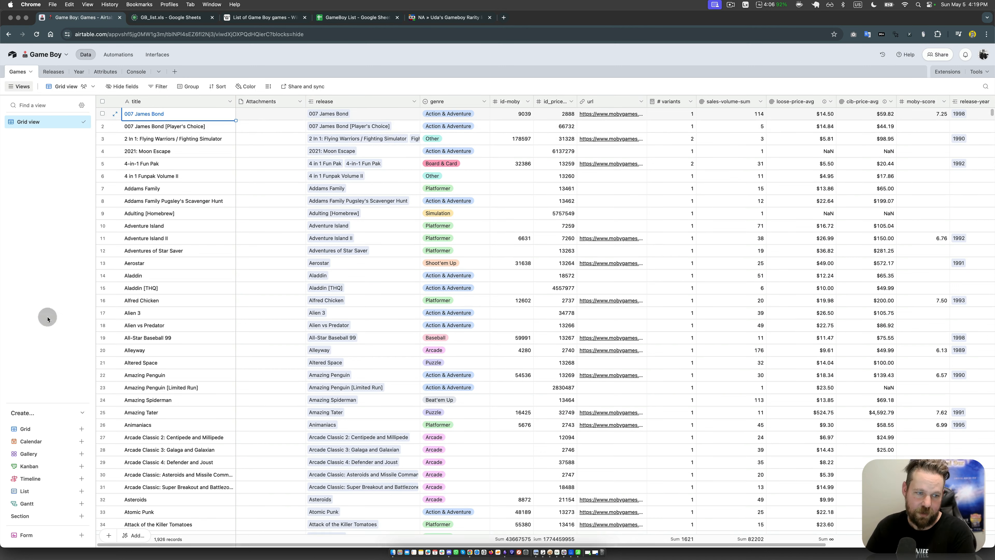
Step: Create a collaborative gallery view named GameBoy Games for the Games table
click(31, 458)
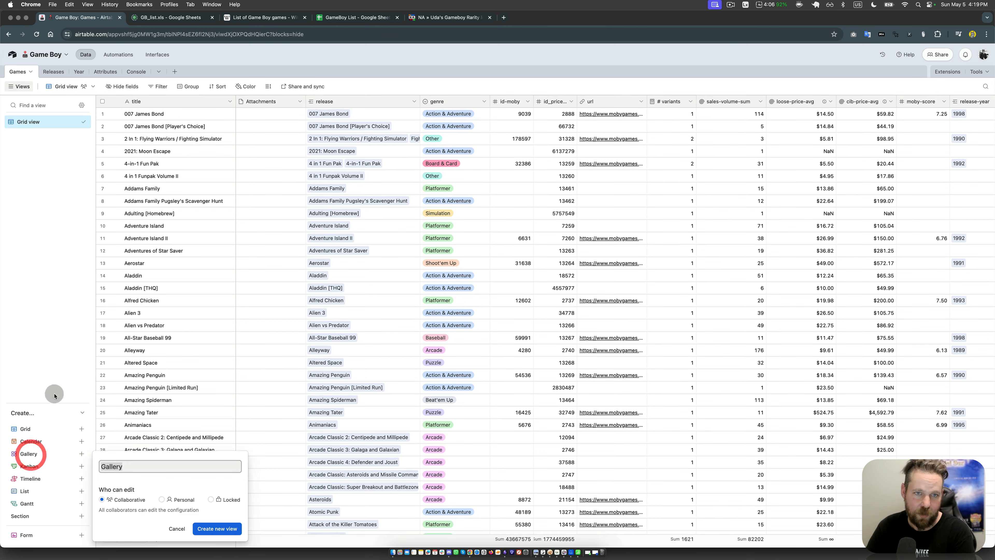
text(Gam)
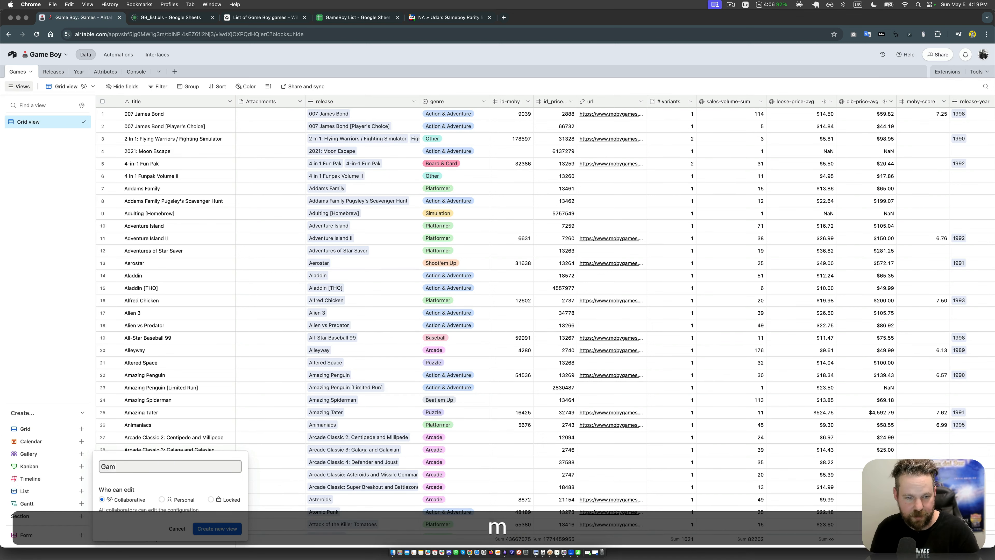
text(eBoy Games)
key(Return)
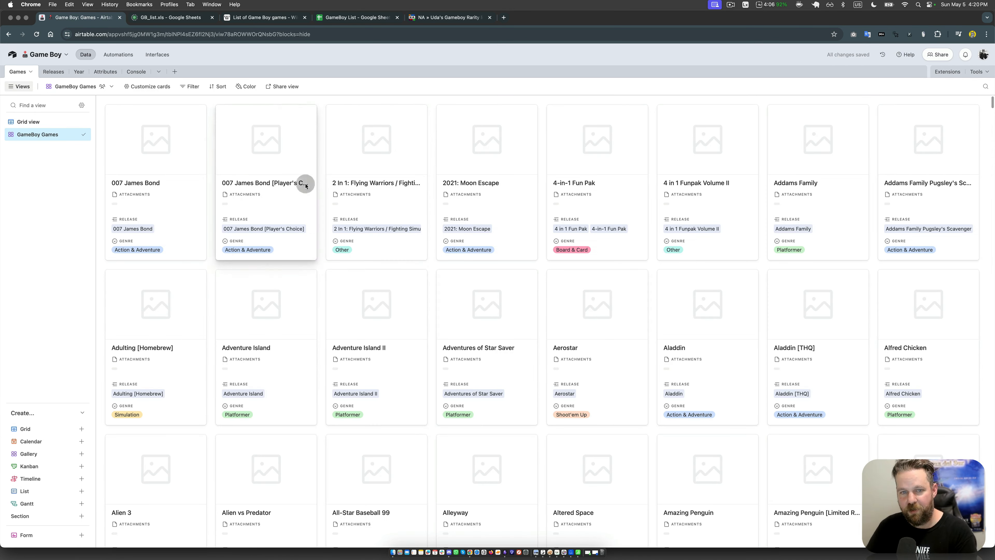
Step: Customize the gallery cards to hide Attachments and show sales-volume-sum, loose-price-avg and cib-price-avg
click(151, 88)
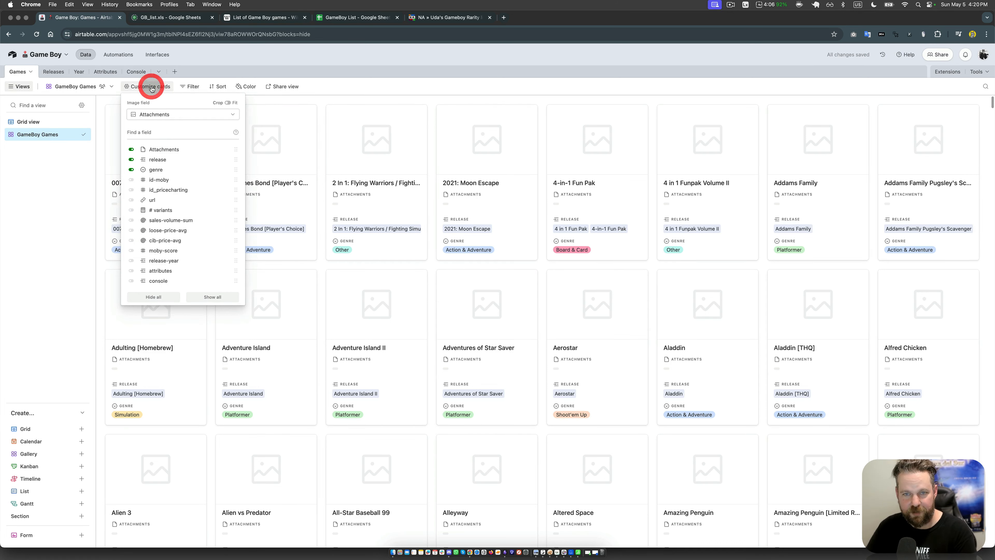
click(162, 150)
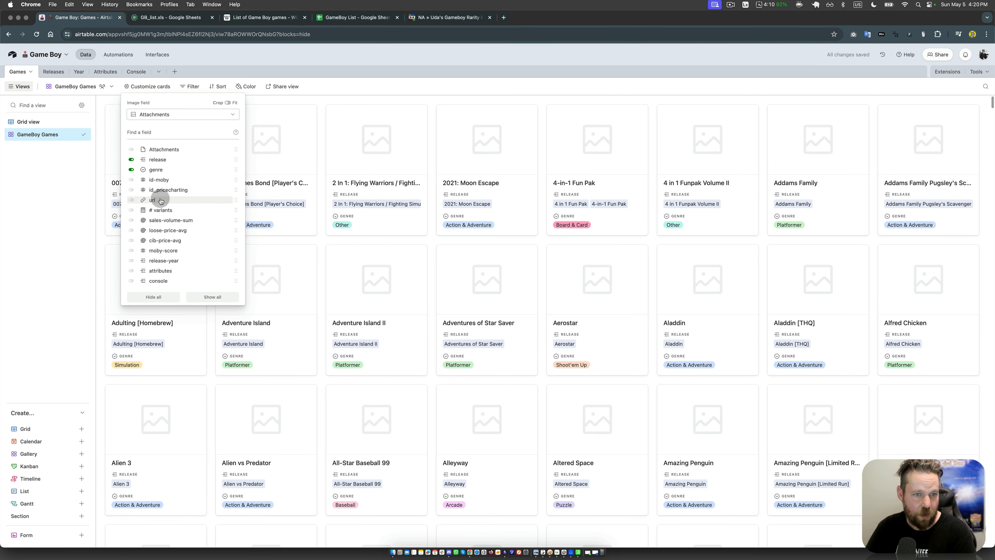
click(167, 220)
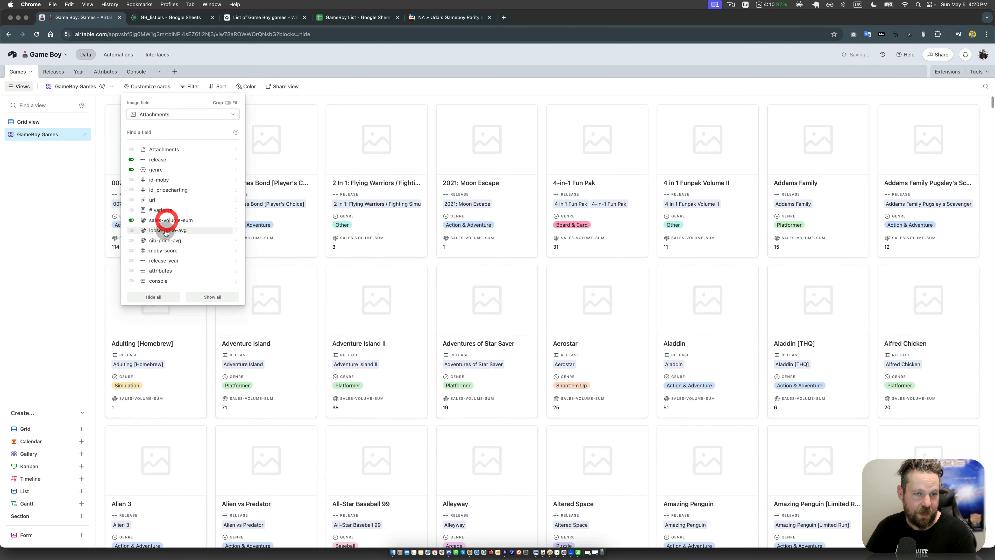
click(167, 231)
click(166, 241)
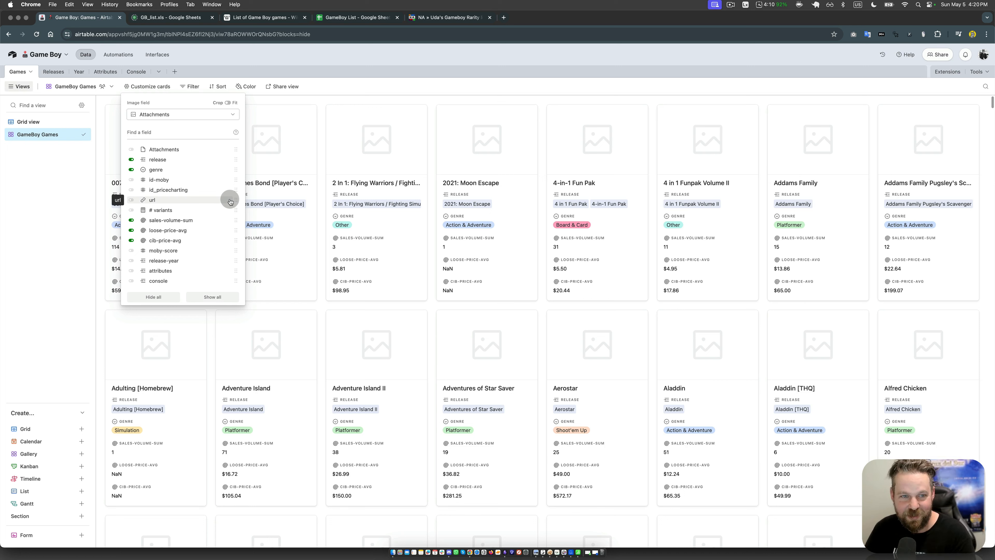
click(357, 94)
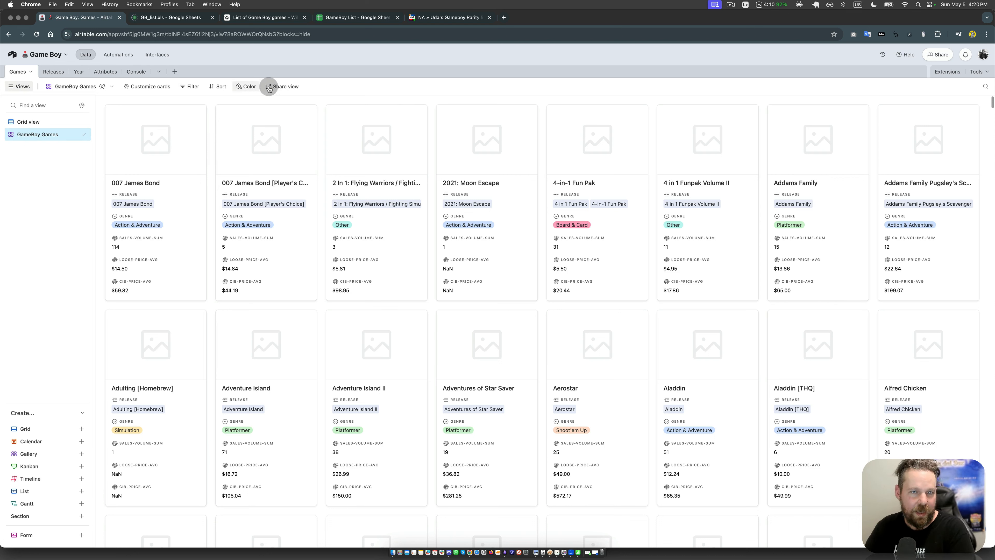
Step: Create a share link to the GameBoy Games view, copy it and open it in a new browser tab
click(290, 86)
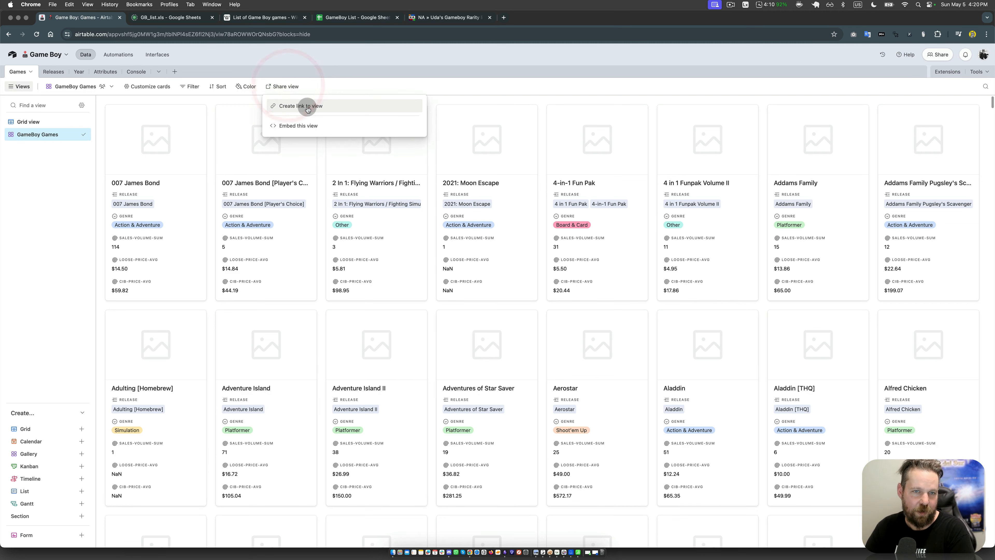
click(308, 109)
click(402, 118)
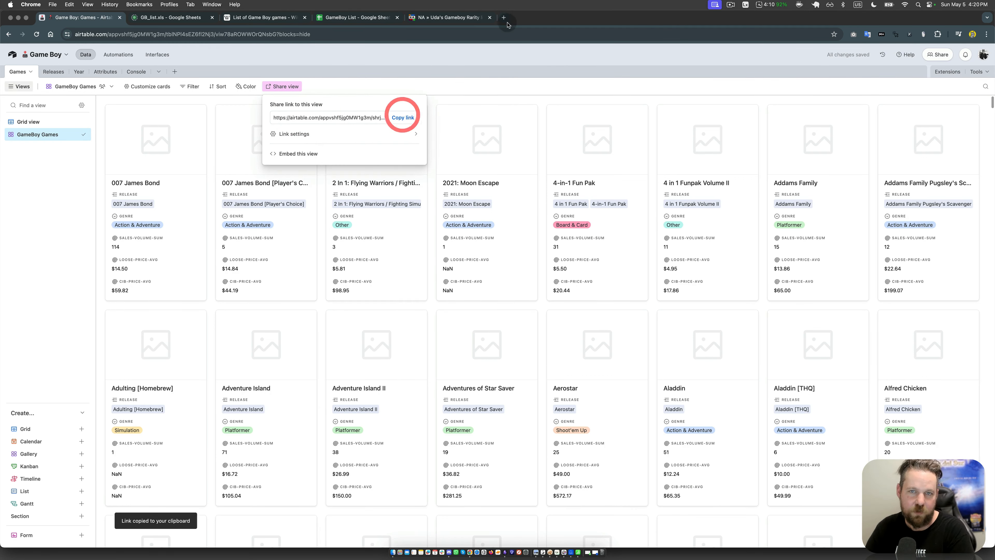
click(504, 17)
key(super+v)
key(super+Return)
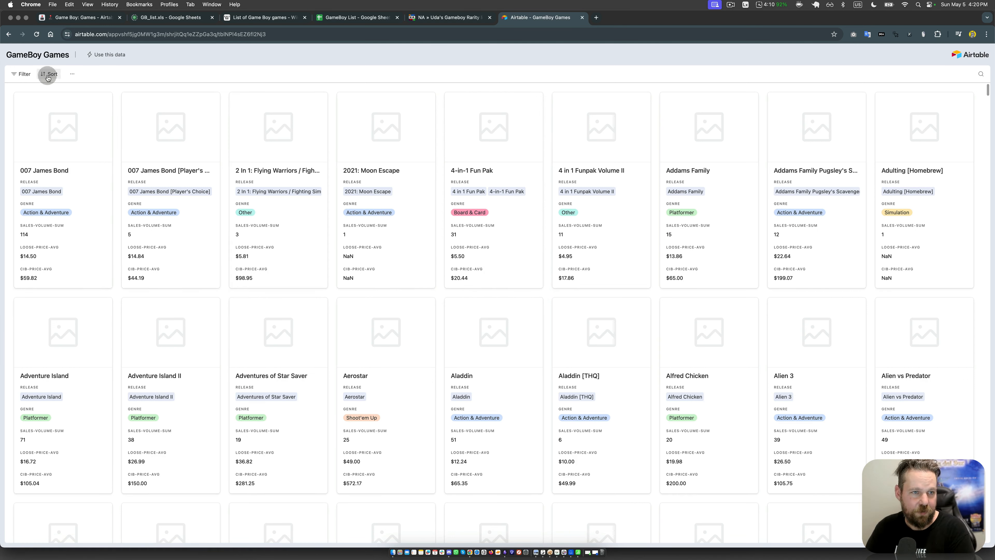
Step: Filter the shared gallery to games with cib-price-avg greater than 100 and look through the matching cards
click(26, 78)
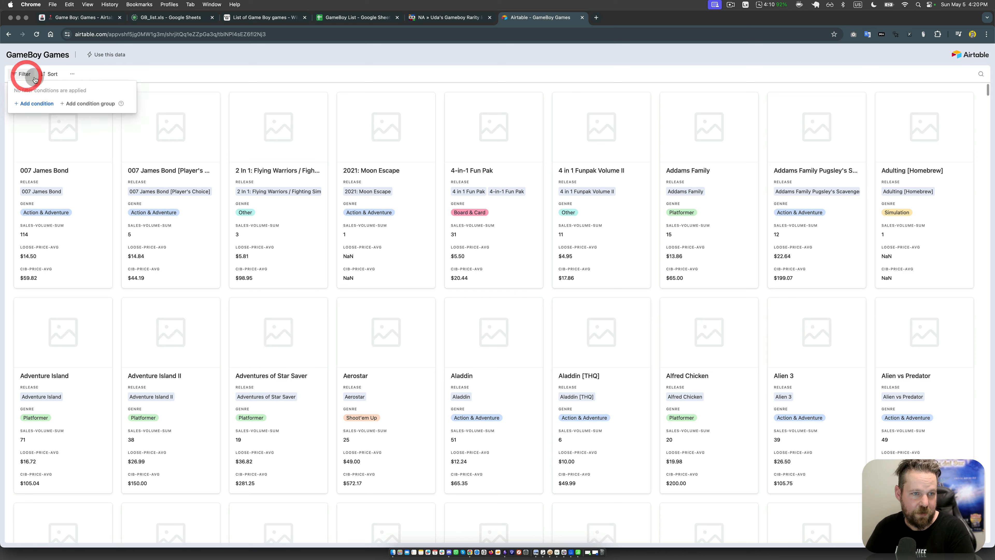
click(38, 101)
click(66, 103)
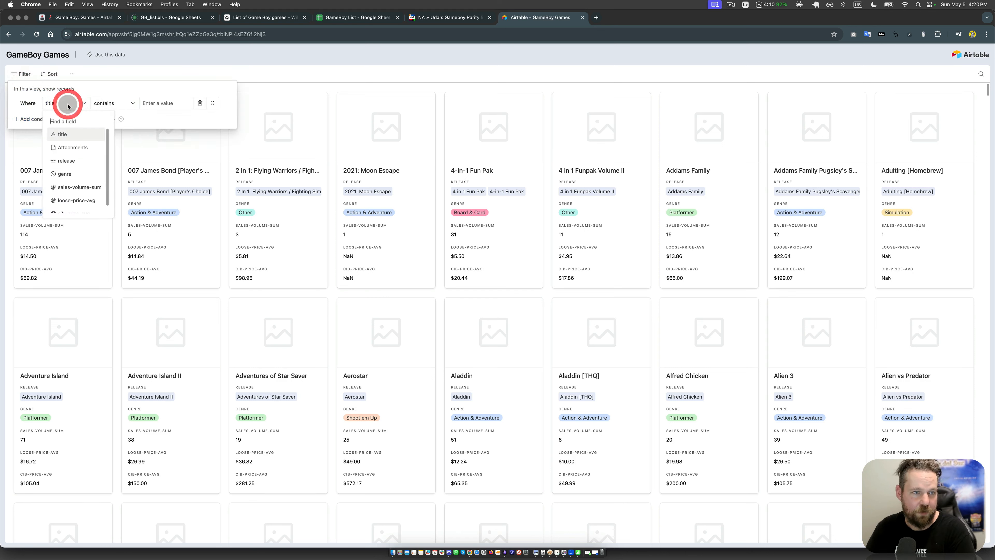
text(ci)
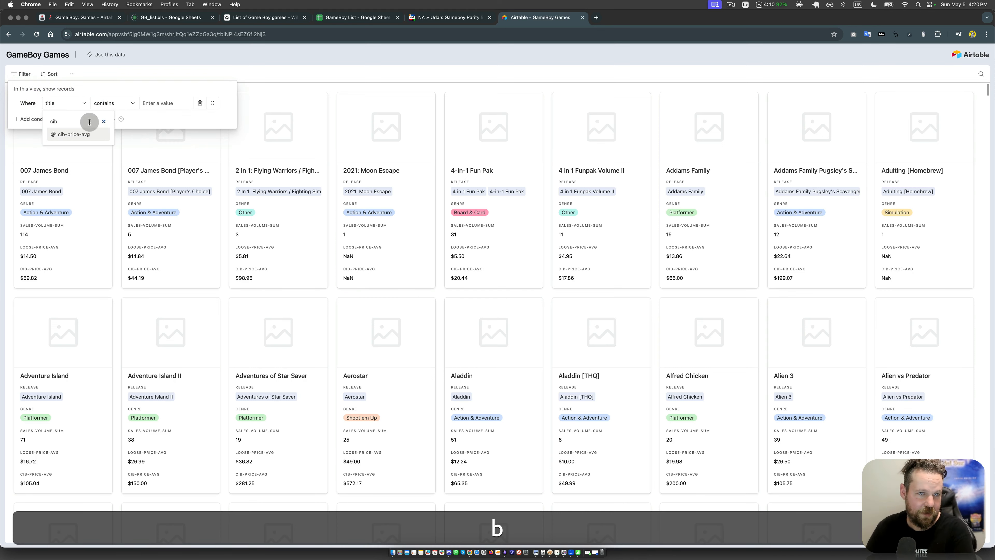
text(b)
click(80, 134)
click(115, 103)
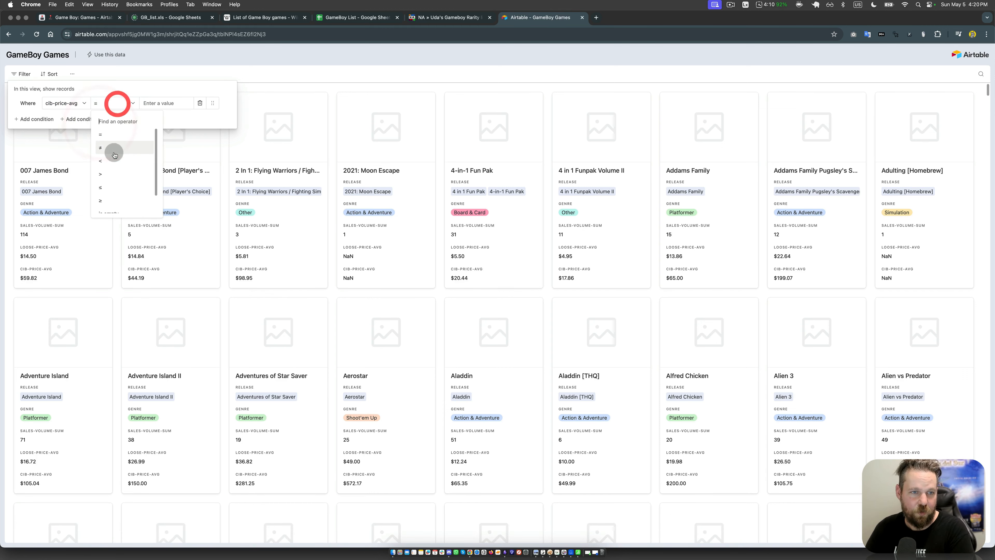
click(110, 173)
click(157, 103)
text(10)
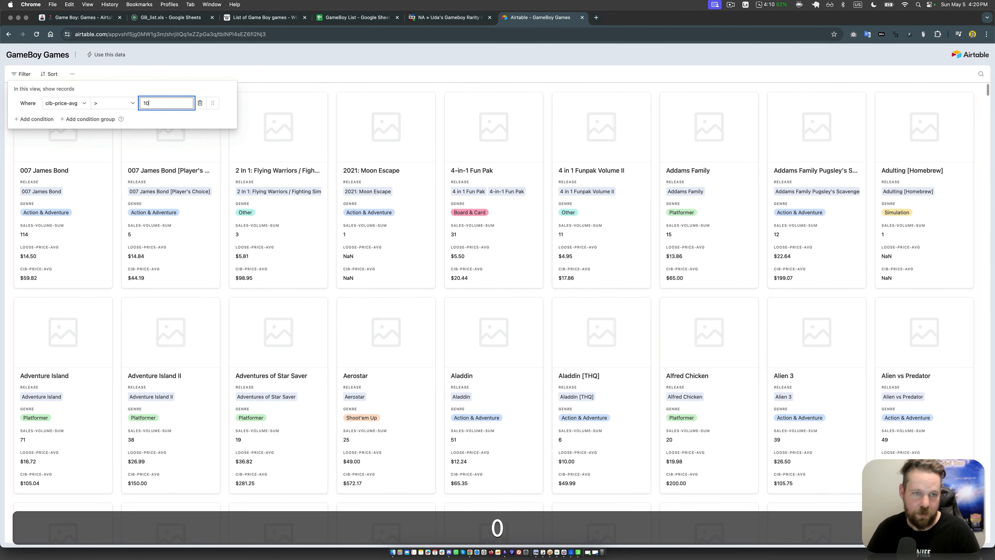
text(0)
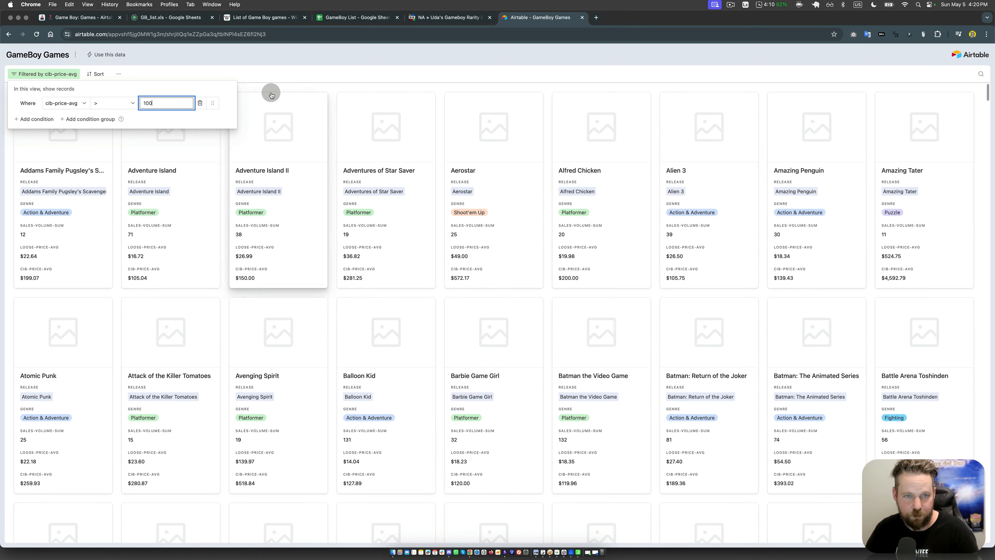
click(288, 74)
scroll(333, 240, down, 10)
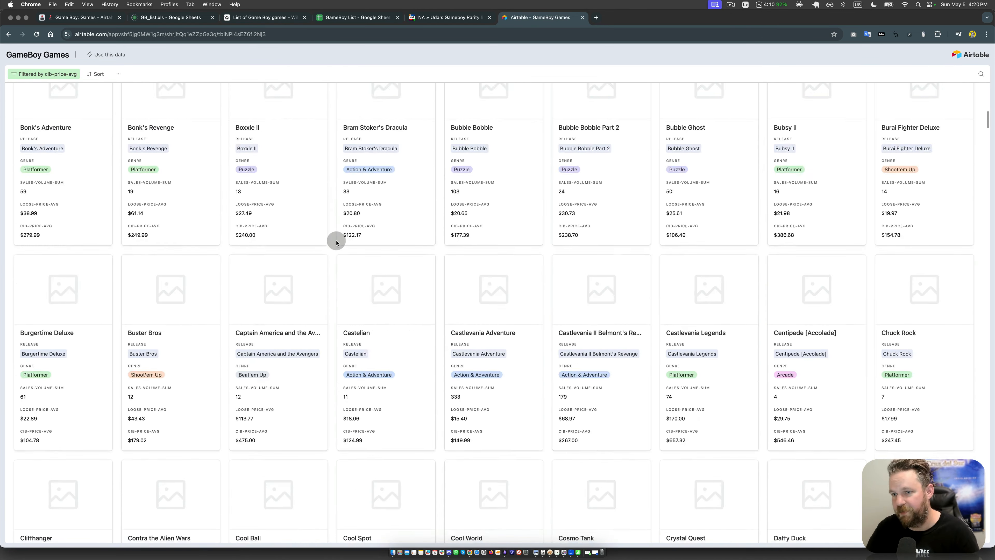
scroll(336, 242, down, 10)
scroll(337, 242, up, 15)
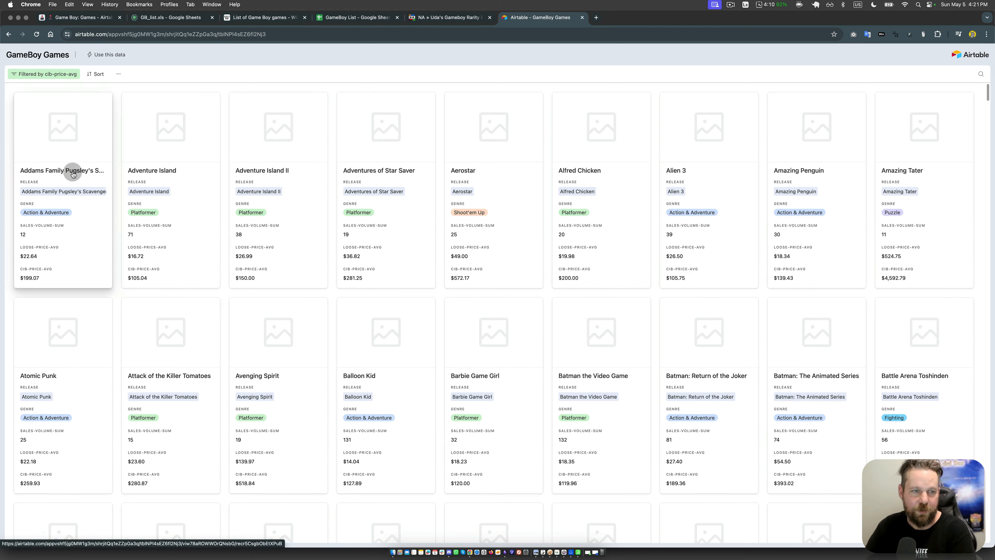
Step: Return to the Games table's grid view in the Airtable base and copy the title Addams Family Pugsley's Scavenger Hunt
click(78, 17)
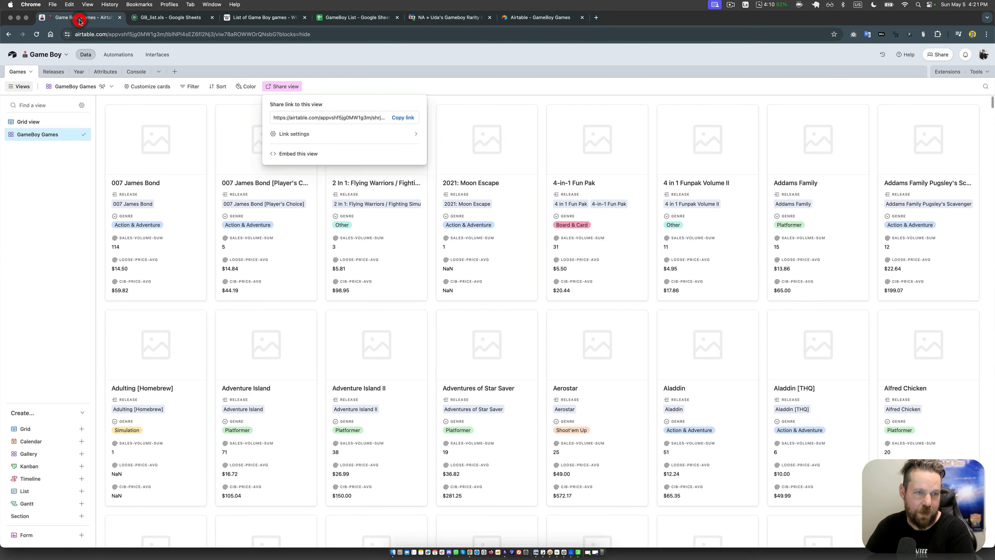
click(32, 122)
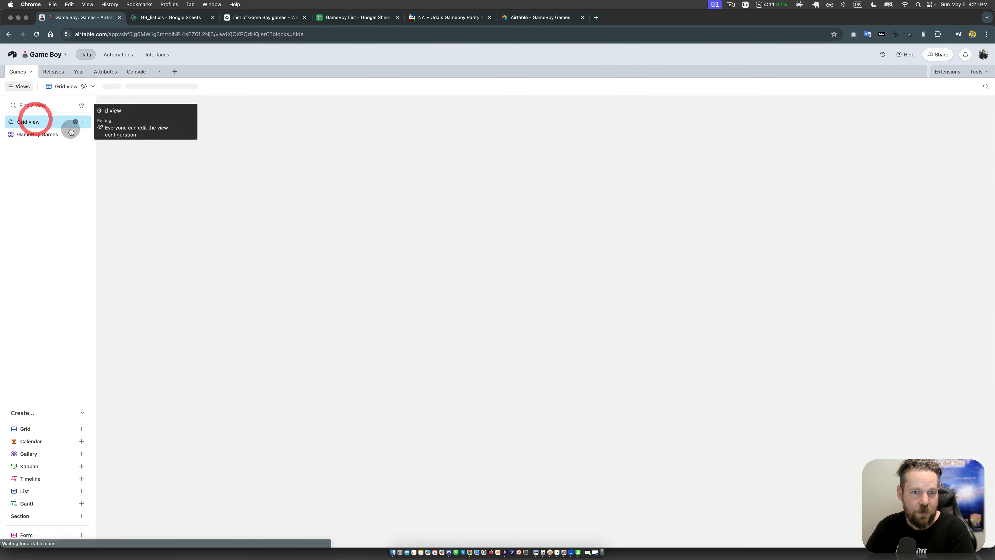
click(289, 189)
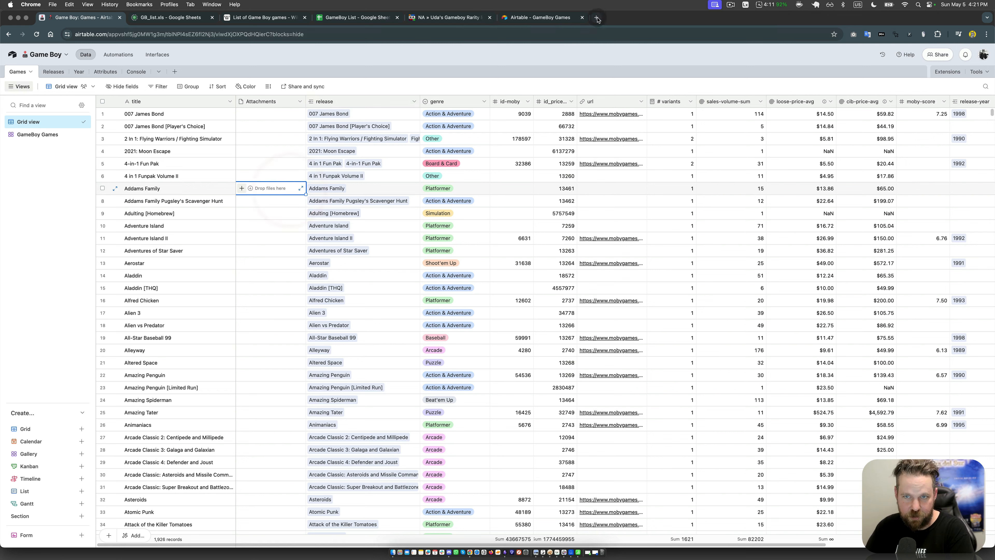
click(176, 199)
key(super+c)
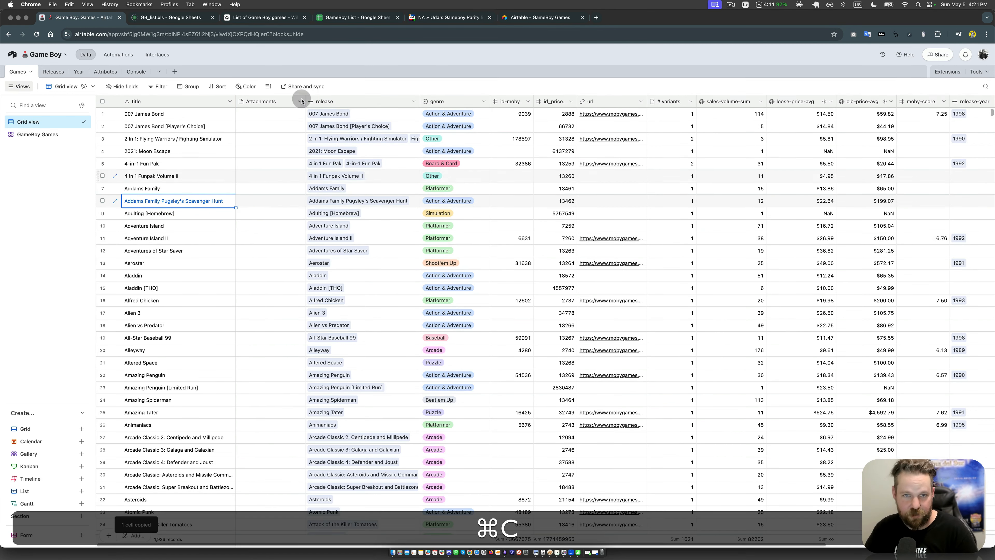
Step: Open google.com in a new browser tab and search for the copied game title
click(596, 18)
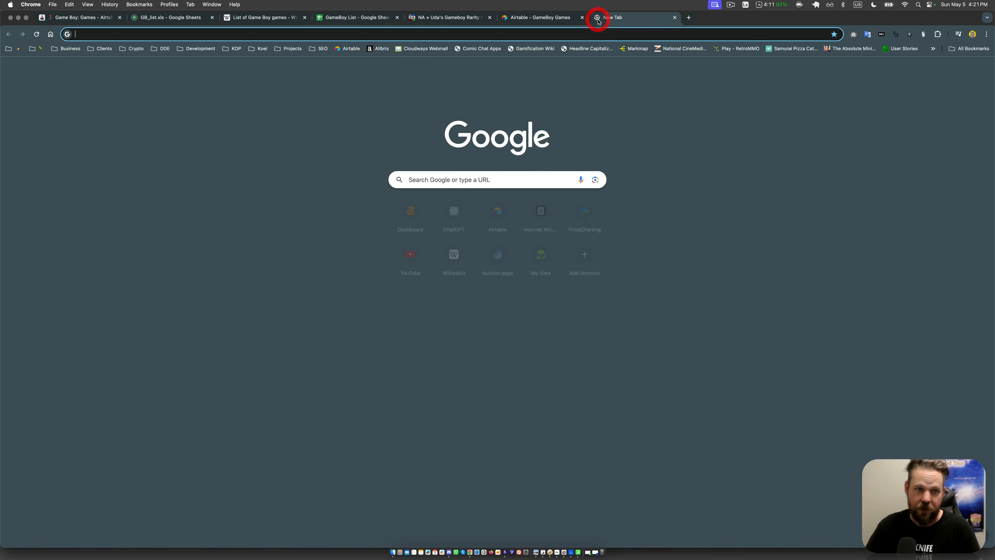
text(google)
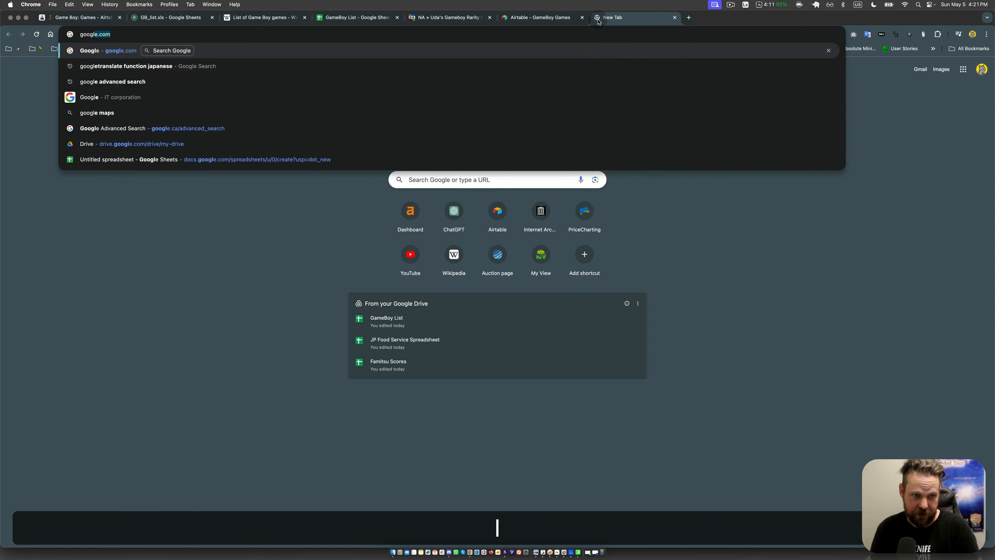
key(BackSpace)
text(.co)
key(Return)
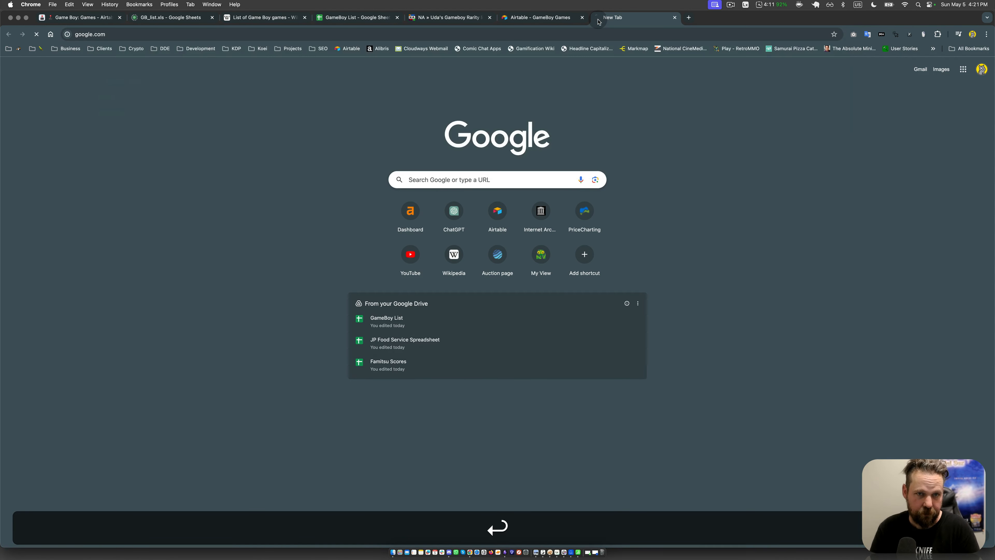
key(super+v)
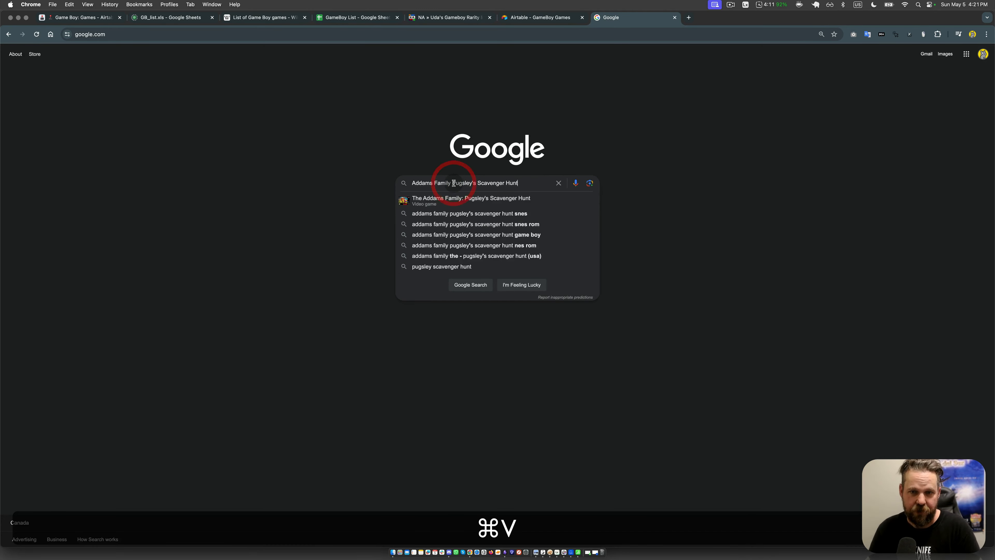
key(super+Return)
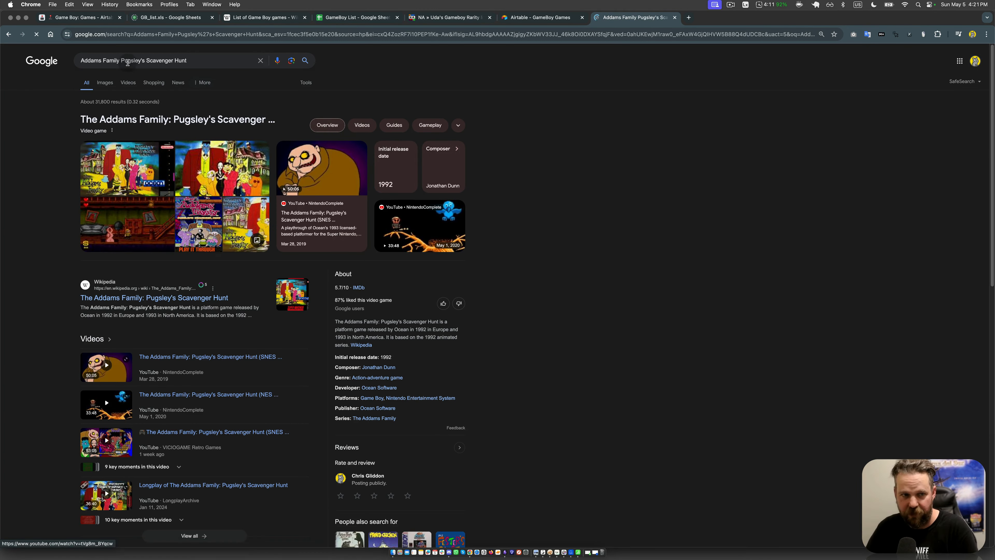
Step: Add "gb" to the Google query and show the image results
click(211, 61)
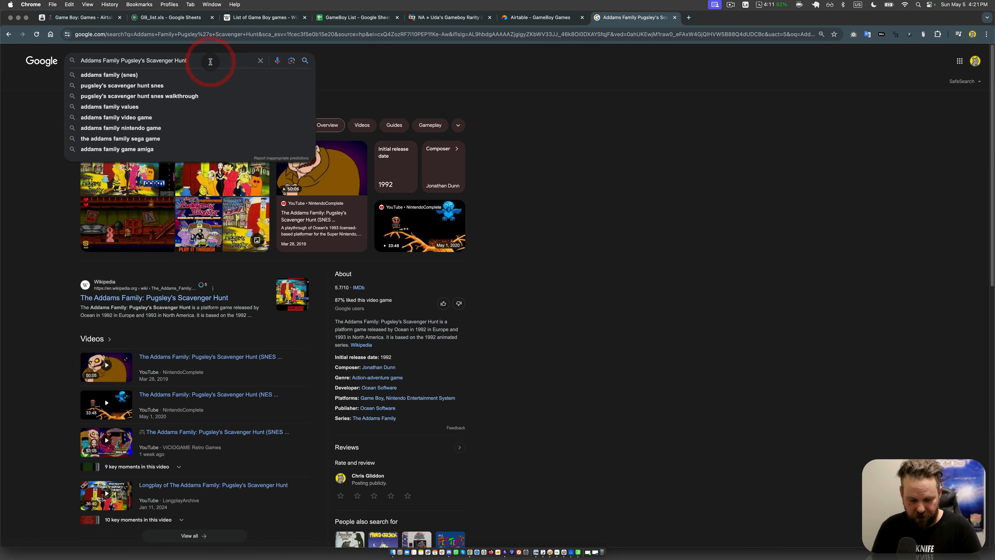
text(gb)
key(Return)
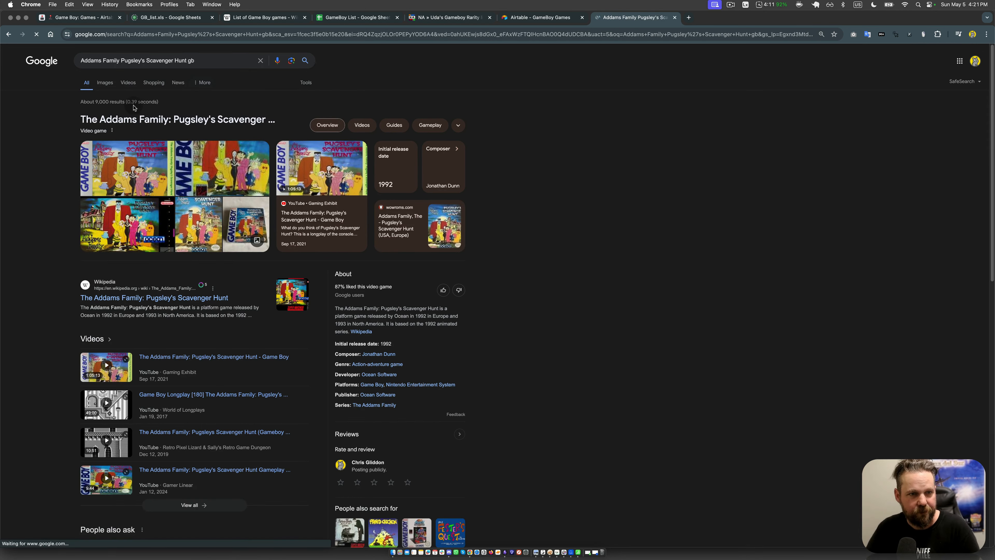
click(112, 83)
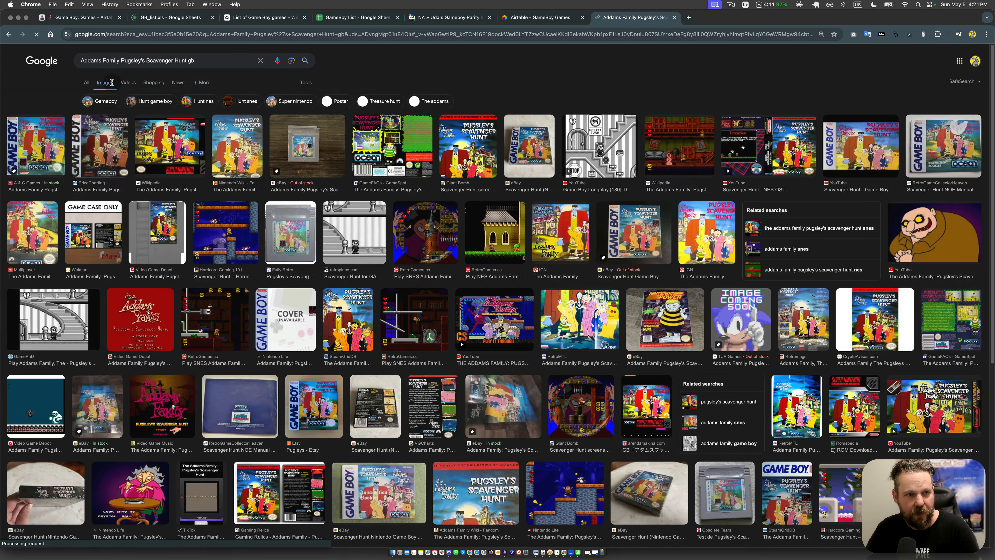
Step: Copy the full URL of the Google image search
click(148, 35)
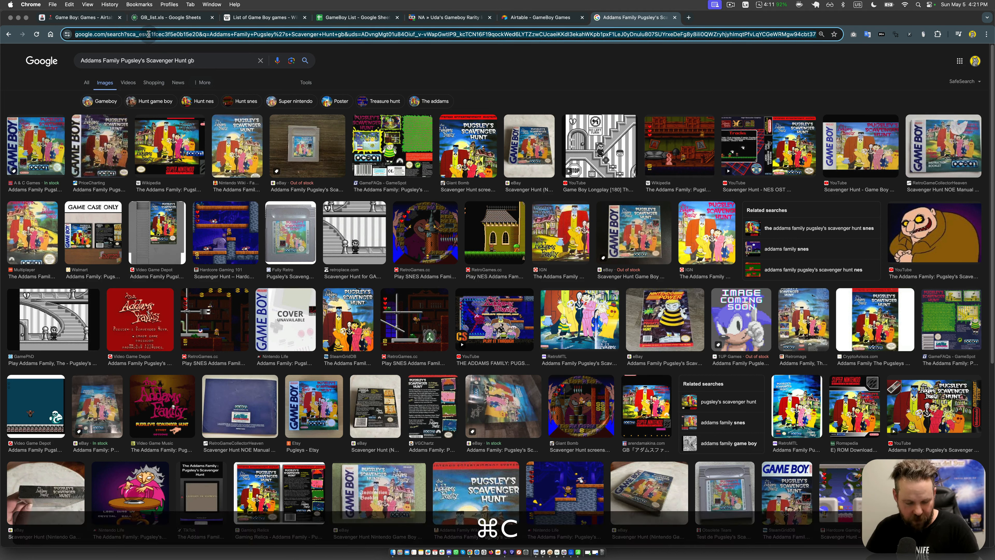
key(super+x)
click(480, 61)
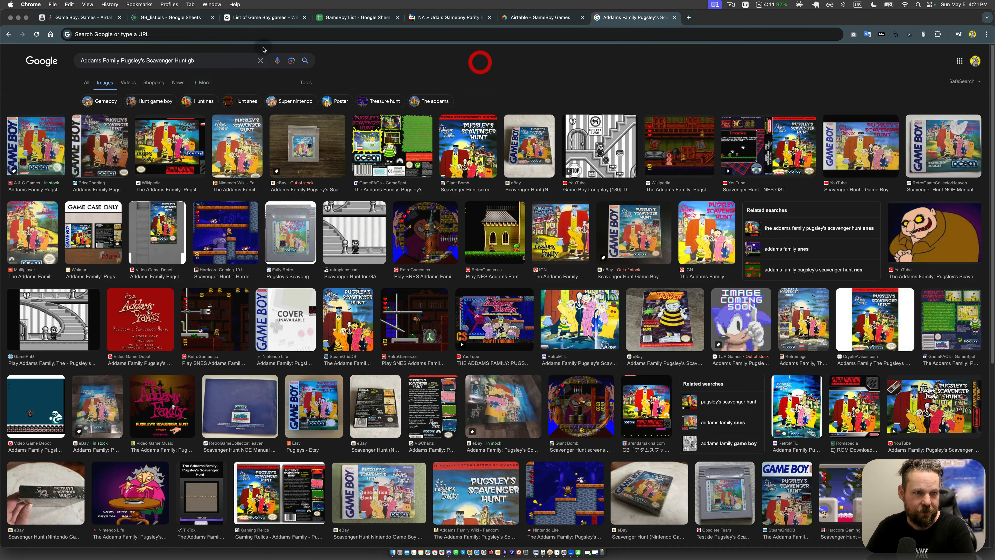
Step: Return to the Airtable Games grid and insert a new Button field before Attachments, using the Open URL action
click(68, 20)
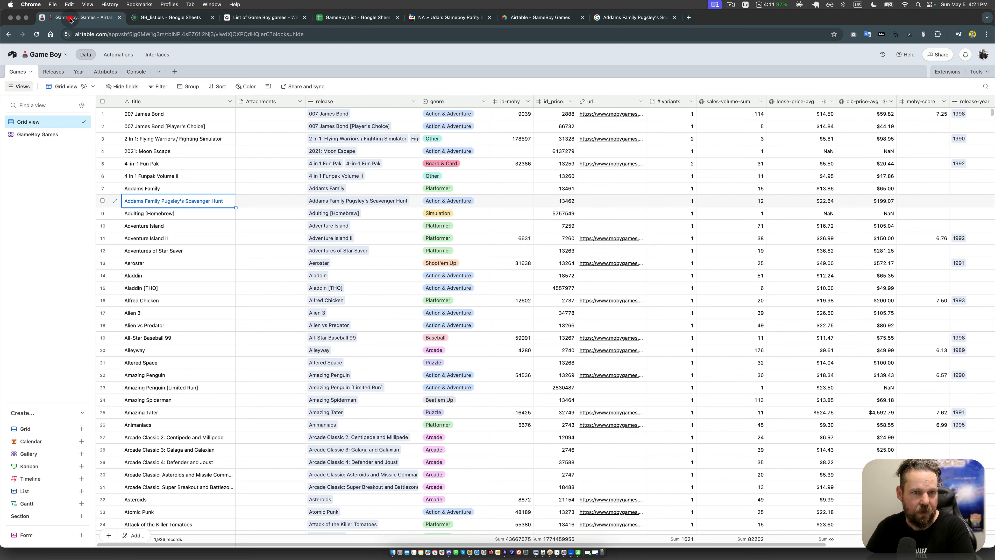
right_click(264, 103)
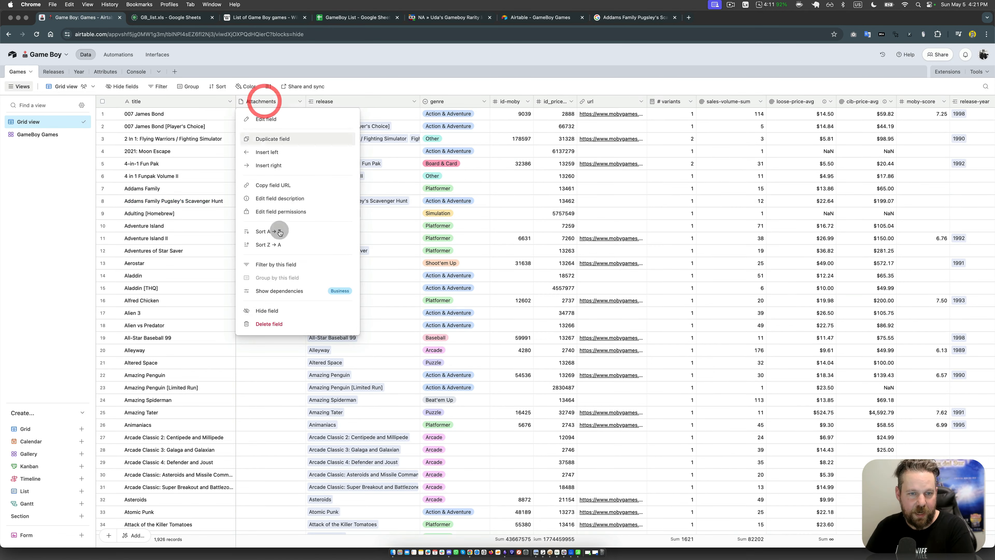
click(278, 154)
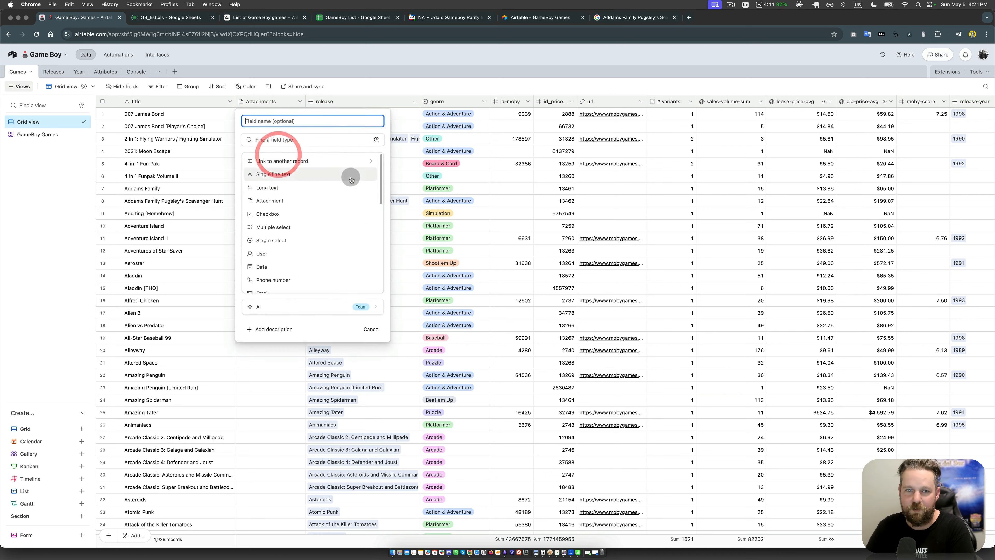
scroll(289, 240, down, 6)
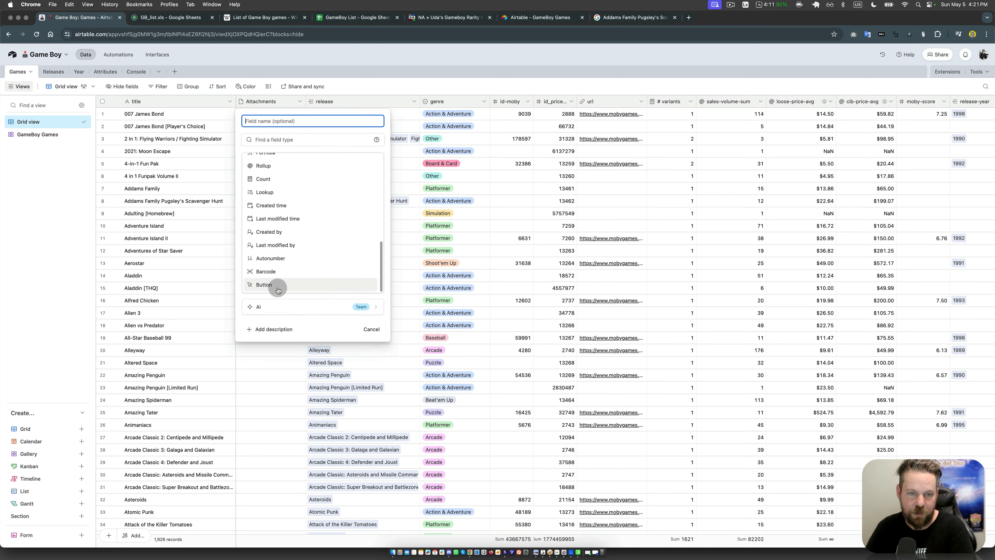
click(278, 289)
click(256, 237)
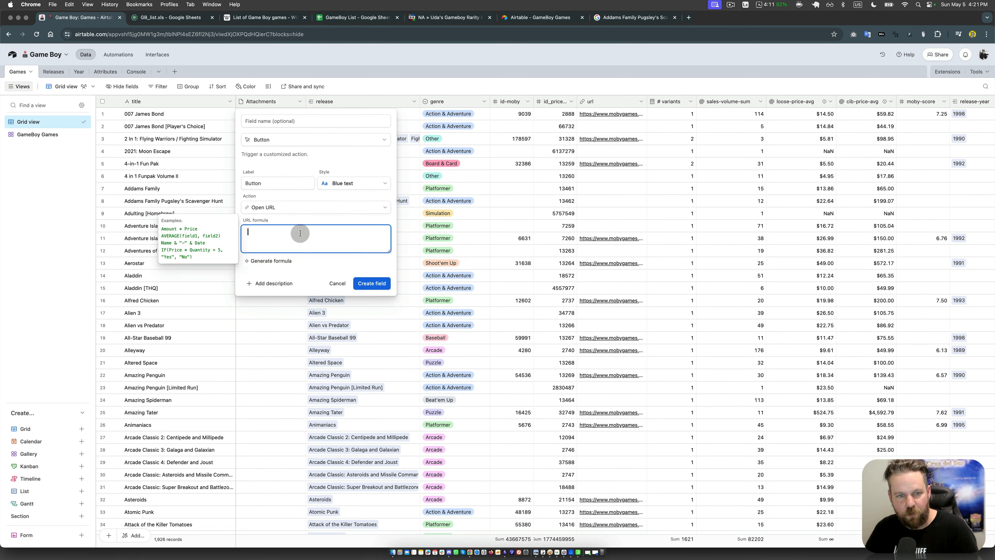
Step: Start the button's URL formula with CONCATENATE and paste the copied Google image search URL as its first quoted argument
click(300, 233)
text(CONC)
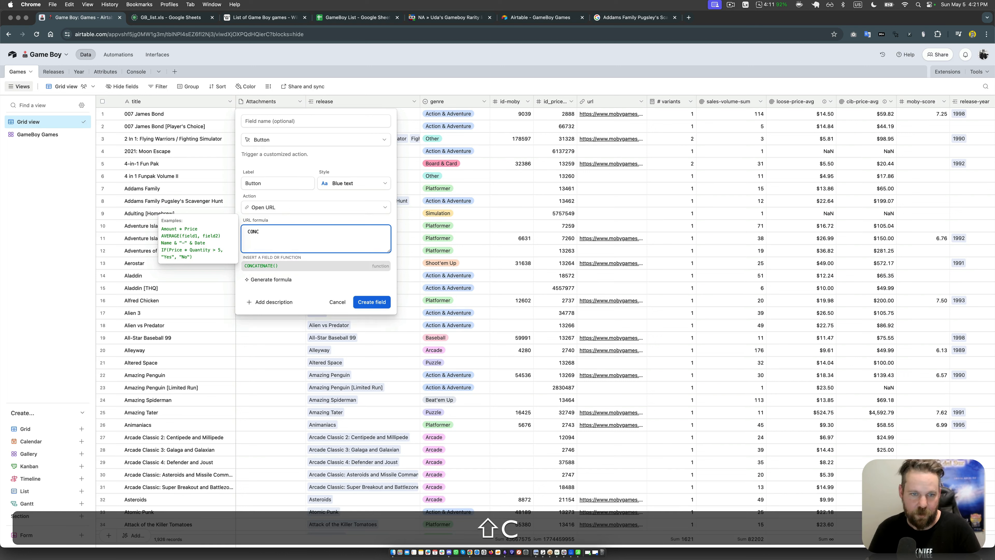
click(299, 266)
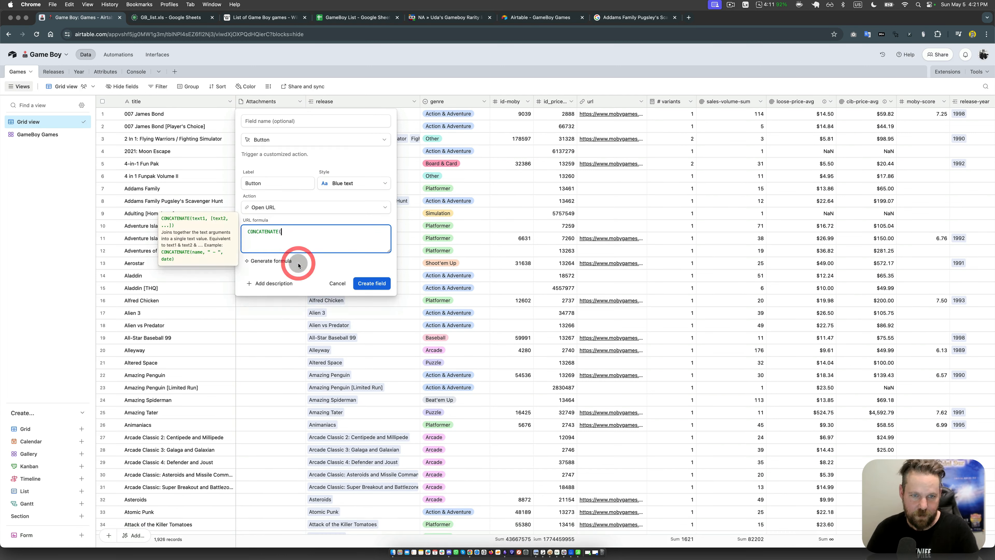
key(shift+Return)
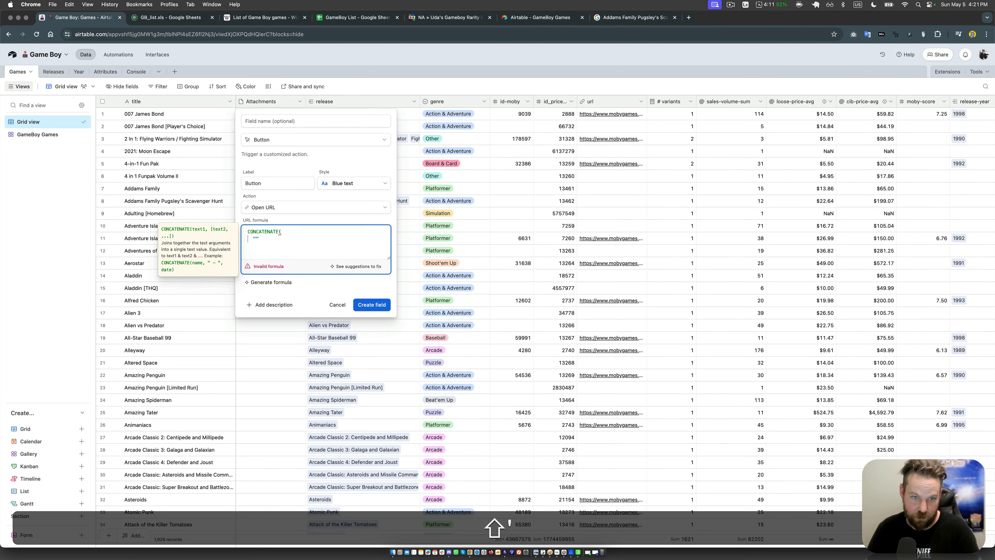
key(super+v)
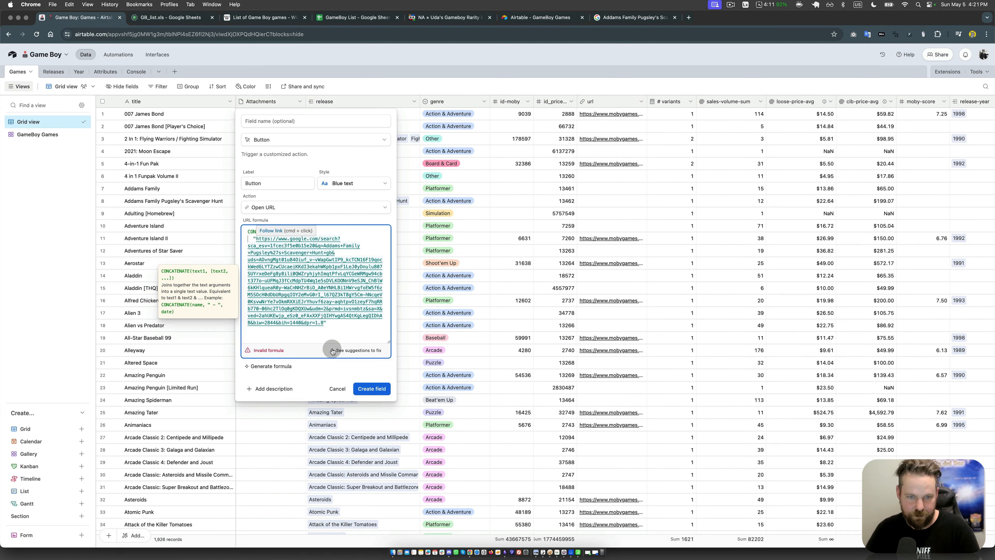
Step: Add a second quoted argument to the formula containing the same Google image search URL
text(",)
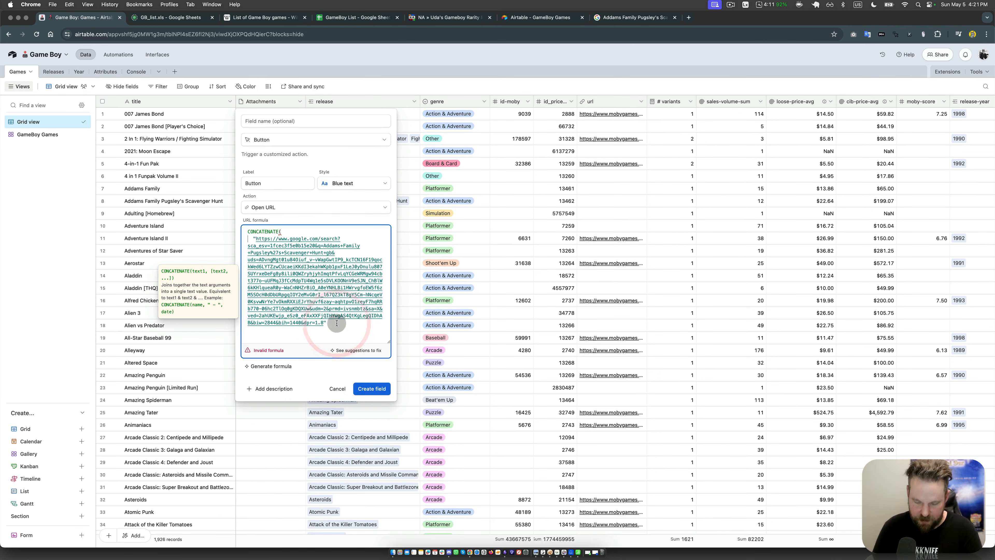
key(Return)
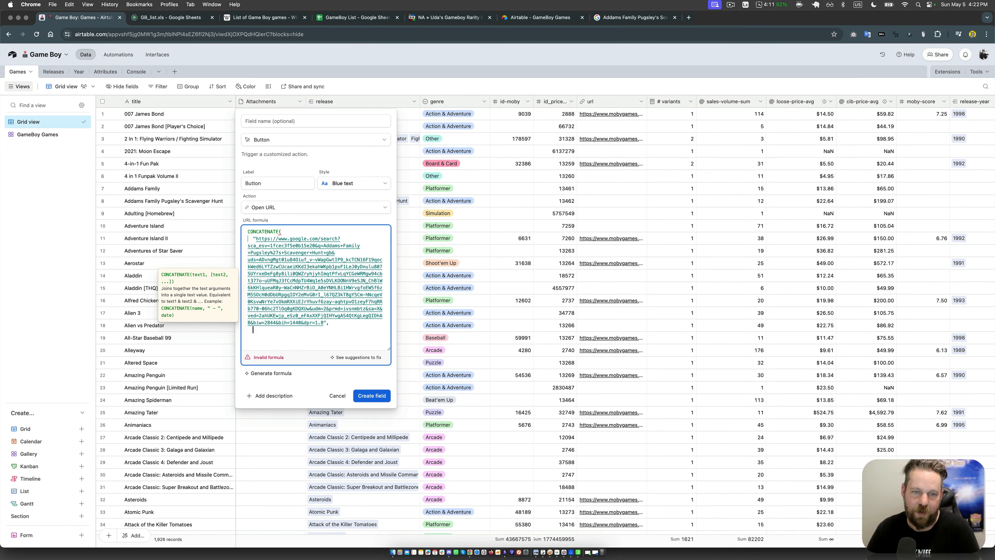
key(shift)
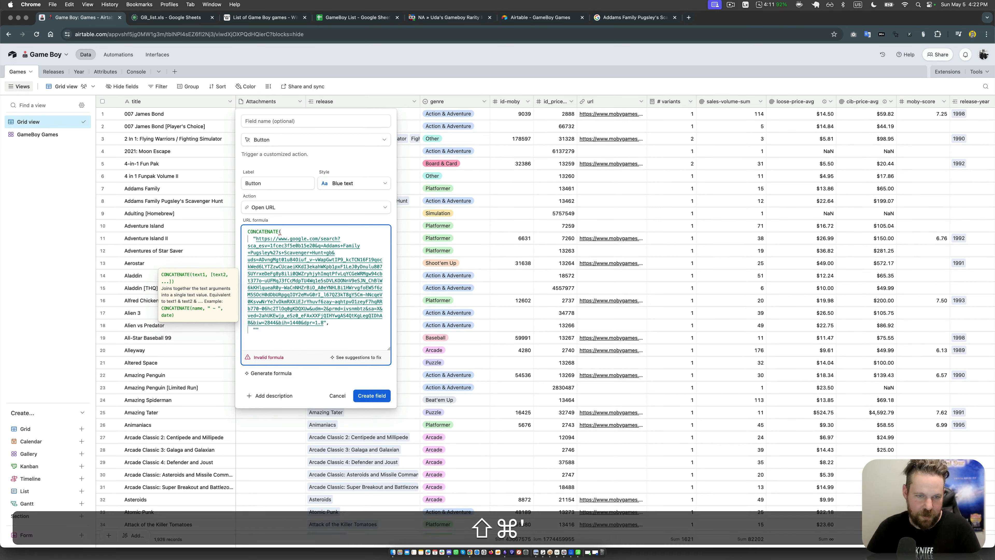
text(")
text(https://www.google.com/search?sca_esv=1fcec3f5e0b15e20&q=Addams+Family+Pugsley%27s+Scavenger+Hunt+gb&uds=ADvngMgt01u84Oiuf_v-vWapGwtIP9_kcTCN16F19qockWed6LYTZzwCUcaeiKKdI3ekahWKpb1pxF1LeJ0yDnulu807SUYrxeDeFg8y8ili0QWZryhjyhImqtPfvLqYCGeWRMgw94cbt377o-uUFMqJ3fCcMdpTU4Wq1e5sDVLKOONnV9eSJN_ChBlW6kKHlqueaR0y-WaCnNHZrBiO_A0eYNHLBi1HWrvgfoEW5f6zM5SOcH0dDbURpgqIOY2eMvG0rI_l67QZ3kT8gY5Cm-hNcqeV0KsvwNrYe7vOkmRXXiEJrYhuvf6zay-aqhtpv01zeyF7hqRRb770-06hc2Tl0q0gKDQXUw&udm=2&prmd=ivsnmbtz&sa=X&ved=2ahUKEwjp_eSz0_eFAxXXFjQIHYwgAS4QtKgLegQIDhAB&biw=2844&bih=1440&dpr=1.8)
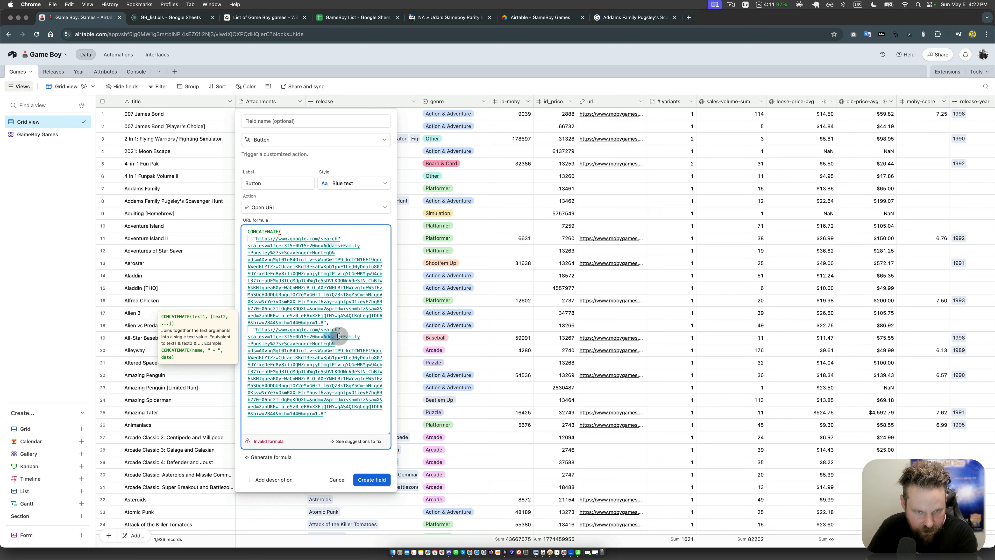
Step: Delete everything before "+gb" from the second URL string, including the game title
click(304, 337)
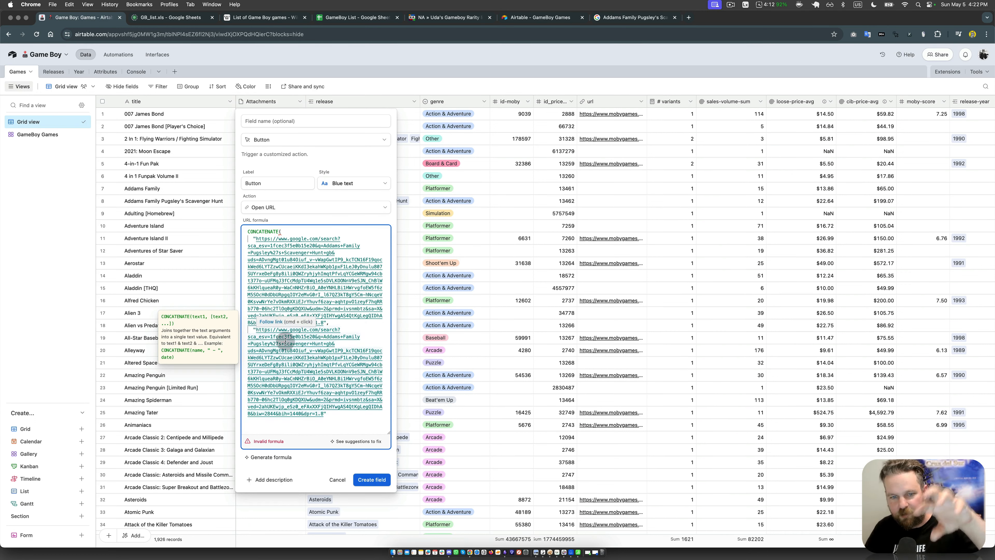
drag(325, 336, 268, 345)
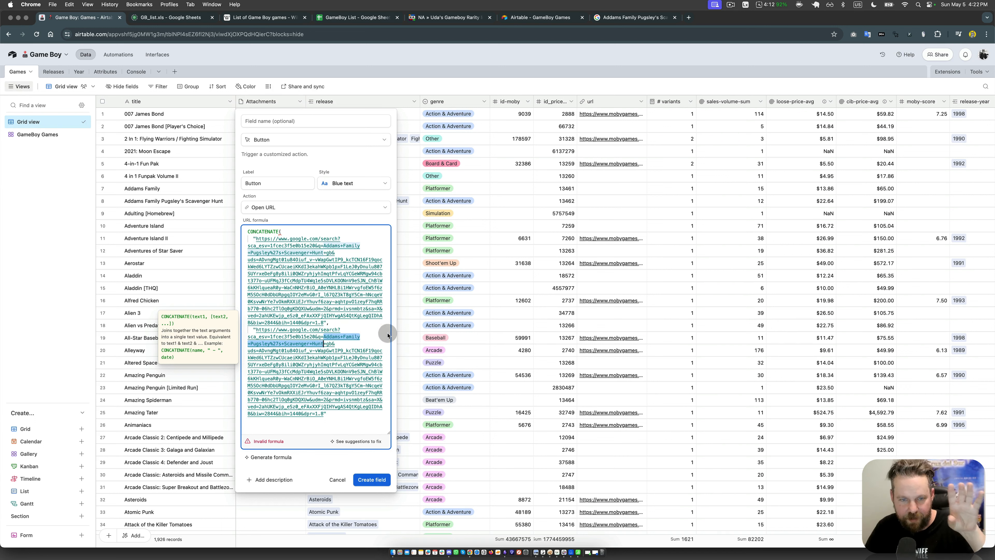
click(333, 344)
drag(323, 344, 256, 331)
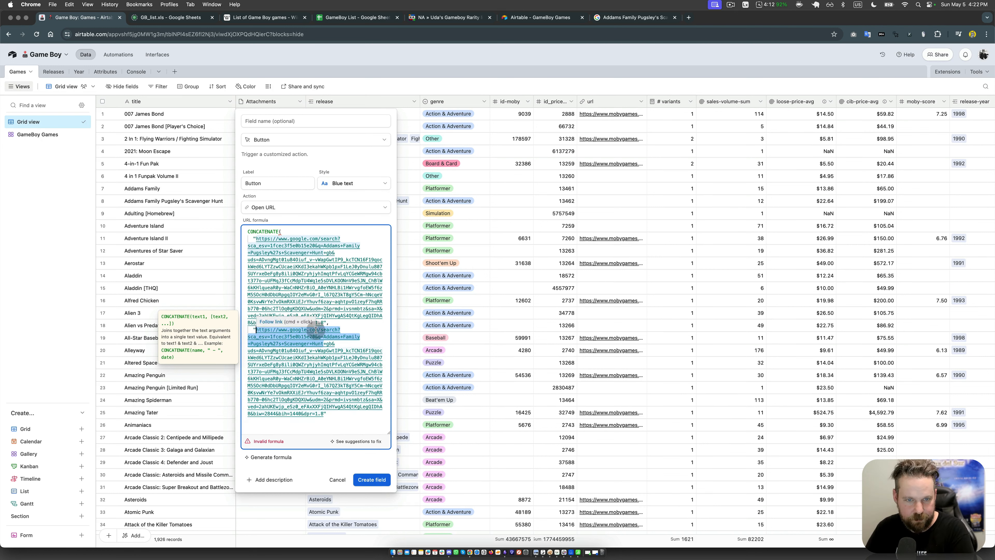
key(BackSpace)
Step: Cut the first URL string off after "q=", removing the game title and the parameters behind it
click(334, 252)
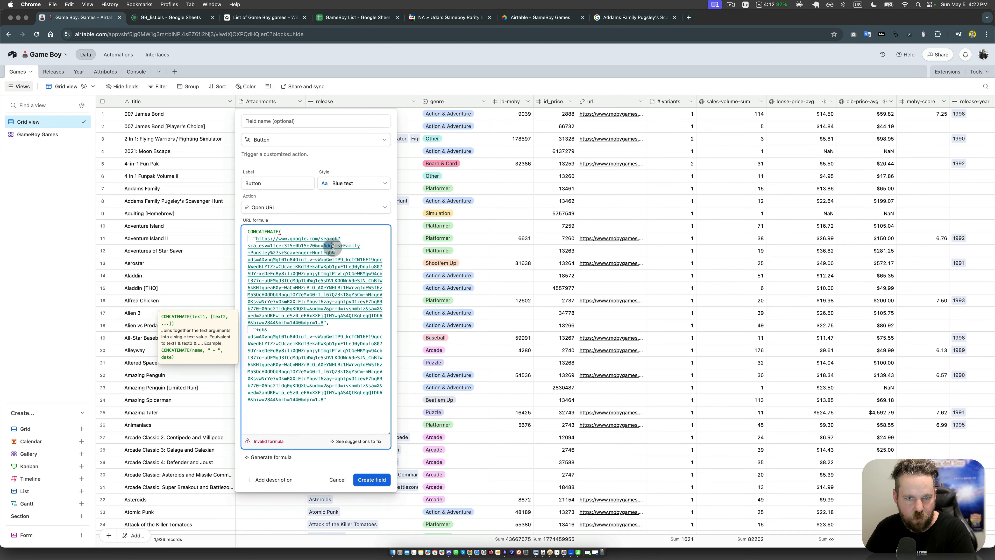
drag(323, 245, 320, 328)
key(BackSpace)
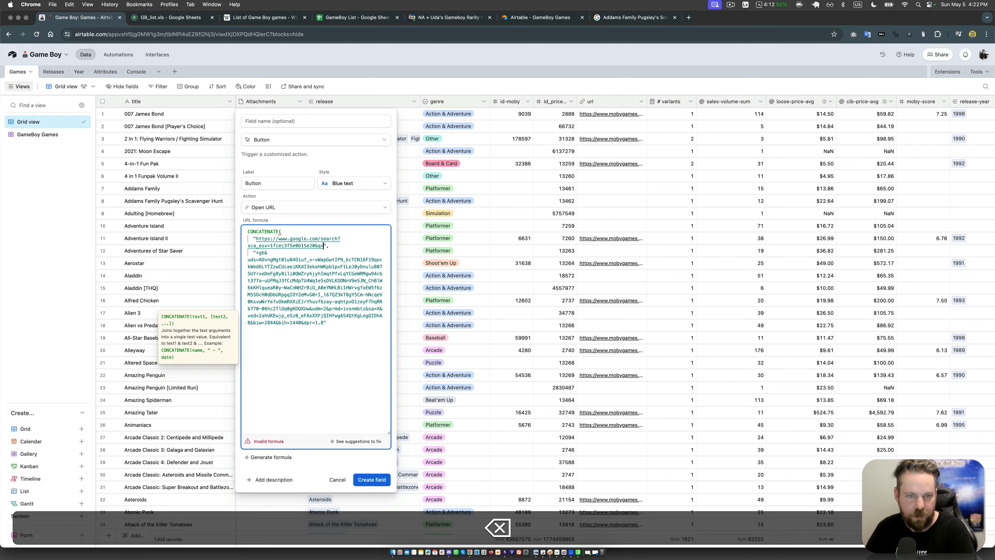
Step: Insert the title field as its own argument between the two URL strings and close the CONCATENATE formula
click(338, 247)
click(291, 254)
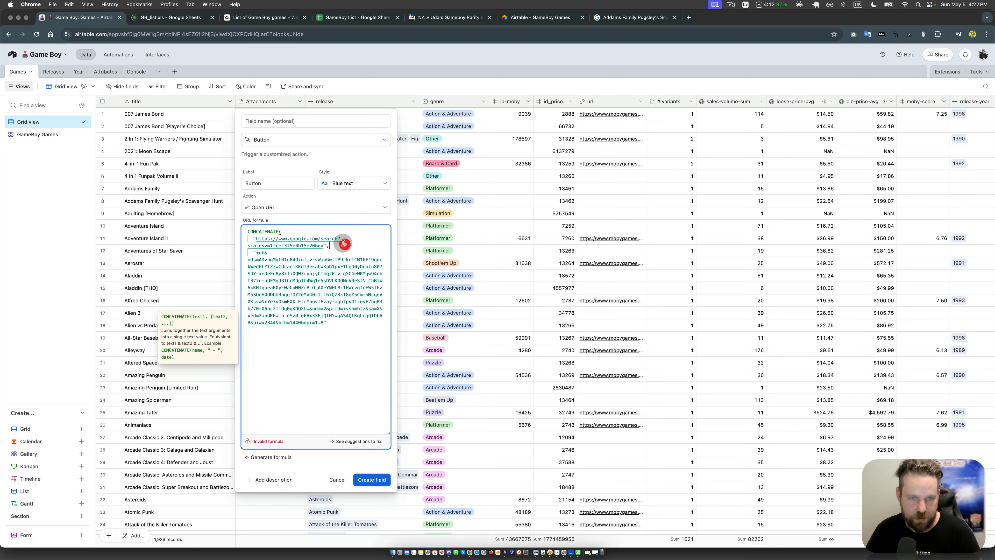
key(Return)
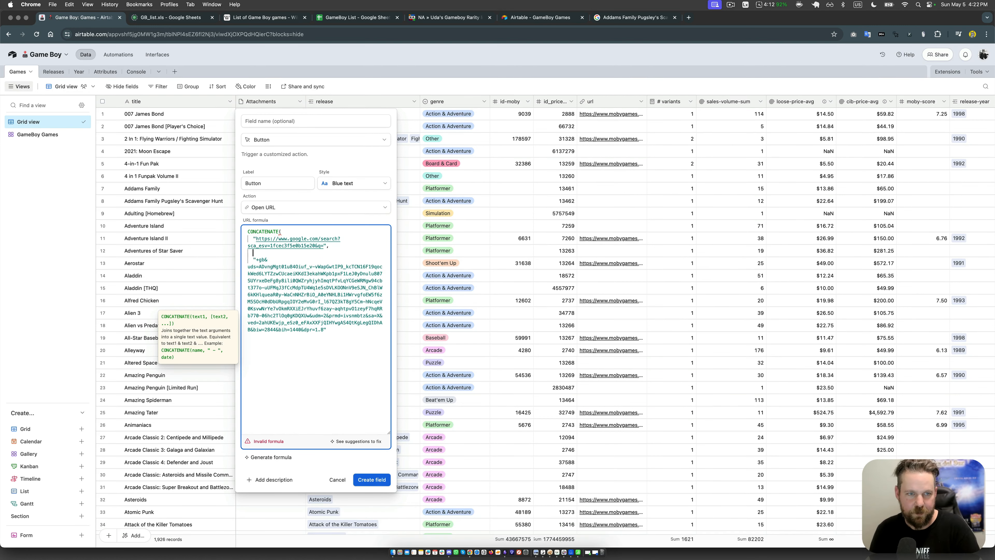
text(title,)
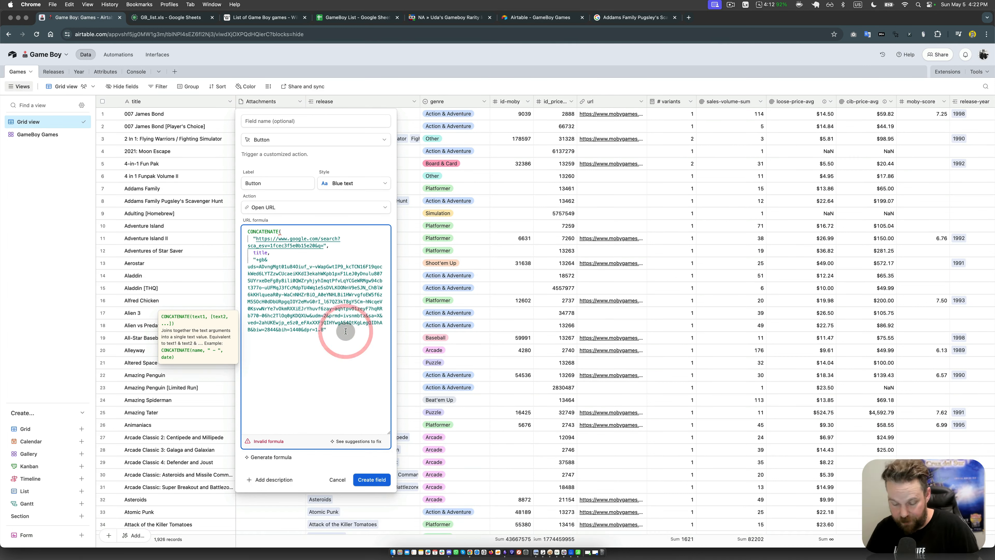
key(Return)
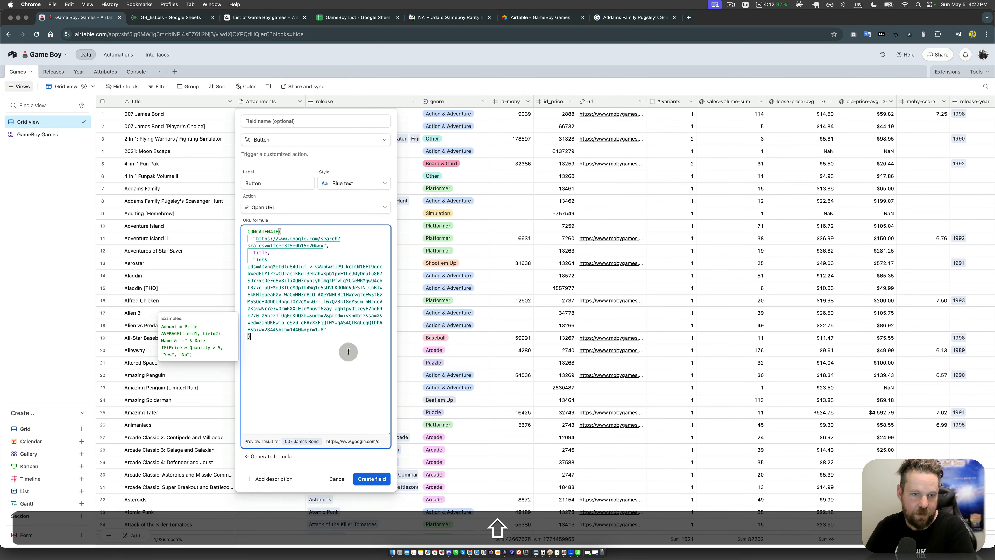
click(347, 351)
click(239, 338)
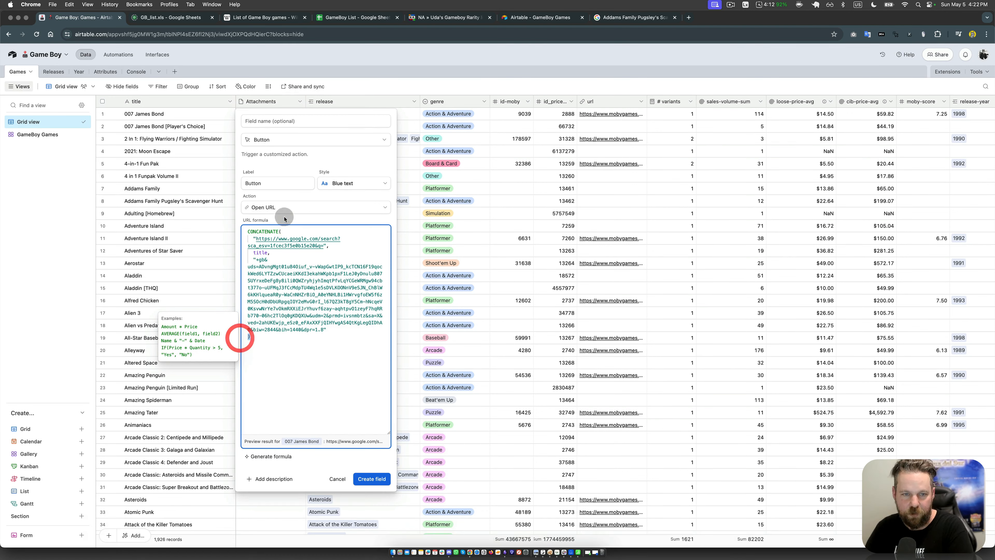
click(281, 231)
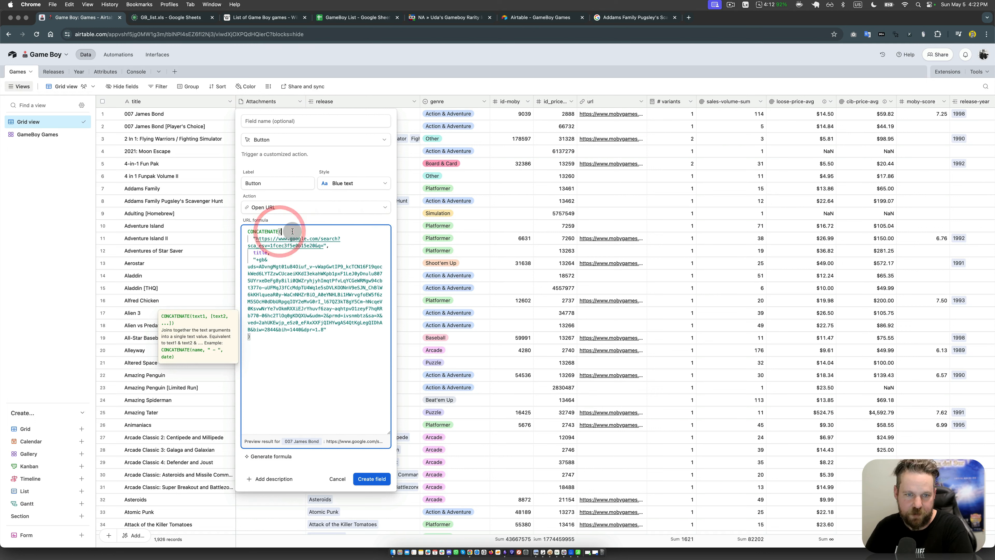
click(261, 338)
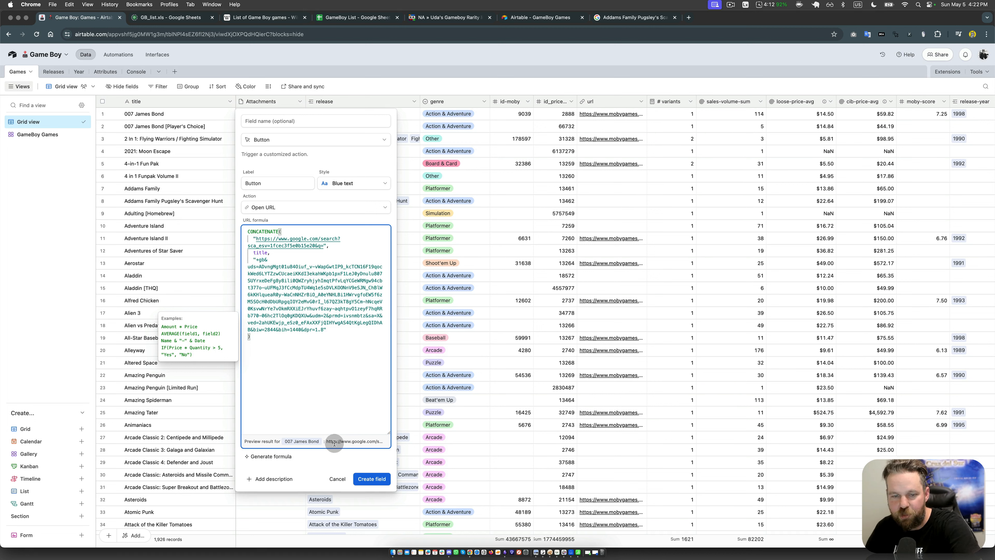
Step: Name the new field Google Search and set its button label to Google
click(285, 122)
text(Go)
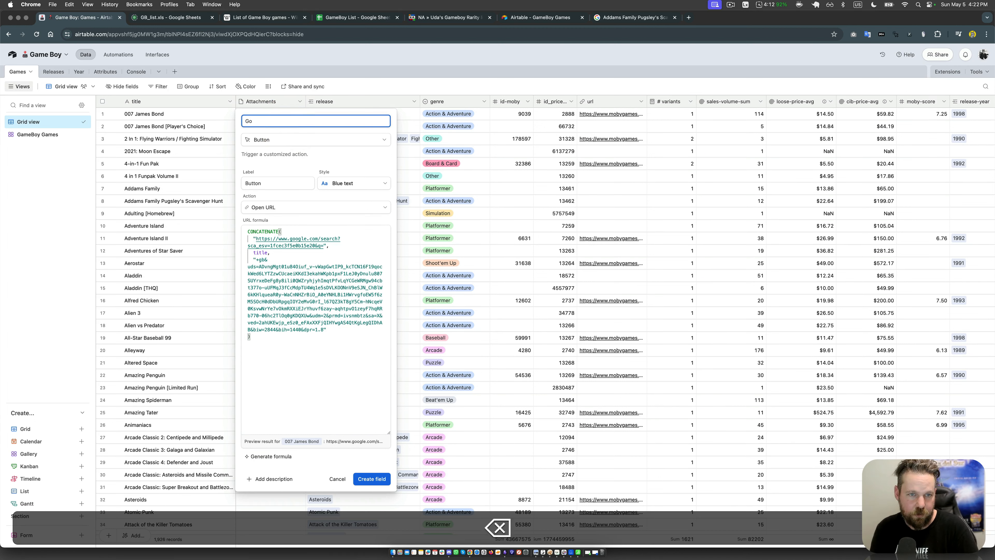
text(ogle Search)
key(shift+super+Left)
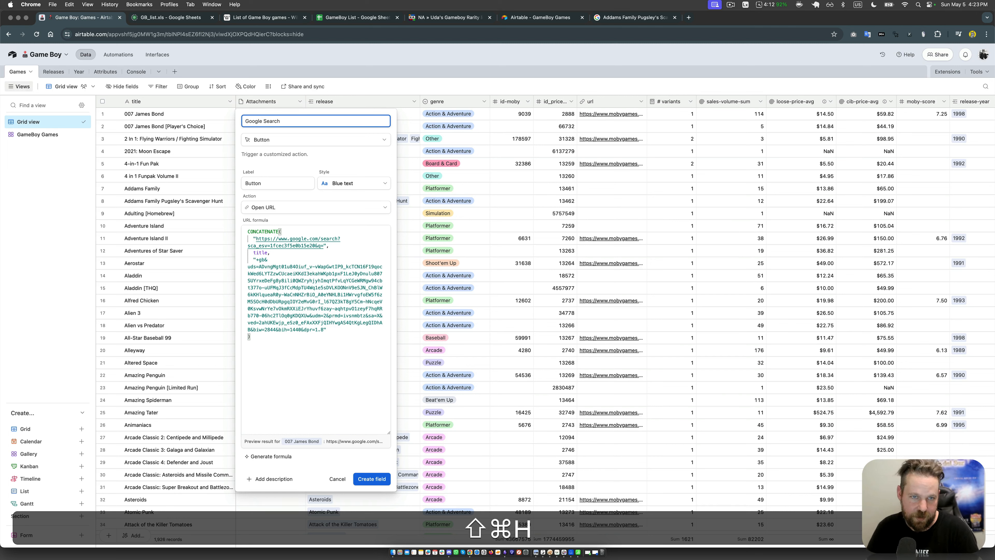
key(super+c)
double_click(279, 181)
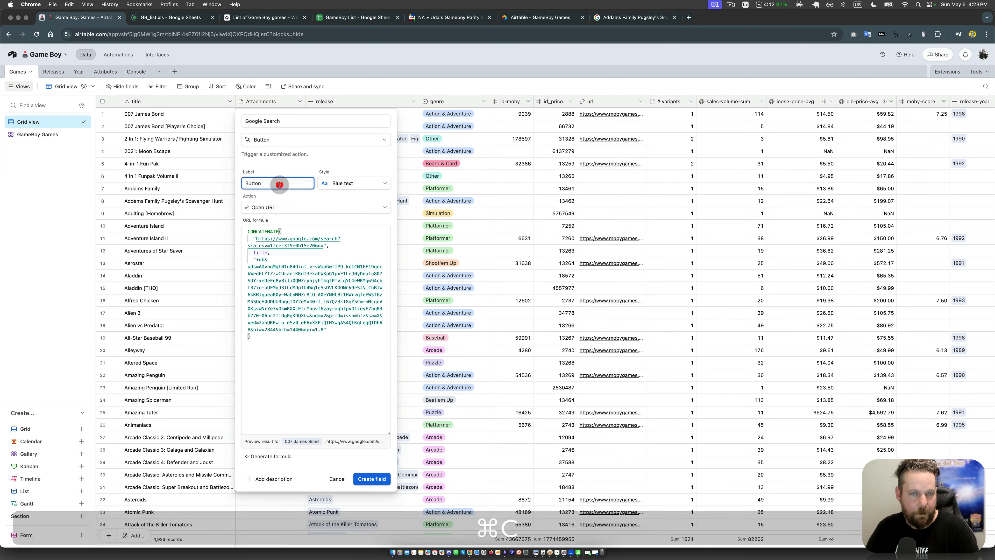
key(super+v)
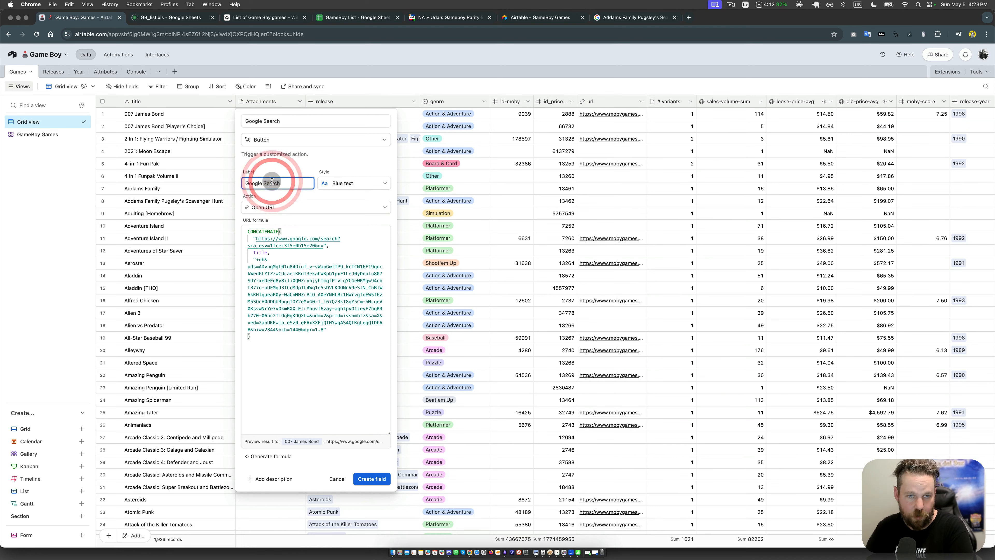
key(BackSpace)
key(BackSpace)
key(BackSpace)
key(BackSpace)
key(BackSpace)
key(BackSpace)
key(BackSpace)
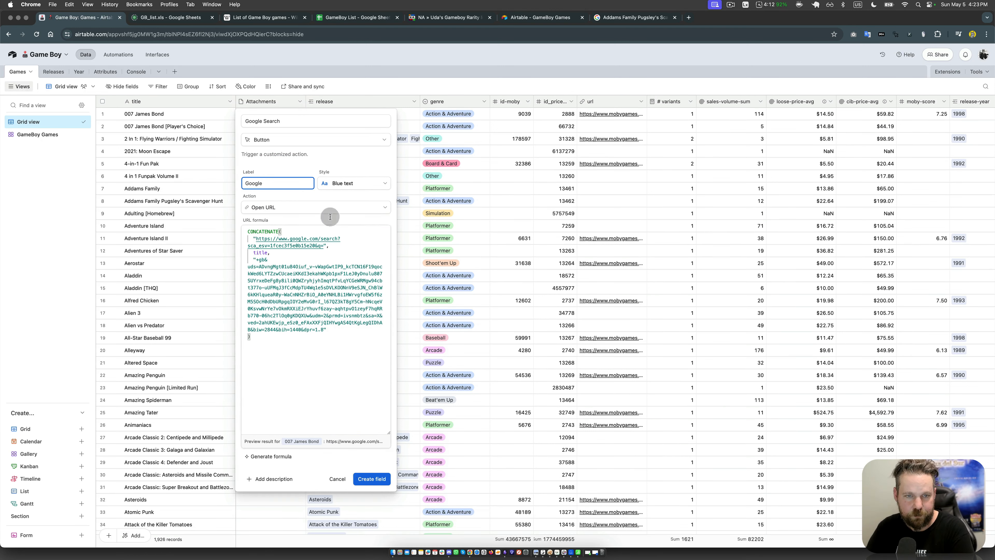
Step: Set the button style to Solid blue and create the Google Search field
click(351, 184)
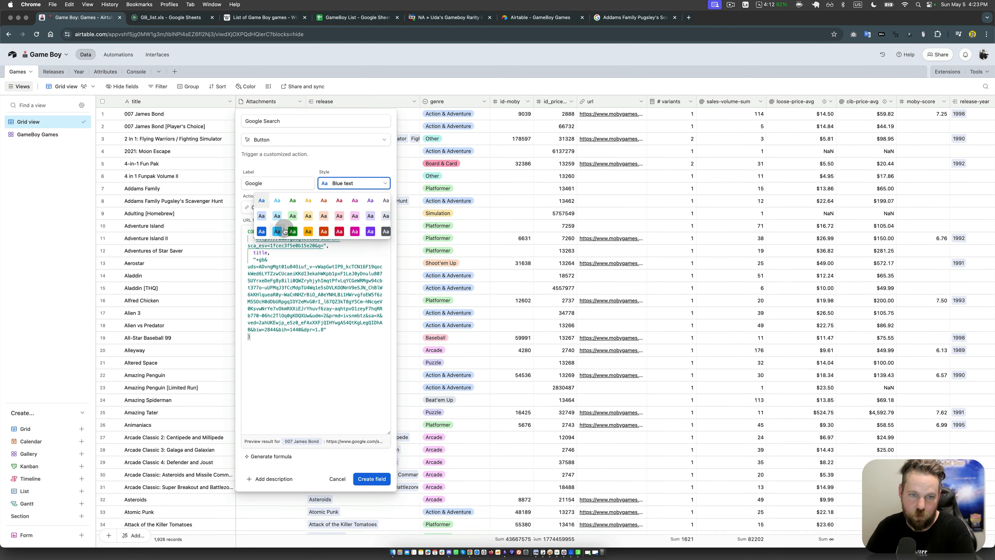
click(261, 232)
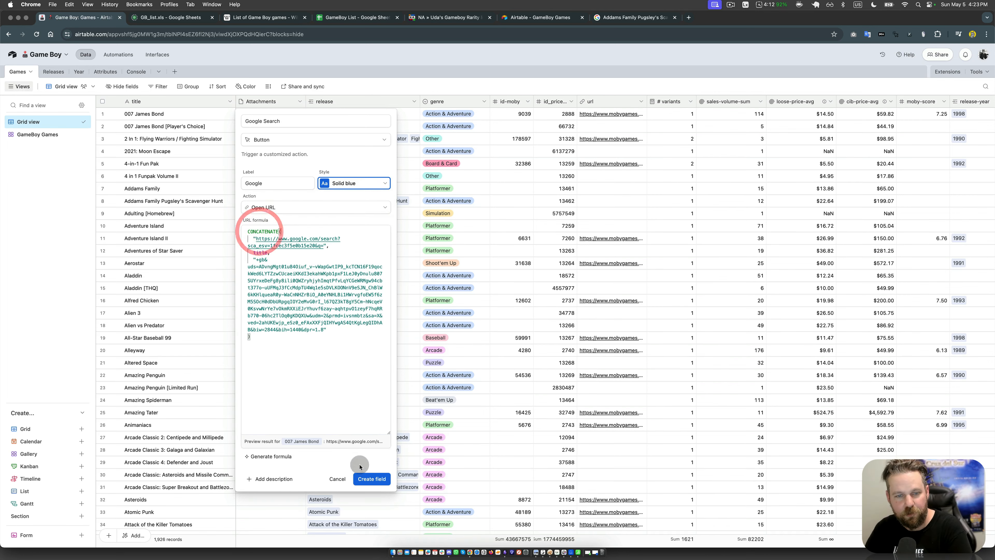
click(372, 478)
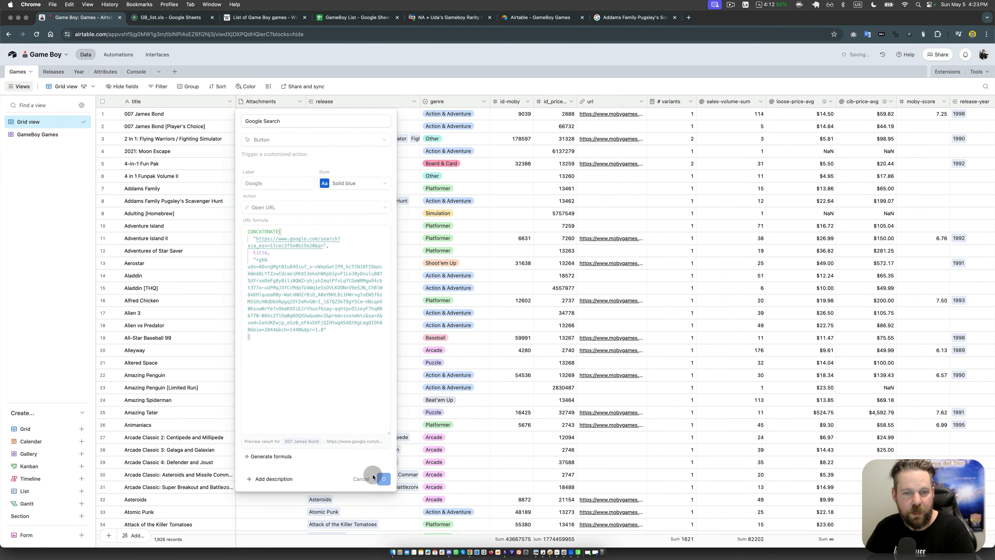
drag(299, 102, 287, 102)
Step: Show the Google Search field on the cards of the GameBoy Games gallery view
click(50, 136)
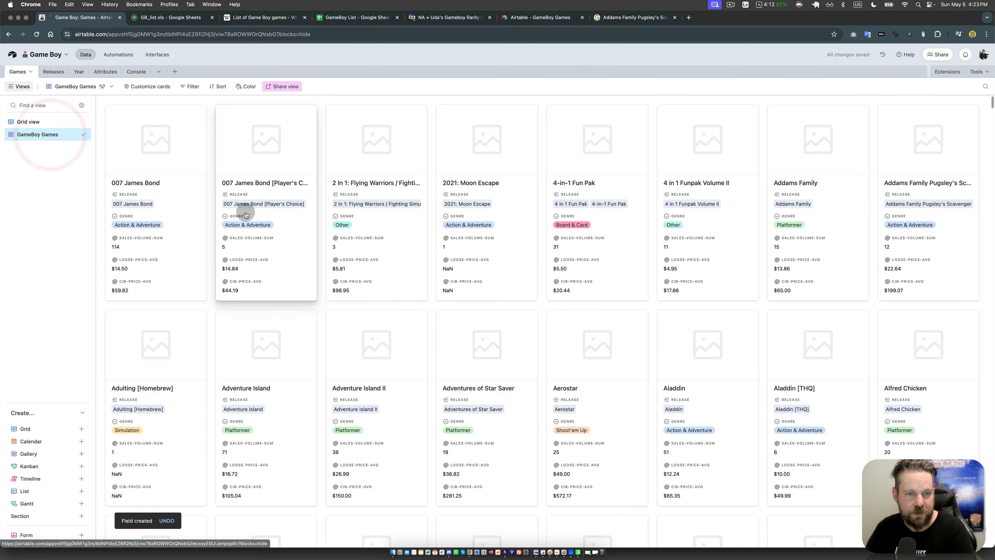
click(167, 91)
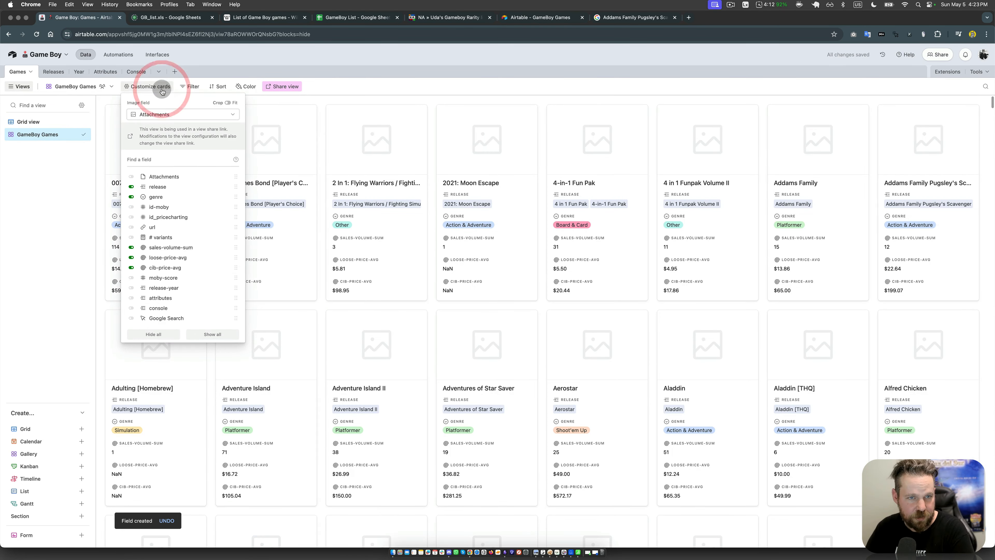
click(160, 319)
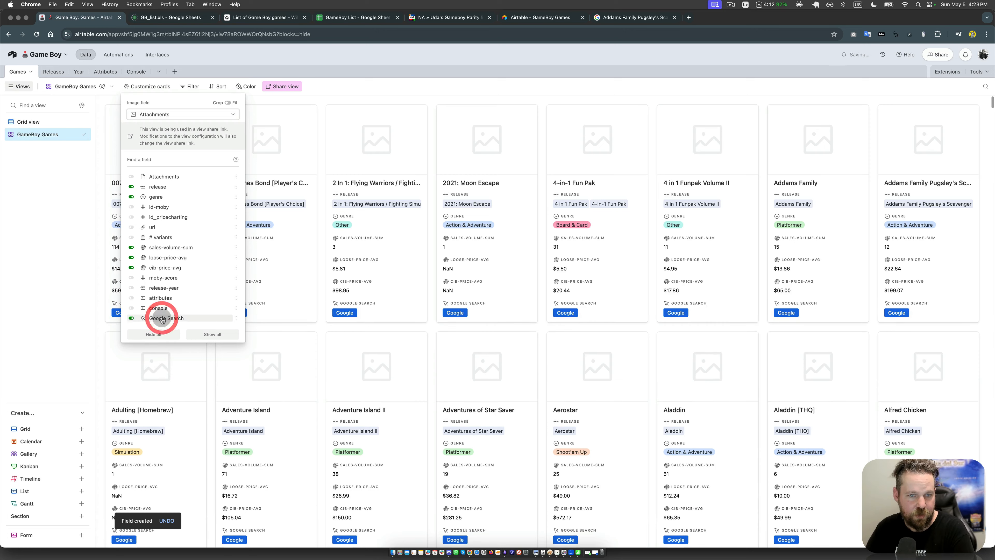
click(57, 251)
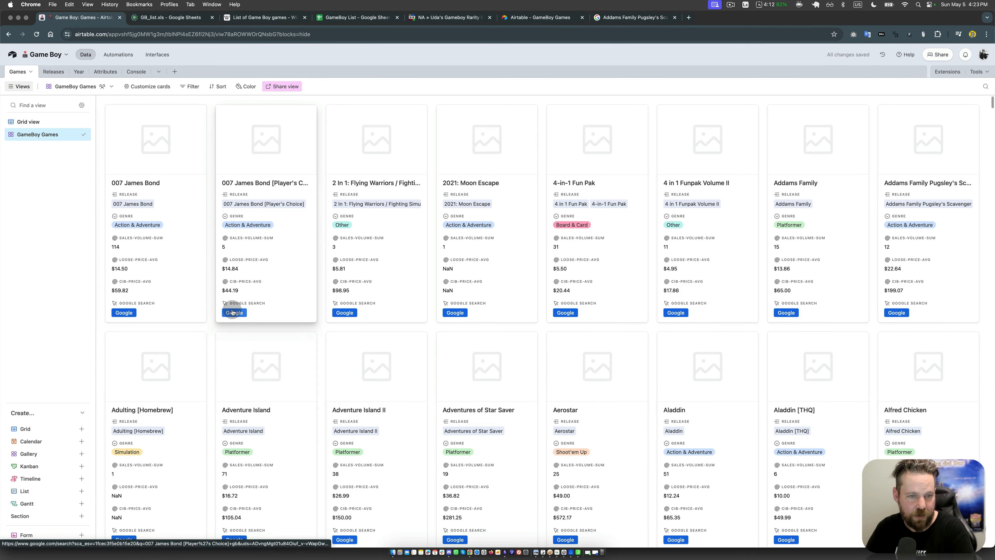
Step: From the grid view, run the Google search for Addams Family Pugsley's Scavenger Hunt and copy the A & C Games cover image
click(33, 122)
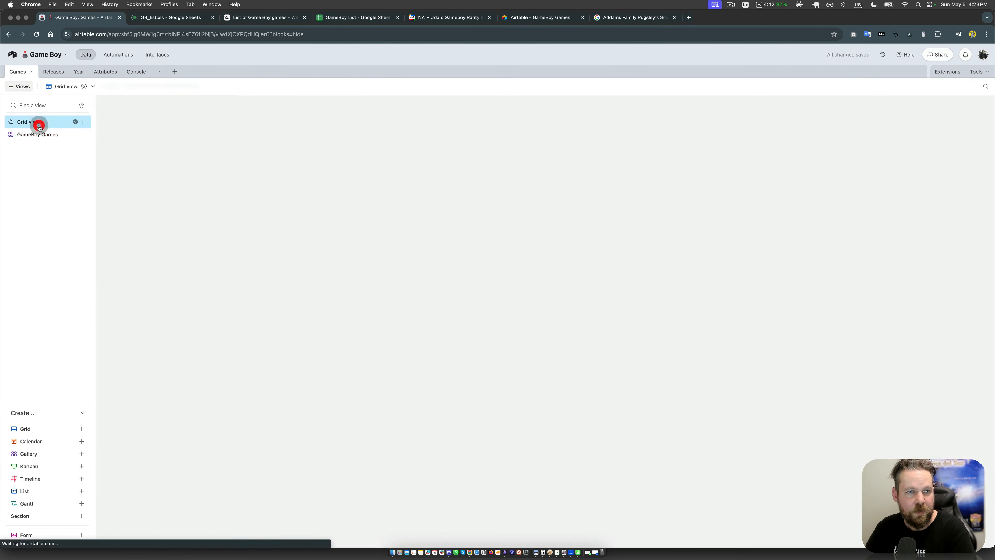
click(202, 264)
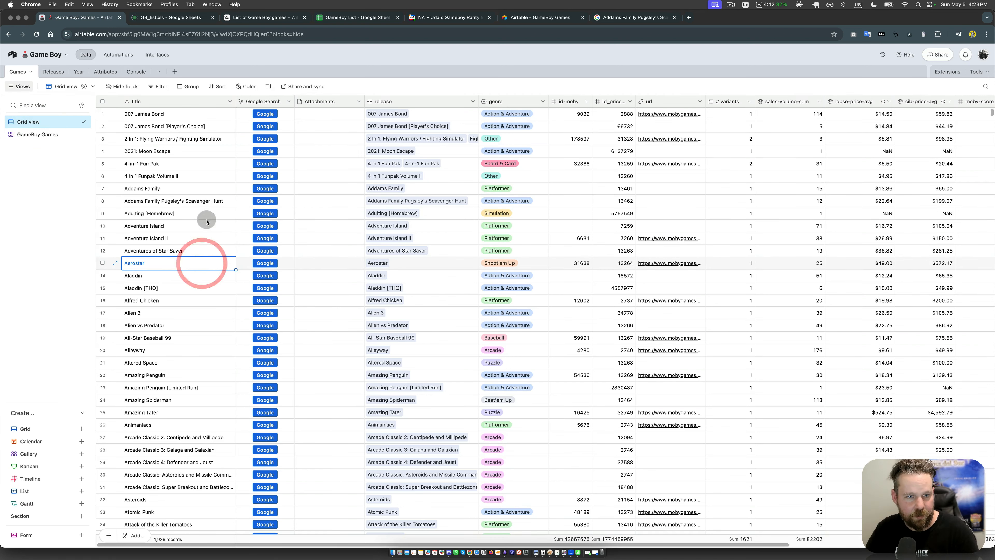
click(209, 204)
click(267, 201)
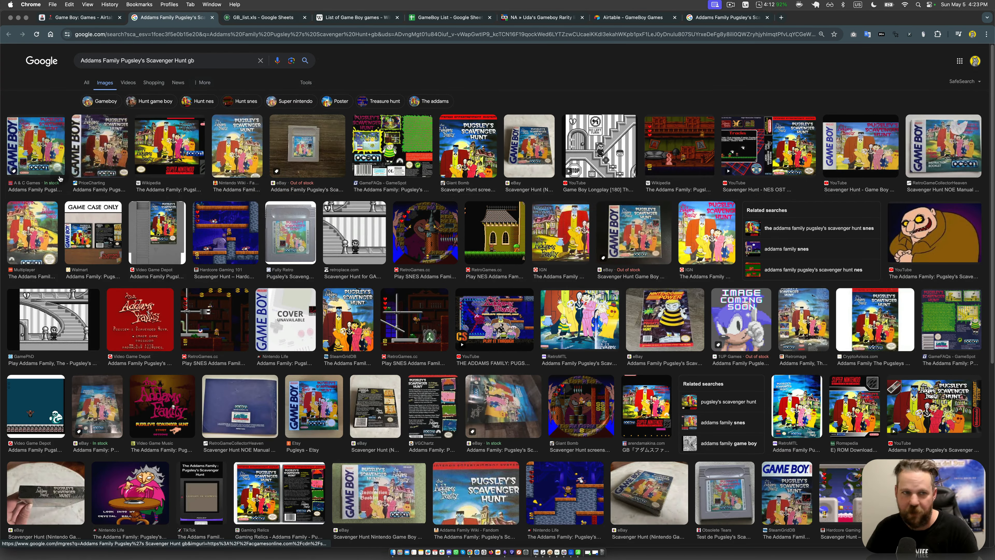
click(44, 131)
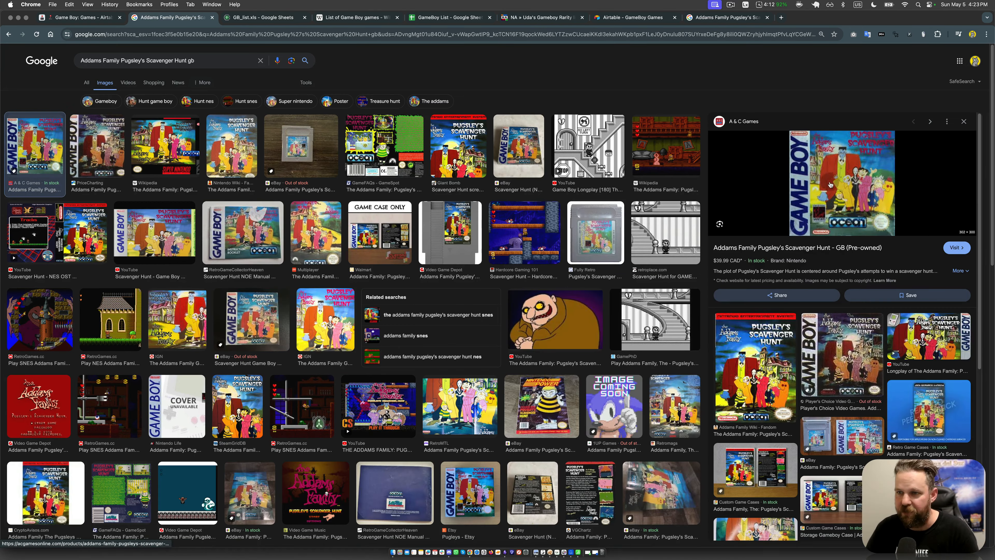
right_click(836, 153)
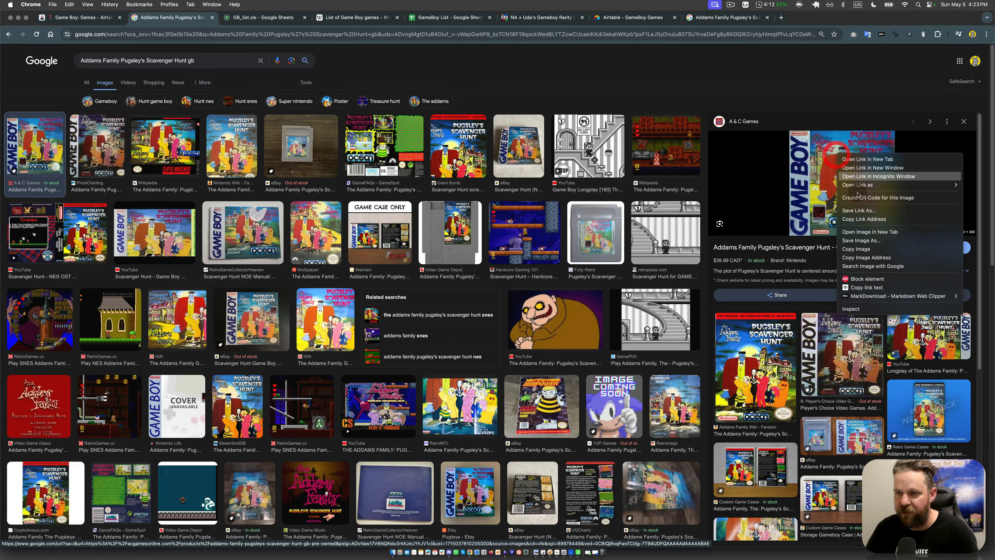
click(865, 250)
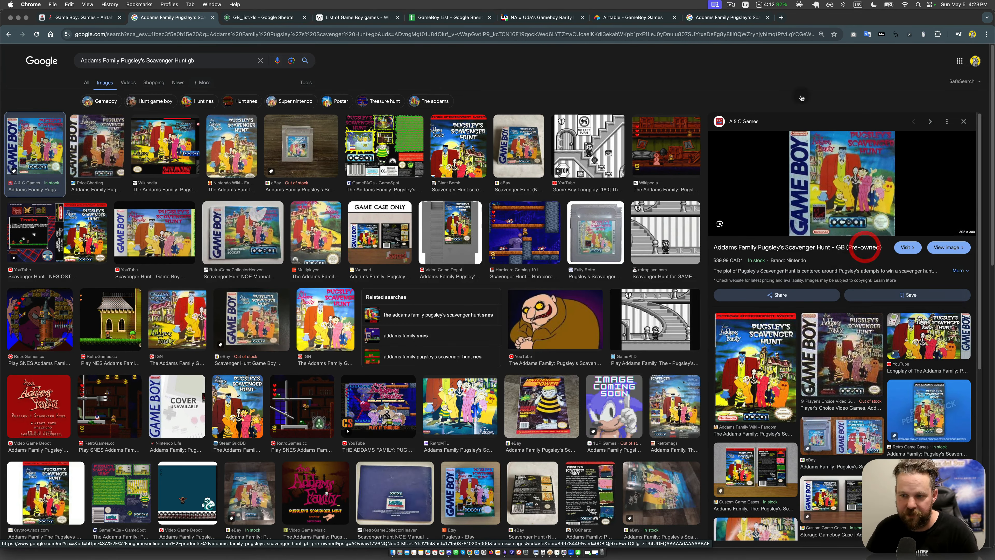
Step: Paste the copied cover into the Attachments cell of Addams Family Pugsley's Scavenger Hunt and upload it
click(85, 18)
click(185, 192)
click(336, 200)
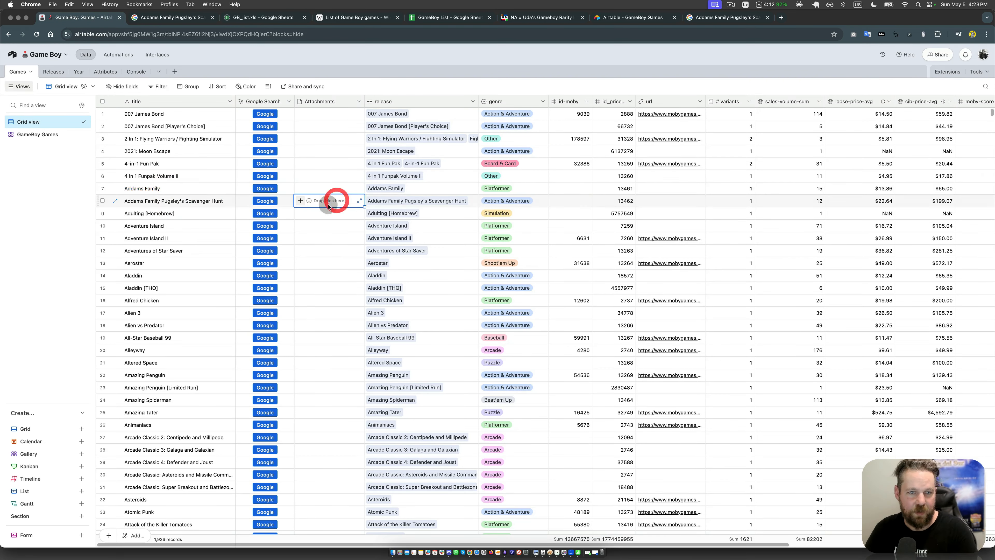
key(Return)
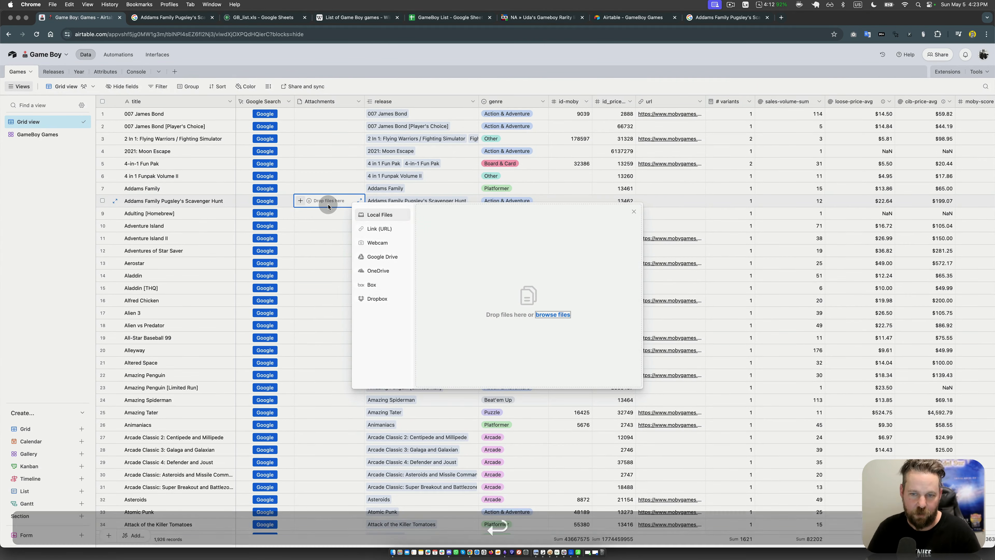
key(super+v)
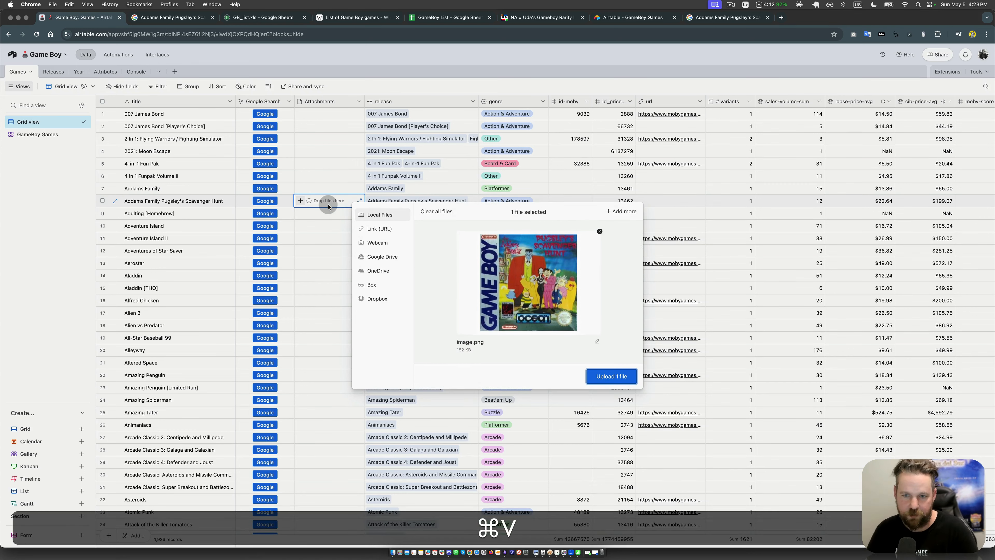
click(609, 373)
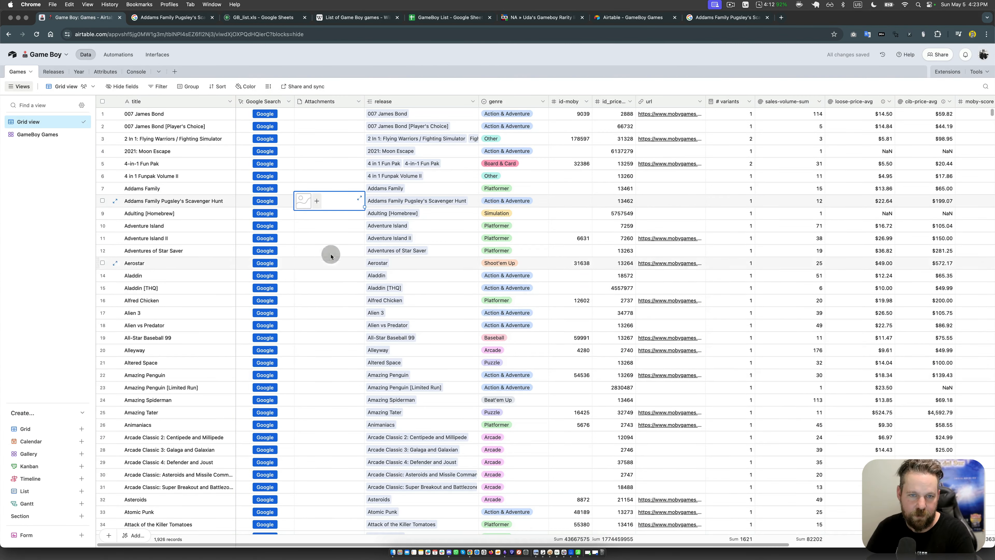
click(312, 238)
click(331, 200)
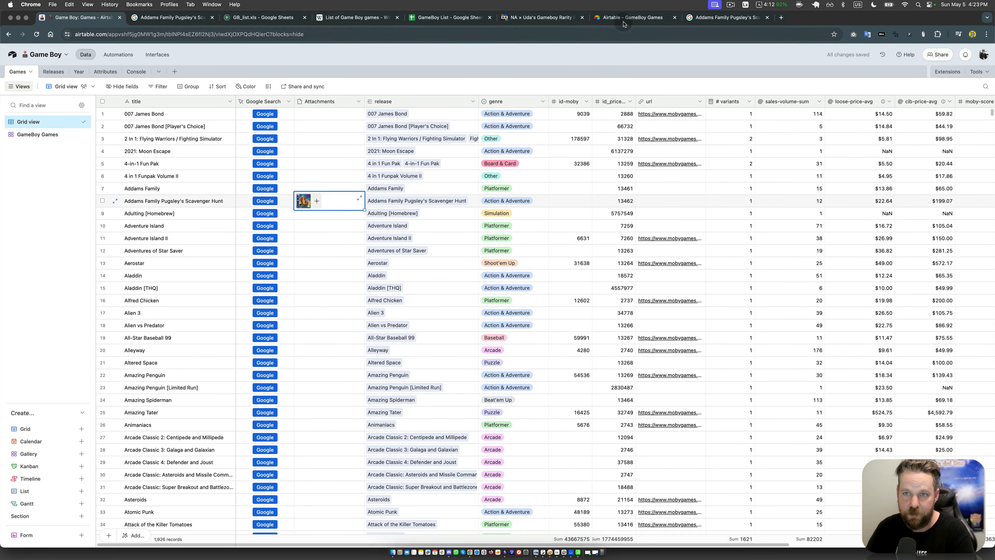
Step: Reload the shared GameBoy Games page to check the uploaded cover on its card, and return to the base
click(635, 17)
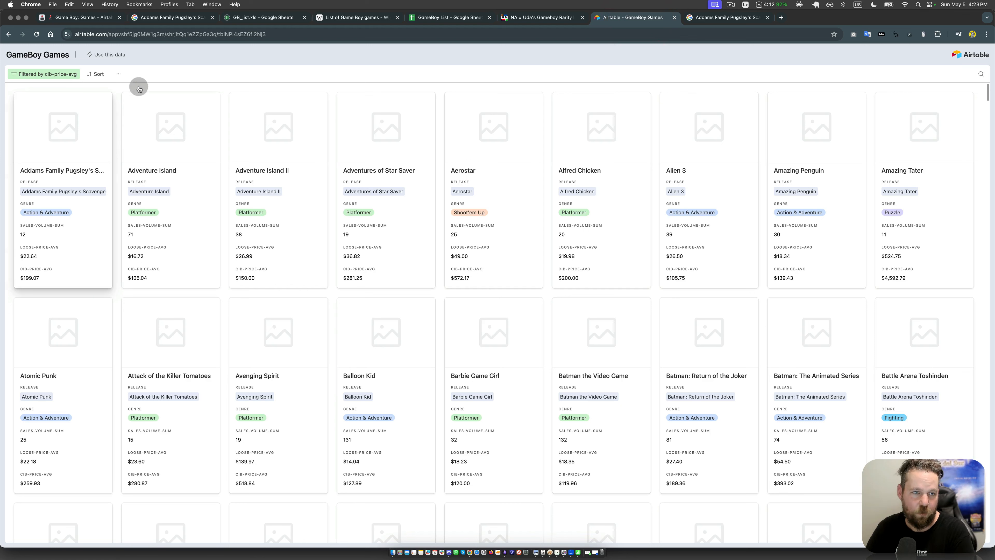
click(36, 36)
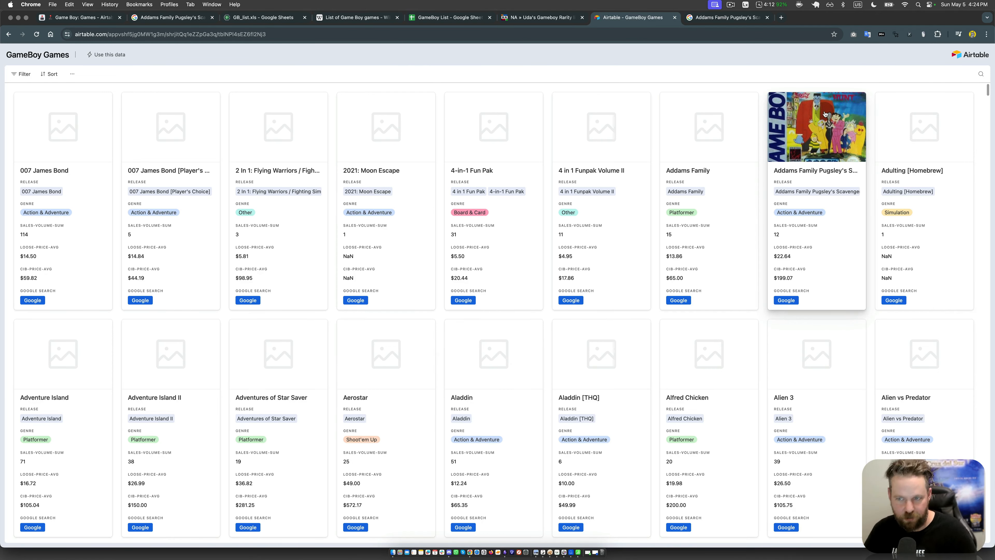
click(101, 20)
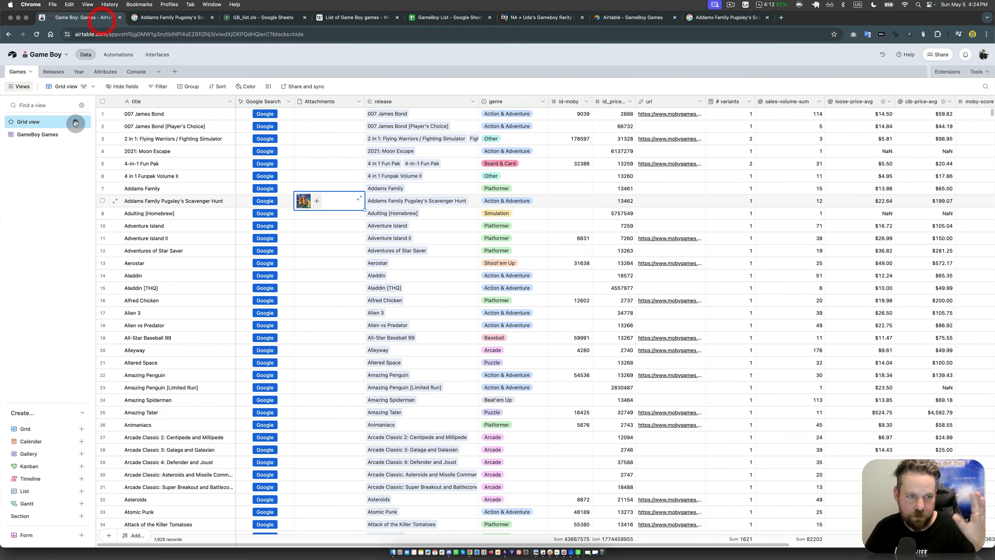
Step: Change the GameBoy Games gallery's card images from Crop to Fit
click(39, 134)
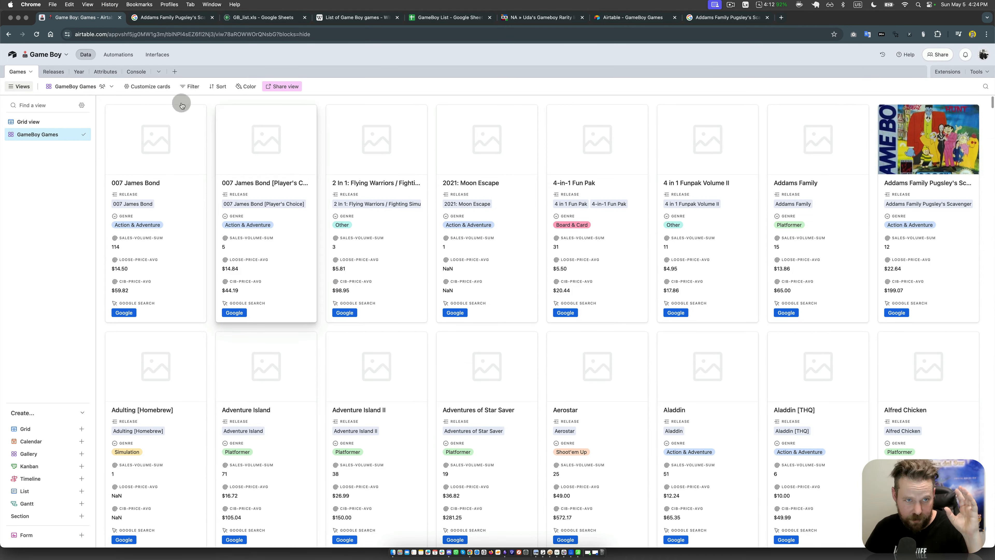
click(148, 87)
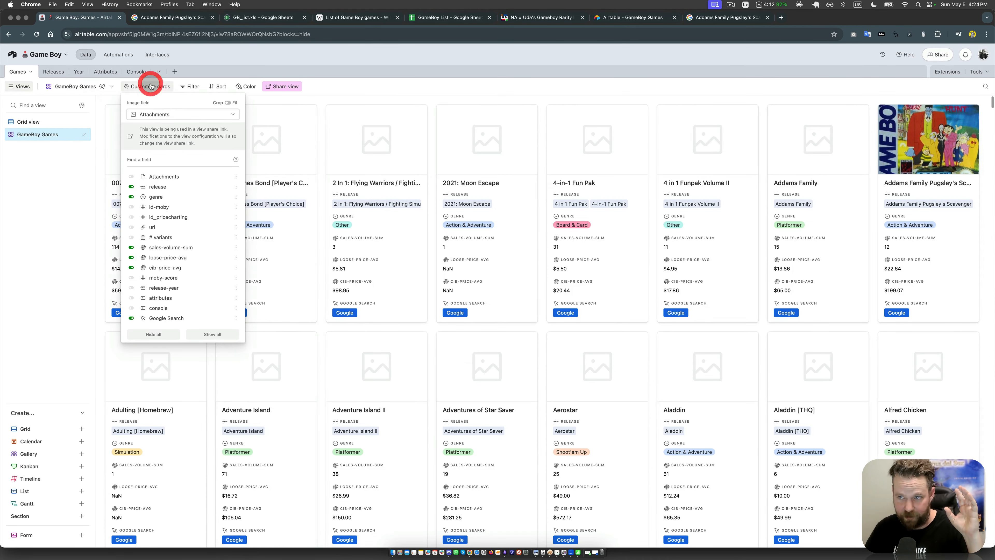
click(228, 102)
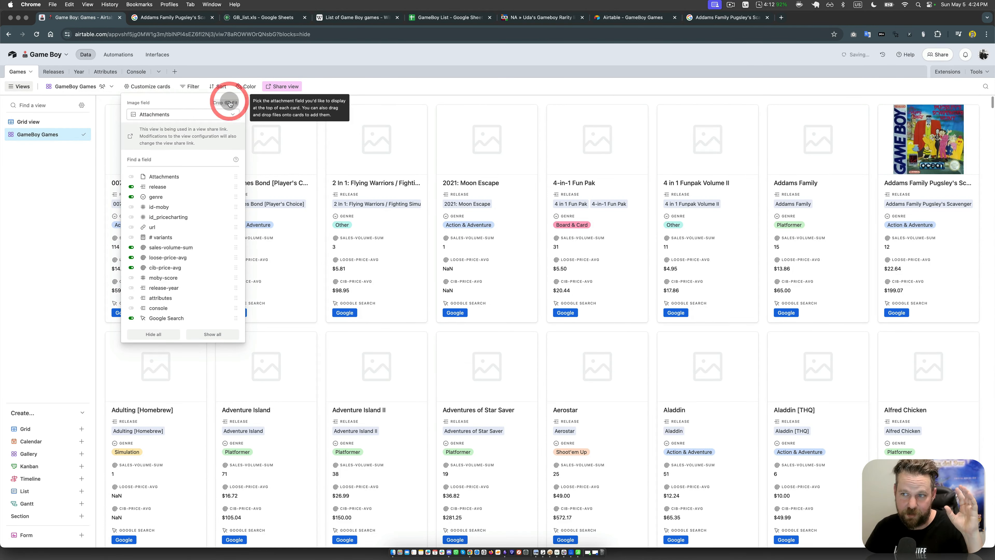
click(385, 92)
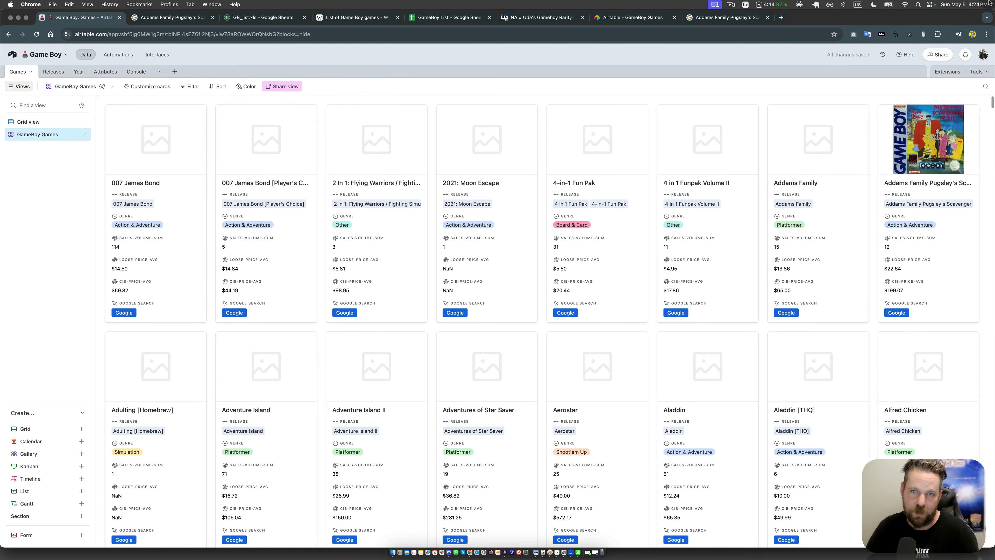
Step: Reload the shared gallery page to check how the fitted cover is displayed, and go back to the base
click(631, 18)
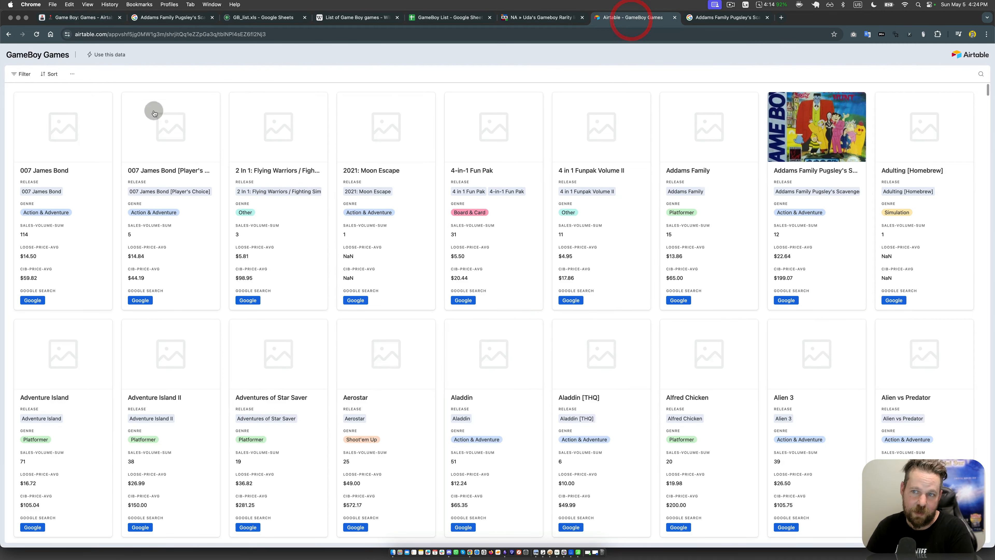
click(38, 34)
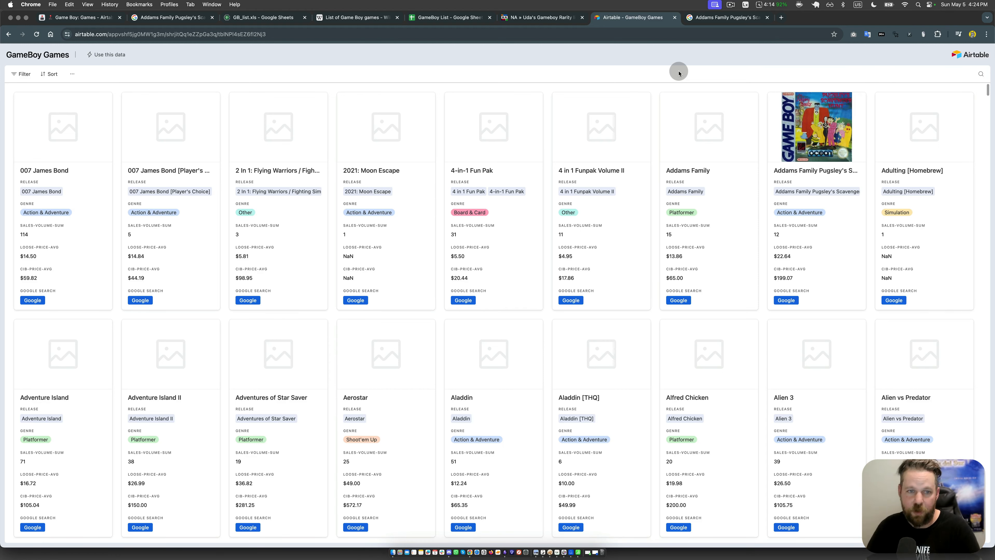
click(59, 17)
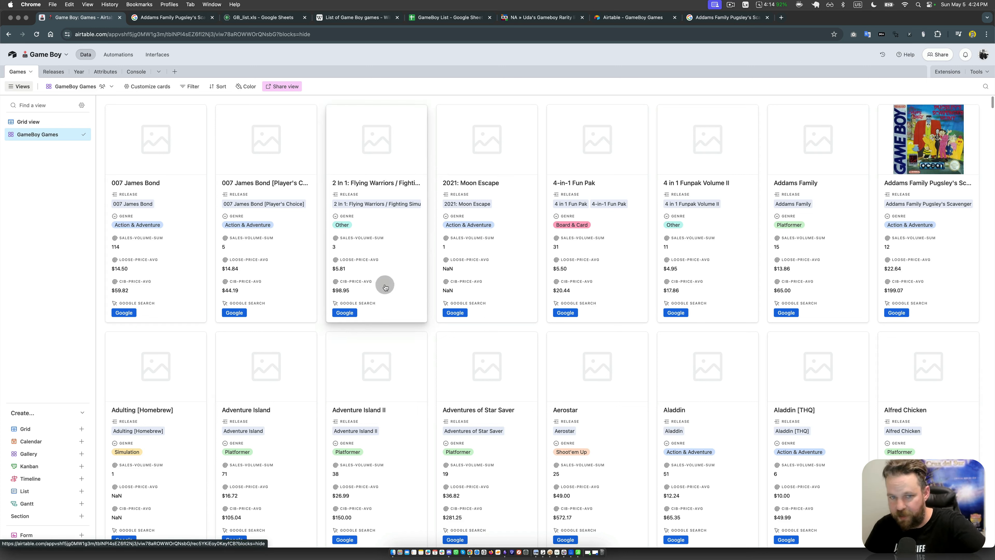
Step: Sort the GameBoy Games gallery by sales-volume-sum in descending order (9 → 1)
click(218, 88)
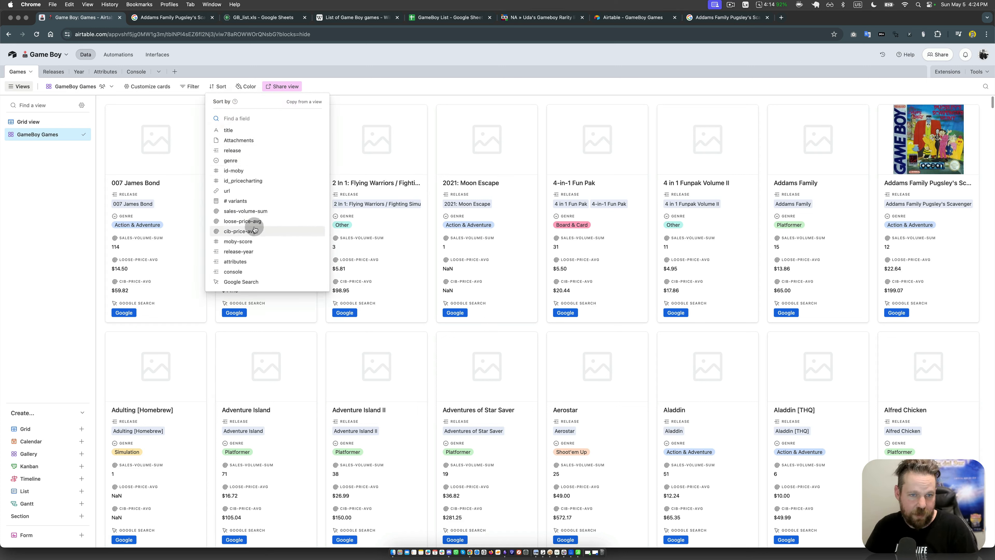
click(250, 212)
click(320, 121)
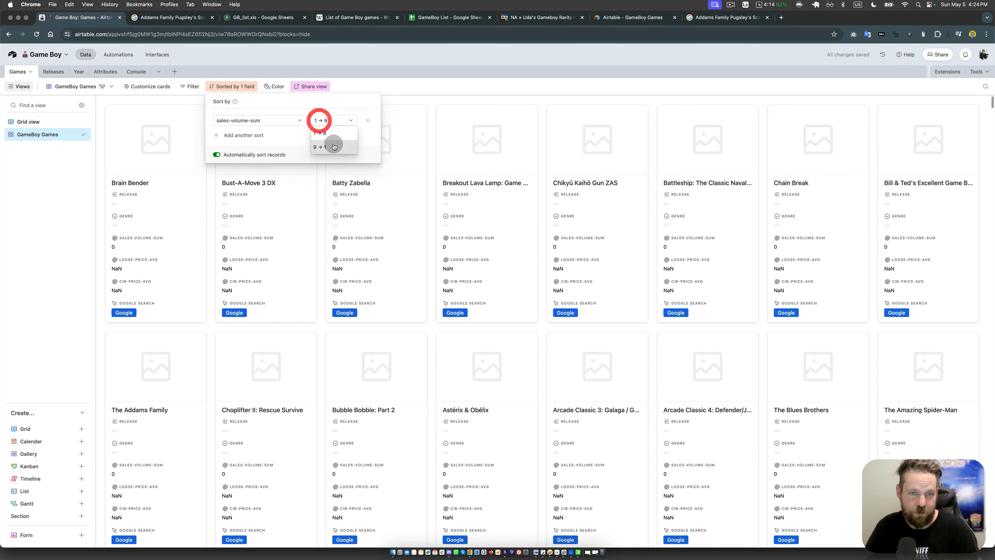
click(334, 147)
click(464, 89)
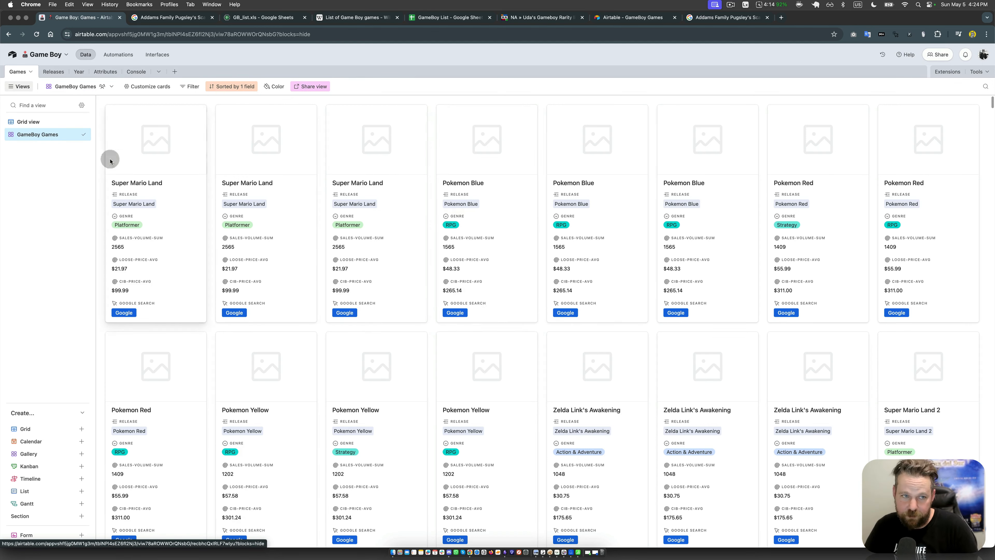
Step: Switch the Games table back to its Grid view
click(29, 122)
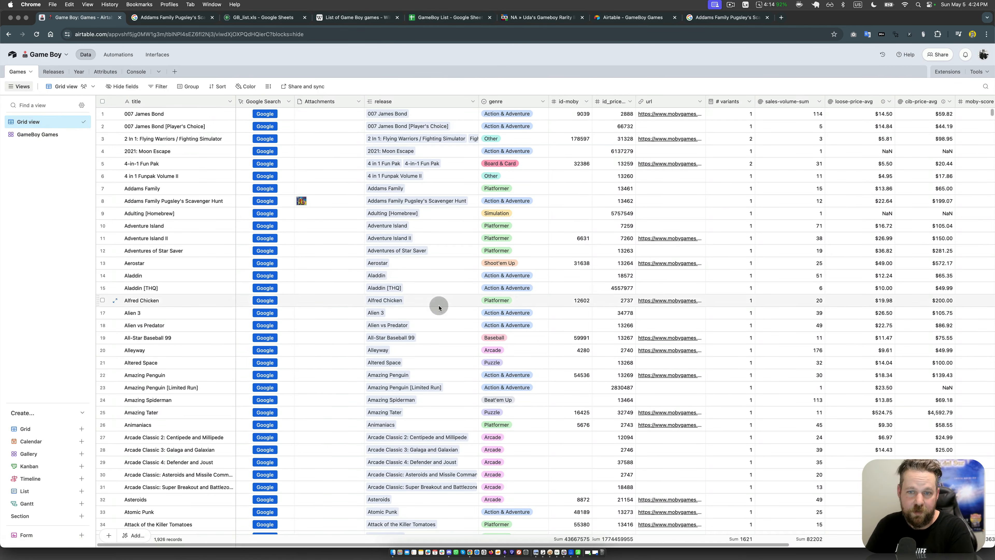
click(525, 303)
click(598, 344)
click(636, 255)
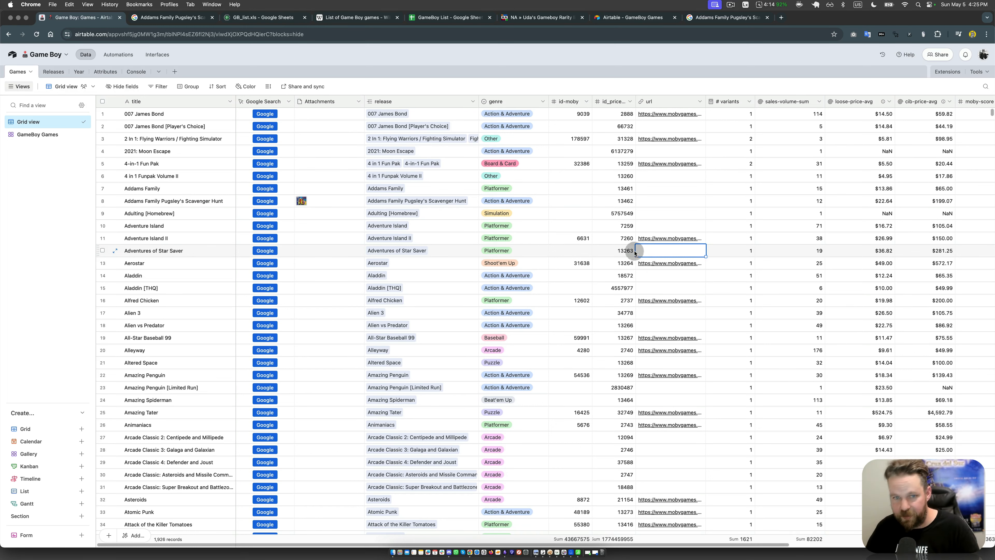
Step: Add a new extensions dashboard and name it Images
click(948, 72)
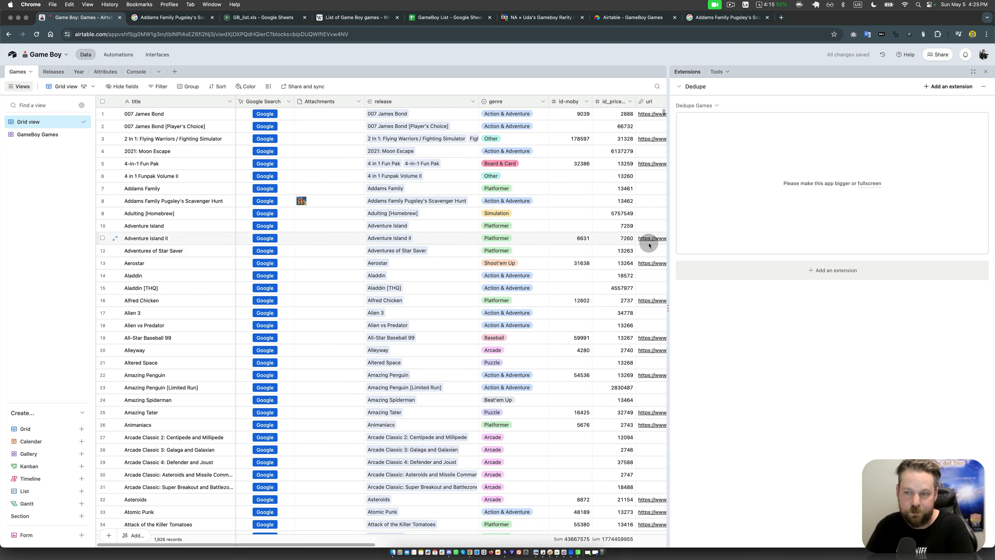
click(695, 88)
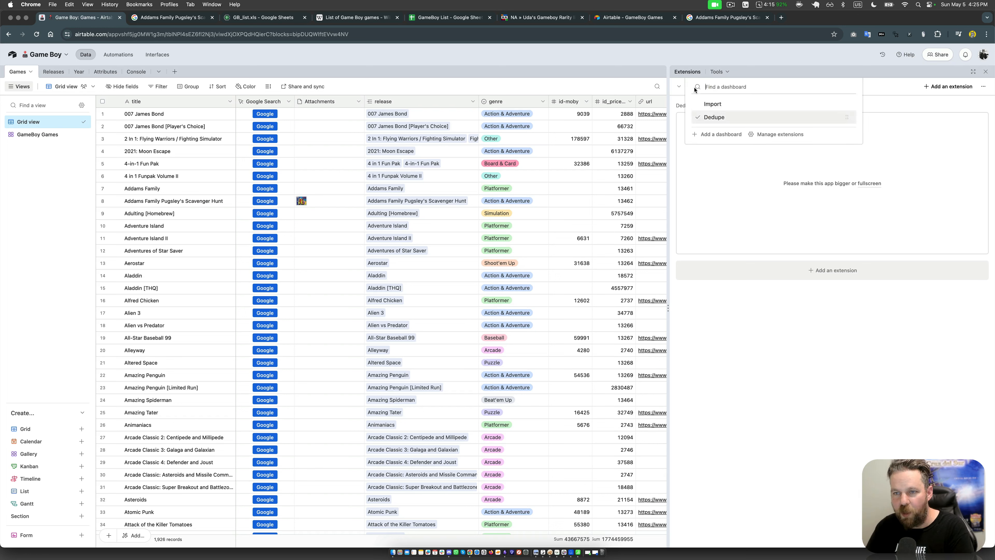
click(718, 134)
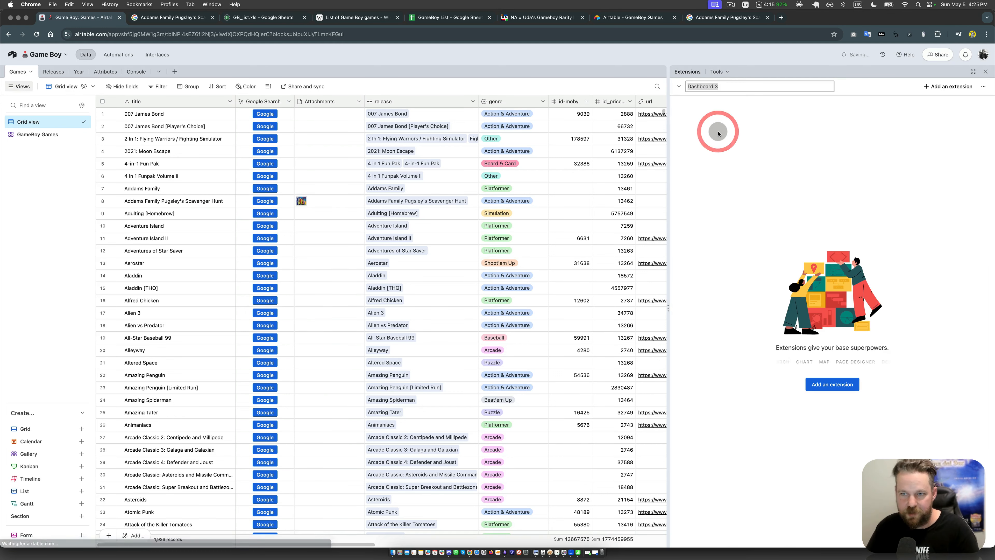
key(BackSpace)
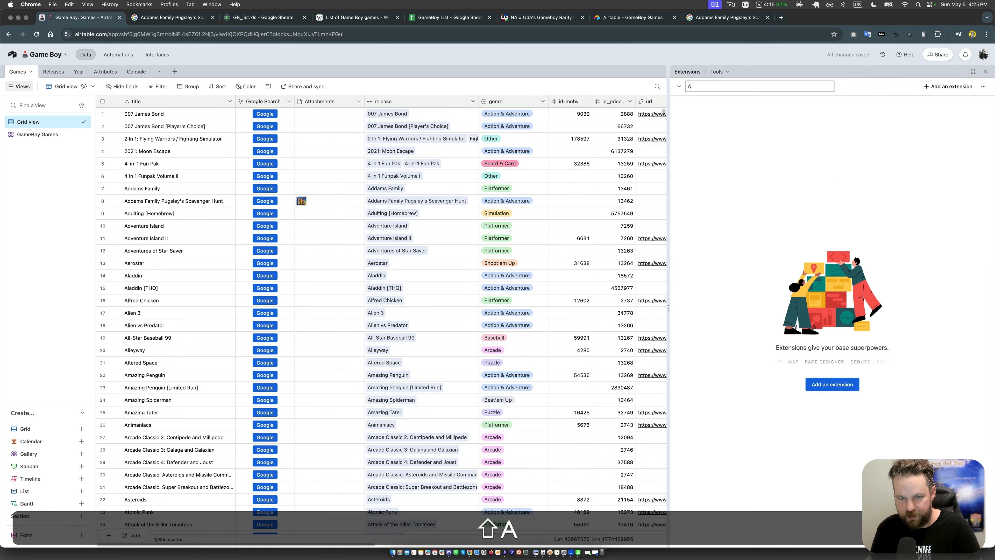
key(Return)
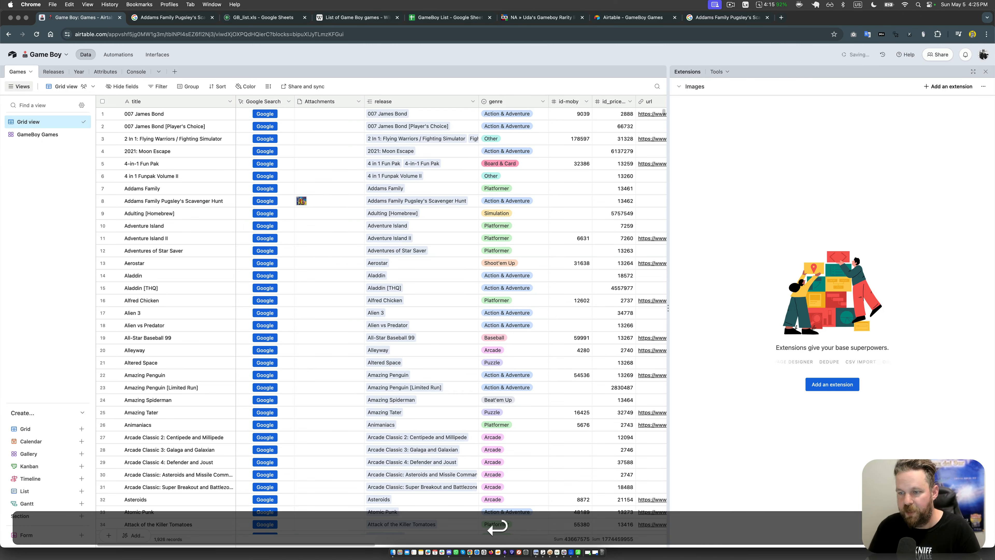
Step: Search the extensions marketplace for "attachm" and add the Convert URLs to attachments script to the Images dashboard
click(835, 385)
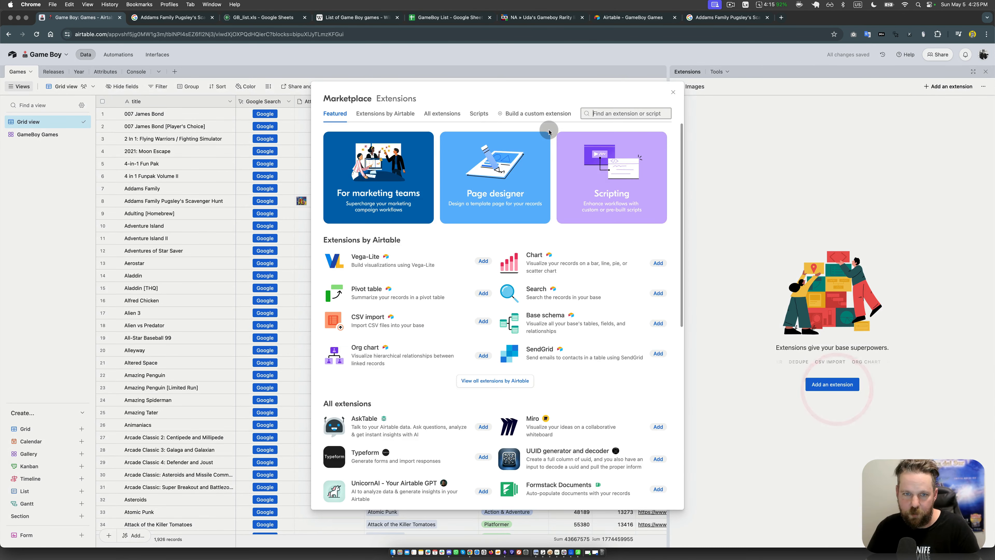
click(579, 116)
text(attachm)
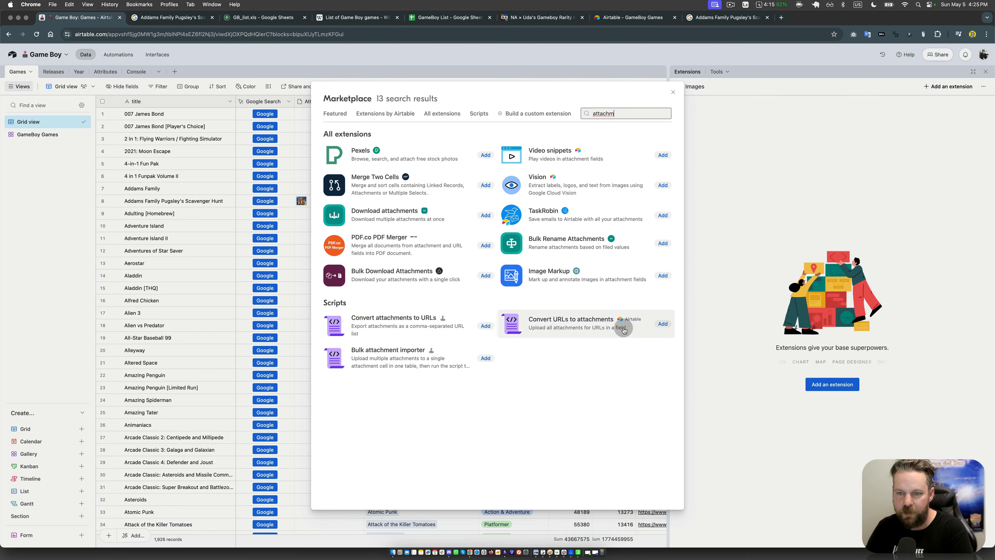
click(663, 325)
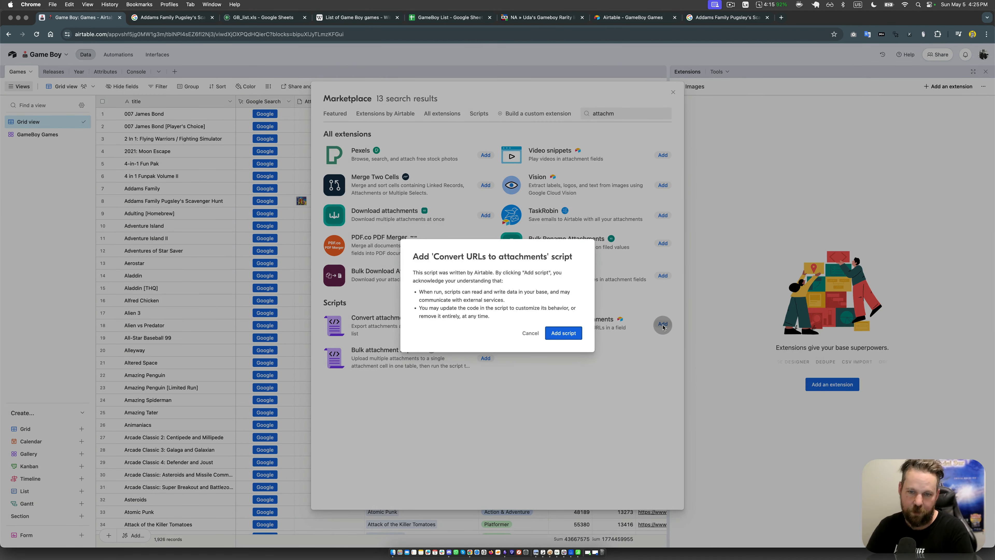
click(564, 333)
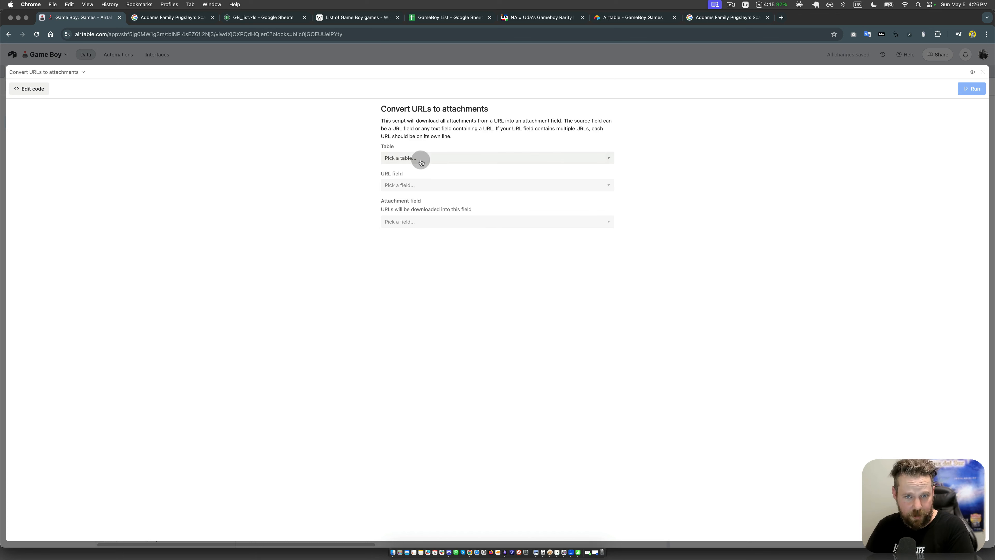
Step: Configure the script with the Games table, url as the URL field and Attachments as the attachment field, and leave its full-screen view
click(417, 158)
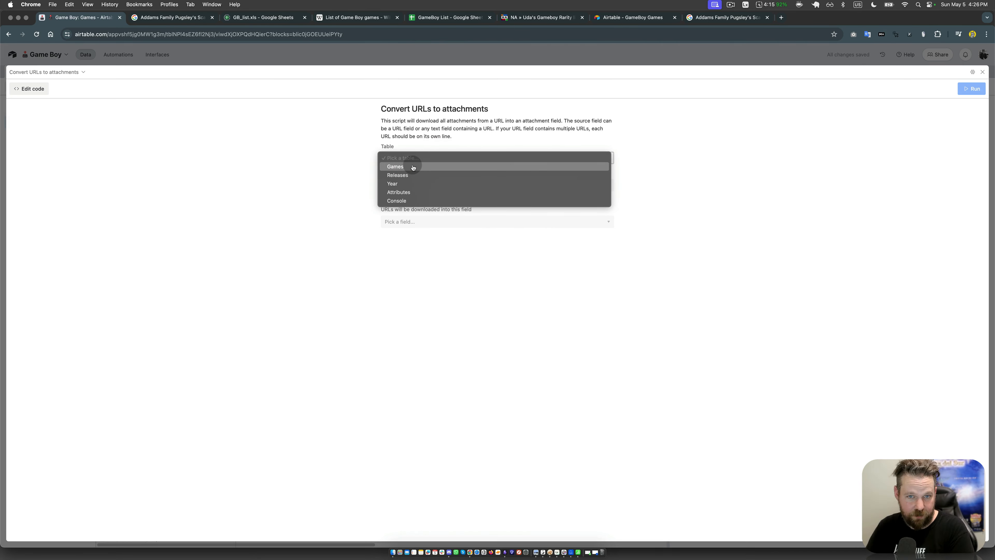
click(413, 166)
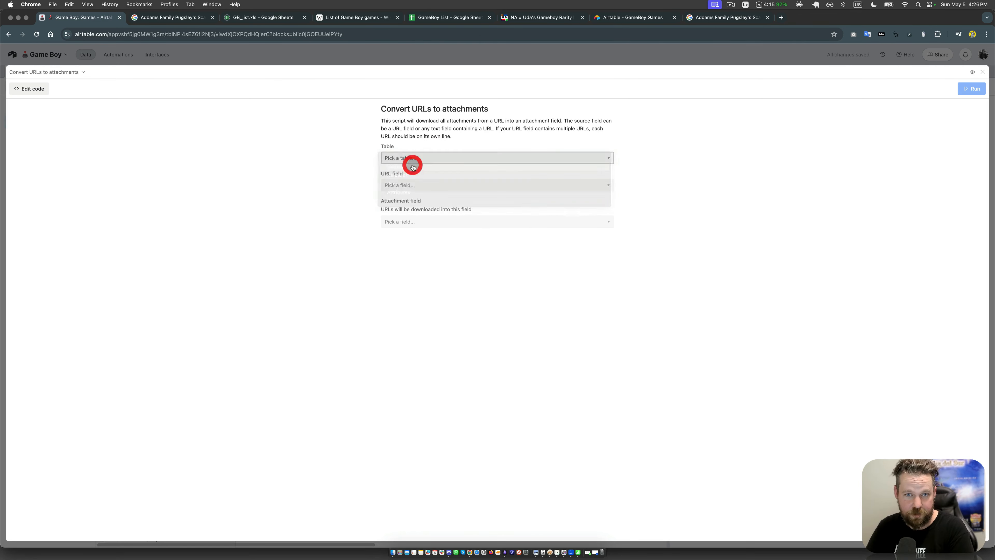
click(440, 185)
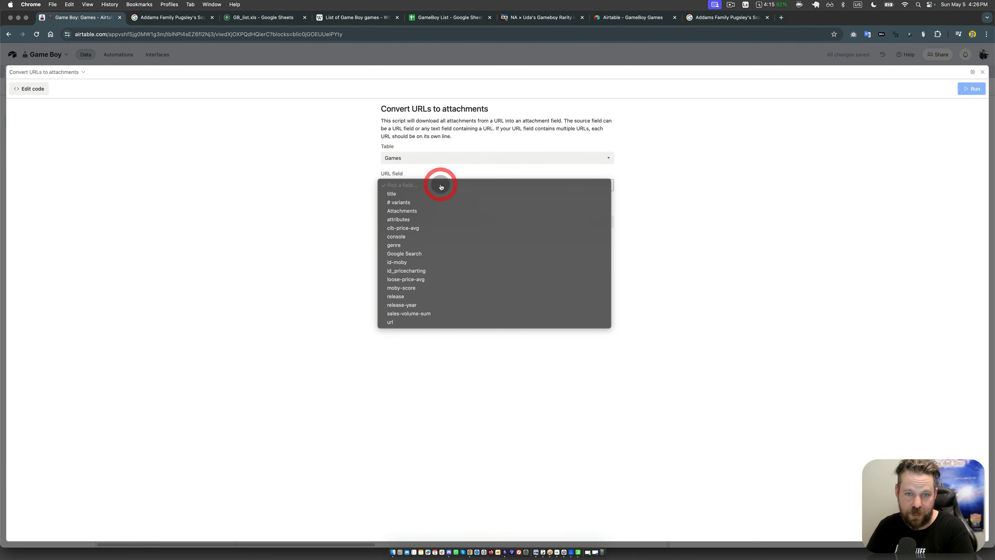
click(404, 323)
click(404, 222)
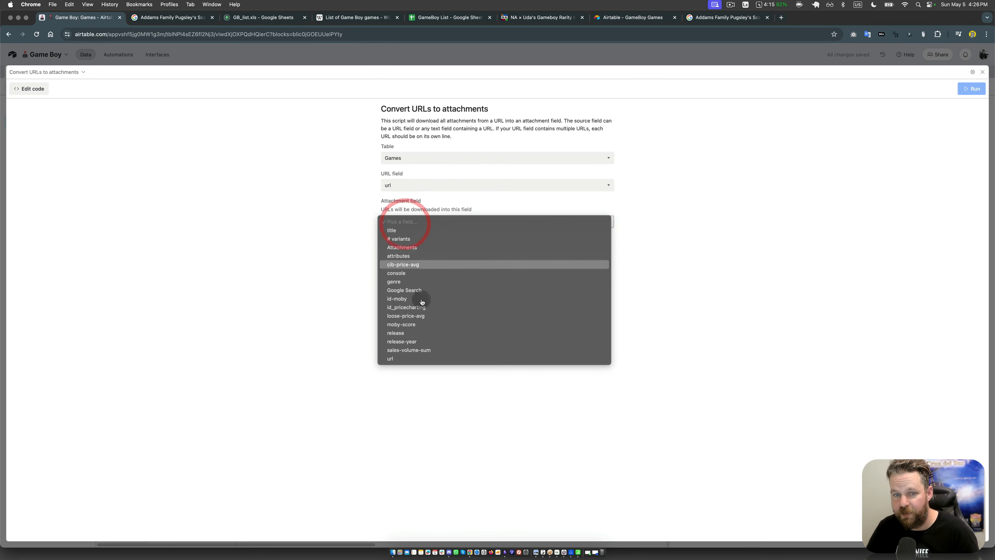
click(414, 247)
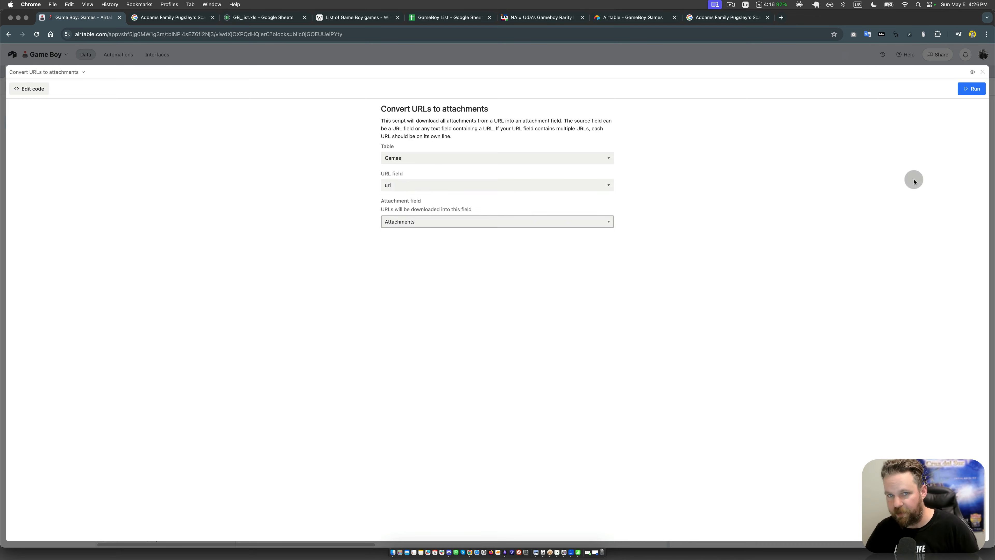
click(906, 159)
click(983, 74)
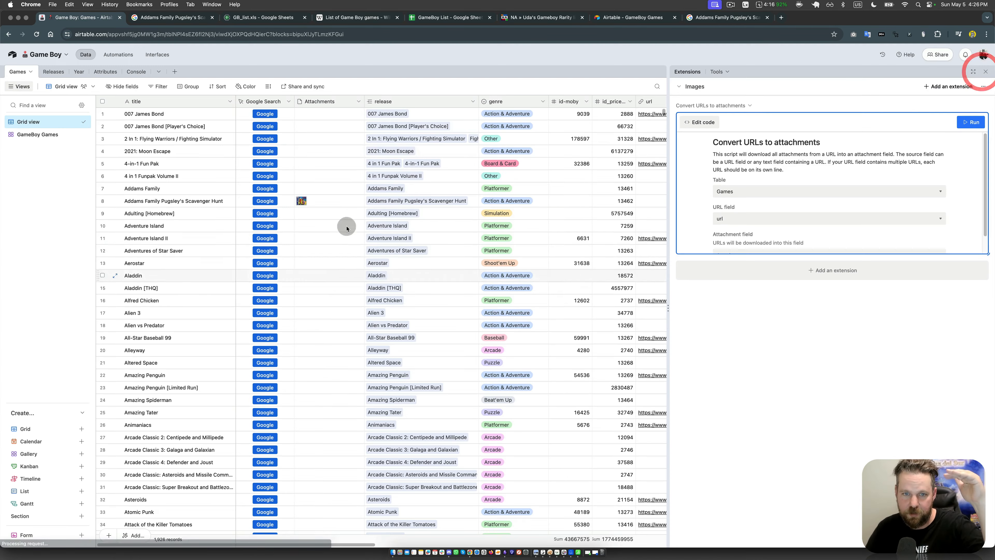
click(324, 114)
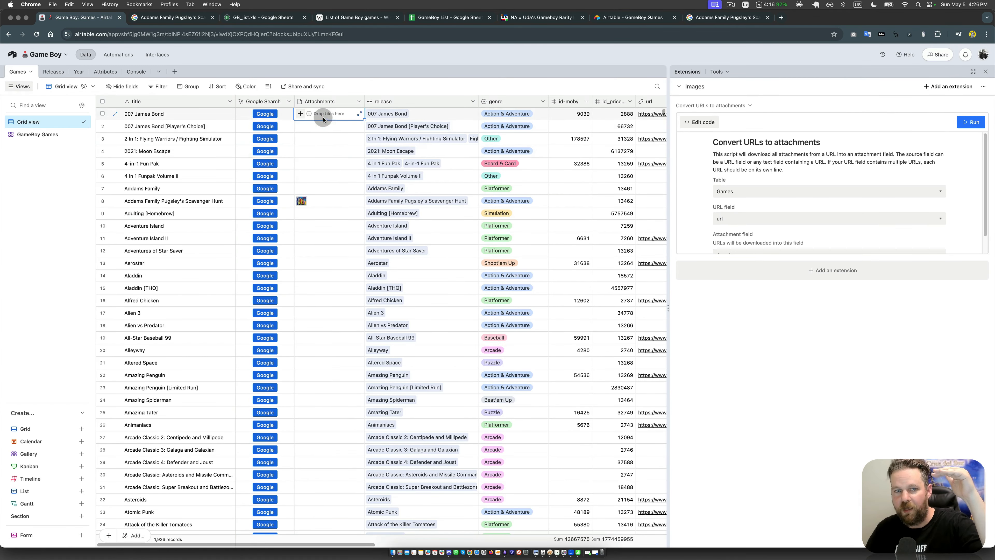
click(329, 276)
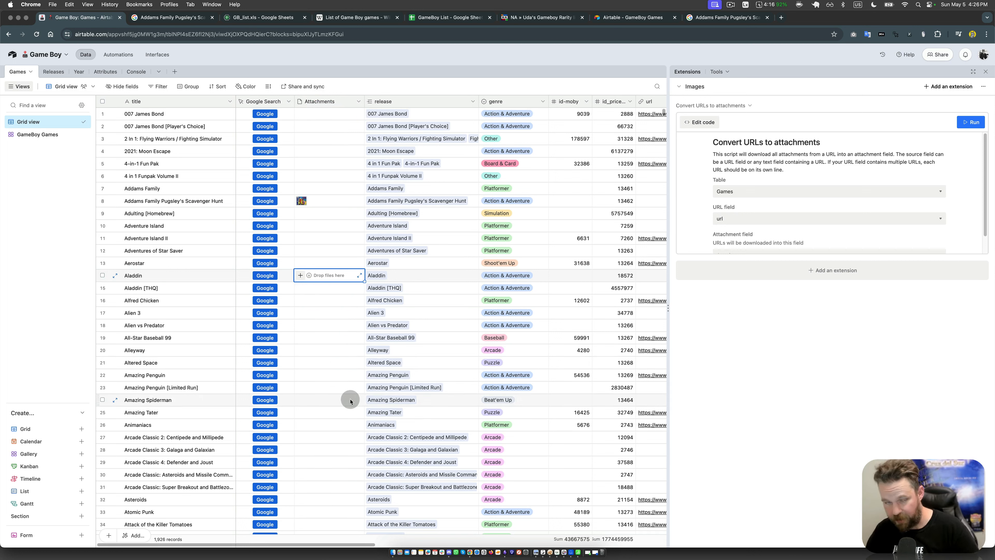
click(410, 275)
click(440, 349)
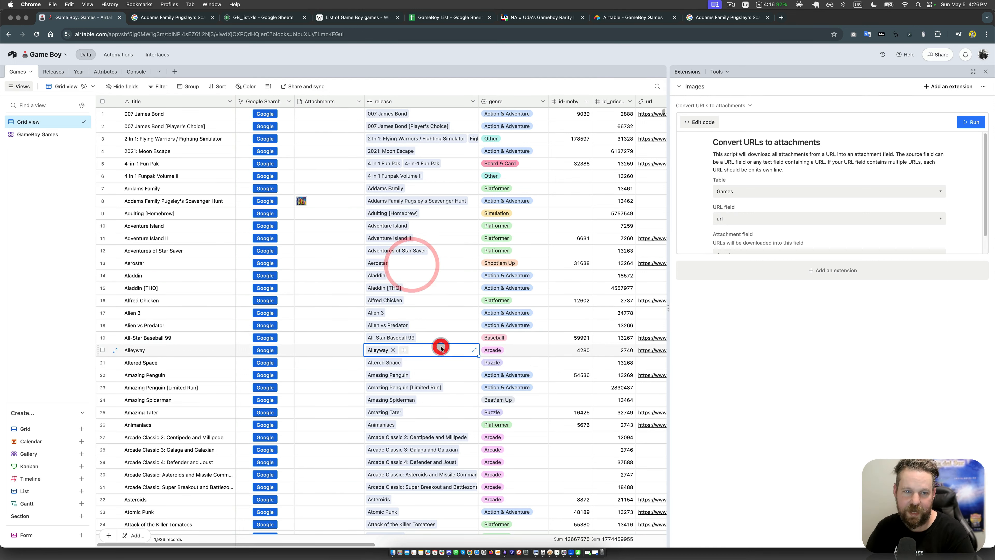
click(340, 314)
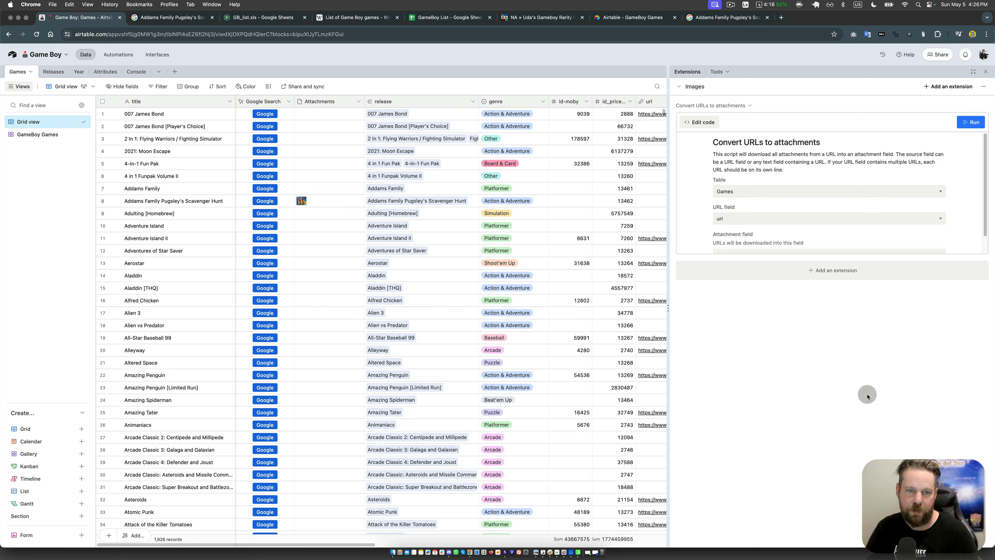
click(484, 340)
click(558, 290)
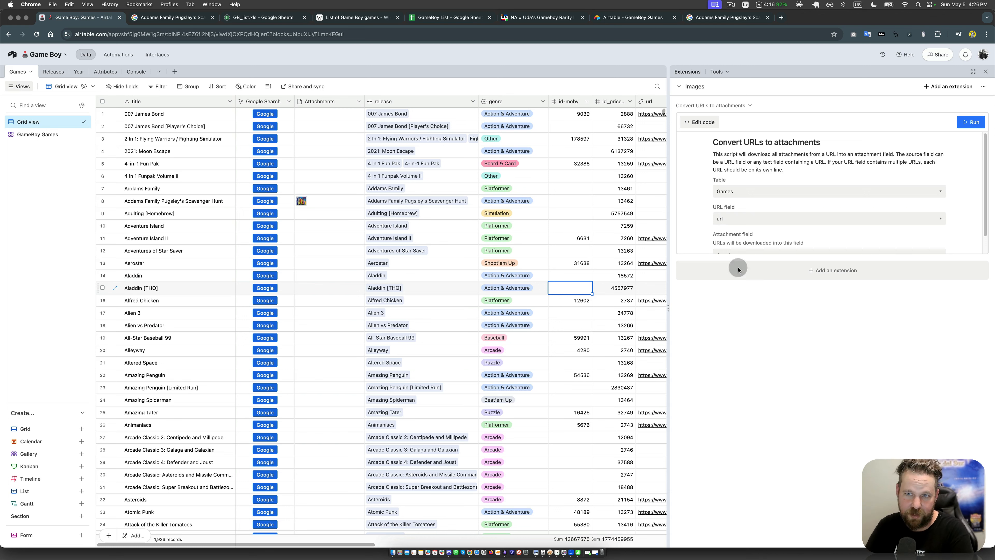
click(847, 365)
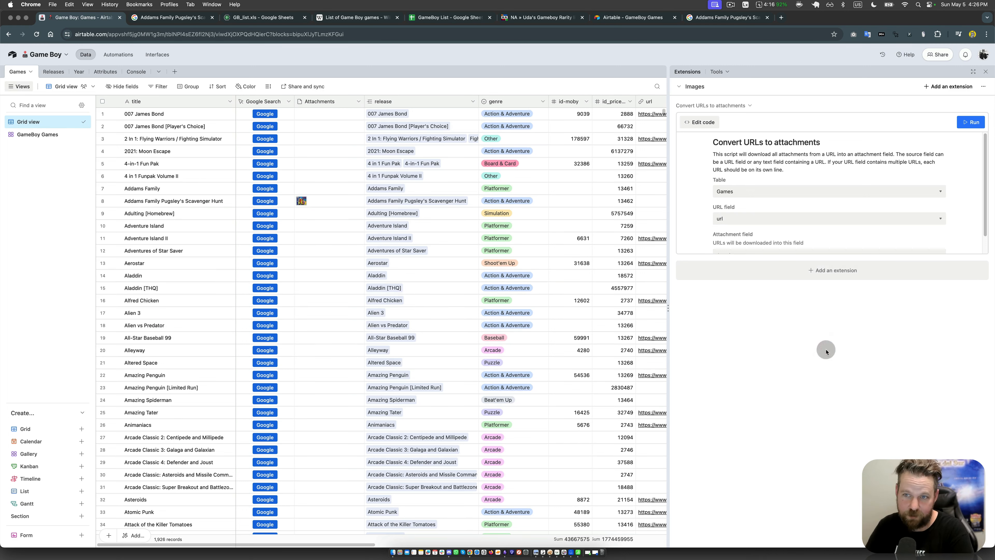
Step: Look at the base's Automations and Interfaces sections, and return to the Games data
click(112, 56)
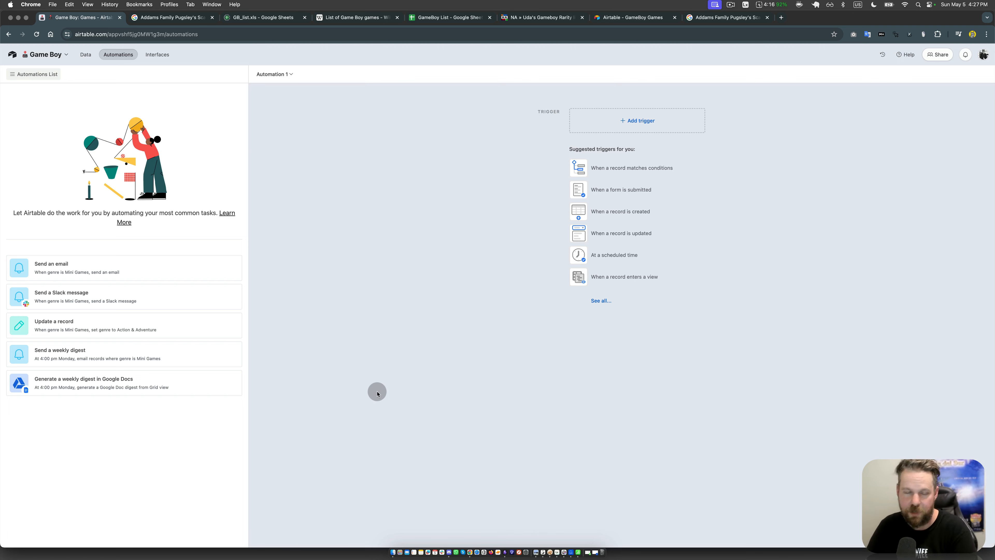
click(166, 57)
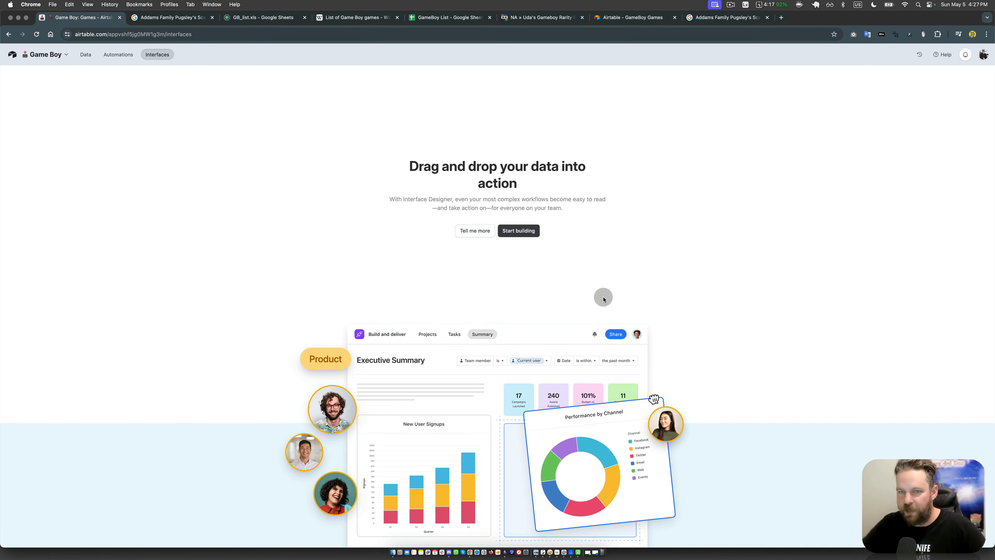
click(87, 55)
click(467, 253)
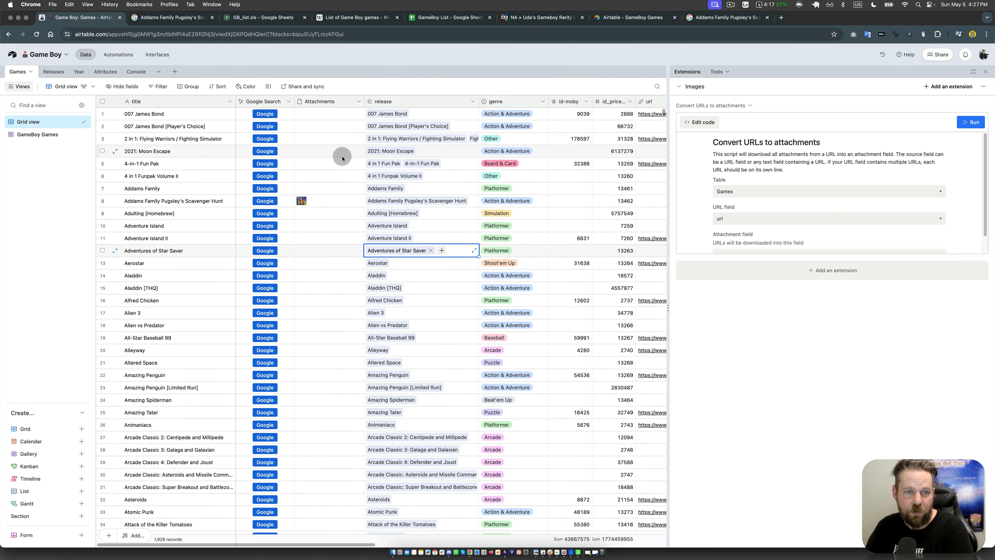
Step: Switch to Finder, preview JP-GameBoy.xls to examine its Japanese game titles, and return to the Airtable base
middle_click(658, 220)
click(933, 392)
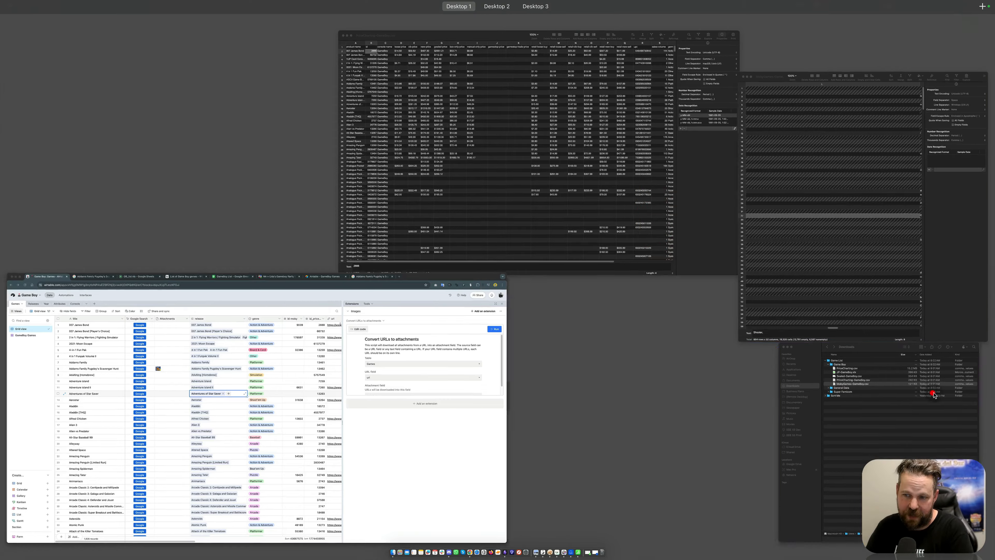
click(736, 166)
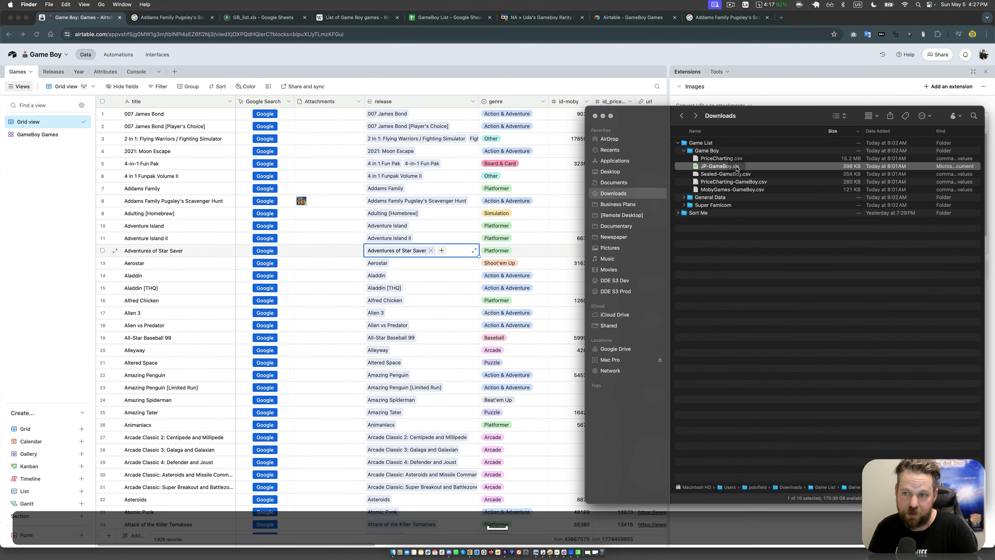
key(space)
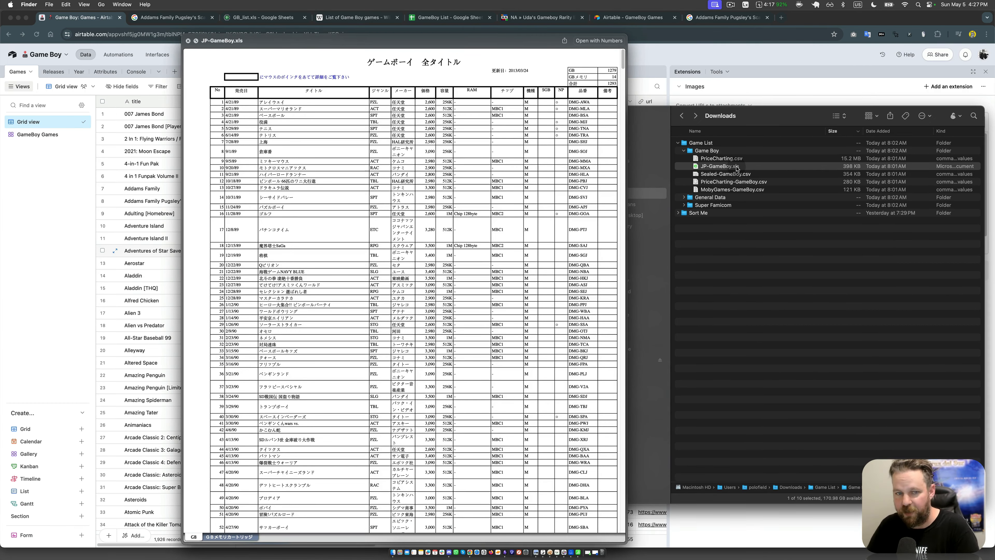
click(282, 161)
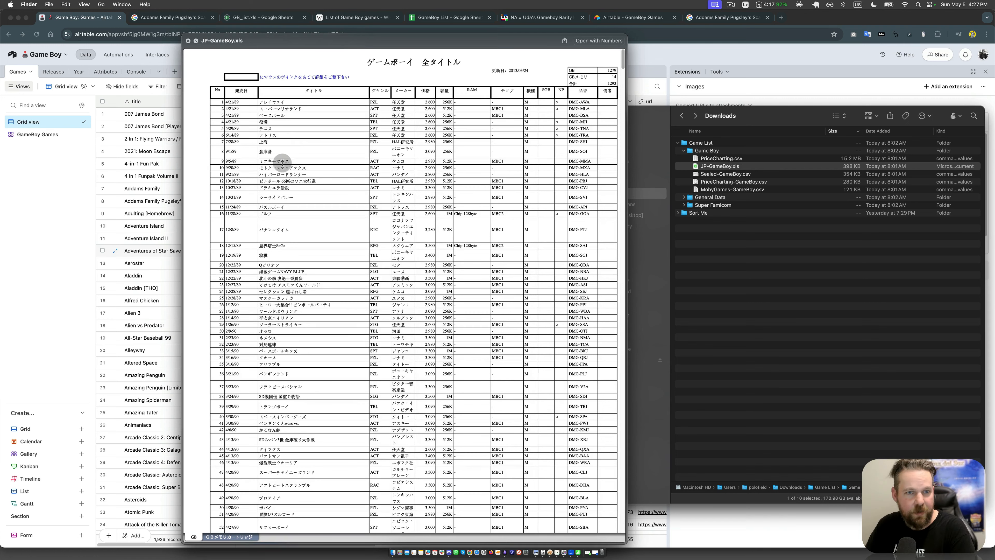
click(276, 112)
click(283, 103)
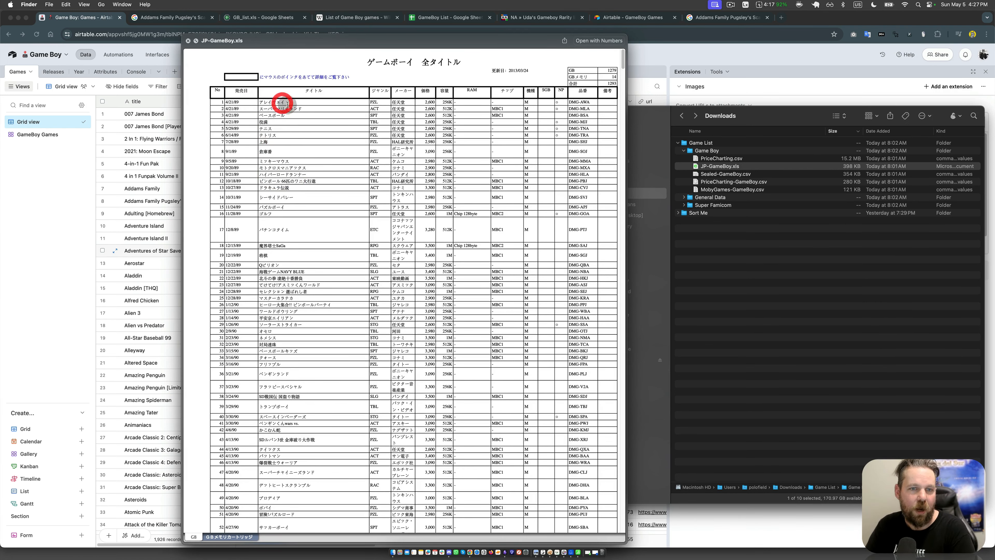
click(328, 110)
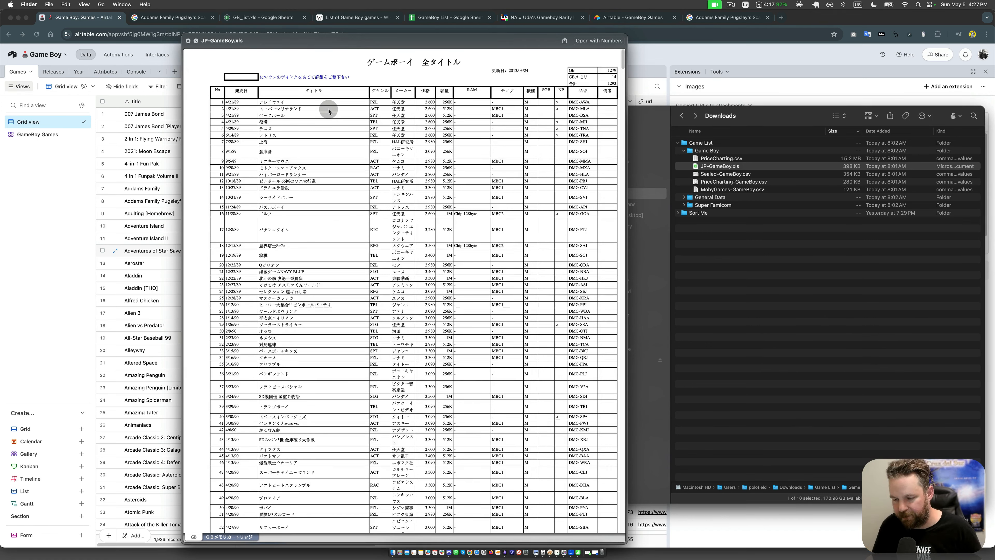
click(827, 84)
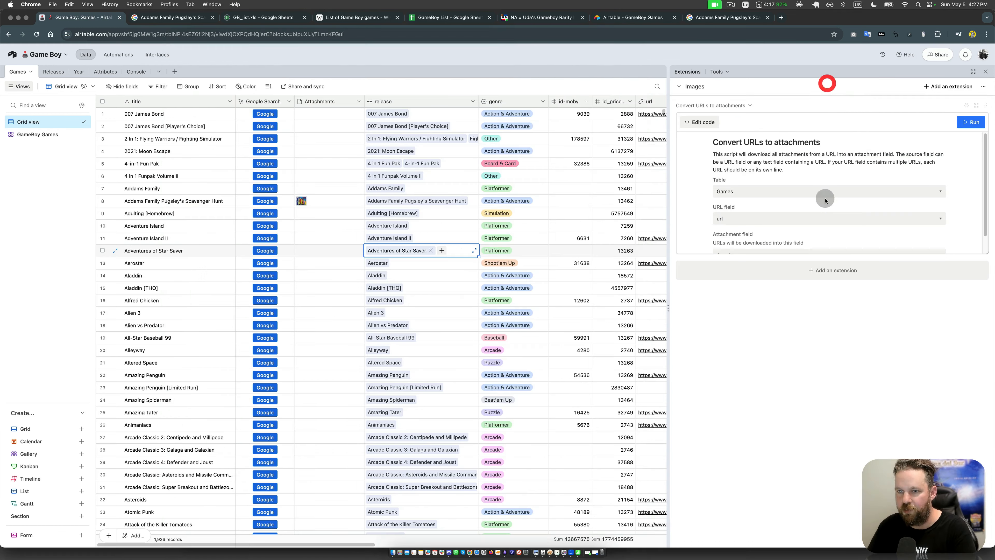
Step: Search the extensions marketplace for "trans", view the Translate extension's details, and close the marketplace without adding it
click(833, 273)
click(614, 118)
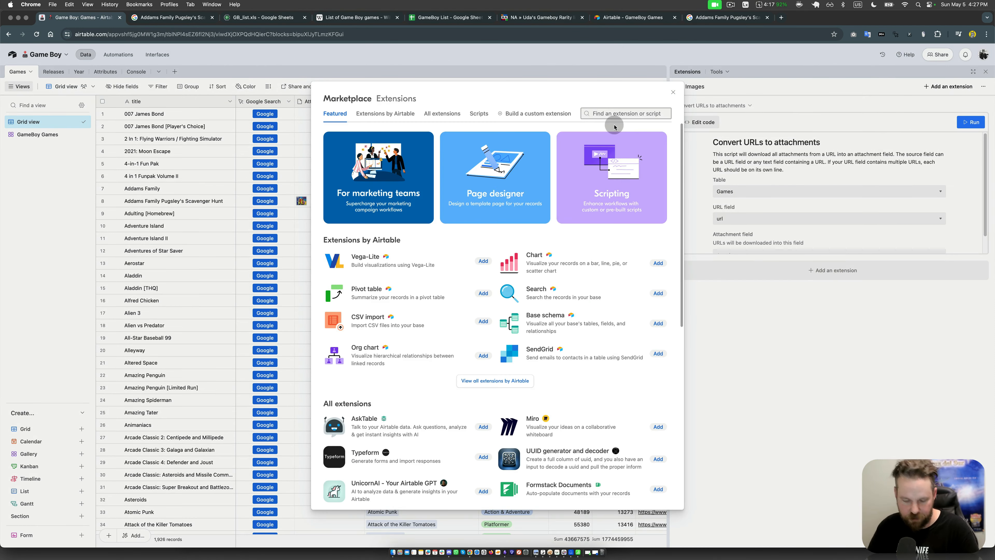
text(trasn)
key(BackSpace)
key(BackSpace)
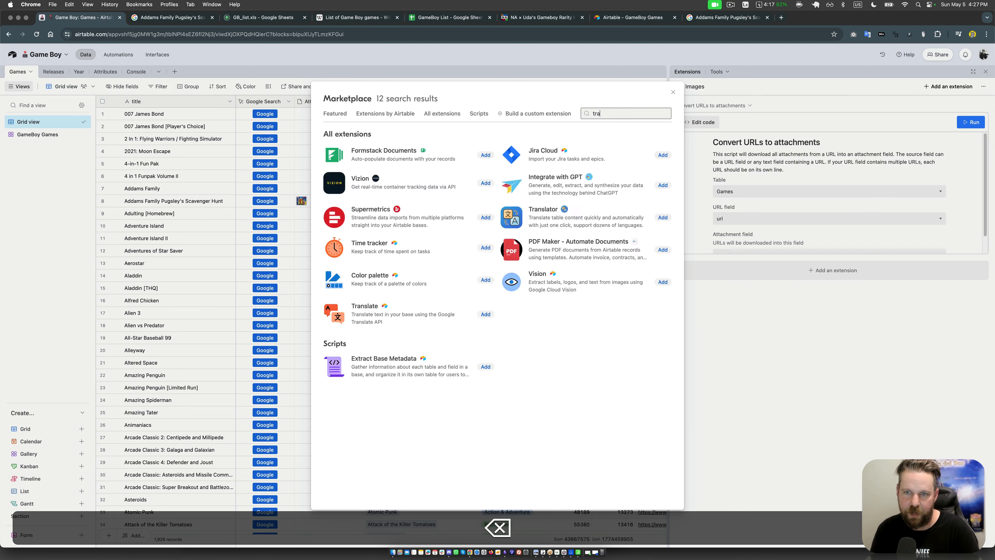
text(ns)
click(641, 174)
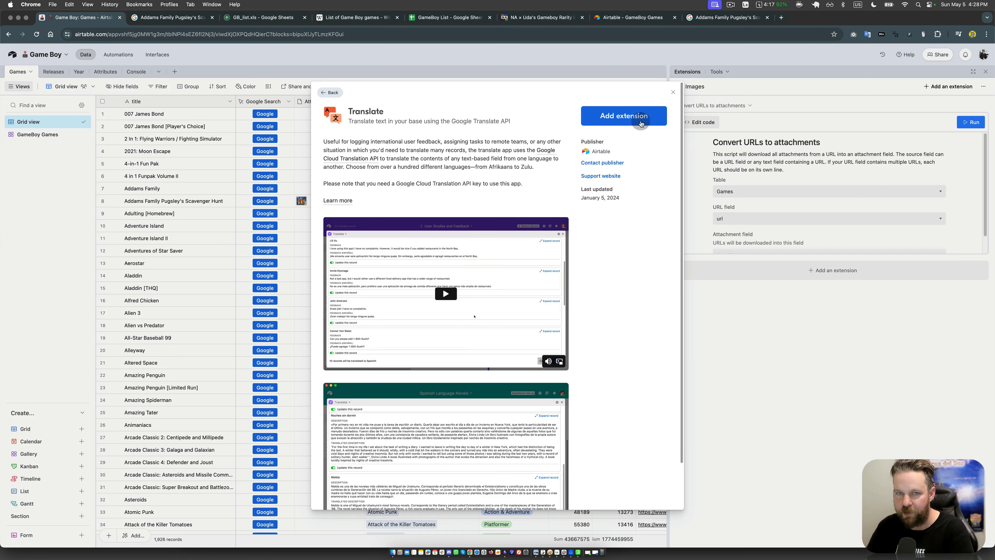
click(674, 93)
click(744, 364)
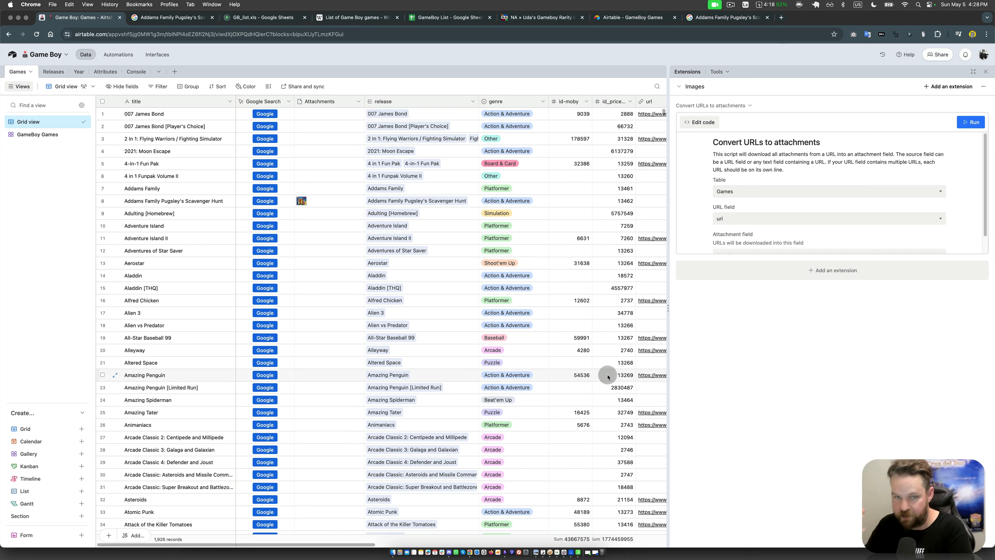
click(498, 349)
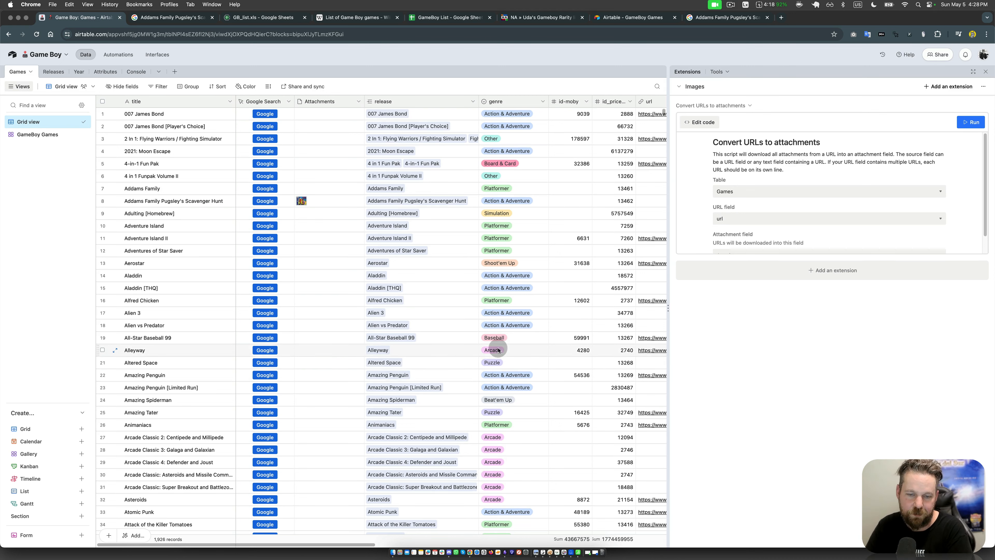
click(574, 329)
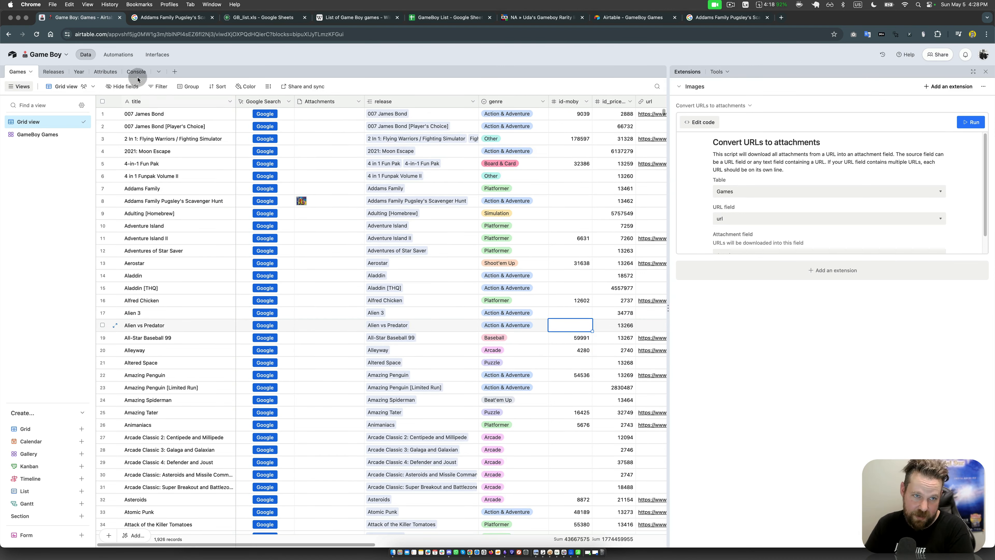
Step: Open the Year table and examine the number of games per year in the Count (Games) field
click(79, 71)
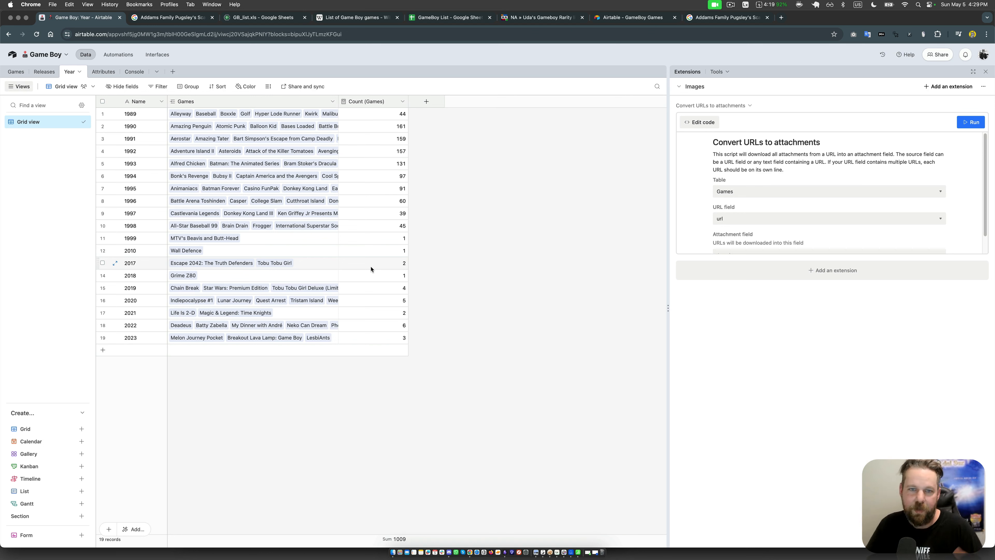
click(371, 268)
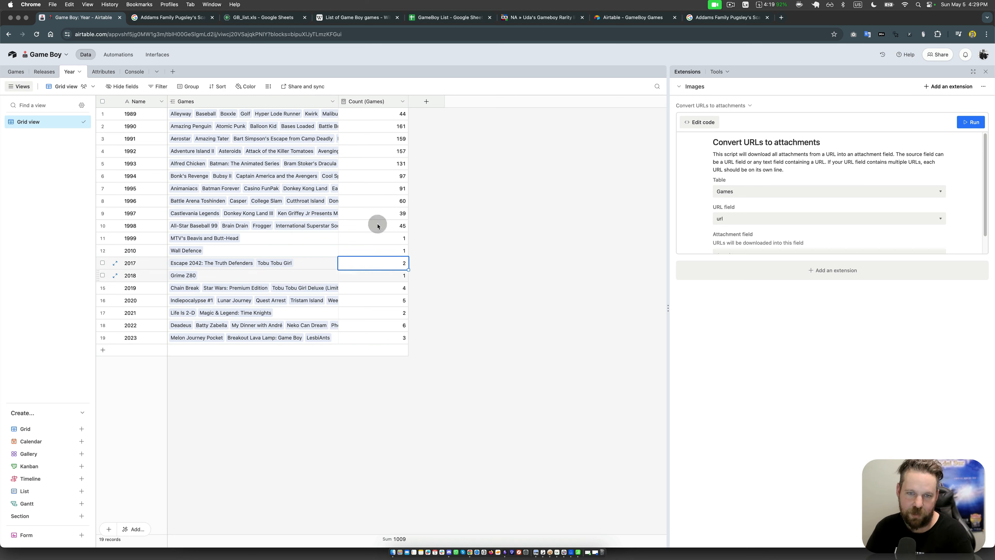
click(376, 151)
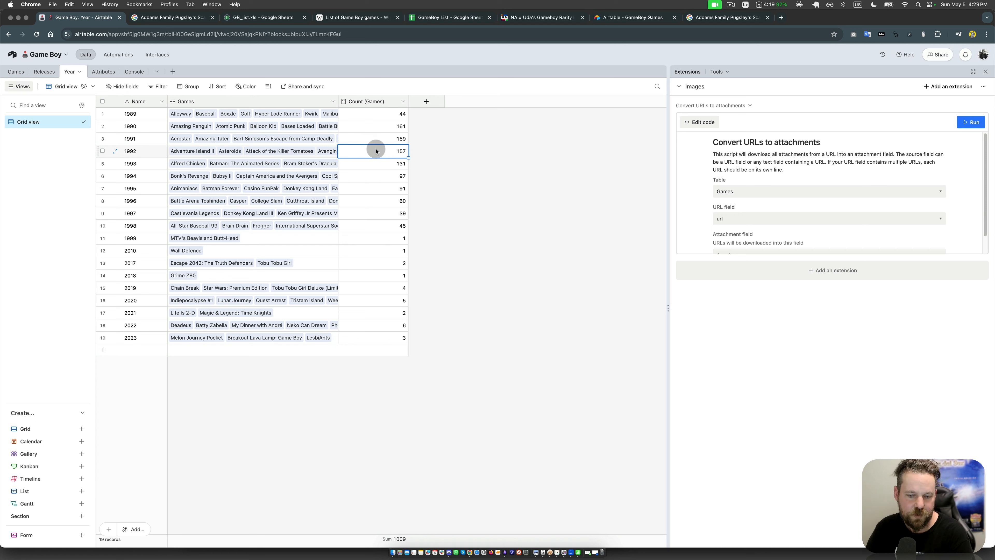